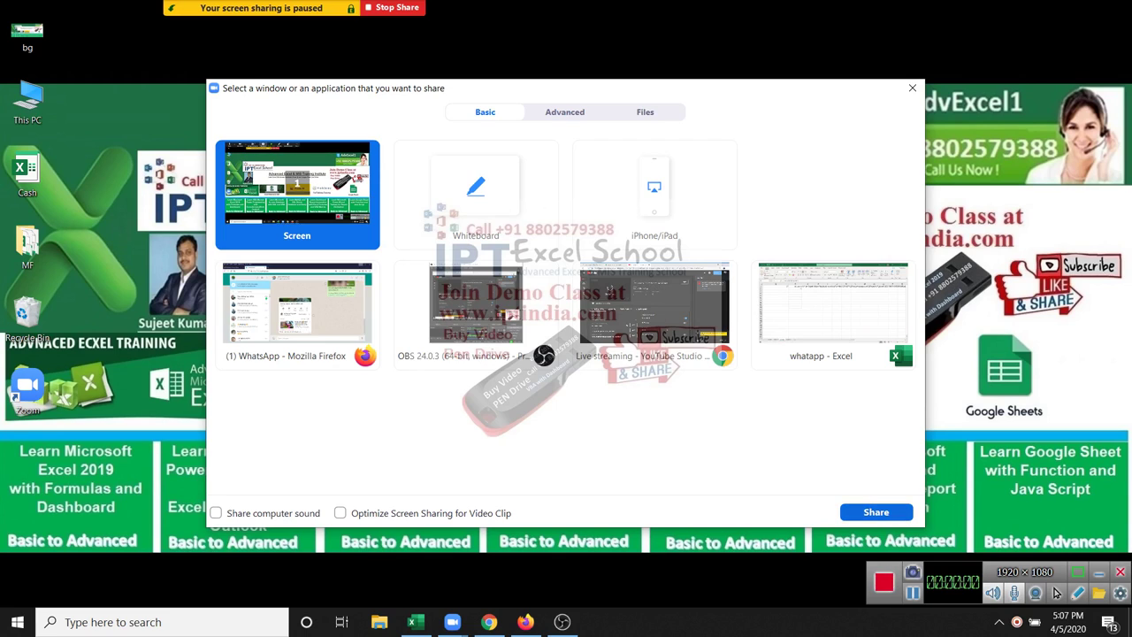
# Share the whole screen and allow the other participant to record the meeting.
pyautogui.press('Return')
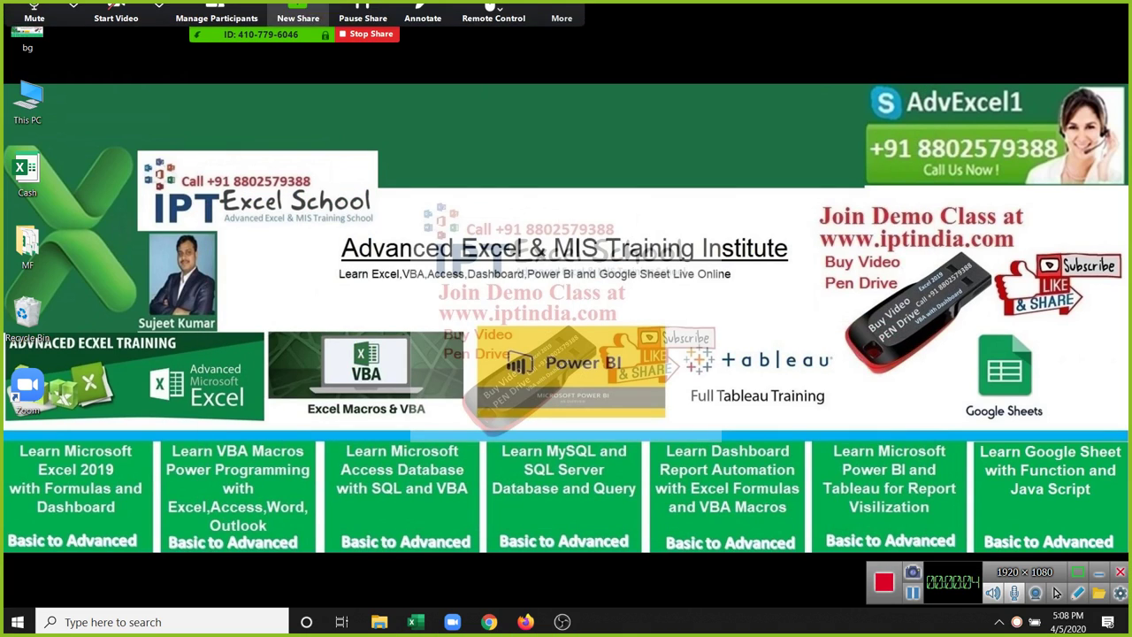
pyautogui.click(215, 19)
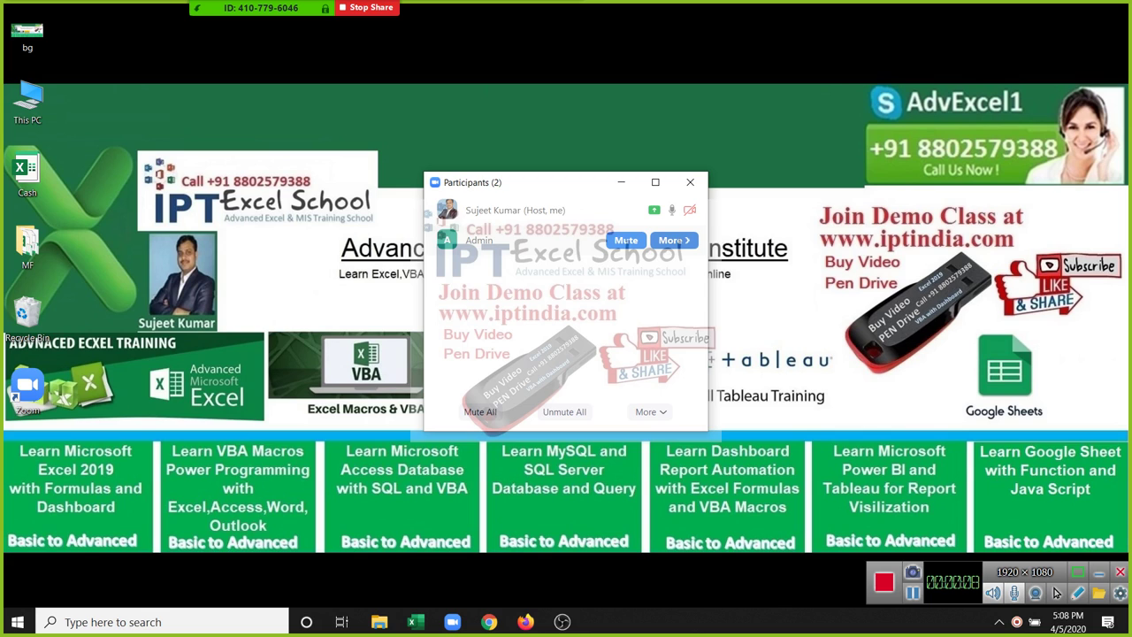
pyautogui.click(673, 239)
pyautogui.click(743, 279)
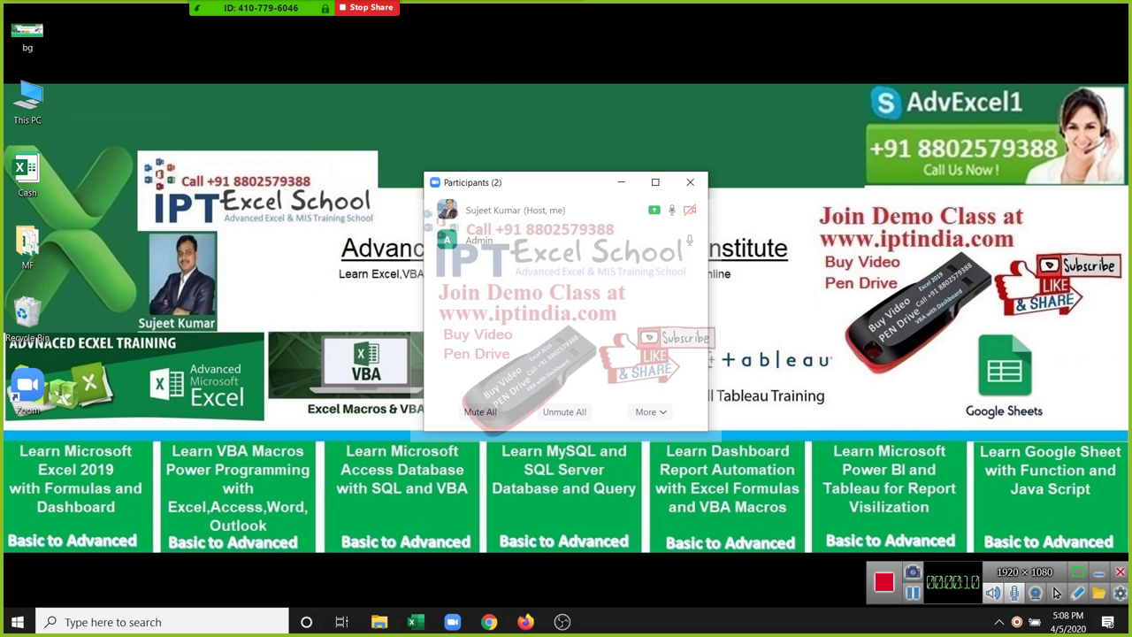
pyautogui.click(690, 182)
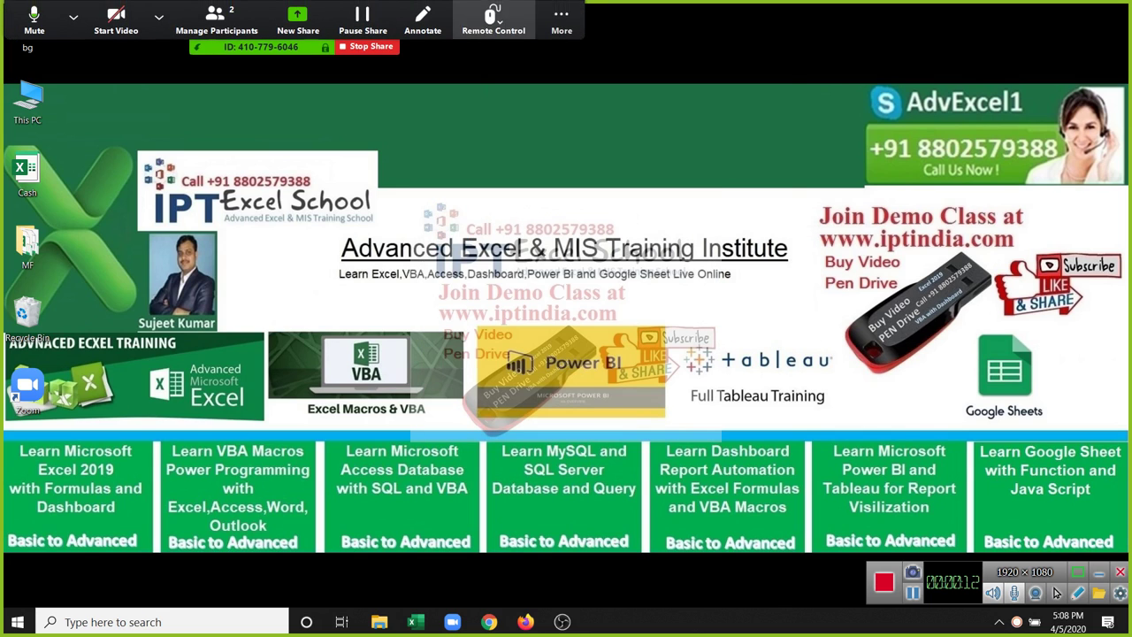
# Check the extra meeting options, then bring up Windows search.
pyautogui.click(560, 18)
pyautogui.click(572, 100)
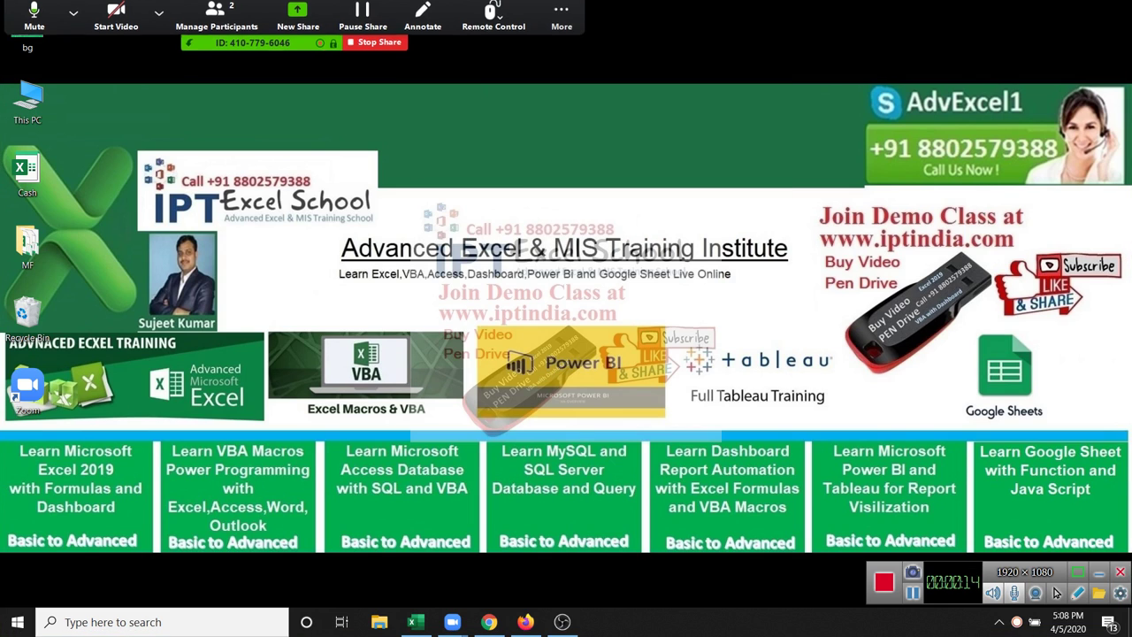
pyautogui.press('super')
# Launch Excel by searching 'exce' and open a new blank workbook.
pyautogui.write('exc')
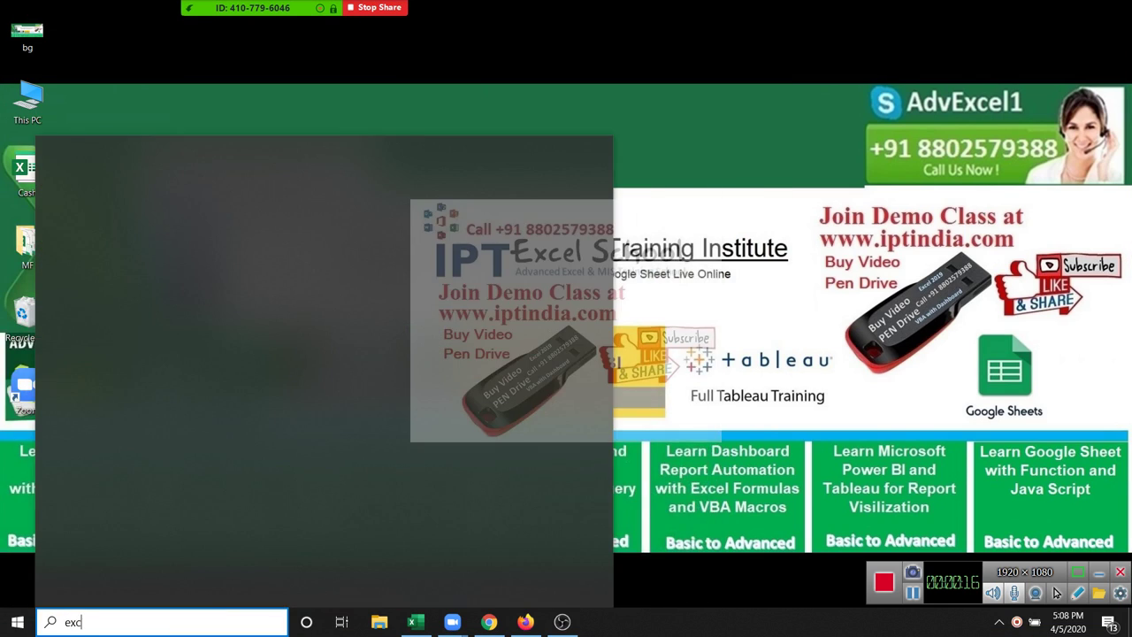
pyautogui.write('e')
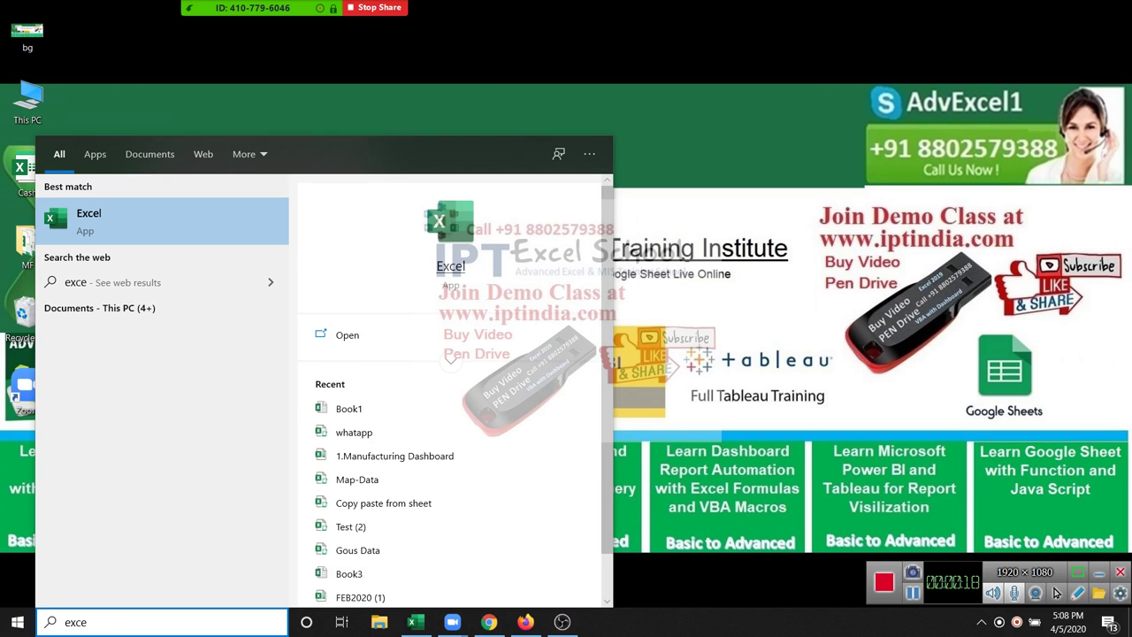
pyautogui.press('Return')
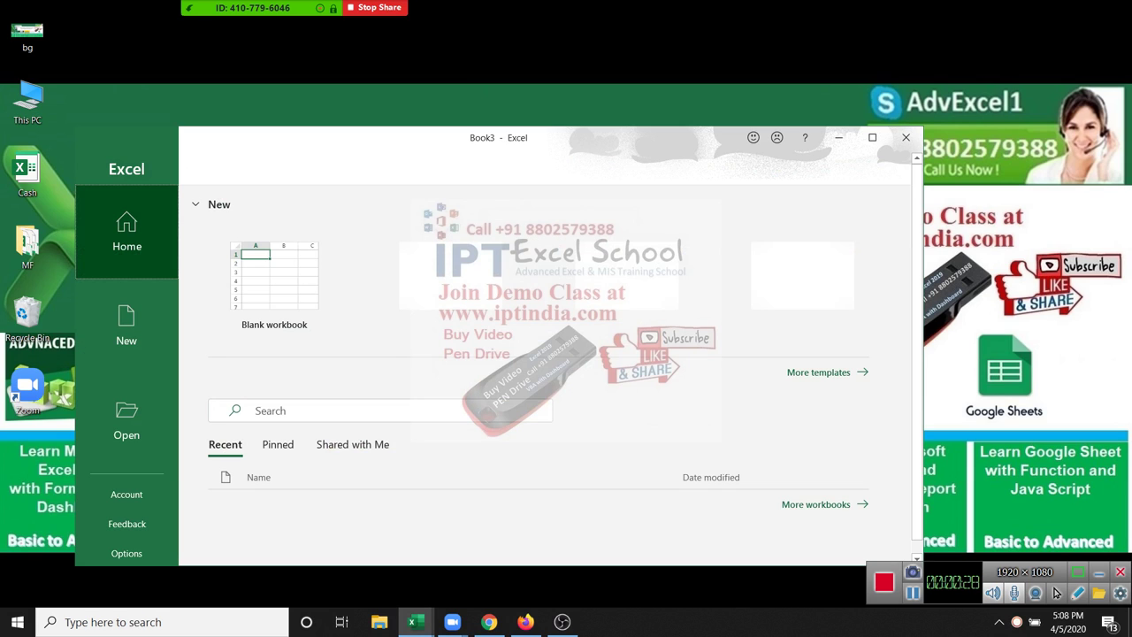
pyautogui.press('Return')
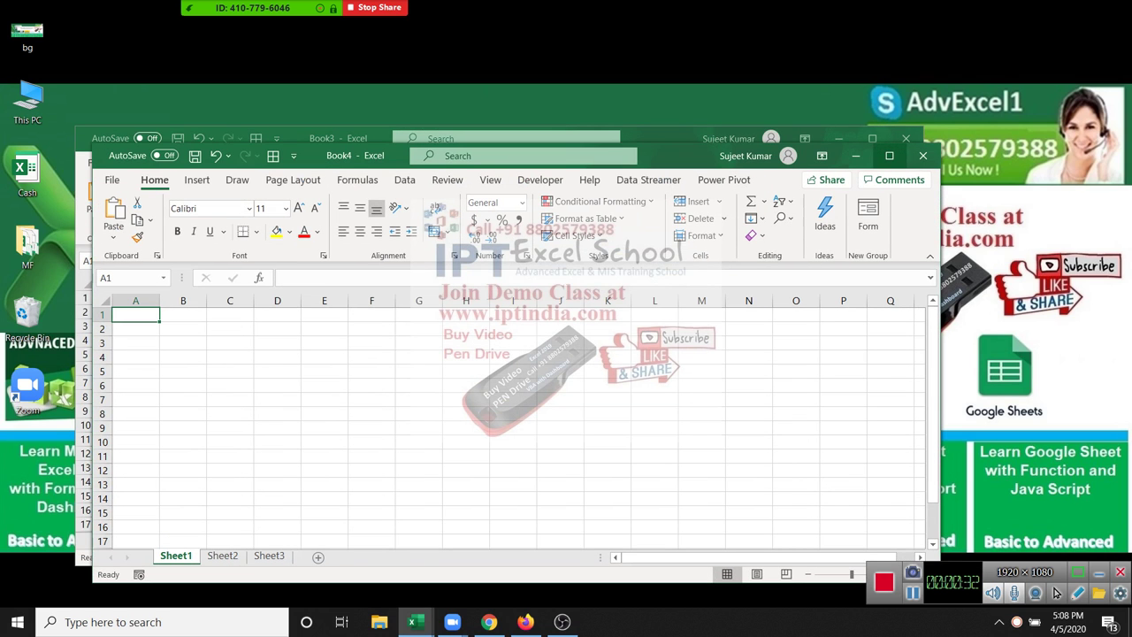
# Maximize the Book4 window, zoom in on the grid, and return to cell A1.
pyautogui.click(889, 156)
pyautogui.click(185, 213)
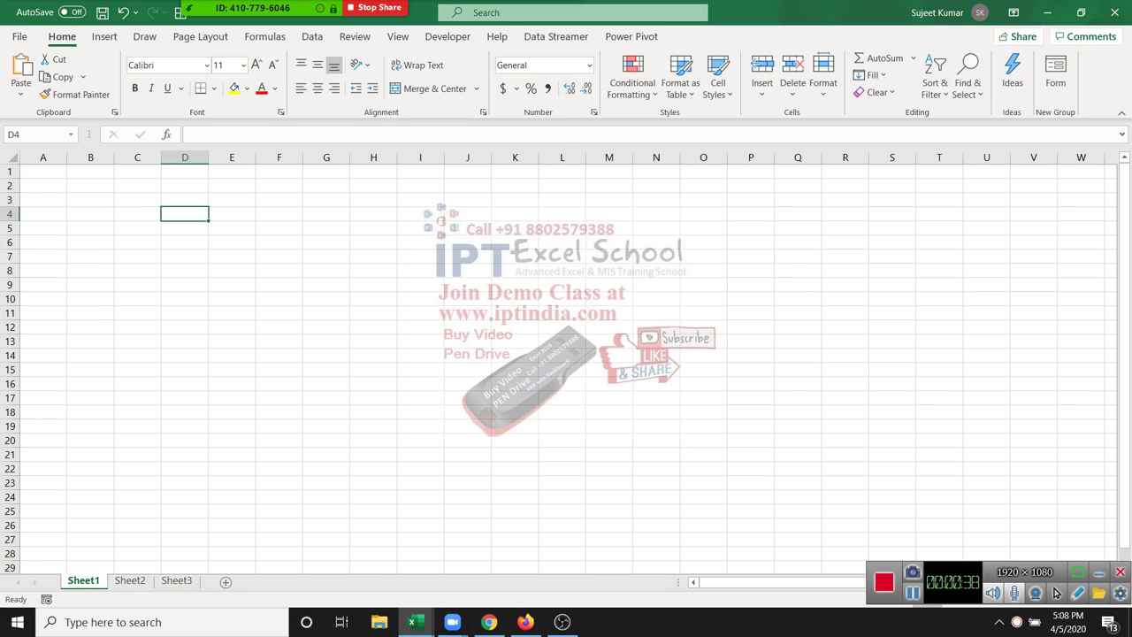
pyautogui.scroll(-2, 566, 367)
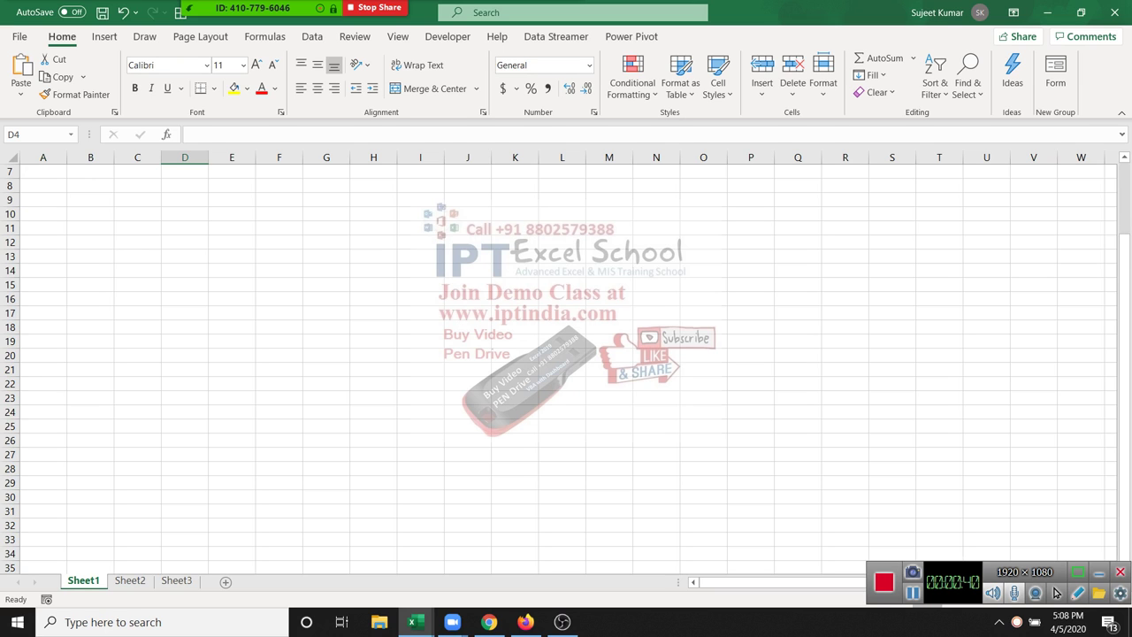
pyautogui.scroll(3, 566, 367)
pyautogui.scroll(3, 566, 367)
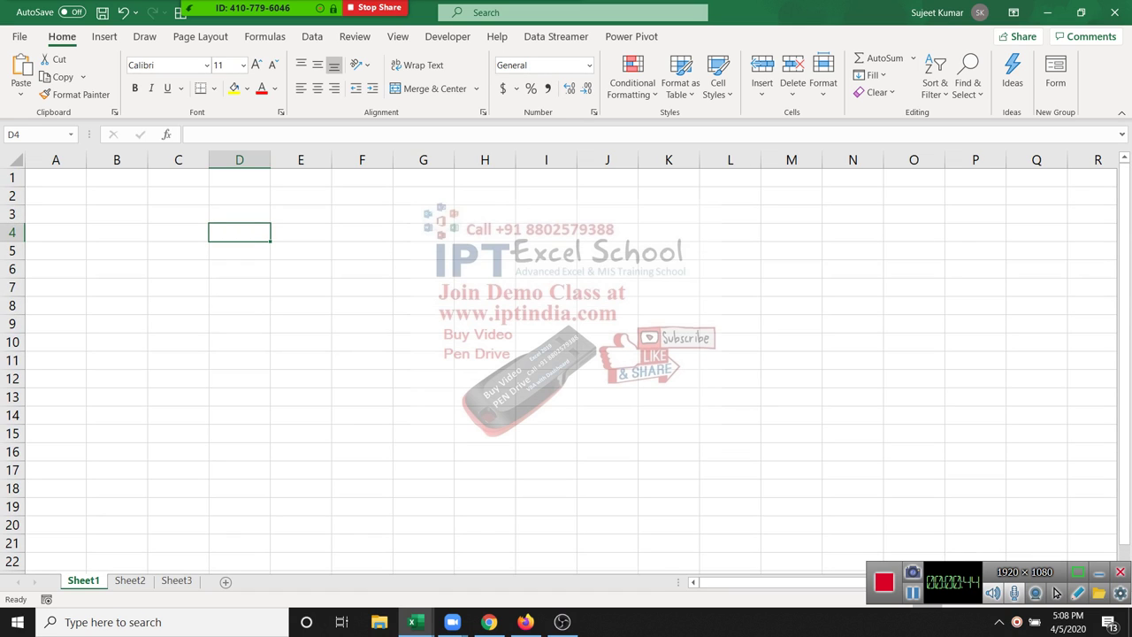
pyautogui.press('Home')
pyautogui.press('Up')
pyautogui.press('Up')
pyautogui.press('Up')
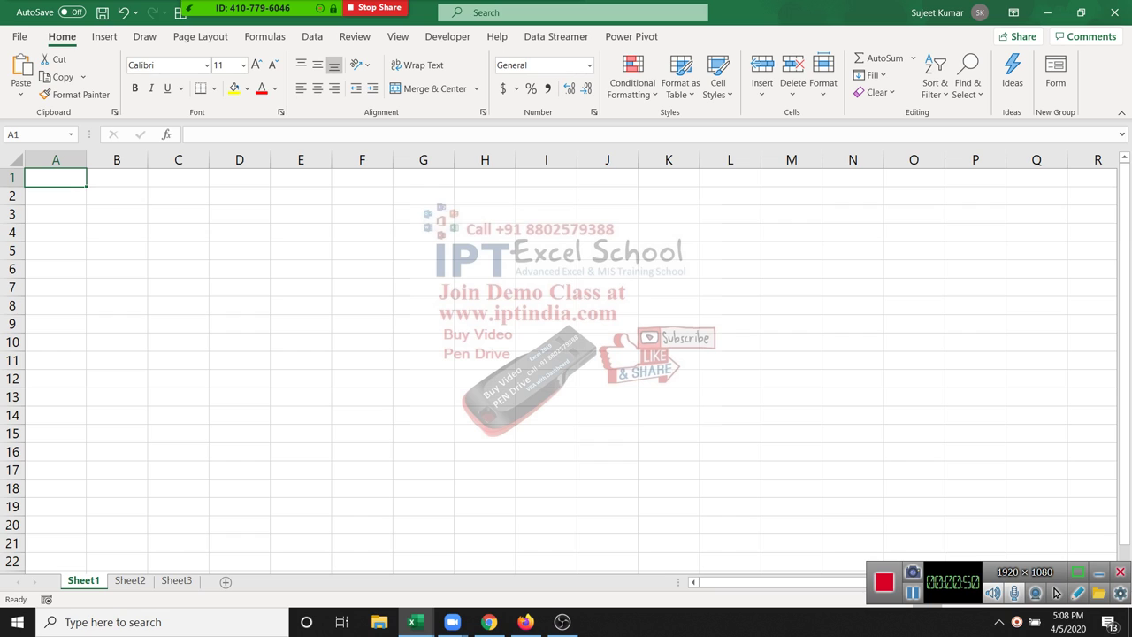
# Enter headers Name, City, Qty and MRP in A1:D1.
pyautogui.write('N')
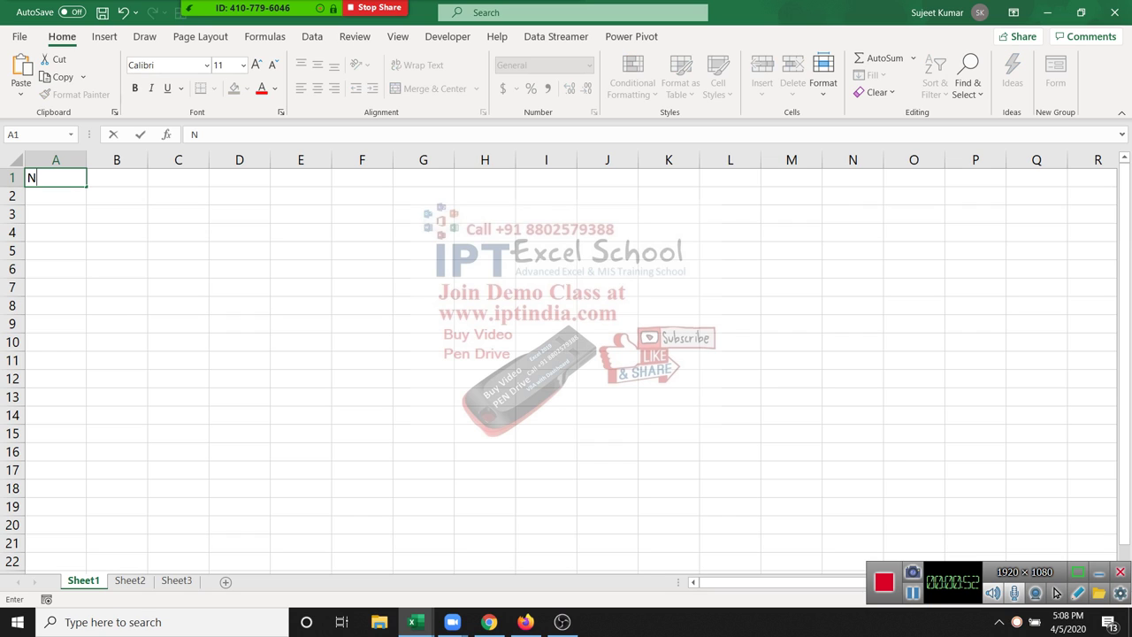
pyautogui.write('ame')
pyautogui.press('Tab')
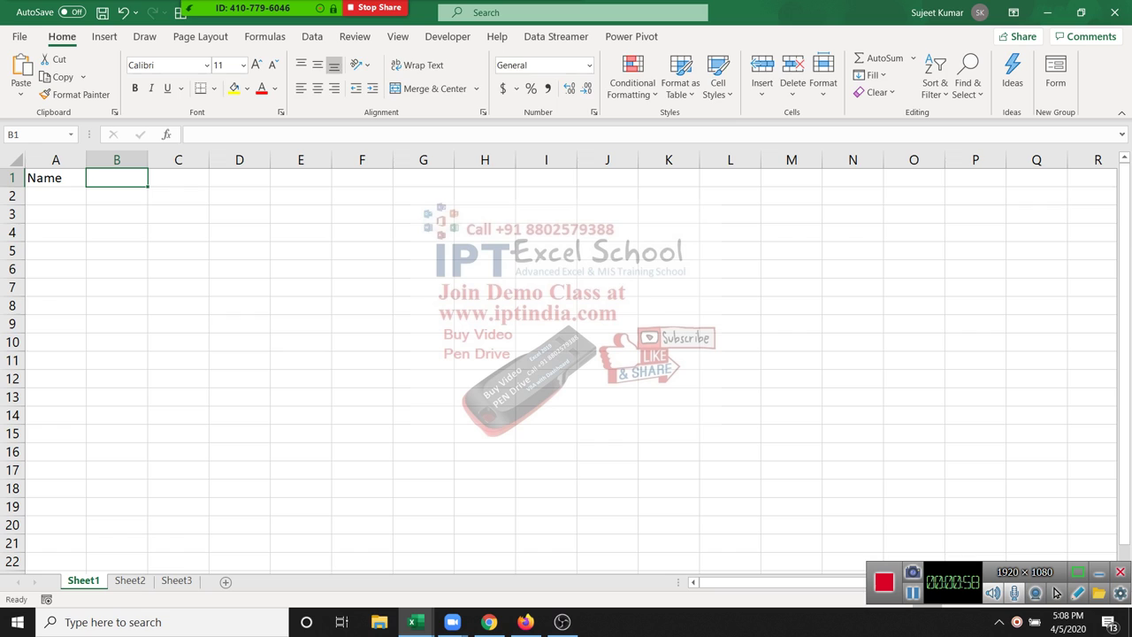
pyautogui.write('City')
pyautogui.press('Tab')
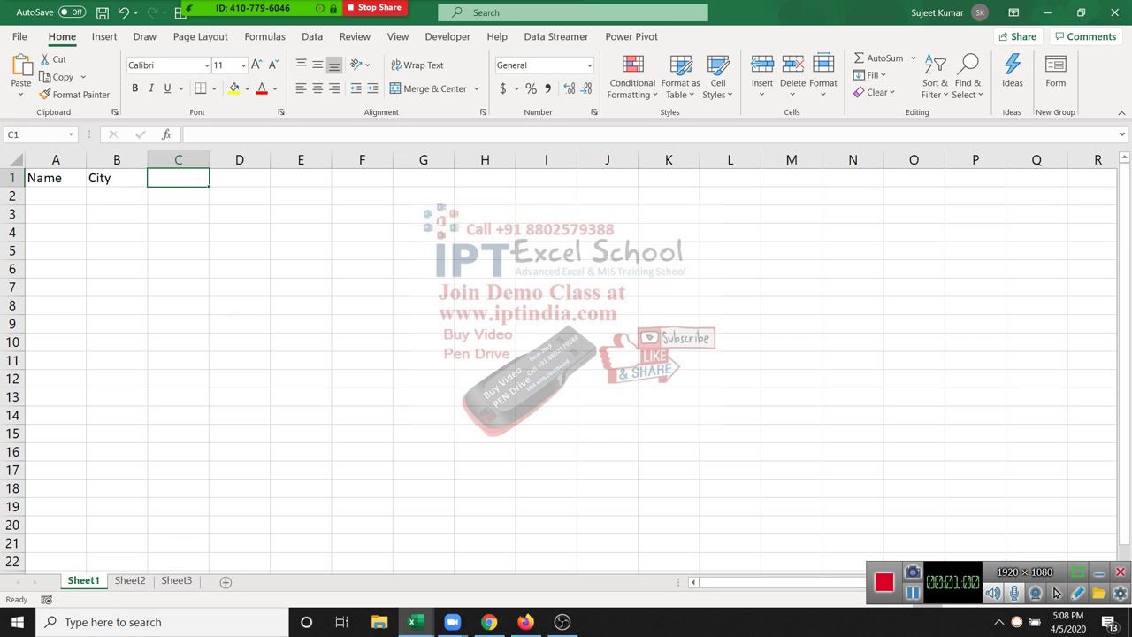
pyautogui.write('Qty')
pyautogui.press('Tab')
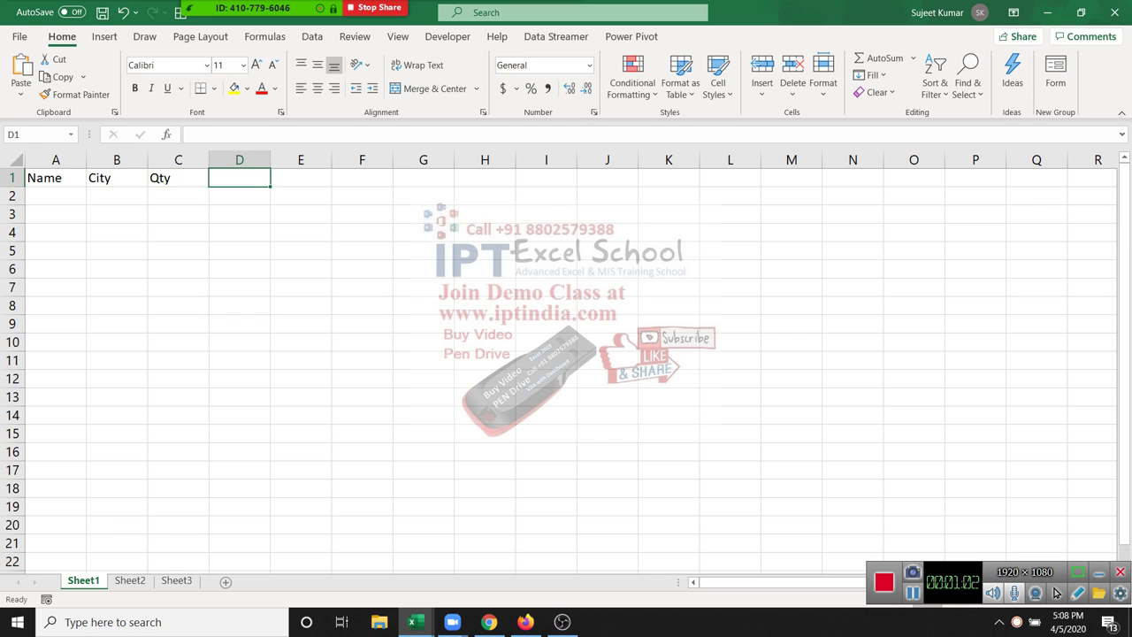
pyautogui.write('Amt')
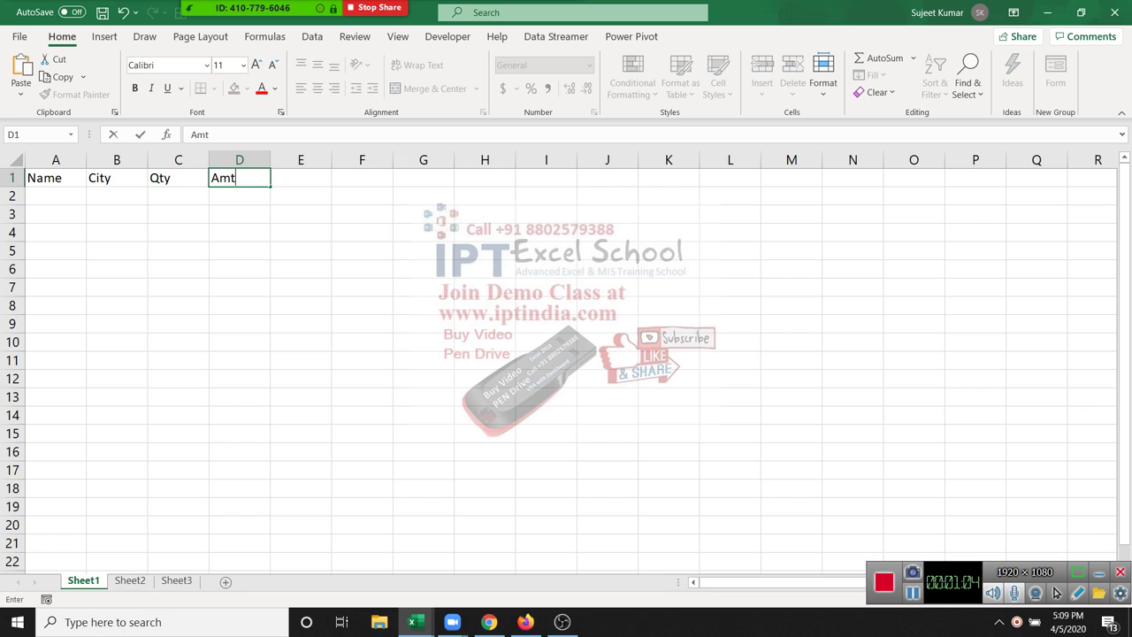
pyautogui.press('BackSpace')
pyautogui.press('BackSpace')
pyautogui.press('BackSpace')
pyautogui.write('MRP')
pyautogui.press('Tab')
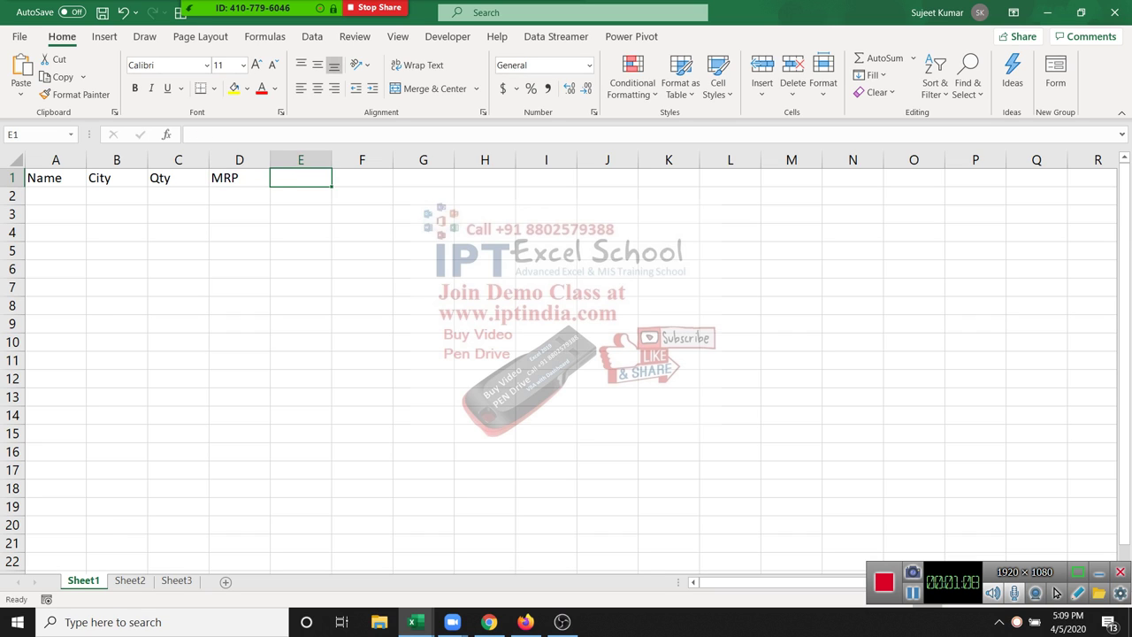
# Enter headers Amt, GST, Com and Total in E1:H1.
pyautogui.write('Q')
pyautogui.press('BackSpace')
pyautogui.write('Amt')
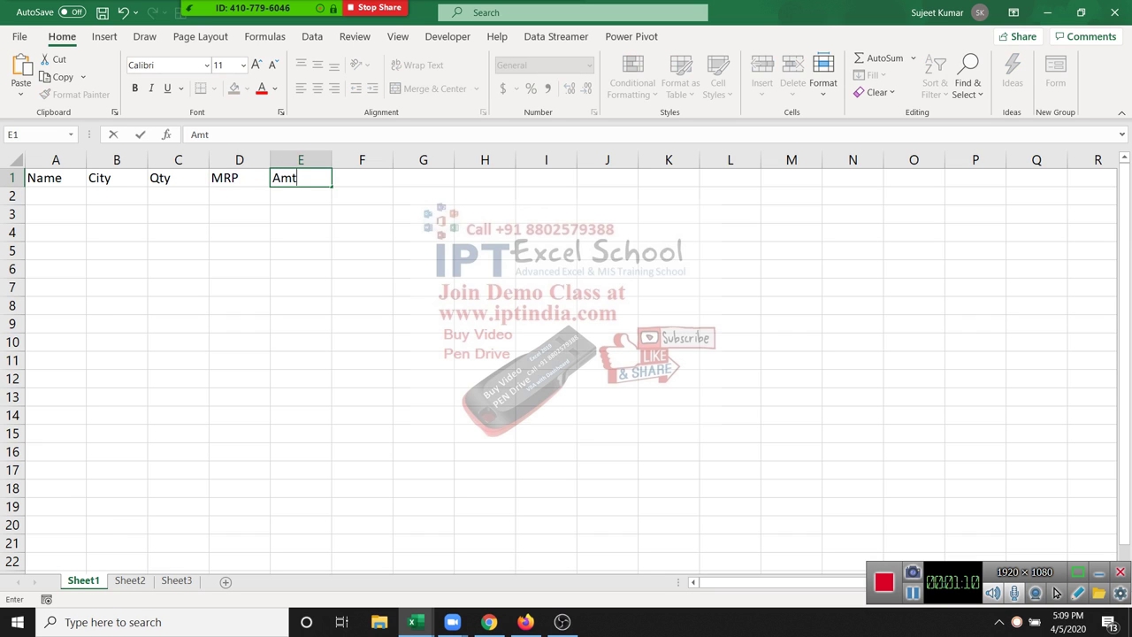
pyautogui.press('Tab')
pyautogui.write('T')
pyautogui.press('BackSpace')
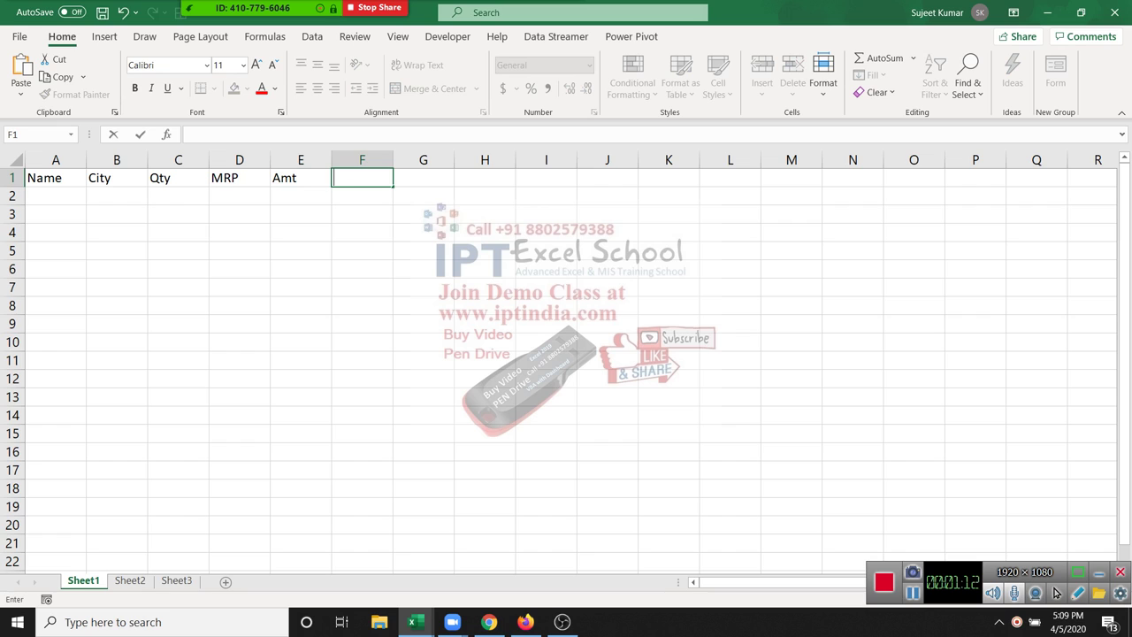
pyautogui.write('GST')
pyautogui.press('Tab')
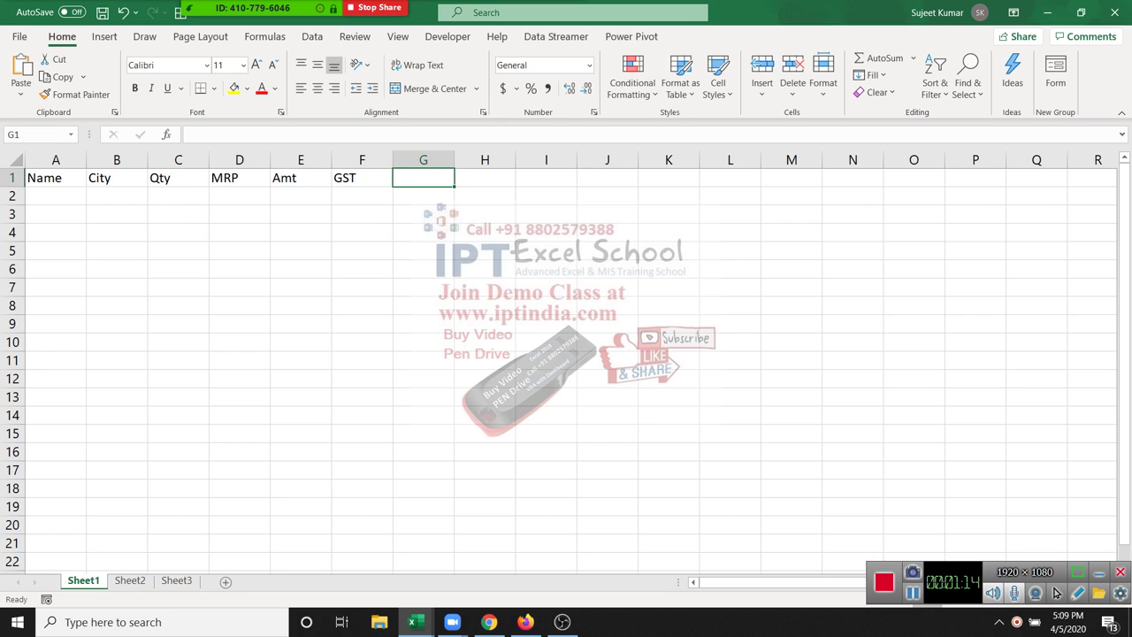
pyautogui.write('Com')
pyautogui.press('Tab')
pyautogui.write('T')
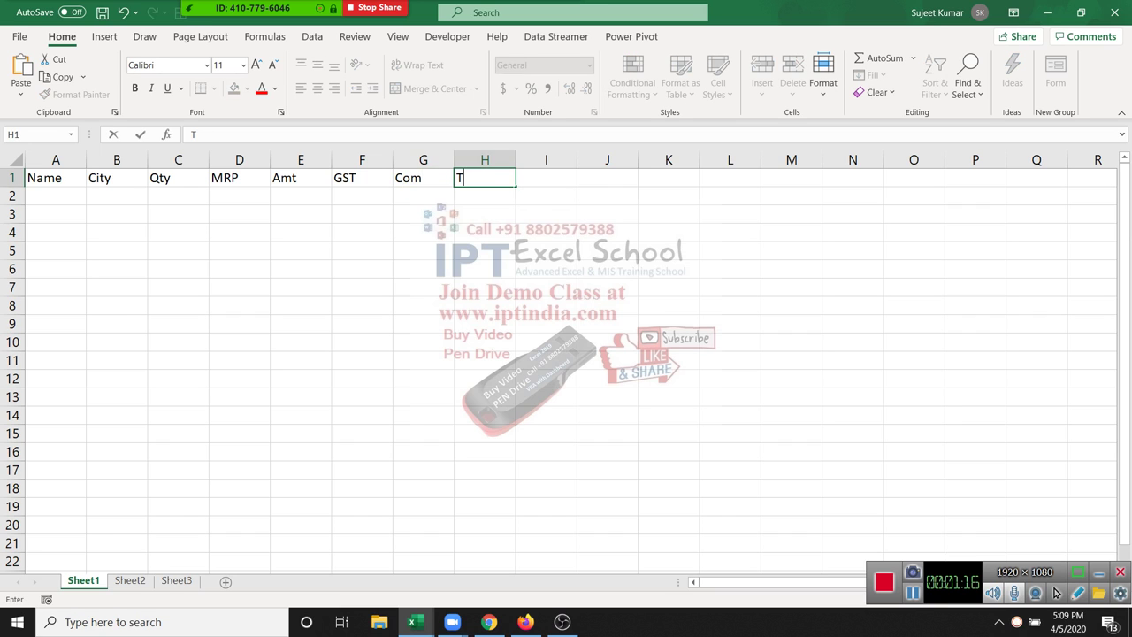
pyautogui.write('otal')
pyautogui.press('Return')
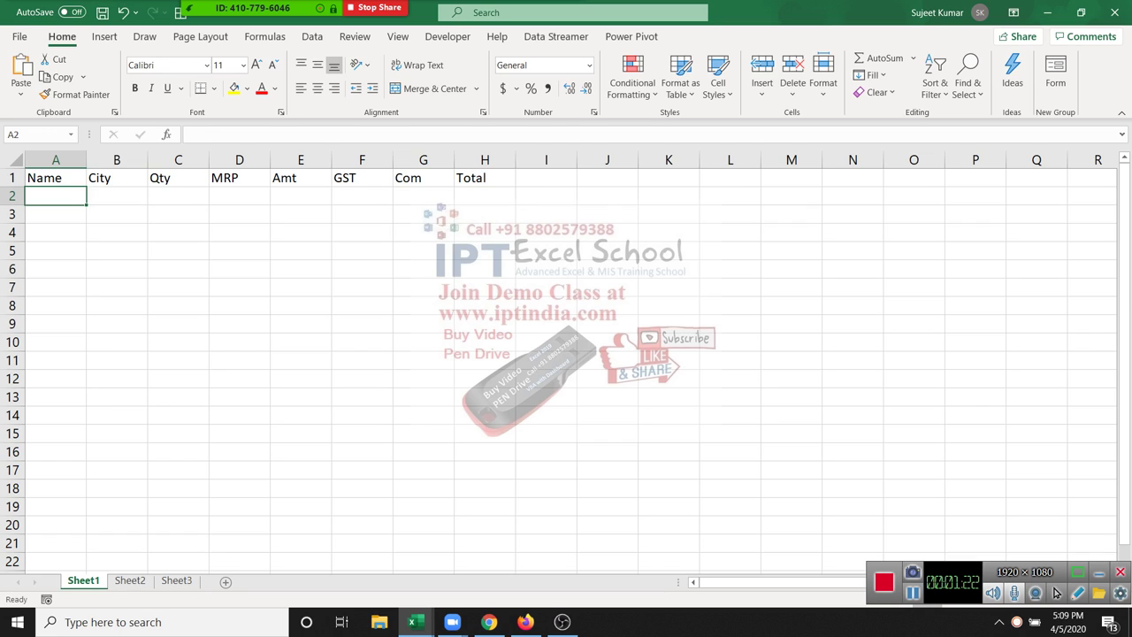
# Fill A2:D2 with a customer name, city Delhi, Qty 60 and MRP 95.
pyautogui.write('Puja')
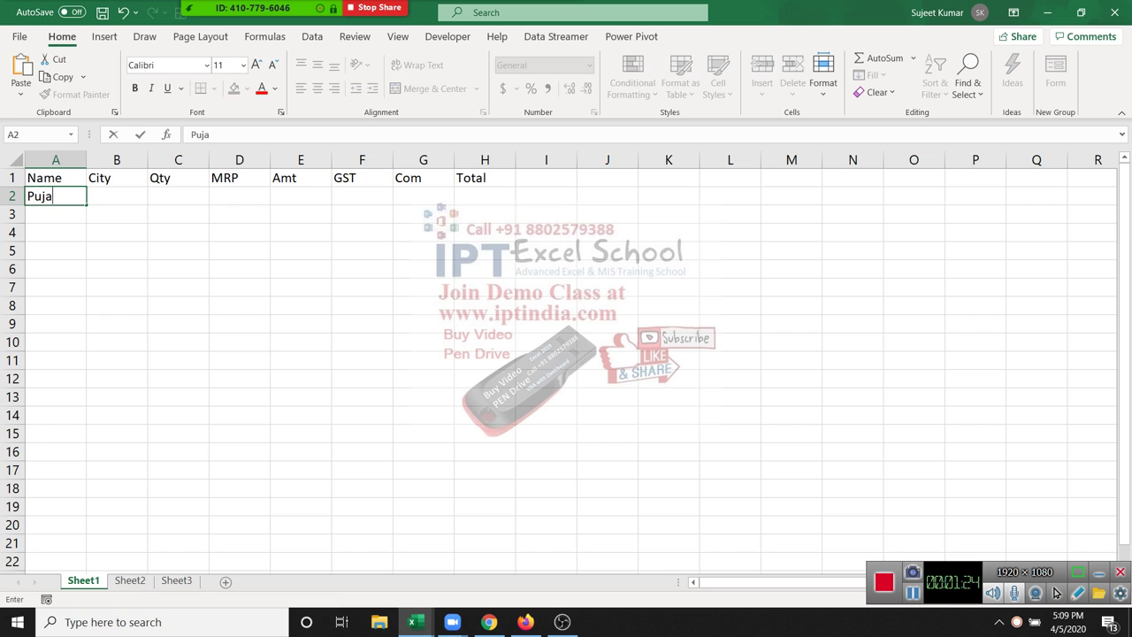
pyautogui.press('Tab')
pyautogui.write('Del')
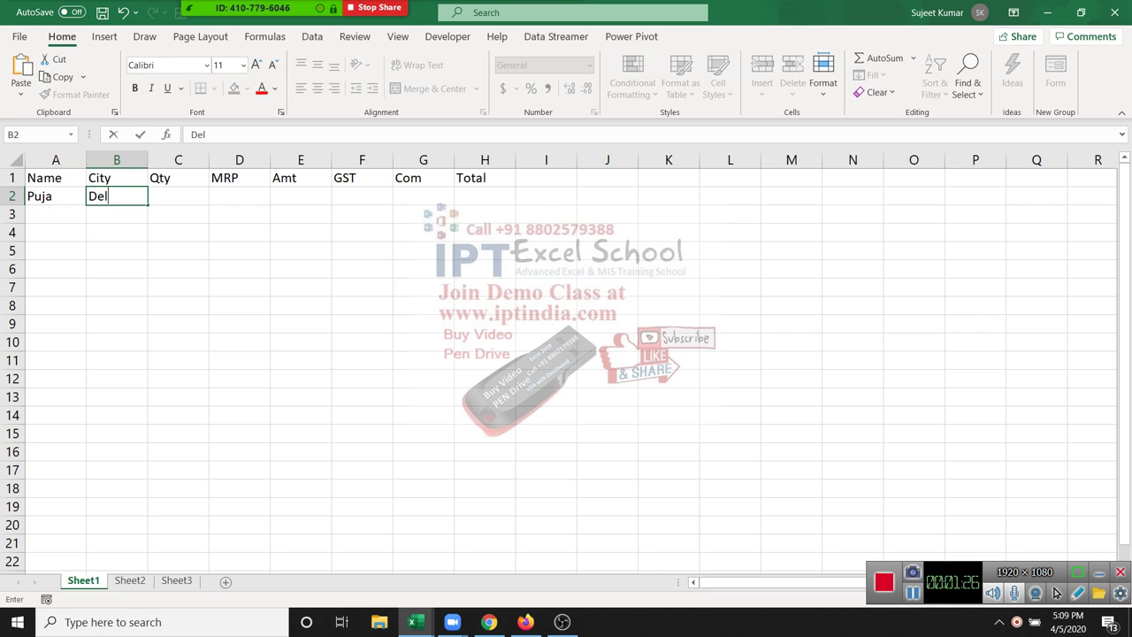
pyautogui.write('hi')
pyautogui.press('Tab')
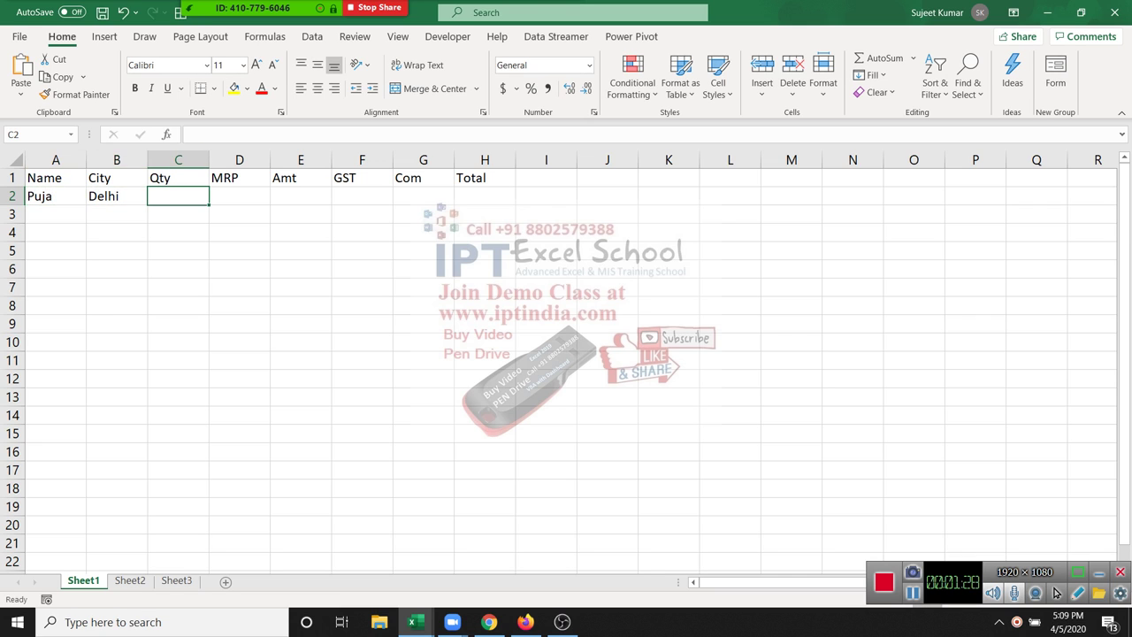
pyautogui.write('60')
pyautogui.press('Tab')
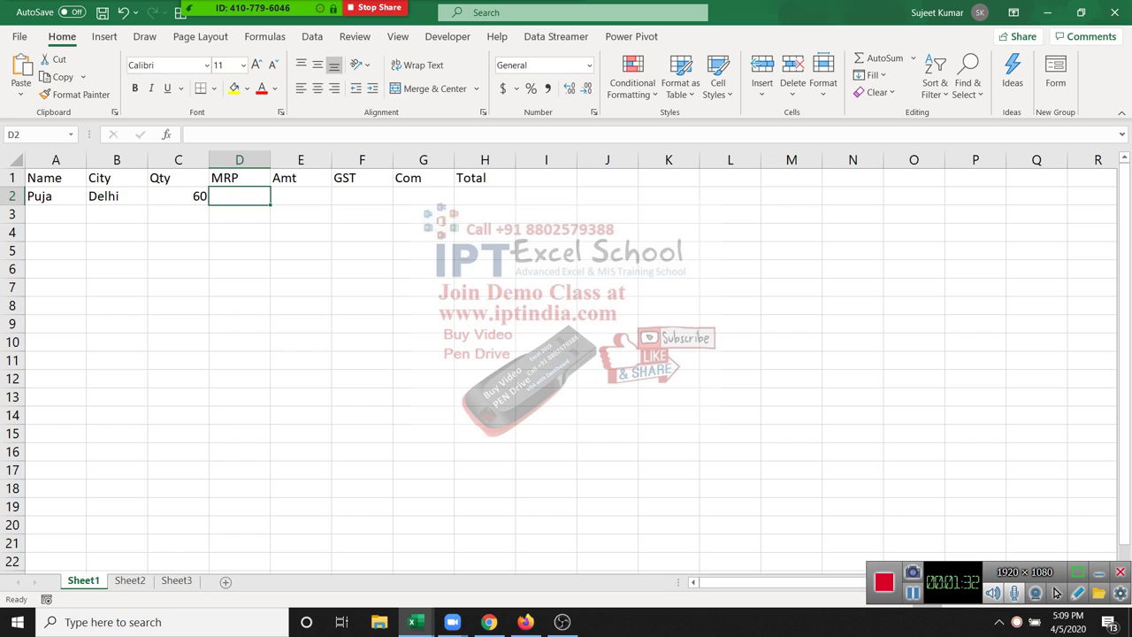
pyautogui.write('95')
pyautogui.press('Tab')
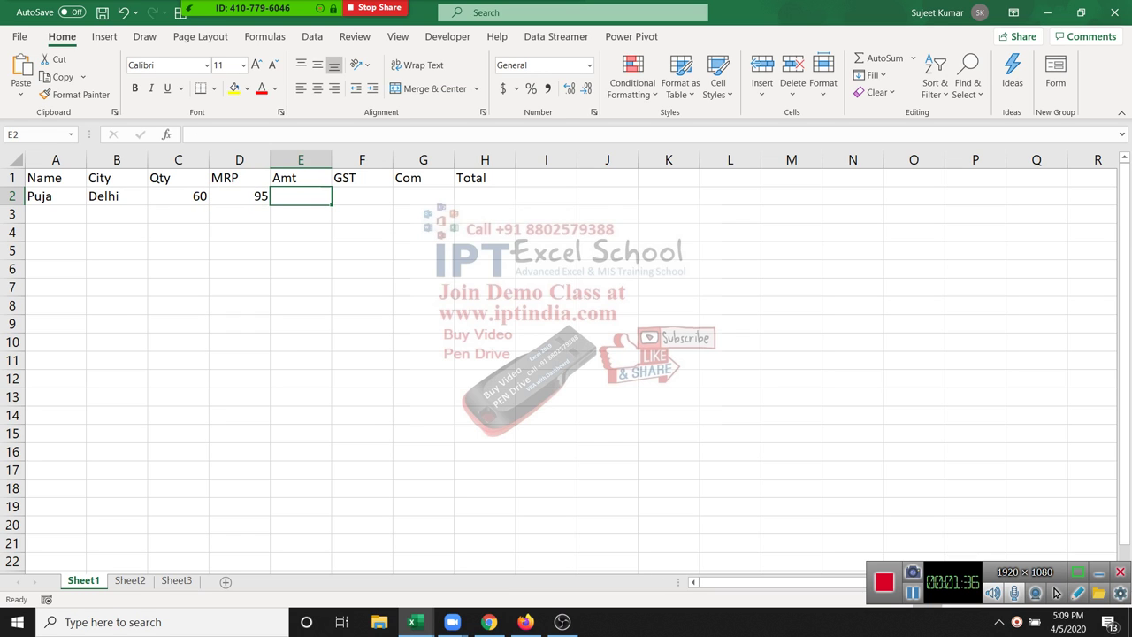
# Set Amt in E2 to =C2*D2, giving 5700.
pyautogui.write('=')
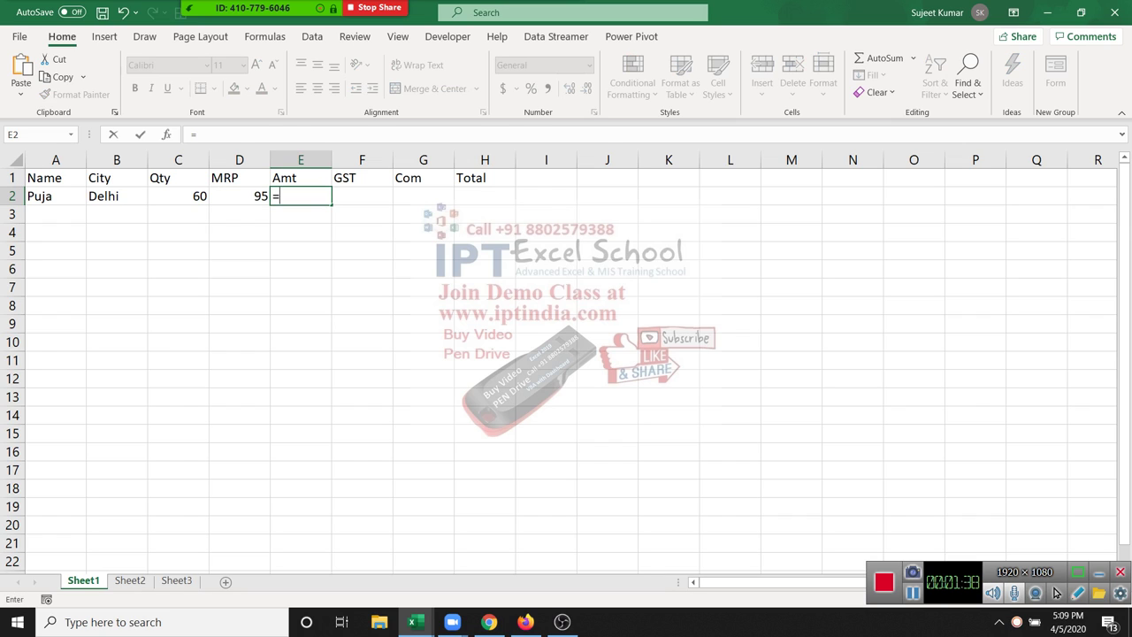
pyautogui.press('Left')
pyautogui.press('Left')
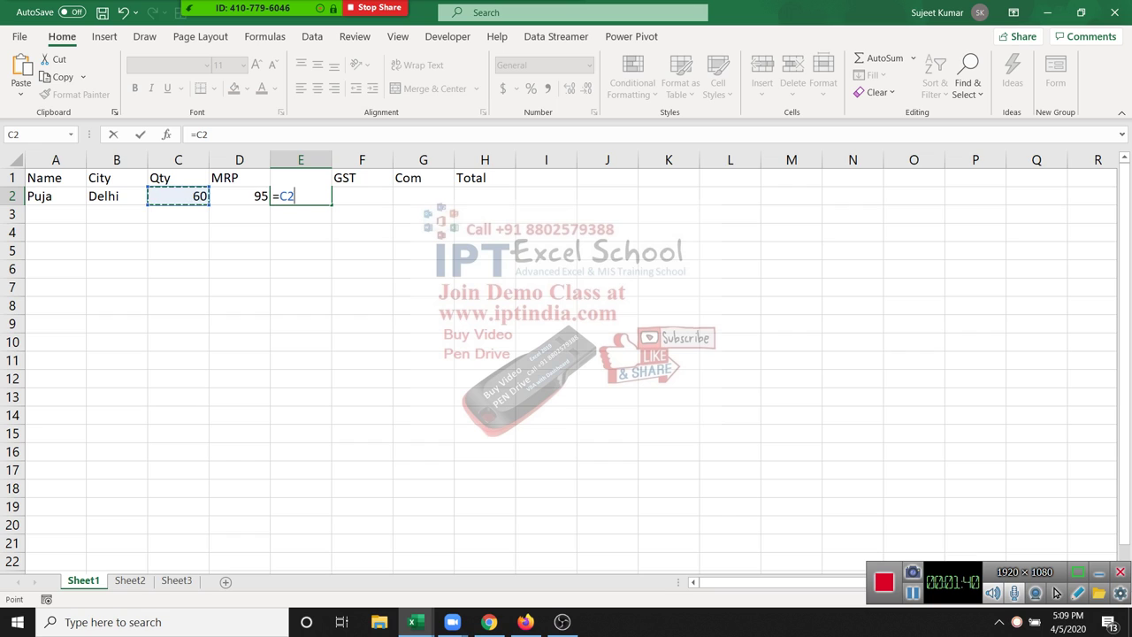
pyautogui.write('*')
pyautogui.press('Left')
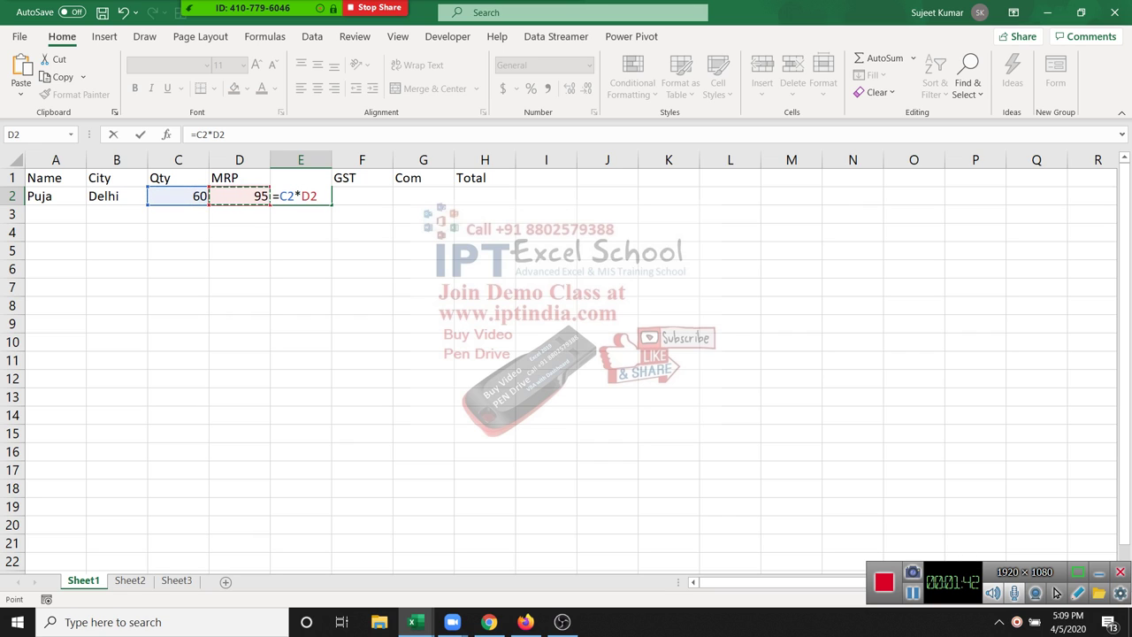
pyautogui.press('Return')
pyautogui.press('Up')
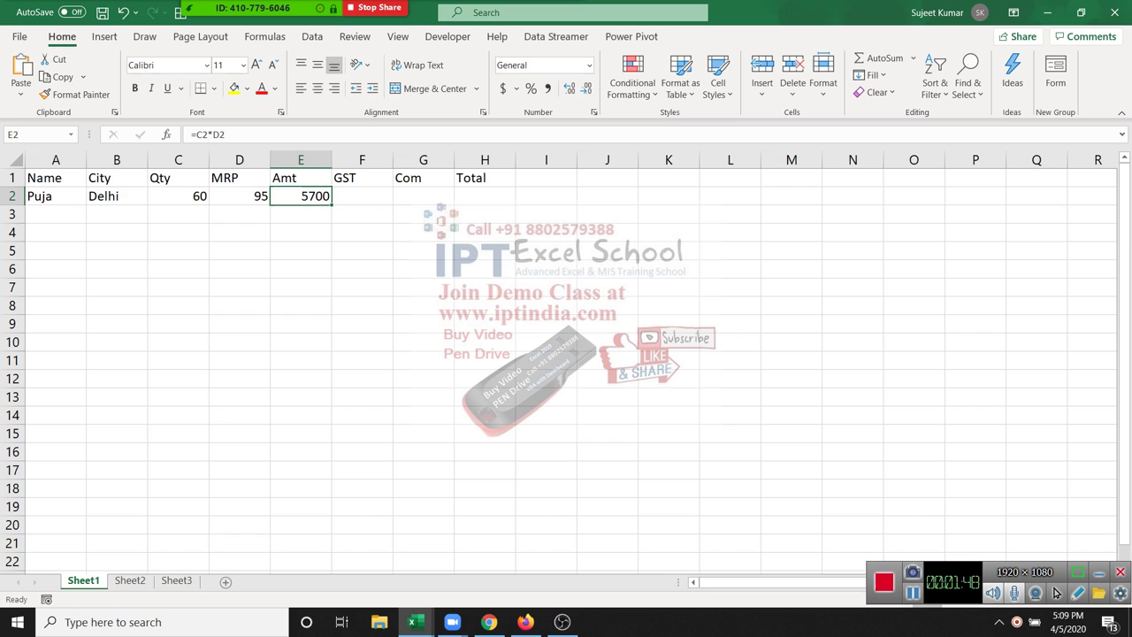
# Begin the GST formula =E2* in F2.
pyautogui.press('Right')
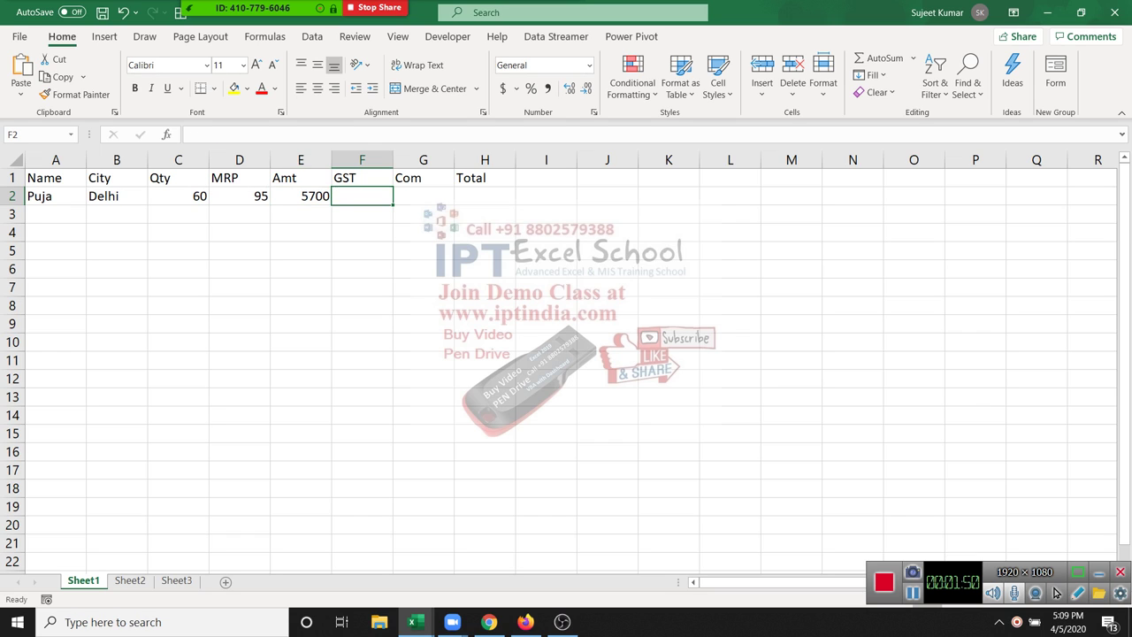
pyautogui.write('=')
pyautogui.press('Left')
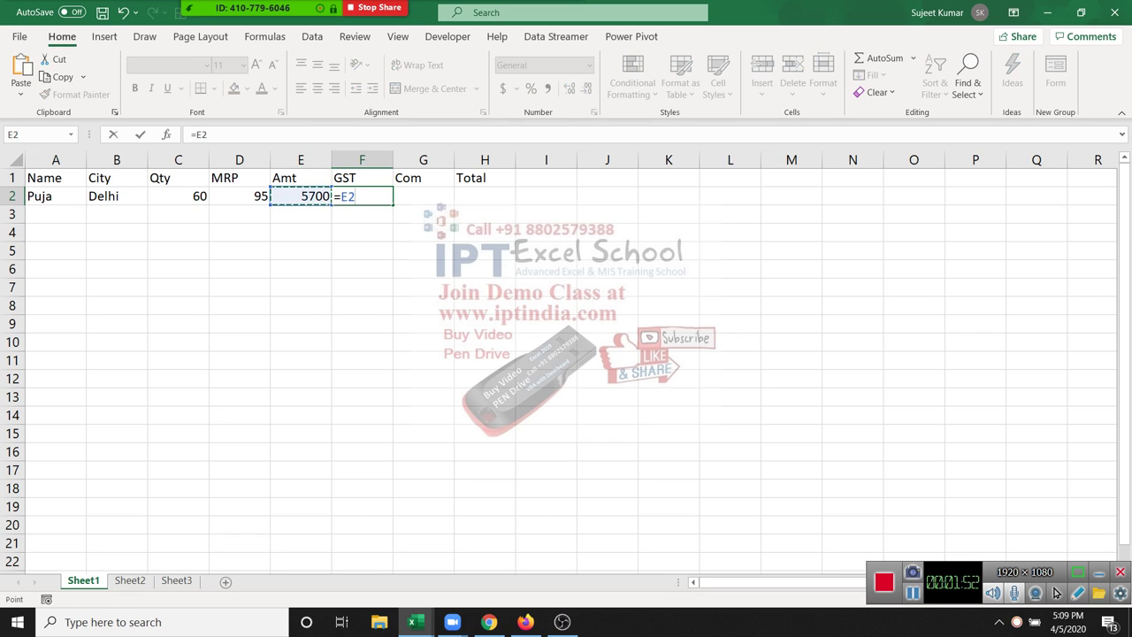
pyautogui.write('*')
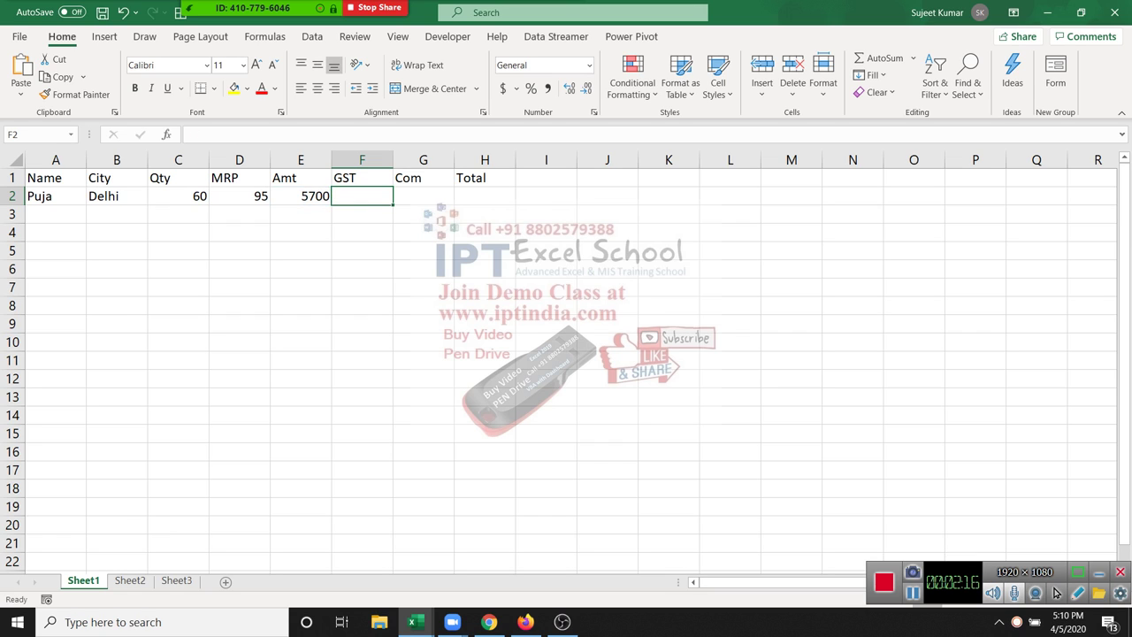
# Enter trial values 500 in F5 and 10% in G5.
pyautogui.click(362, 250)
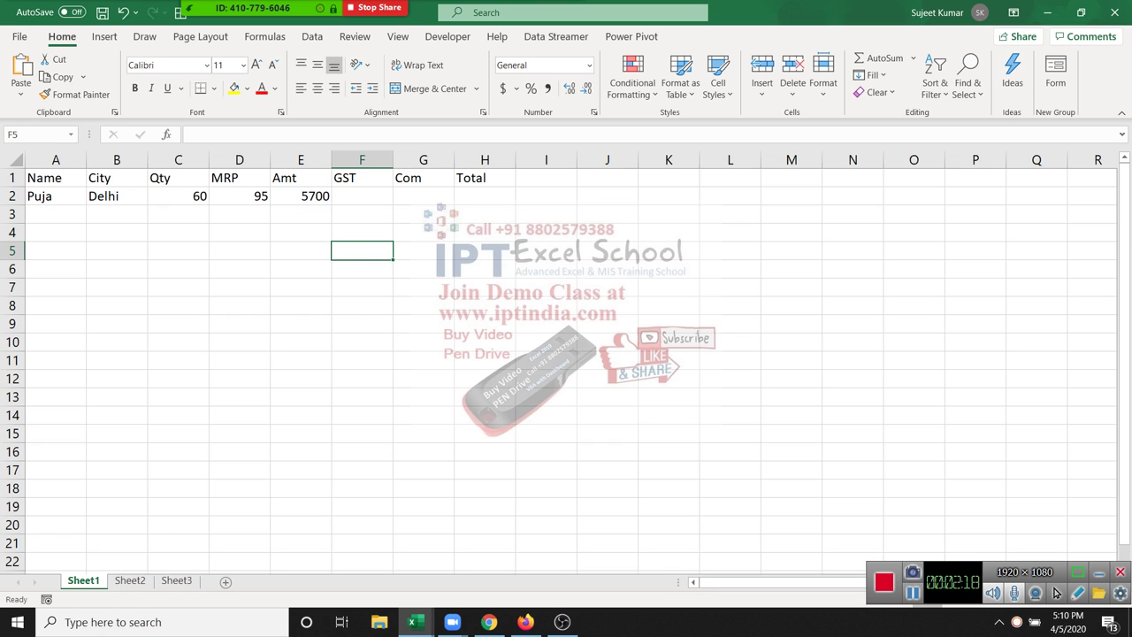
pyautogui.write('500')
pyautogui.press('Tab')
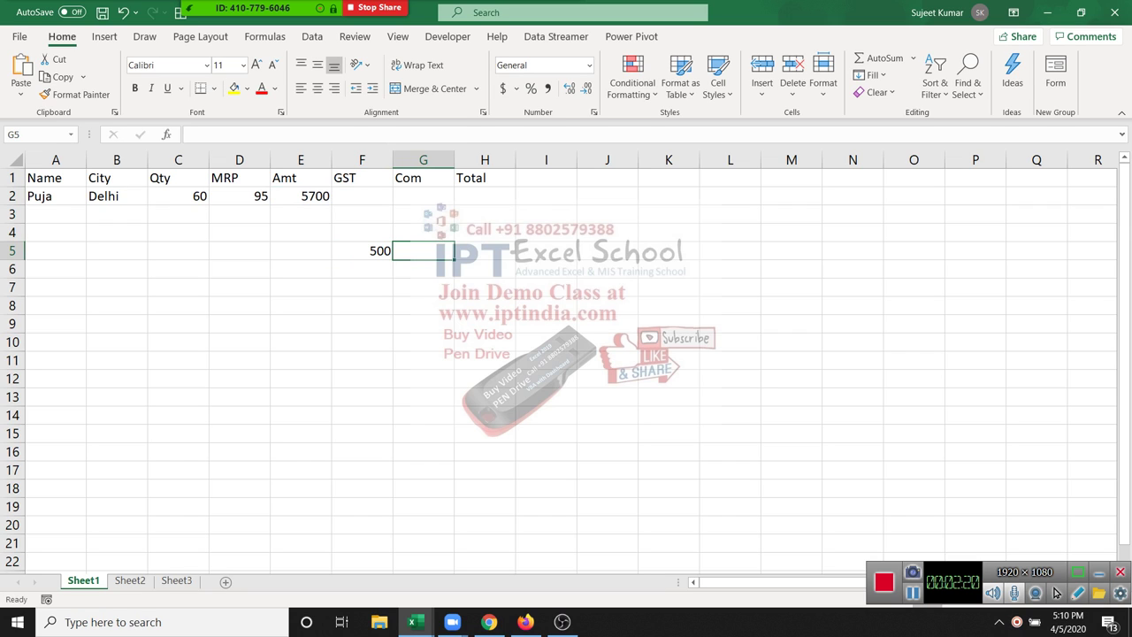
pyautogui.write('10')
pyautogui.press('Tab')
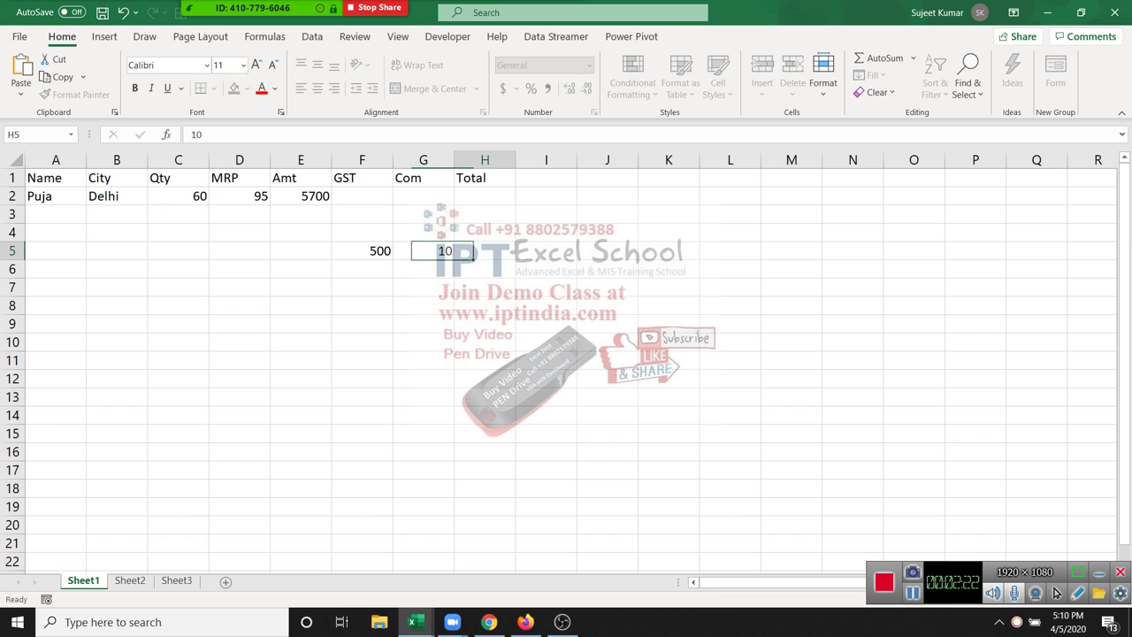
pyautogui.hotkey('shift', 'Tab')
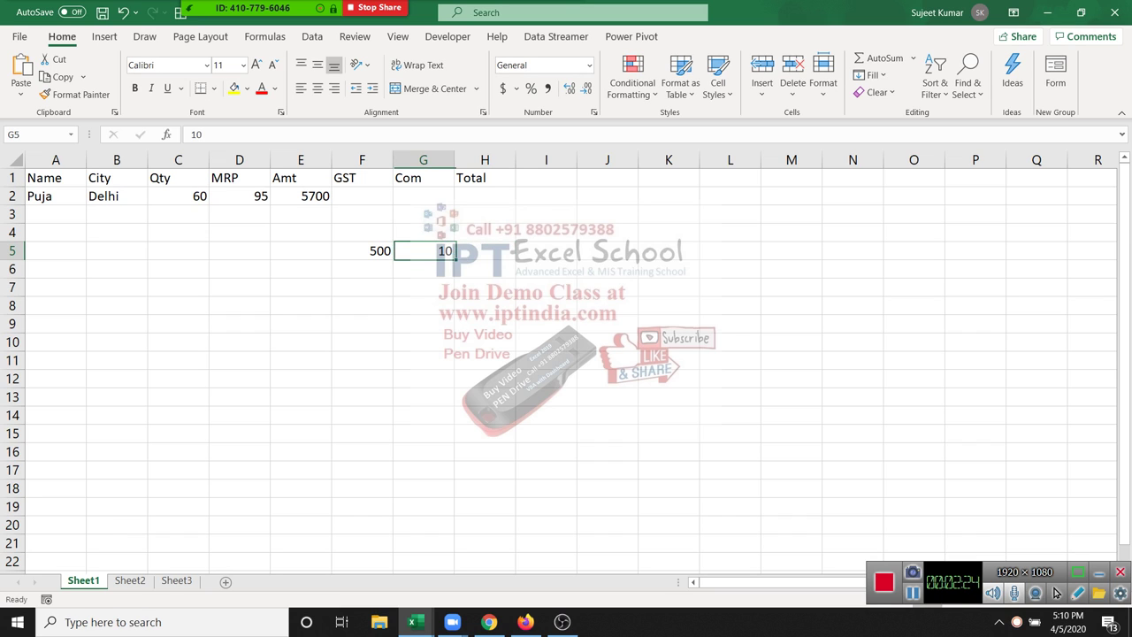
pyautogui.press('F2')
pyautogui.write('%')
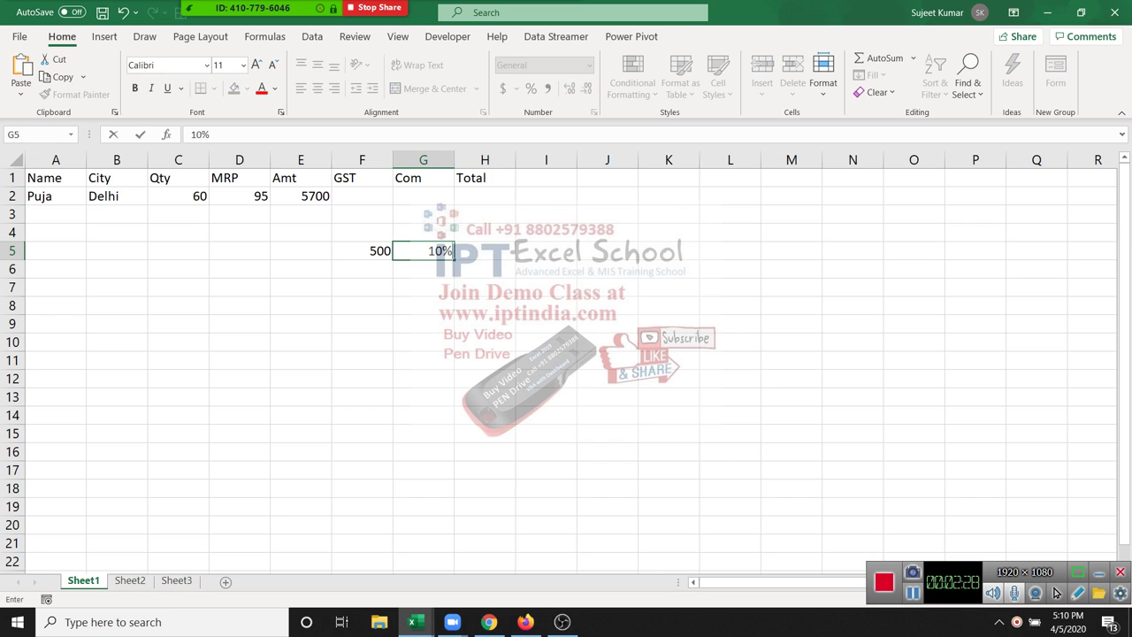
pyautogui.hotkey('ctrl', 'Return')
# Clear the trial values from F5:G5 and return to F2.
pyautogui.press('Left')
pyautogui.hotkey('shift', 'Right')
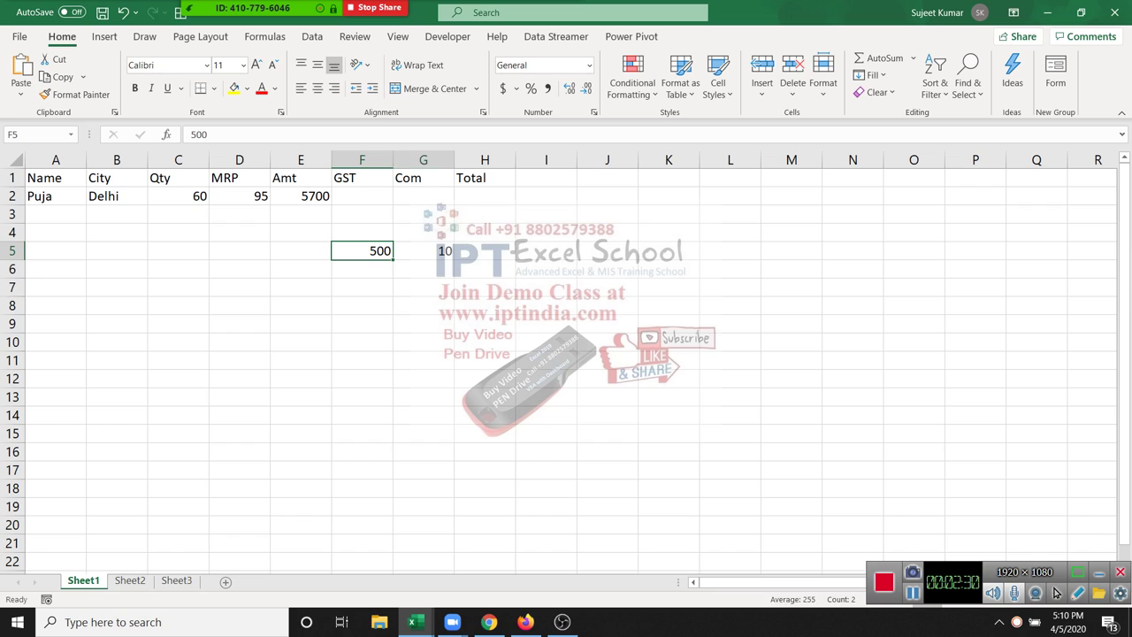
pyautogui.press('Delete')
pyautogui.press('Up')
pyautogui.press('Up')
pyautogui.press('Up')
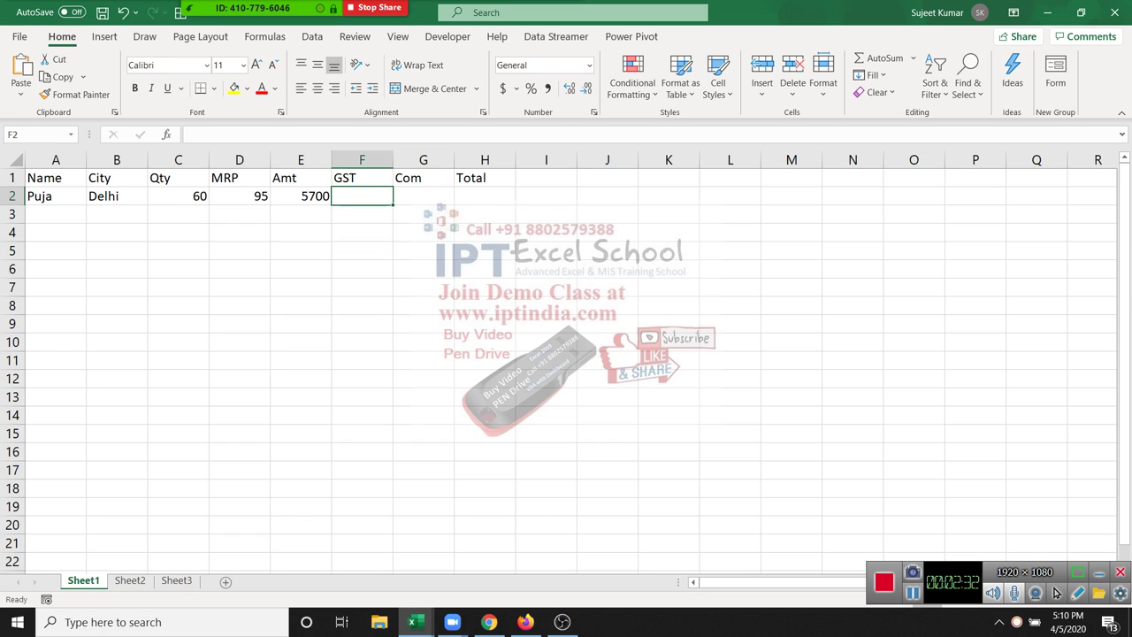
# Set GST in F2 to =E2*18%, showing 1026.
pyautogui.write('=')
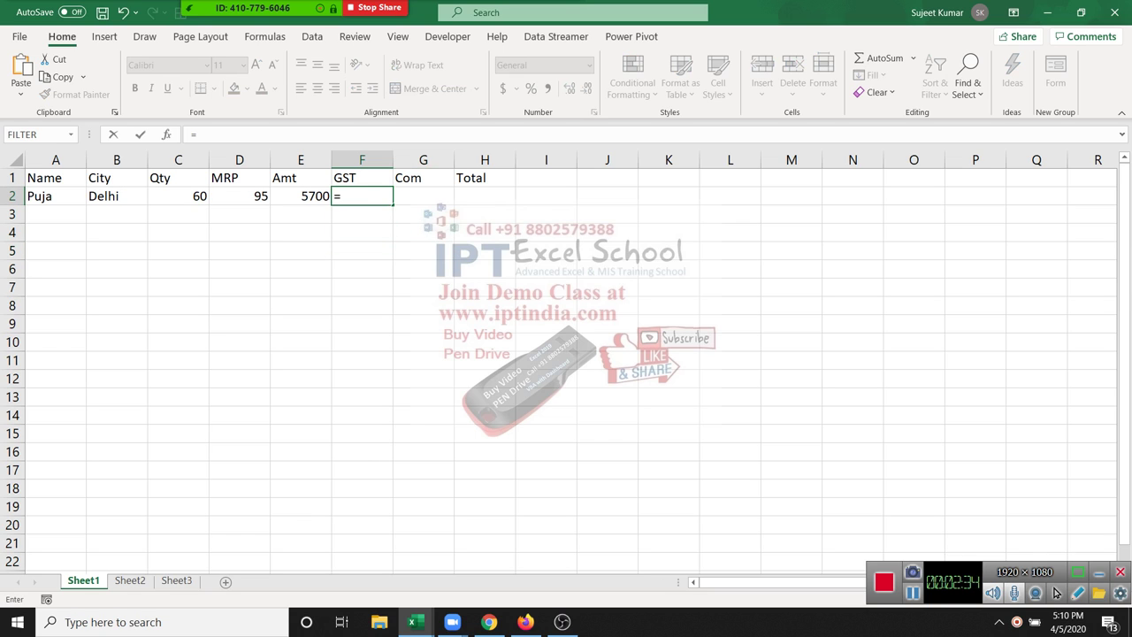
pyautogui.press('Left')
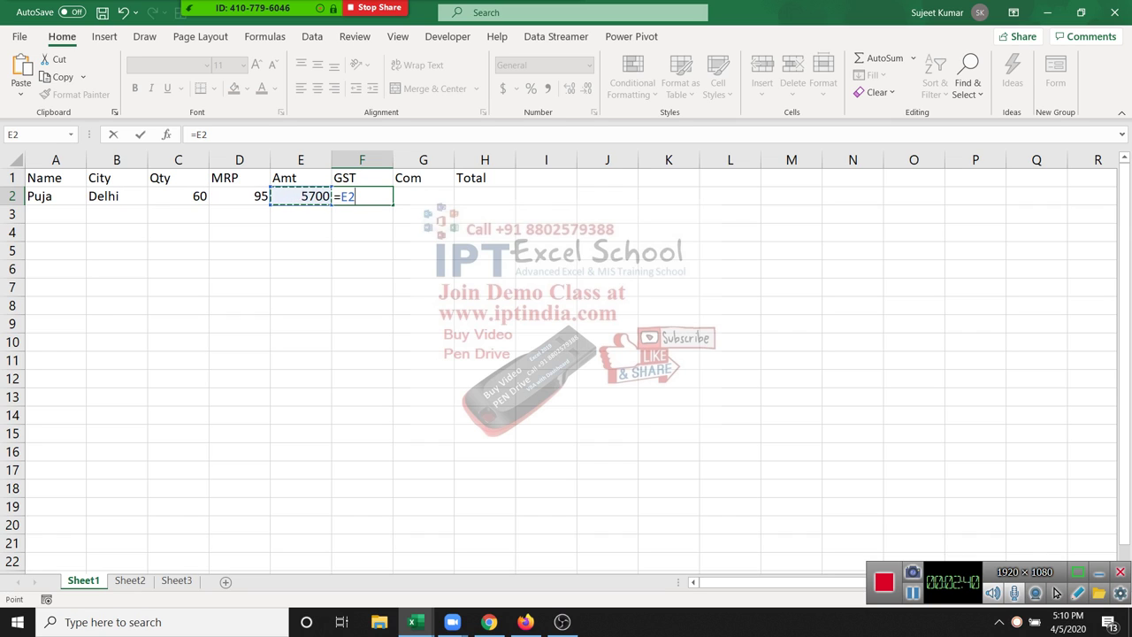
pyautogui.write('*')
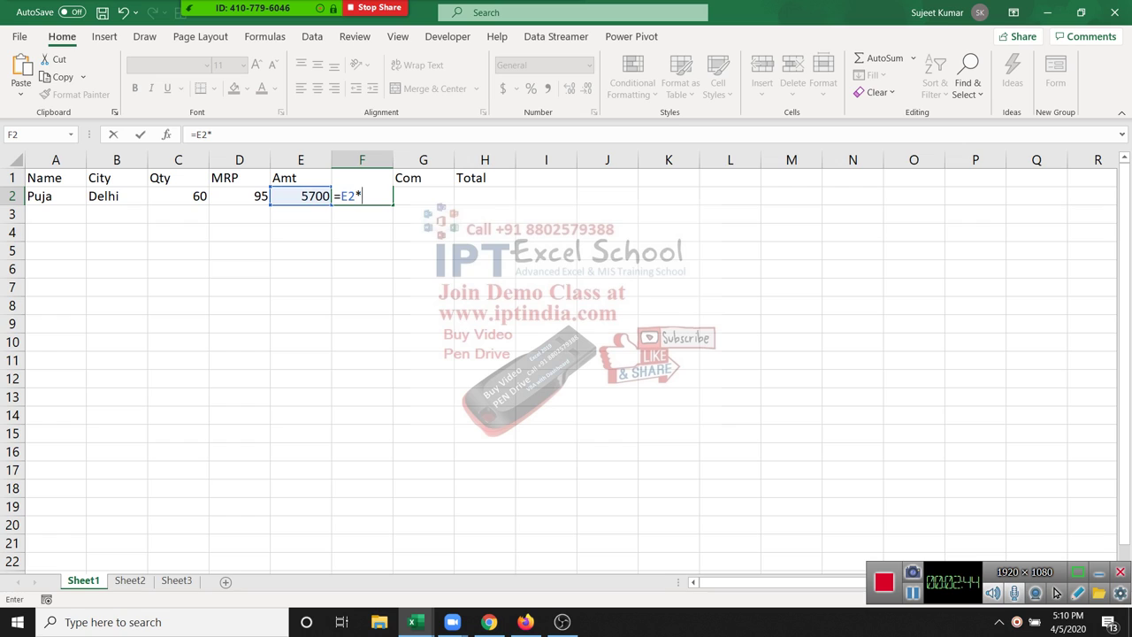
pyautogui.write('1')
pyautogui.write('8%')
pyautogui.press('Return')
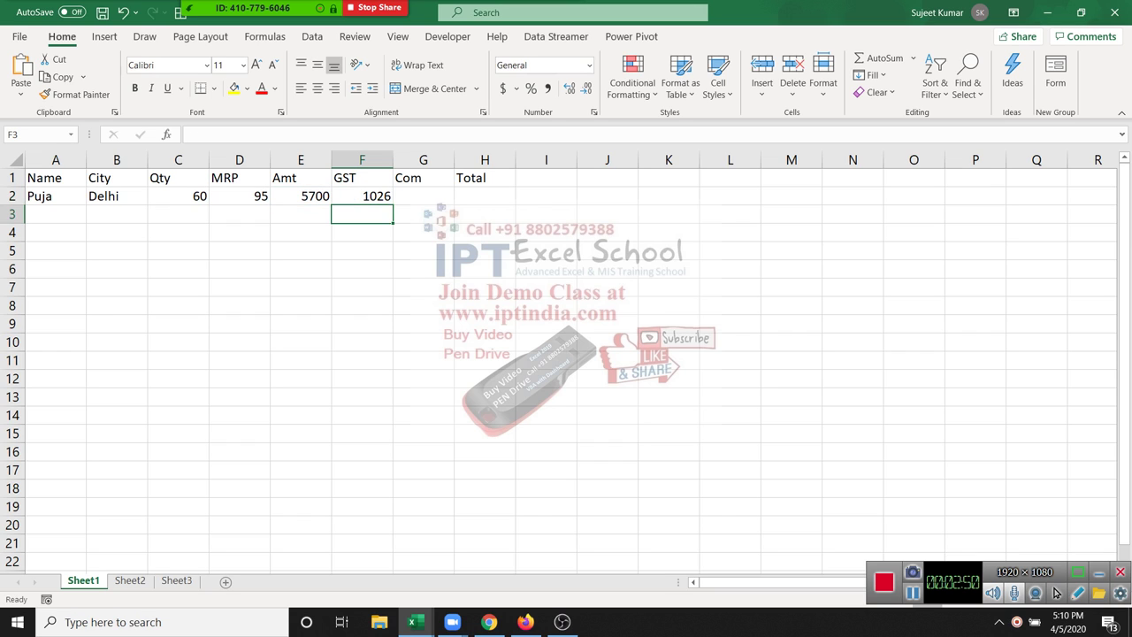
pyautogui.press('Up')
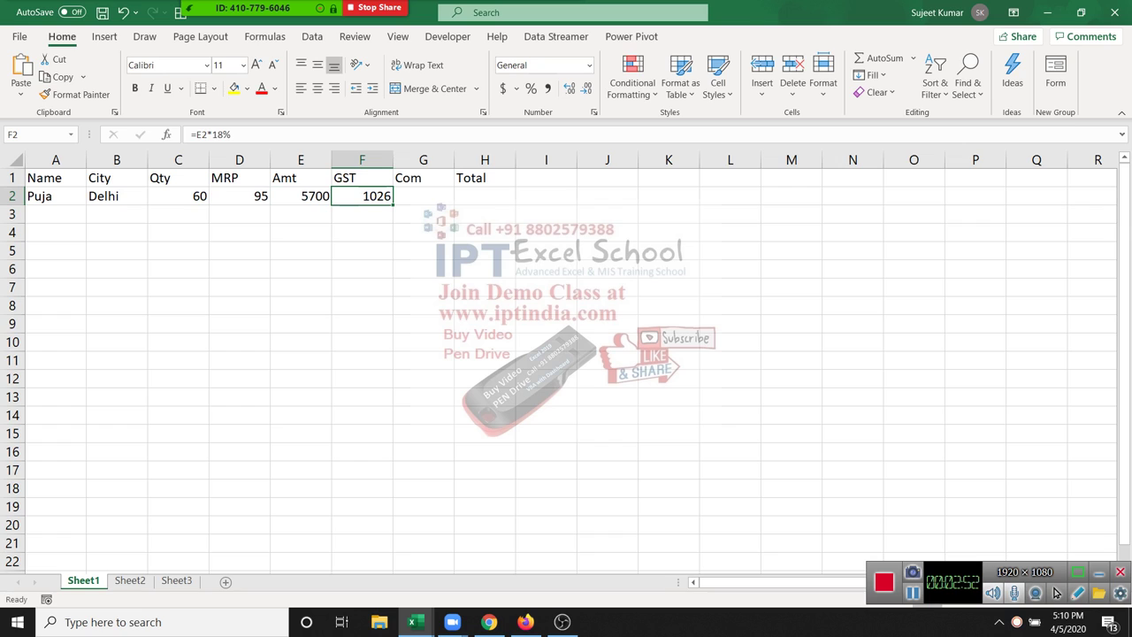
# Set Com in G2 to =E2*2%, showing 114, then check E2:G2 from H2.
pyautogui.press('Right')
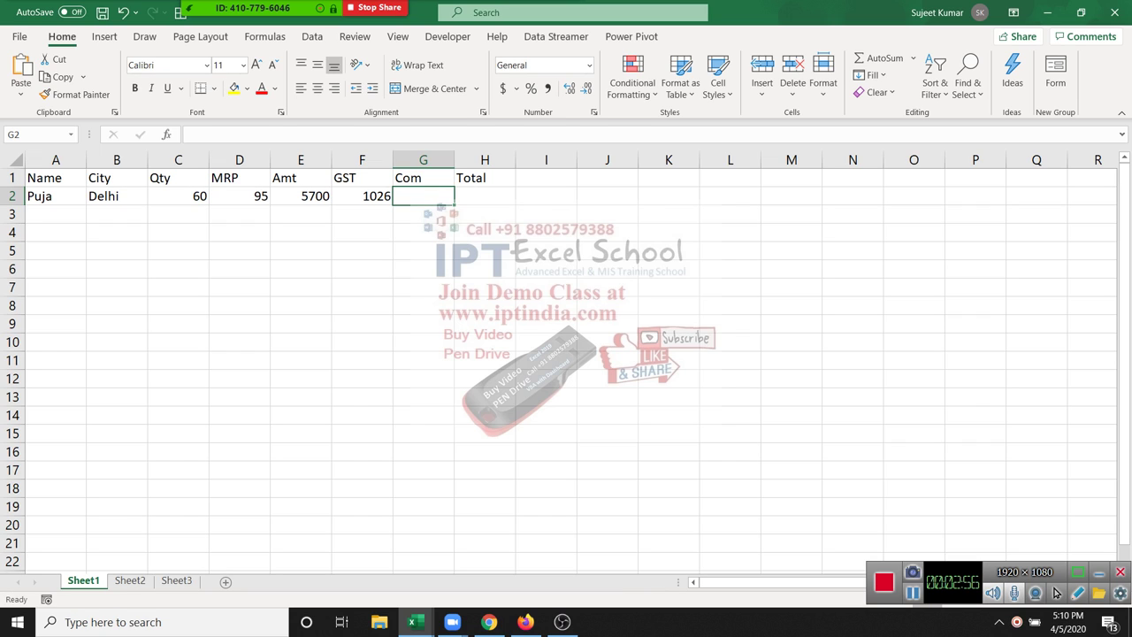
pyautogui.write('=')
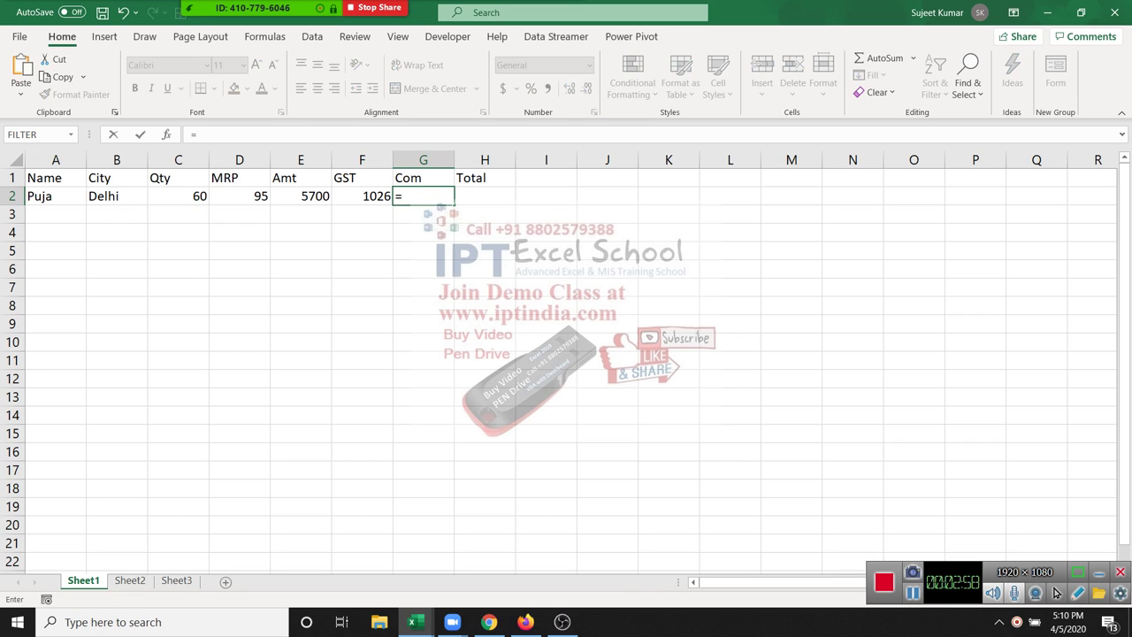
pyautogui.press('Left')
pyautogui.press('Left')
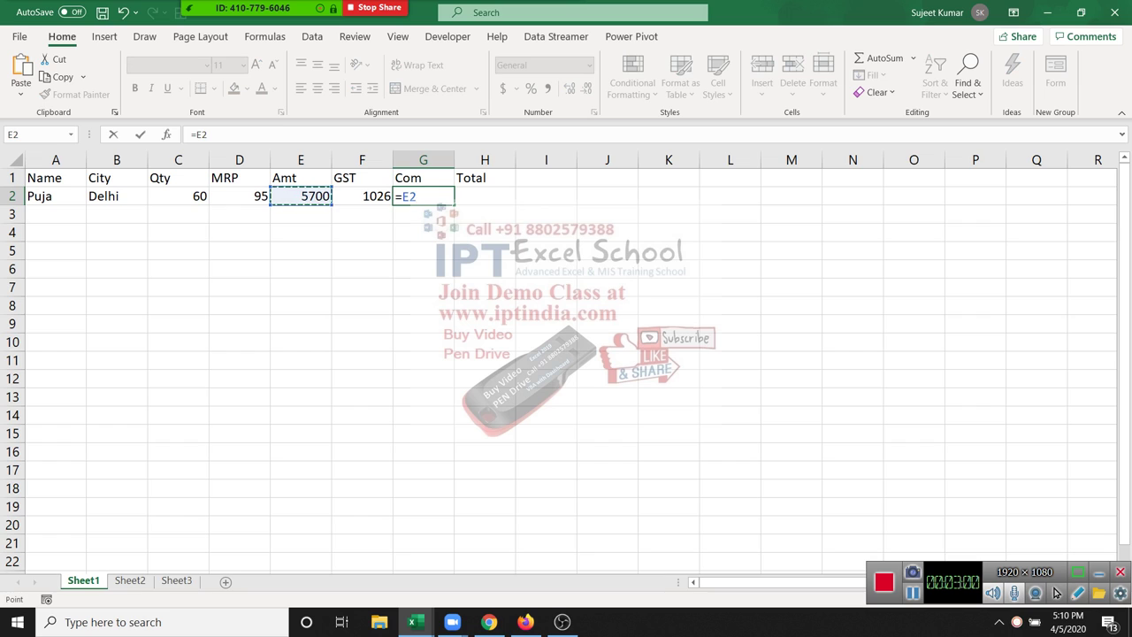
pyautogui.write('*2%')
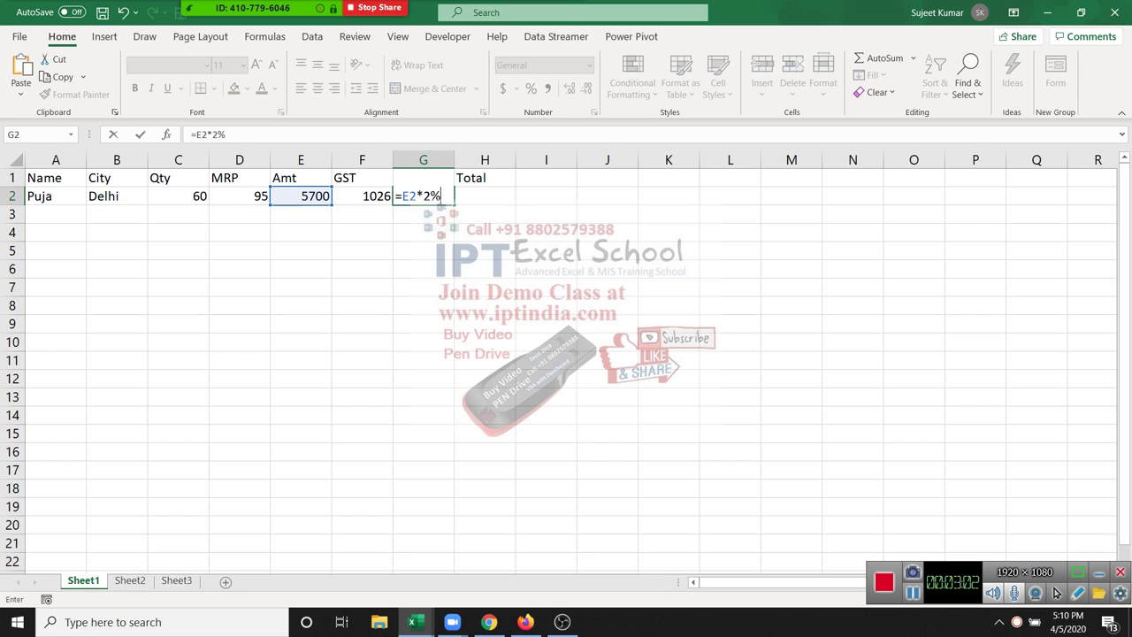
pyautogui.press('Return')
pyautogui.press('Up')
pyautogui.press('Right')
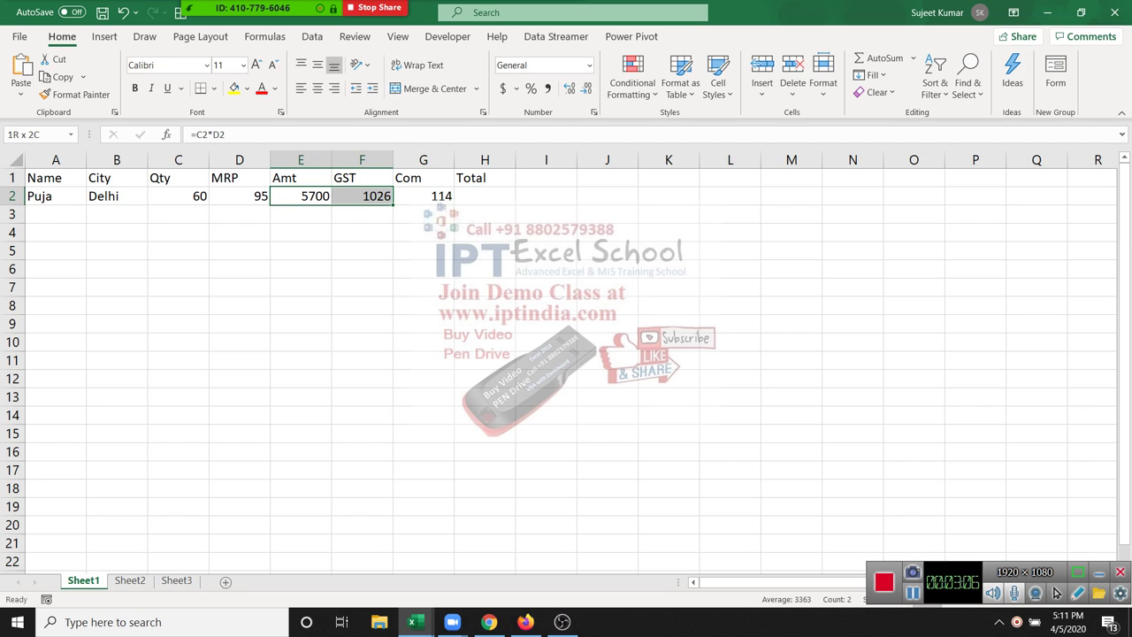
pyautogui.moveTo(301, 195); pyautogui.dragTo(422, 196)
pyautogui.click(485, 195)
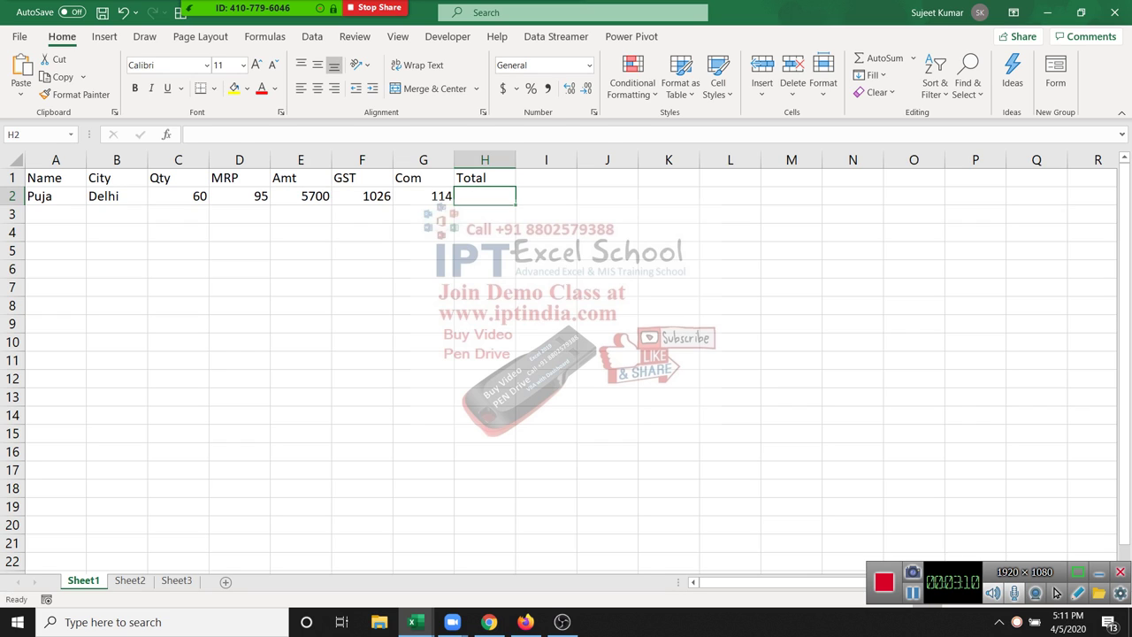
# Total row 2 in H2 with =SUM(E2:G2), giving 6840.
pyautogui.write('=su')
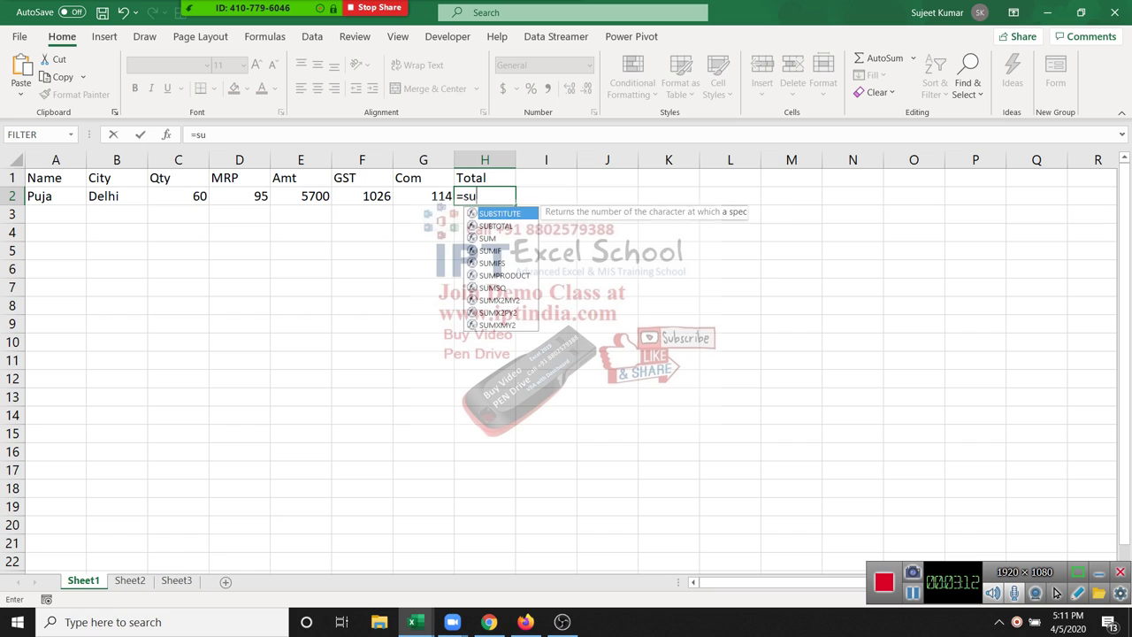
pyautogui.write('m')
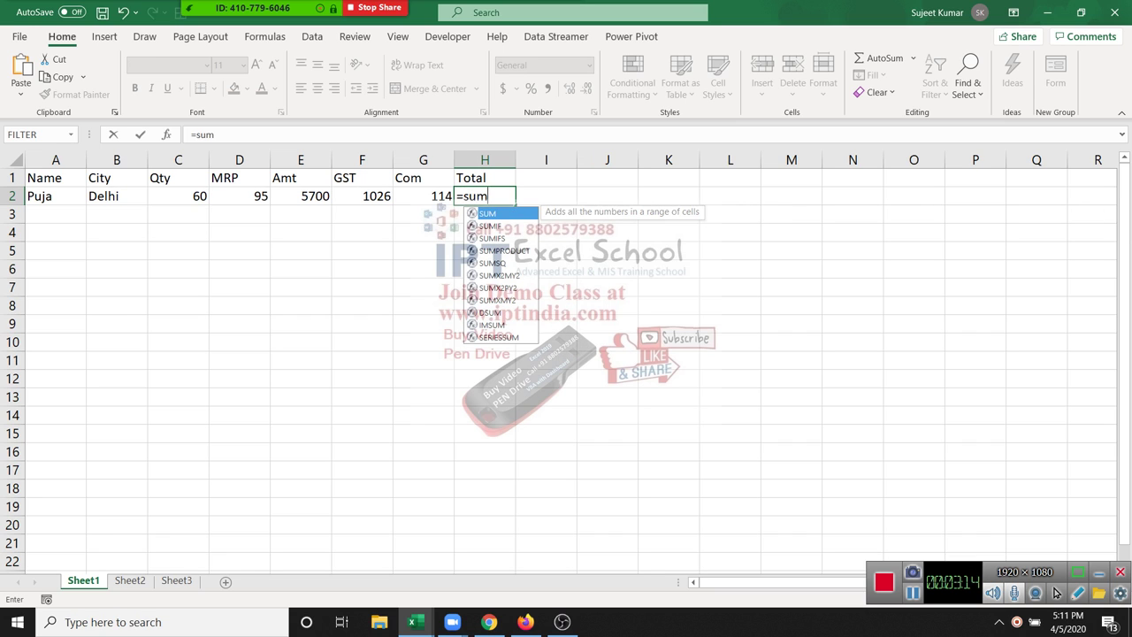
pyautogui.press('Tab')
pyautogui.press('Left')
pyautogui.press('Left')
pyautogui.press('Left')
pyautogui.hotkey('shift', 'Right')
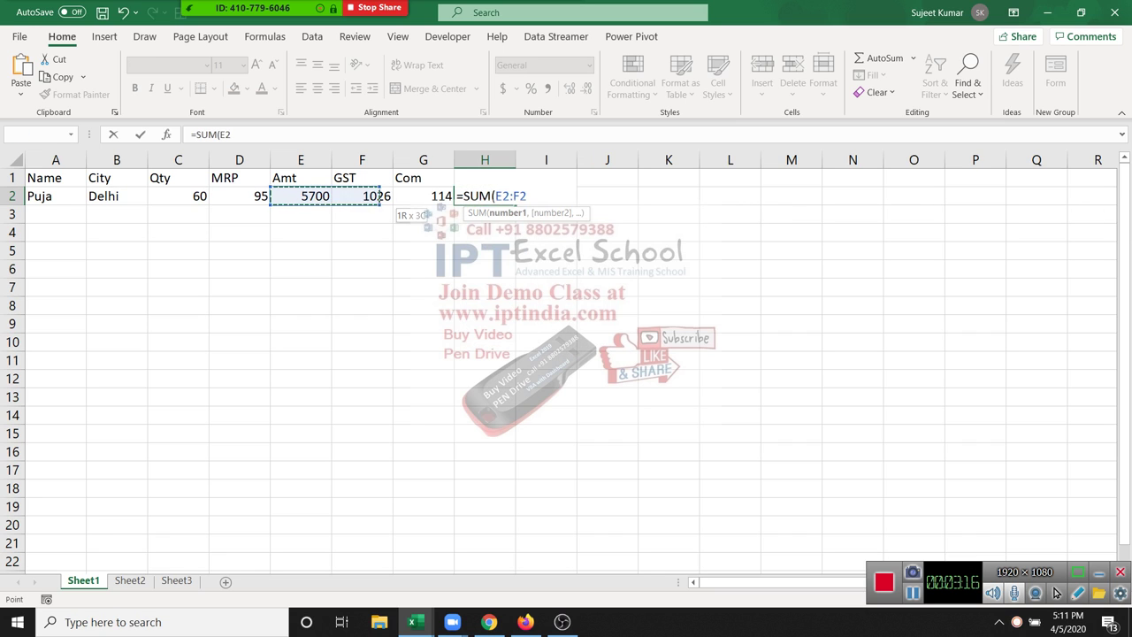
pyautogui.hotkey('shift', 'Right')
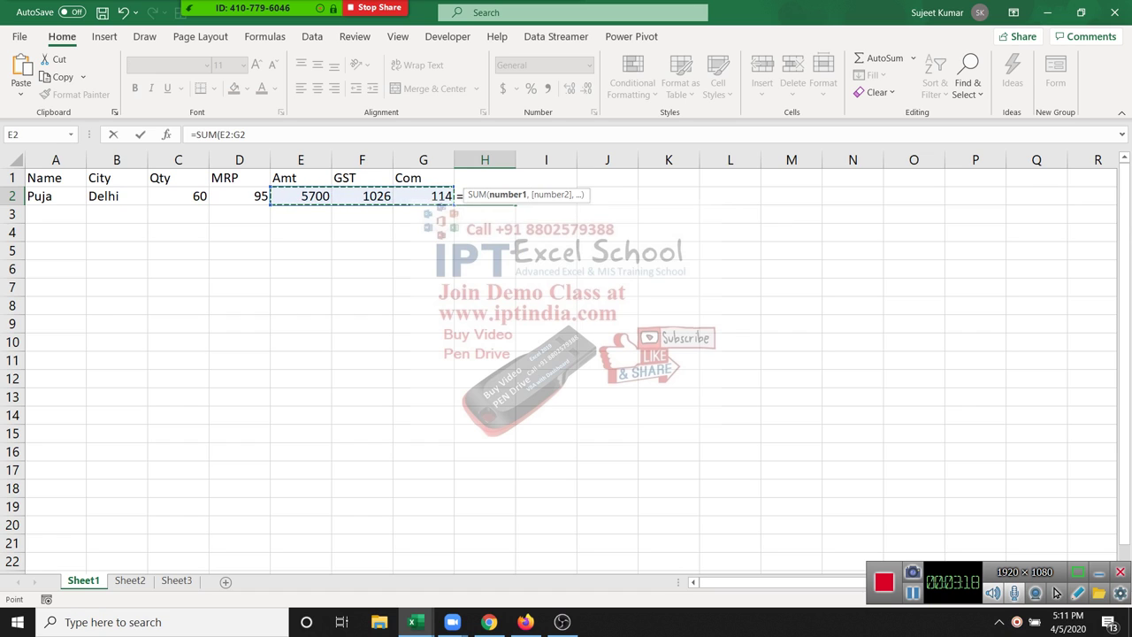
pyautogui.press('Return')
pyautogui.press('Up')
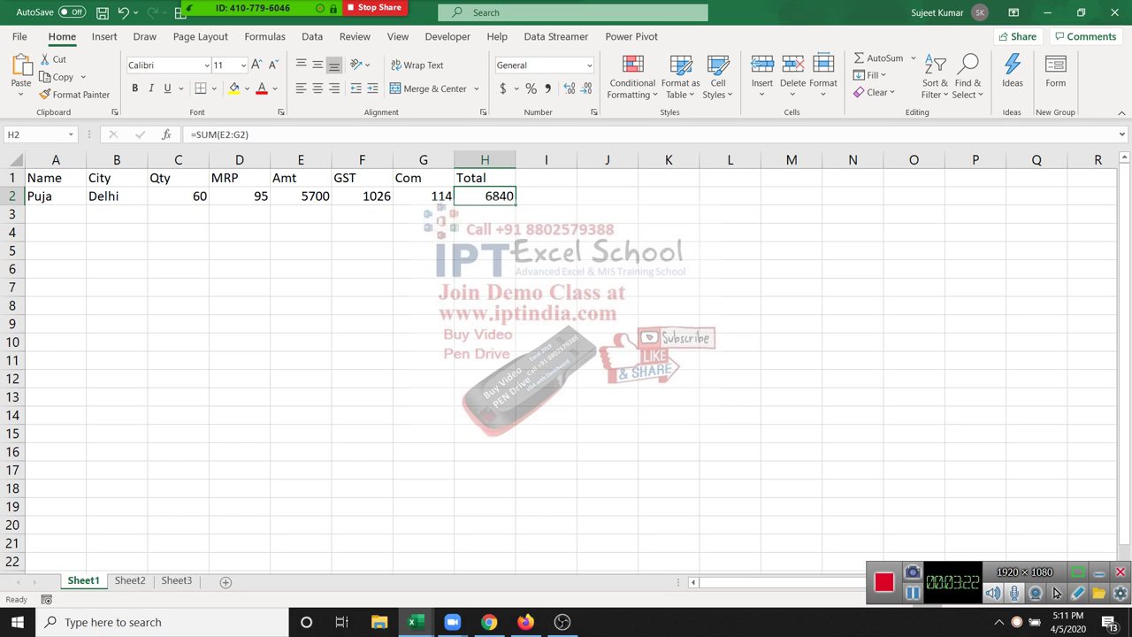
# Try an alternative total =E2+F2+G2 in H3, then clear it.
pyautogui.press('Down')
pyautogui.write('=')
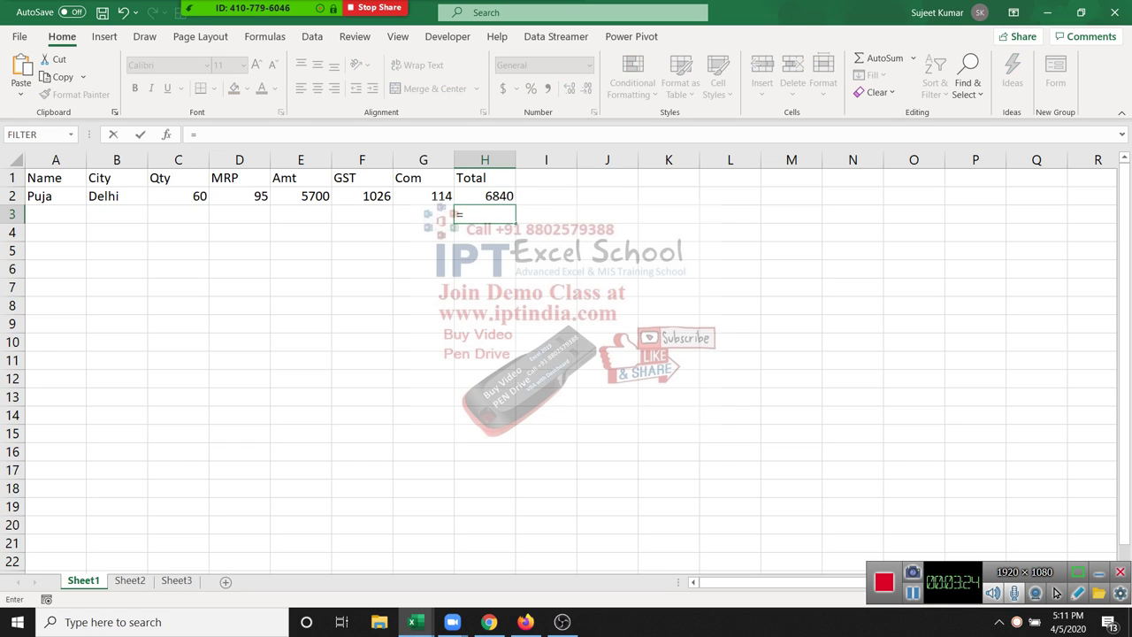
pyautogui.press('Up')
pyautogui.press('Left')
pyautogui.press('Left')
pyautogui.press('Left')
pyautogui.write('+')
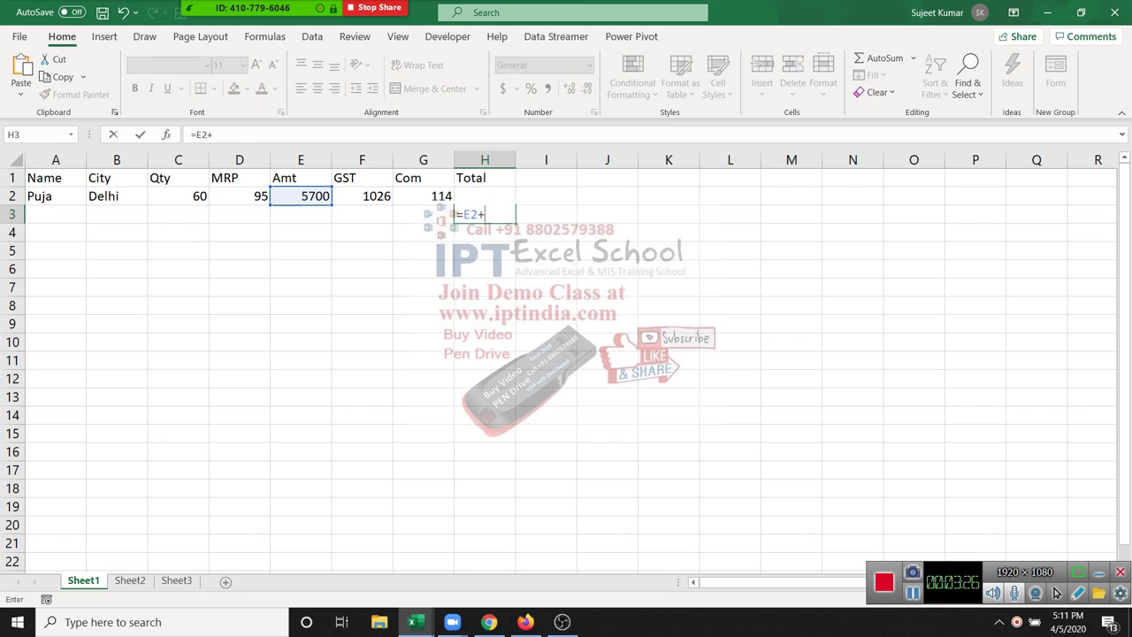
pyautogui.press('Up')
pyautogui.press('Left')
pyautogui.press('Left')
pyautogui.write('+')
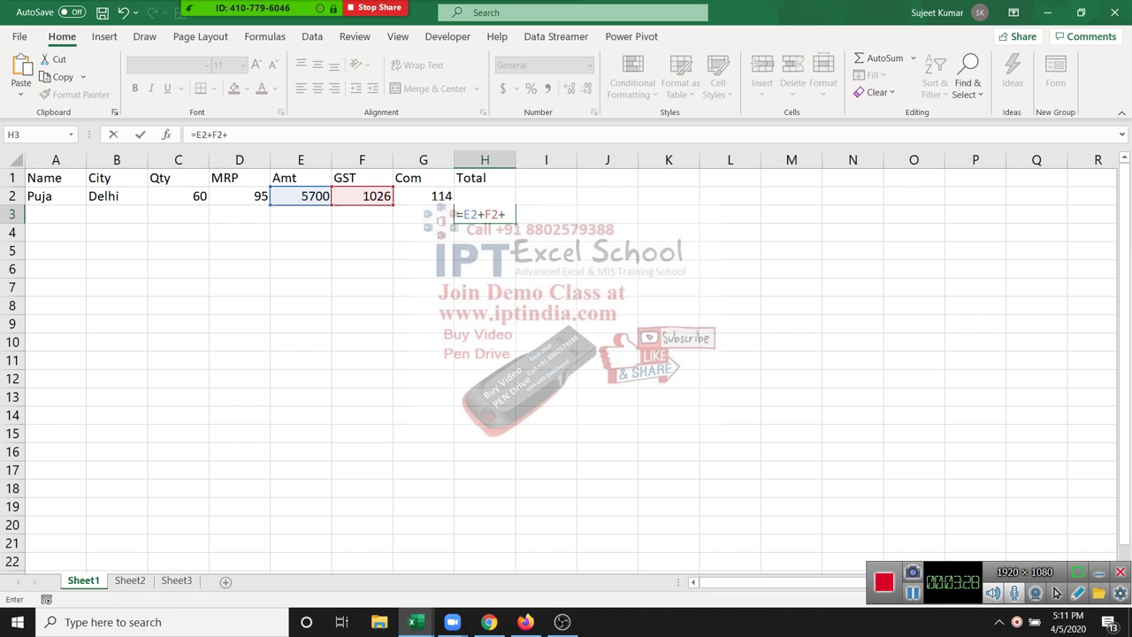
pyautogui.press('Up')
pyautogui.press('Left')
pyautogui.hotkey('ctrl', 'Return')
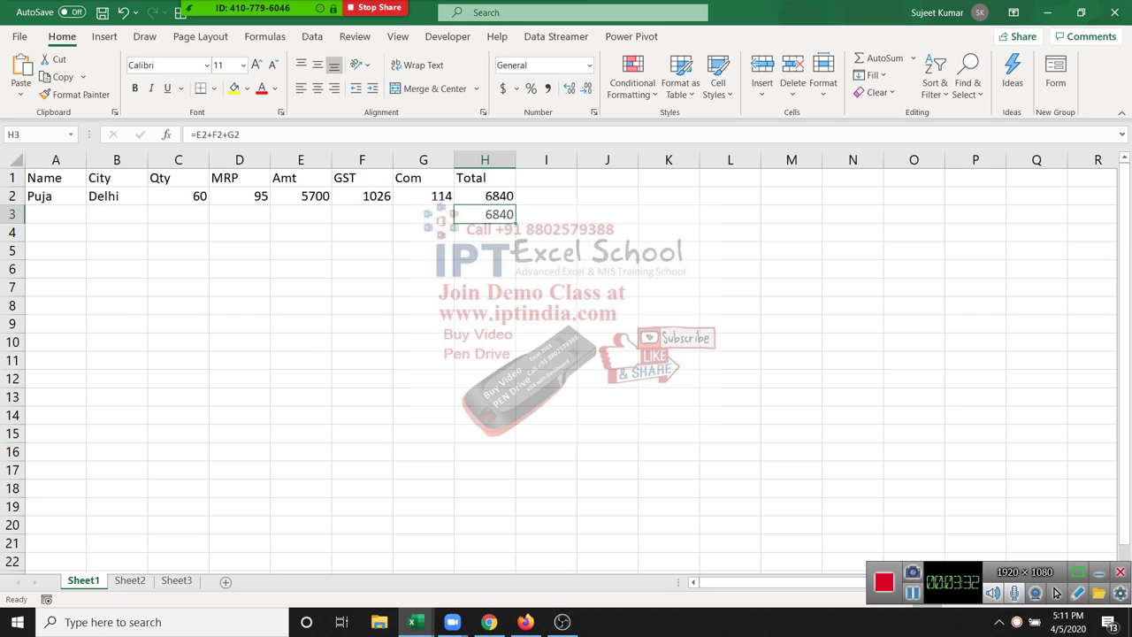
pyautogui.press('Delete')
# Review the SUM formula in H2, then clear it and return to G2.
pyautogui.press('Up')
pyautogui.press('F2')
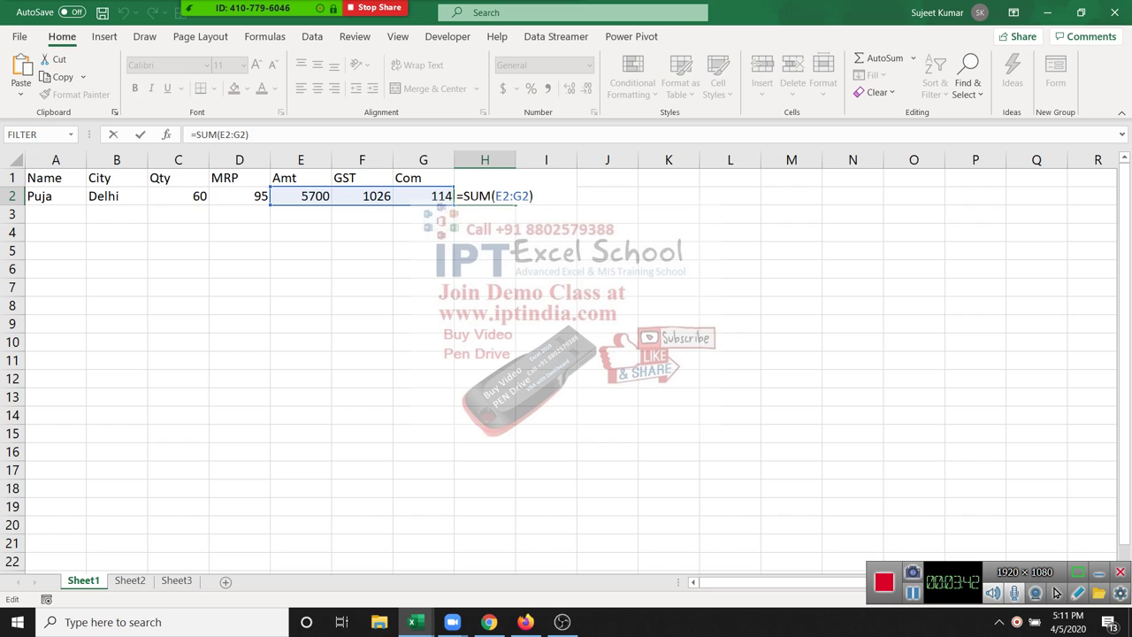
pyautogui.hotkey('ctrl', 'Return')
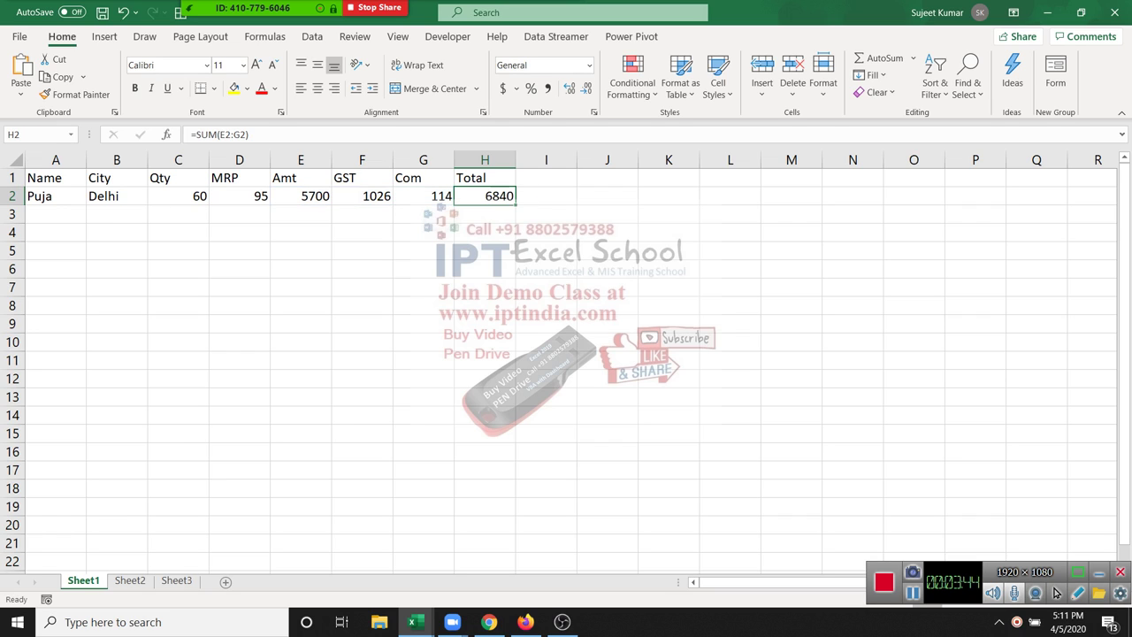
pyautogui.press('Delete')
pyautogui.press('Left')
pyautogui.press('Left')
pyautogui.press('Left')
pyautogui.press('Right')
pyautogui.press('Right')
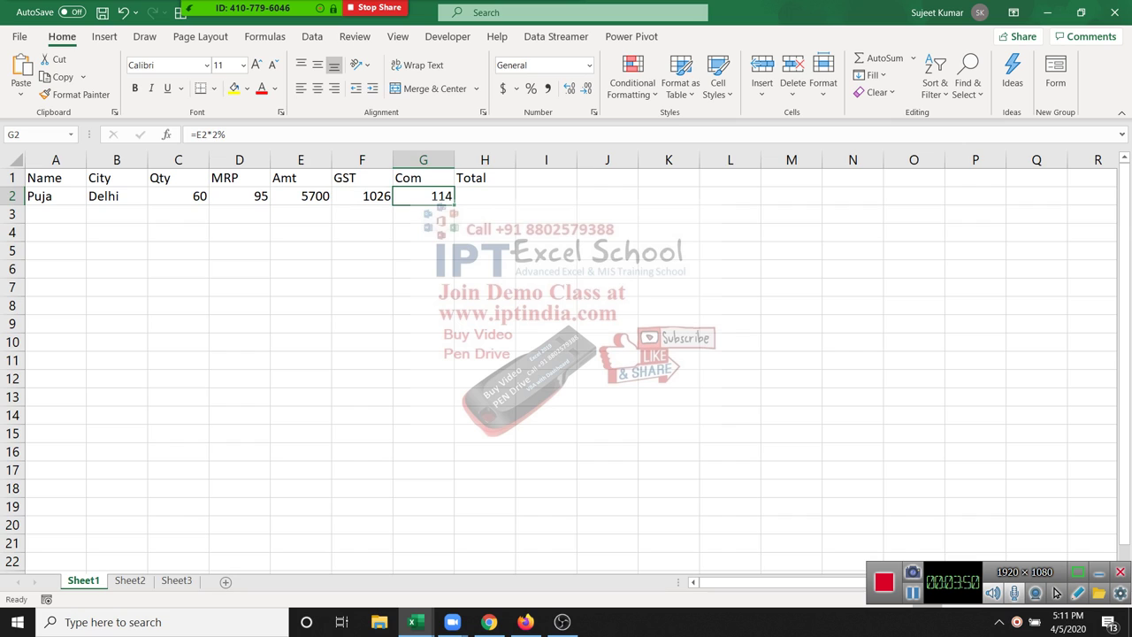
# Type sample numbers 52, 65, 96, 65, 25, 63 into D6:I6.
pyautogui.press('Down')
pyautogui.press('Down')
pyautogui.press('Down')
pyautogui.press('Left')
pyautogui.press('Left')
pyautogui.press('Left')
pyautogui.write('52')
pyautogui.press('Tab')
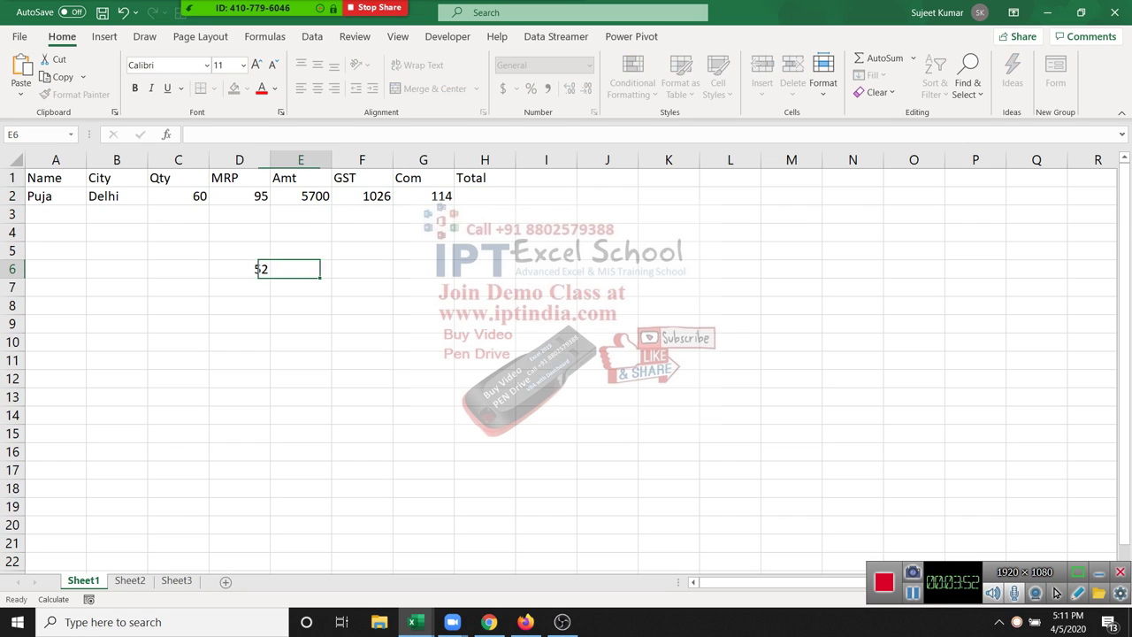
pyautogui.write('6596')
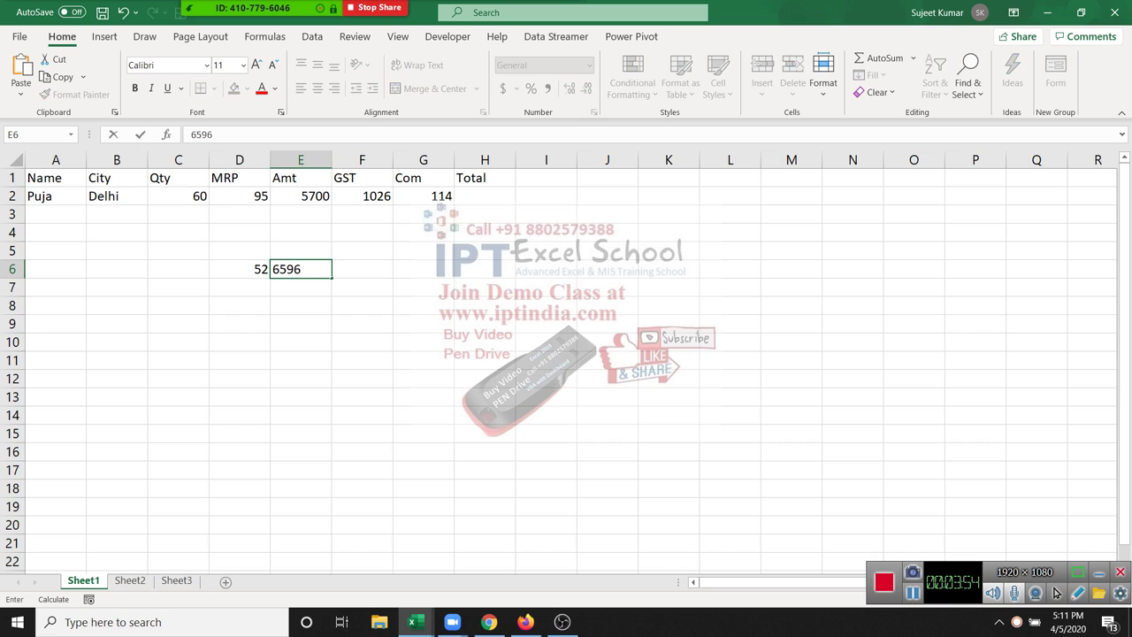
pyautogui.press('BackSpace')
pyautogui.press('BackSpace')
pyautogui.press('BackSpace')
pyautogui.write('5')
pyautogui.press('Tab')
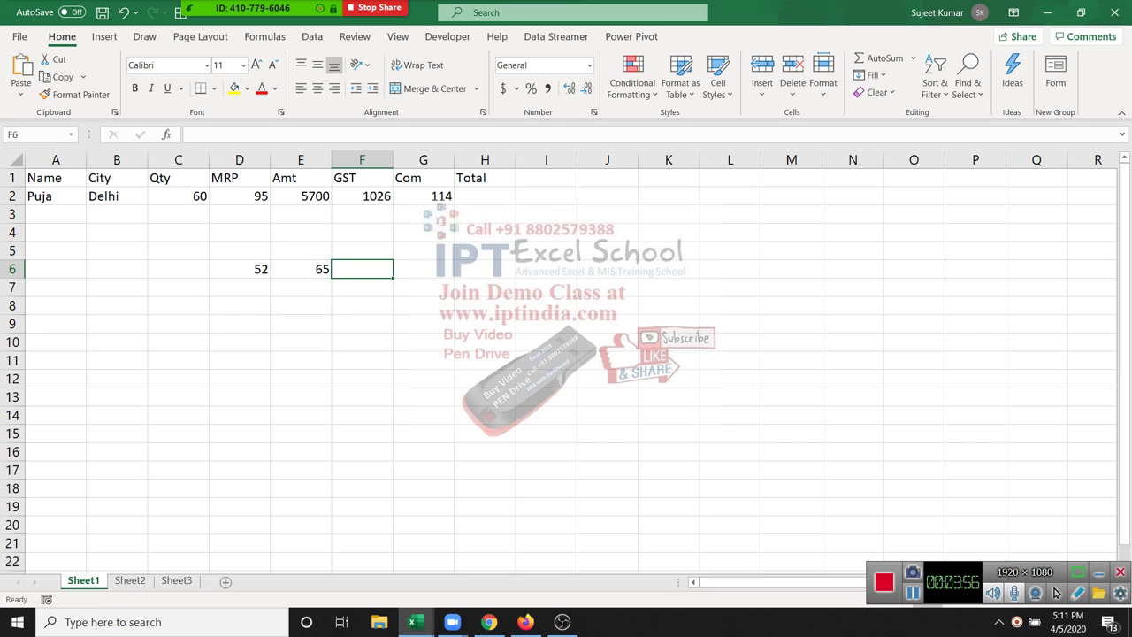
pyautogui.write('96')
pyautogui.press('Tab')
pyautogui.write('65')
pyautogui.press('Tab')
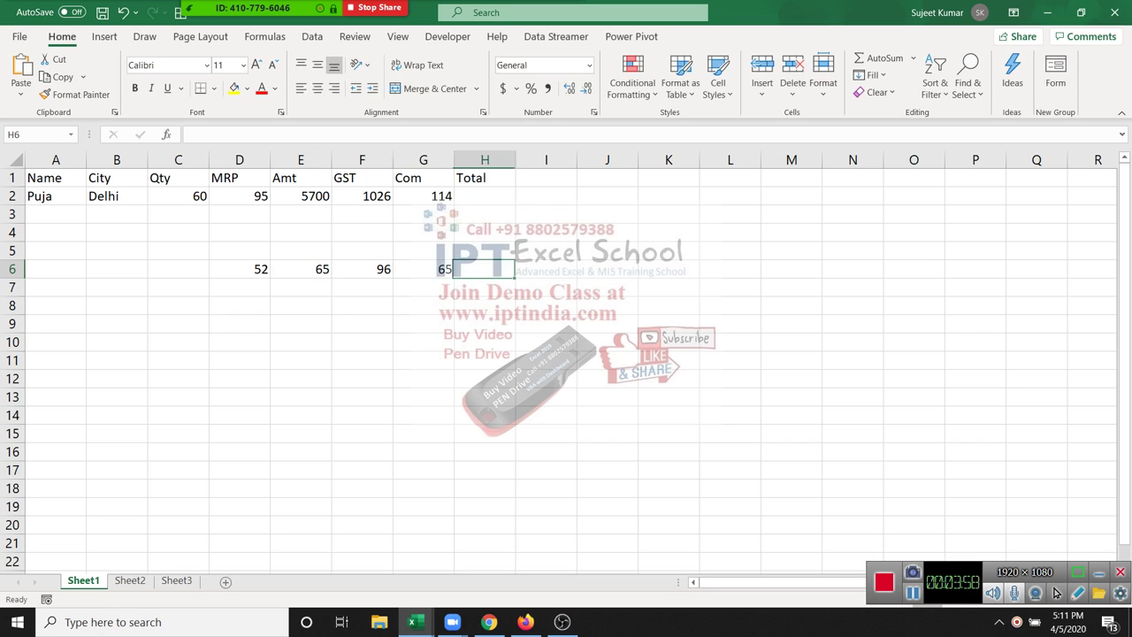
pyautogui.write('25')
pyautogui.press('Tab')
pyautogui.write('63')
pyautogui.press('Tab')
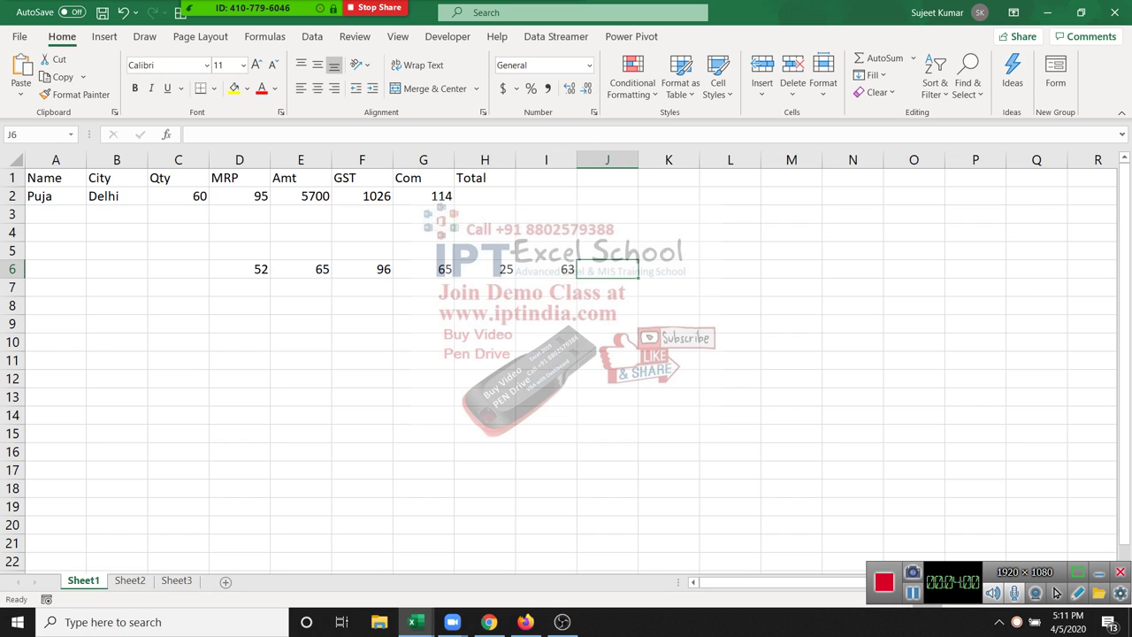
# Enter =D6+F6+H6 in J6, giving 173.
pyautogui.write('=')
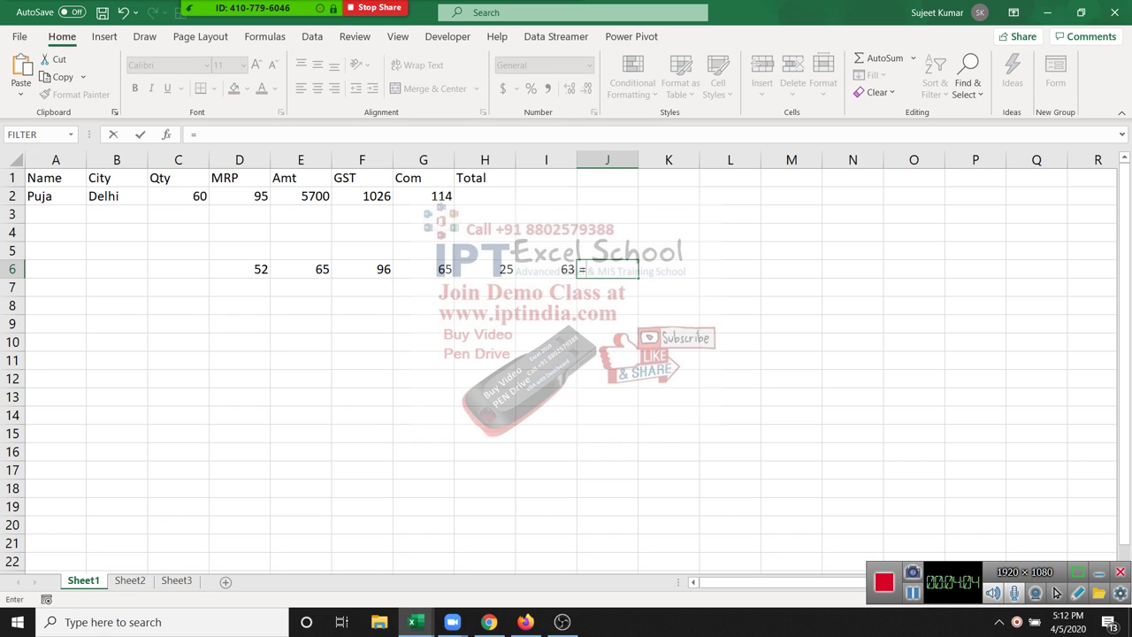
pyautogui.press('Left')
pyautogui.press('Left')
pyautogui.press('Left')
pyautogui.write('+')
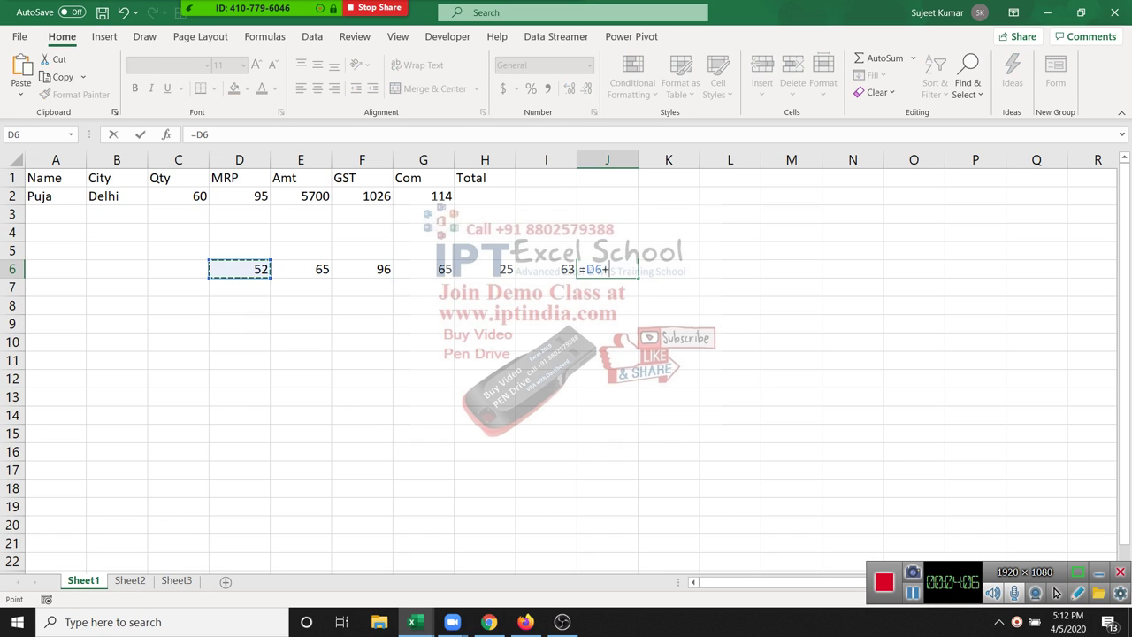
pyautogui.press('Left')
pyautogui.press('Left')
pyautogui.press('Left')
pyautogui.write('+')
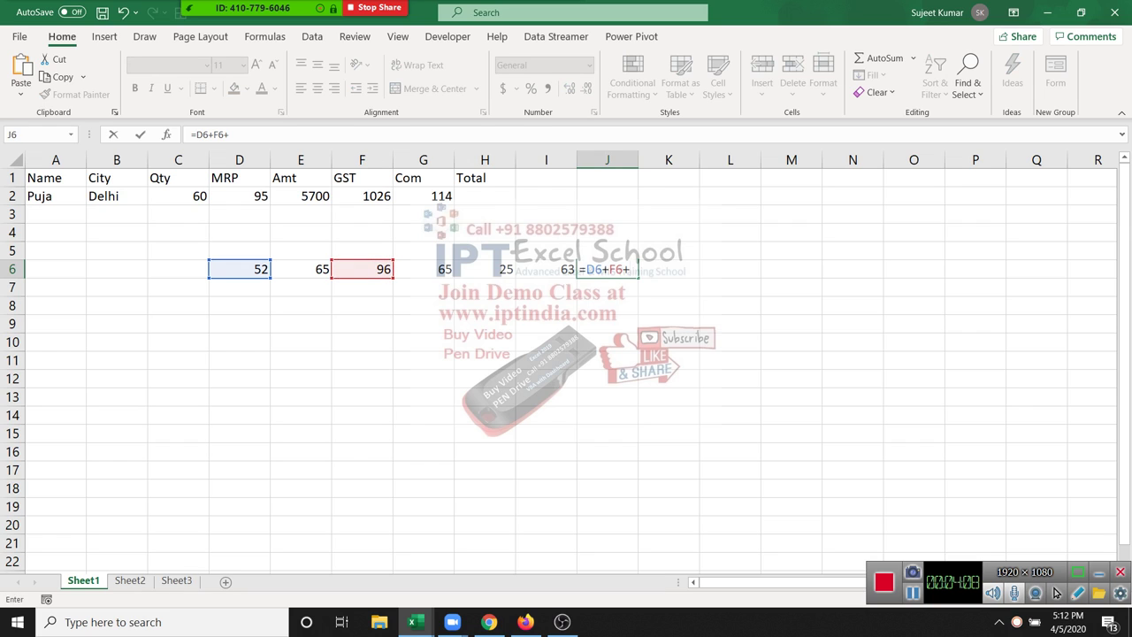
pyautogui.press('Left')
pyautogui.press('Left')
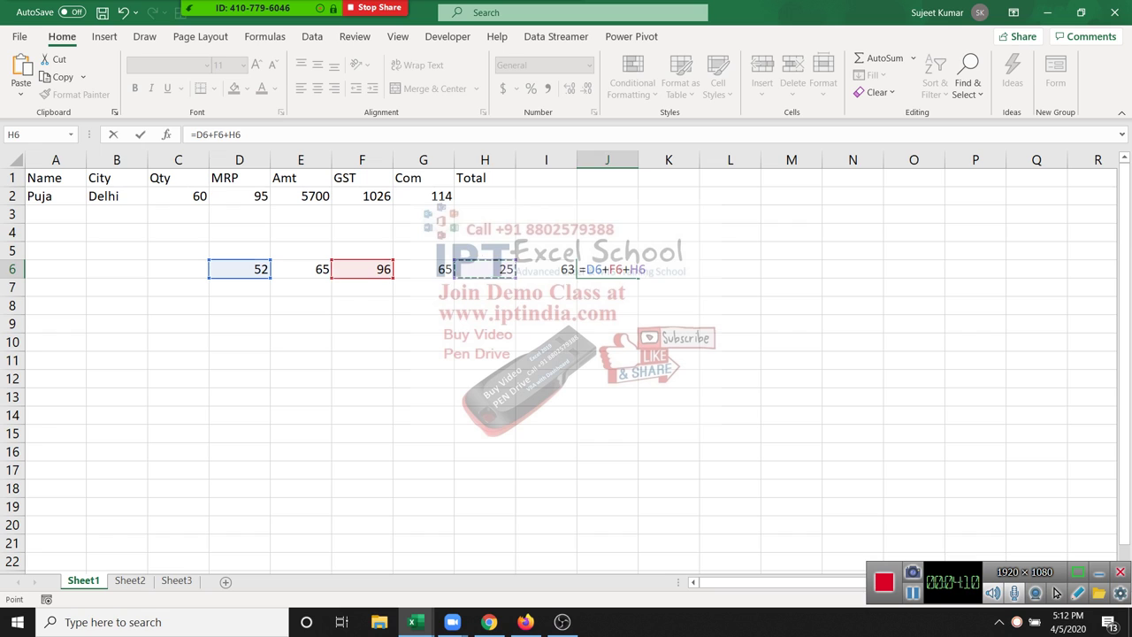
pyautogui.press('Return')
# Enter =SUM(D6,E6,G6,H6) in J7, giving 207.
pyautogui.press('Right')
pyautogui.press('Right')
pyautogui.press('Right')
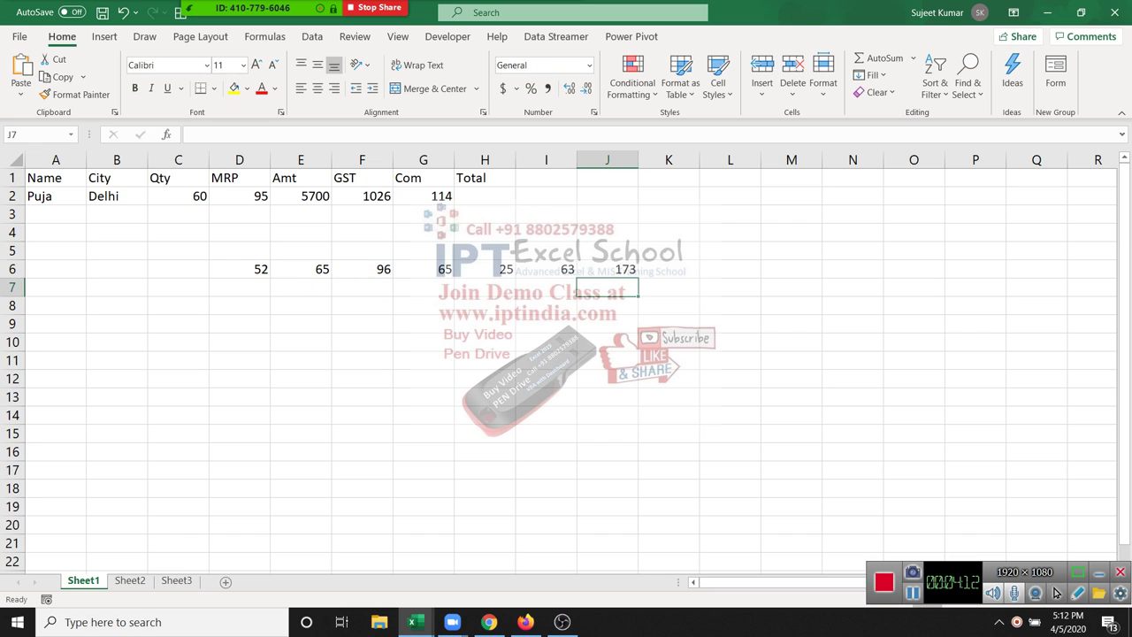
pyautogui.write('=su')
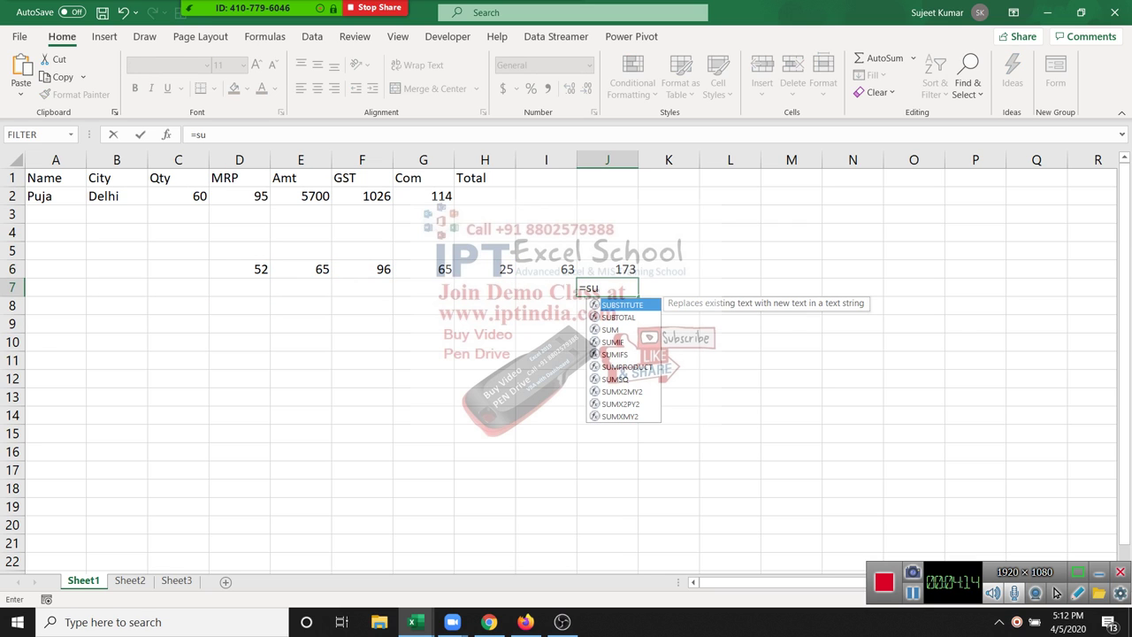
pyautogui.write('m')
pyautogui.press('Tab')
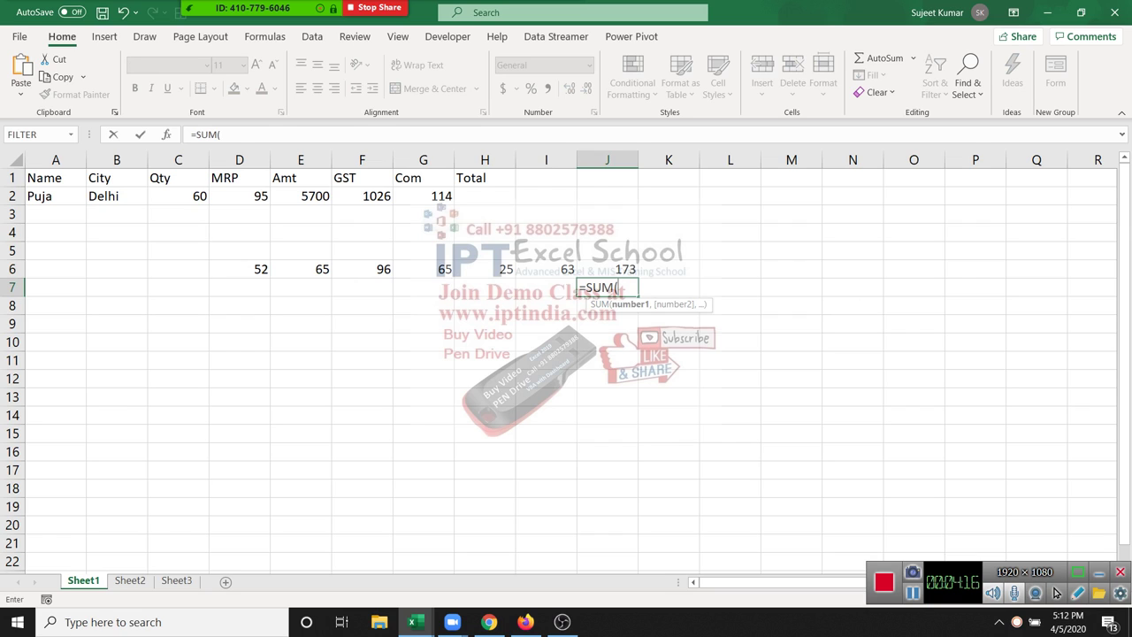
pyautogui.press('Up')
pyautogui.press('Left')
pyautogui.press('Left')
pyautogui.press('Left')
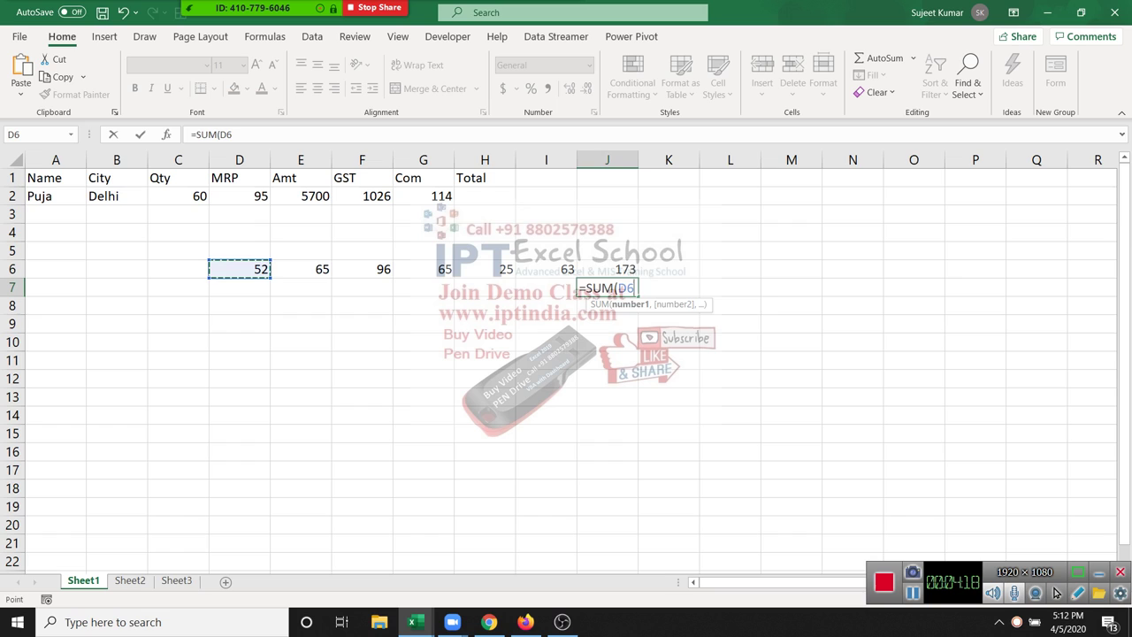
pyautogui.write(',')
pyautogui.press('Up')
pyautogui.press('Left')
pyautogui.press('Left')
pyautogui.press('Left')
pyautogui.write(',')
pyautogui.press('Up')
pyautogui.press('Left')
pyautogui.press('Left')
pyautogui.press('Left')
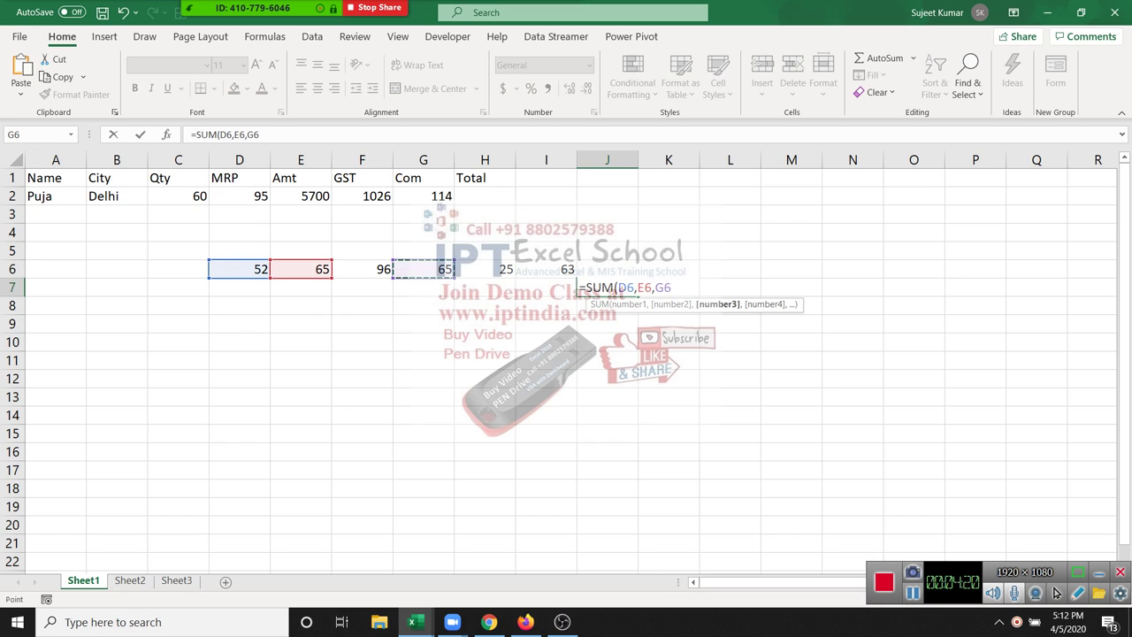
pyautogui.write(',')
pyautogui.press('Up')
pyautogui.press('Left')
pyautogui.press('Left')
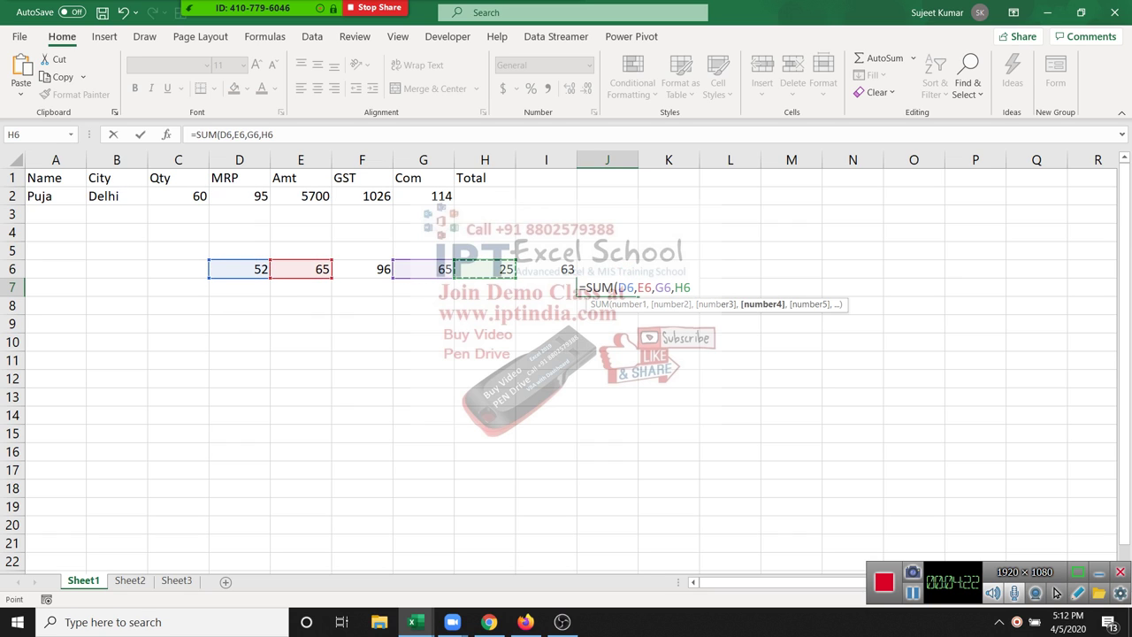
pyautogui.press('Return')
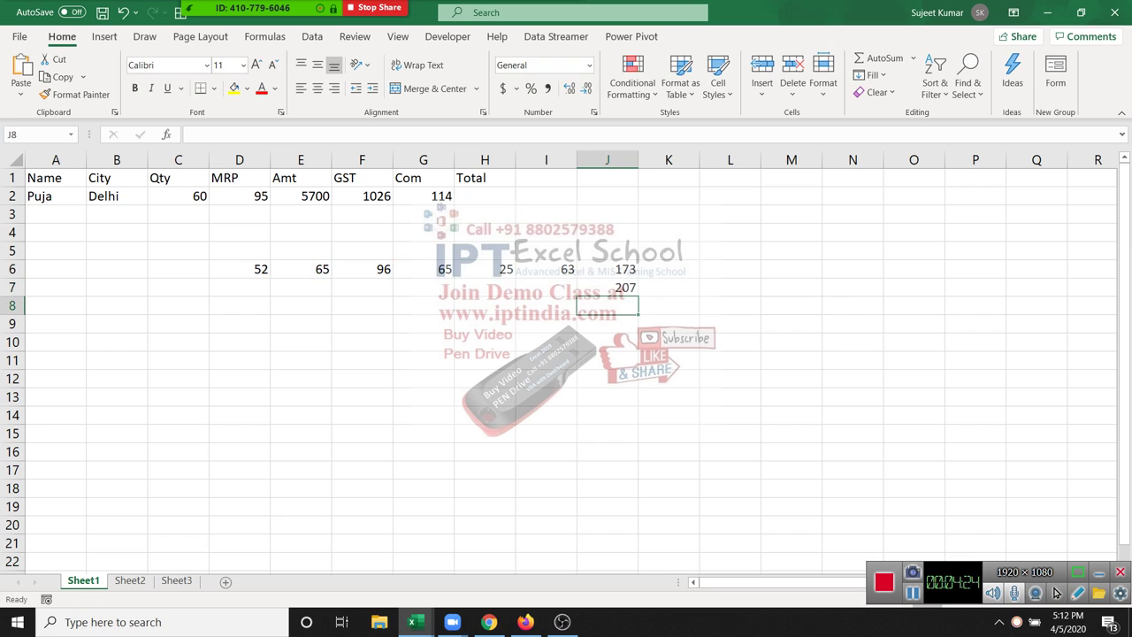
# Put the total formula =SUM(E2:G2) in H2, showing 6840.
pyautogui.press('Left')
pyautogui.press('Left')
pyautogui.press('Up')
pyautogui.press('Up')
pyautogui.press('Up')
pyautogui.write('=sum')
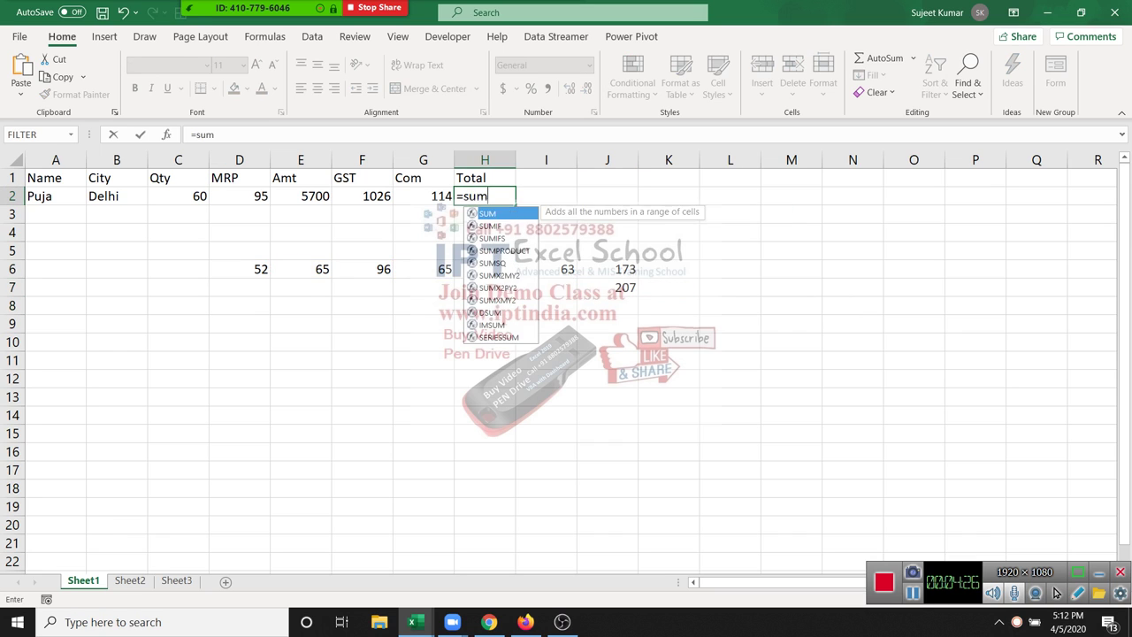
pyautogui.press('Tab')
pyautogui.press('Left')
pyautogui.press('Left')
pyautogui.press('Left')
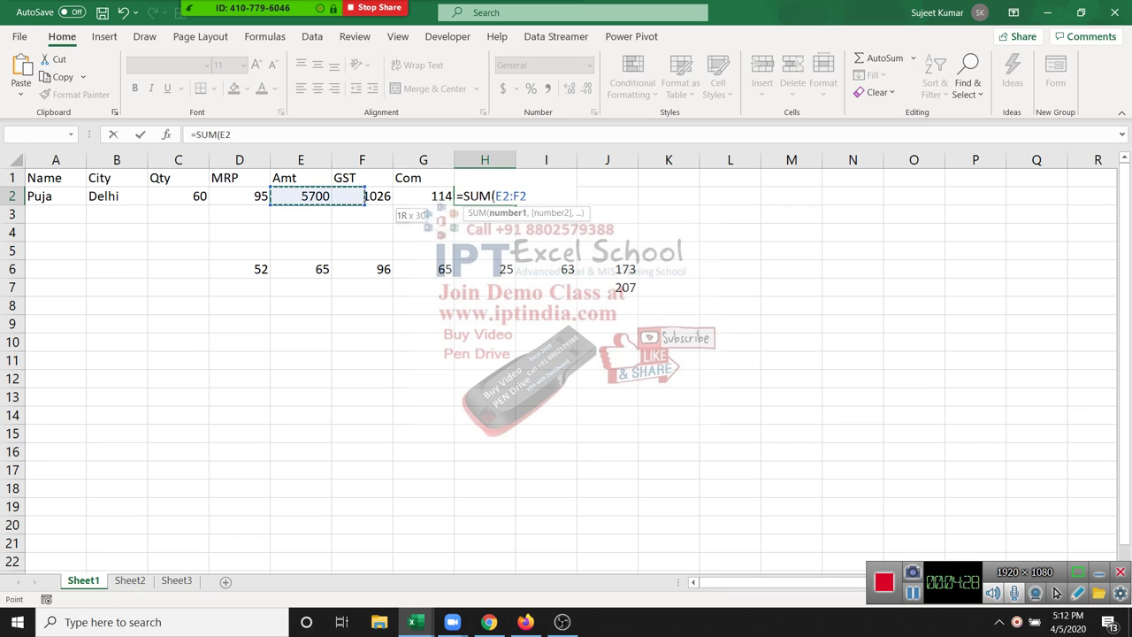
pyautogui.hotkey('shift', 'Right')
pyautogui.hotkey('shift', 'Right')
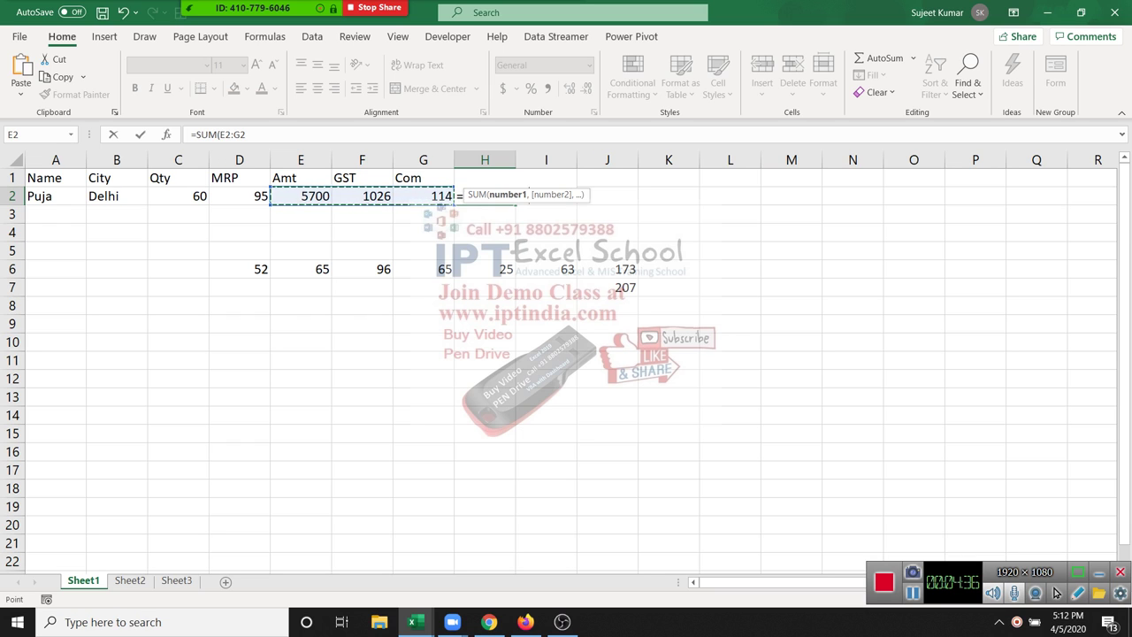
pyautogui.press('Return')
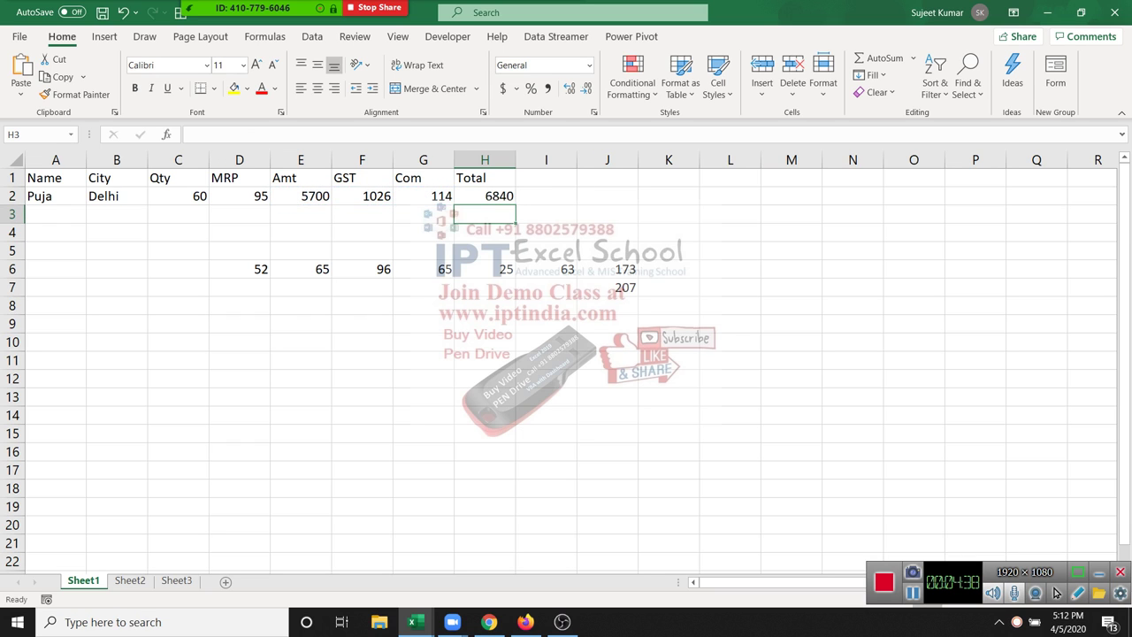
# Review the formulas in J6 and J7, then select the sample area D5:K10.
pyautogui.doubleClick(611, 269)
pyautogui.doubleClick(616, 287)
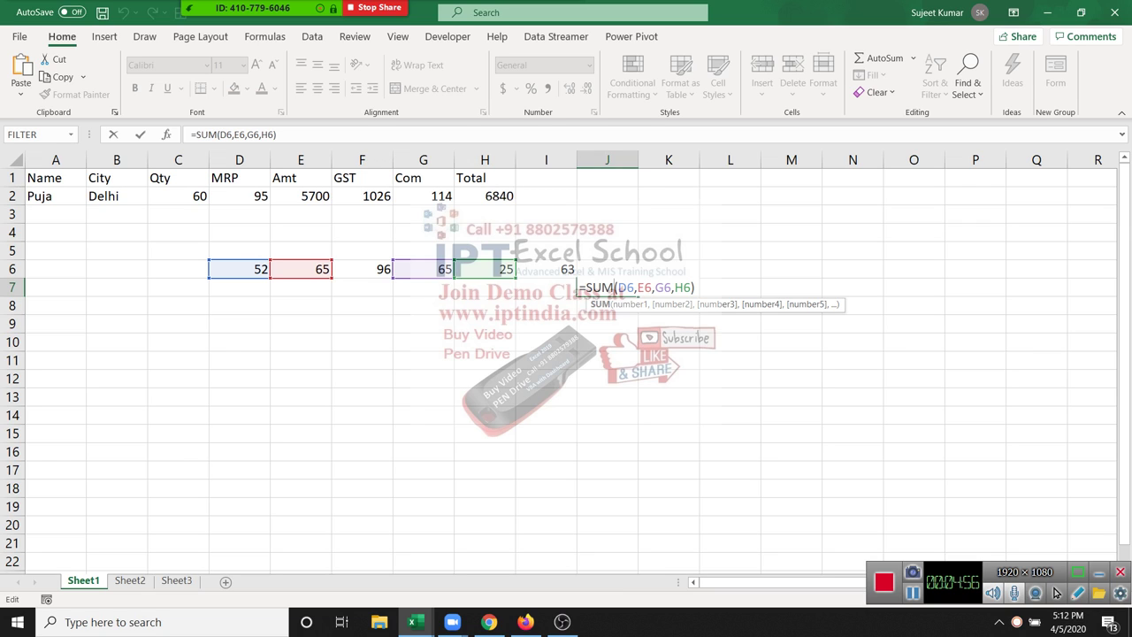
pyautogui.hotkey('ctrl', 'Return')
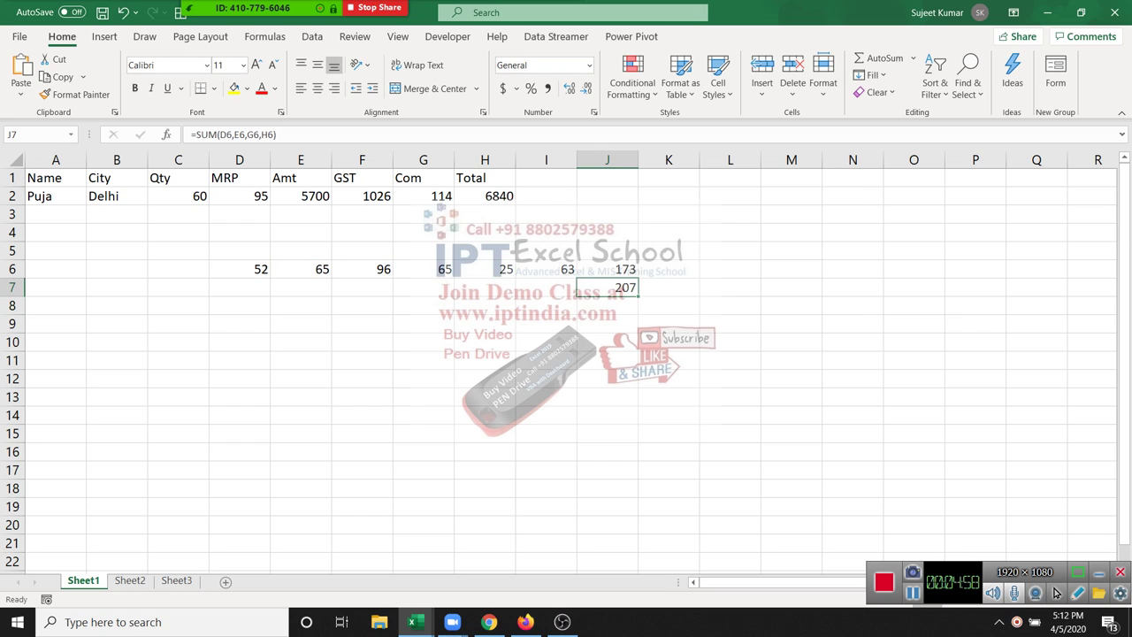
pyautogui.moveTo(239, 250); pyautogui.dragTo(668, 342)
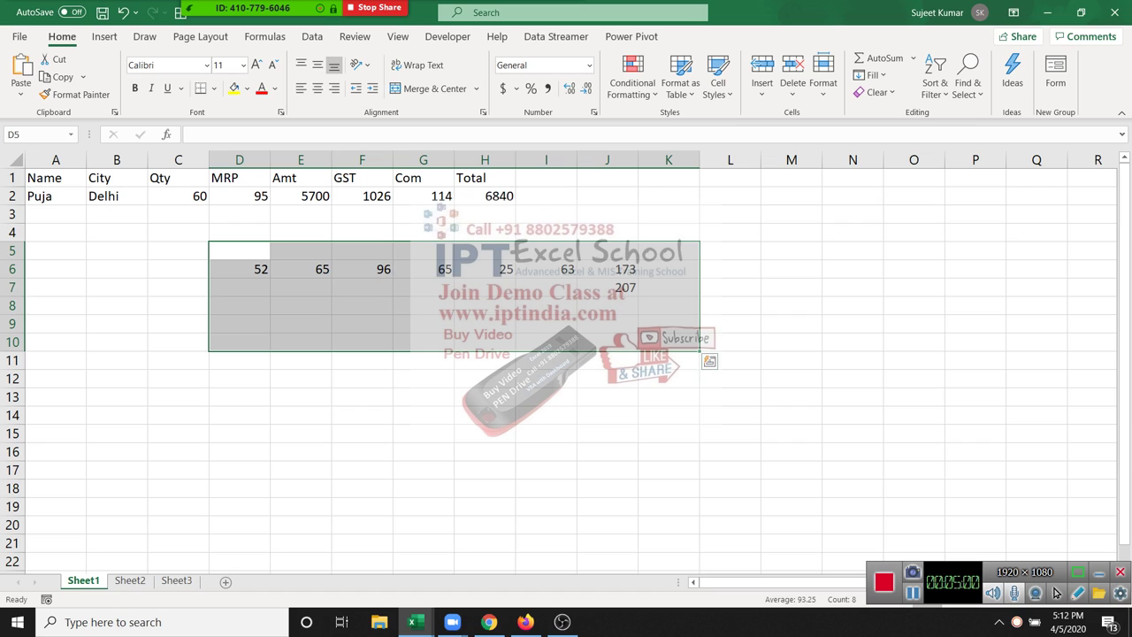
# Clear the sample numbers and enter 785 in D8 and 1000 in C8.
pyautogui.press('Delete')
pyautogui.click(238, 306)
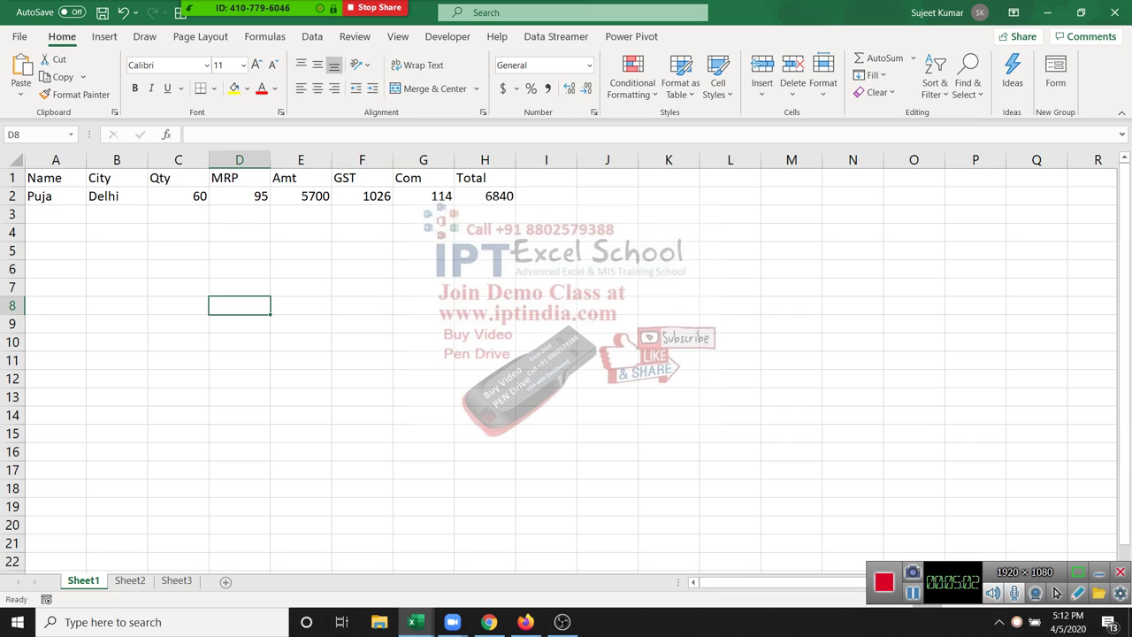
pyautogui.write('785')
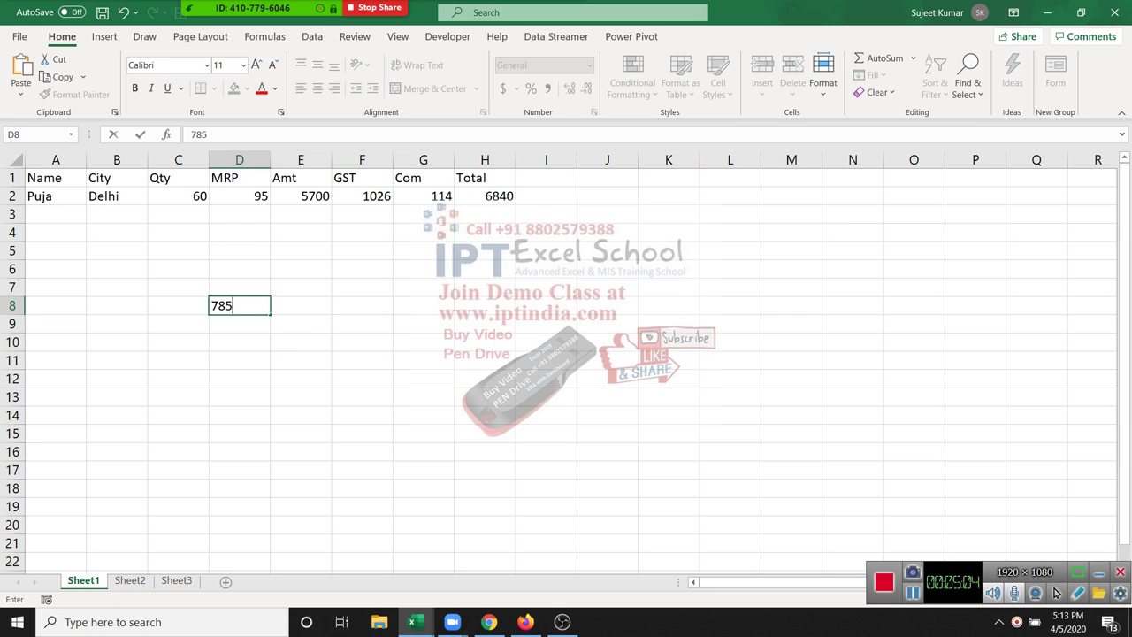
pyautogui.press('Left')
pyautogui.write('1')
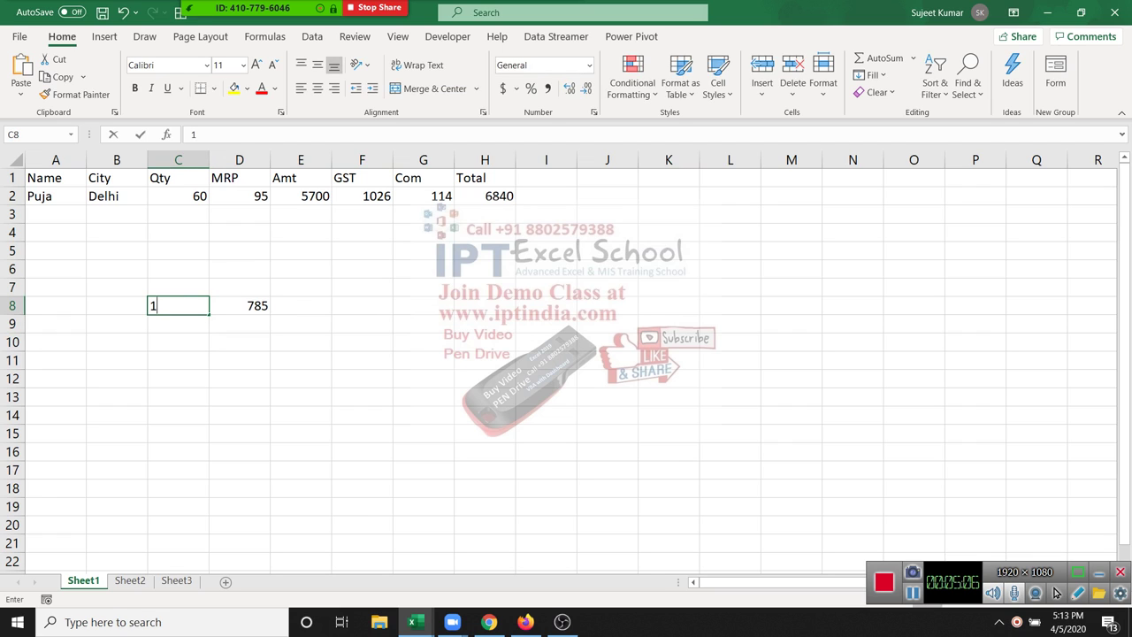
pyautogui.write('000')
pyautogui.press('Right')
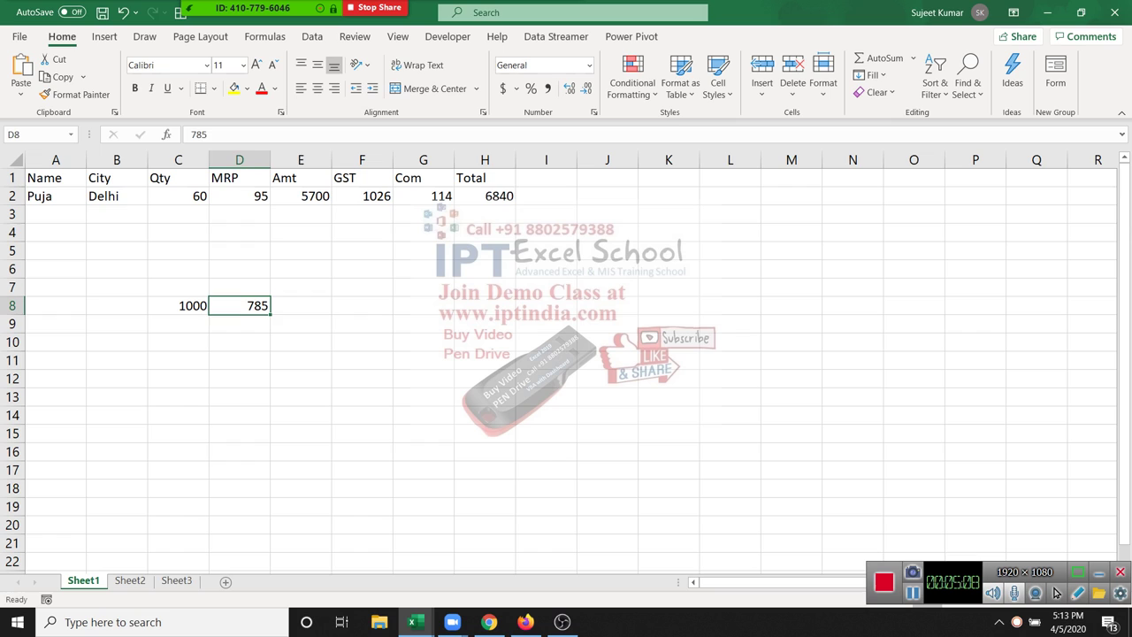
pyautogui.press('Right')
# Enter =D8/C8 in E8 and format it as a percentage, showing 79%.
pyautogui.write('=')
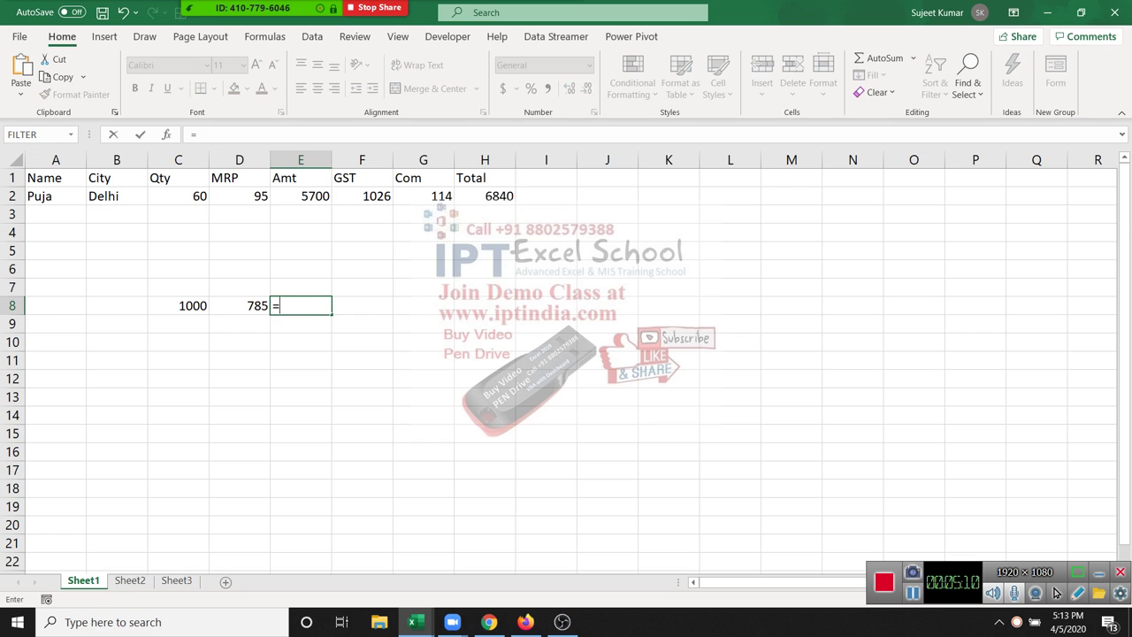
pyautogui.press('Left')
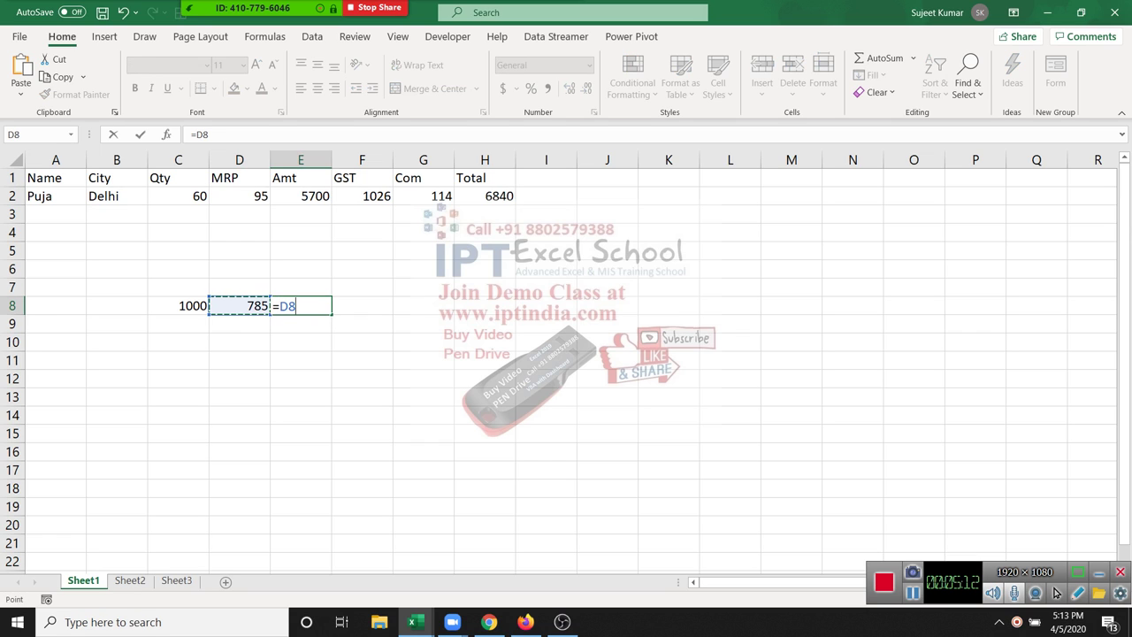
pyautogui.write('/')
pyautogui.press('Left')
pyautogui.press('Left')
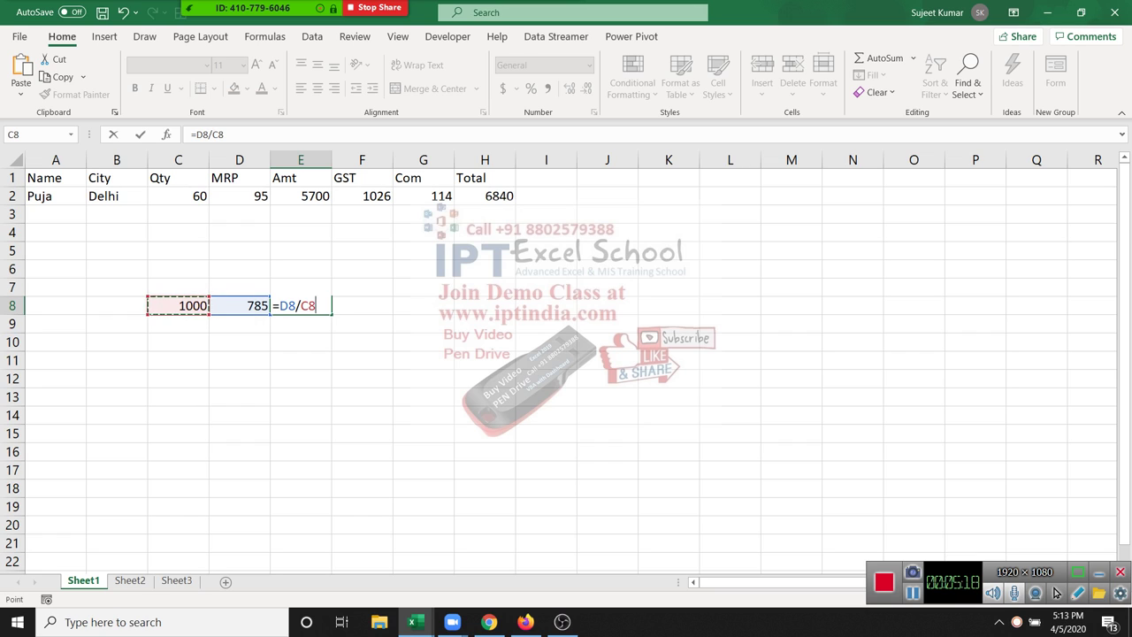
pyautogui.press('Return')
pyautogui.press('Up')
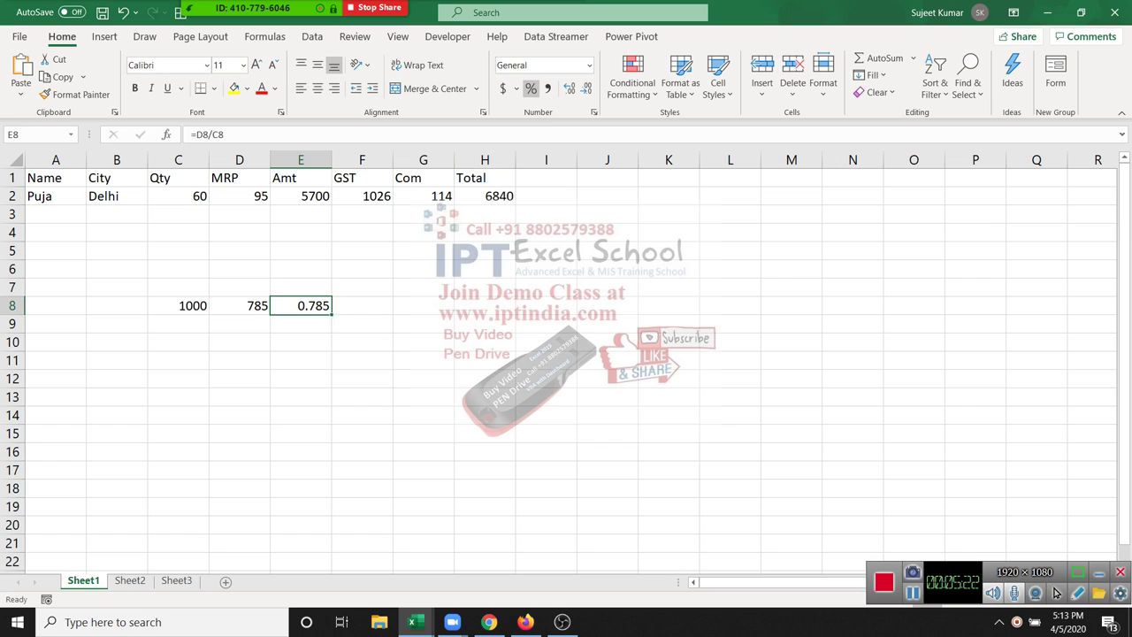
pyautogui.click(531, 89)
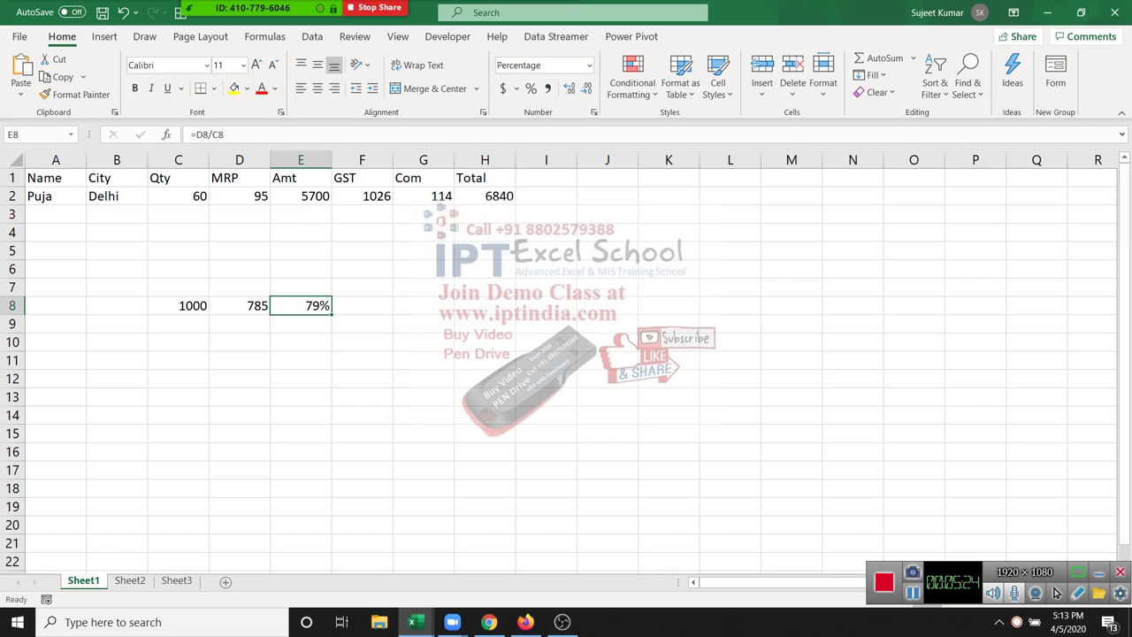
# Clear the trial numbers and percentage in C7:E9.
pyautogui.click(178, 287)
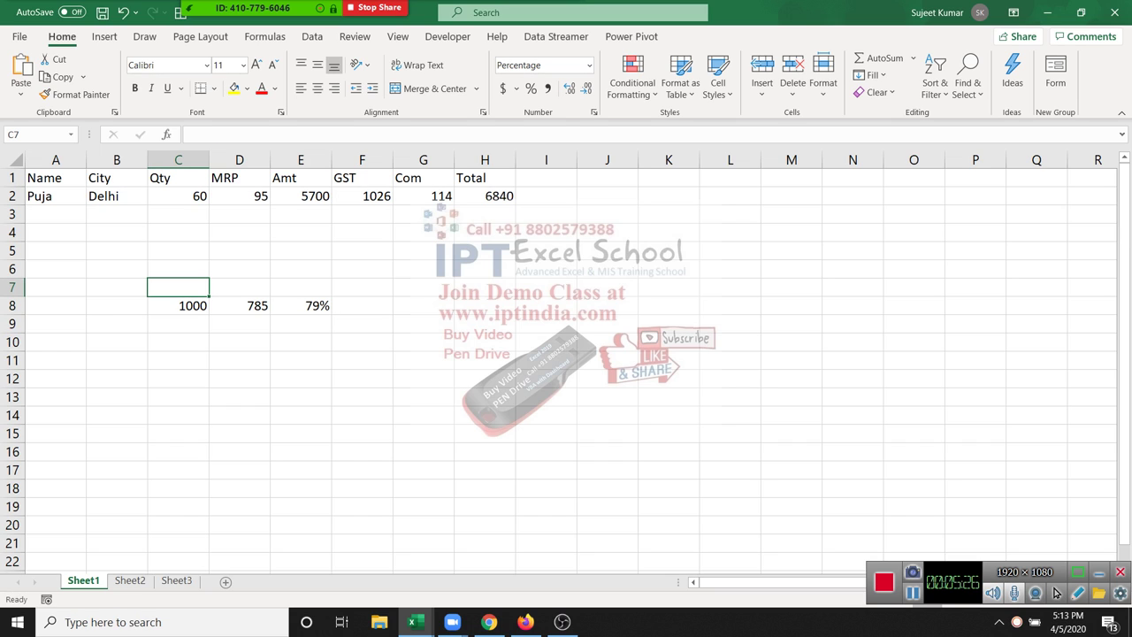
pyautogui.click(238, 342)
pyautogui.moveTo(178, 286); pyautogui.dragTo(301, 324)
pyautogui.press('Delete')
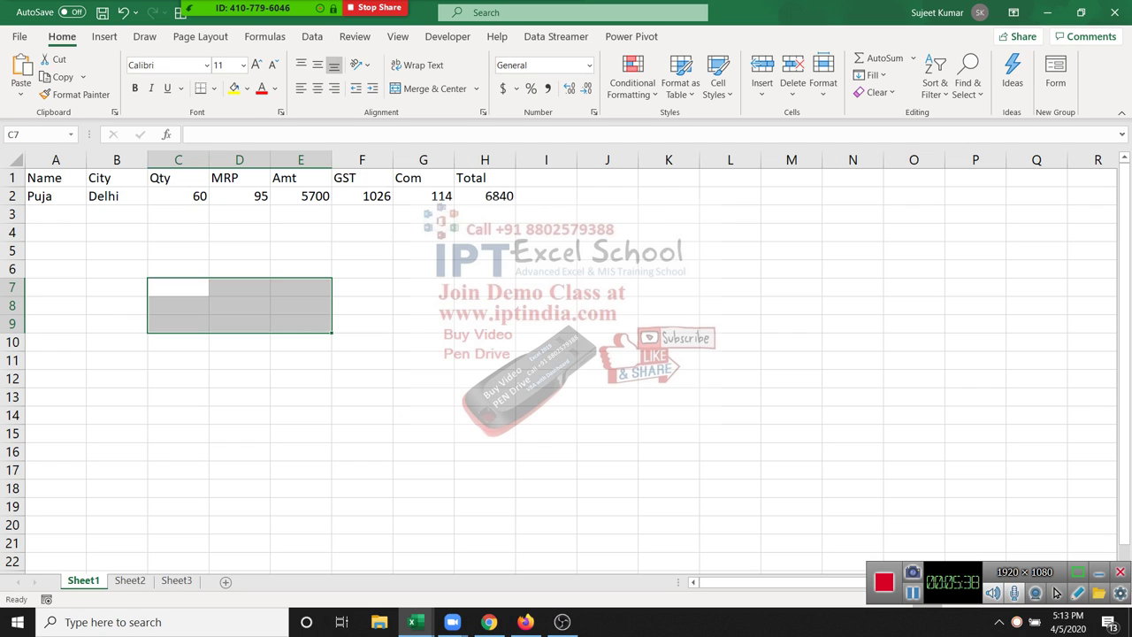
# Drag the E2:H2 formulas down to row 17 with the fill handle.
pyautogui.moveTo(300, 196); pyautogui.dragTo(484, 397)
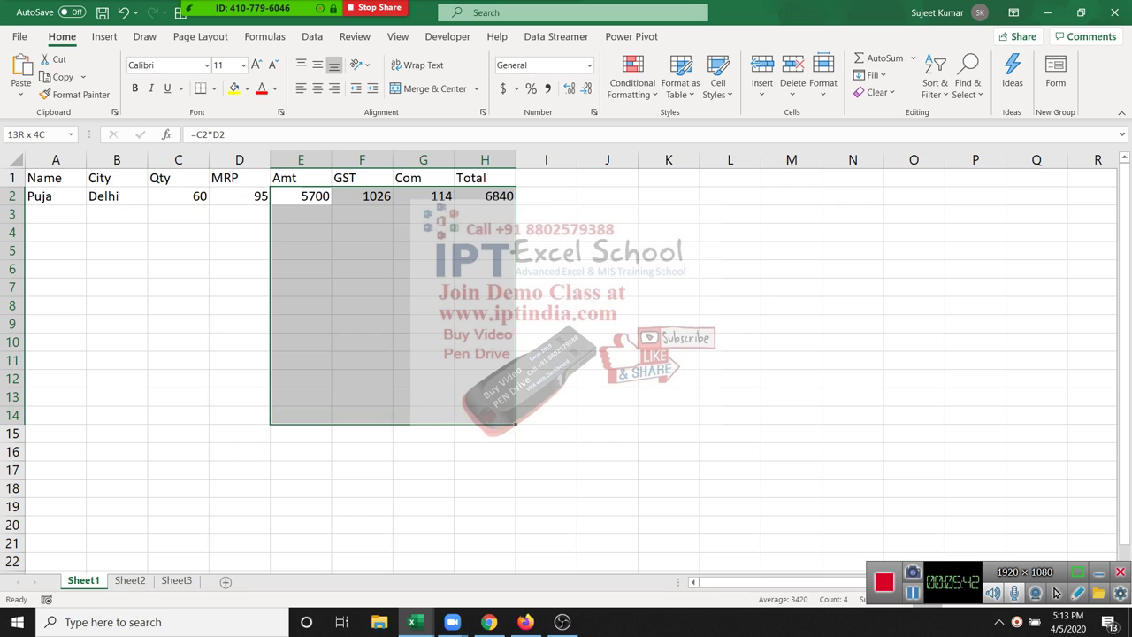
pyautogui.moveTo(485, 397); pyautogui.dragTo(485, 397)
pyautogui.click(55, 214)
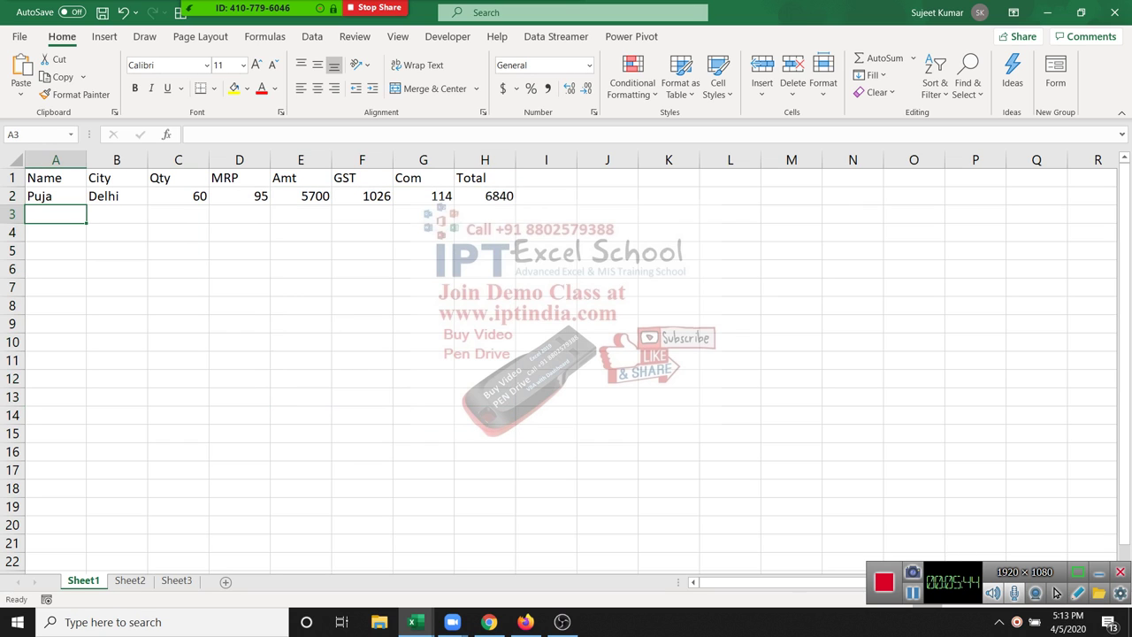
pyautogui.moveTo(301, 196); pyautogui.dragTo(485, 196)
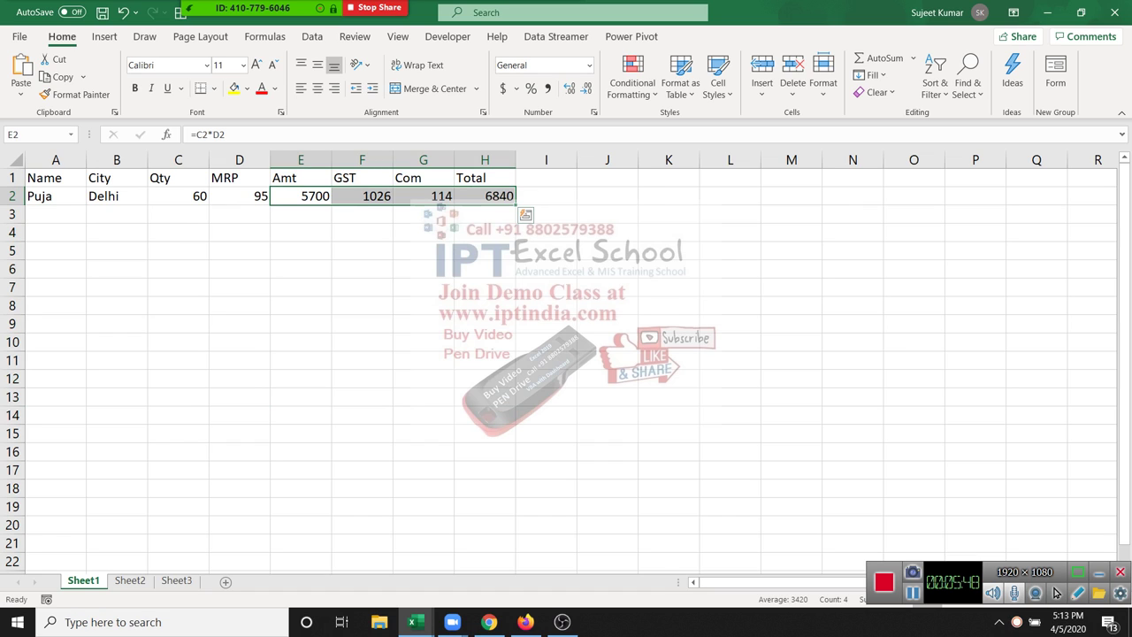
pyautogui.hotkey('ctrl', 'q')
pyautogui.press('Escape')
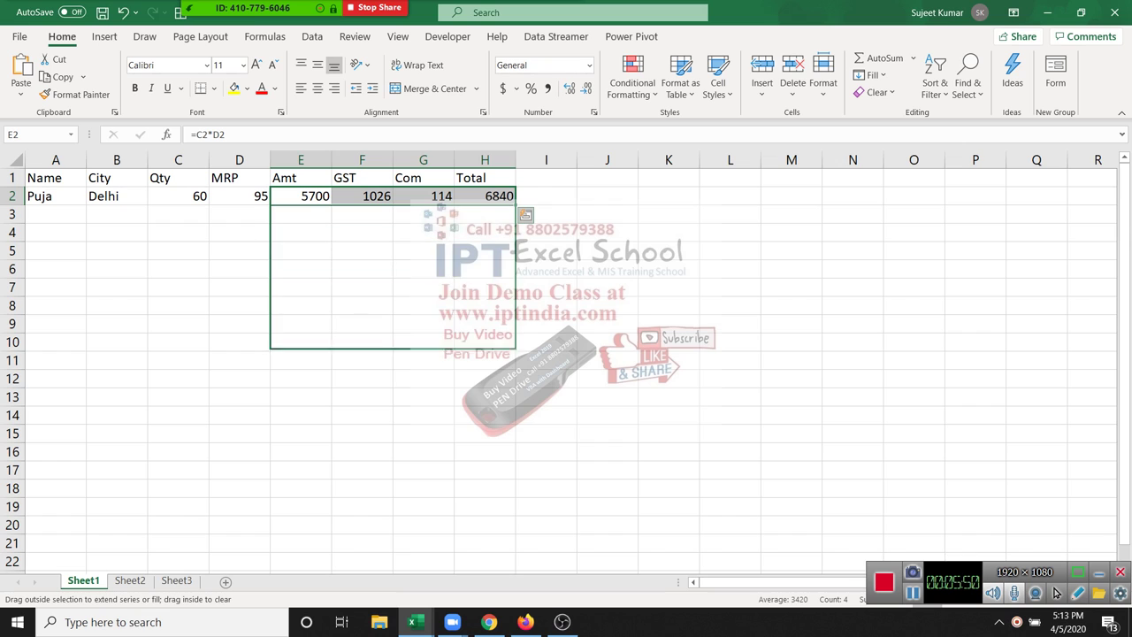
pyautogui.moveTo(516, 204); pyautogui.dragTo(516, 478)
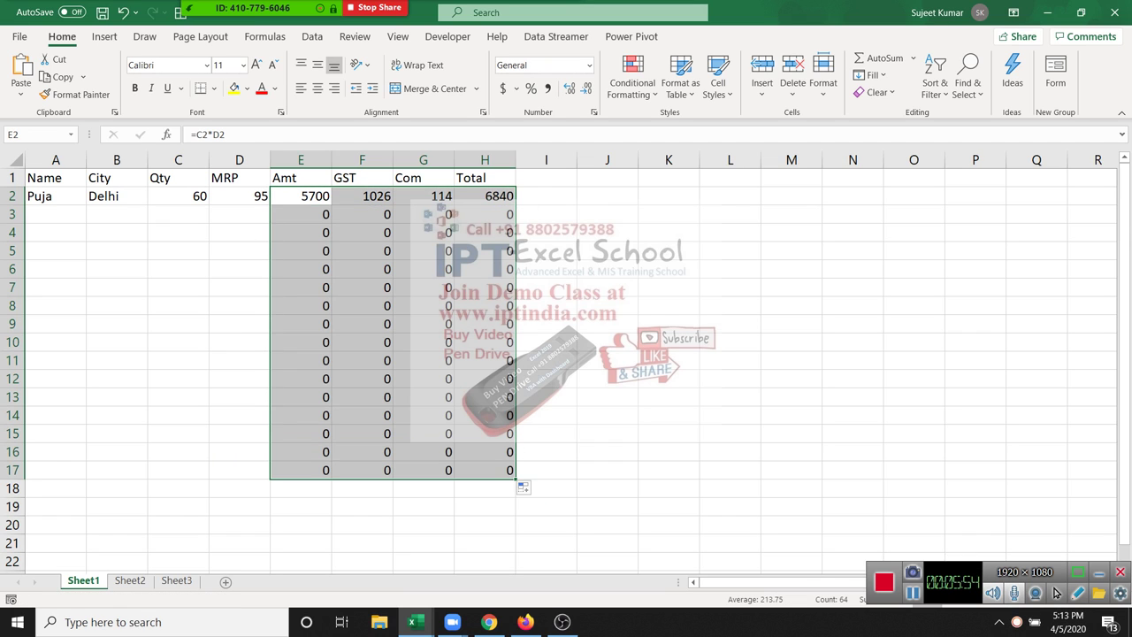
pyautogui.click(55, 214)
# Fill row 3 with a customer name, Pune, Qty 78 and MRP 65, then check row 4's formulas.
pyautogui.write('N')
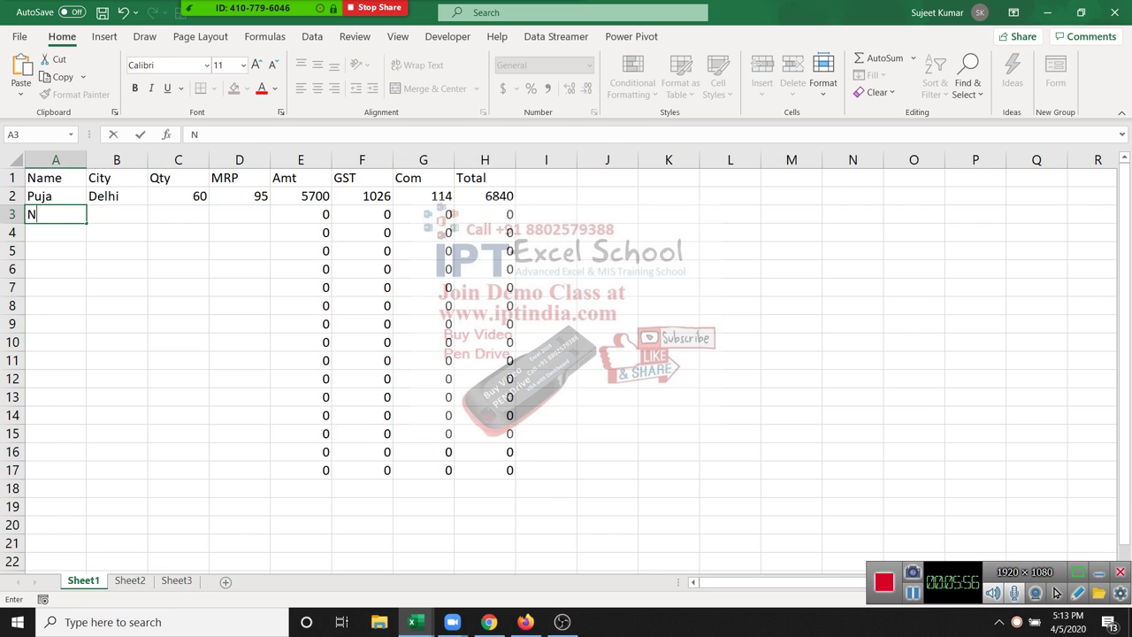
pyautogui.write('ity')
pyautogui.press('BackSpace')
pyautogui.write('u')
pyautogui.press('Tab')
pyautogui.write('P')
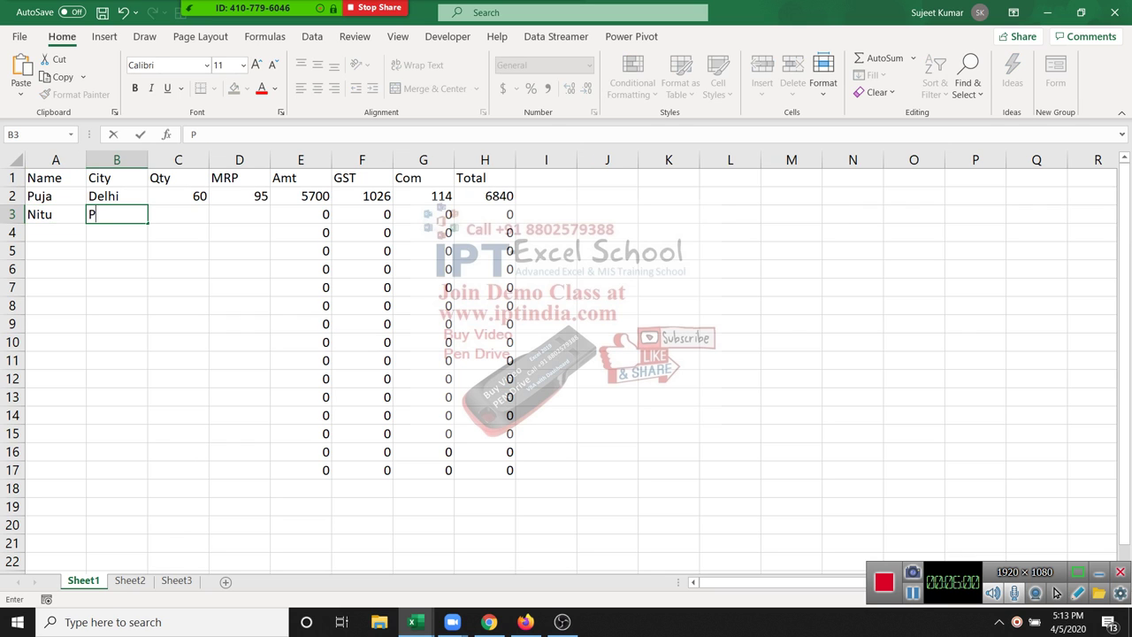
pyautogui.write('une')
pyautogui.press('Tab')
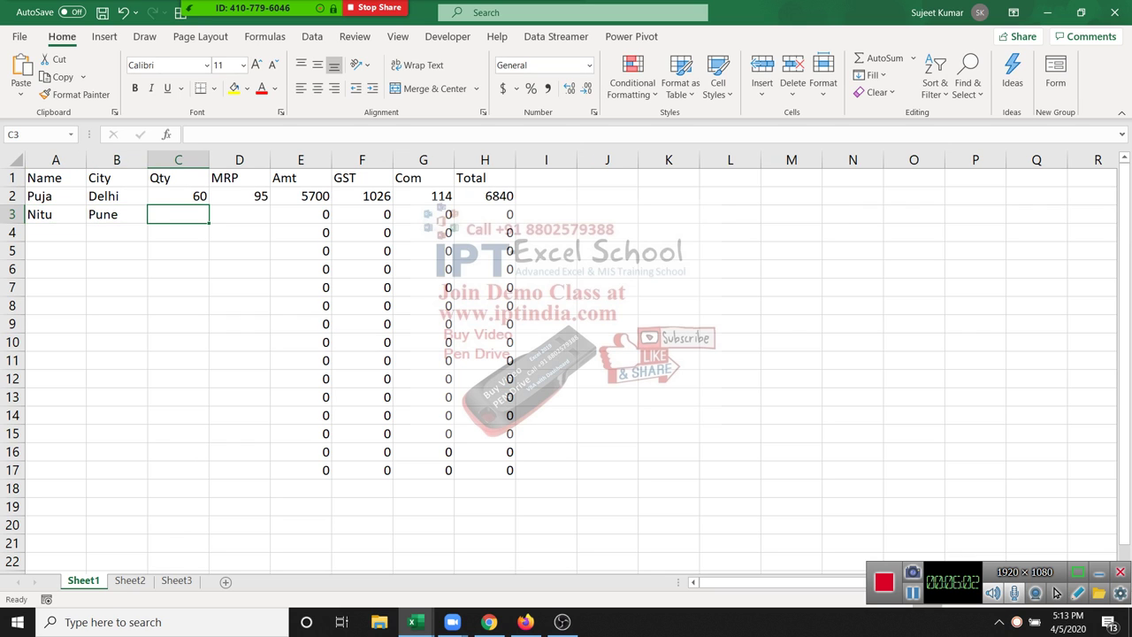
pyautogui.write('78')
pyautogui.press('Tab')
pyautogui.write('65')
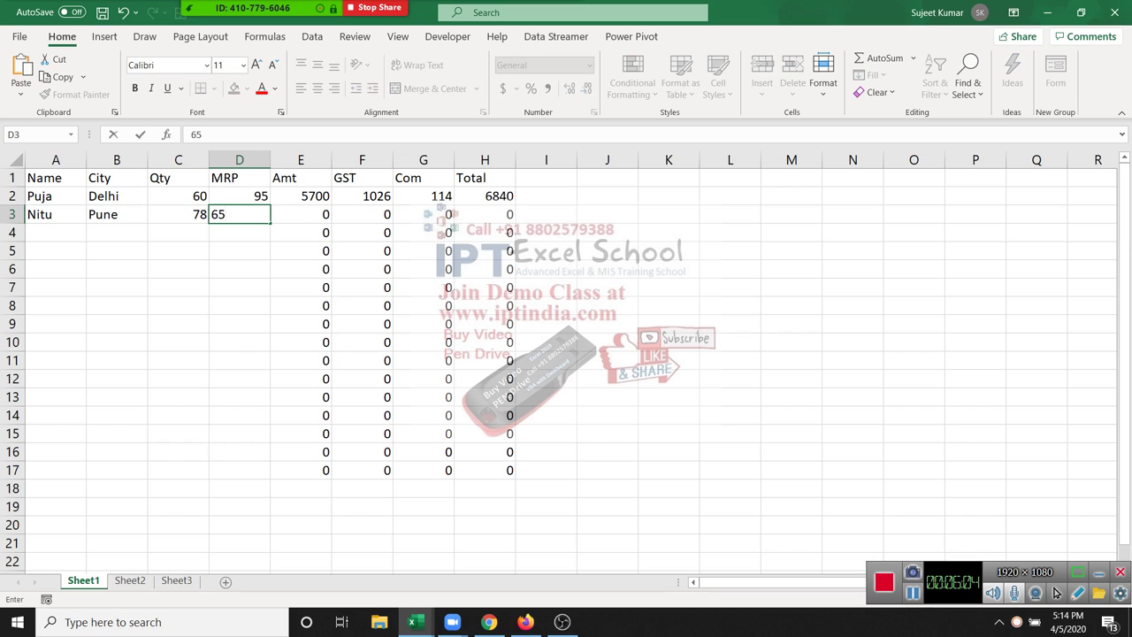
pyautogui.press('Tab')
pyautogui.press('Tab')
pyautogui.press('Tab')
pyautogui.press('Tab')
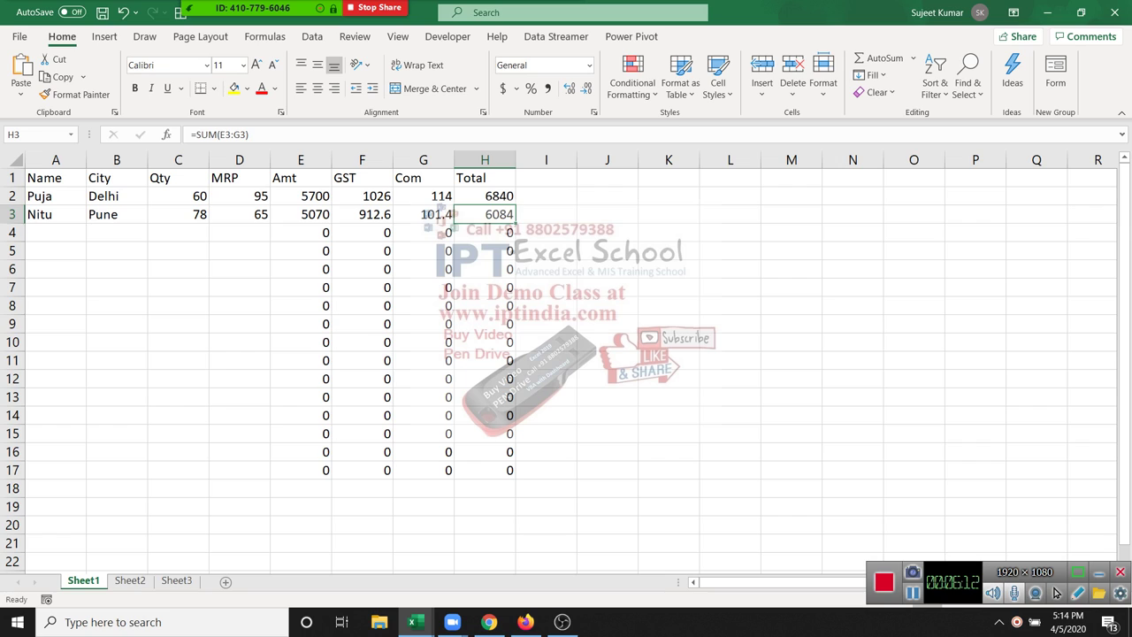
pyautogui.press('Down')
pyautogui.press('Left')
pyautogui.press('Left')
pyautogui.press('Left')
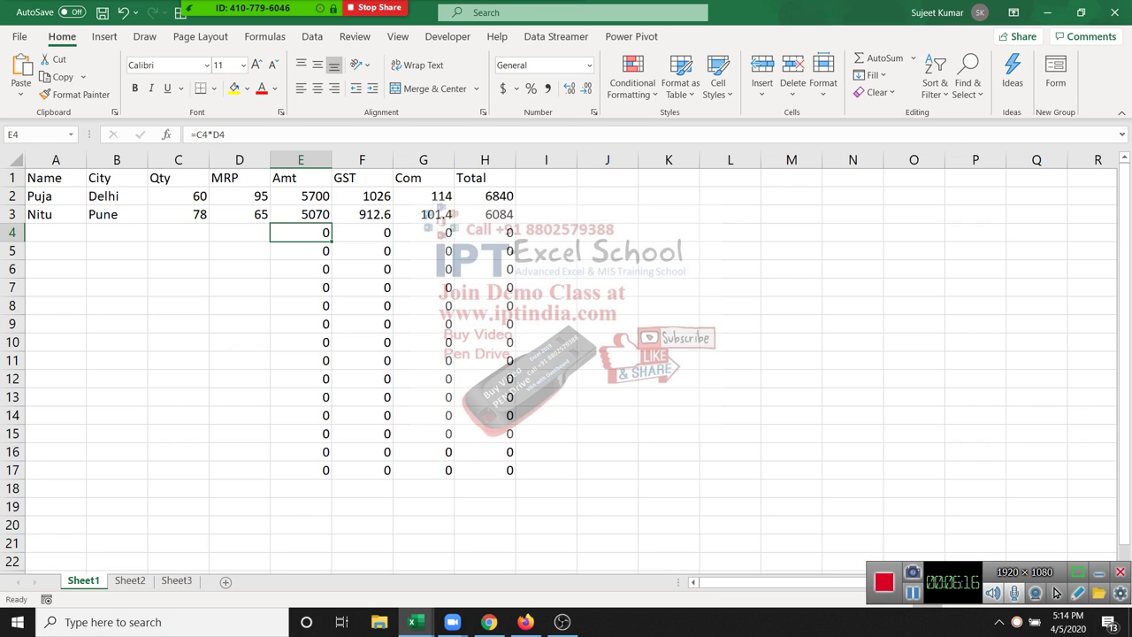
pyautogui.press('Right')
pyautogui.press('Right')
pyautogui.press('Right')
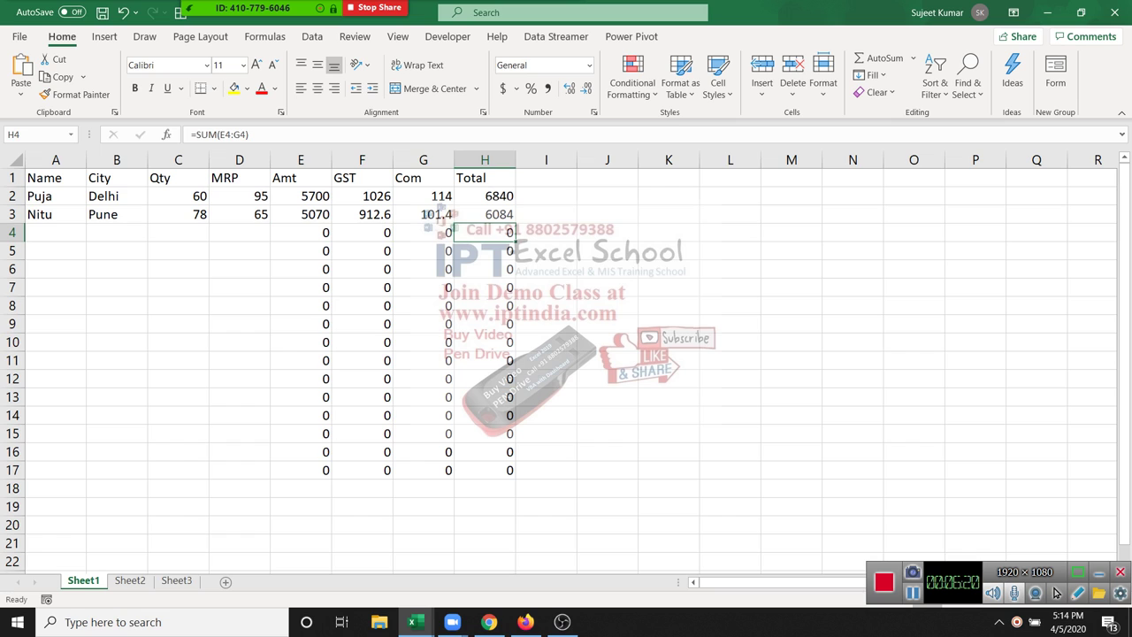
# Fill the Amt-to-Total formulas from row 17 down to row 140 with Ctrl+D.
pyautogui.scroll(-4, 566, 354)
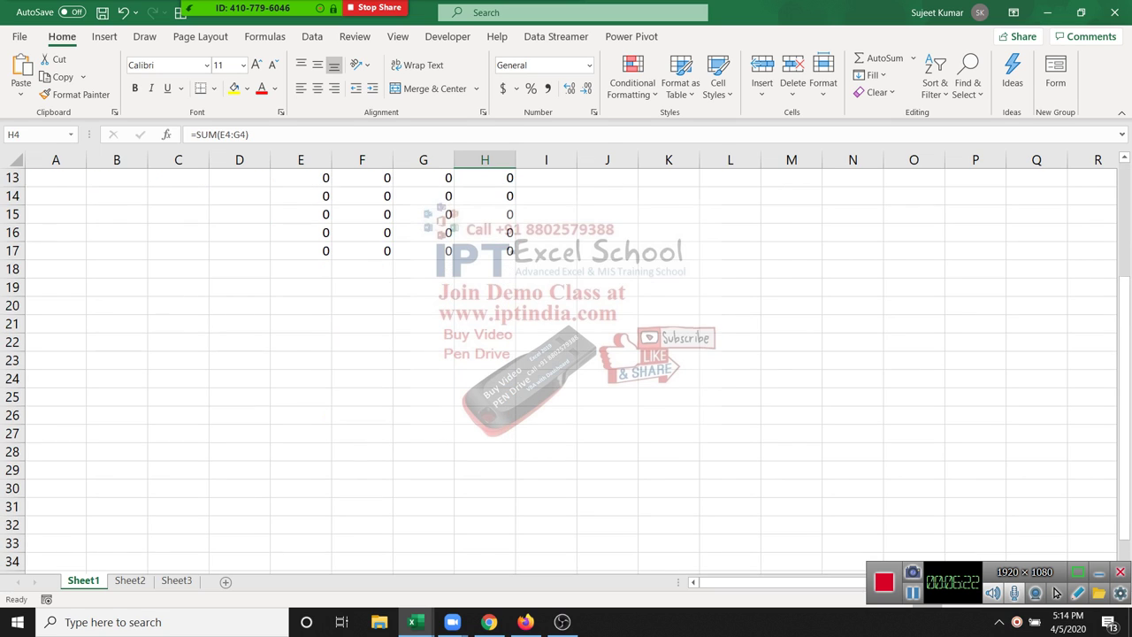
pyautogui.moveTo(301, 250); pyautogui.dragTo(485, 558)
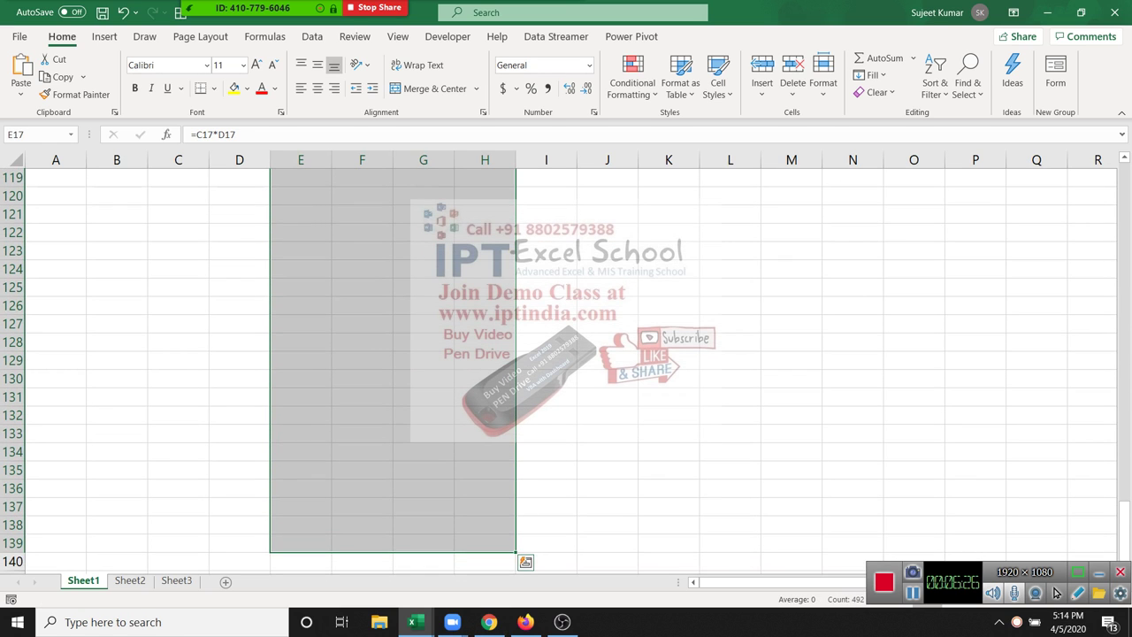
pyautogui.hotkey('ctrl', 'd')
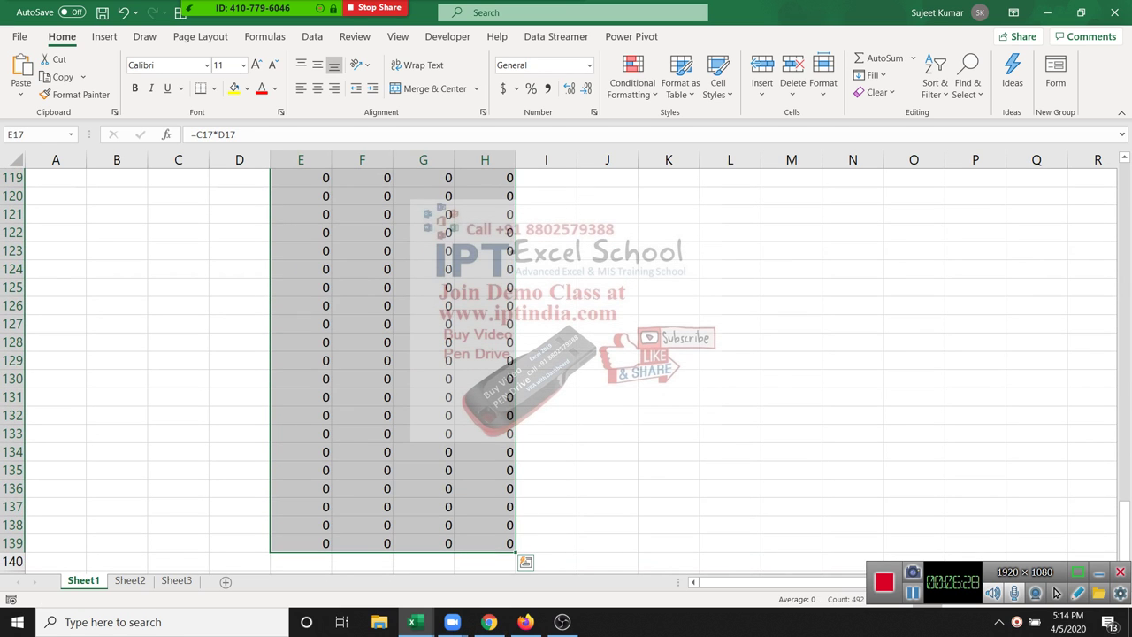
# Clear the Amt-to-Total formulas from row 4 downward, leaving only the two records.
pyautogui.scroll(5, 566, 354)
pyautogui.scroll(10, 566, 354)
pyautogui.scroll(10, 566, 353)
pyautogui.scroll(10, 567, 353)
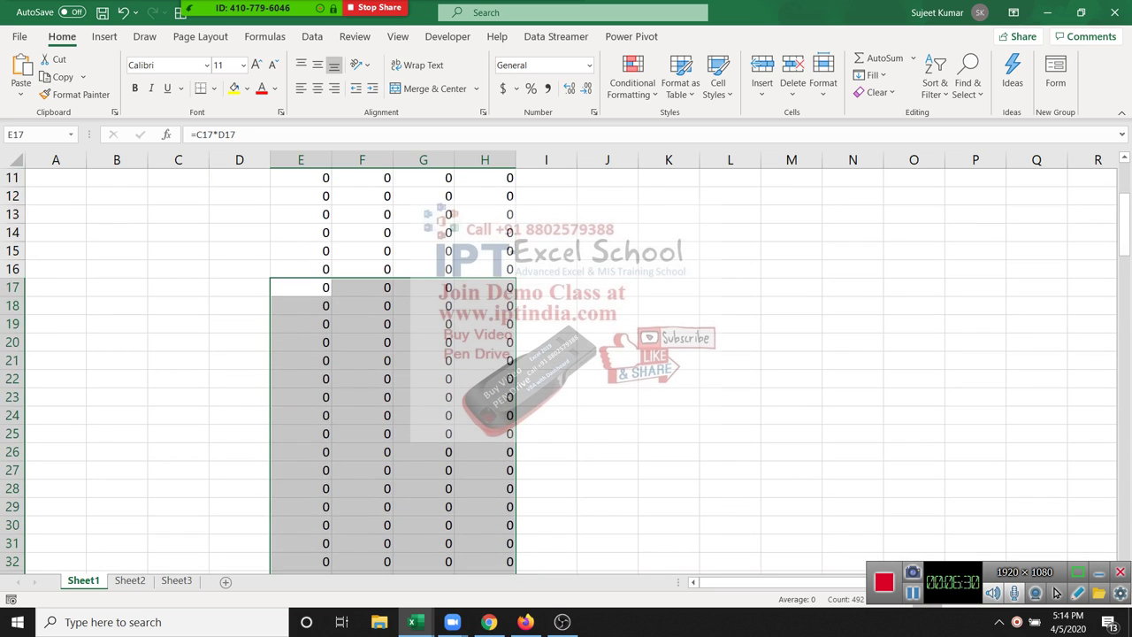
pyautogui.scroll(4, 566, 353)
pyautogui.moveTo(301, 232); pyautogui.dragTo(301, 177)
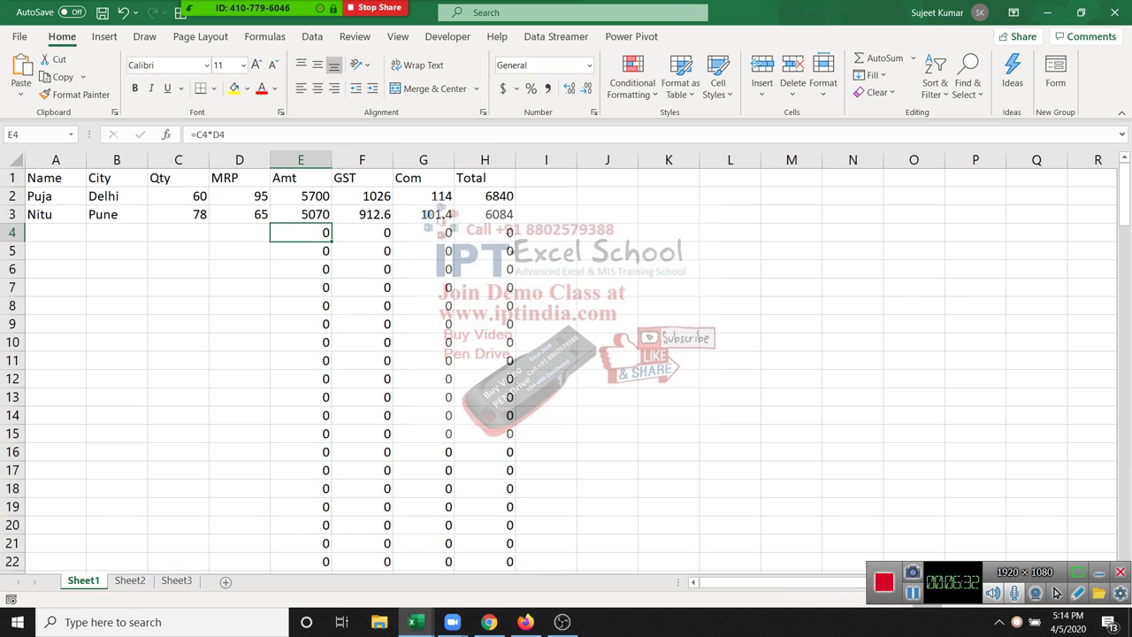
pyautogui.hotkey('ctrl', 'shift', 'Down')
pyautogui.hotkey('ctrl', 'shift', 'Up')
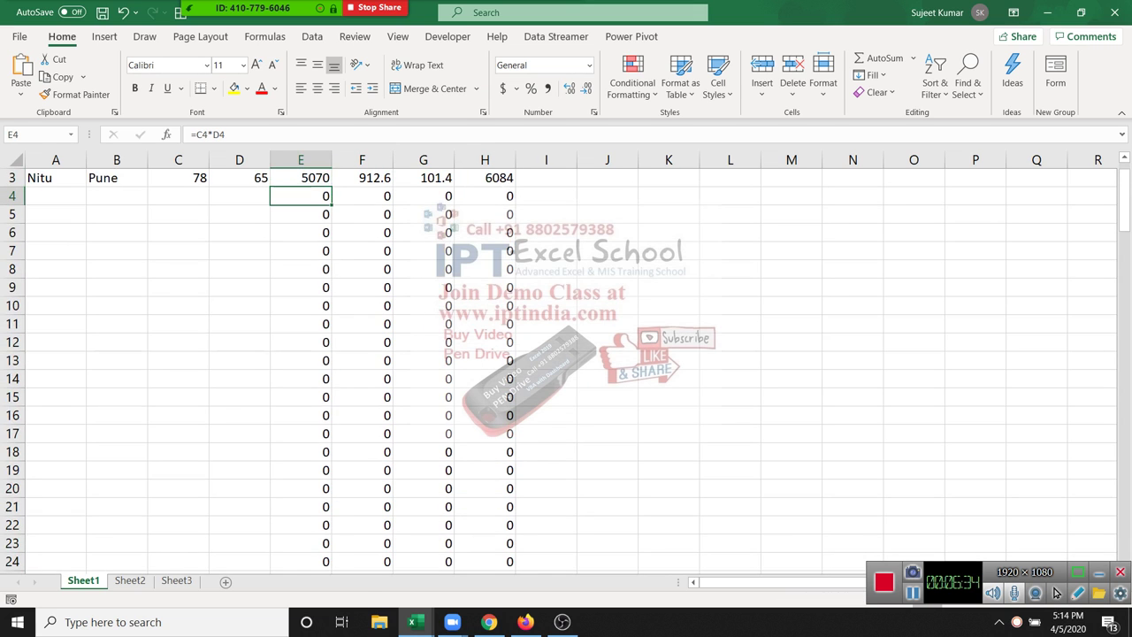
pyautogui.hotkey('ctrl', 'shift', 'Right')
pyautogui.hotkey('ctrl', 'shift', 'Down')
pyautogui.press('Delete')
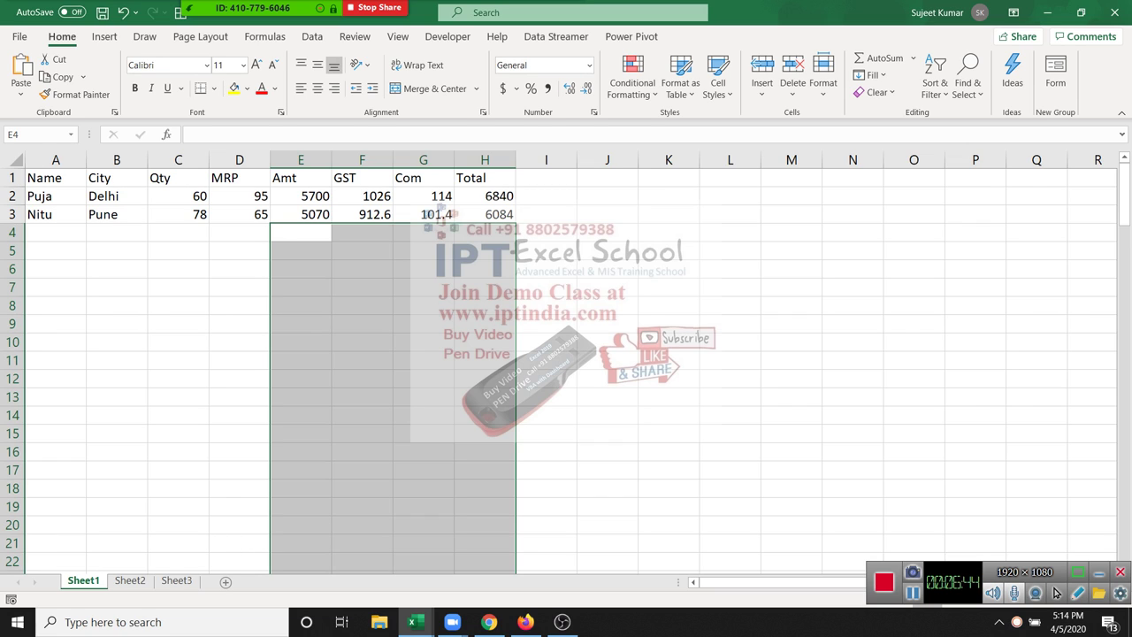
# Format A1:H3 as a table with headers using a chosen table style.
pyautogui.click(178, 214)
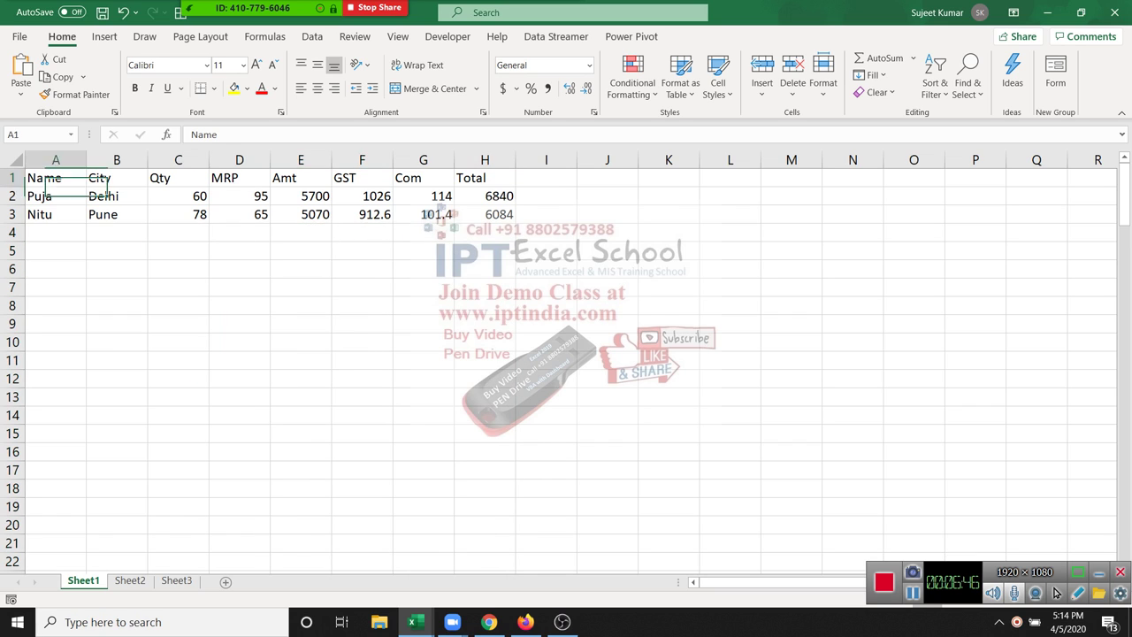
pyautogui.moveTo(40, 177); pyautogui.dragTo(484, 214)
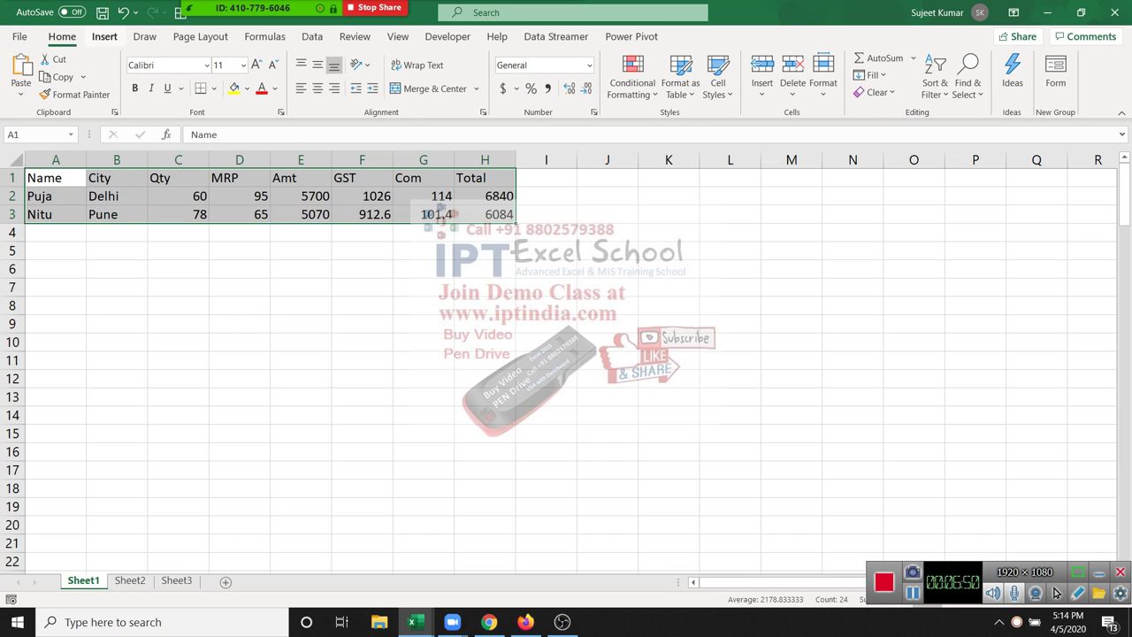
pyautogui.click(104, 37)
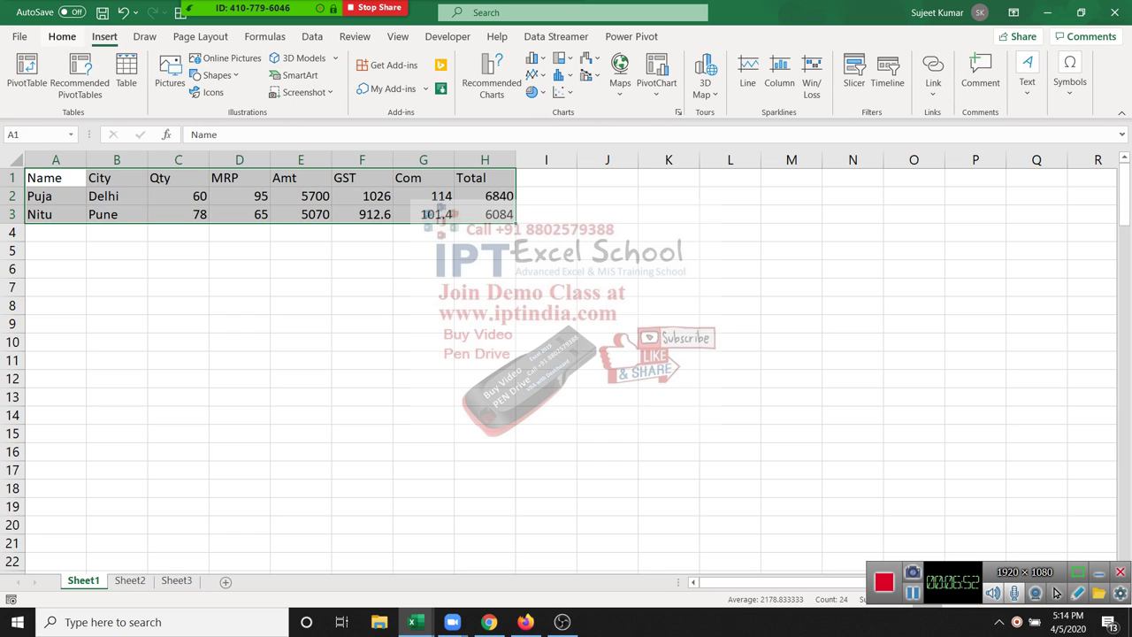
pyautogui.click(62, 36)
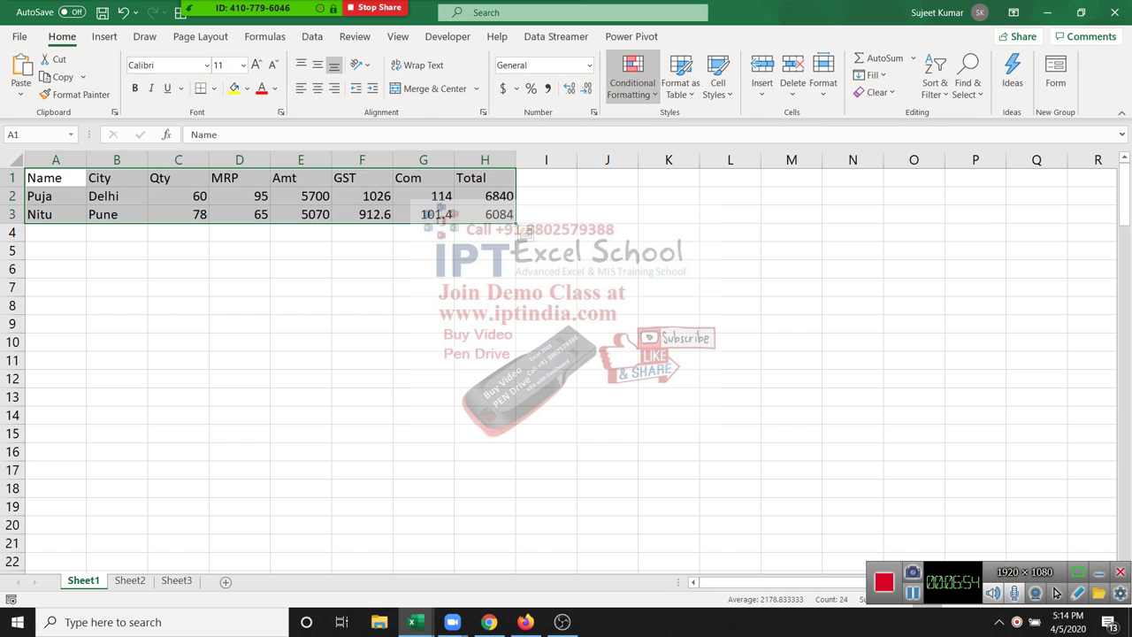
pyautogui.click(681, 78)
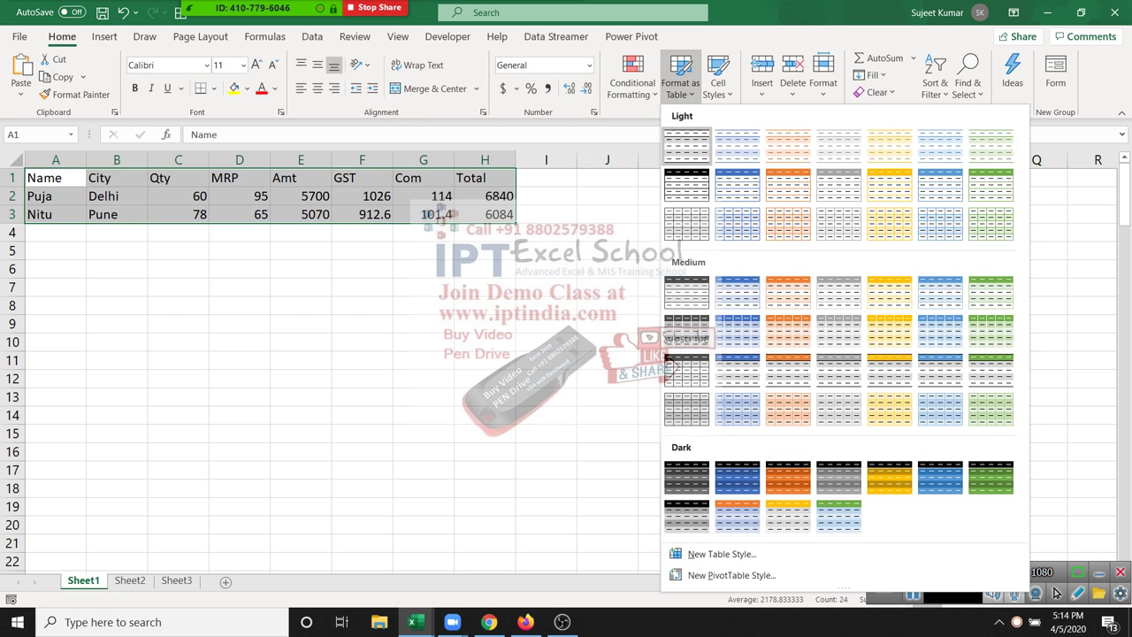
pyautogui.click(686, 144)
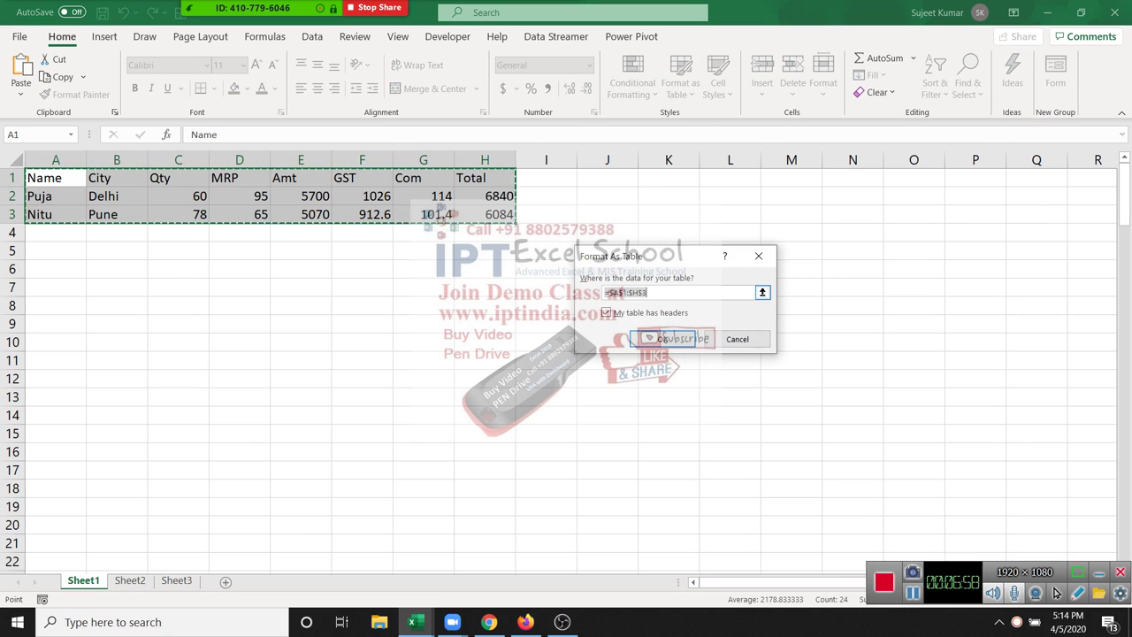
pyautogui.click(663, 339)
pyautogui.click(669, 305)
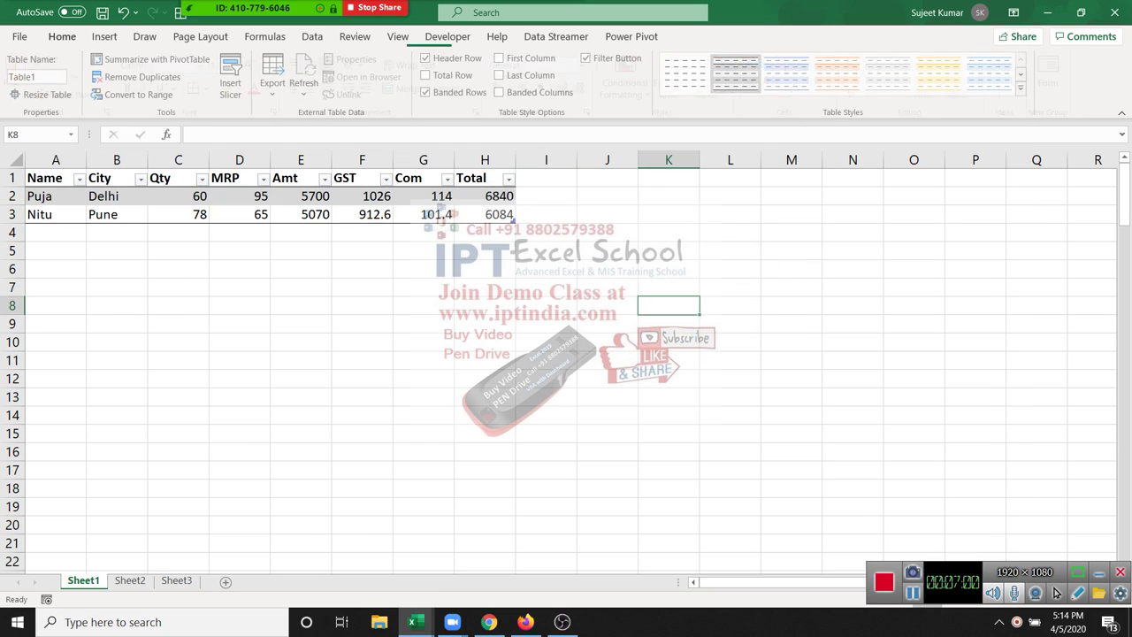
# Enter the third customer's name in A4, extending the table into row 4.
pyautogui.click(54, 232)
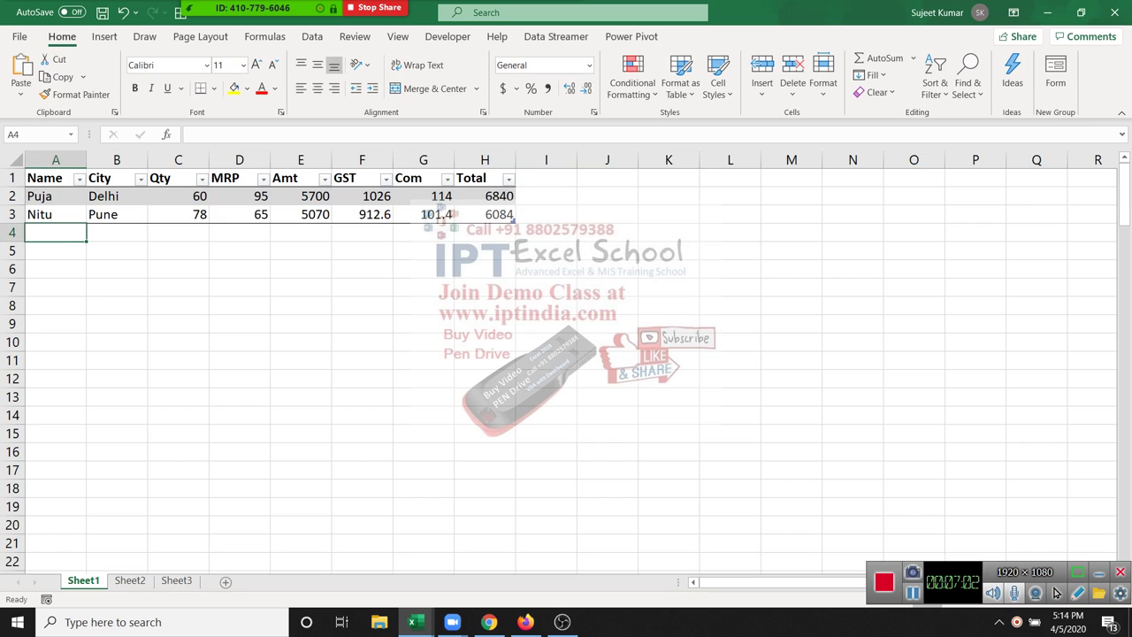
pyautogui.write('Kav')
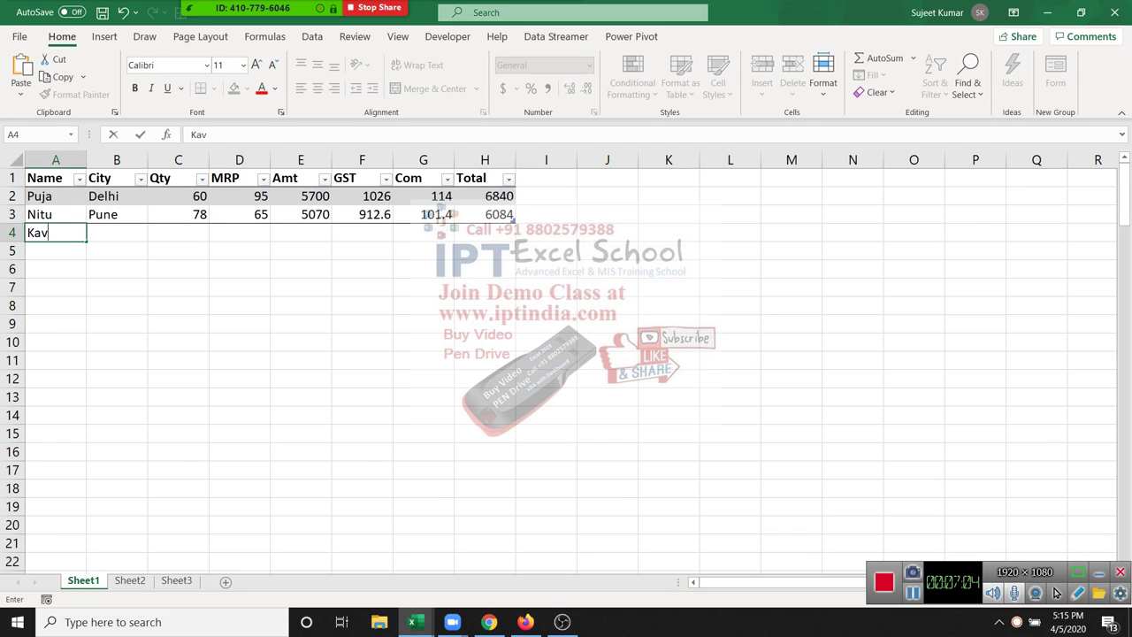
pyautogui.write('ita')
pyautogui.press('Return')
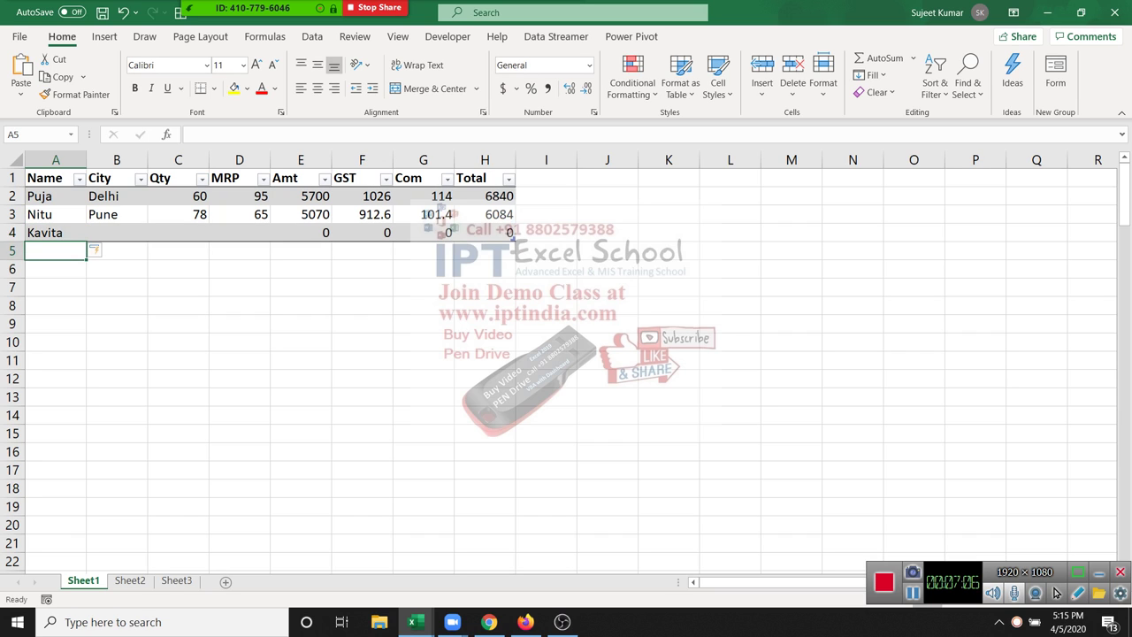
pyautogui.click(55, 232)
pyautogui.press('Right')
pyautogui.press('Right')
pyautogui.press('Right')
pyautogui.press('Right')
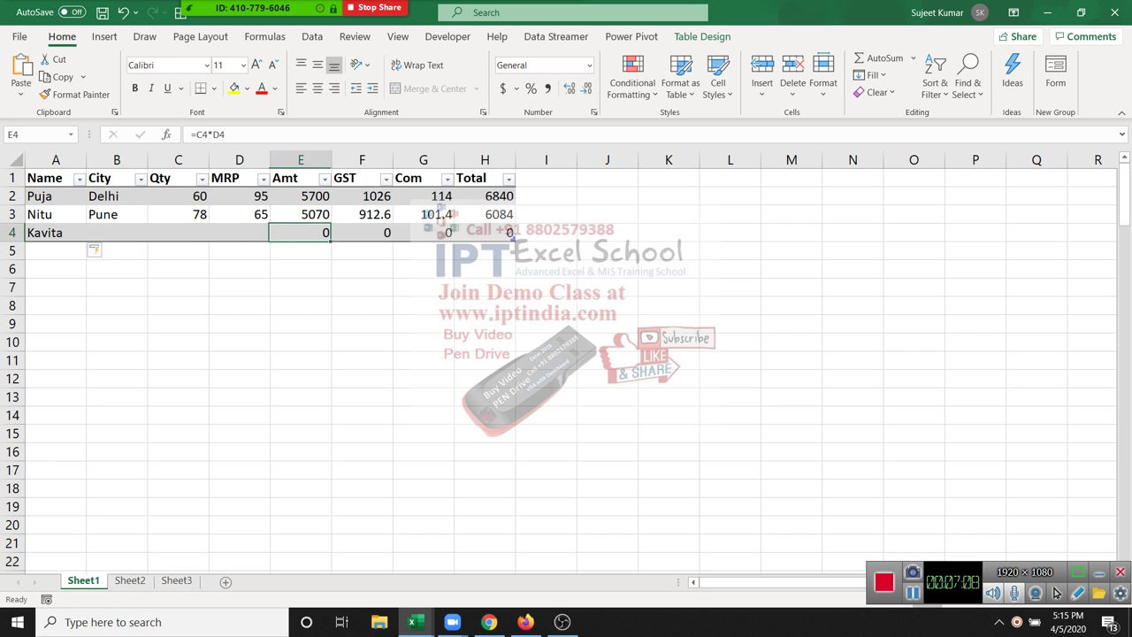
pyautogui.press('Right')
pyautogui.press('Right')
pyautogui.press('Left')
pyautogui.press('Left')
pyautogui.press('Left')
pyautogui.press('Left')
pyautogui.press('Left')
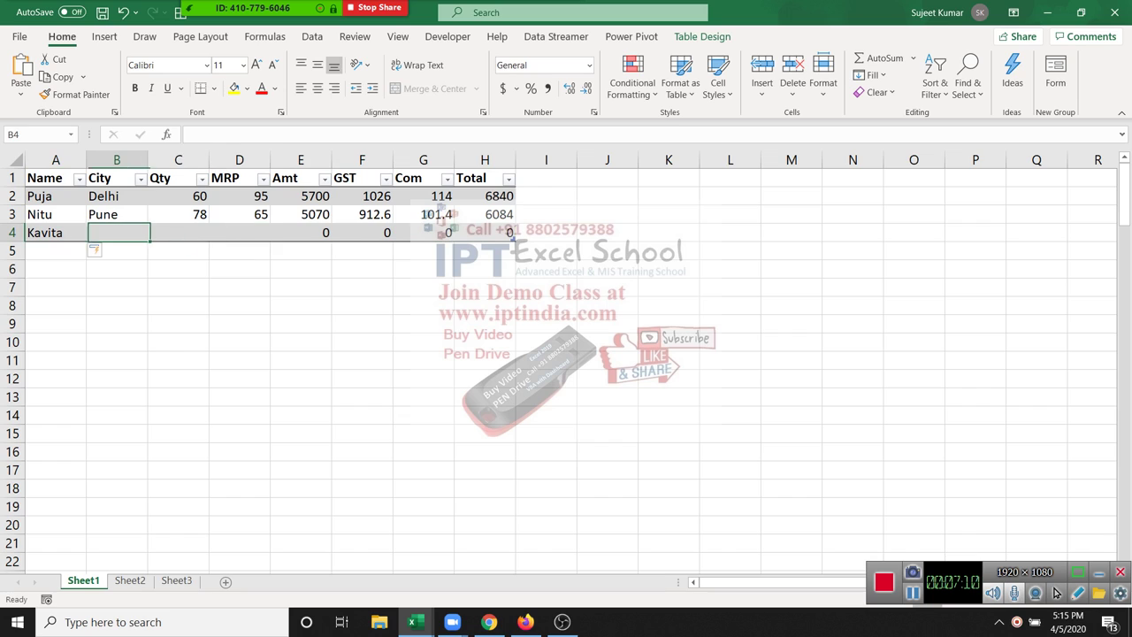
# Fill row 4 with City Indore, Qty 98 and MRP 68.
pyautogui.write('In')
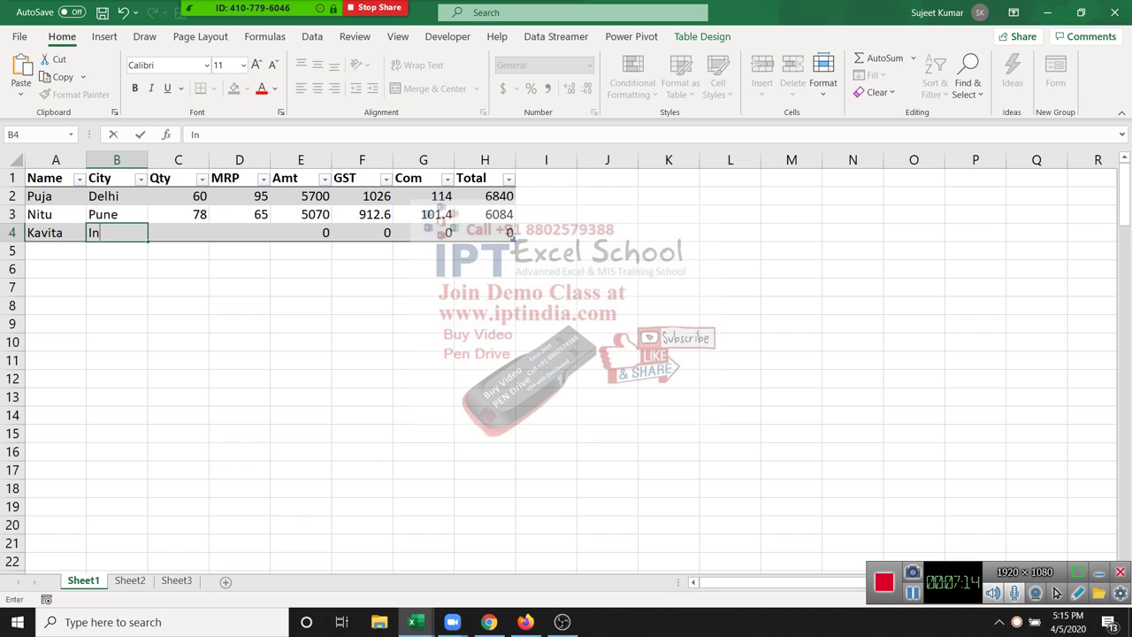
pyautogui.write('dore')
pyautogui.press('Tab')
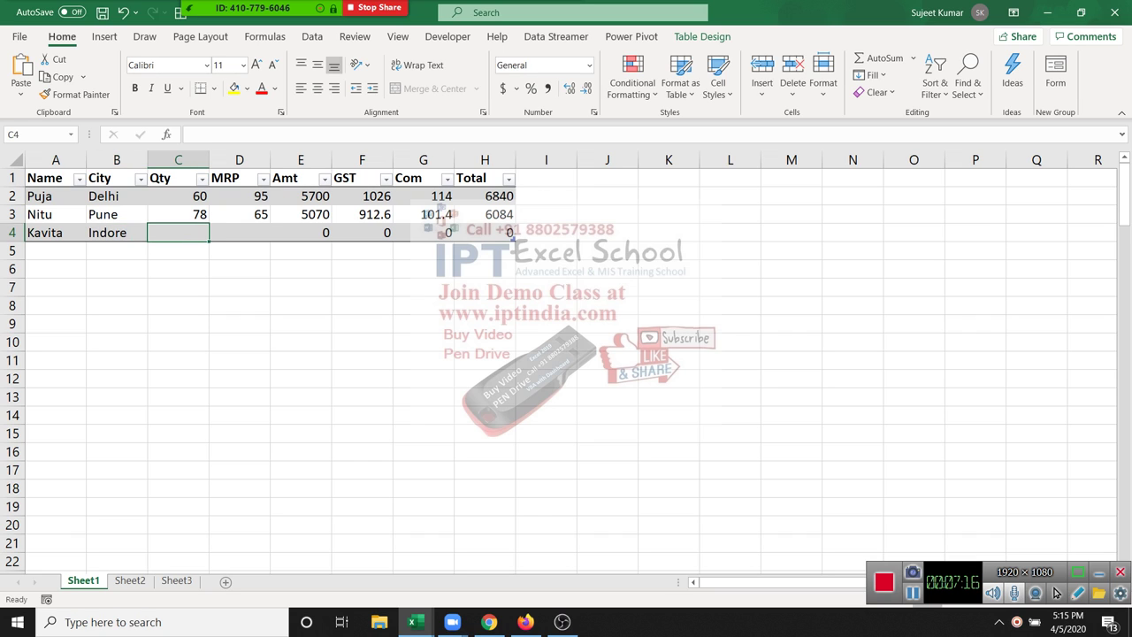
pyautogui.write('98')
pyautogui.press('Tab')
pyautogui.write('685')
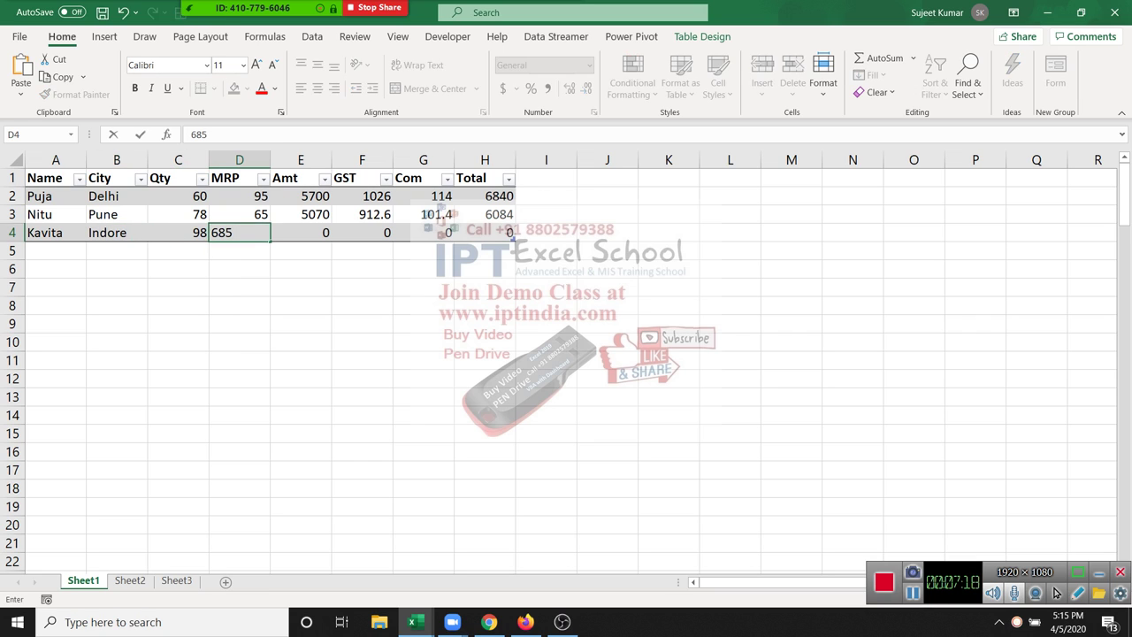
pyautogui.press('BackSpace')
pyautogui.press('Return')
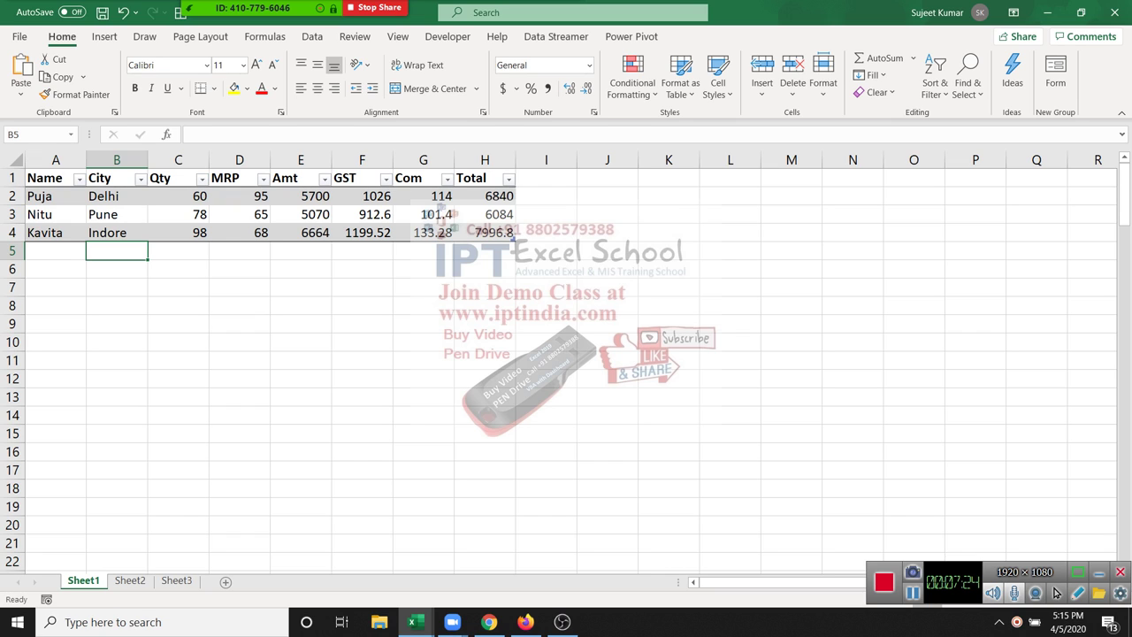
# Copy row 3's Name, City, Qty and MRP values, after undoing a trial table extension.
pyautogui.moveTo(513, 241); pyautogui.dragTo(513, 368)
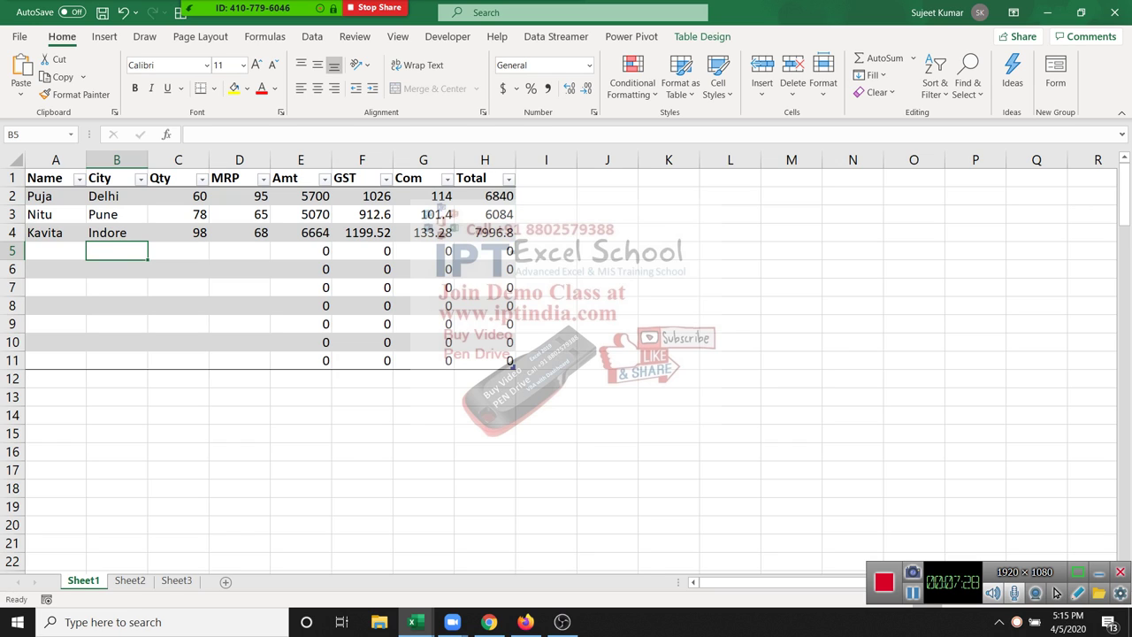
pyautogui.hotkey('ctrl', 'z')
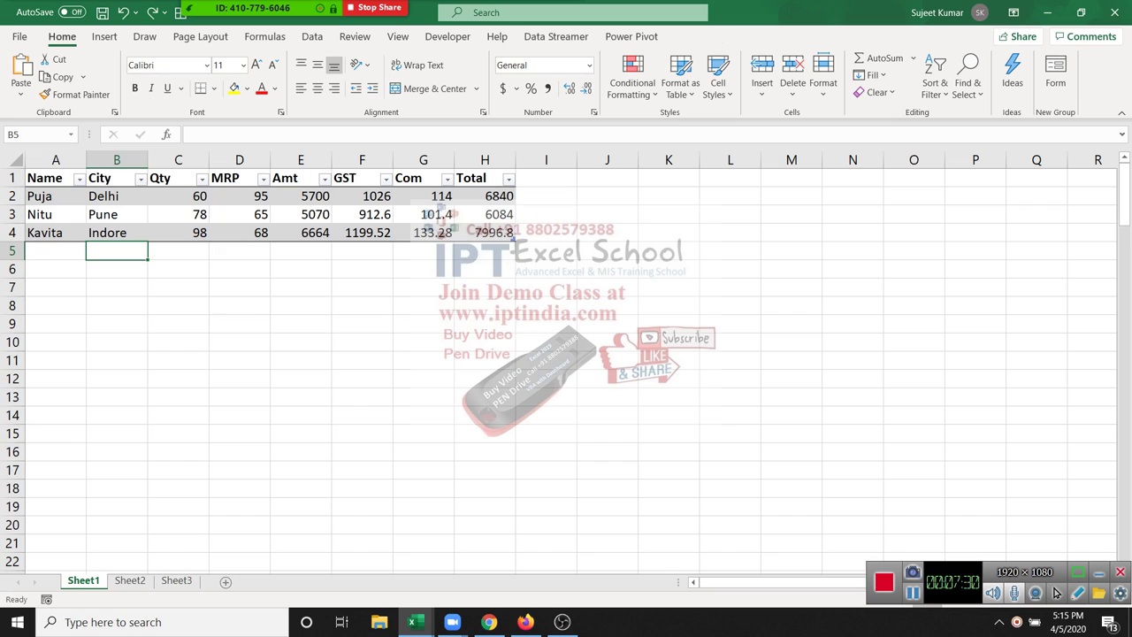
pyautogui.press('Left')
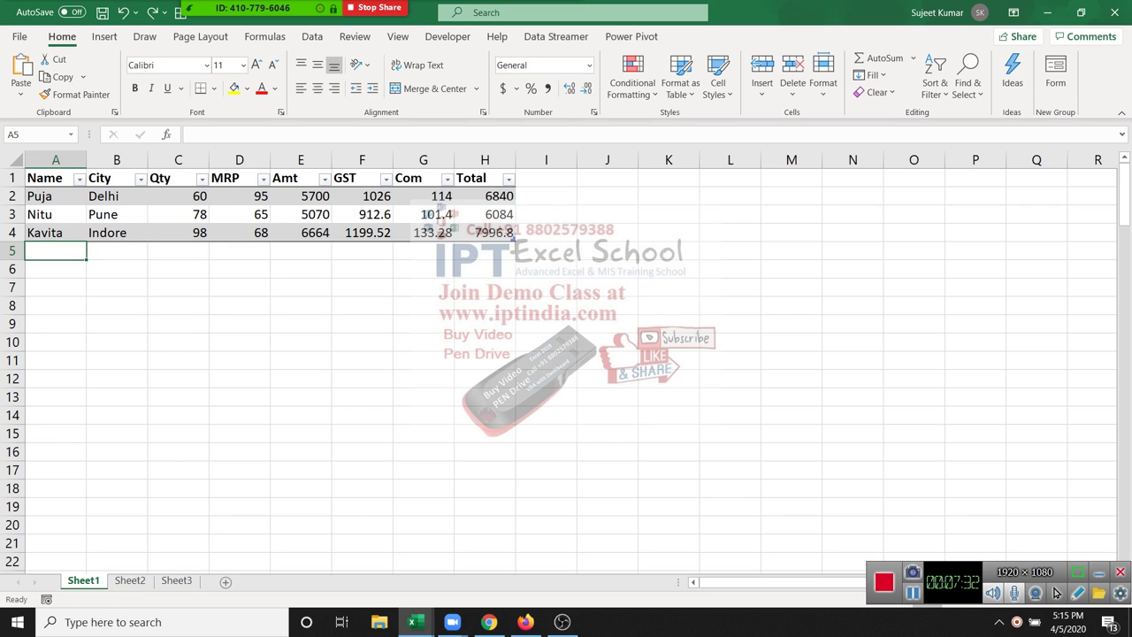
pyautogui.press('Up')
pyautogui.press('Up')
pyautogui.hotkey('shift', 'Right')
pyautogui.hotkey('shift', 'Right')
pyautogui.hotkey('shift', 'Right')
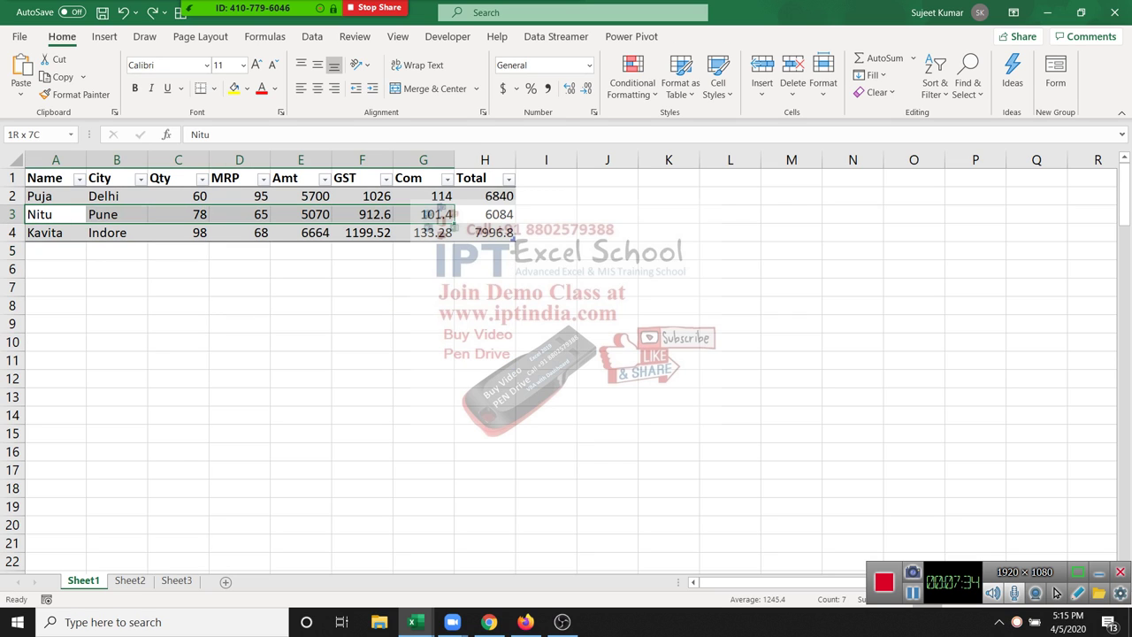
pyautogui.hotkey('shift', 'Left')
pyautogui.hotkey('shift', 'Left')
pyautogui.hotkey('shift', 'Down')
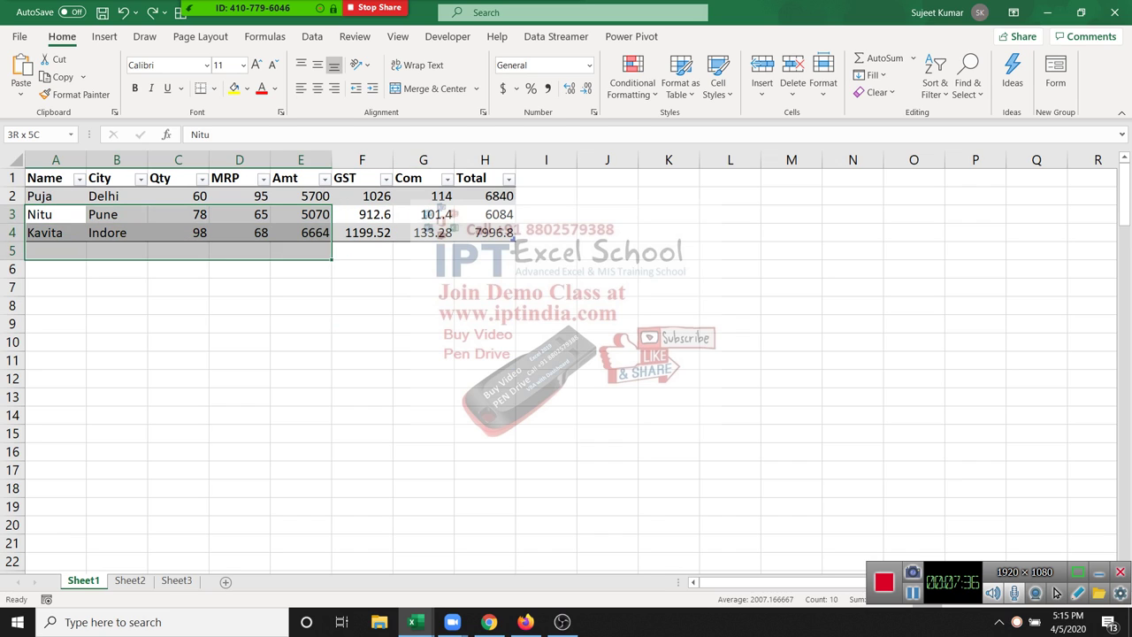
pyautogui.hotkey('shift', 'Up')
pyautogui.hotkey('shift', 'Left')
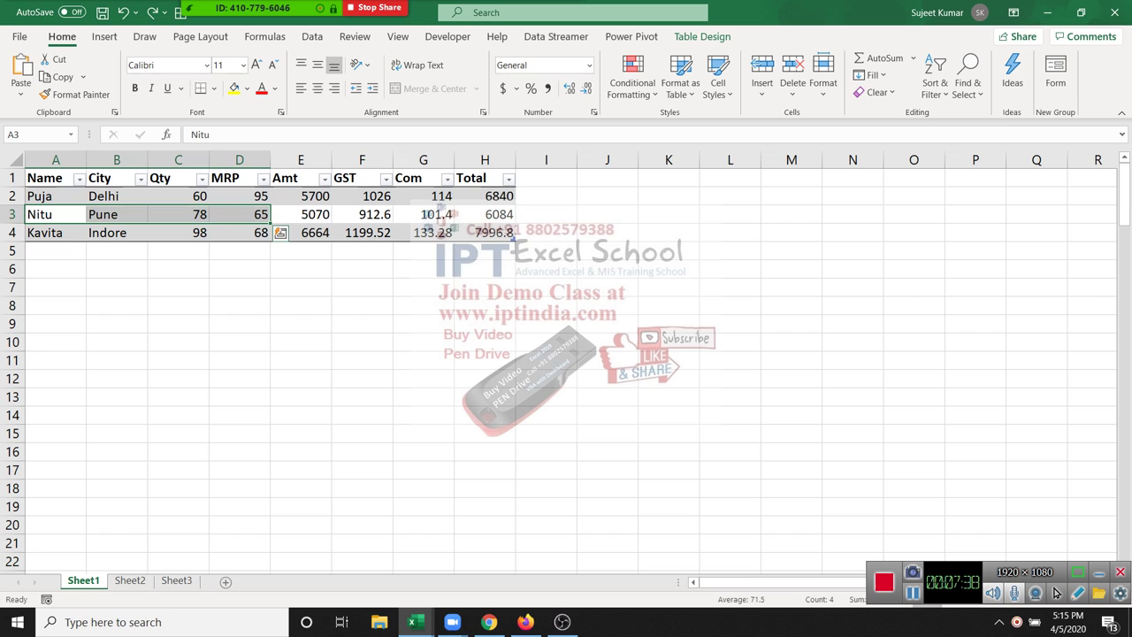
pyautogui.hotkey('ctrl', 'c')
# Paste the copied record into row 5, keeping the table's auto-expansion so its formulas compute.
pyautogui.press('Down')
pyautogui.press('Down')
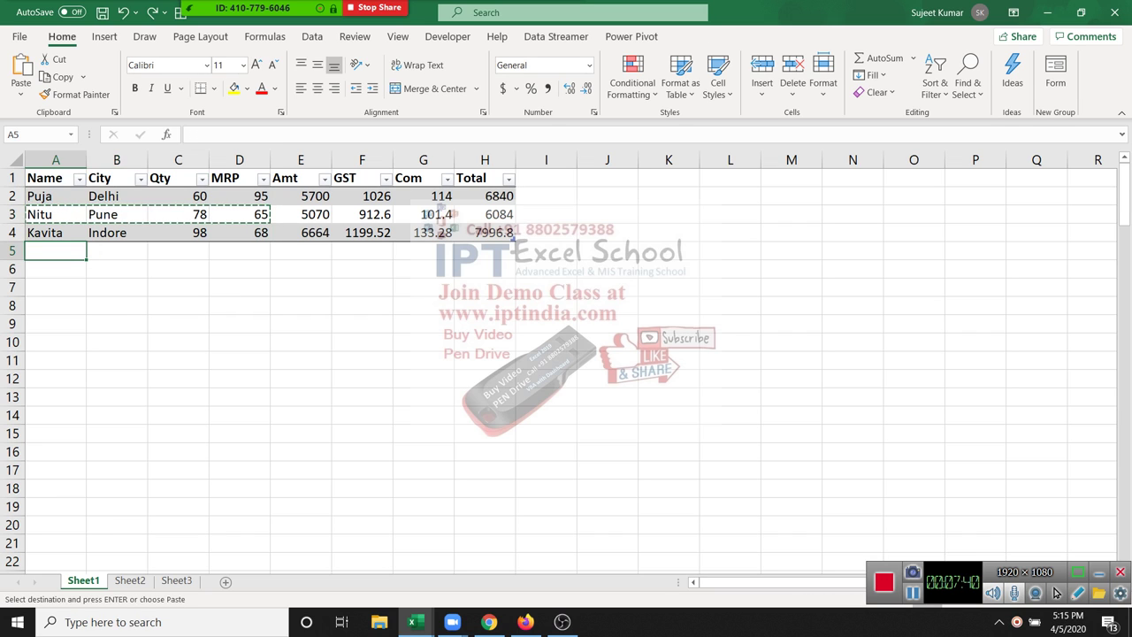
pyautogui.hotkey('alt', 'h')
pyautogui.press('v')
pyautogui.press('Down')
pyautogui.press('Down')
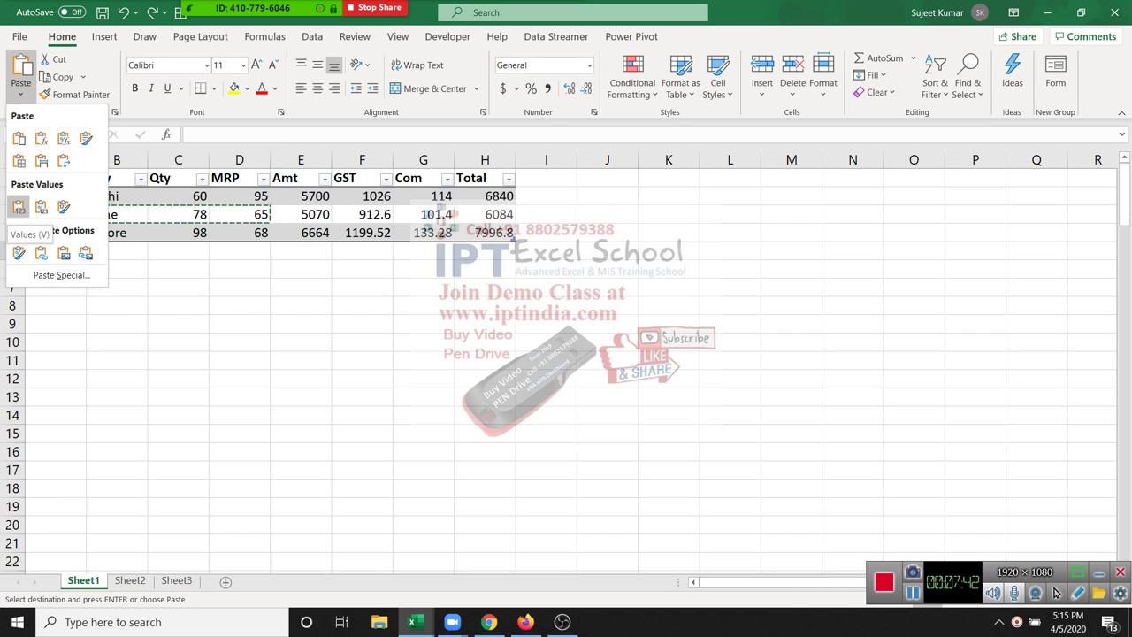
pyautogui.press('Return')
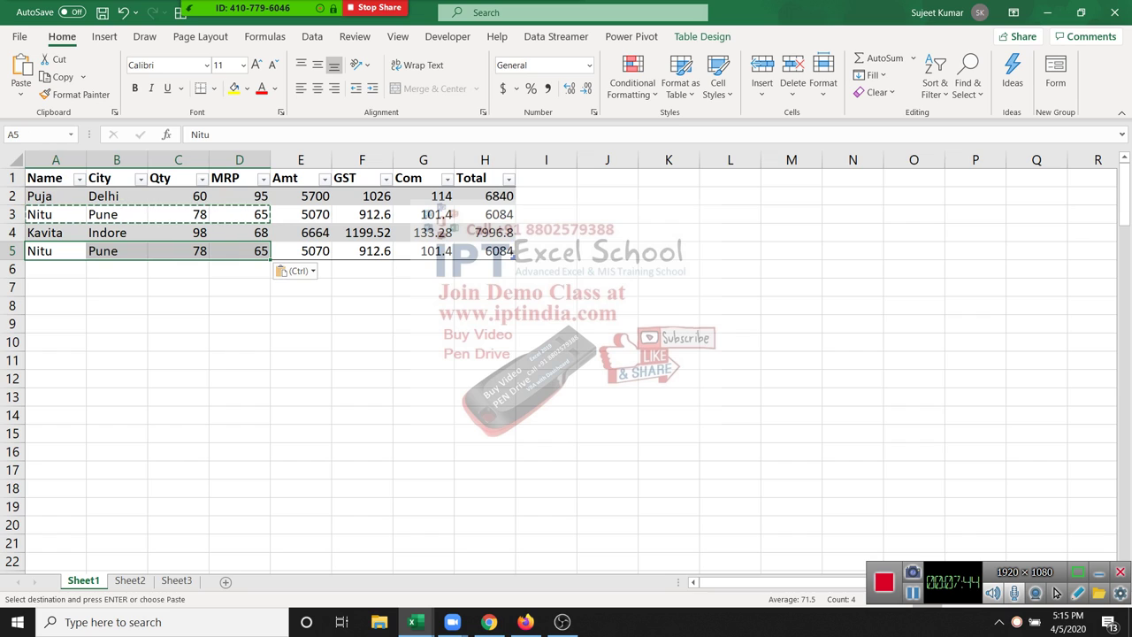
pyautogui.hotkey('ctrl', 'z')
pyautogui.click(177, 341)
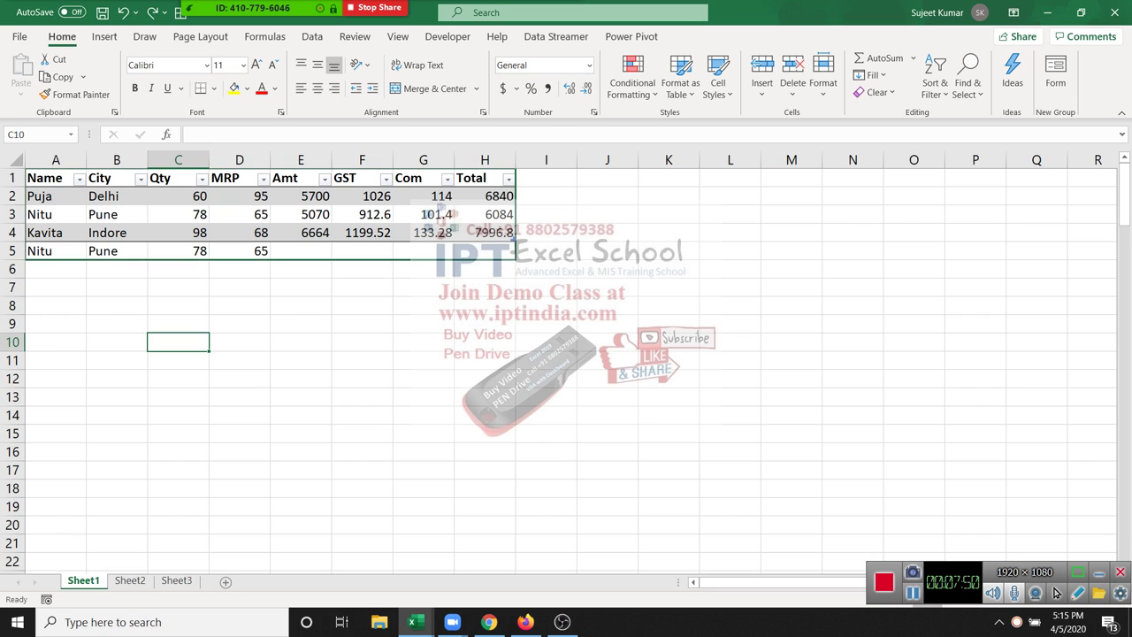
pyautogui.hotkey('ctrl', 'y')
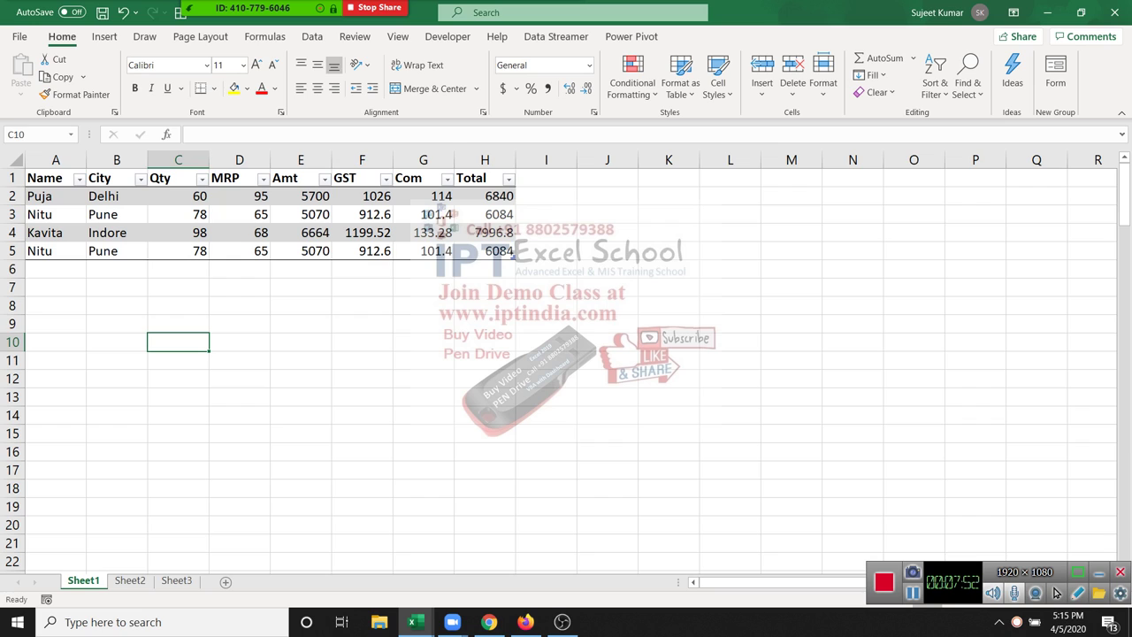
pyautogui.click(423, 233)
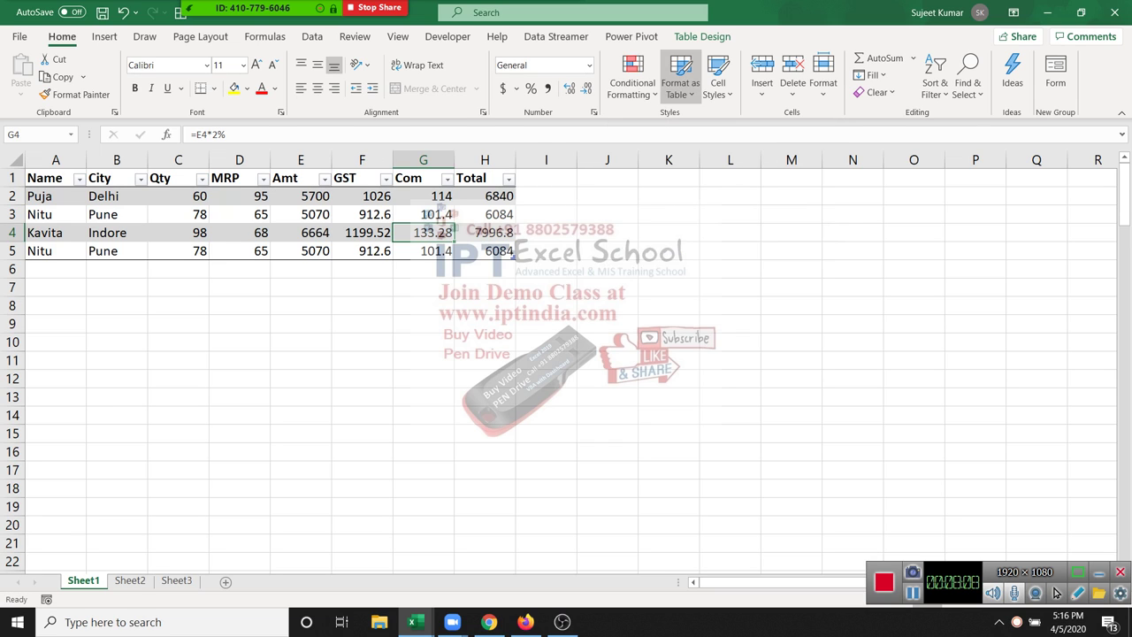
# Convert the table to a normal range.
pyautogui.click(702, 36)
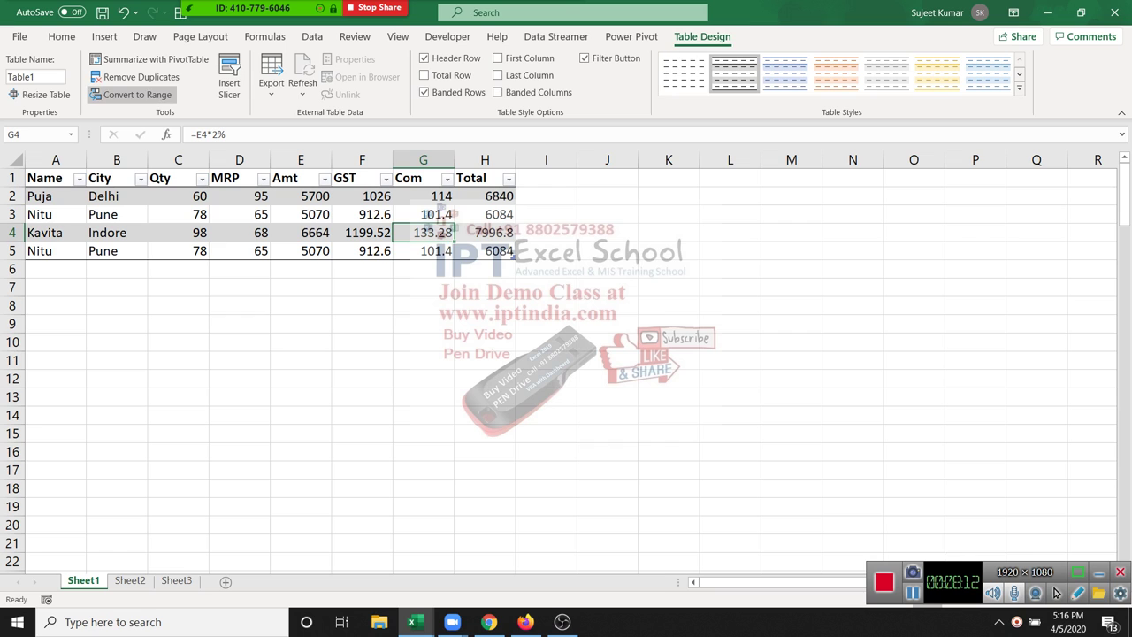
pyautogui.click(133, 95)
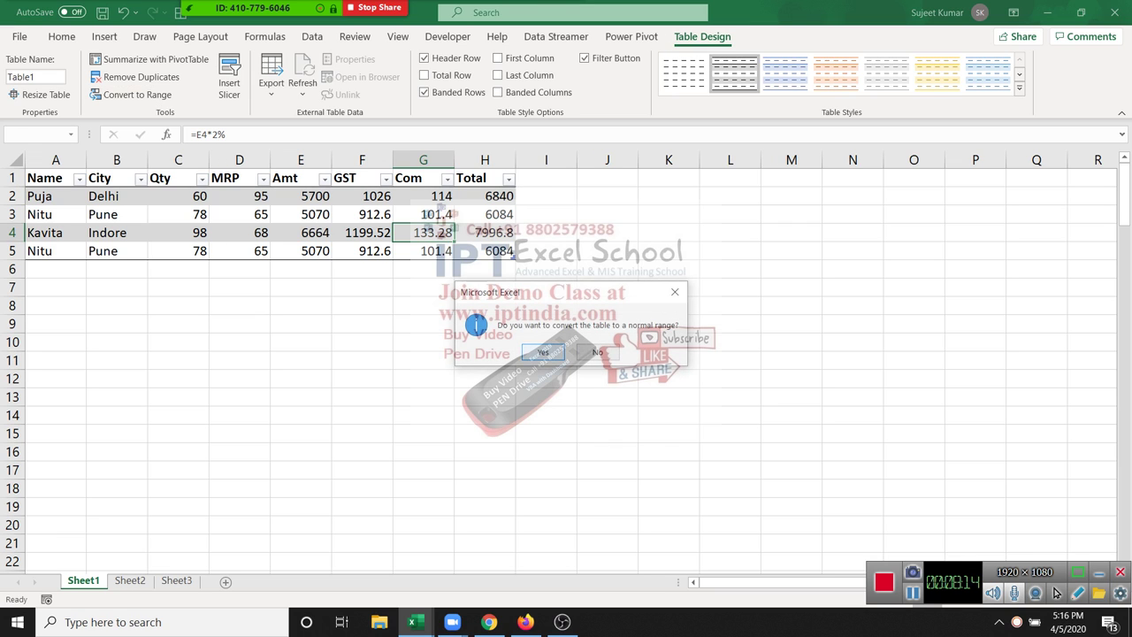
pyautogui.click(543, 352)
# Fill row 5's MRP-to-Total cells down to row 19, then clear the filled MRP values in D6:D19.
pyautogui.click(485, 214)
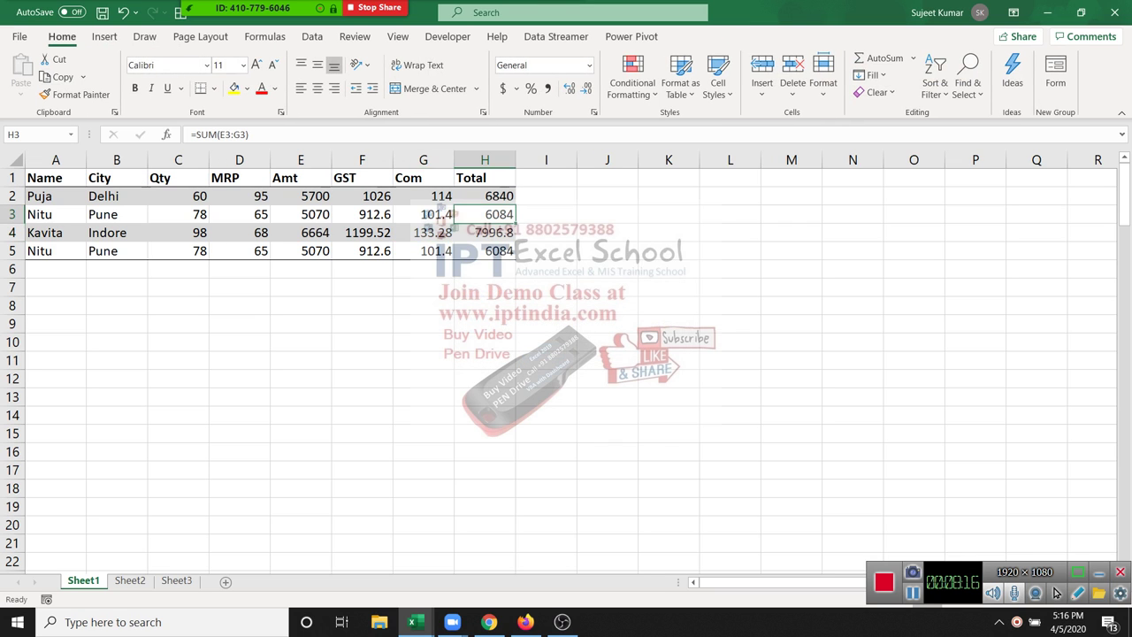
pyautogui.click(485, 252)
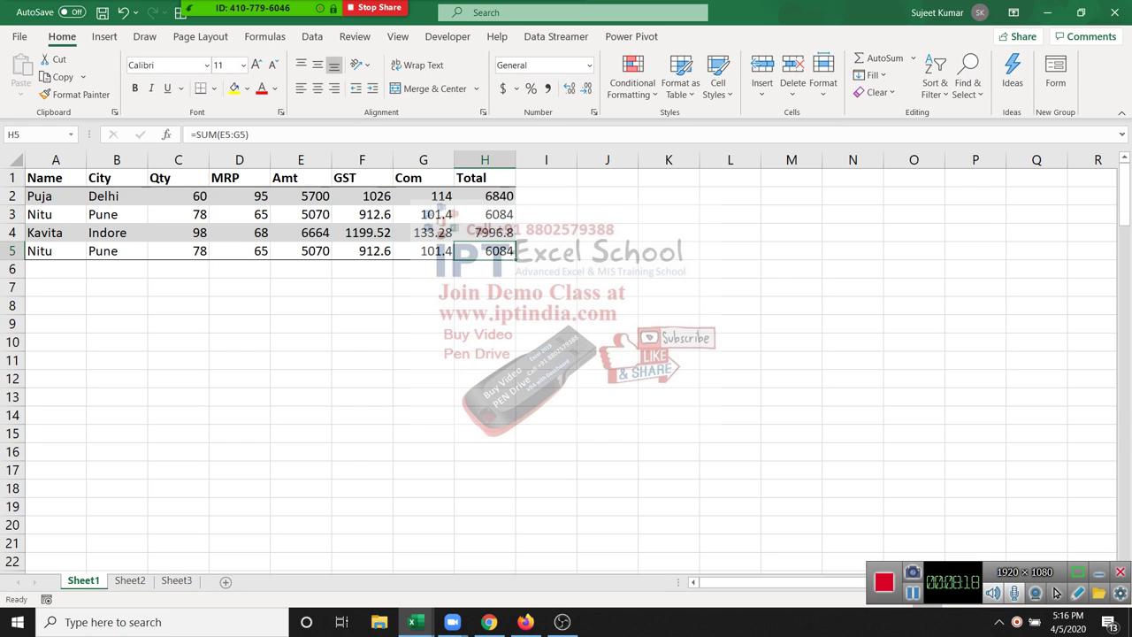
pyautogui.moveTo(239, 251)
pyautogui.mouseDown()
pyautogui.moveTo(485, 251)
pyautogui.moveTo(516, 516)
pyautogui.mouseUp()
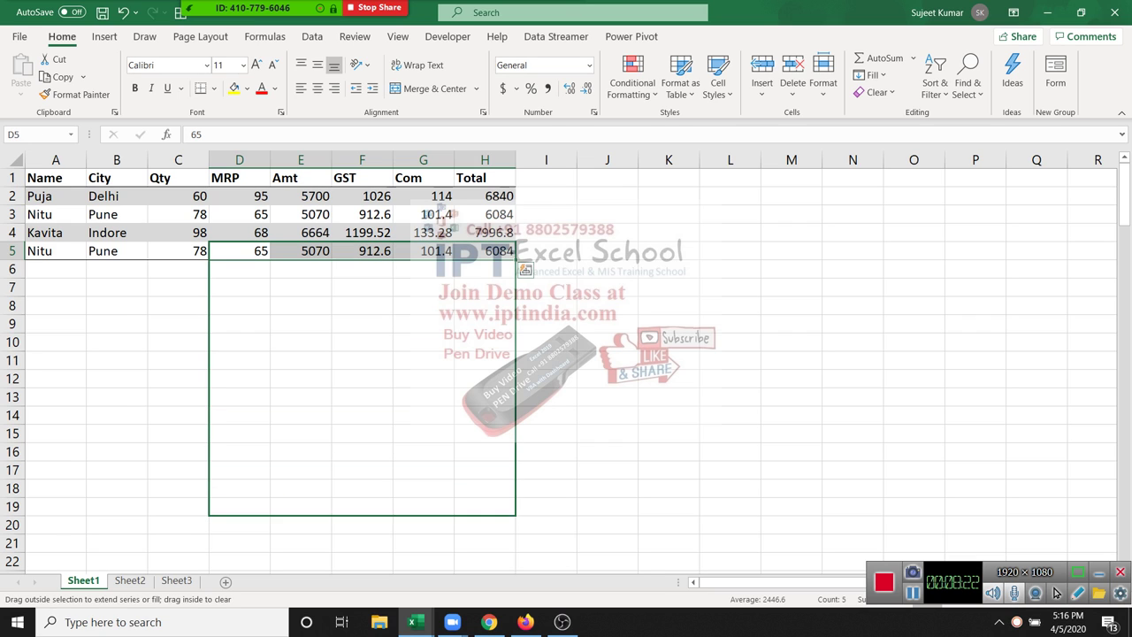
pyautogui.press('Down')
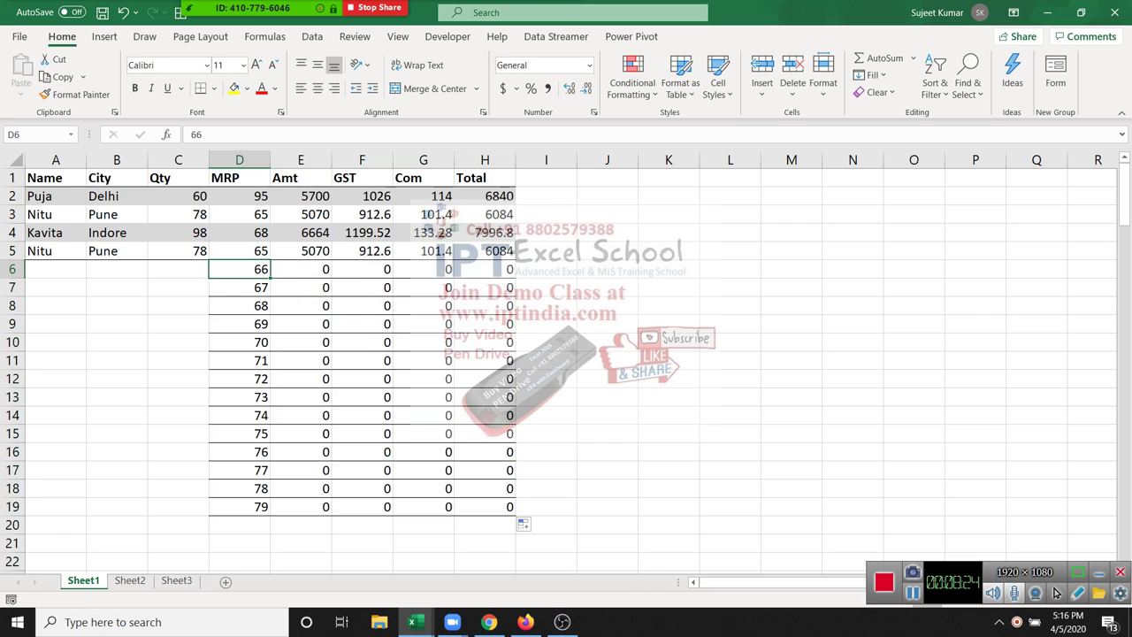
pyautogui.hotkey('ctrl', 'shift', 'Down')
pyautogui.press('Delete')
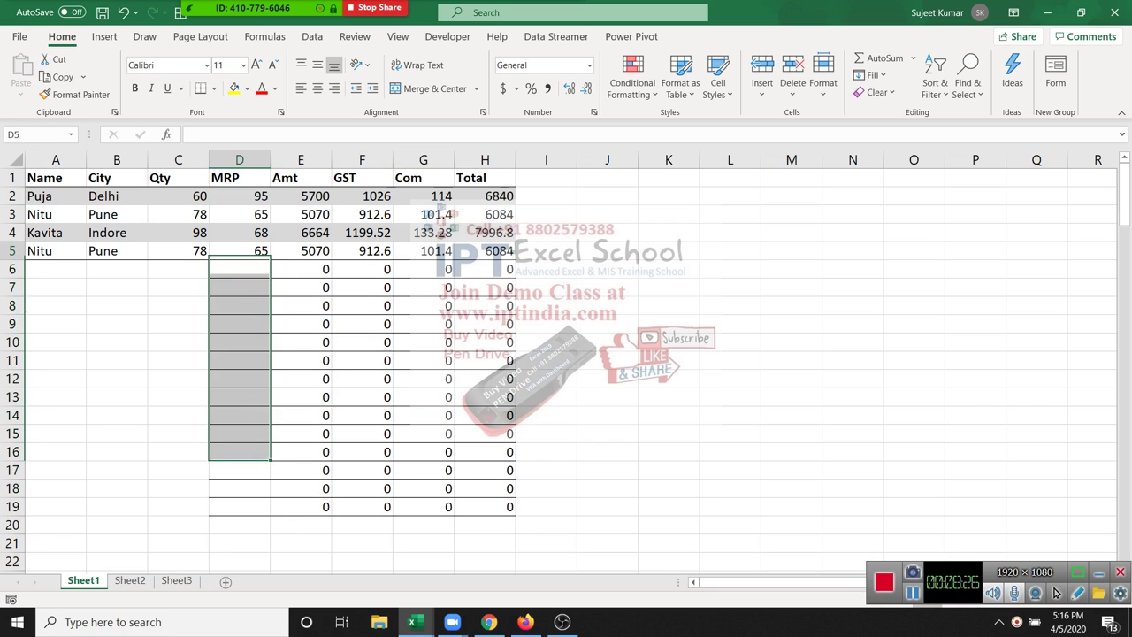
pyautogui.press('Up')
# Remove all cell borders from the whole sheet.
pyautogui.hotkey('ctrl', 'Home')
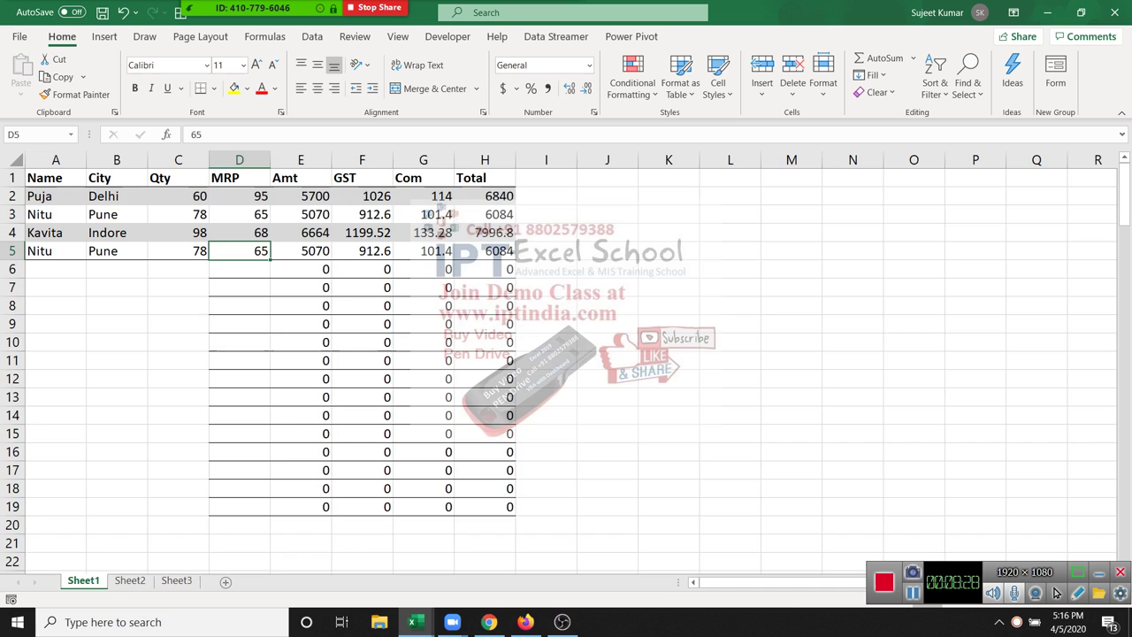
pyautogui.hotkey('ctrl', 'a')
pyautogui.hotkey('ctrl', 'a')
pyautogui.hotkey('alt', 'h')
pyautogui.press('b')
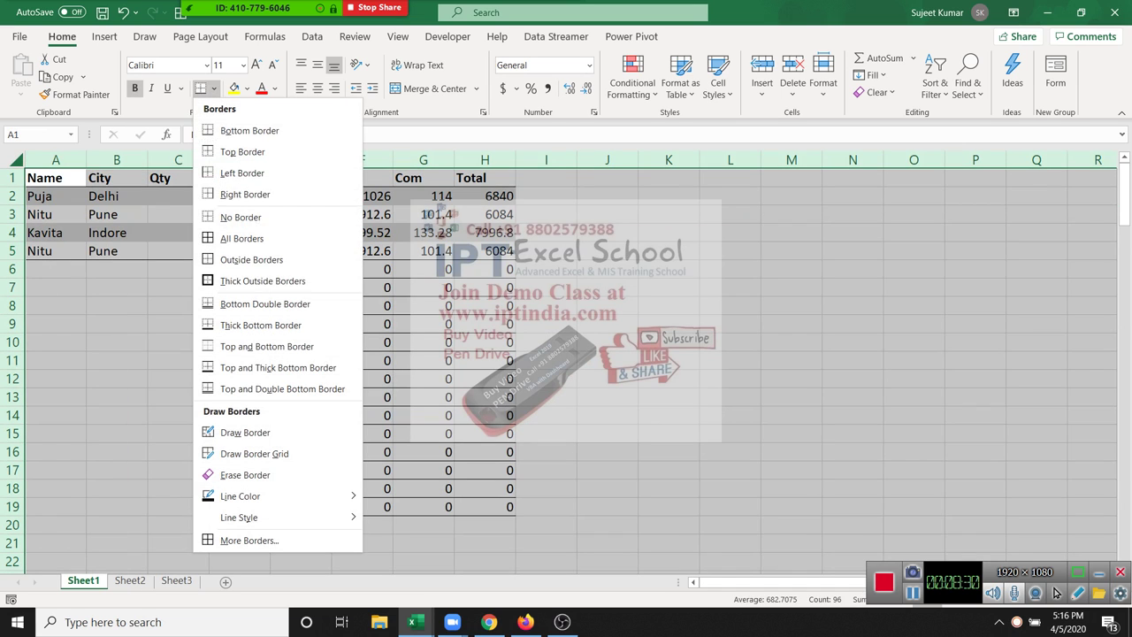
pyautogui.press('n')
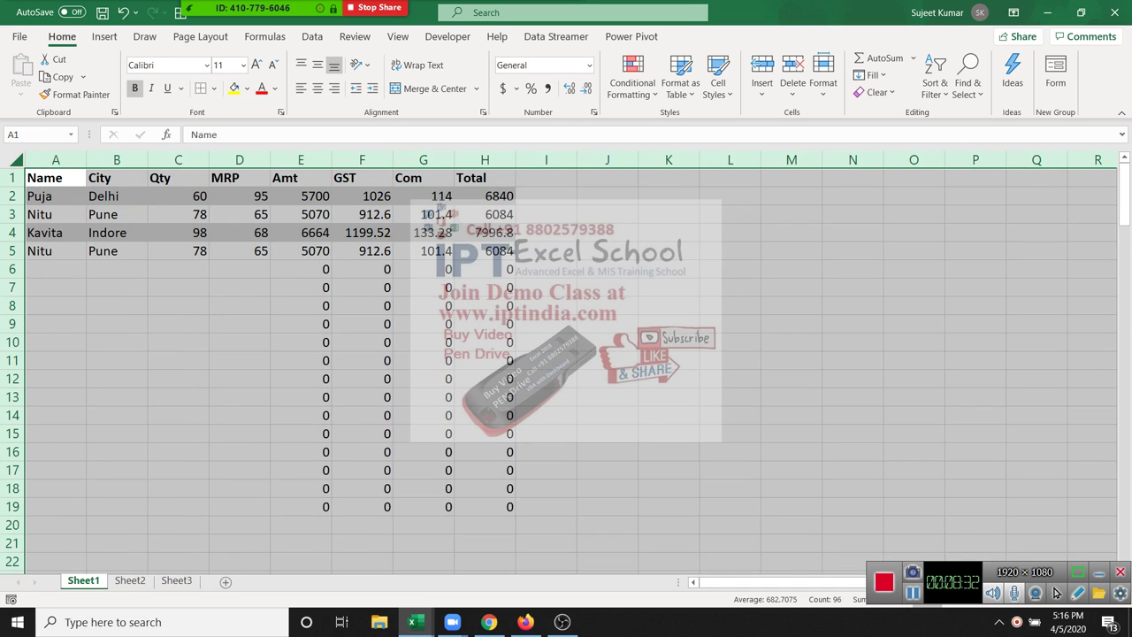
pyautogui.press('Right')
pyautogui.press('Right')
pyautogui.press('Right')
pyautogui.press('Down')
pyautogui.press('Down')
pyautogui.press('Down')
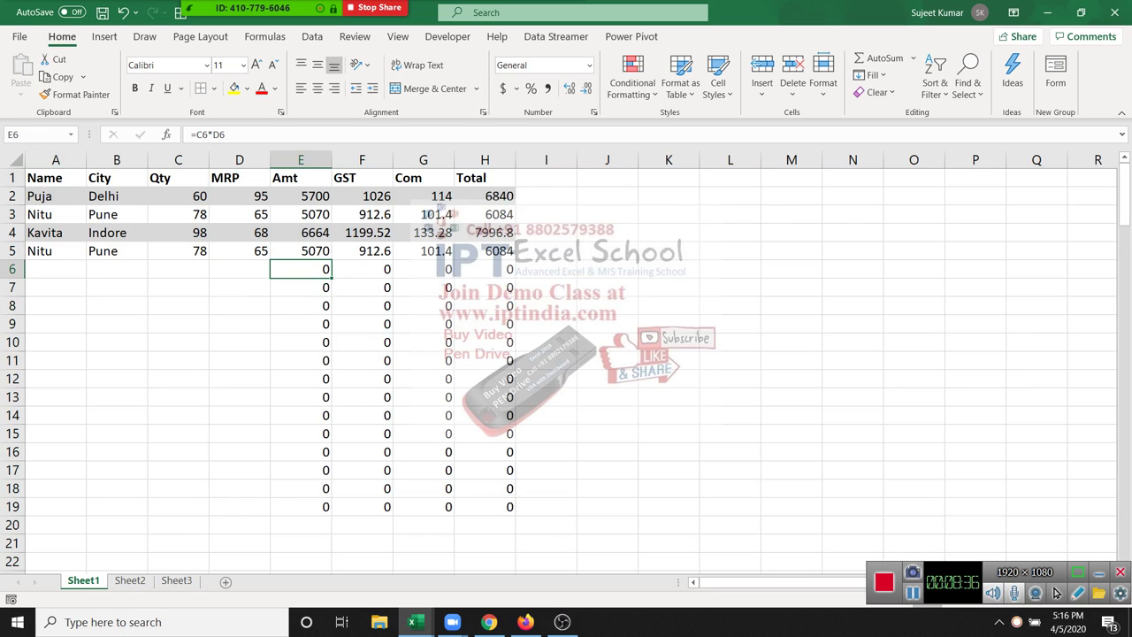
# Rewrite E6's Amt formula as =IF(C6=0,"",C6*D6).
pyautogui.press('F2')
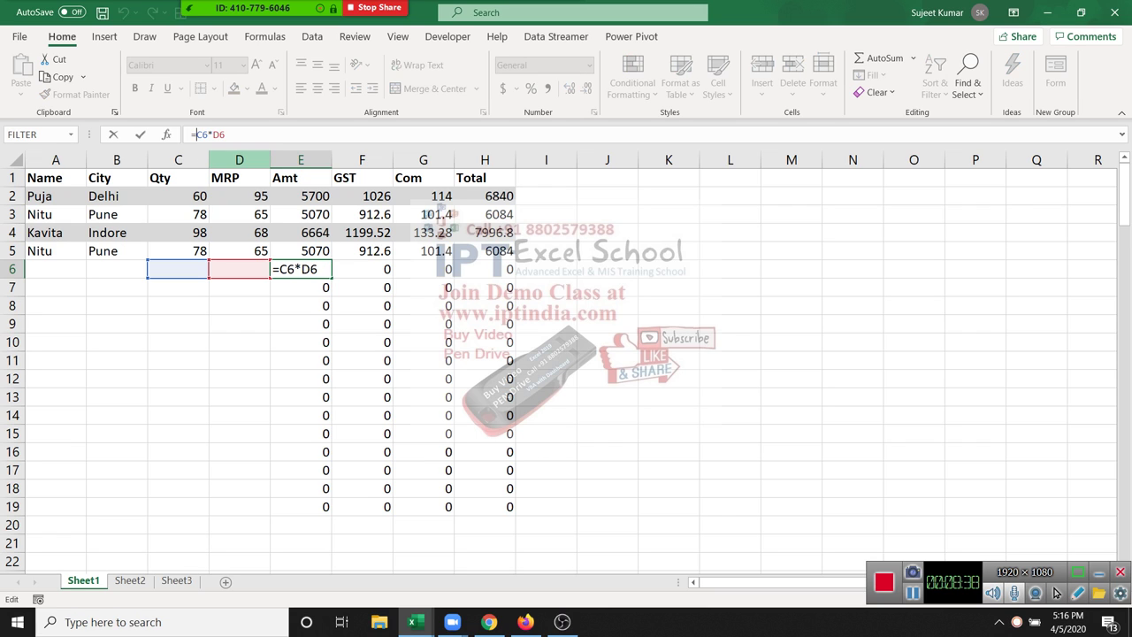
pyautogui.press('Home')
pyautogui.press('Right')
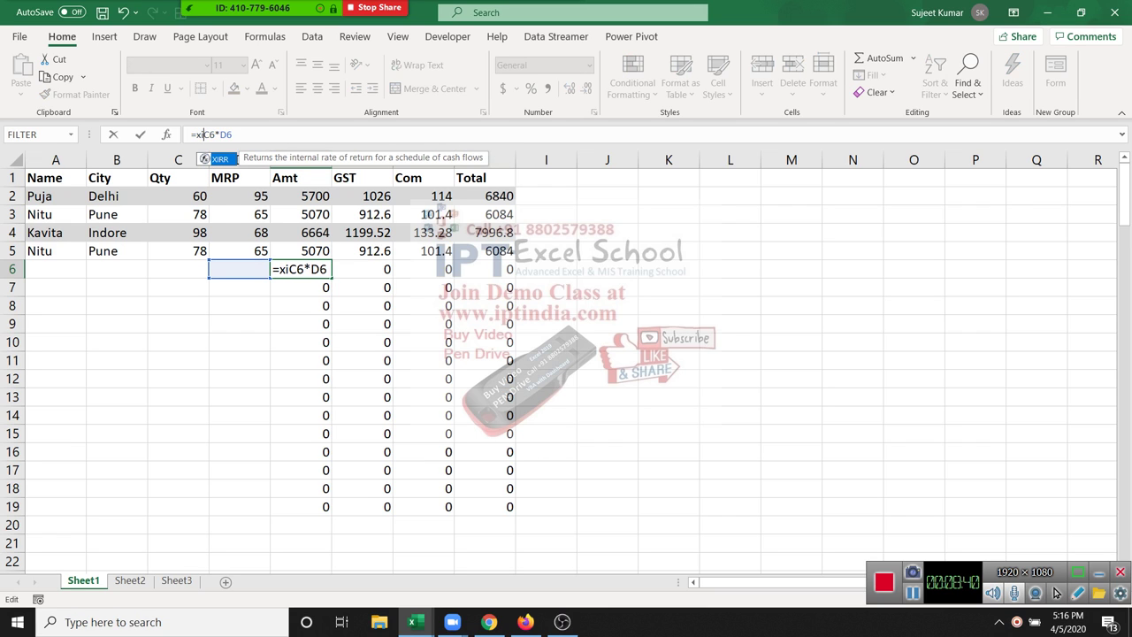
pyautogui.press('Escape')
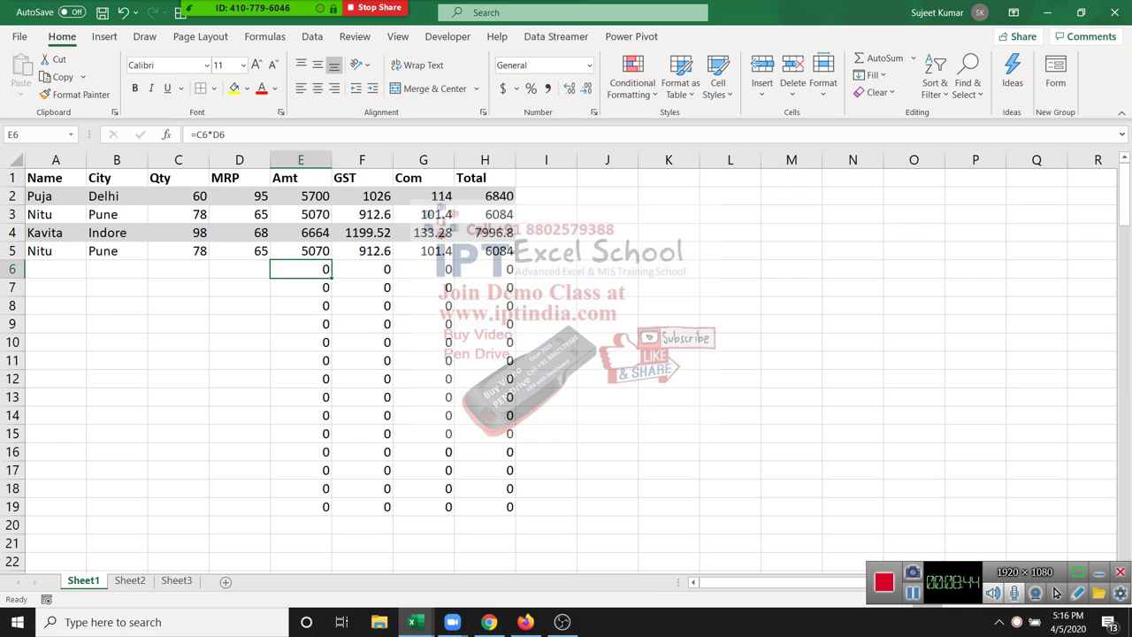
pyautogui.click(194, 134)
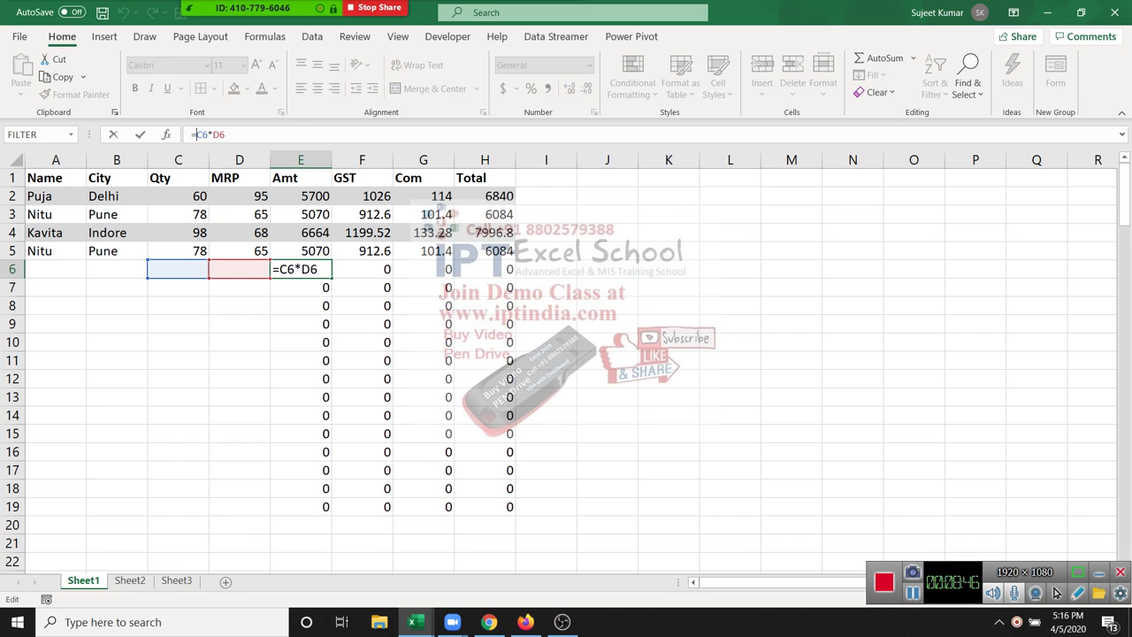
pyautogui.write('IF')
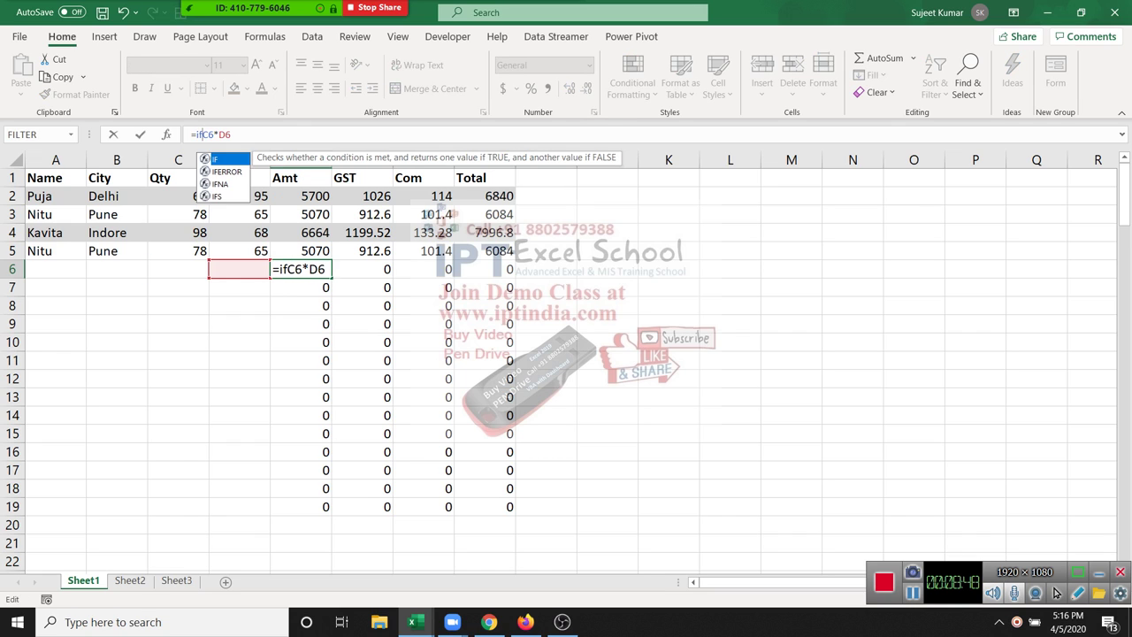
pyautogui.write('(')
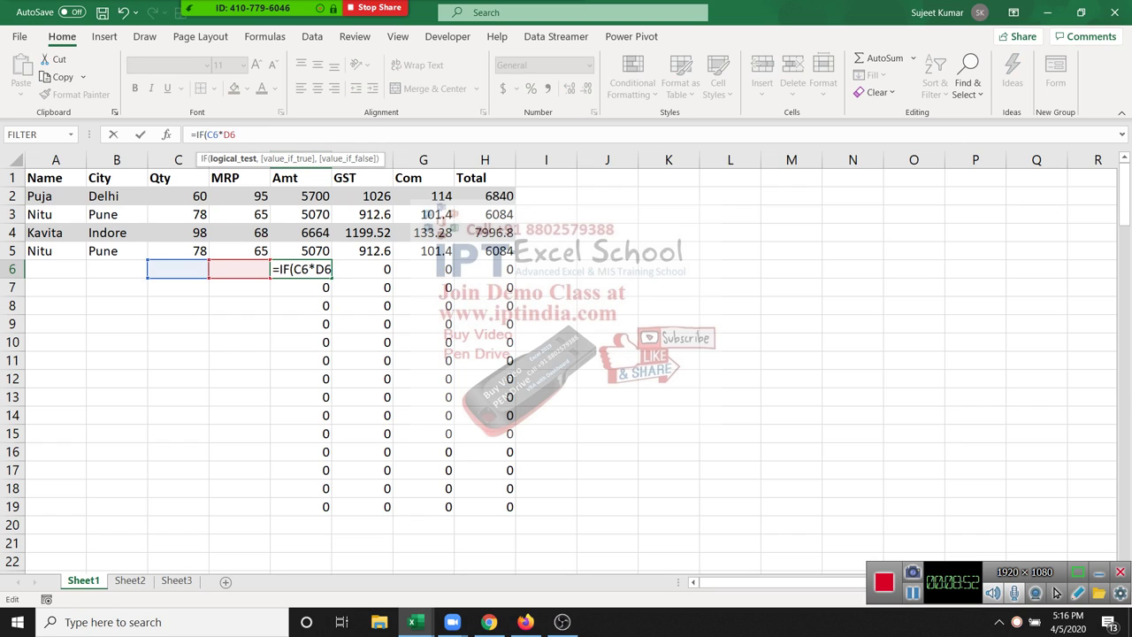
pyautogui.click(178, 269)
pyautogui.write('=')
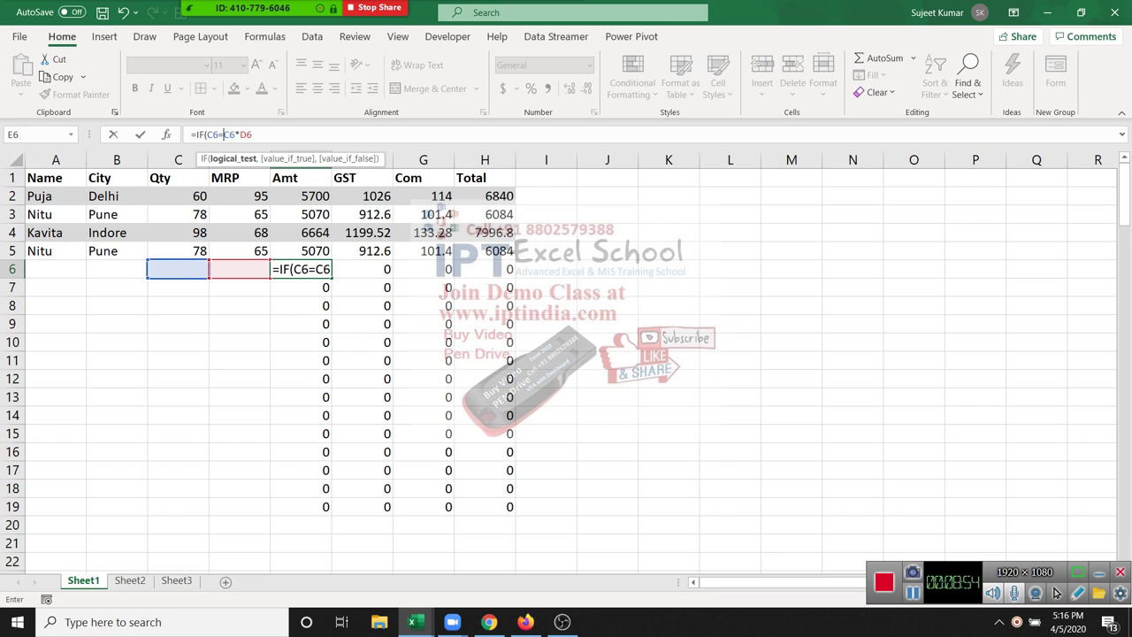
pyautogui.write('0,')
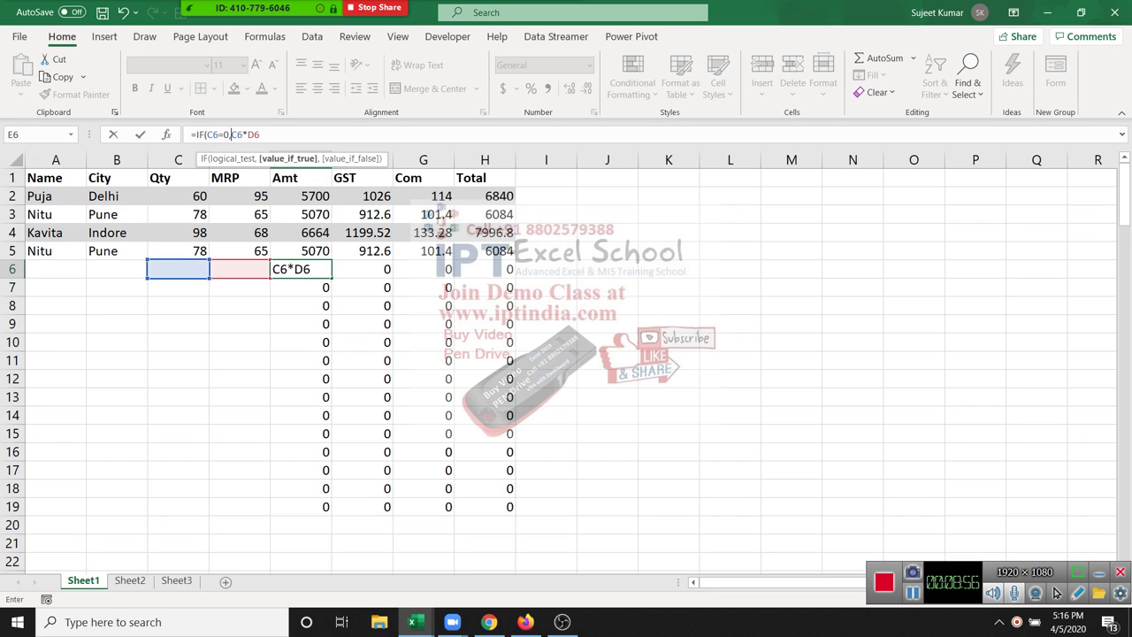
pyautogui.write('""')
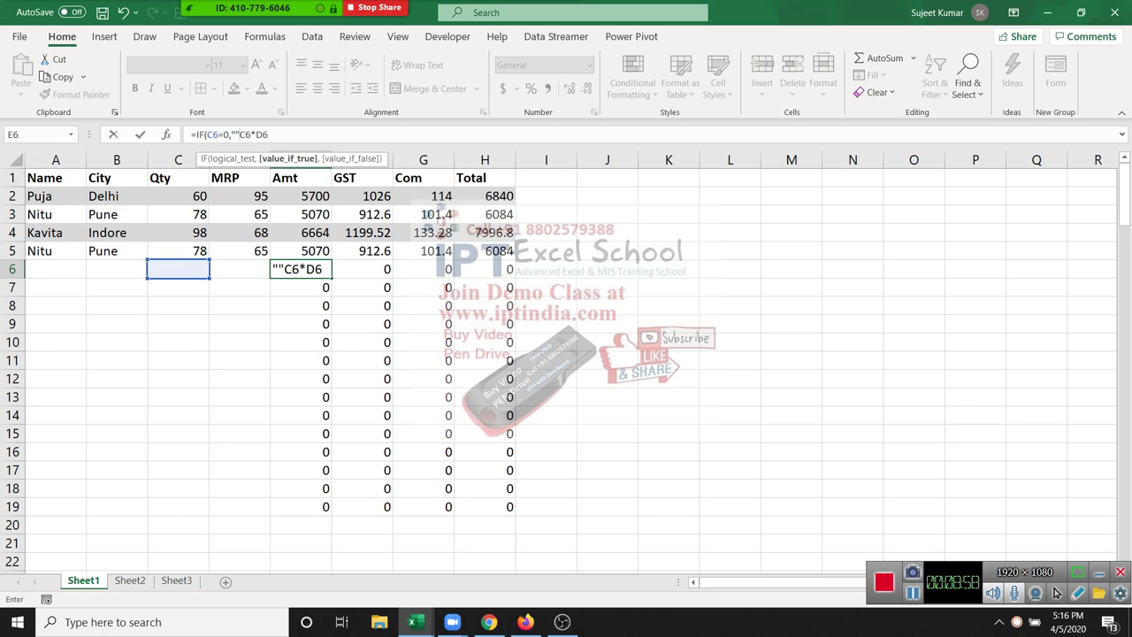
pyautogui.write(',')
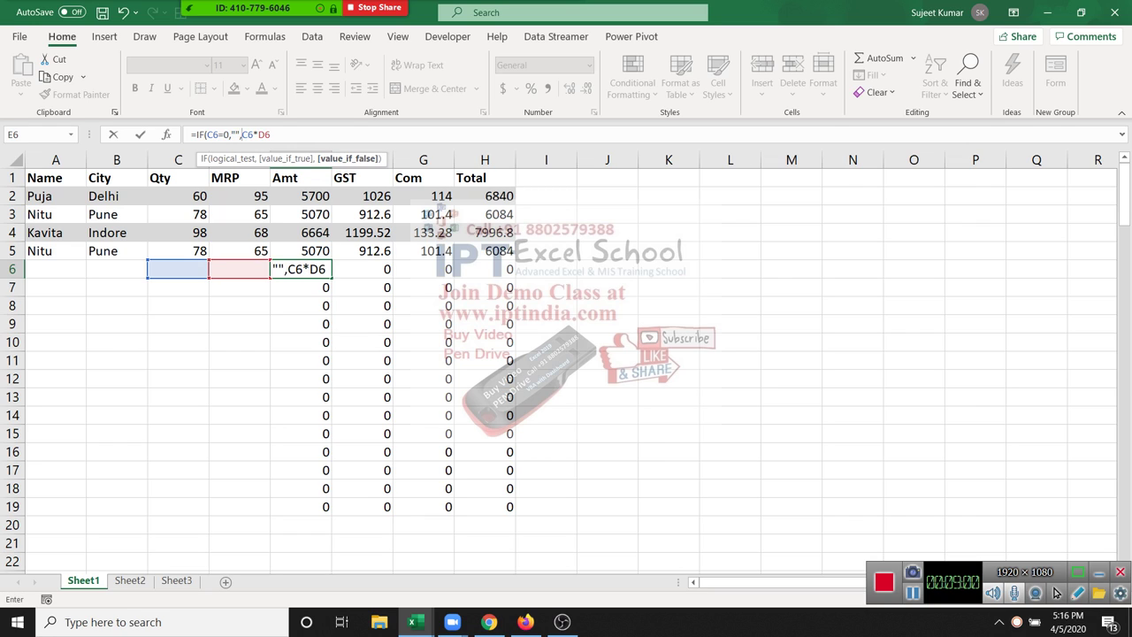
pyautogui.press('F2')
pyautogui.write(')')
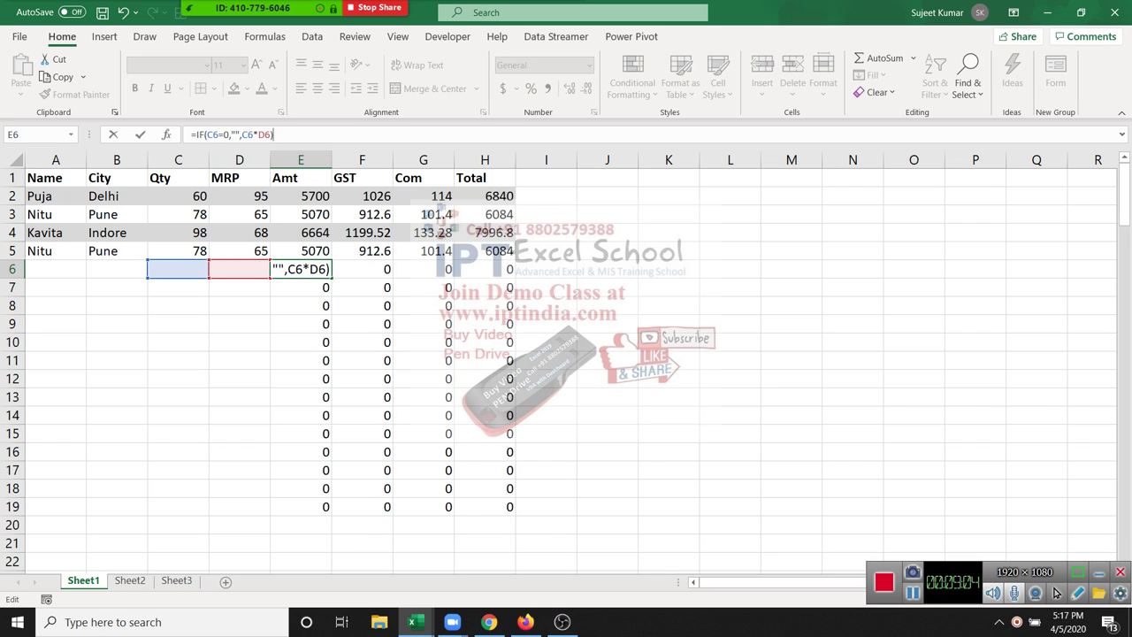
pyautogui.press('Home')
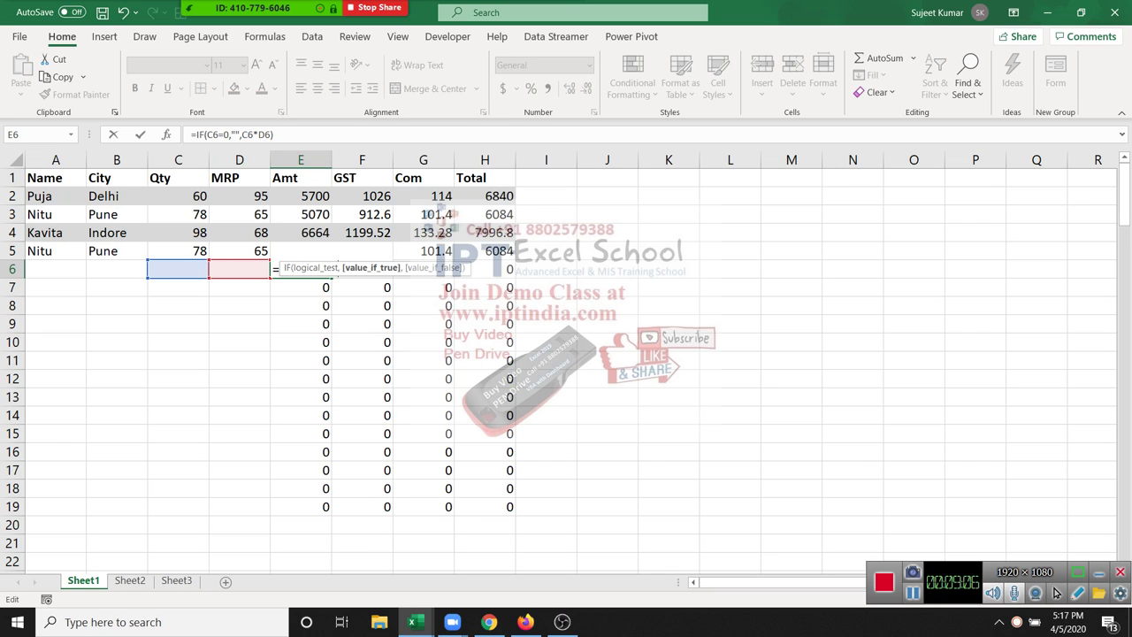
pyautogui.click(198, 135)
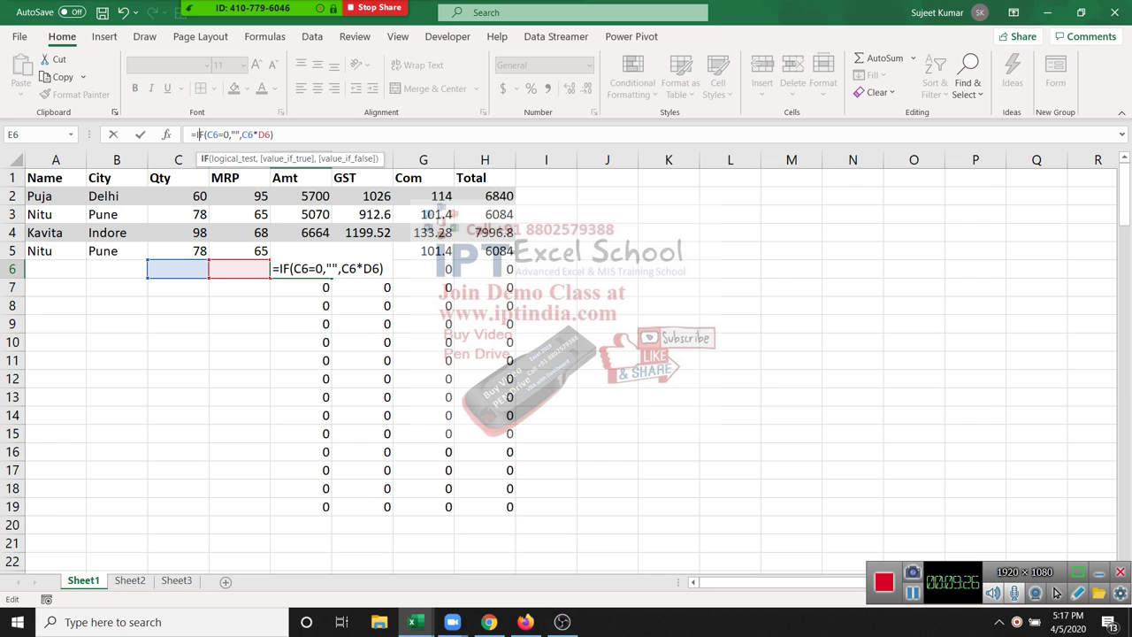
pyautogui.click(330, 269)
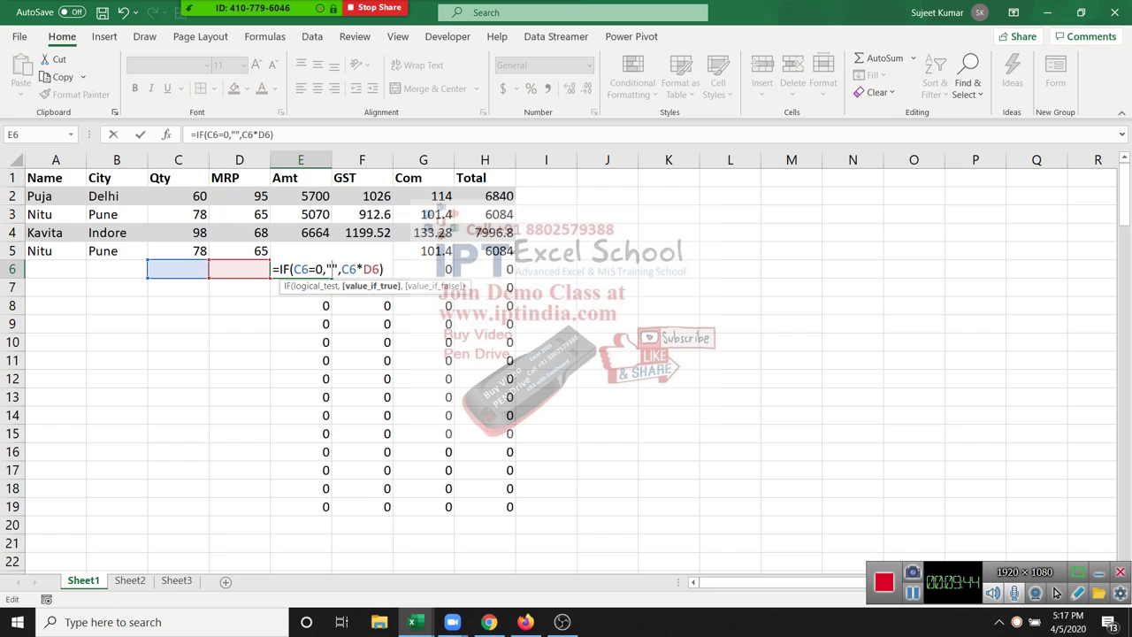
pyautogui.press('Return')
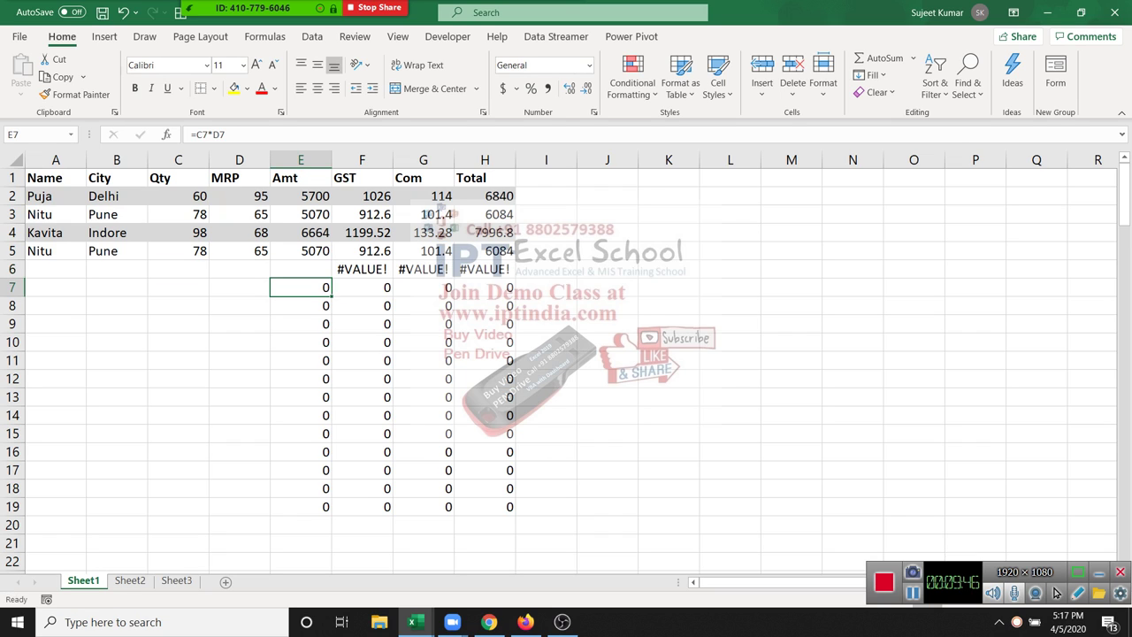
# Fill the Amt formula down from E6 to E19.
pyautogui.press('Up')
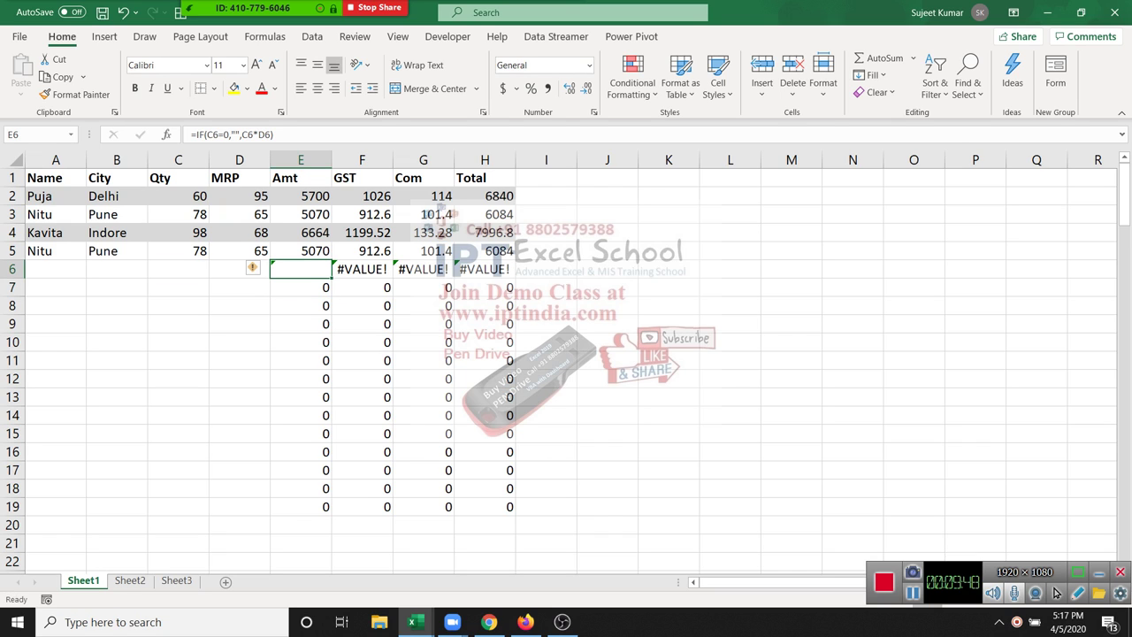
pyautogui.doubleClick(332, 278)
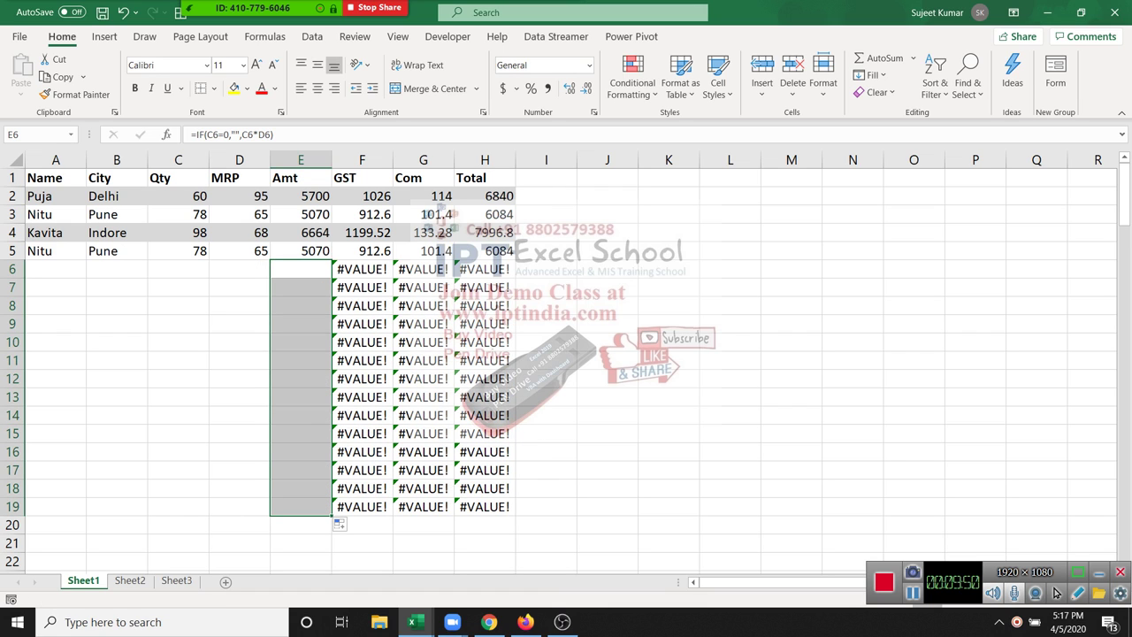
pyautogui.click(362, 269)
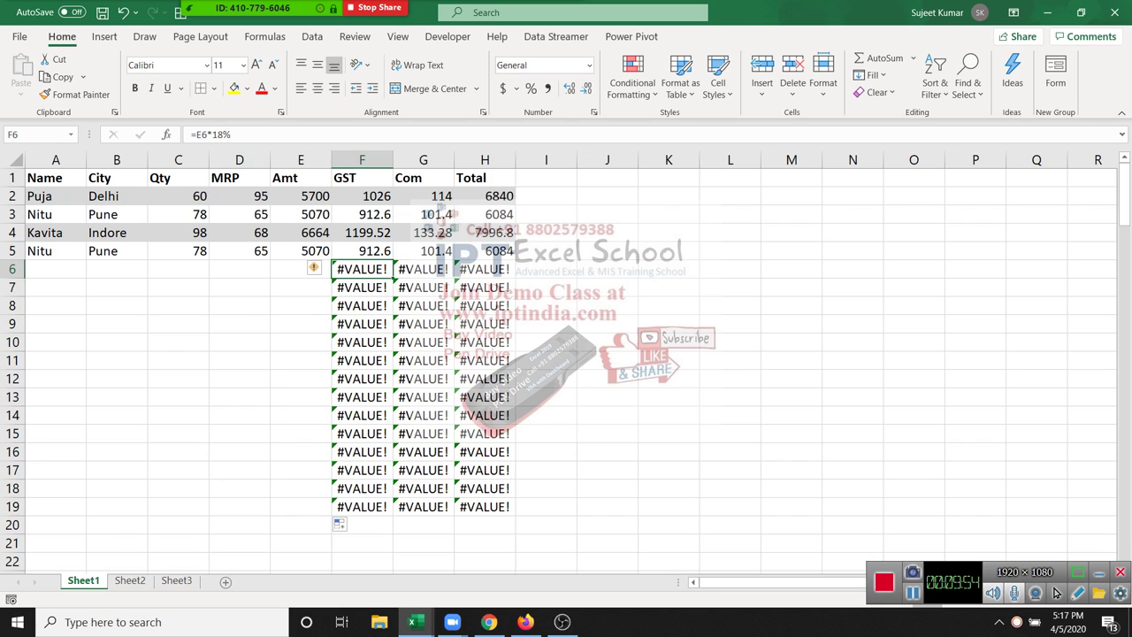
# Wrap F6's GST formula as =IF(C6=0,"",E6*18%).
pyautogui.press('F2')
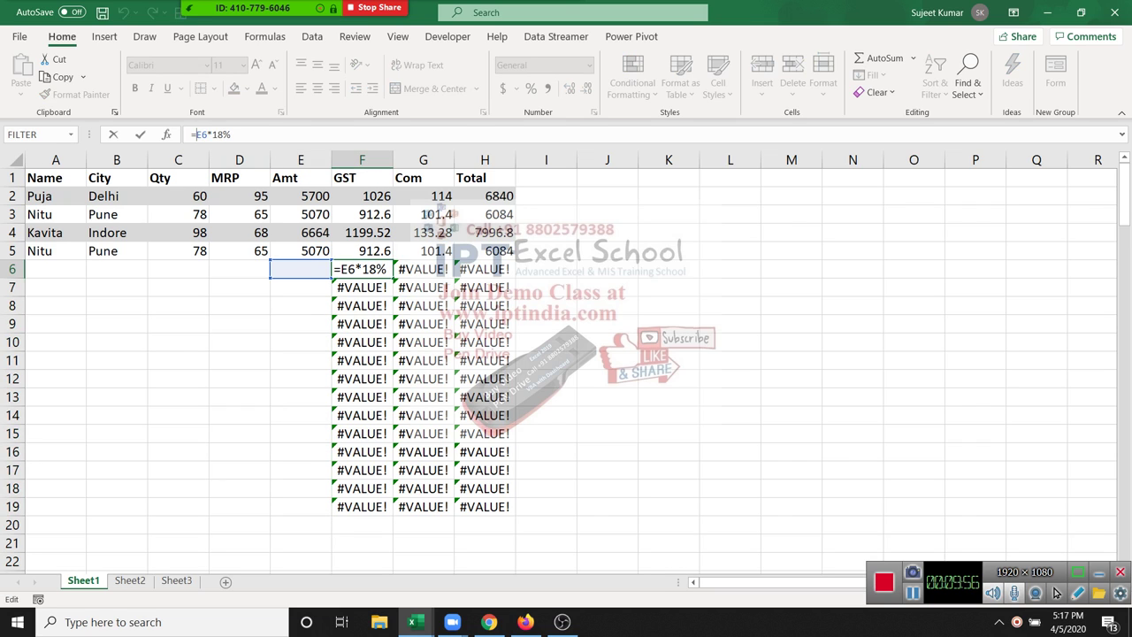
pyautogui.write('if')
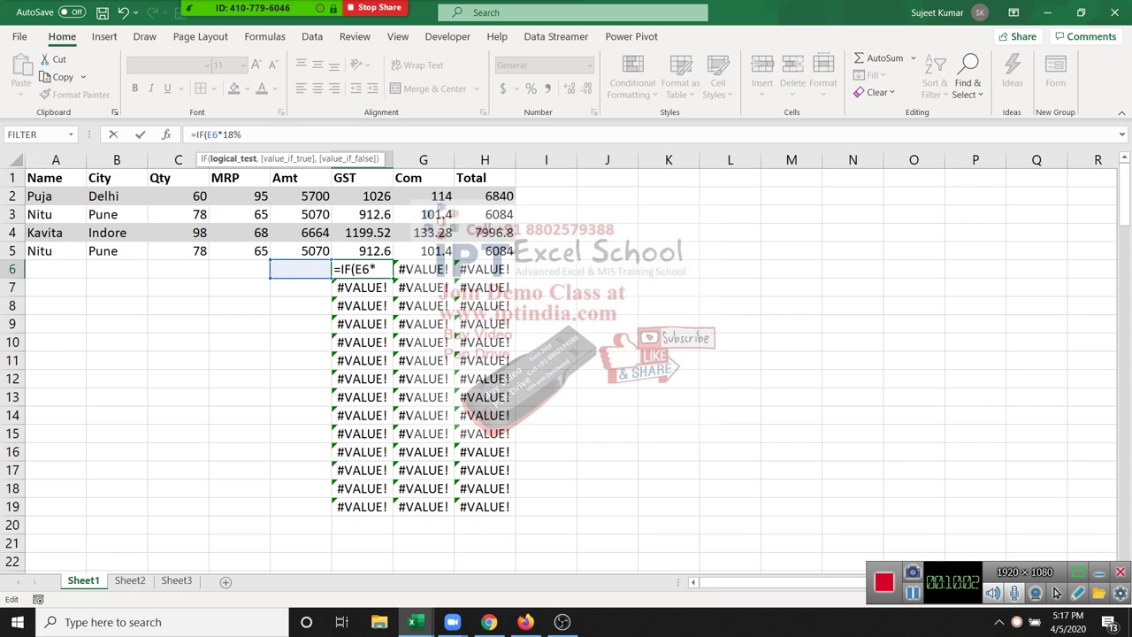
pyautogui.click(178, 269)
pyautogui.write('=0')
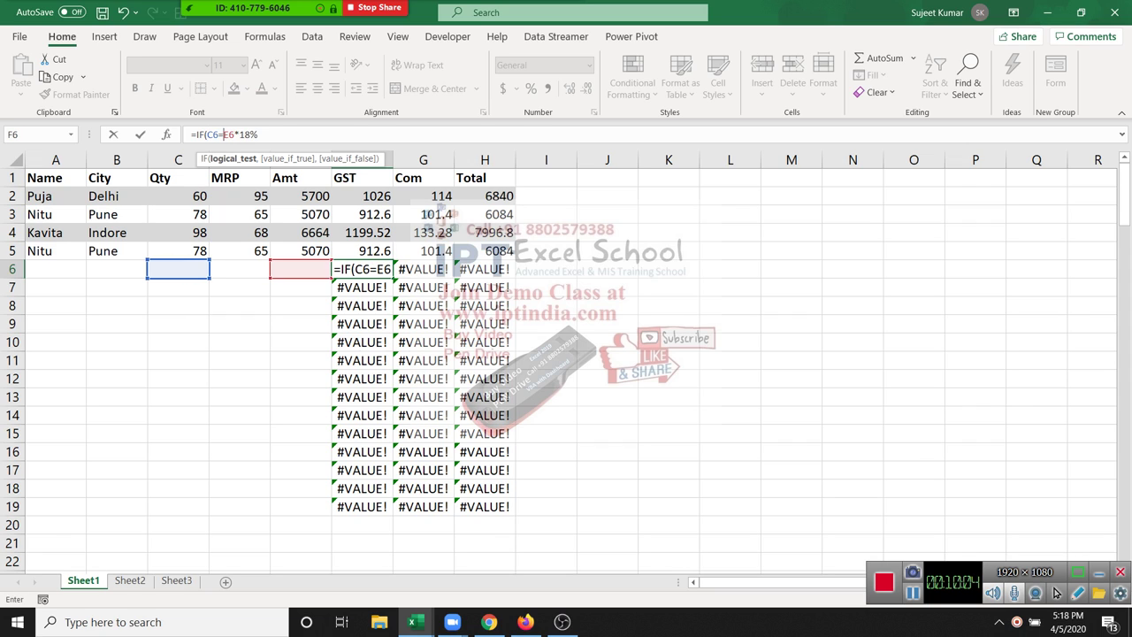
pyautogui.write(',""')
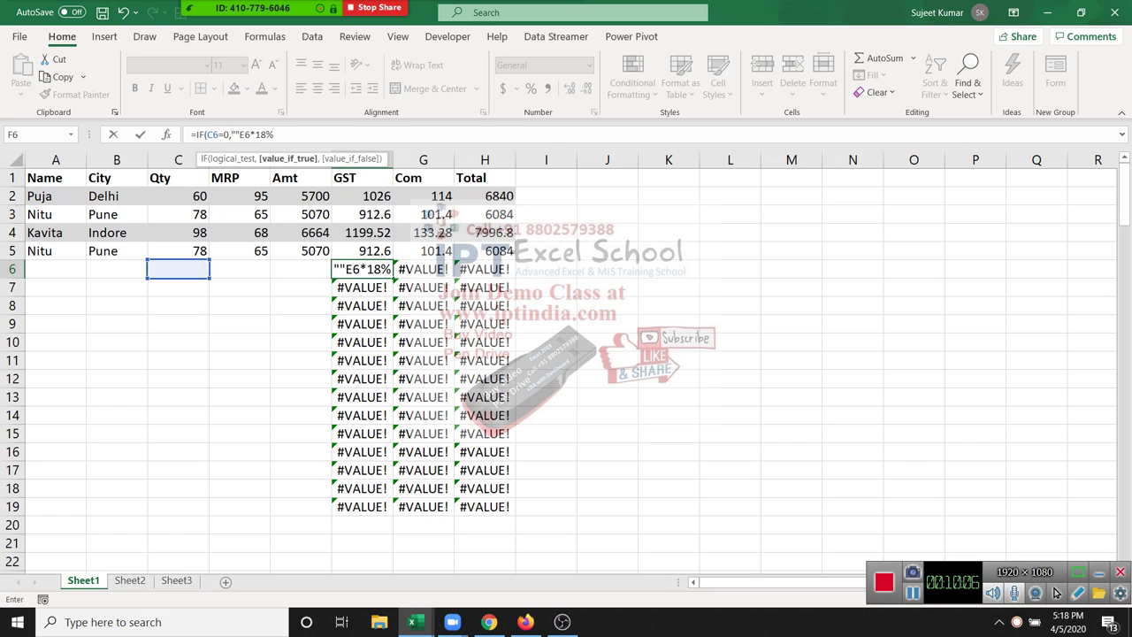
pyautogui.write(',')
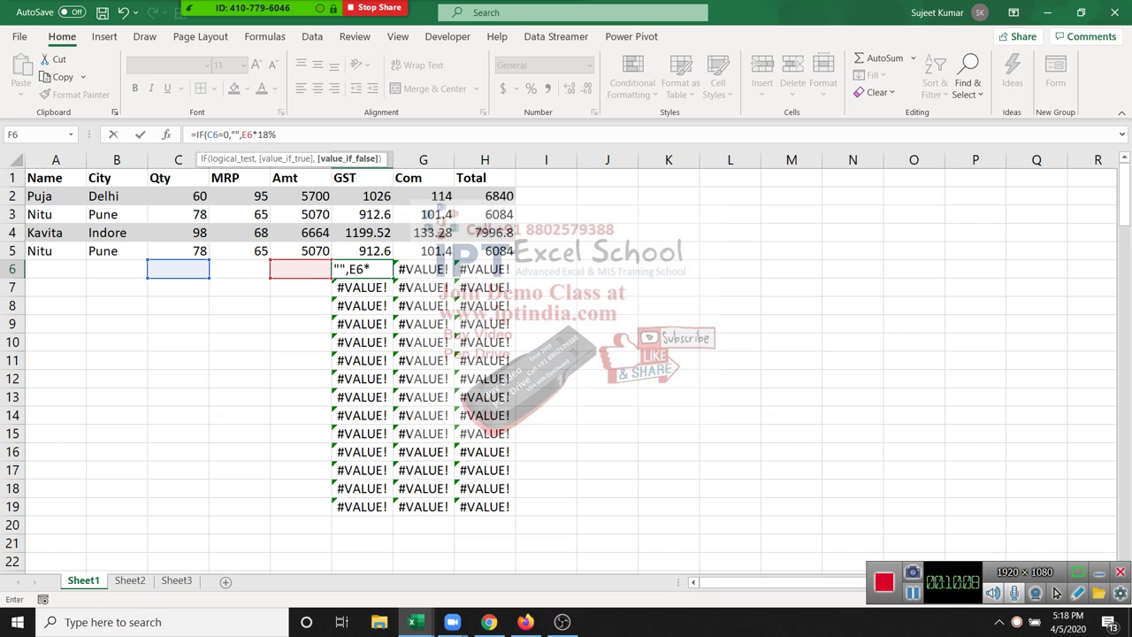
pyautogui.press('F2')
pyautogui.write(')')
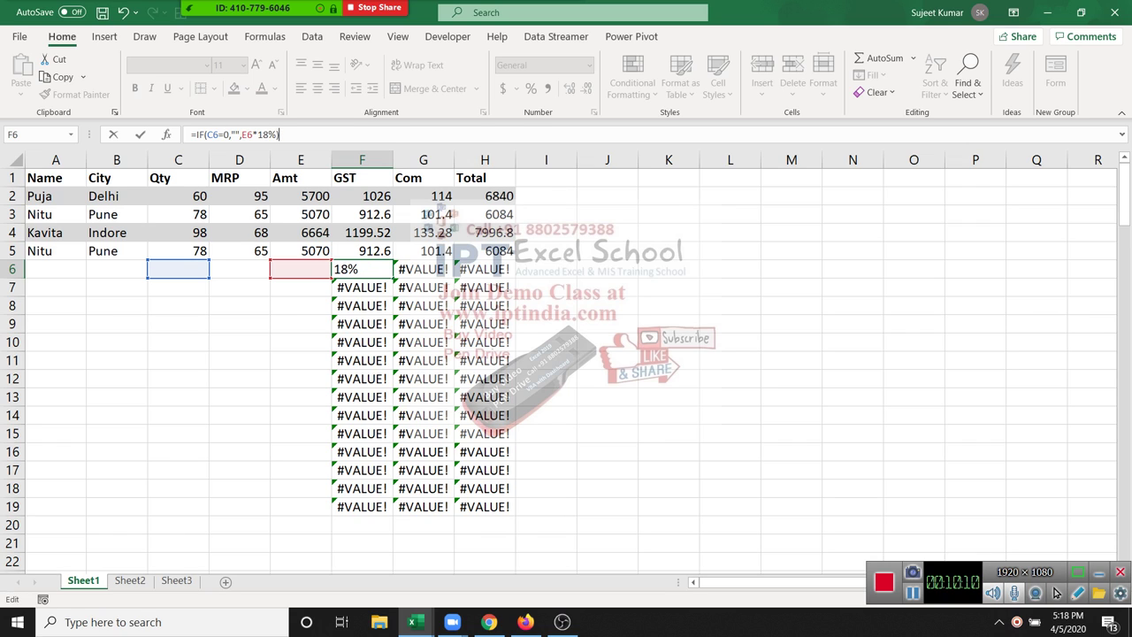
# Check the GST formula's arguments, confirm it, and fill it down to F19.
pyautogui.doubleClick(212, 134)
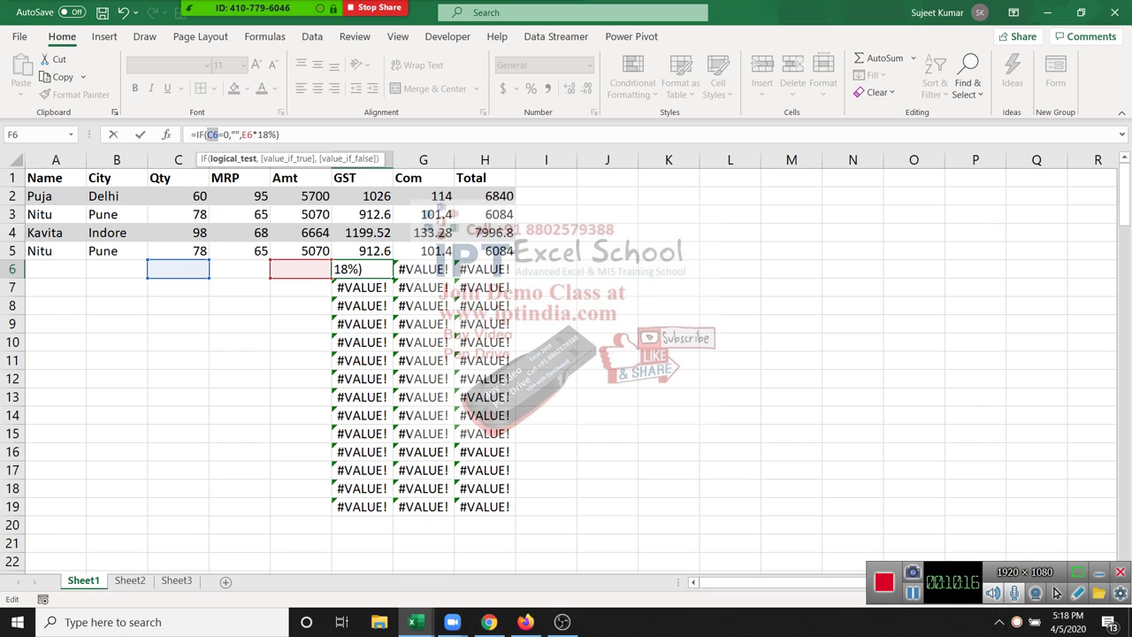
pyautogui.doubleClick(233, 135)
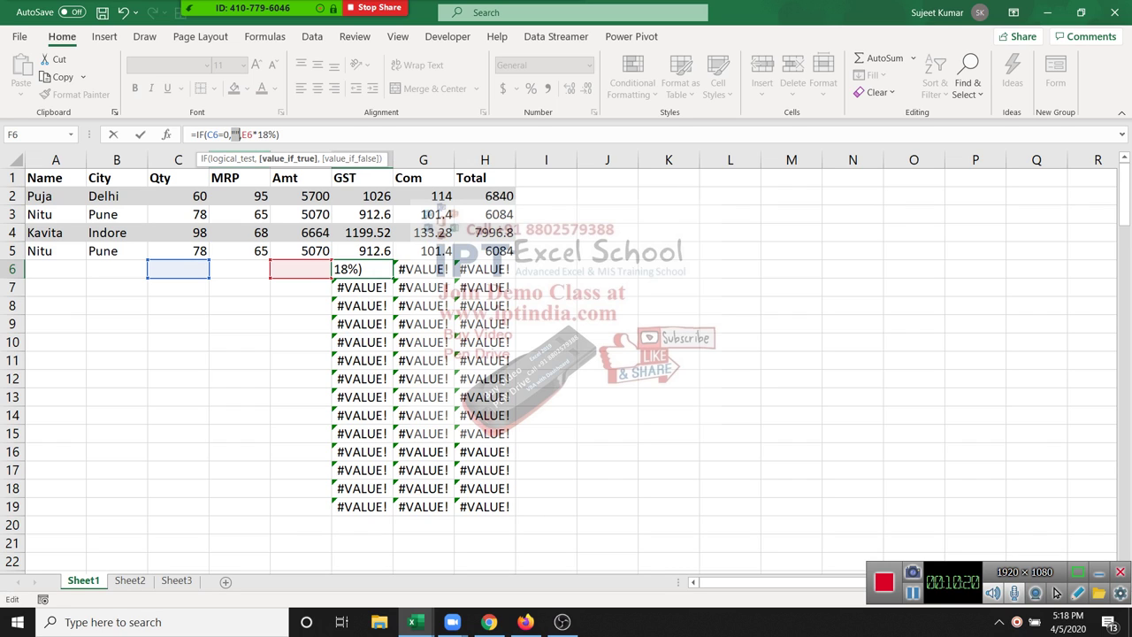
pyautogui.moveTo(191, 135); pyautogui.dragTo(282, 134)
pyautogui.click(219, 135)
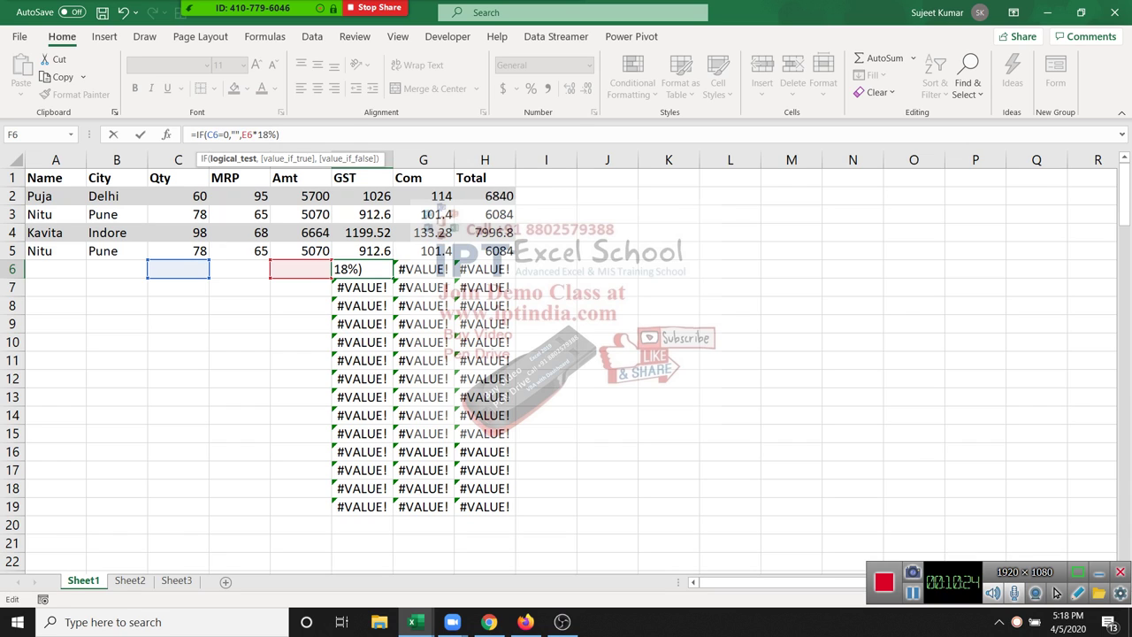
pyautogui.click(236, 134)
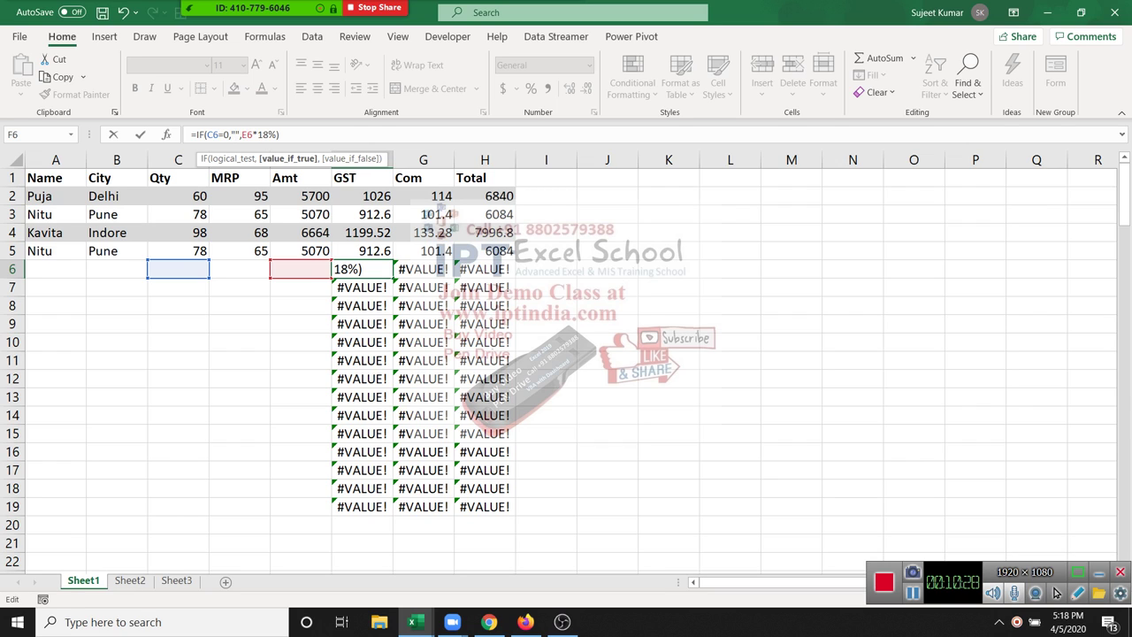
pyautogui.click(253, 135)
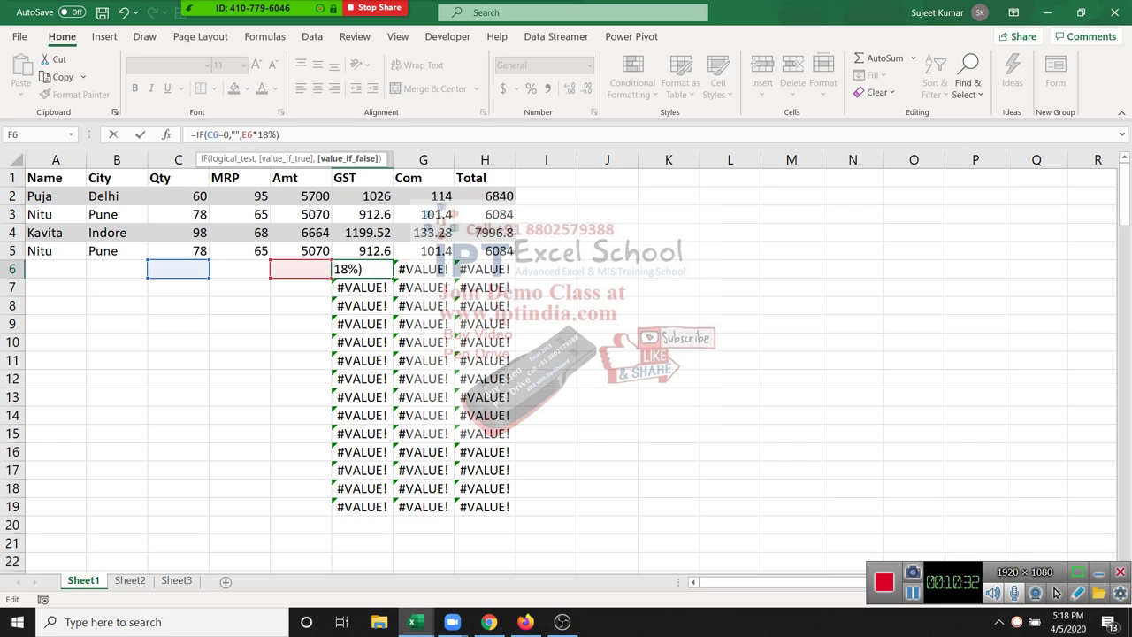
pyautogui.click(230, 135)
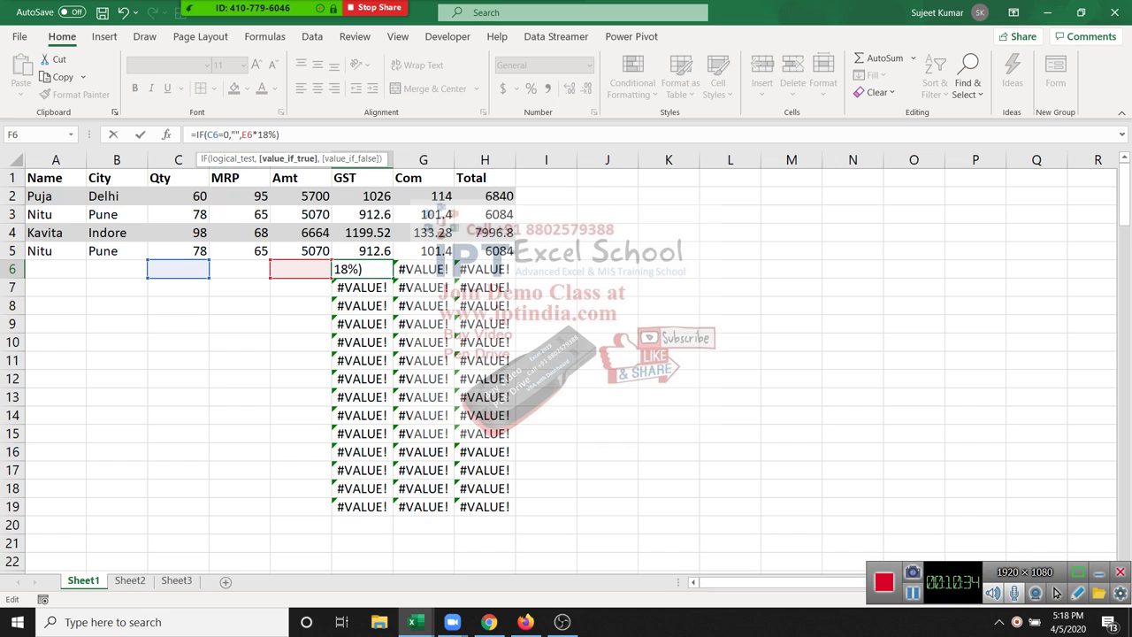
pyautogui.click(253, 134)
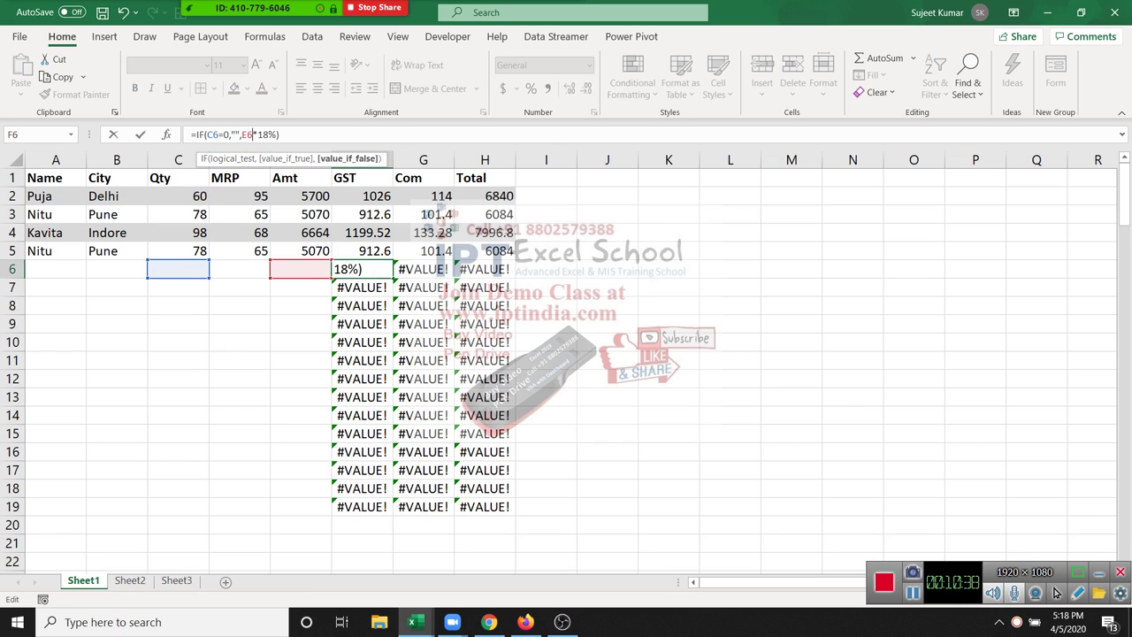
pyautogui.hotkey('ctrl', 'Return')
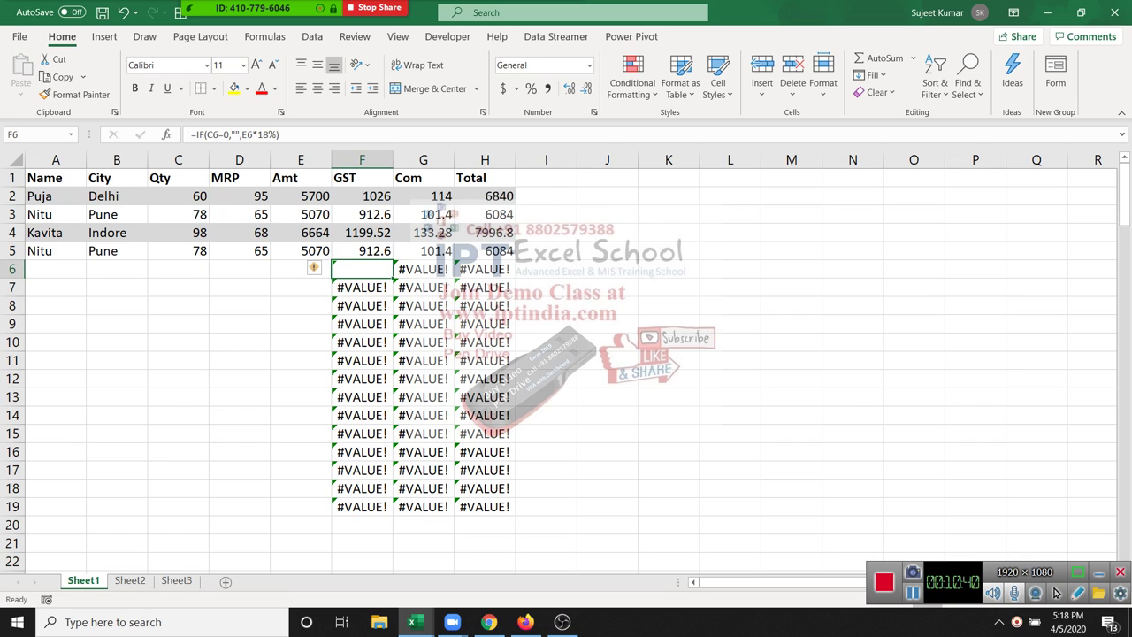
pyautogui.doubleClick(393, 278)
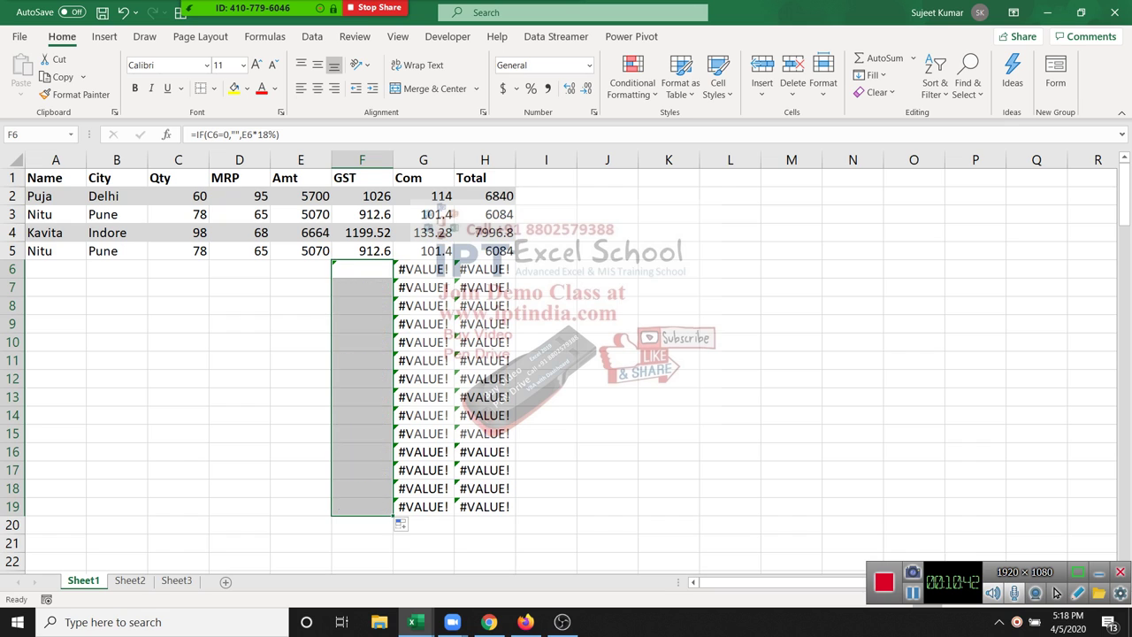
# Change G6's Com formula to =IF(C6=0,"",E6*2%).
pyautogui.click(422, 269)
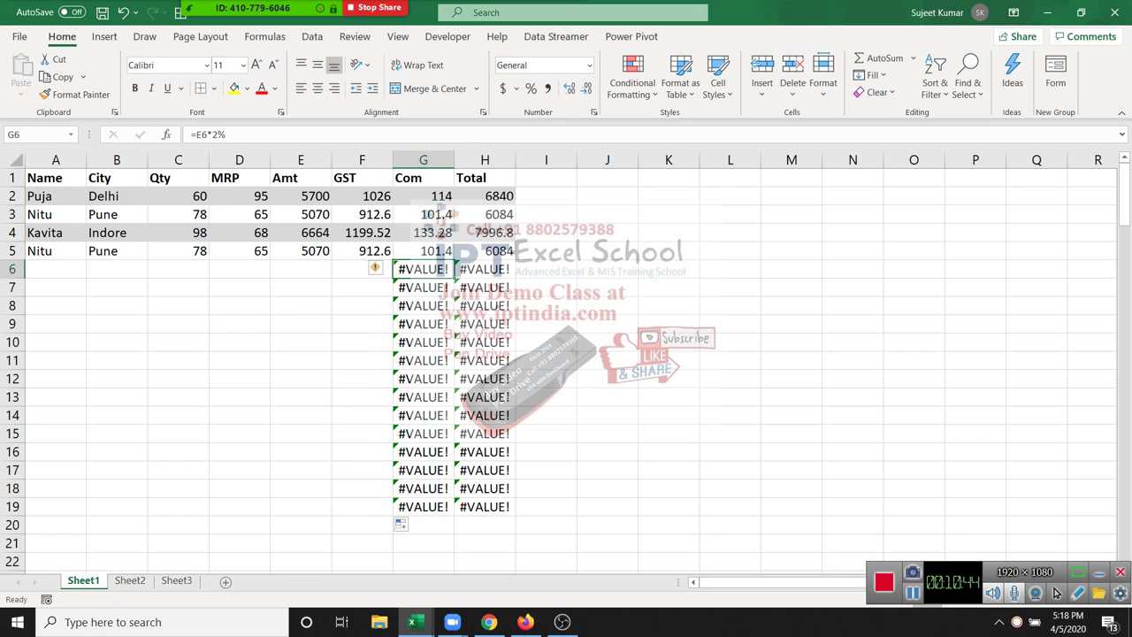
pyautogui.click(196, 135)
pyautogui.write('if')
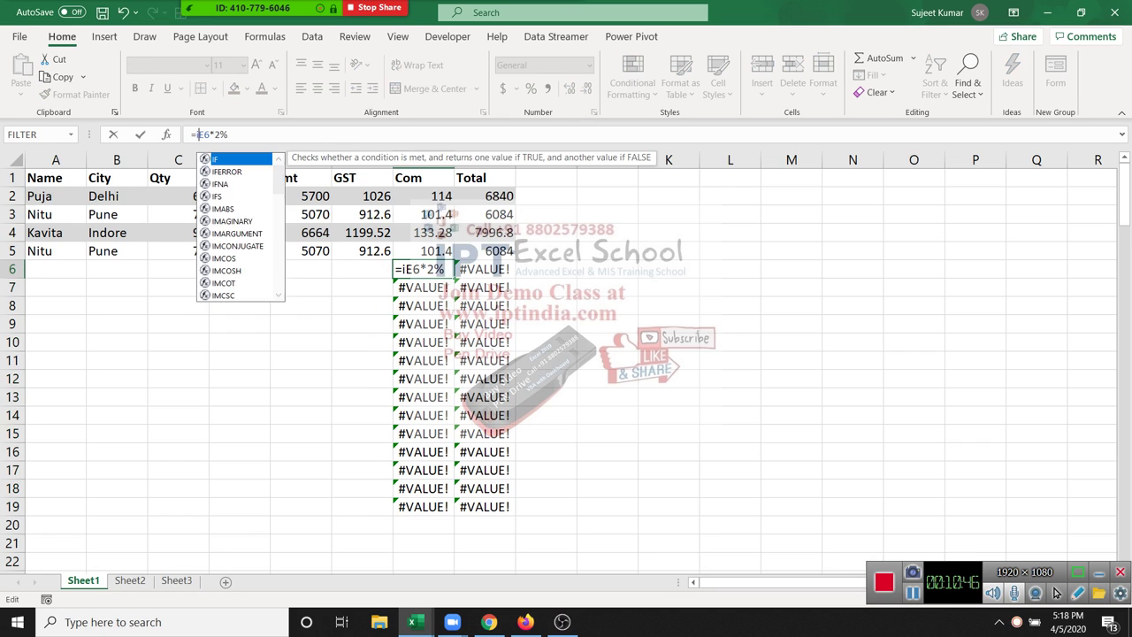
pyautogui.press('Tab')
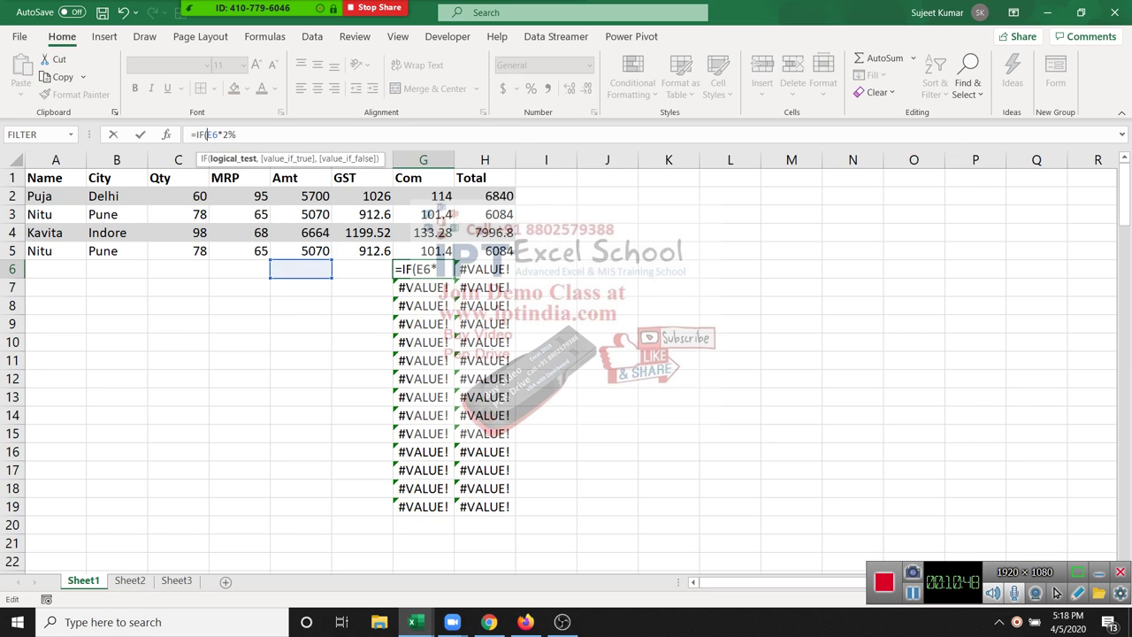
pyautogui.click(177, 269)
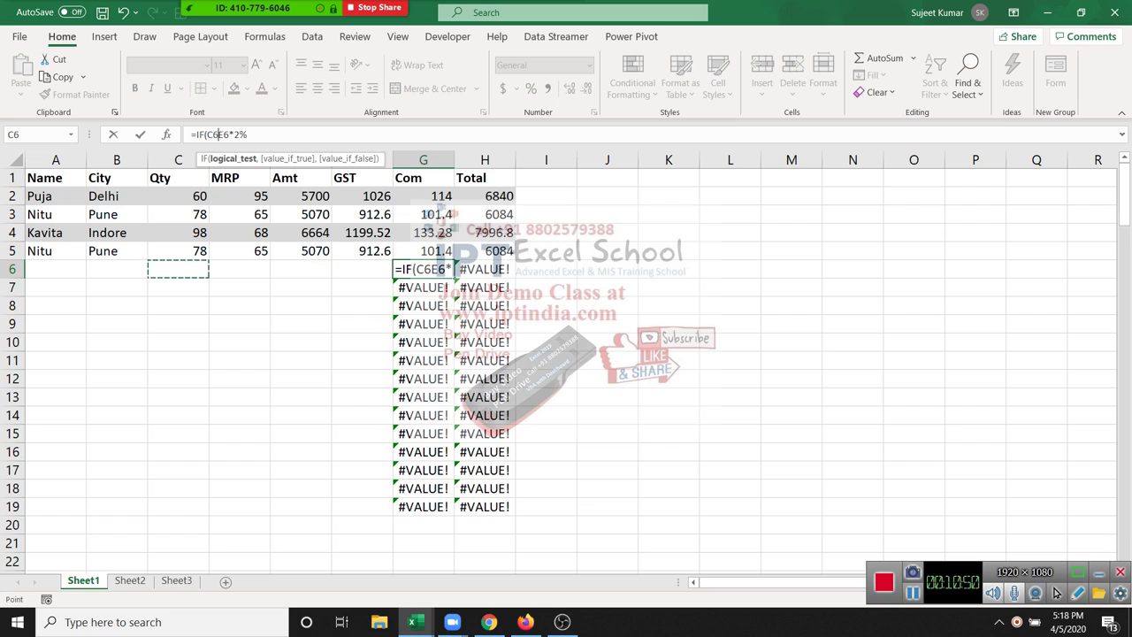
pyautogui.write('=0,')
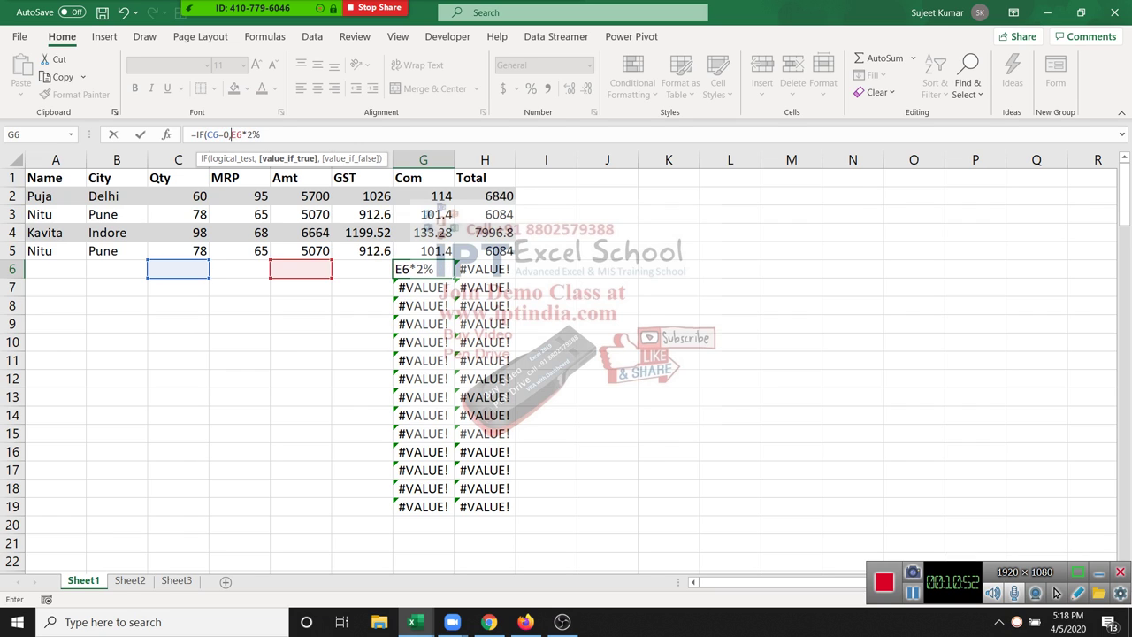
pyautogui.write('"",')
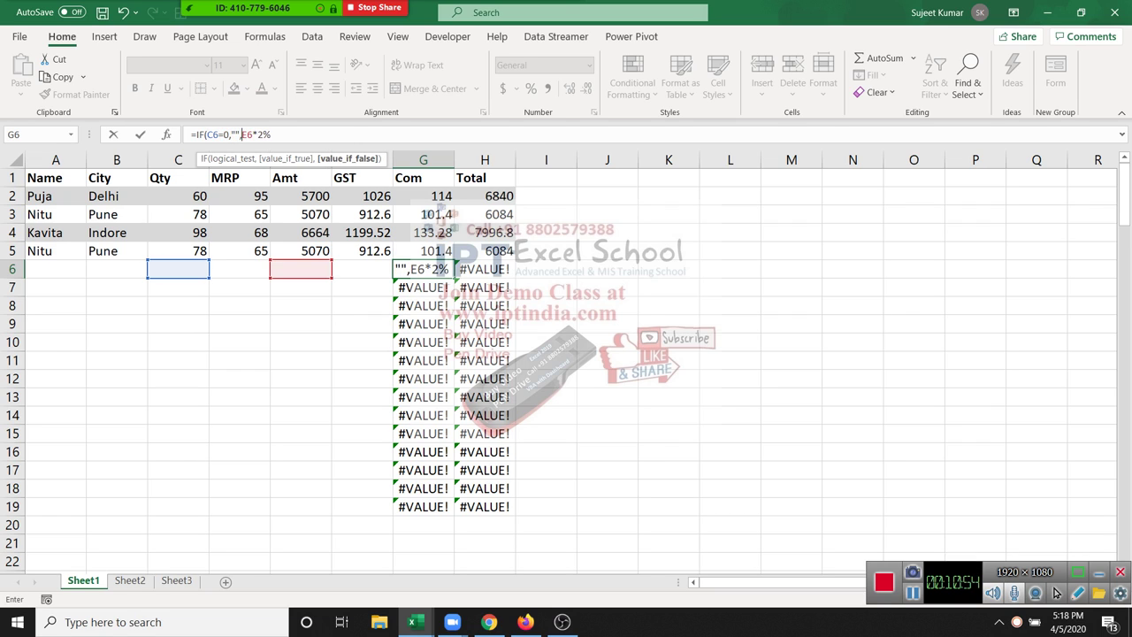
pyautogui.press('Return')
# Change H6's Total formula to =IF(C6=0,"",SUM(E6:G6)).
pyautogui.press('Up')
pyautogui.press('Right')
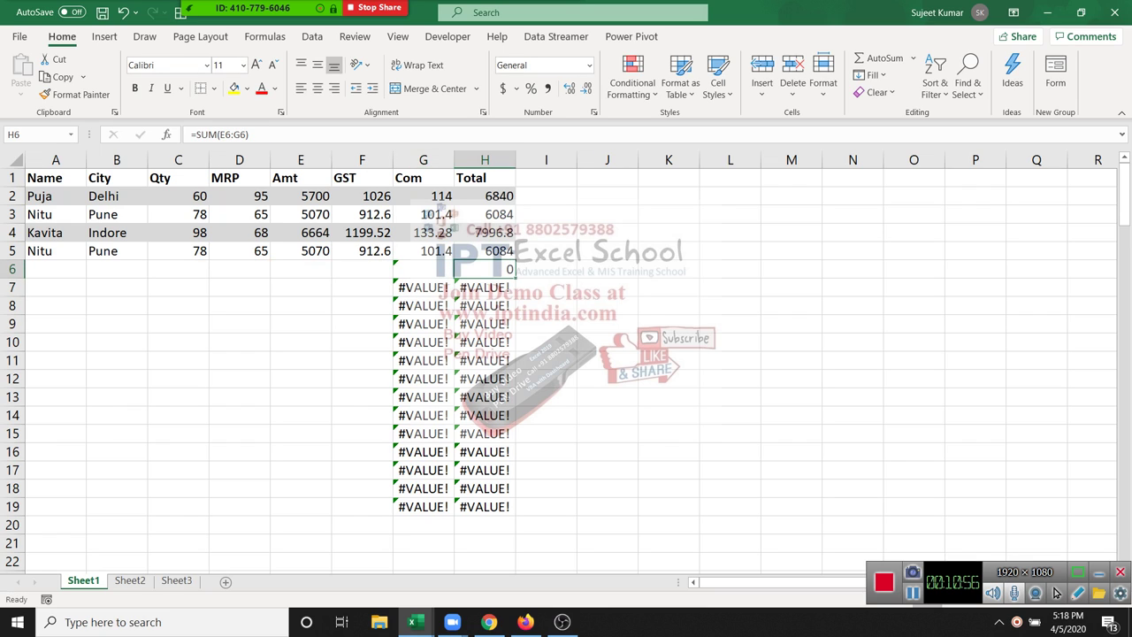
pyautogui.press('F2')
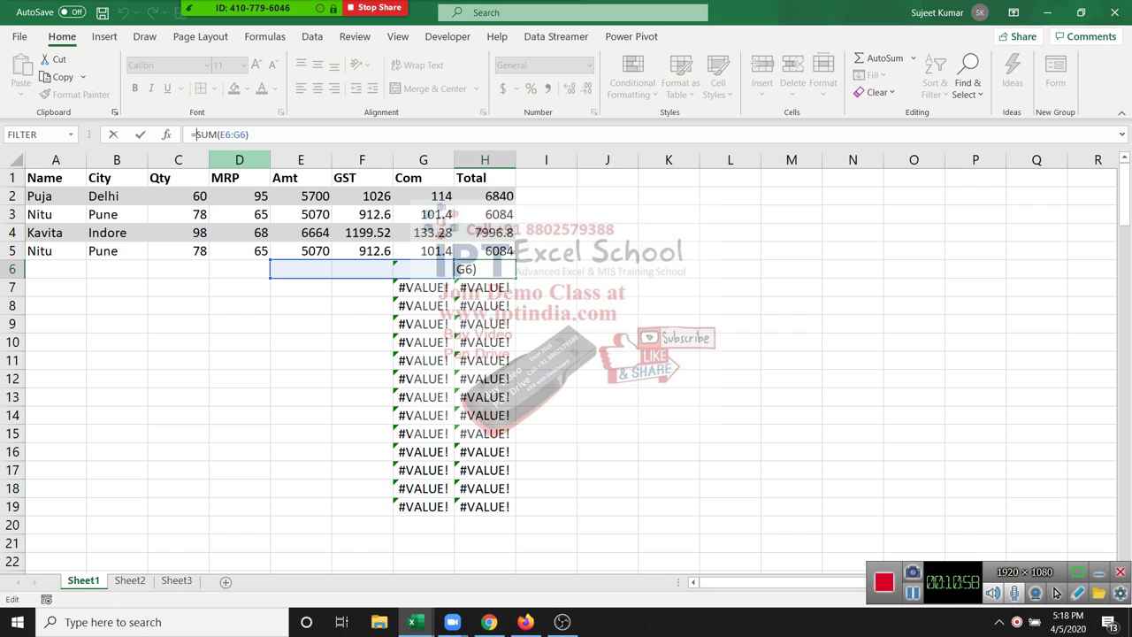
pyautogui.press('Home')
pyautogui.press('Right')
pyautogui.write('IF(')
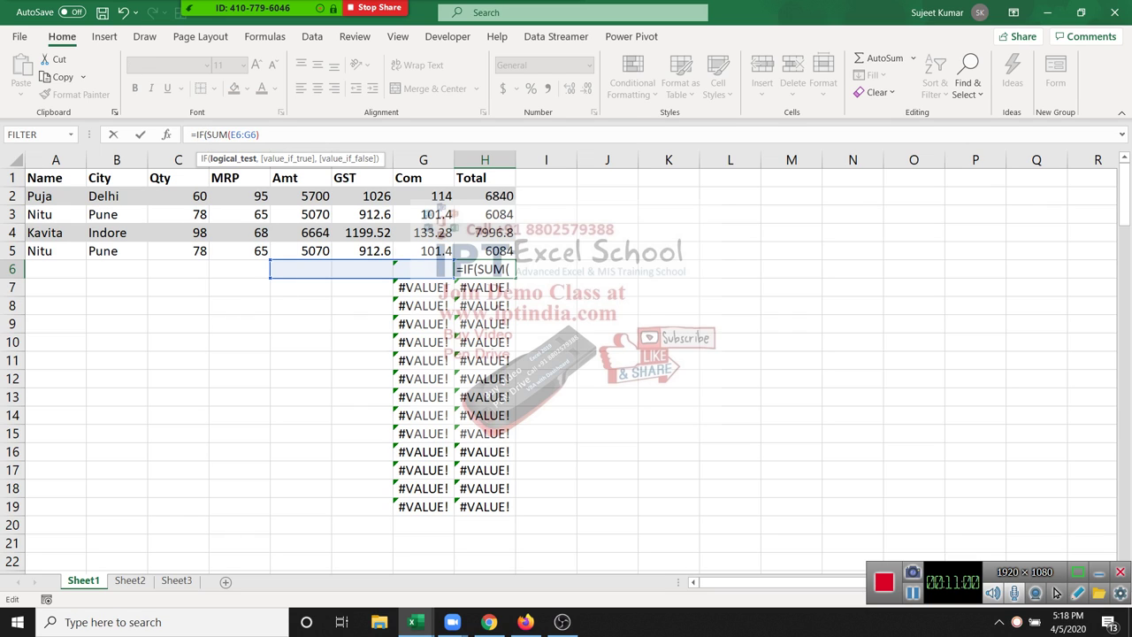
pyautogui.press('Left')
pyautogui.press('Left')
pyautogui.press('Left')
pyautogui.write('=0')
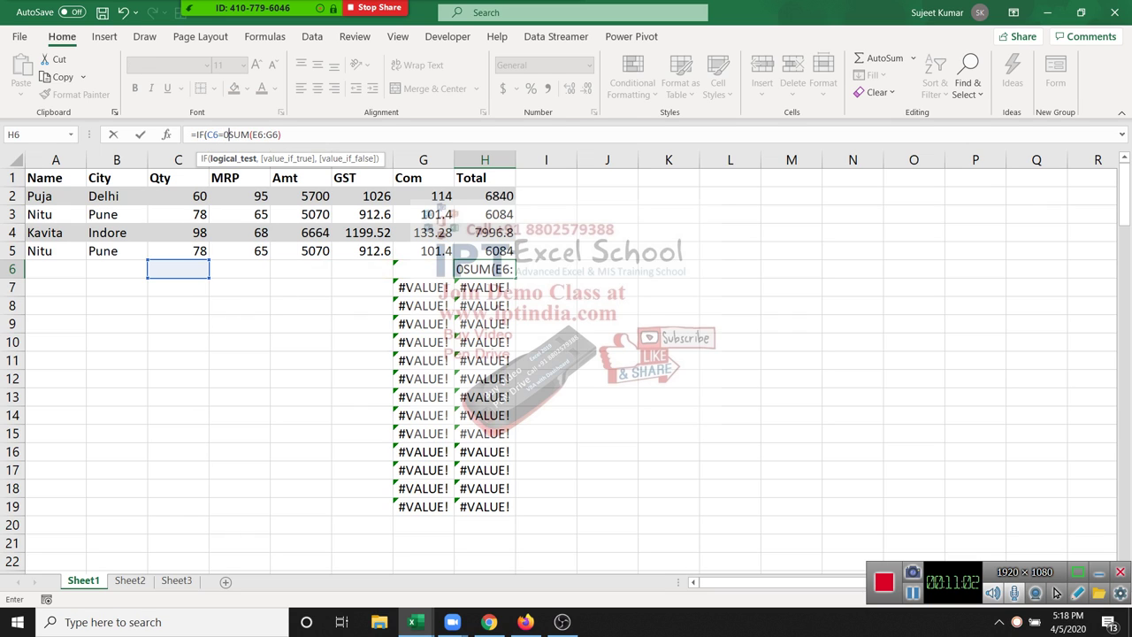
pyautogui.write(',"",')
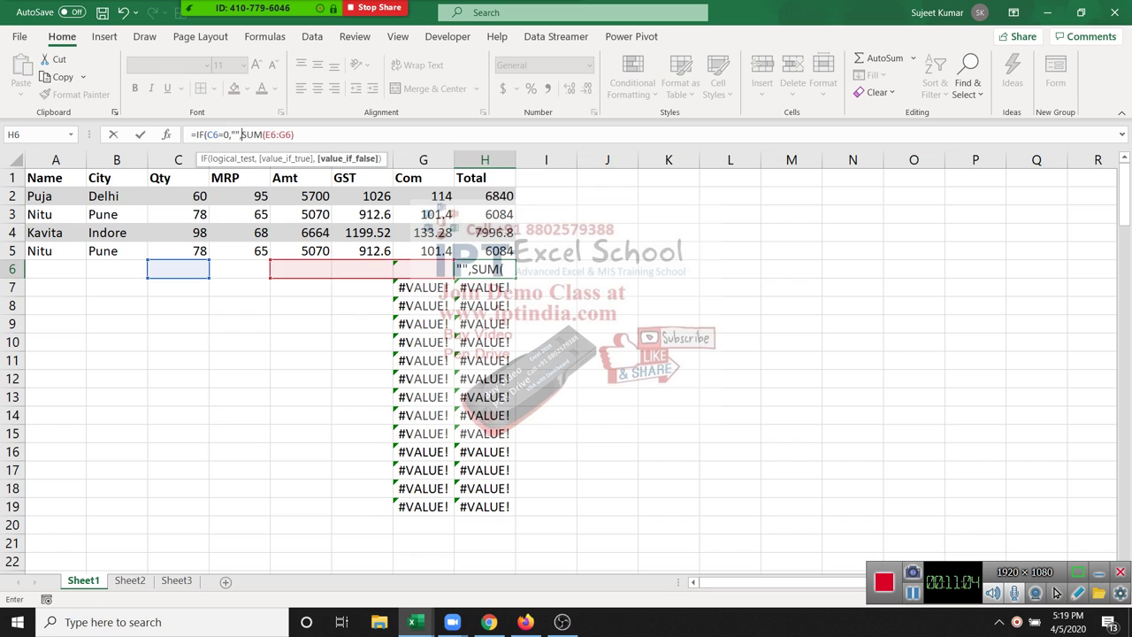
pyautogui.press('Return')
pyautogui.press('Return')
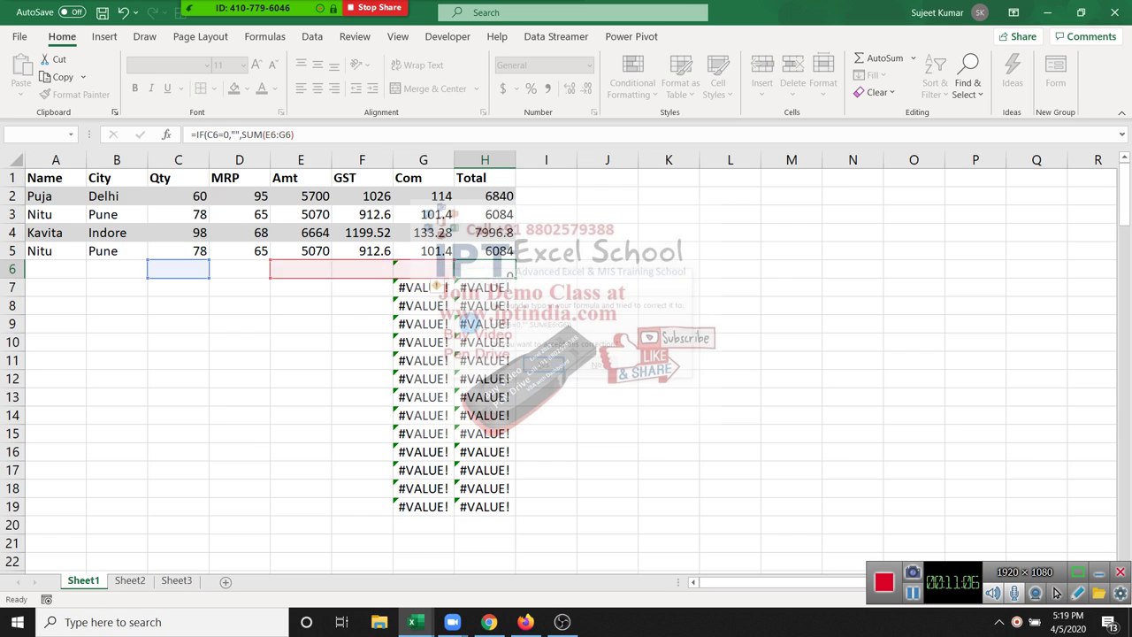
# Fill the Com and Total formulas down to row 19.
pyautogui.click(438, 267)
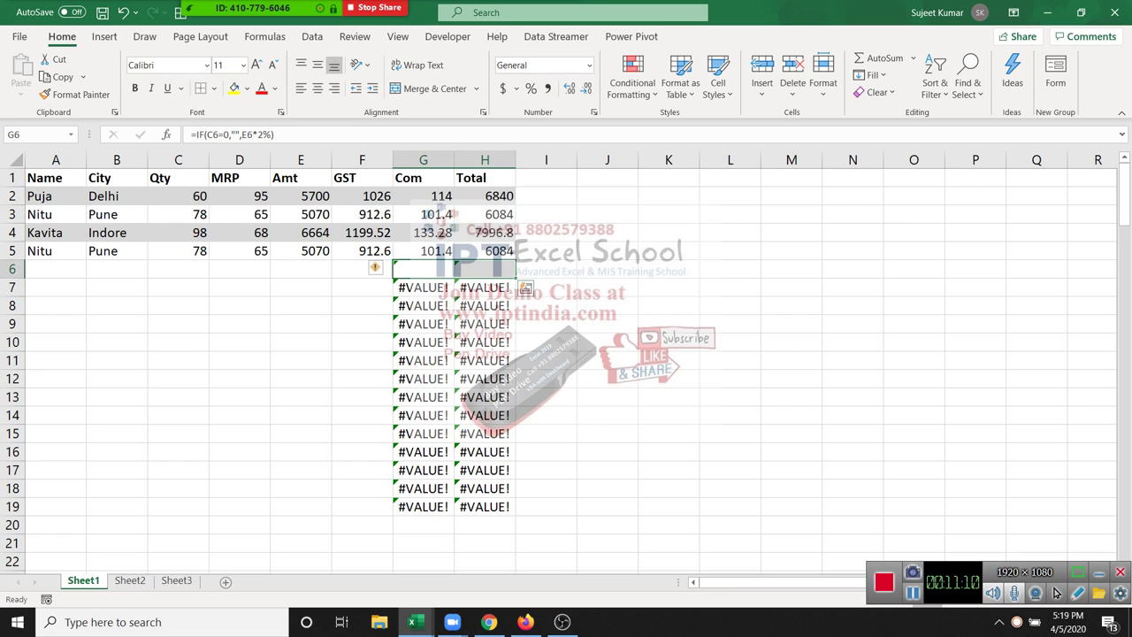
pyautogui.doubleClick(516, 278)
pyautogui.click(422, 322)
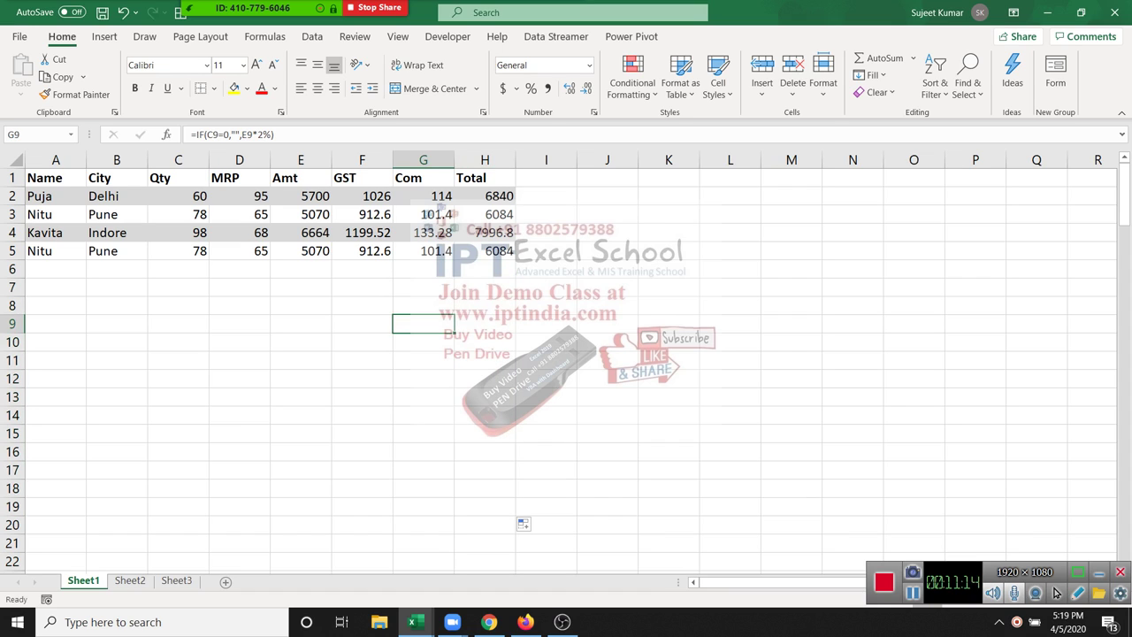
# Enter a sample row 6: a name, city Noida, Qty 74, MRP 10.
pyautogui.moveTo(301, 269); pyautogui.dragTo(504, 474)
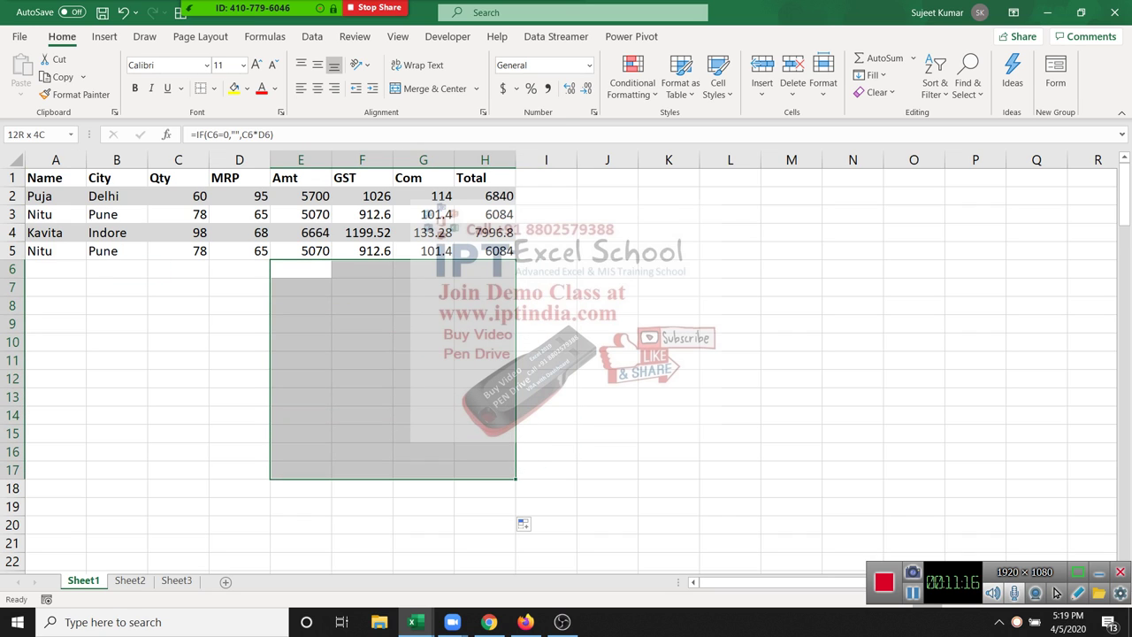
pyautogui.click(54, 269)
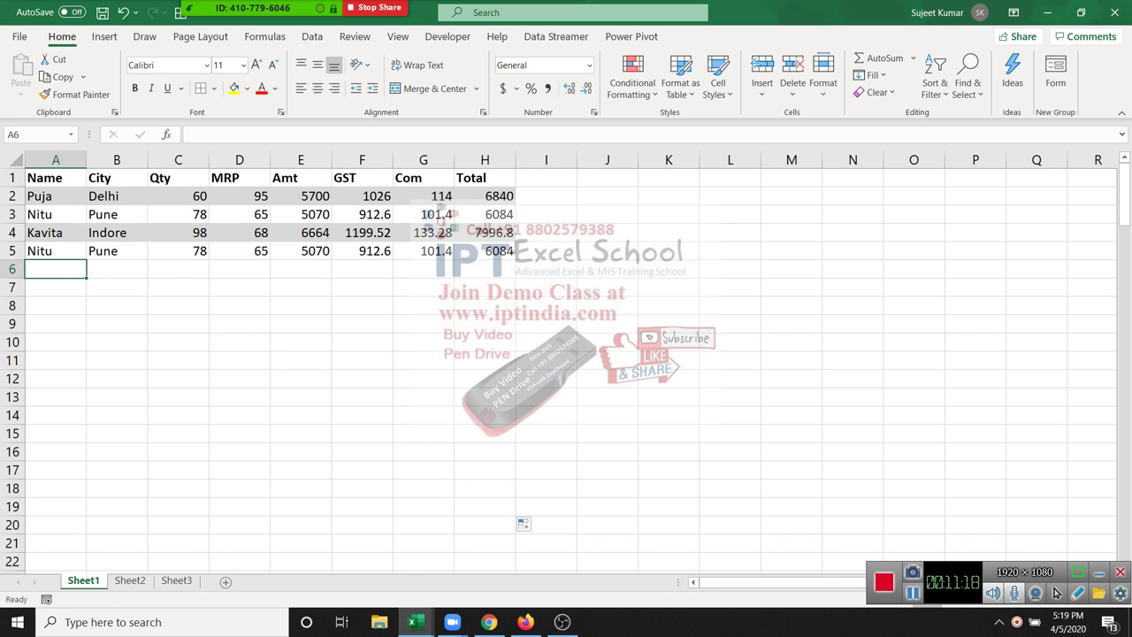
pyautogui.write('Om')
pyautogui.press('Tab')
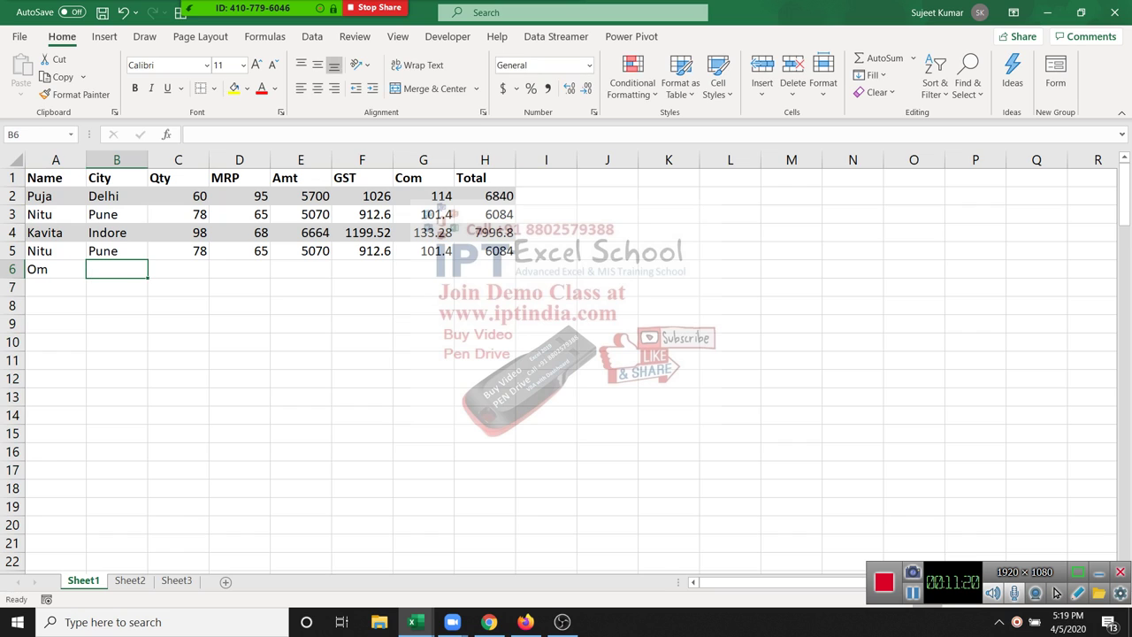
pyautogui.write('Noida')
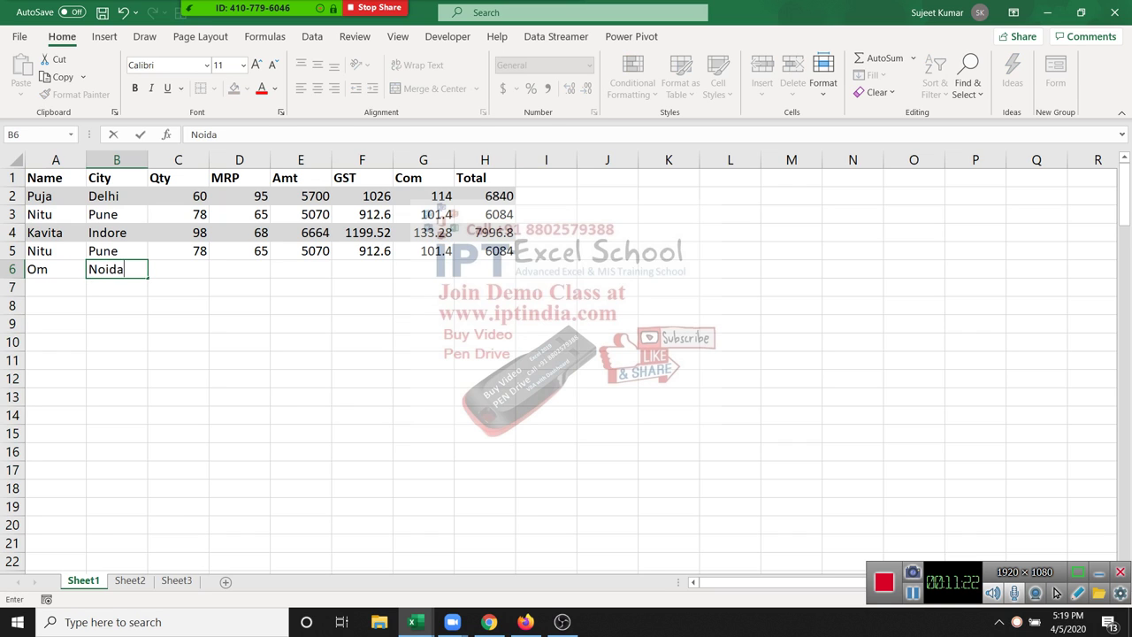
pyautogui.press('Tab')
pyautogui.write('7')
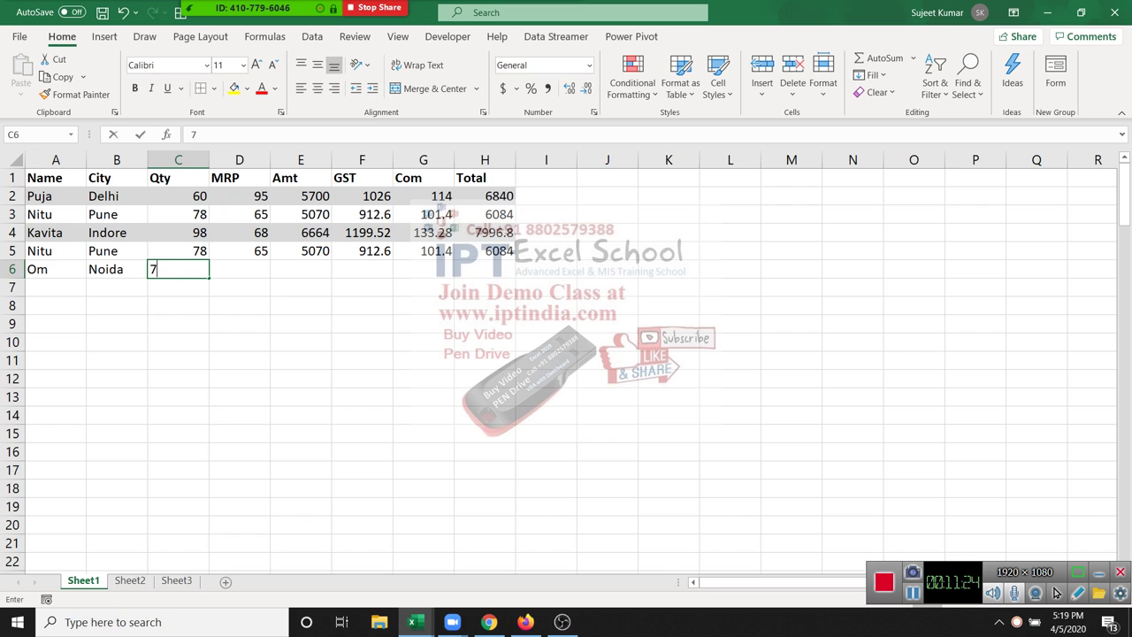
pyautogui.write('4')
pyautogui.press('Tab')
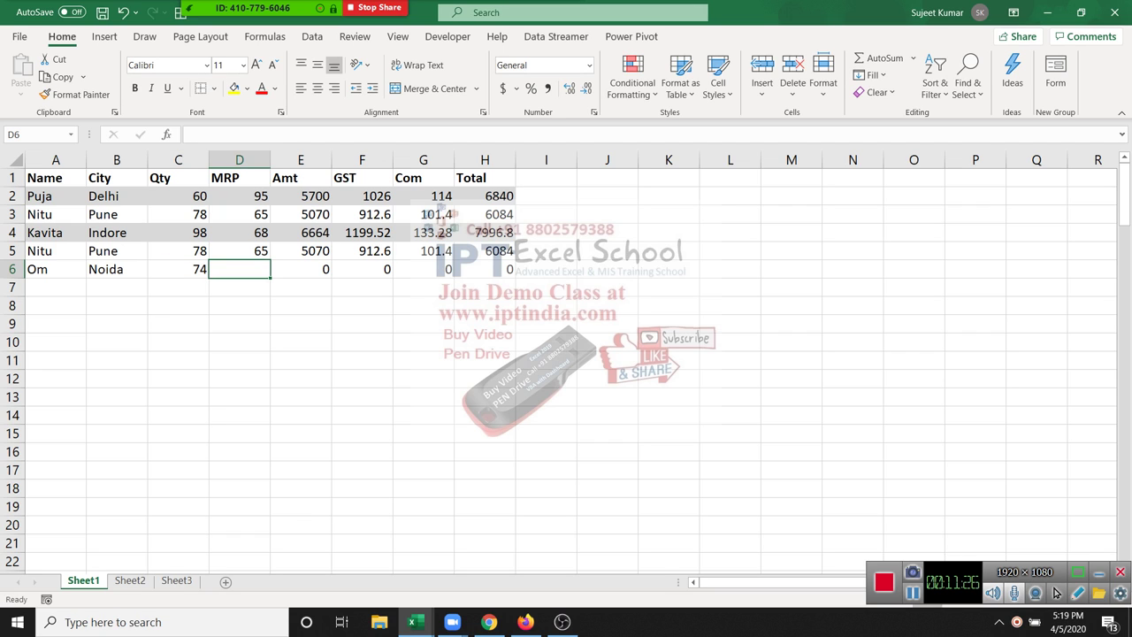
pyautogui.write('10')
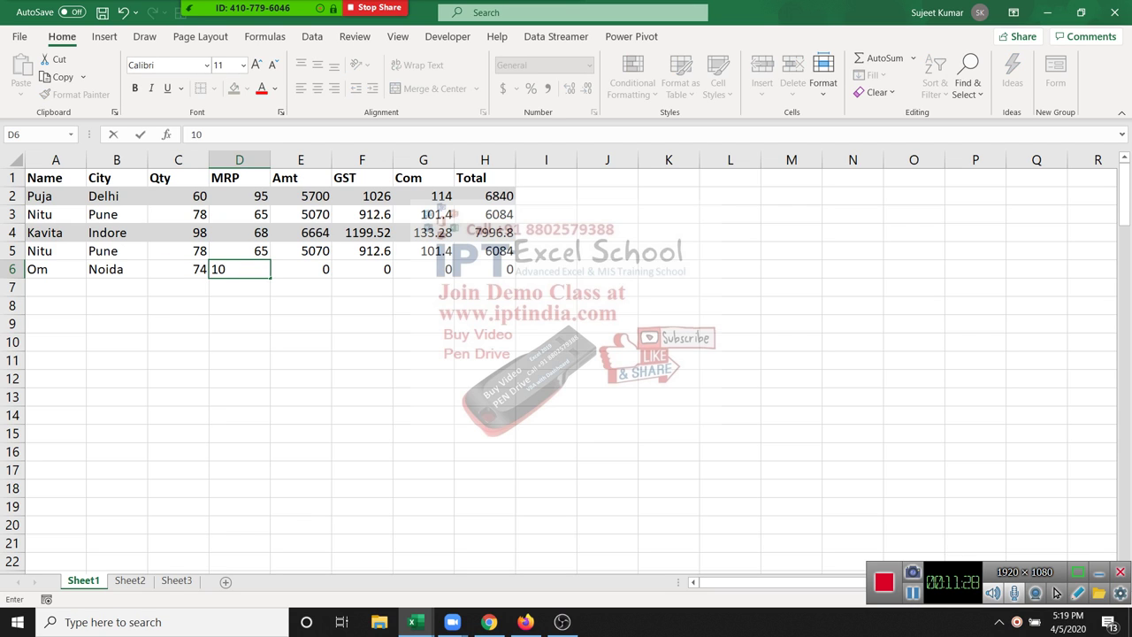
pyautogui.press('Tab')
pyautogui.press('Tab')
pyautogui.press('Tab')
pyautogui.press('Tab')
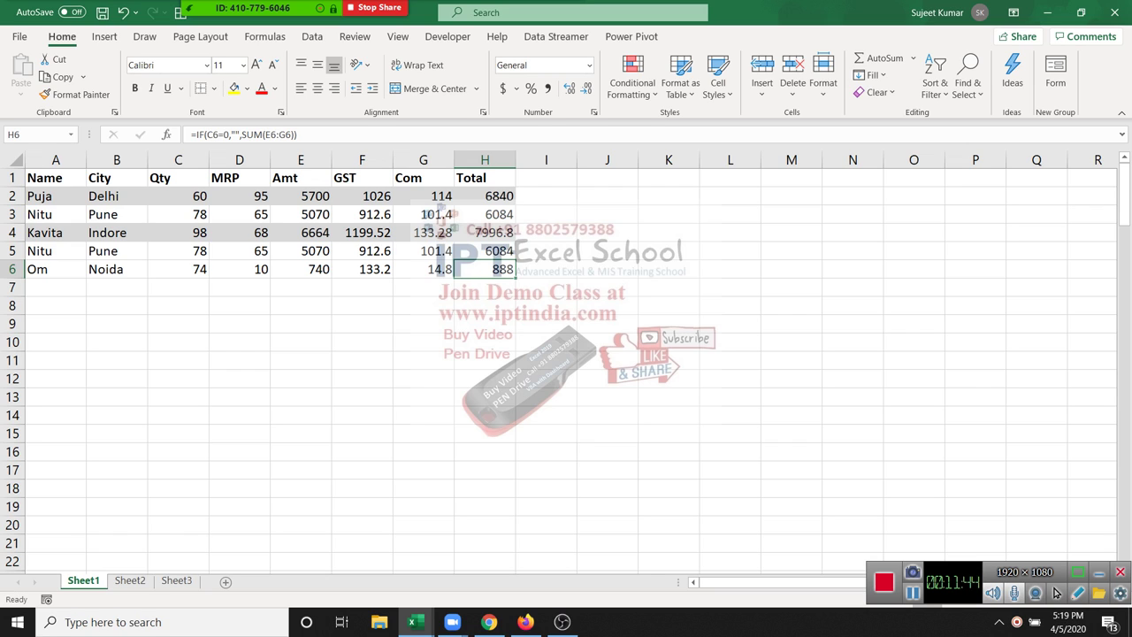
# Inspect the Total formula in H6 and the Amt formula in E7 without changing them.
pyautogui.press('Left')
pyautogui.press('Left')
pyautogui.press('Left')
pyautogui.press('Right')
pyautogui.press('Right')
pyautogui.press('Right')
pyautogui.press('F2')
pyautogui.hotkey('shift', 'Left')
pyautogui.hotkey('shift', 'Left')
pyautogui.hotkey('shift', 'Left')
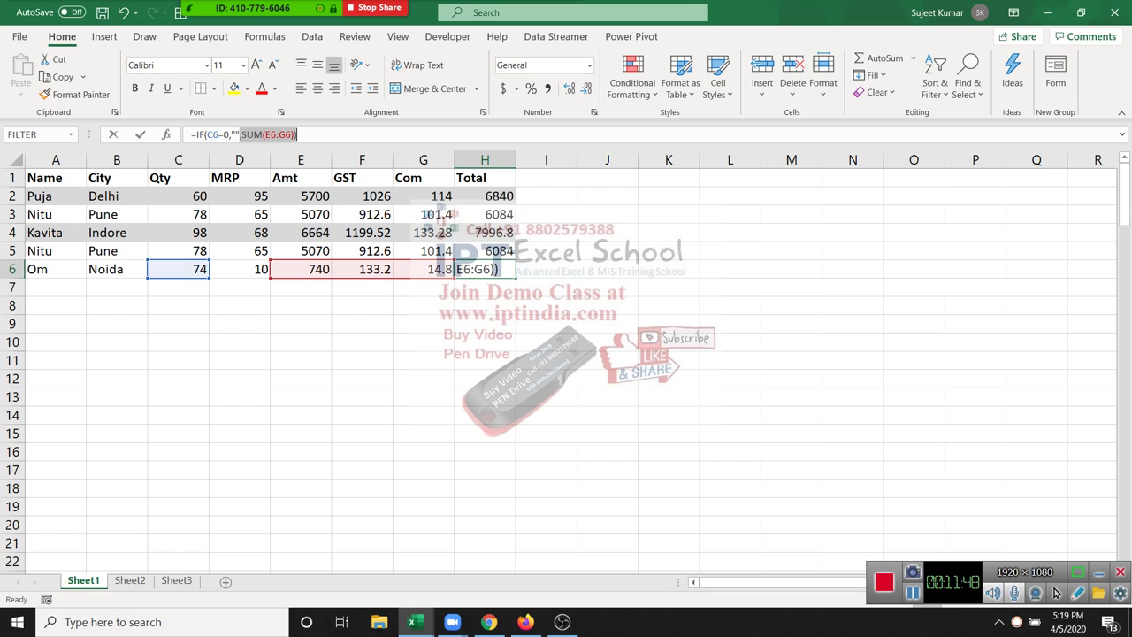
pyautogui.press('Escape')
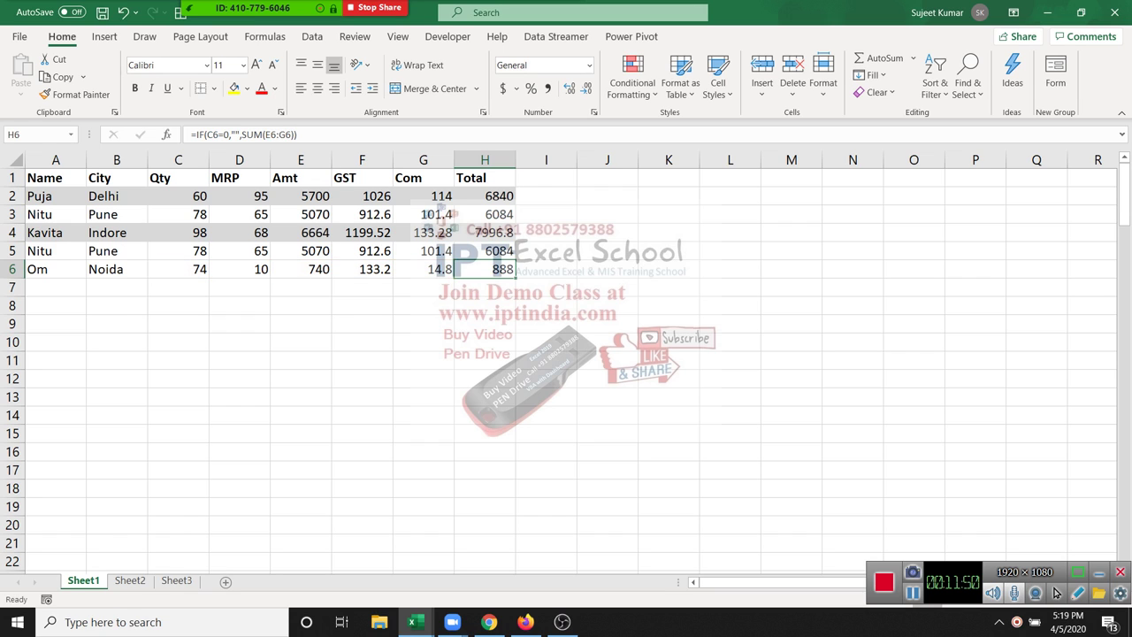
pyautogui.press('Left')
pyautogui.press('Left')
pyautogui.press('Left')
pyautogui.press('Down')
pyautogui.press('F2')
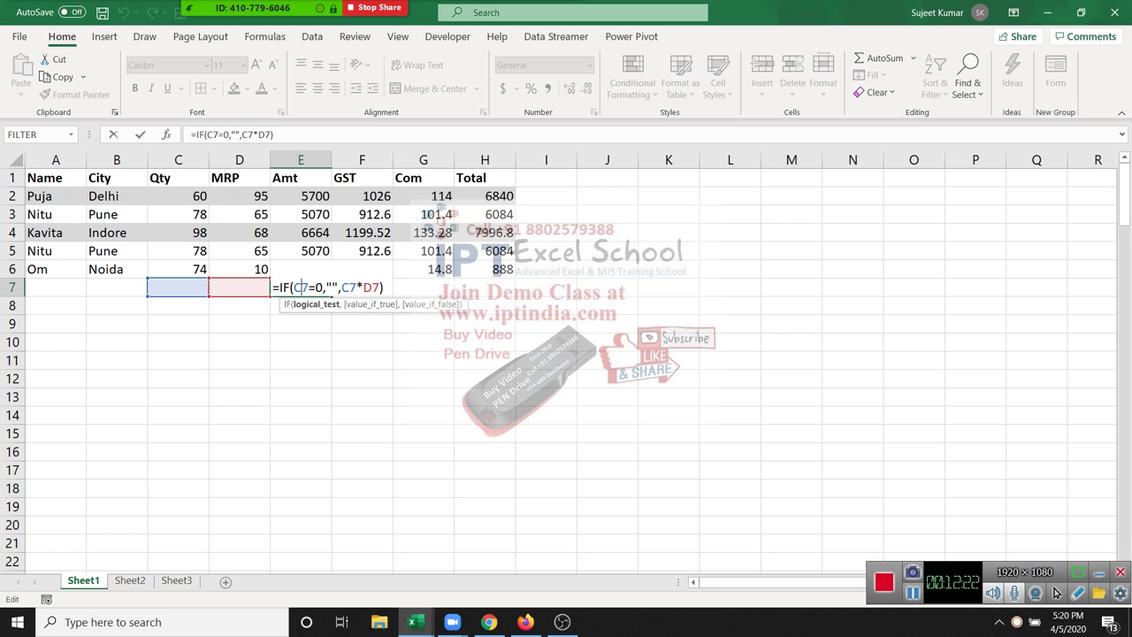
pyautogui.press('Return')
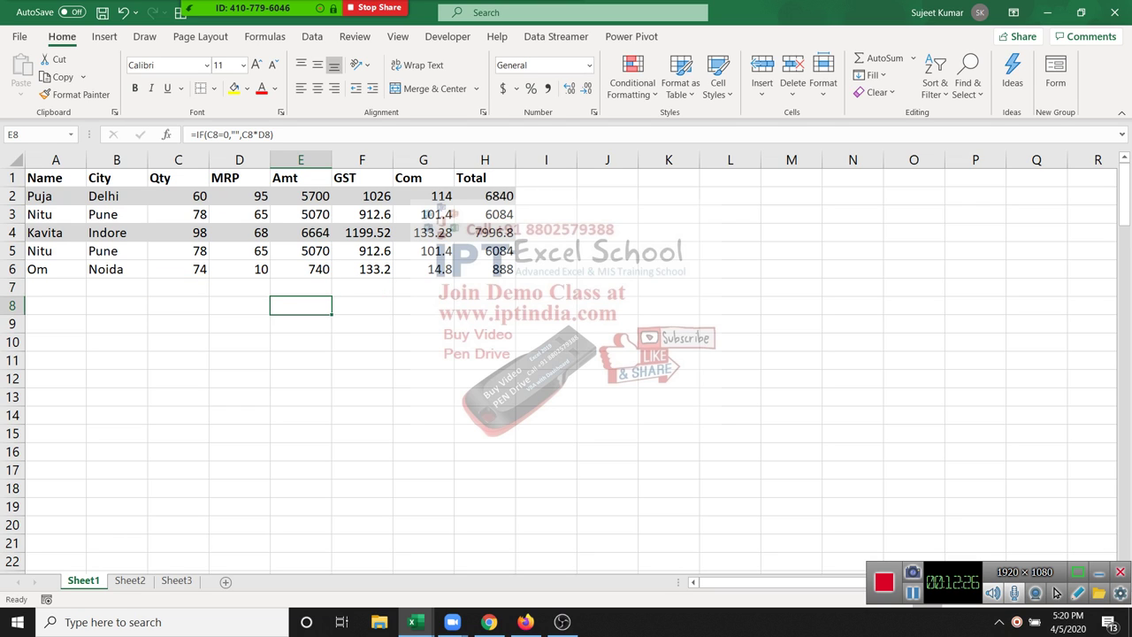
pyautogui.moveTo(178, 196); pyautogui.dragTo(178, 269)
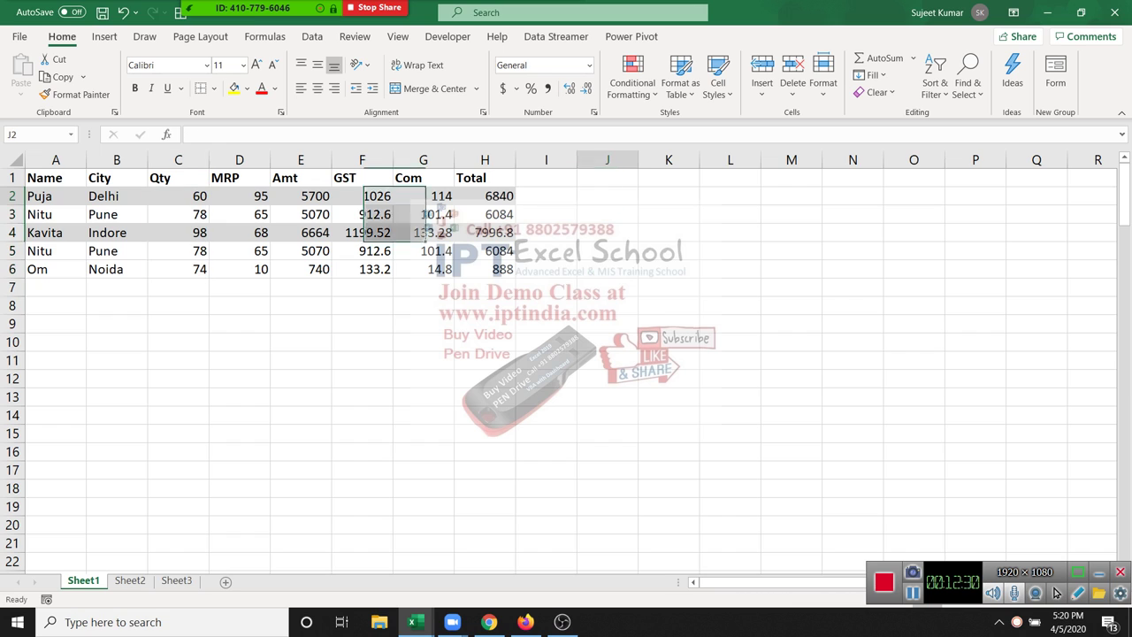
# Enter =MAX(C2:C6) in J2 for the maximum Qty (98).
pyautogui.click(607, 196)
pyautogui.write('=ma')
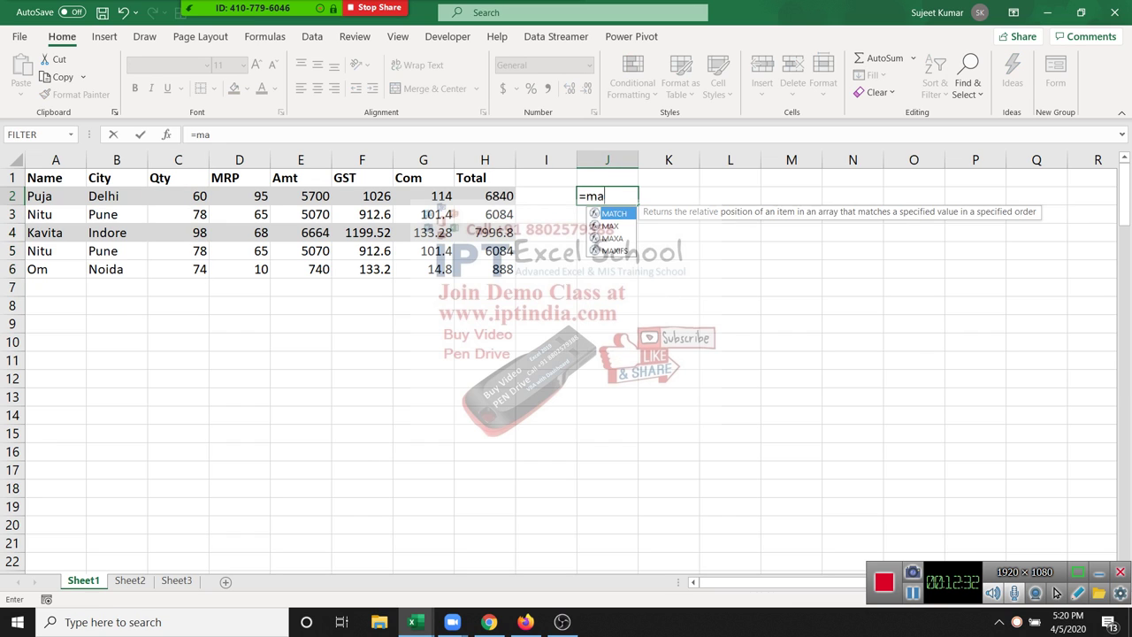
pyautogui.write('x')
pyautogui.press('Tab')
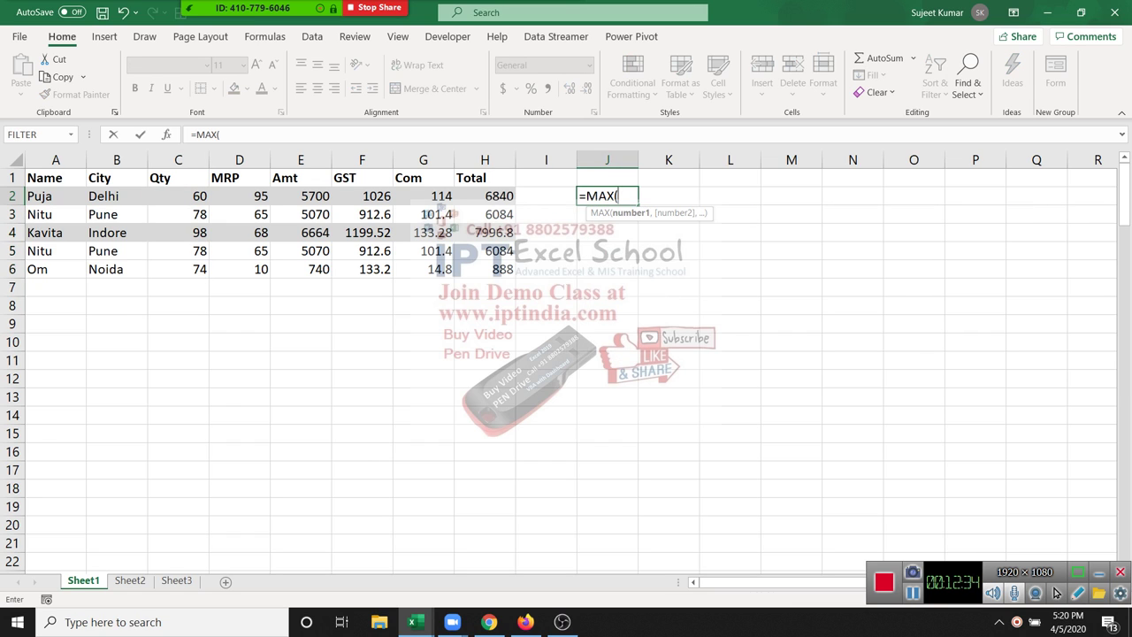
pyautogui.moveTo(178, 195); pyautogui.dragTo(178, 269)
pyautogui.press('Return')
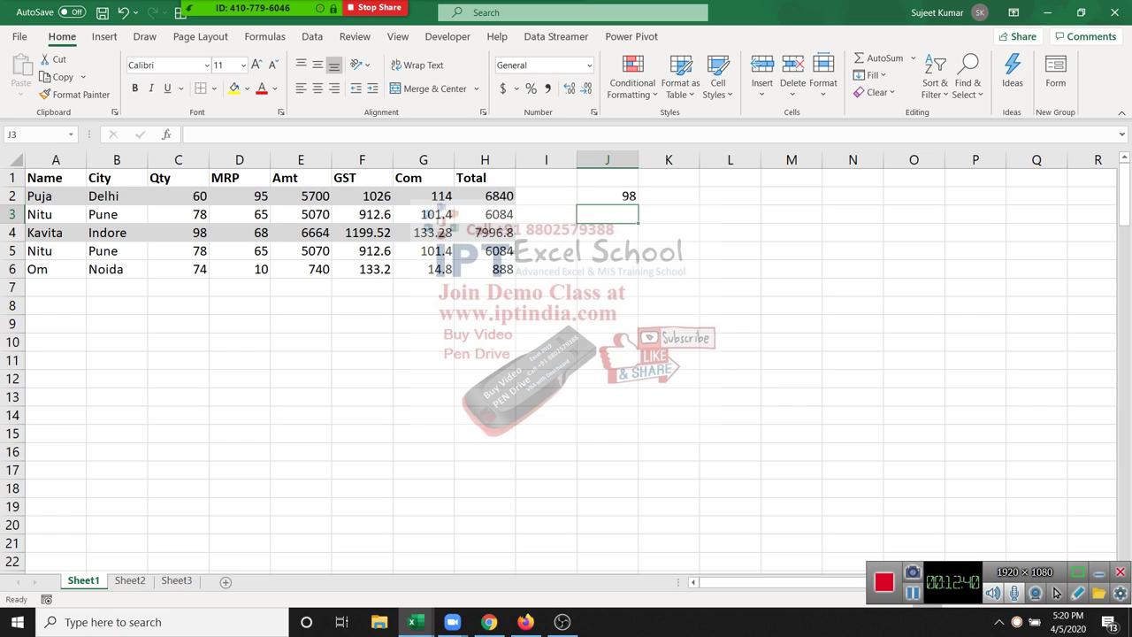
pyautogui.click(607, 195)
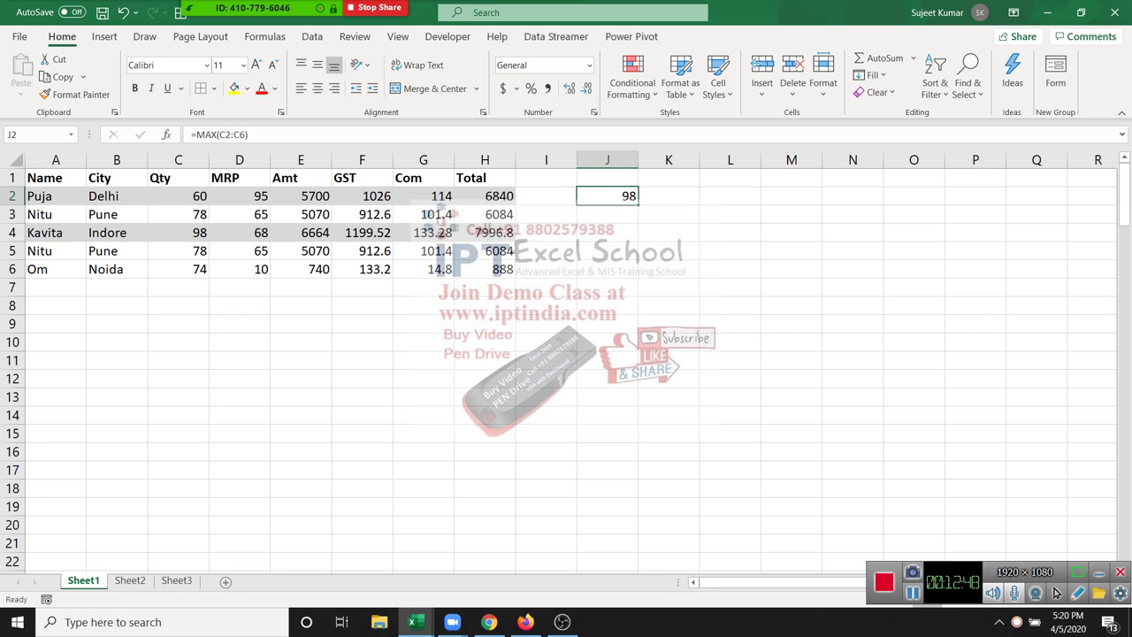
# Enter =MIN(C2:C6) in K2 for the minimum Qty (60).
pyautogui.click(669, 196)
pyautogui.write('=m')
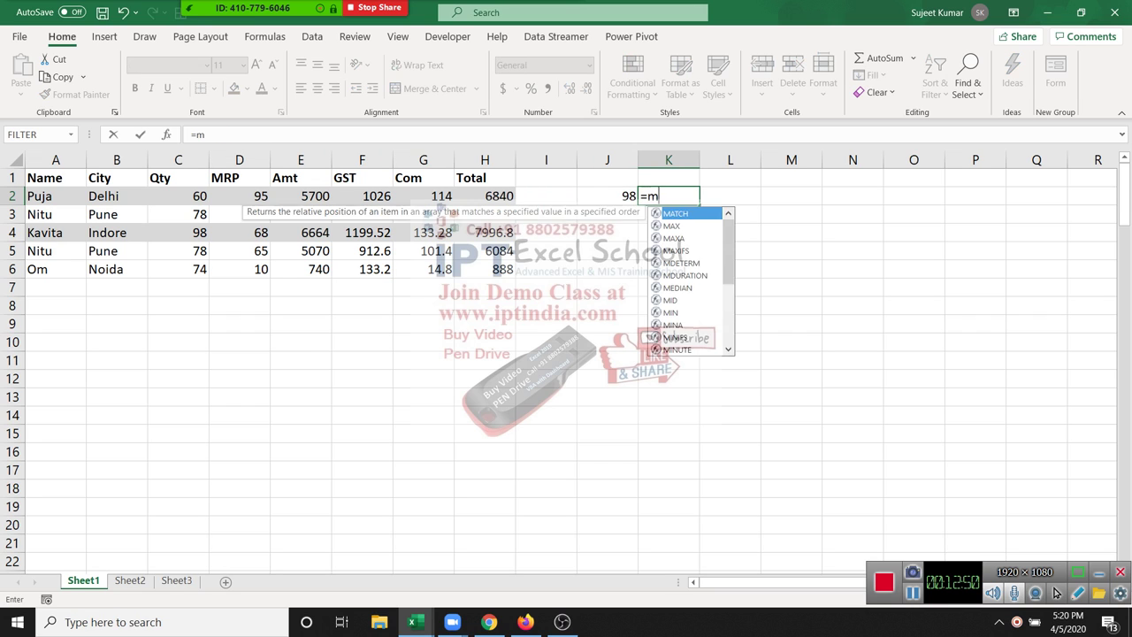
pyautogui.write('in')
pyautogui.press('Tab')
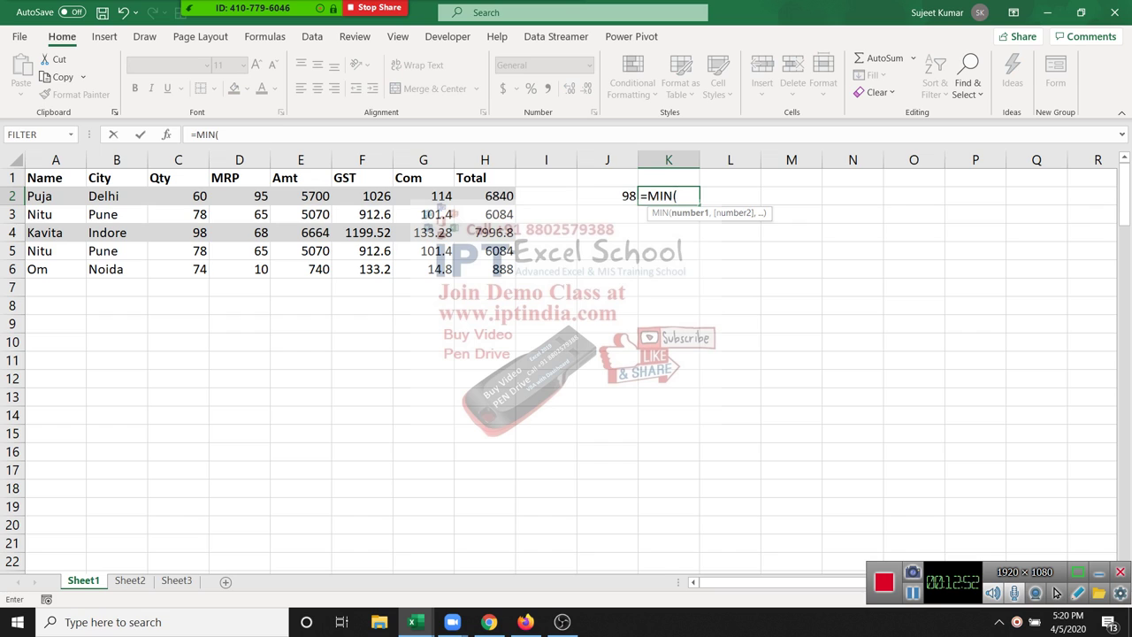
pyautogui.moveTo(178, 196)
pyautogui.mouseDown()
pyautogui.moveTo(257, 269)
pyautogui.moveTo(190, 269)
pyautogui.mouseUp()
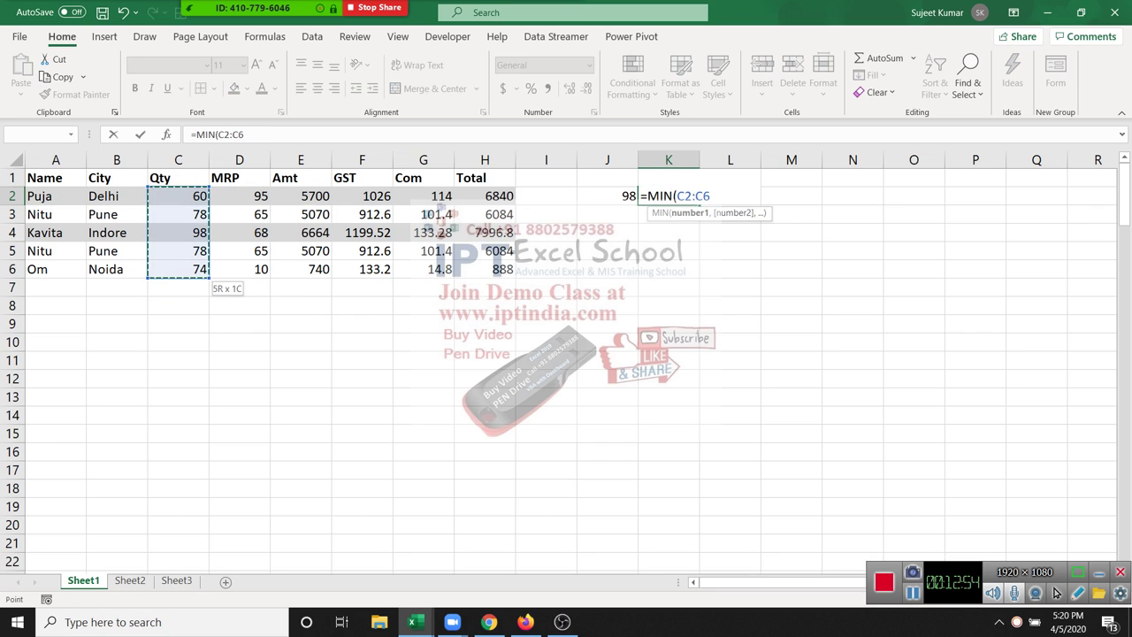
pyautogui.press('Return')
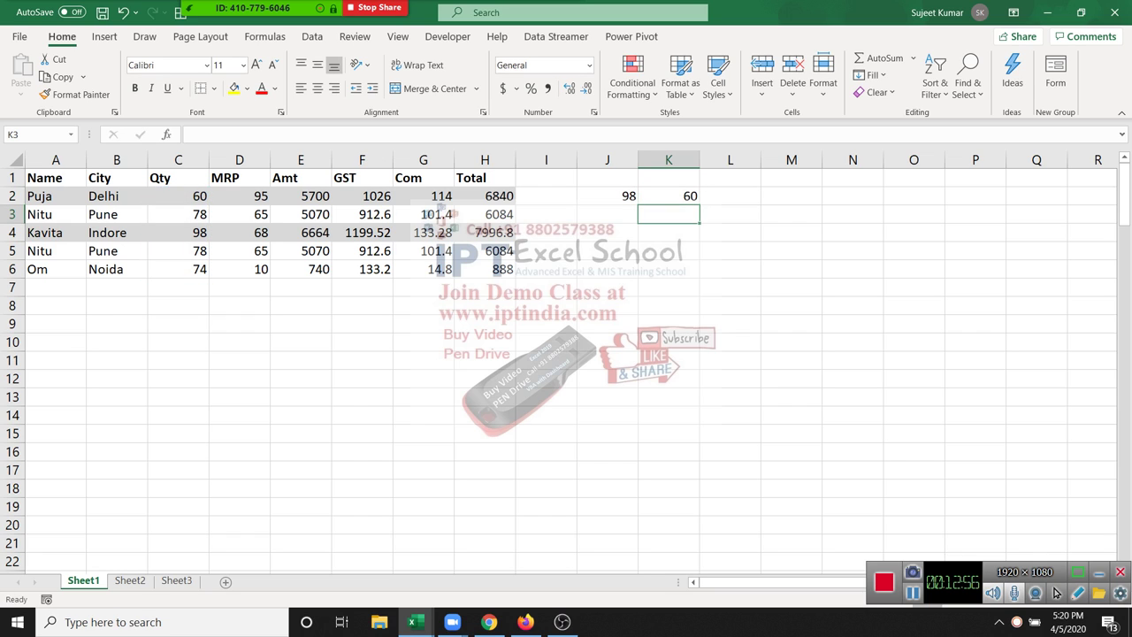
# Enter =AVERAGE(C2:C6) in L2 for the average Qty (77.6).
pyautogui.press('Up')
pyautogui.press('Left')
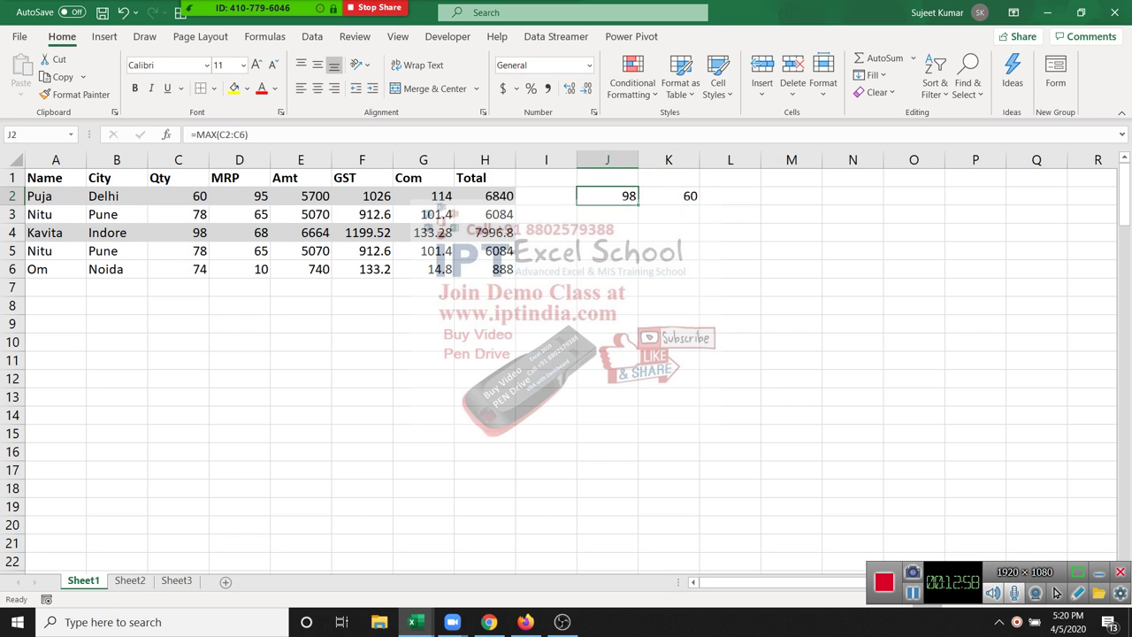
pyautogui.press('Right')
pyautogui.press('Right')
pyautogui.write('=')
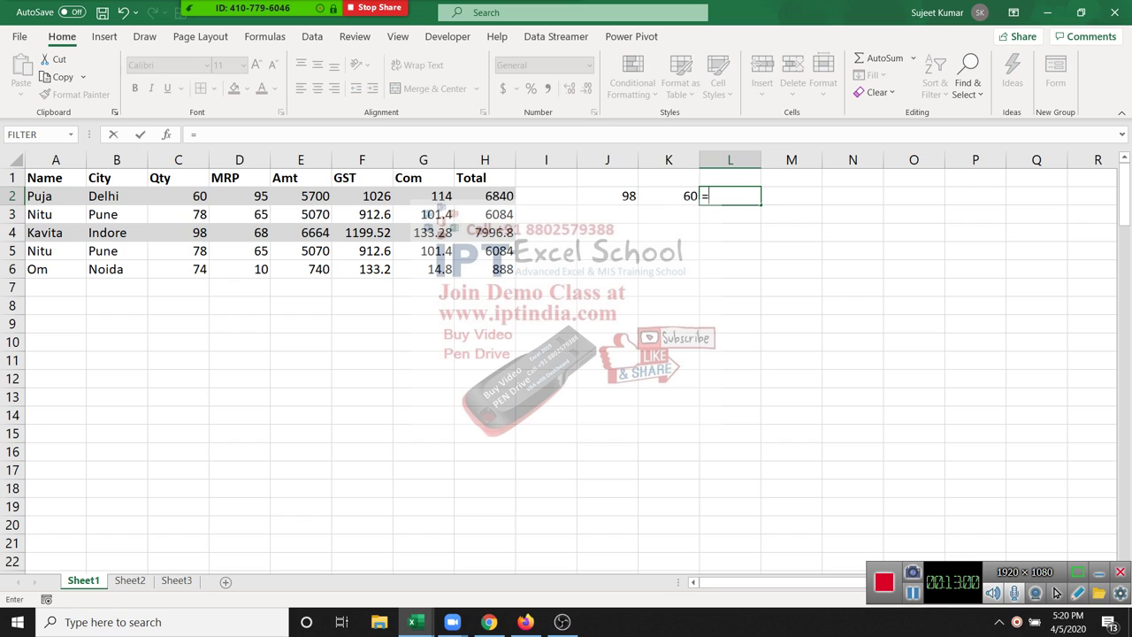
pyautogui.write('av')
pyautogui.press('Down')
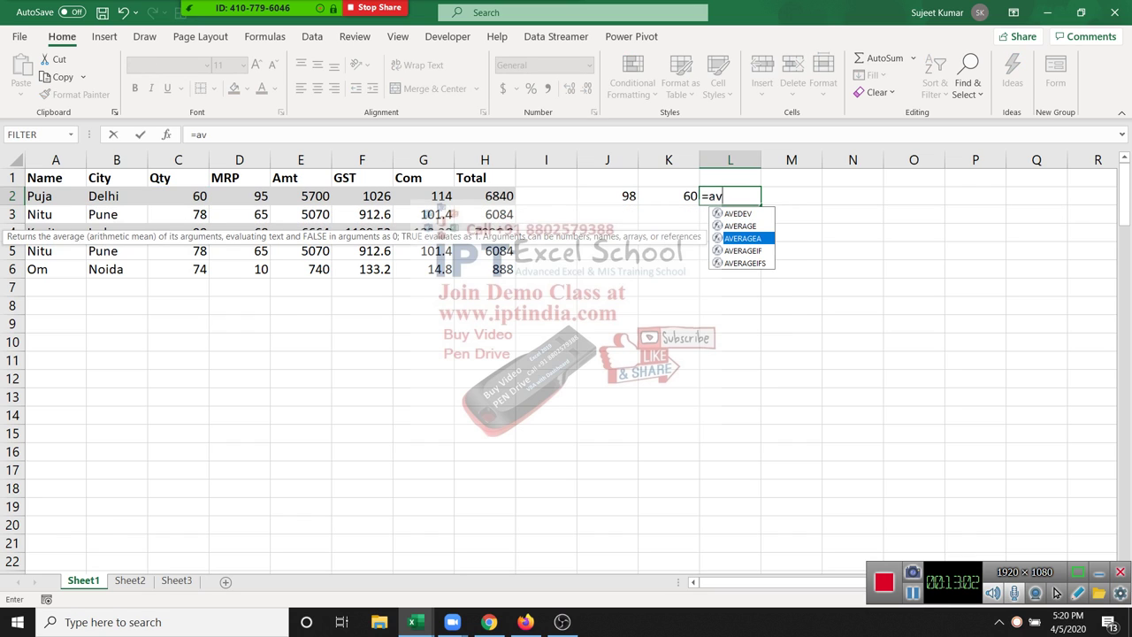
pyautogui.press('Tab')
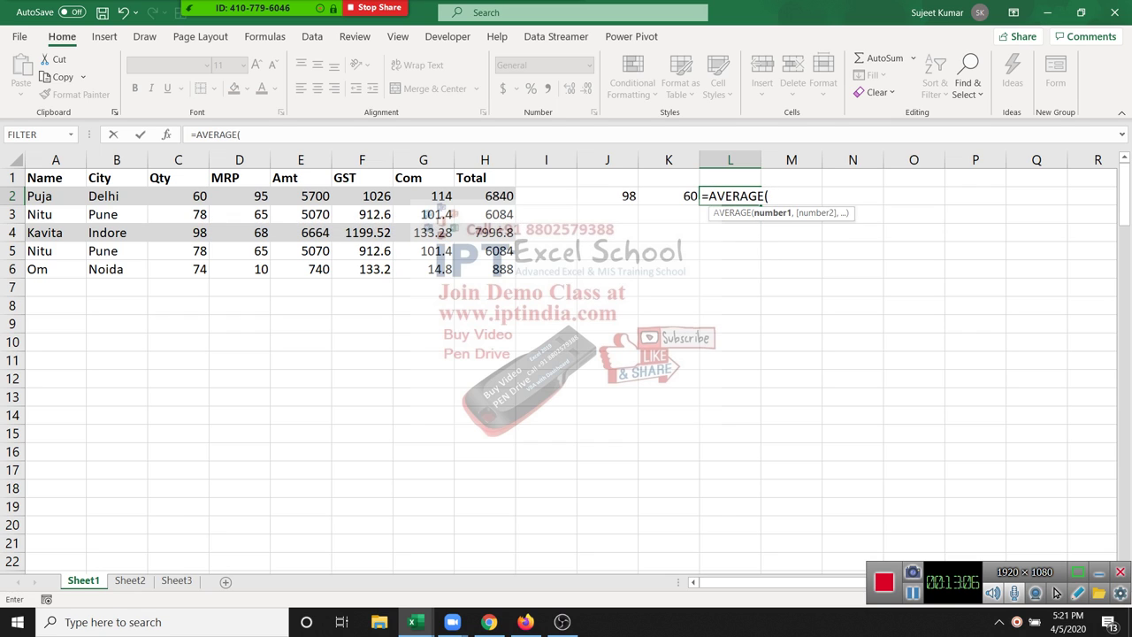
pyautogui.moveTo(178, 195); pyautogui.dragTo(178, 270)
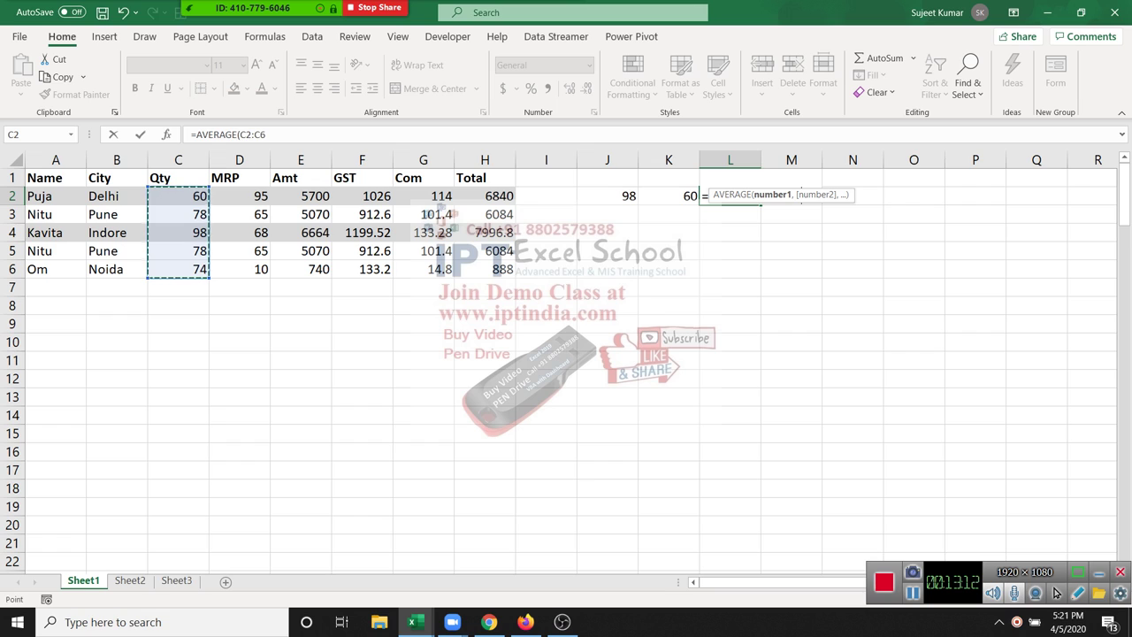
pyautogui.press('Return')
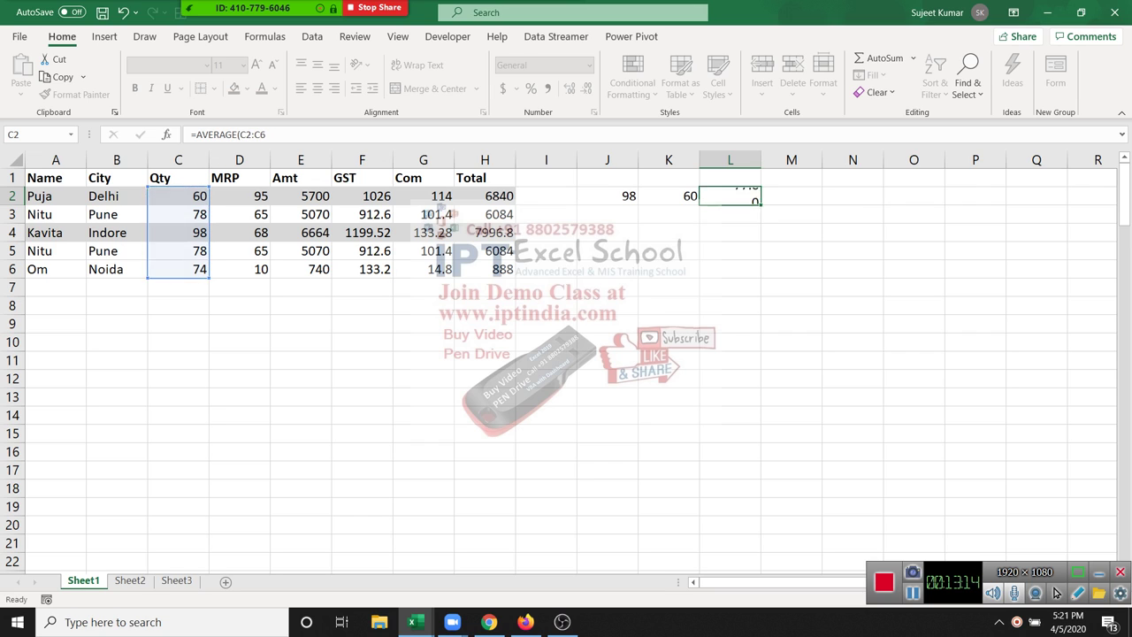
pyautogui.press('Up')
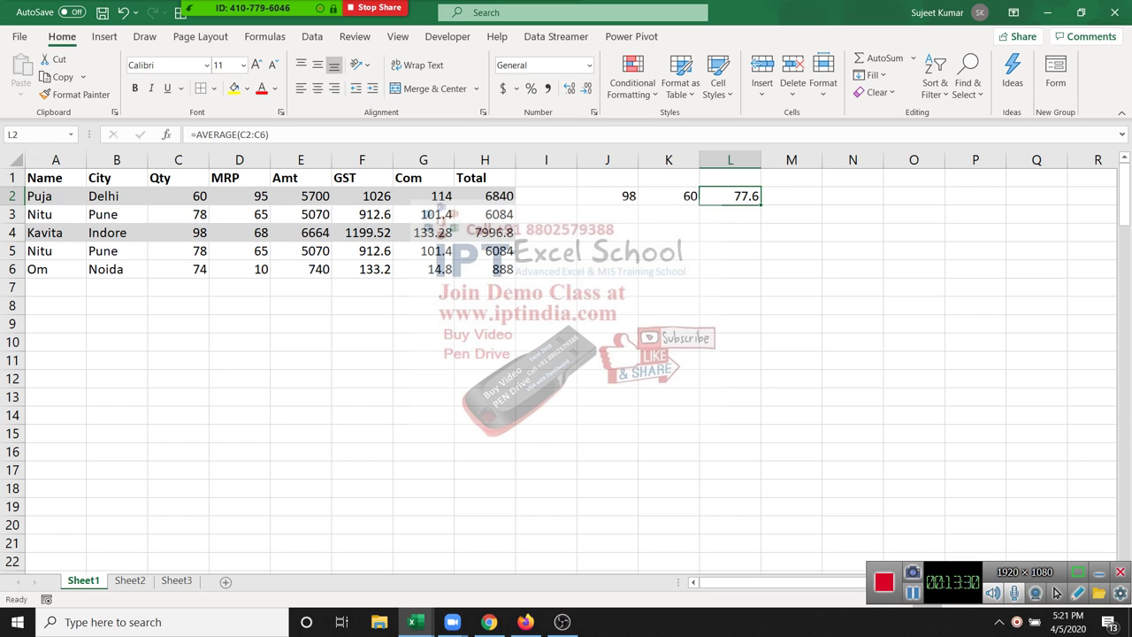
pyautogui.click(607, 214)
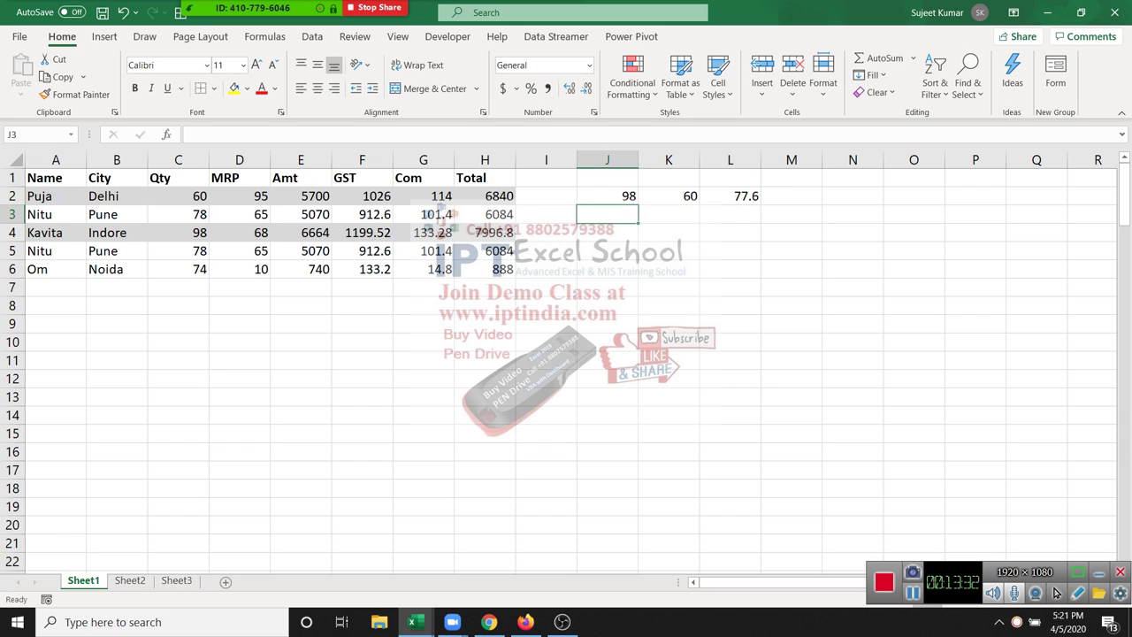
pyautogui.write('=')
pyautogui.click(177, 195)
pyautogui.press('Return')
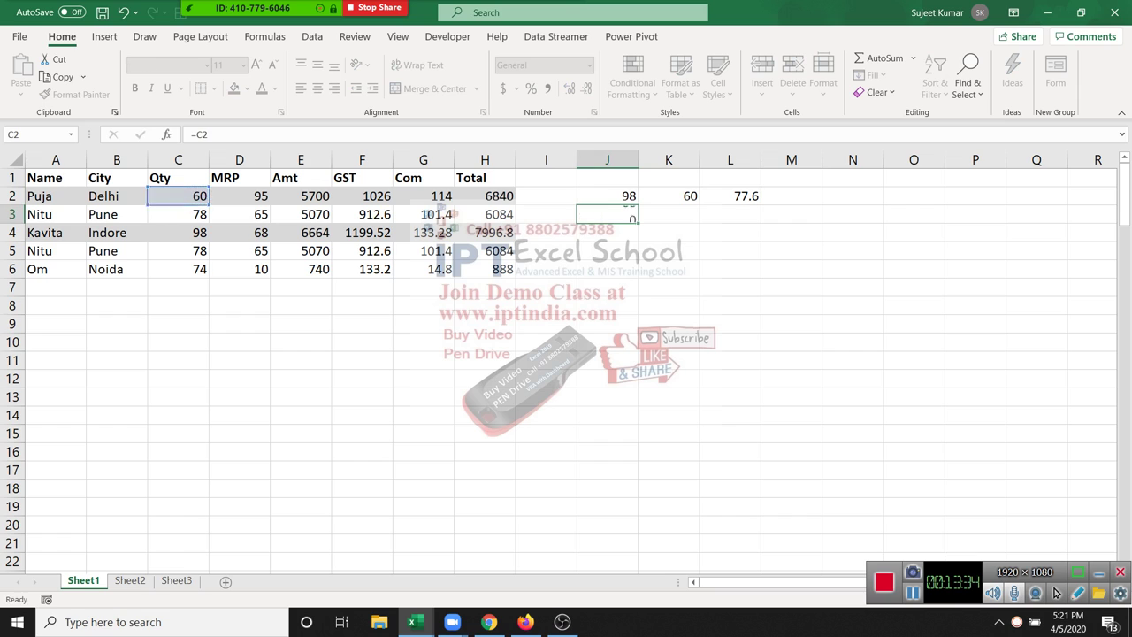
pyautogui.write('=')
pyautogui.click(178, 269)
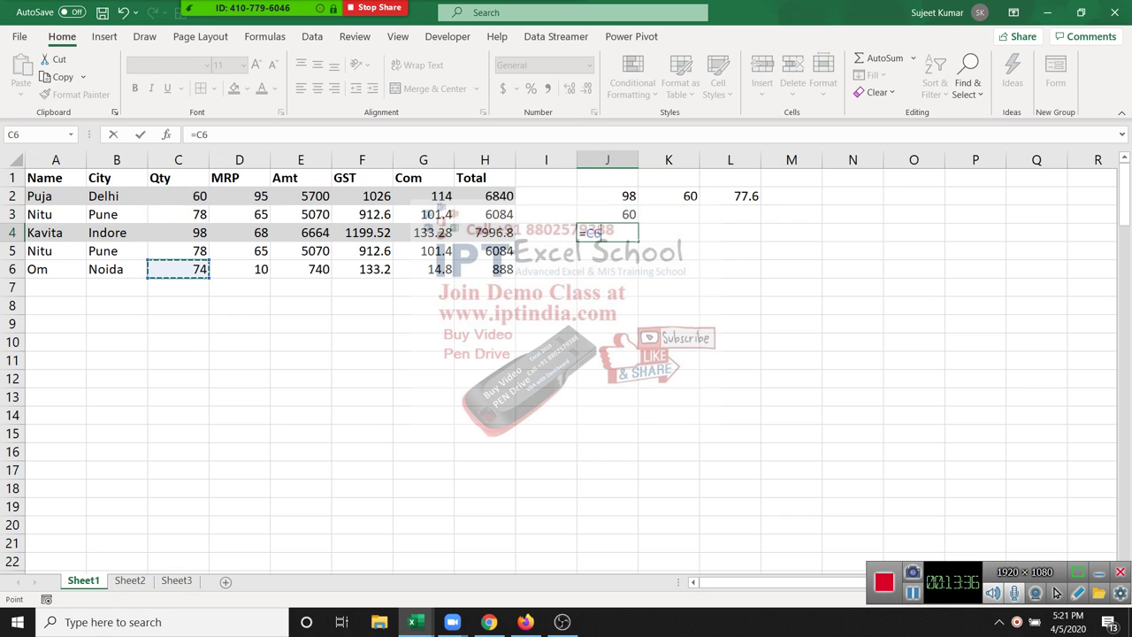
pyautogui.press('Return')
pyautogui.click(177, 269)
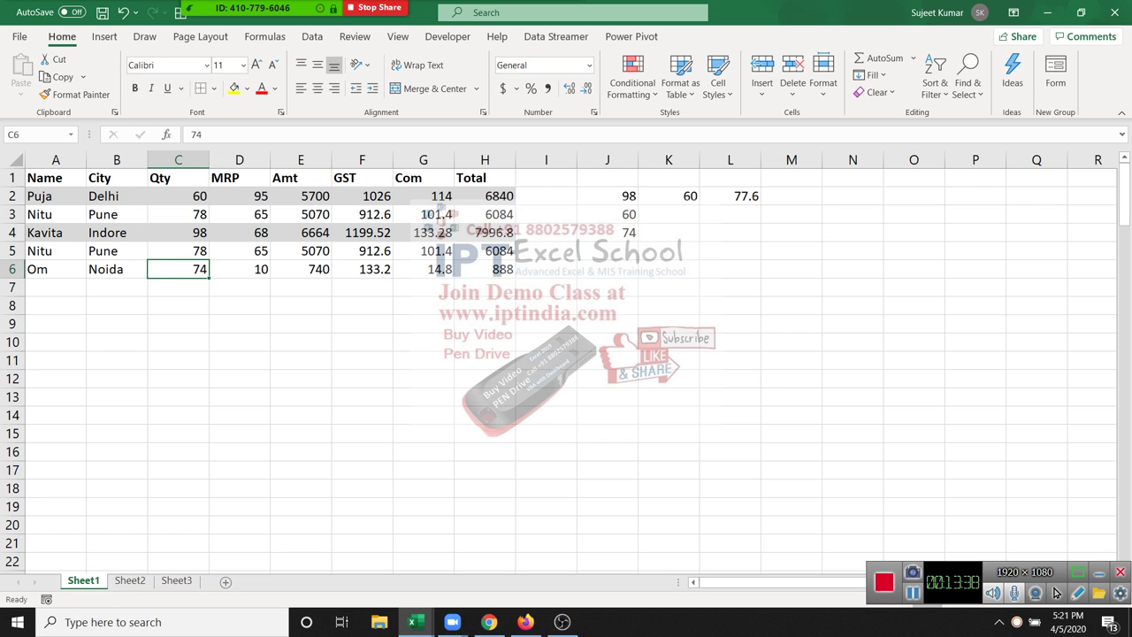
pyautogui.doubleClick(608, 232)
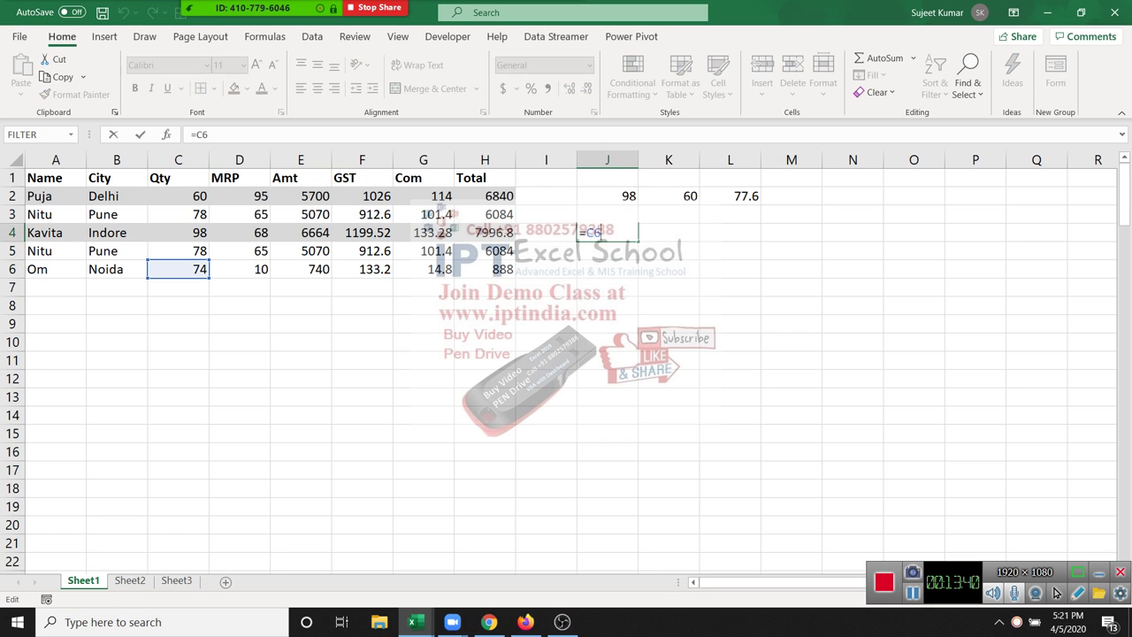
pyautogui.press('Return')
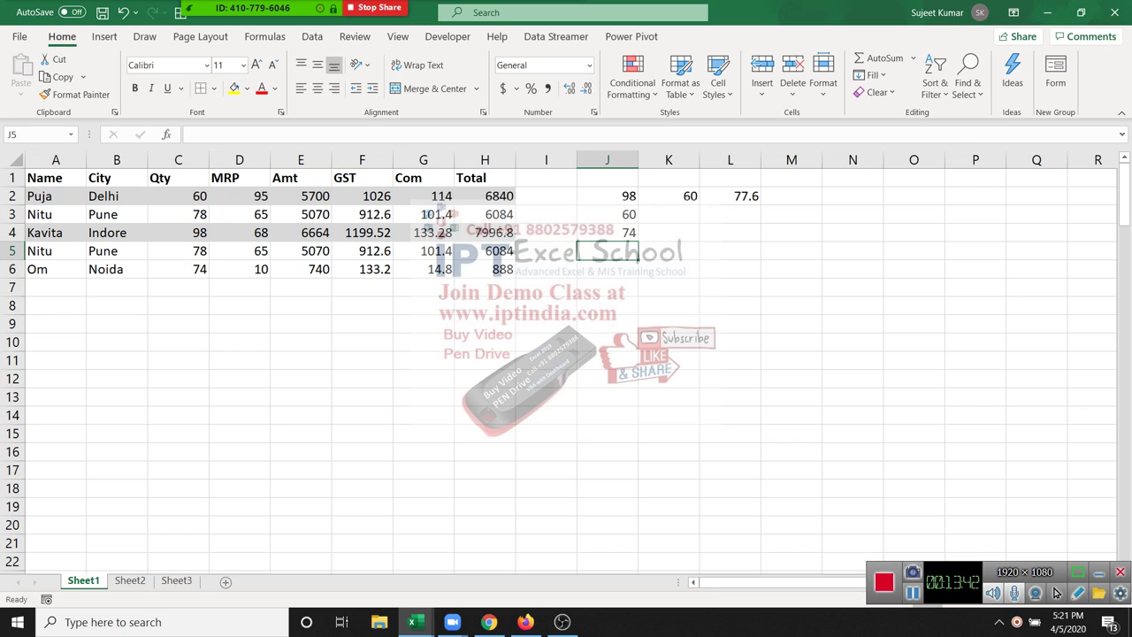
pyautogui.moveTo(607, 215); pyautogui.dragTo(608, 233)
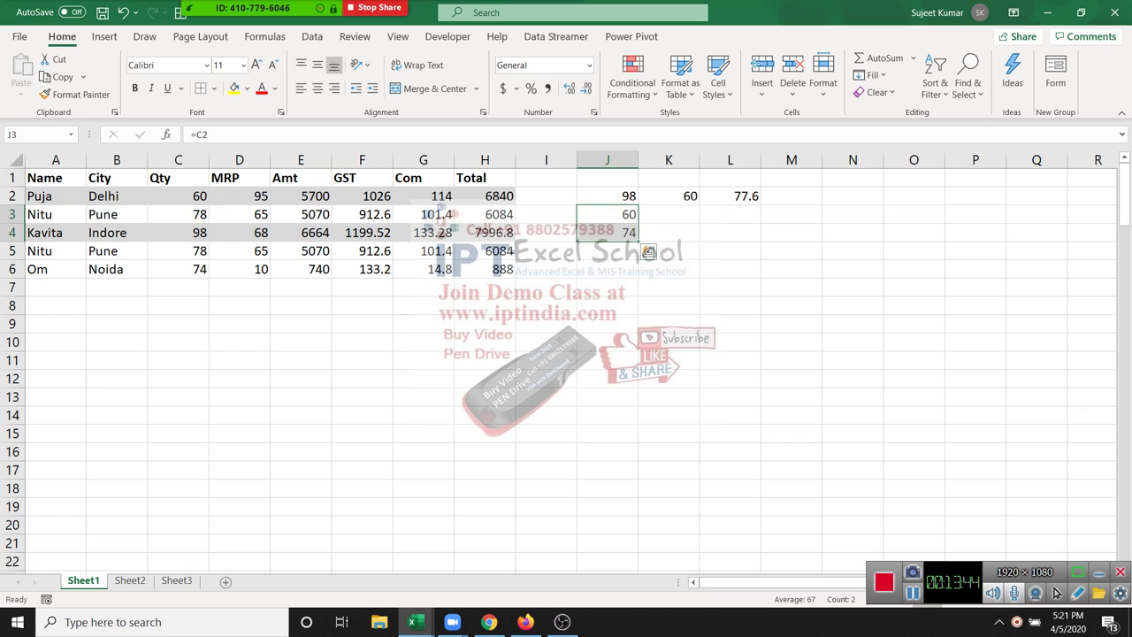
pyautogui.press('Delete')
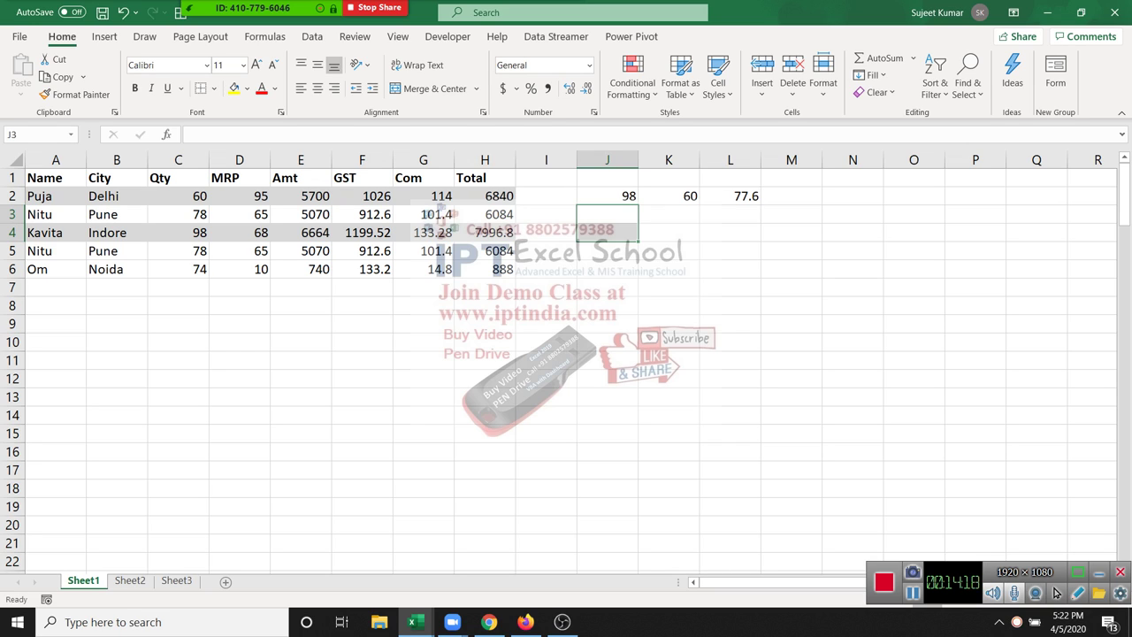
# Type 12 in M2 and 200 in N2.
pyautogui.press('Right')
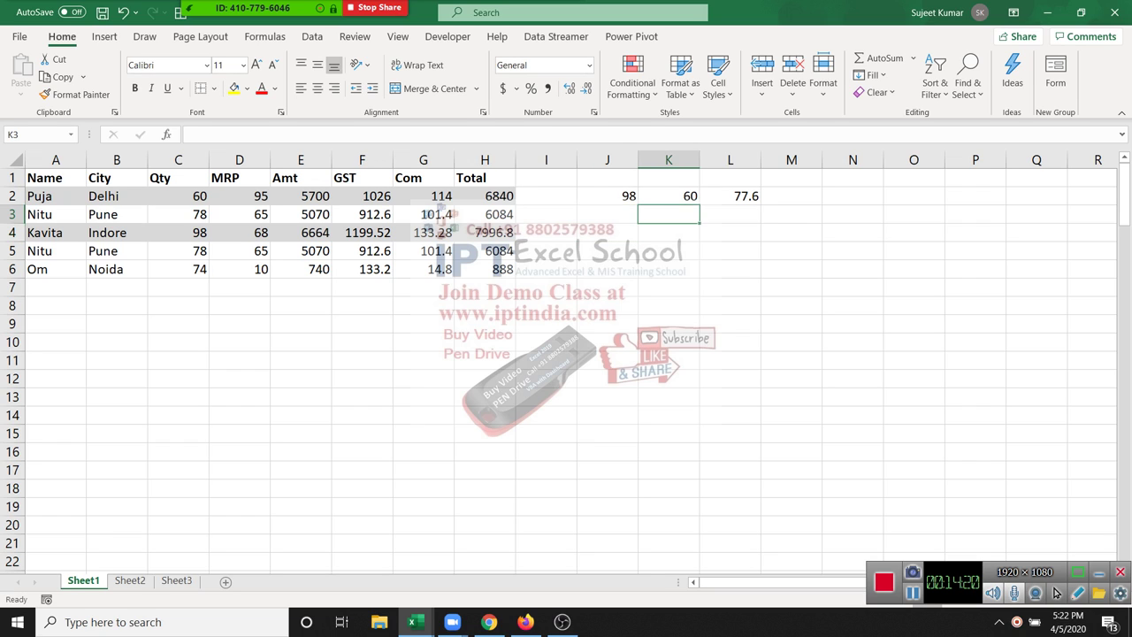
pyautogui.press('Right')
pyautogui.press('Right')
pyautogui.press('Up')
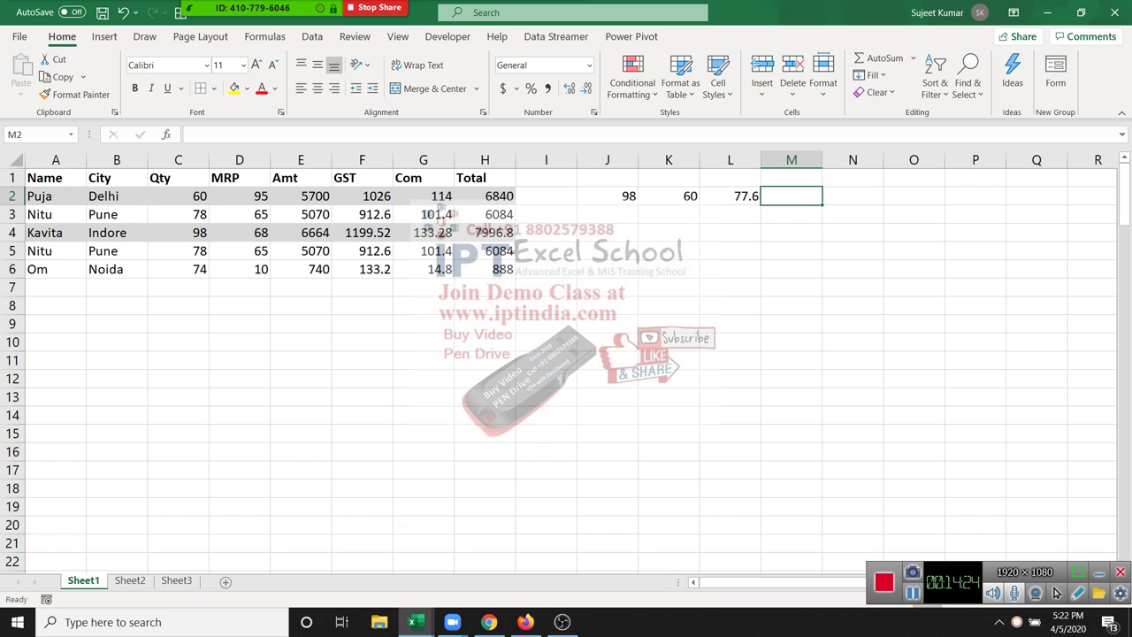
pyautogui.write('12')
pyautogui.press('Right')
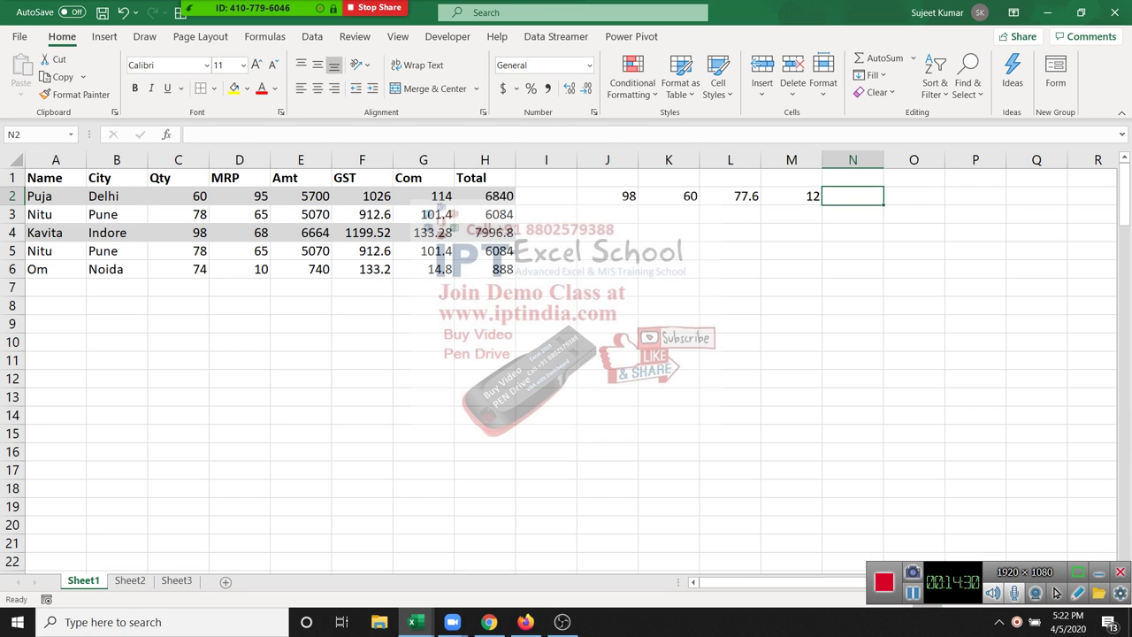
pyautogui.click(792, 196)
pyautogui.click(852, 196)
pyautogui.write('200')
pyautogui.press('Tab')
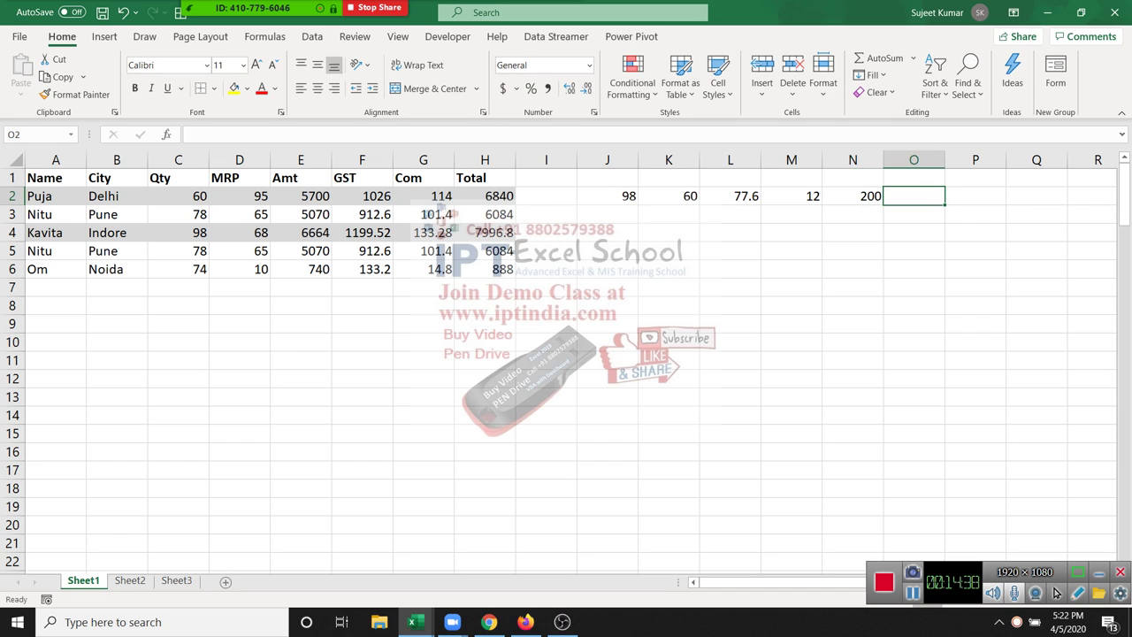
pyautogui.click(852, 196)
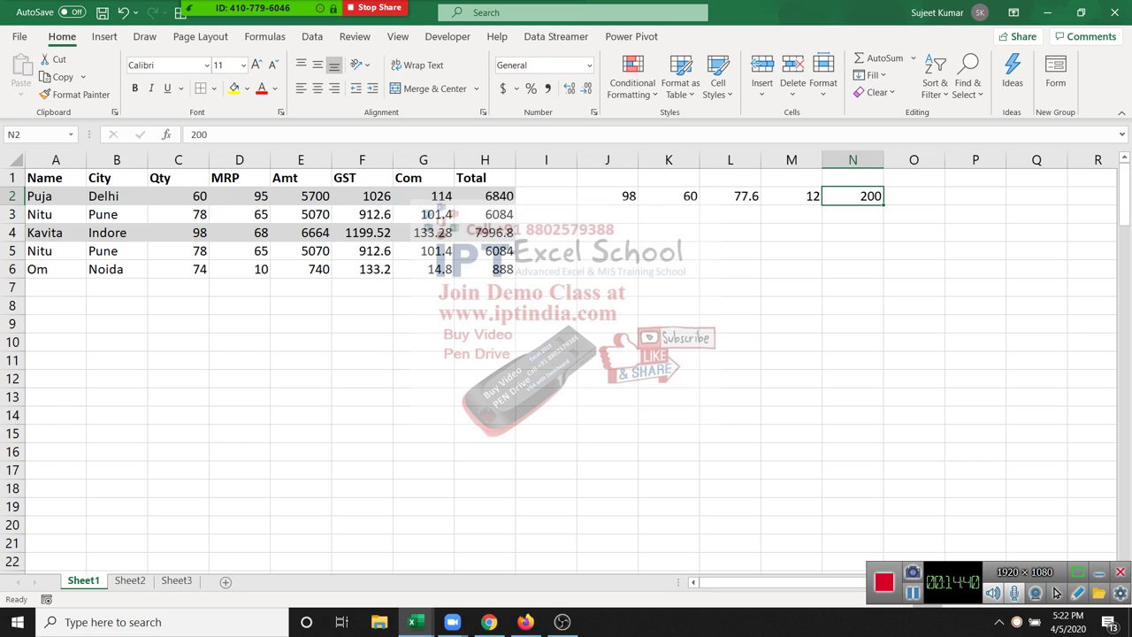
# Fill N3:O5 with the pairs 36/50, 55/50 and 100/26.
pyautogui.click(852, 215)
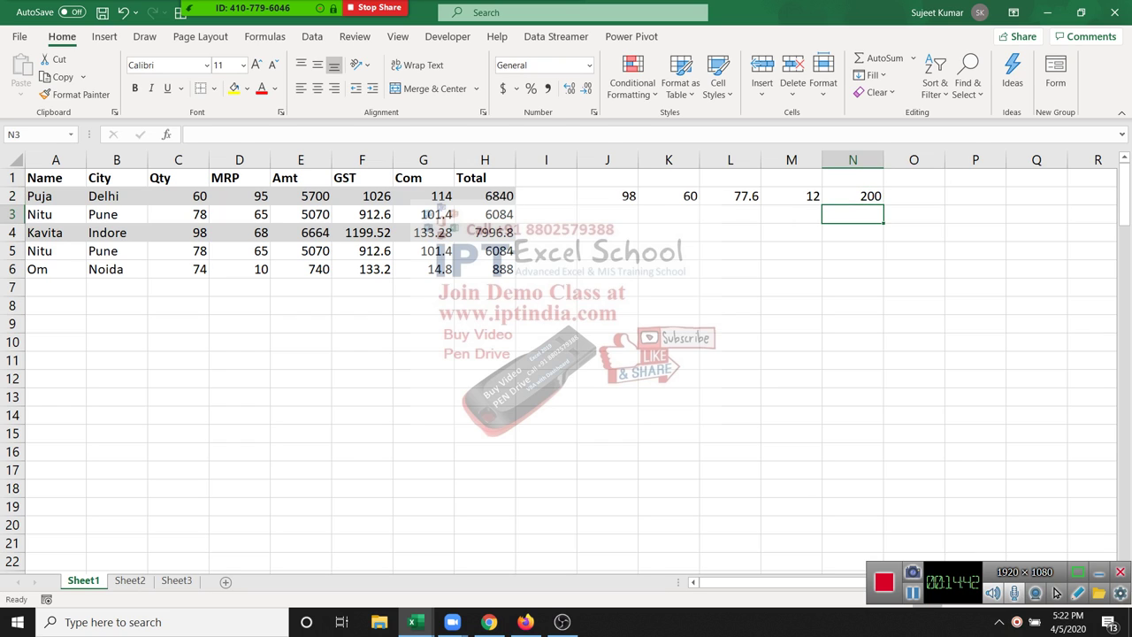
pyautogui.write('3')
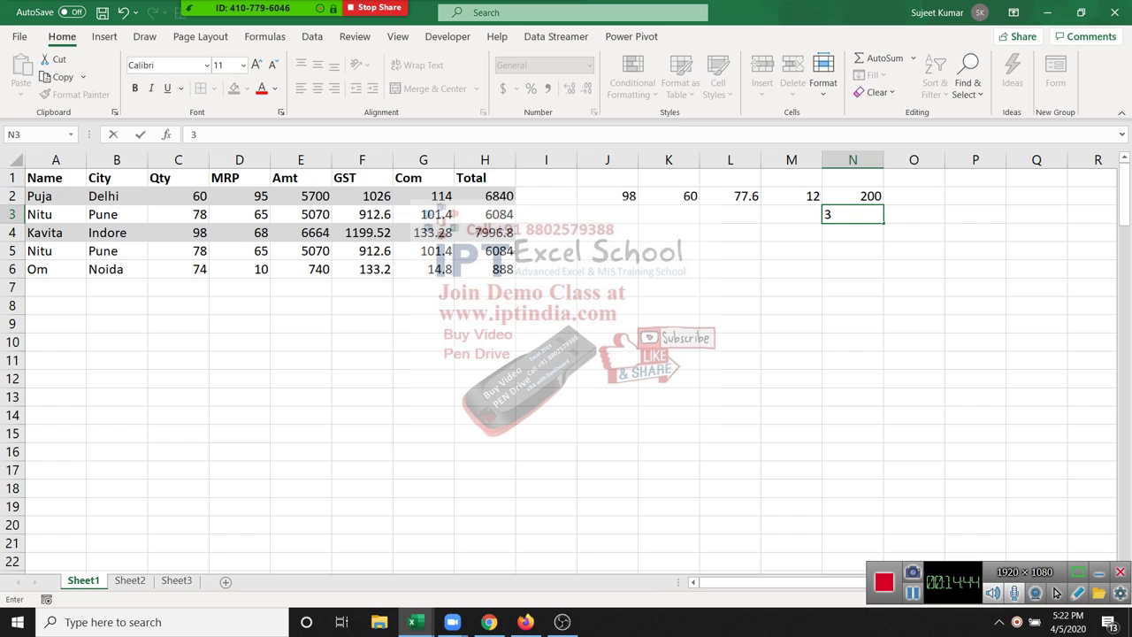
pyautogui.write('3')
pyautogui.press('BackSpace')
pyautogui.write('6')
pyautogui.press('Tab')
pyautogui.write('50')
pyautogui.press('Return')
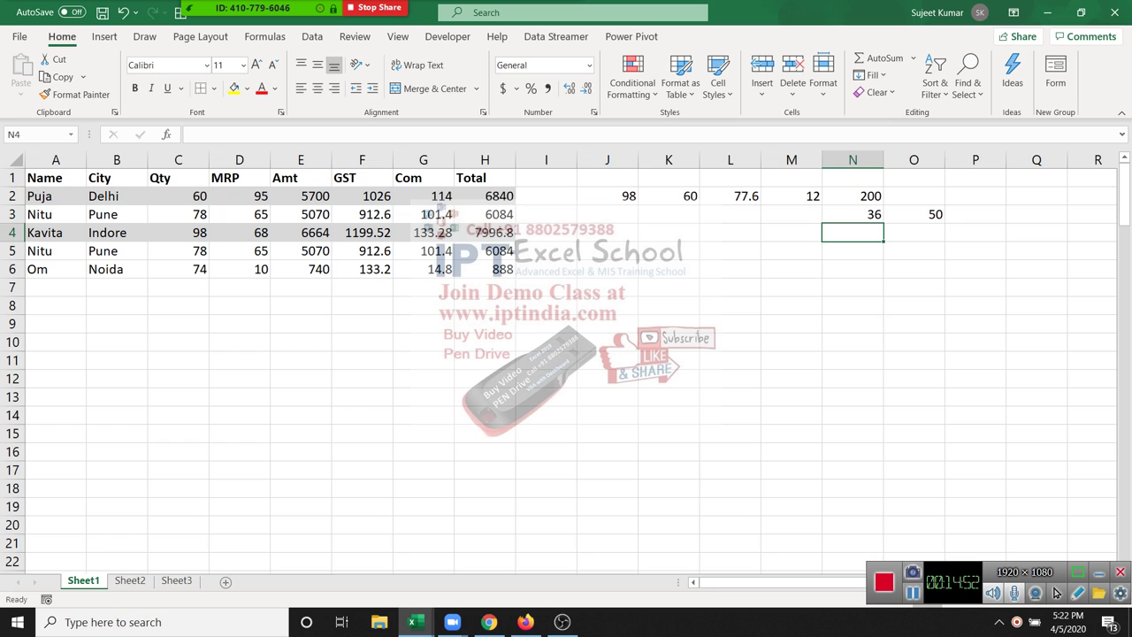
pyautogui.write('55')
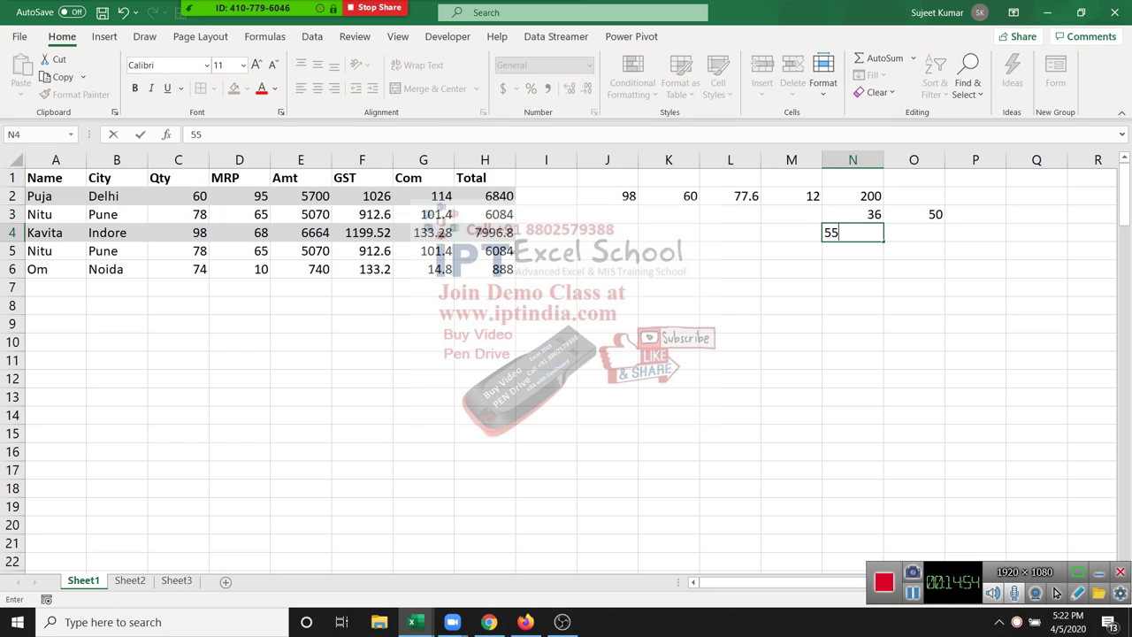
pyautogui.press('Tab')
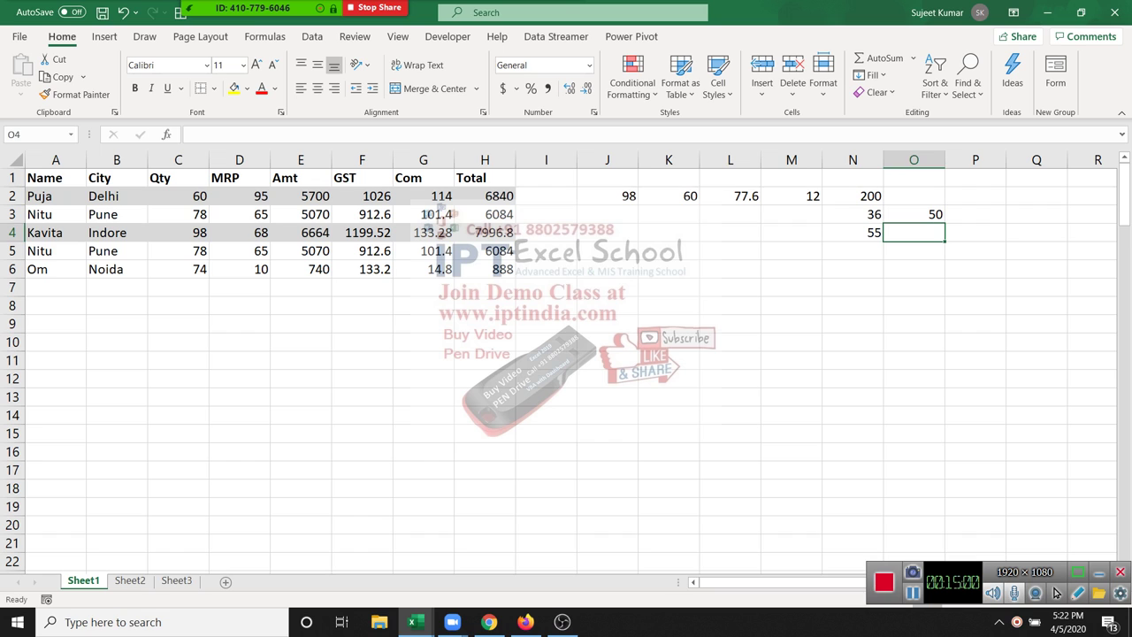
pyautogui.write('50')
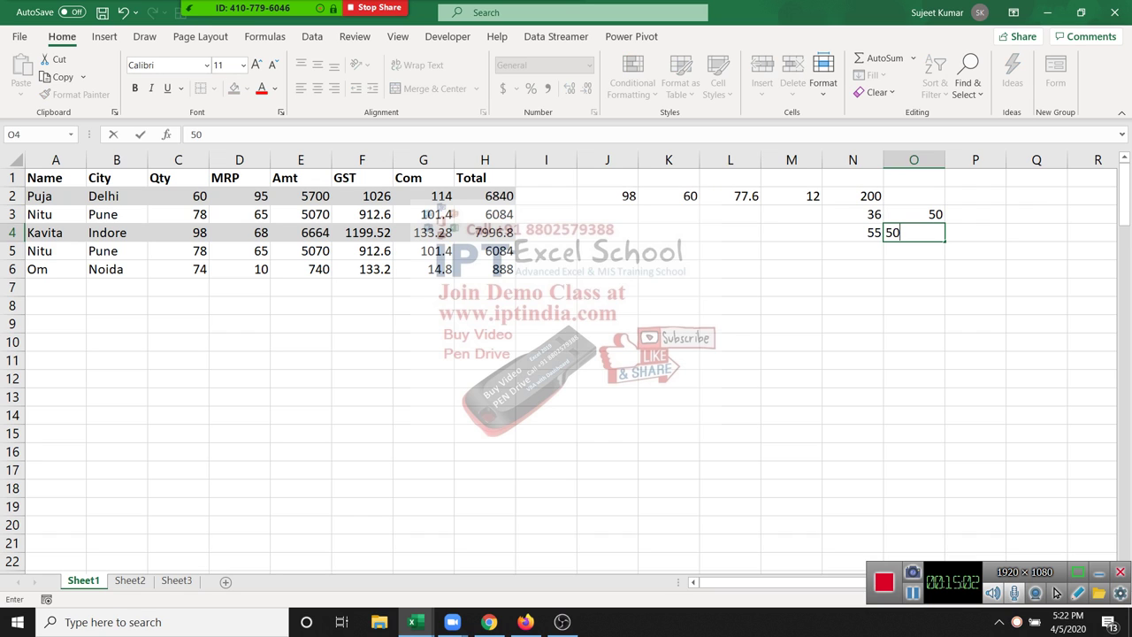
pyautogui.press('Return')
pyautogui.click(853, 250)
pyautogui.write('100')
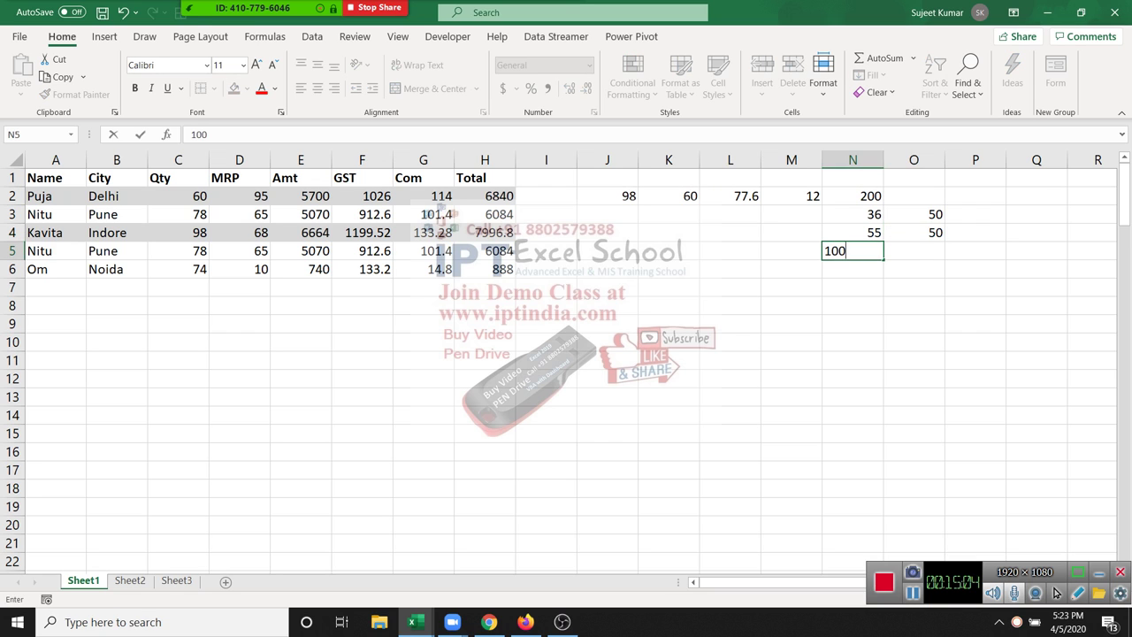
pyautogui.press('Tab')
pyautogui.write('26')
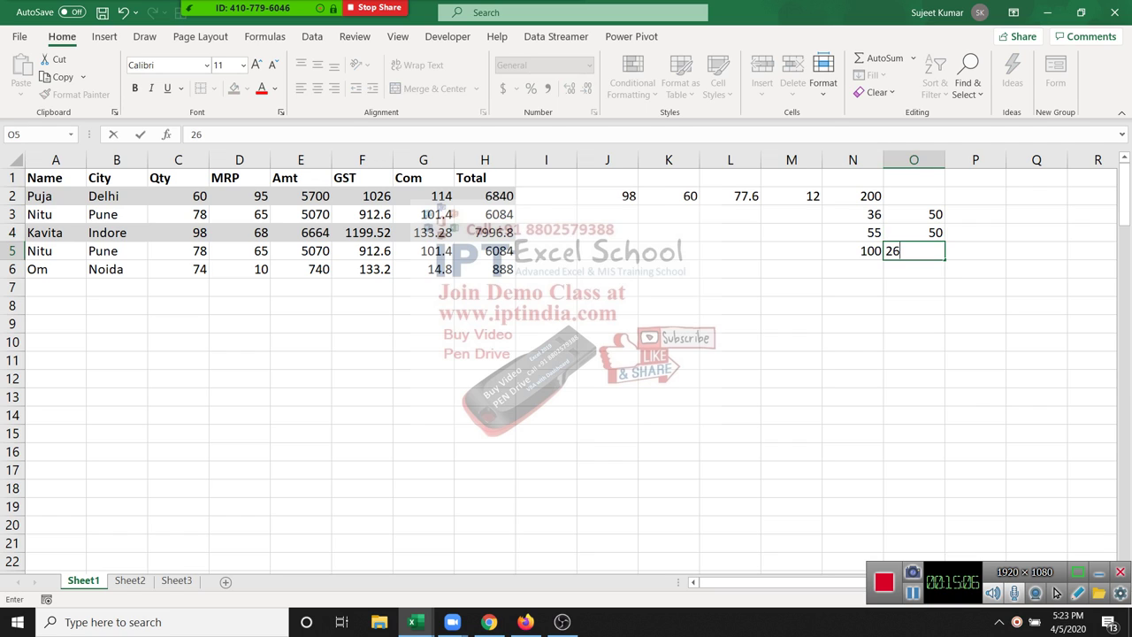
pyautogui.press('Return')
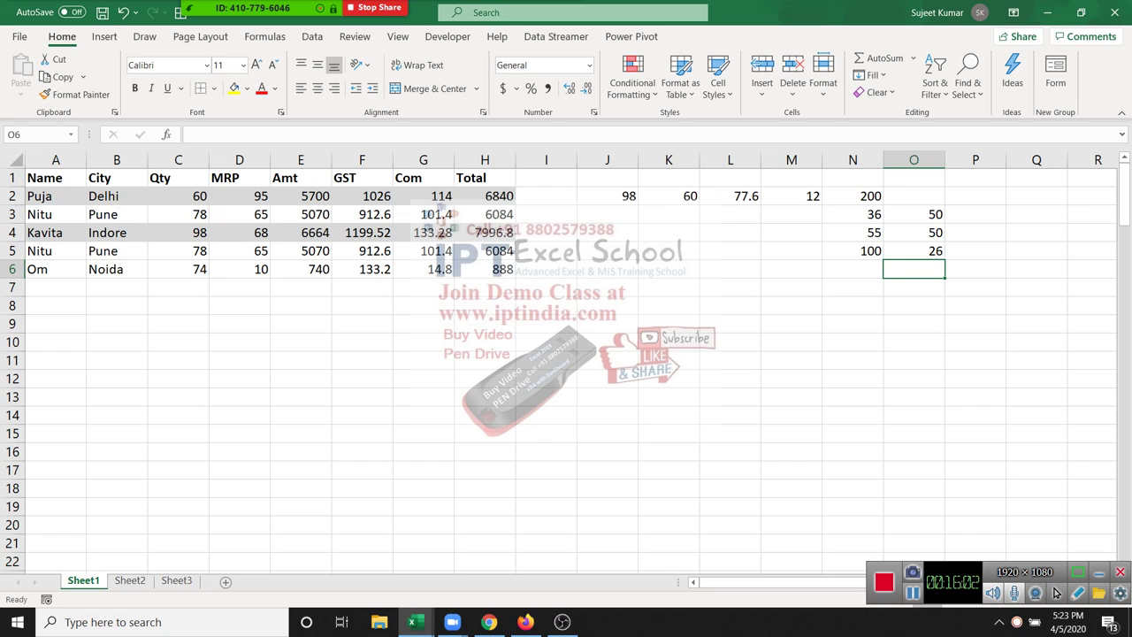
# Enter 24.1 in O6 and 100 in N7.
pyautogui.write('24.')
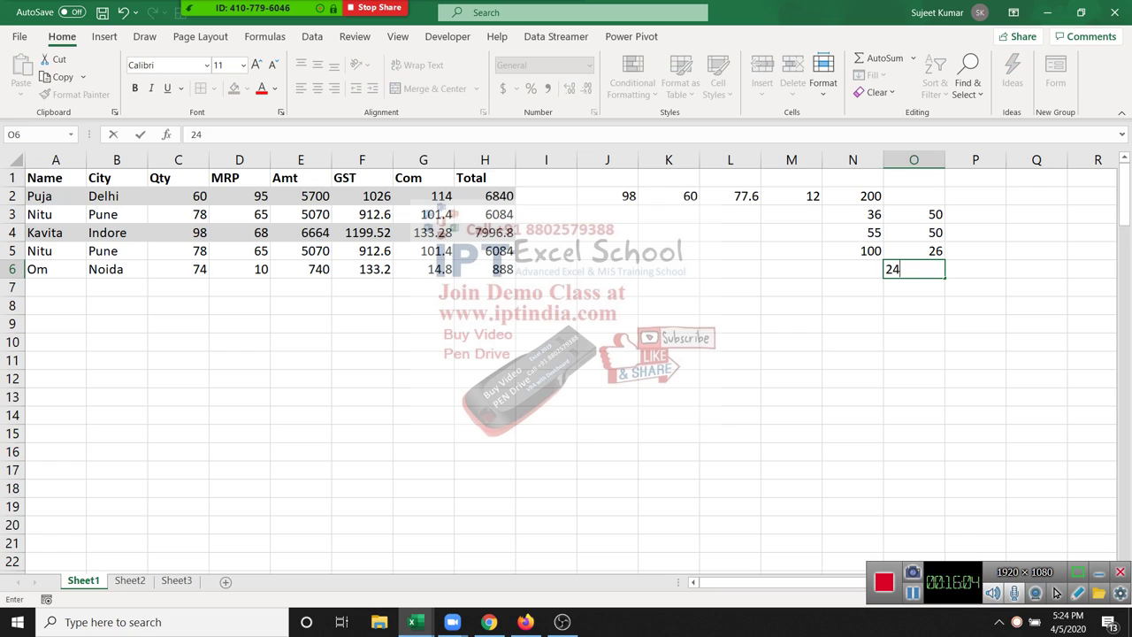
pyautogui.write('10')
pyautogui.press('Return')
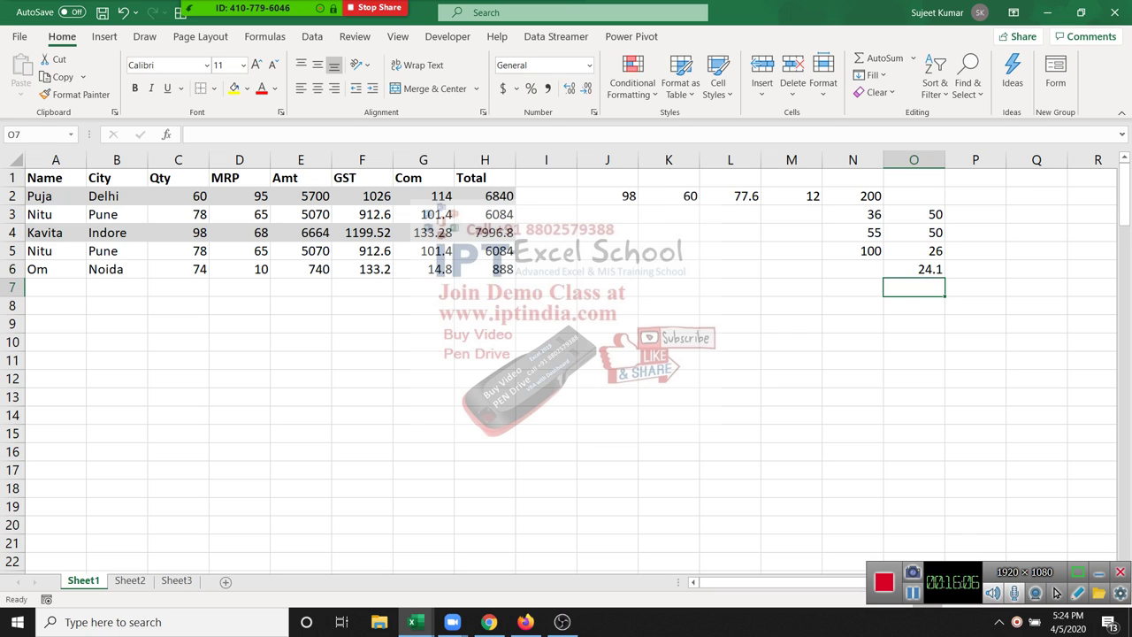
pyautogui.click(851, 286)
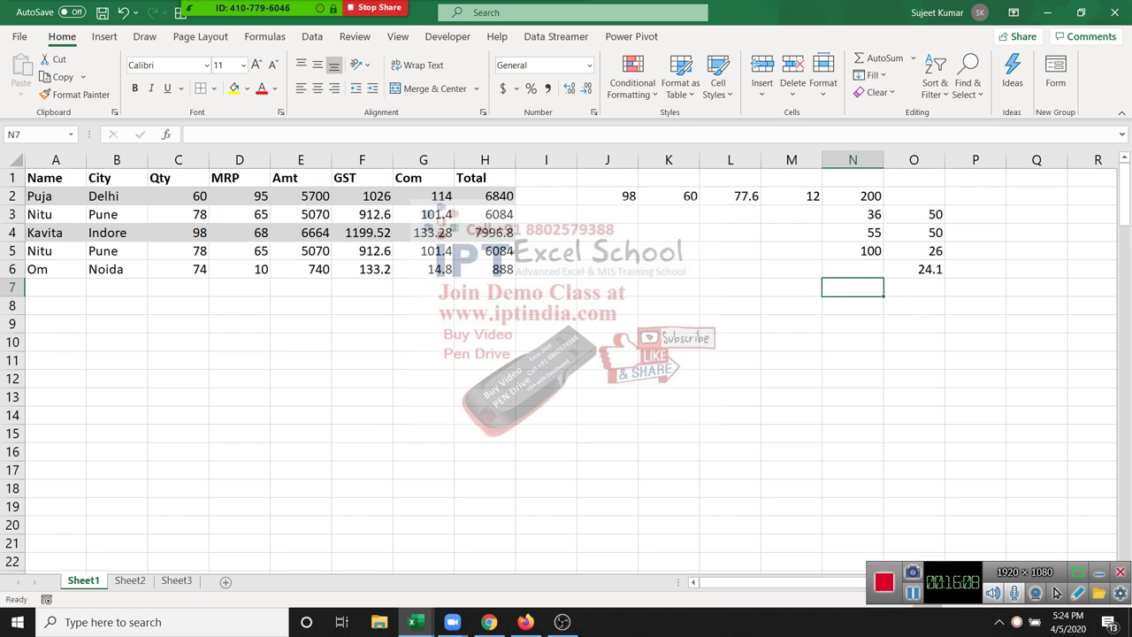
pyautogui.write('100')
pyautogui.click(914, 286)
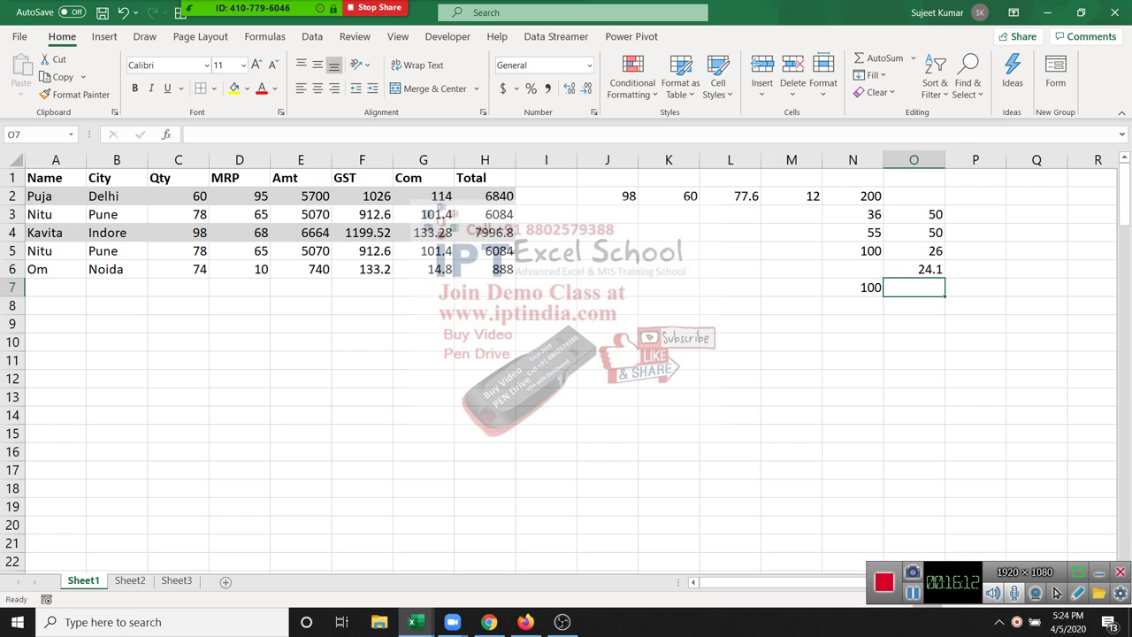
# Review the nearby cells with the arrow keys, comparing the 50s in O3 and O4.
pyautogui.press('Up')
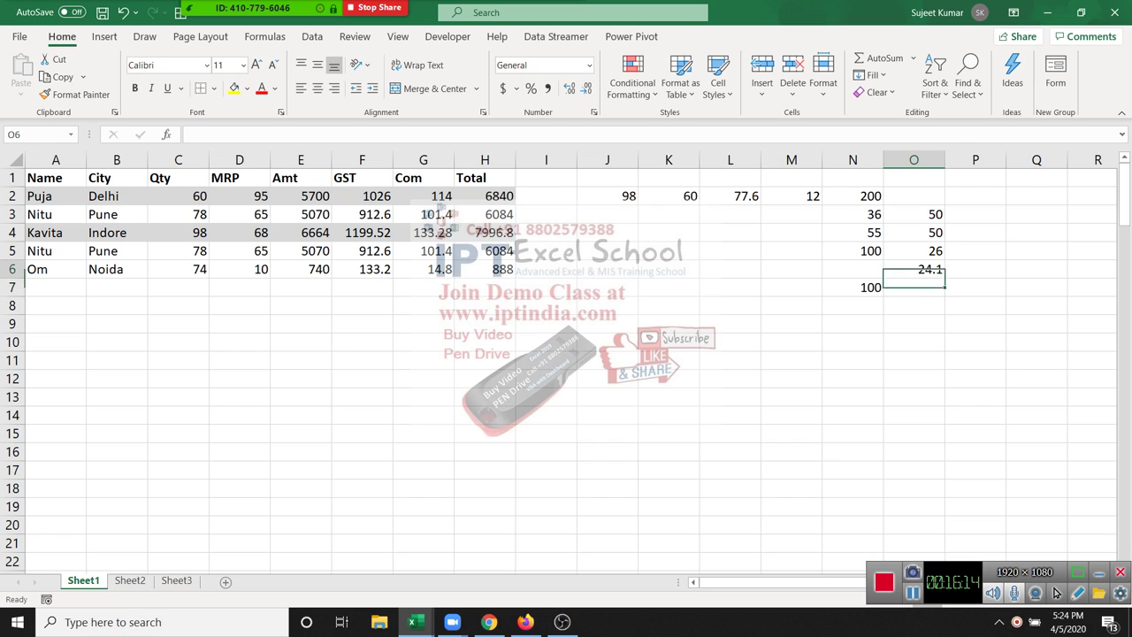
pyautogui.press('Up')
pyautogui.press('Up')
pyautogui.press('Left')
pyautogui.press('Right')
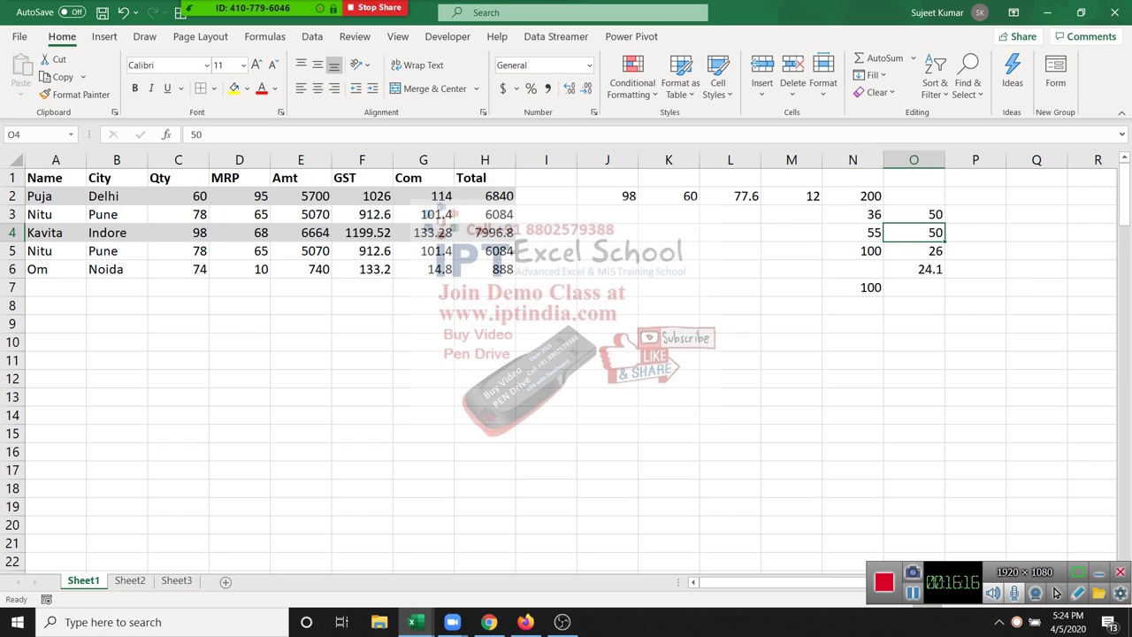
pyautogui.press('Up')
pyautogui.press('Left')
pyautogui.press('Right')
pyautogui.press('Up')
pyautogui.press('Down')
pyautogui.press('Up')
pyautogui.press('Down')
pyautogui.press('Up')
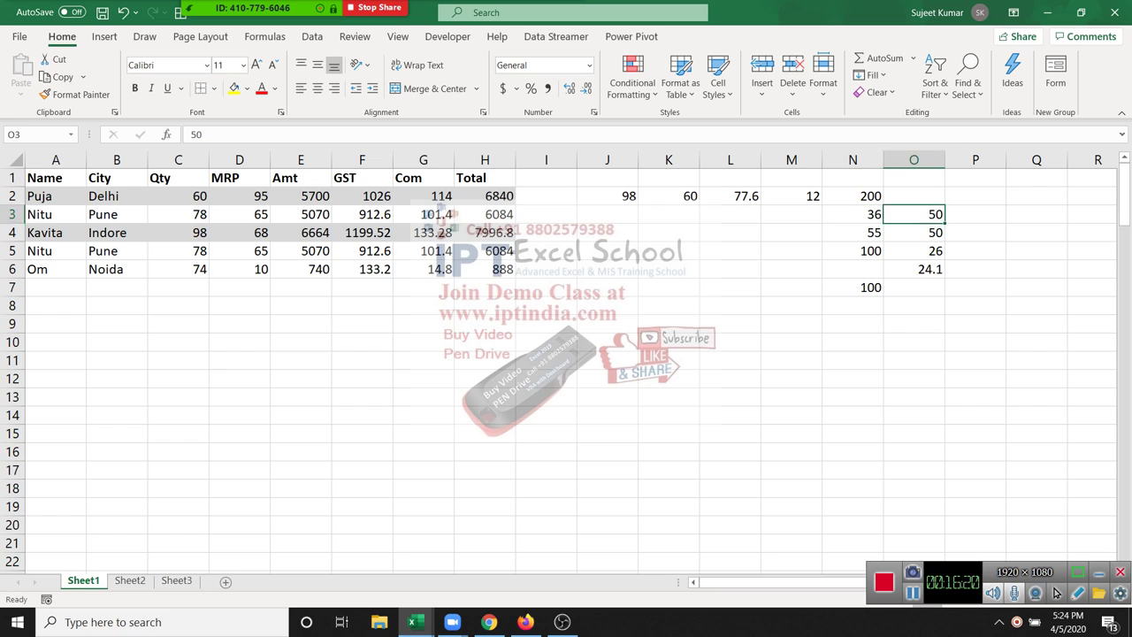
pyautogui.press('Down')
pyautogui.press('Up')
pyautogui.press('Down')
pyautogui.press('Up')
pyautogui.press('Down')
pyautogui.press('Up')
pyautogui.press('Left')
pyautogui.press('Left')
pyautogui.press('Left')
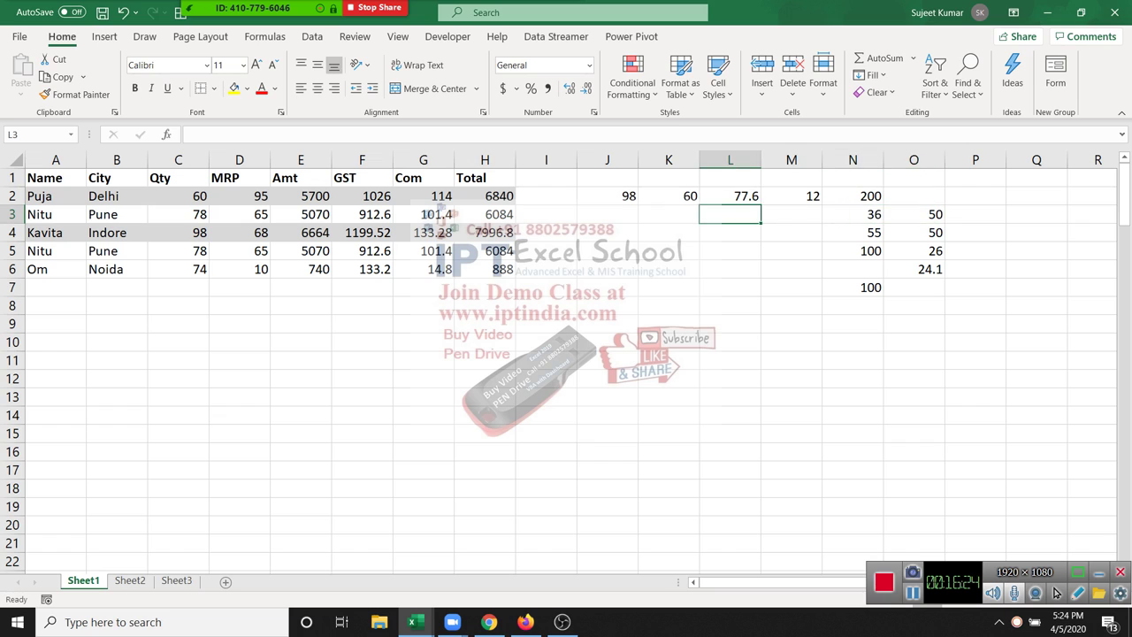
pyautogui.press('Right')
pyautogui.press('Right')
pyautogui.press('Right')
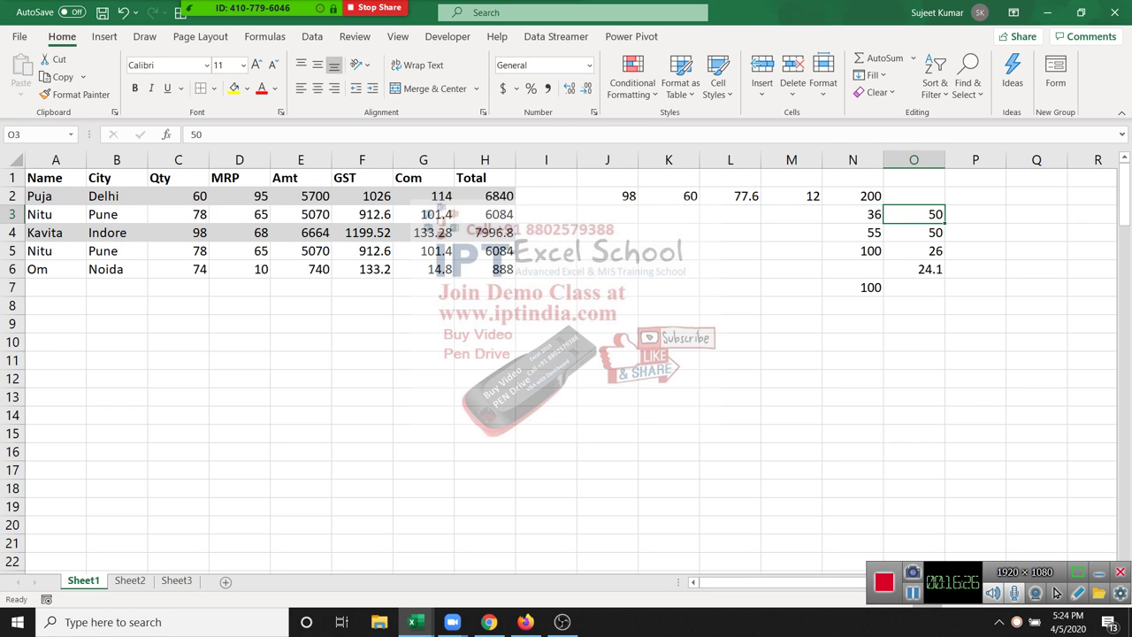
pyautogui.press('Down')
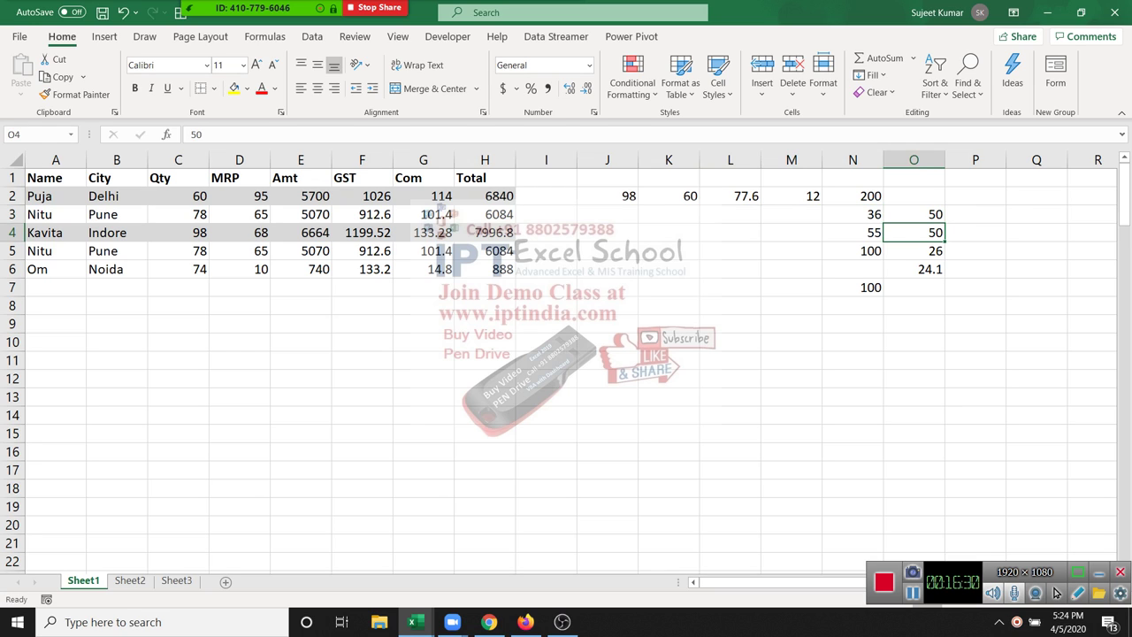
pyautogui.press('Up')
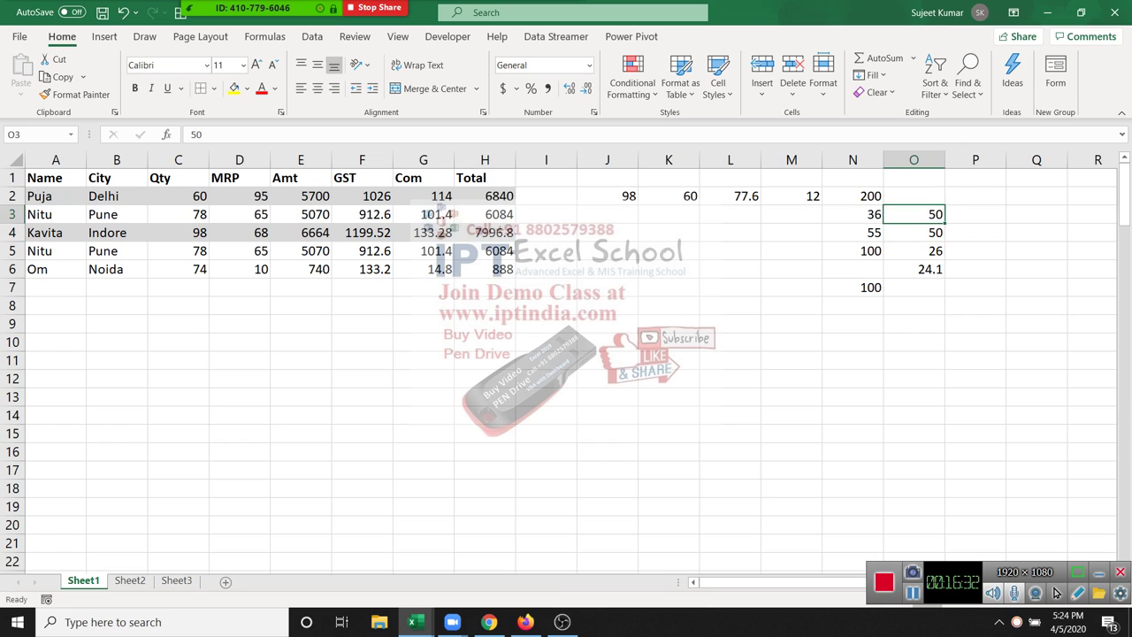
pyautogui.press('Left')
pyautogui.press('Left')
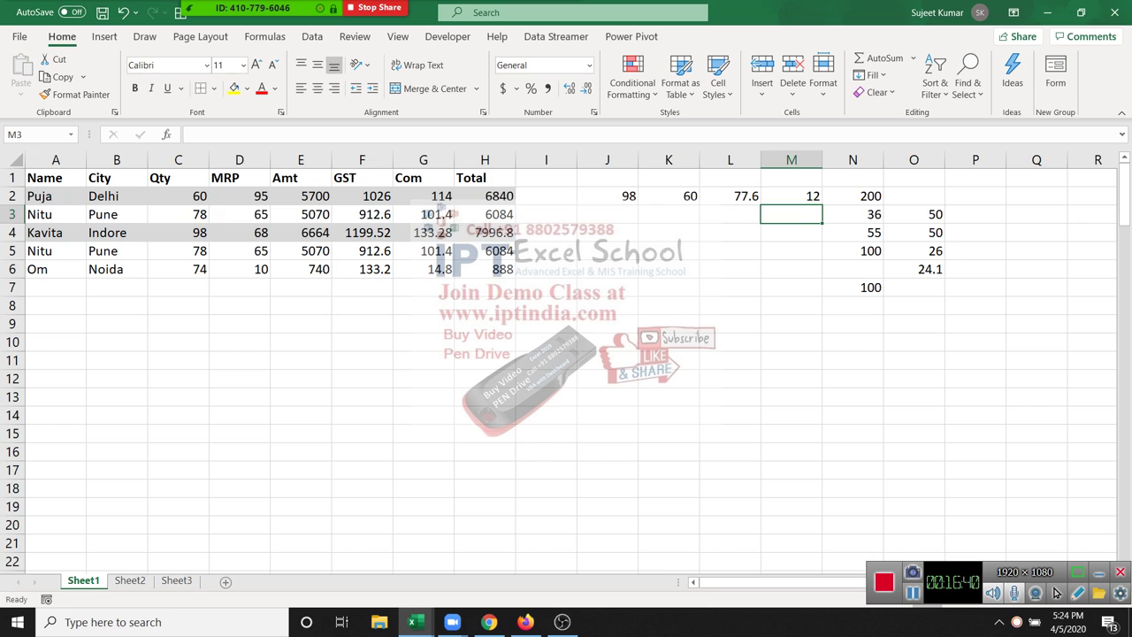
pyautogui.click(853, 214)
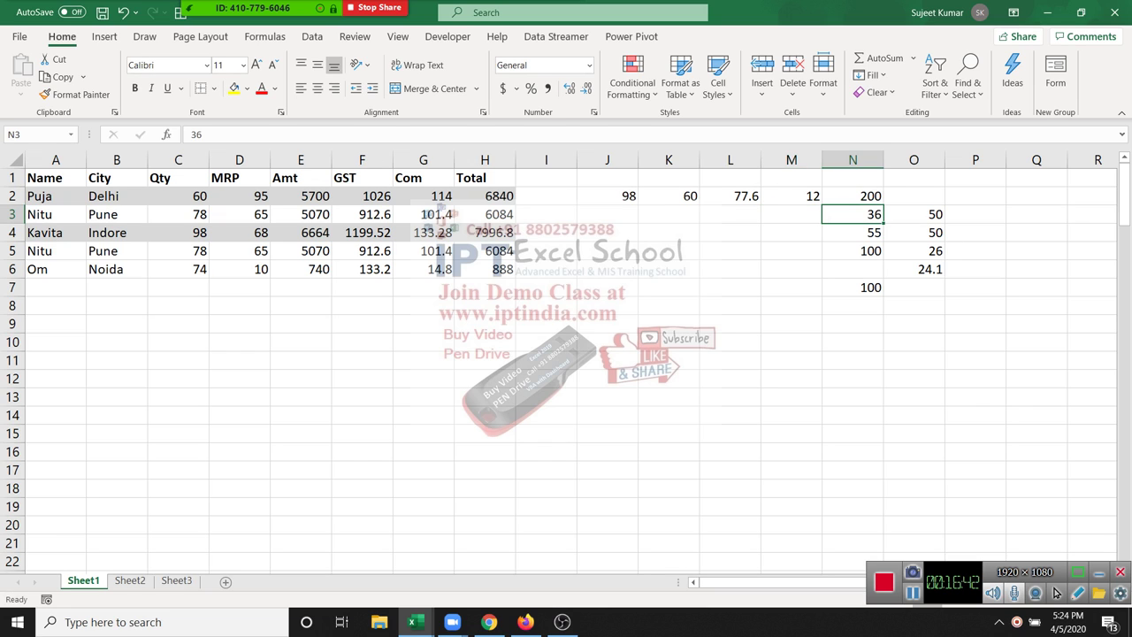
pyautogui.click(791, 214)
pyautogui.click(853, 214)
pyautogui.click(852, 232)
pyautogui.click(791, 232)
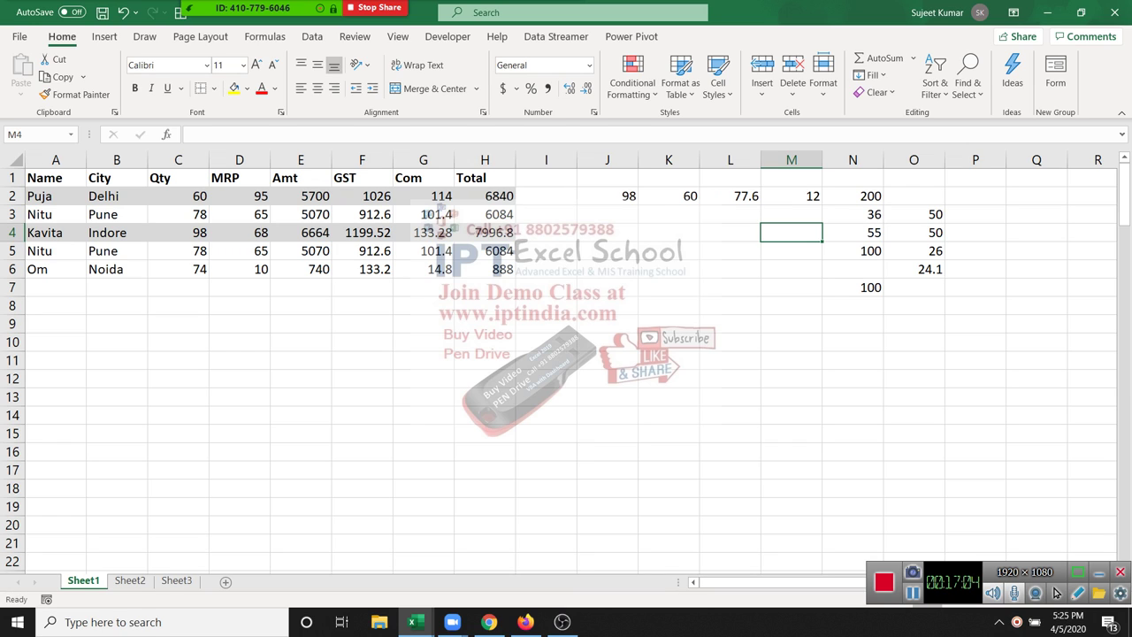
# Enter 50 in L8, then the pairs 10/4 and 20/15 in rows 9 and 10.
pyautogui.click(729, 305)
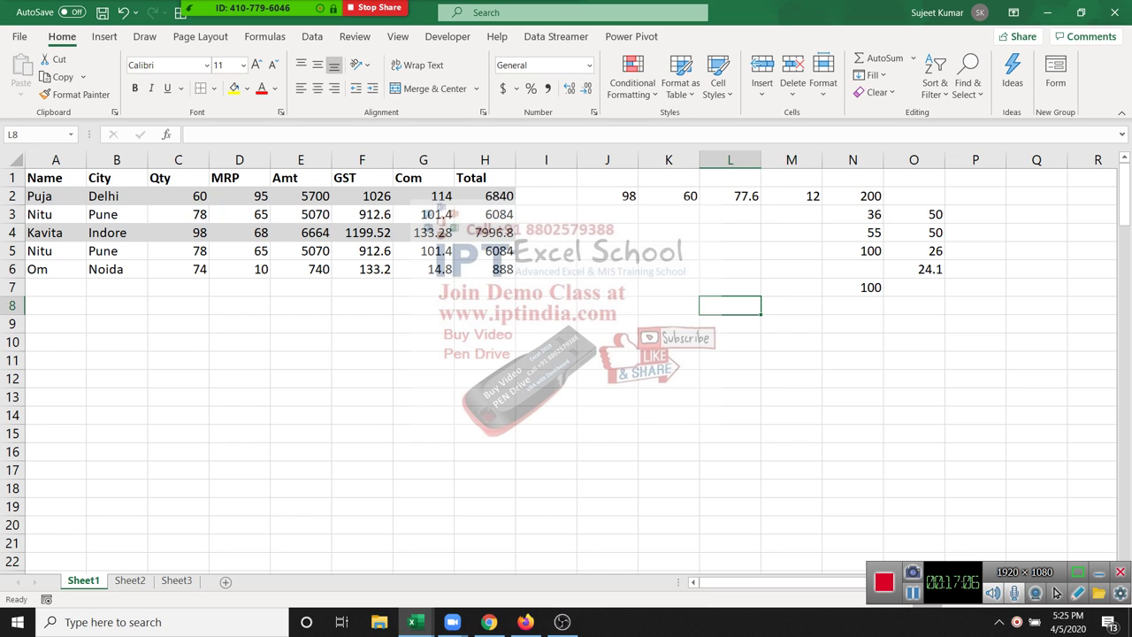
pyautogui.write('50')
pyautogui.press('Return')
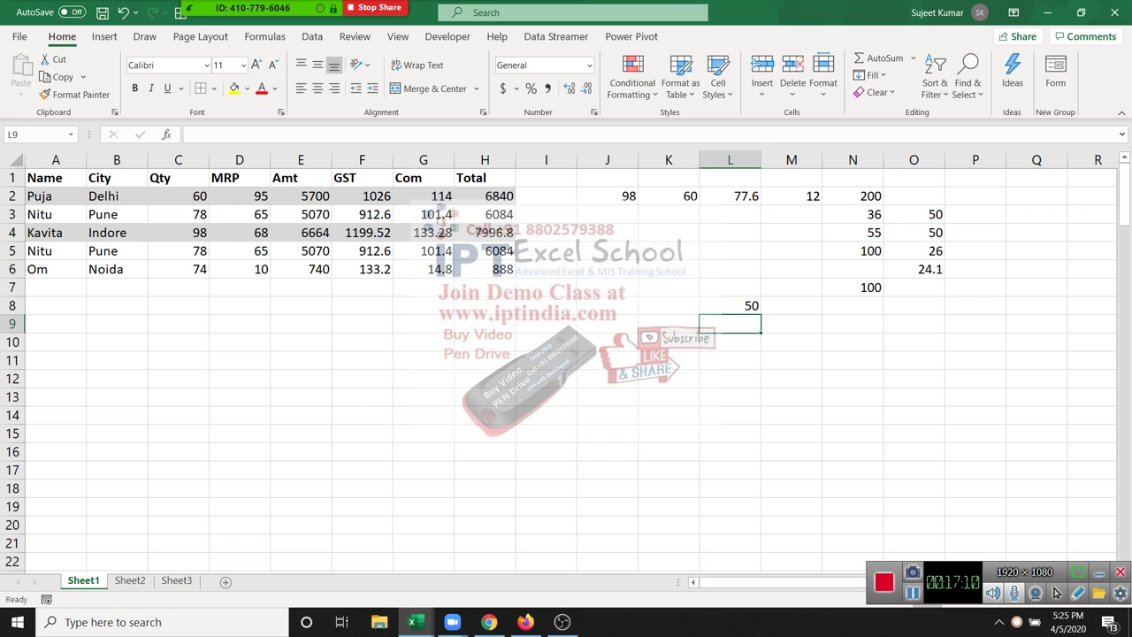
pyautogui.write('10')
pyautogui.press('Tab')
pyautogui.write('4')
pyautogui.press('Return')
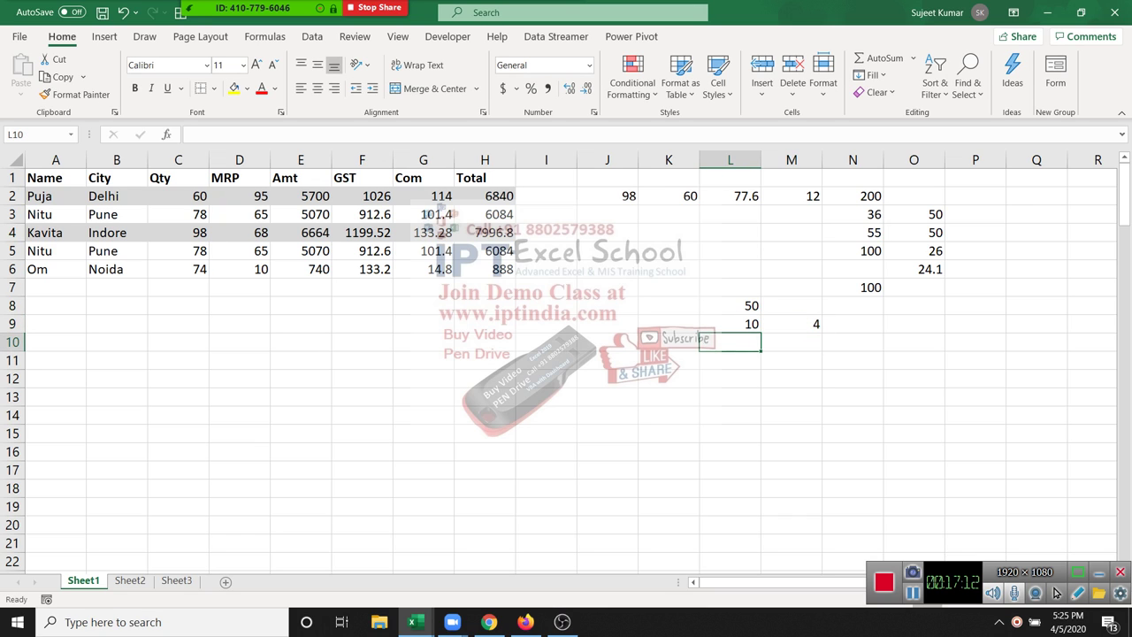
pyautogui.write('20')
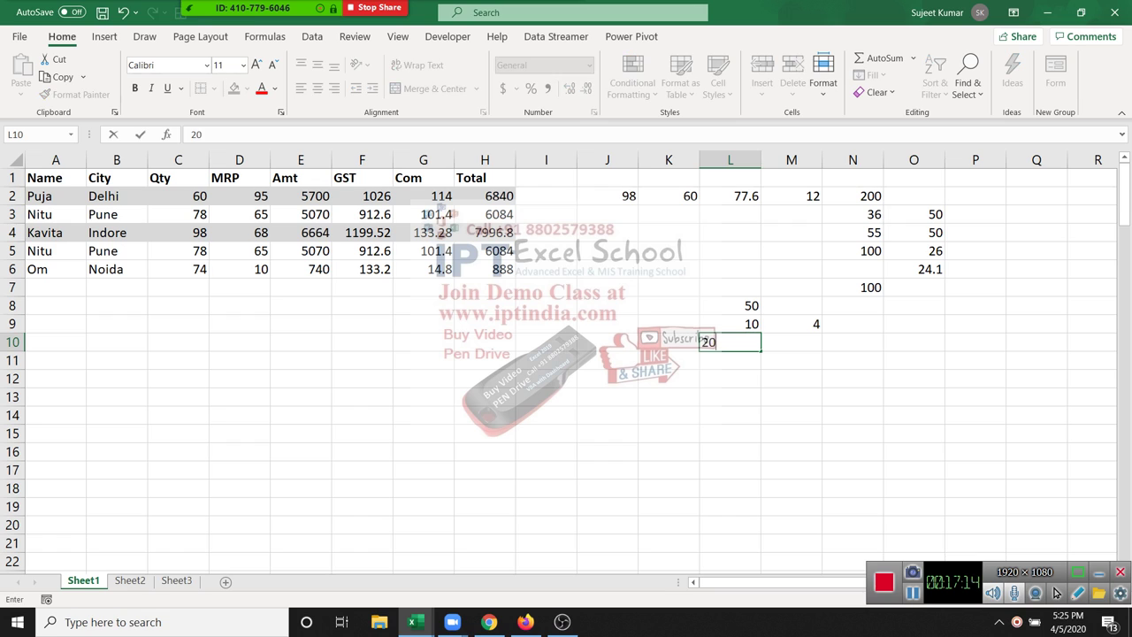
pyautogui.press('Tab')
pyautogui.write('15')
pyautogui.press('Return')
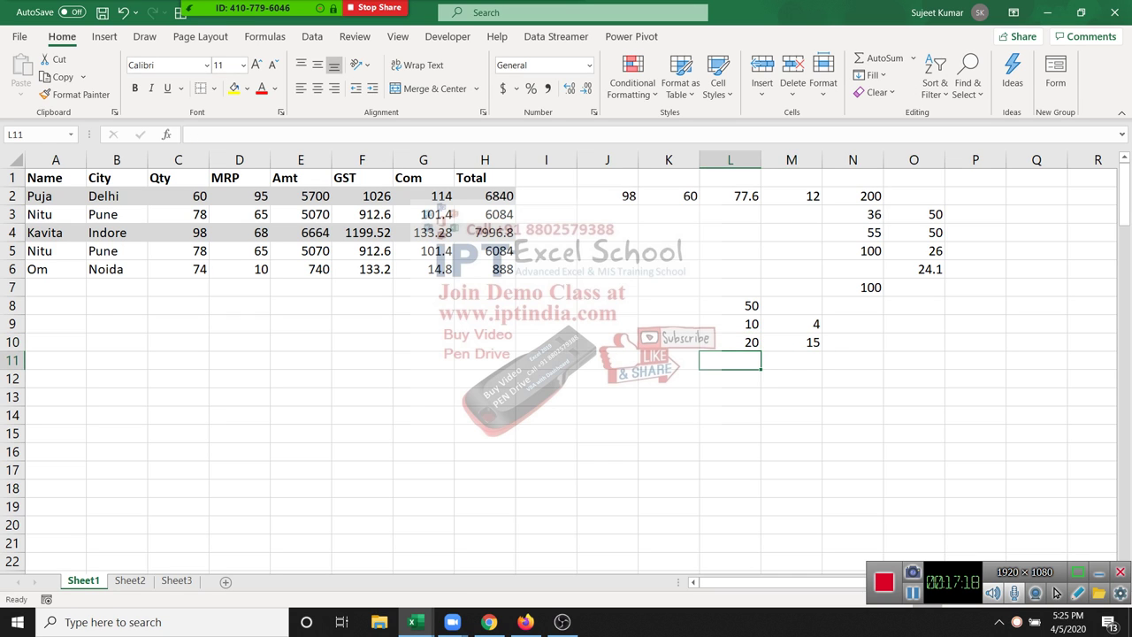
# Enter the pairs 10/20 and 10/25 in rows 11 and 12, fixing the typos.
pyautogui.write('0')
pyautogui.press('BackSpace')
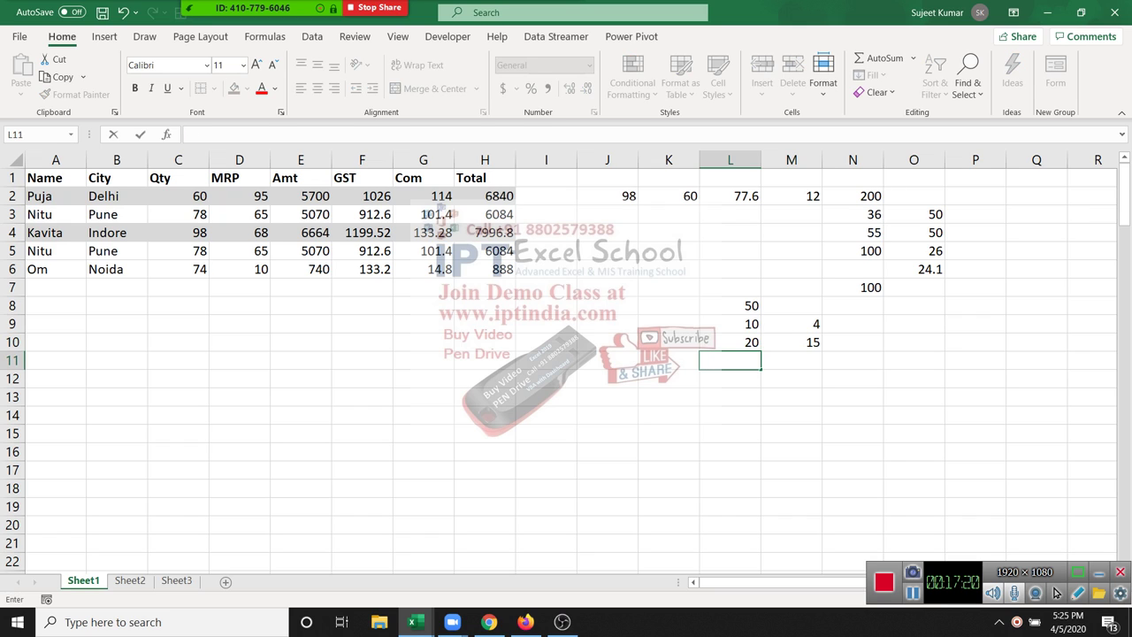
pyautogui.write('10')
pyautogui.press('Tab')
pyautogui.write('20')
pyautogui.press('Return')
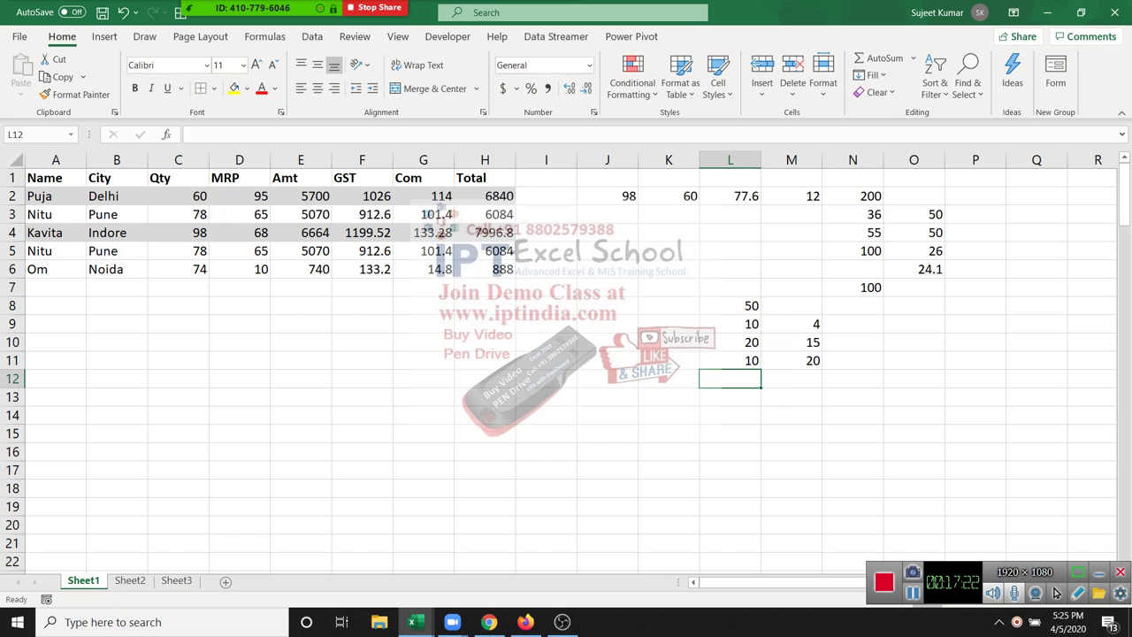
pyautogui.write('20')
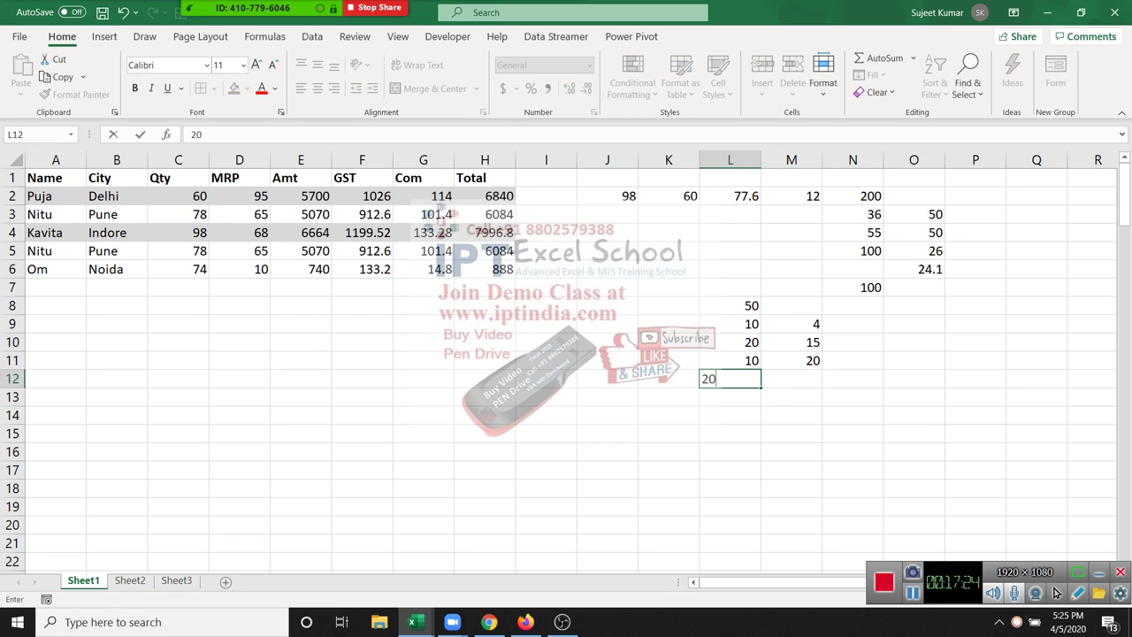
pyautogui.press('BackSpace')
pyautogui.press('BackSpace')
pyautogui.write('10')
pyautogui.press('Tab')
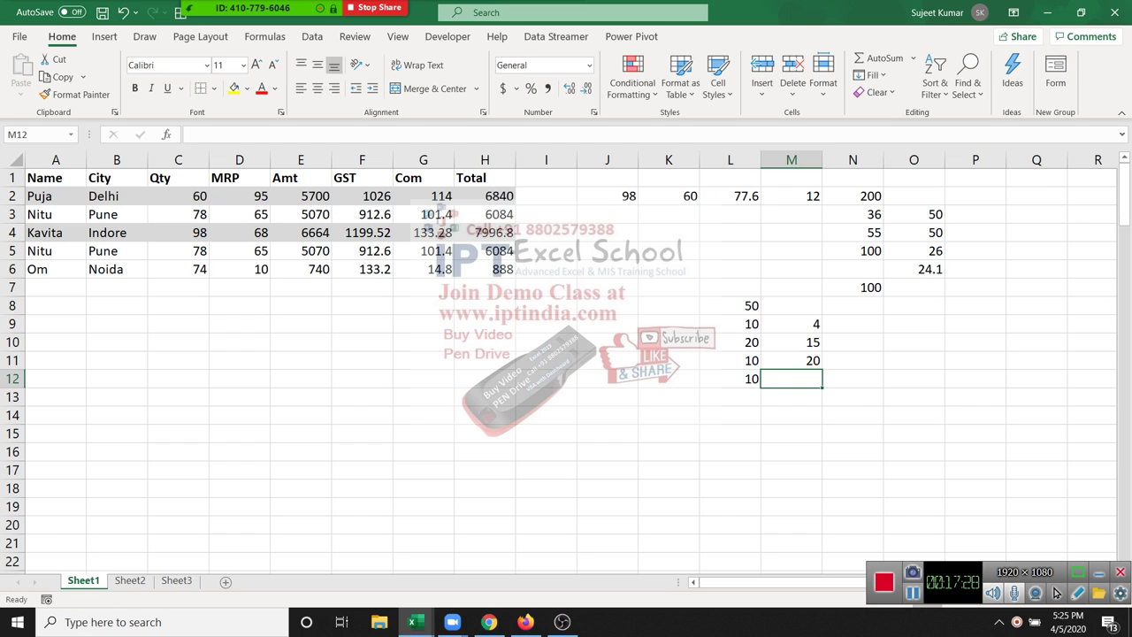
pyautogui.write('25')
pyautogui.press('Up')
pyautogui.press('Up')
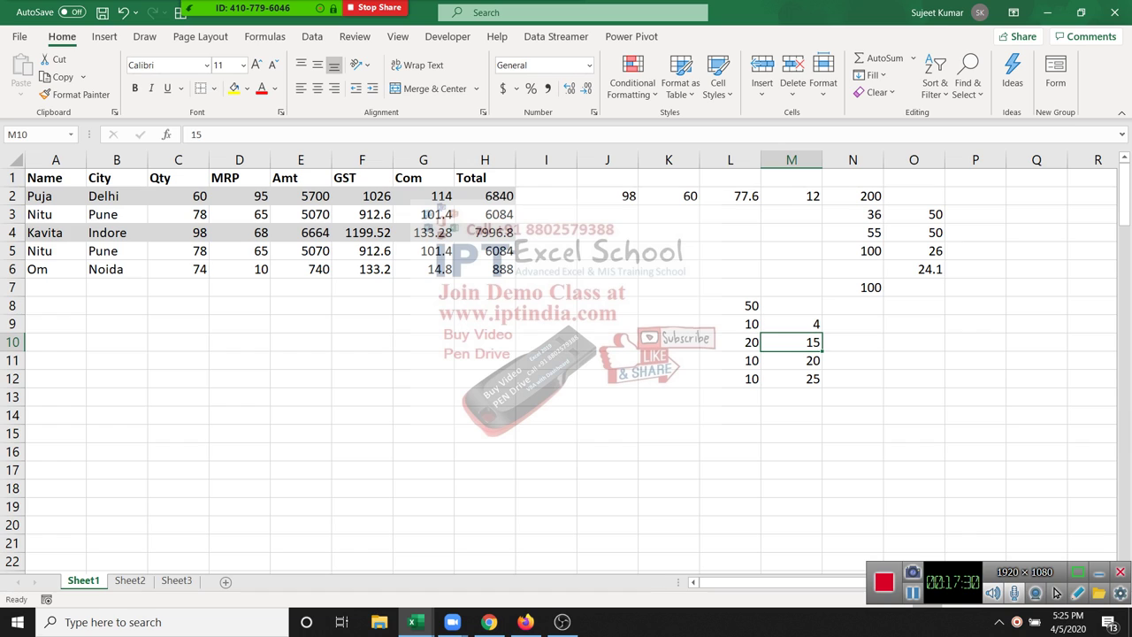
pyautogui.press('Up')
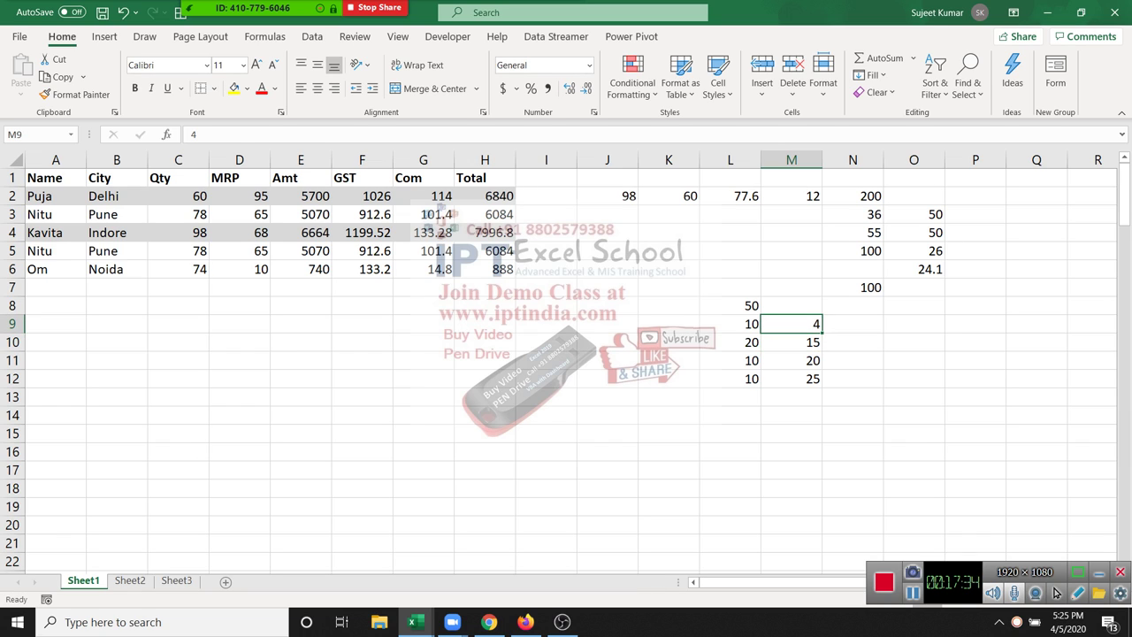
pyautogui.click(729, 324)
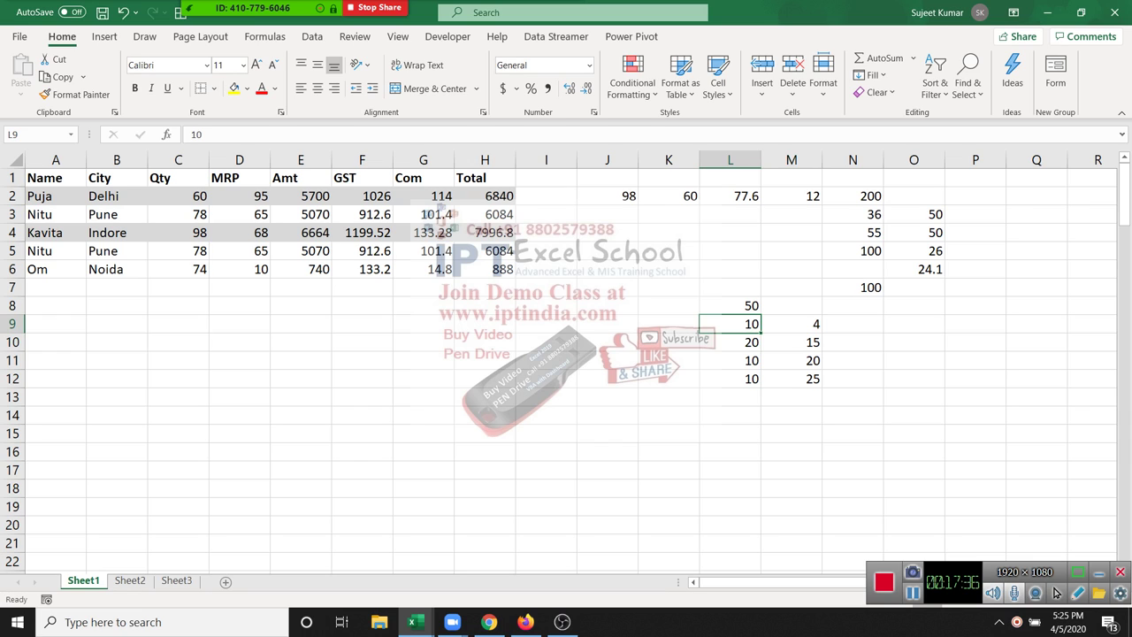
pyautogui.press('Down')
pyautogui.press('Down')
pyautogui.press('Right')
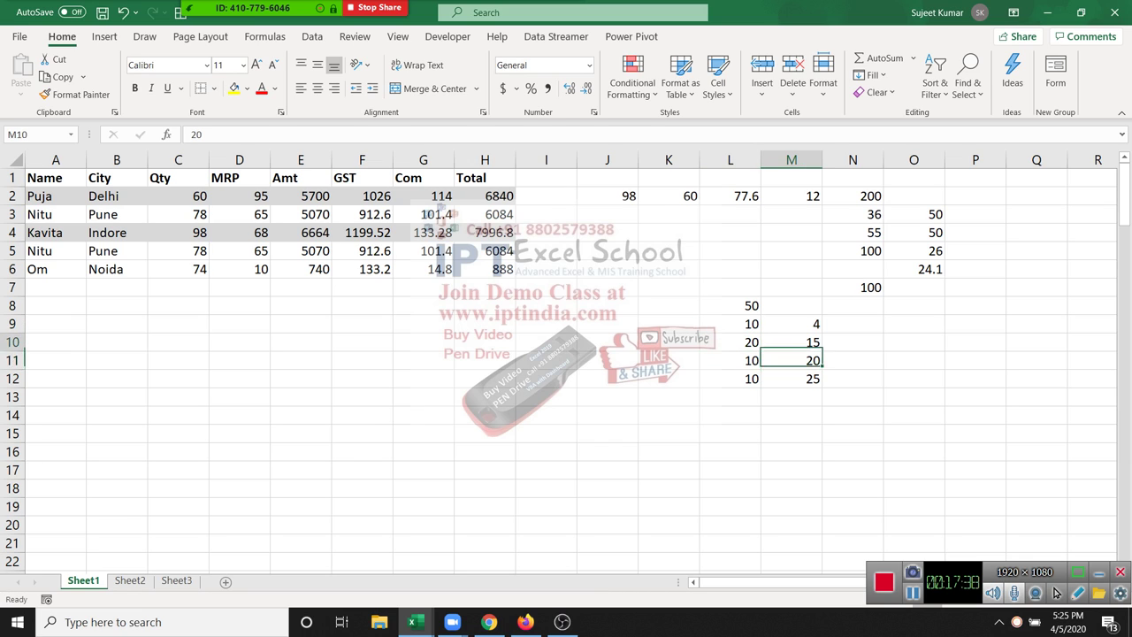
pyautogui.press('Up')
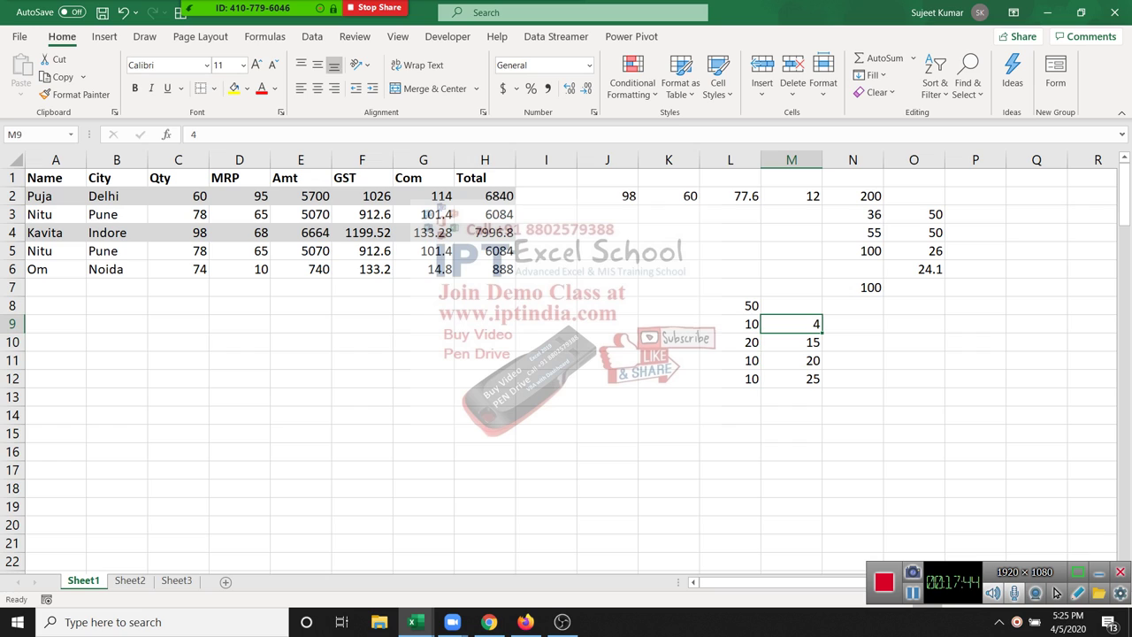
pyautogui.press('Down')
pyautogui.press('Down')
pyautogui.press('Down')
pyautogui.press('Down')
pyautogui.press('Up')
pyautogui.press('Up')
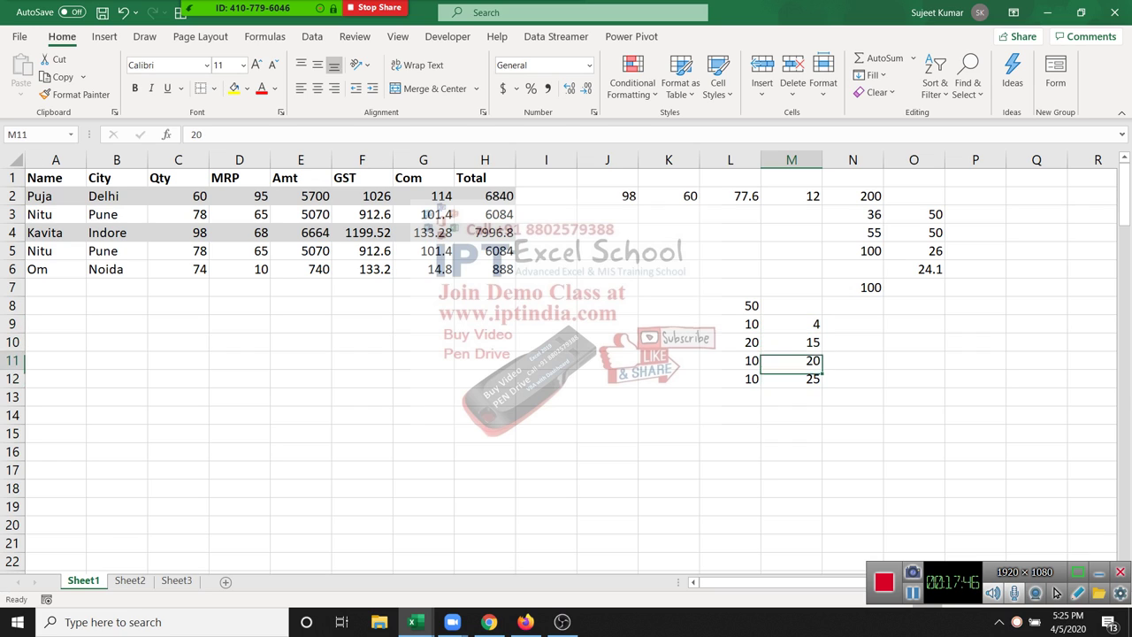
pyautogui.press('Up')
pyautogui.press('Up')
pyautogui.press('Down')
pyautogui.press('Down')
pyautogui.press('Down')
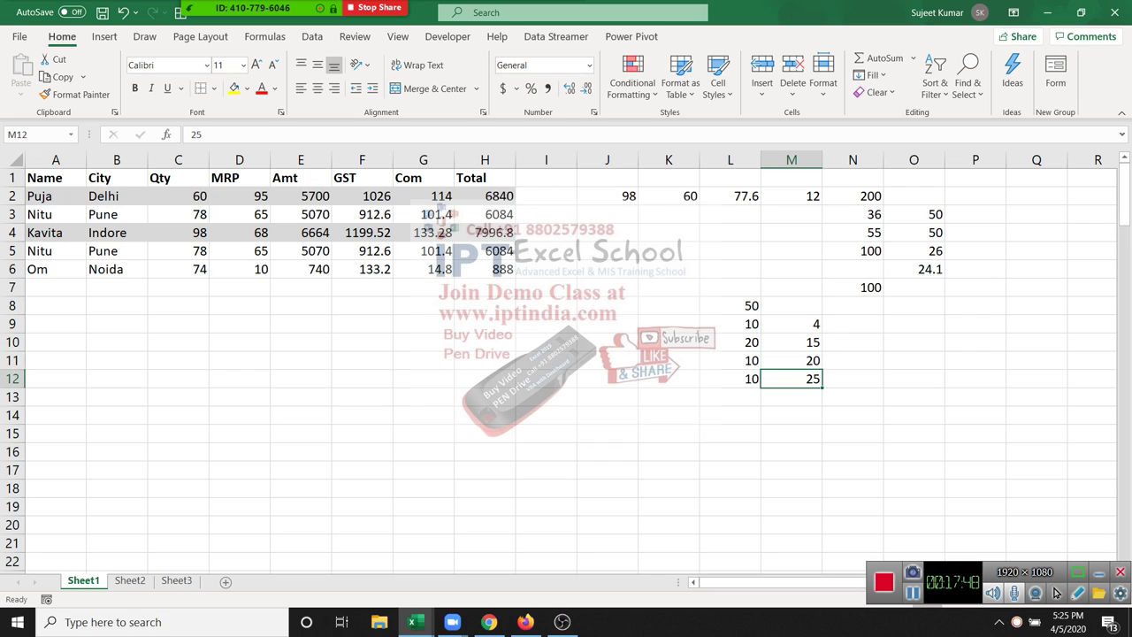
pyautogui.press('Up')
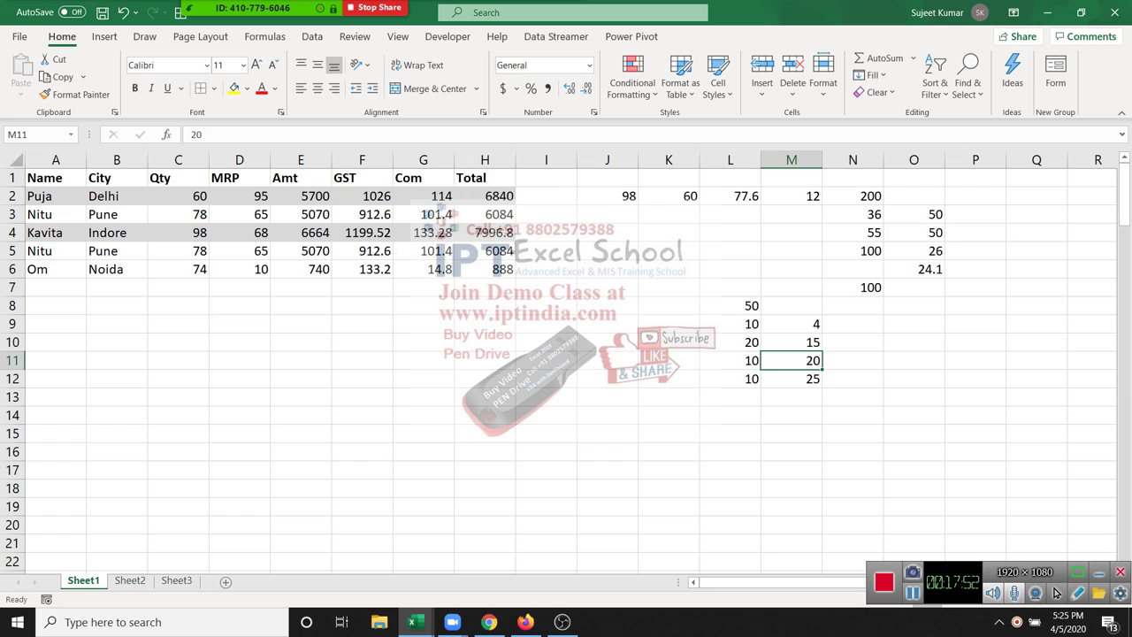
pyautogui.press('Up')
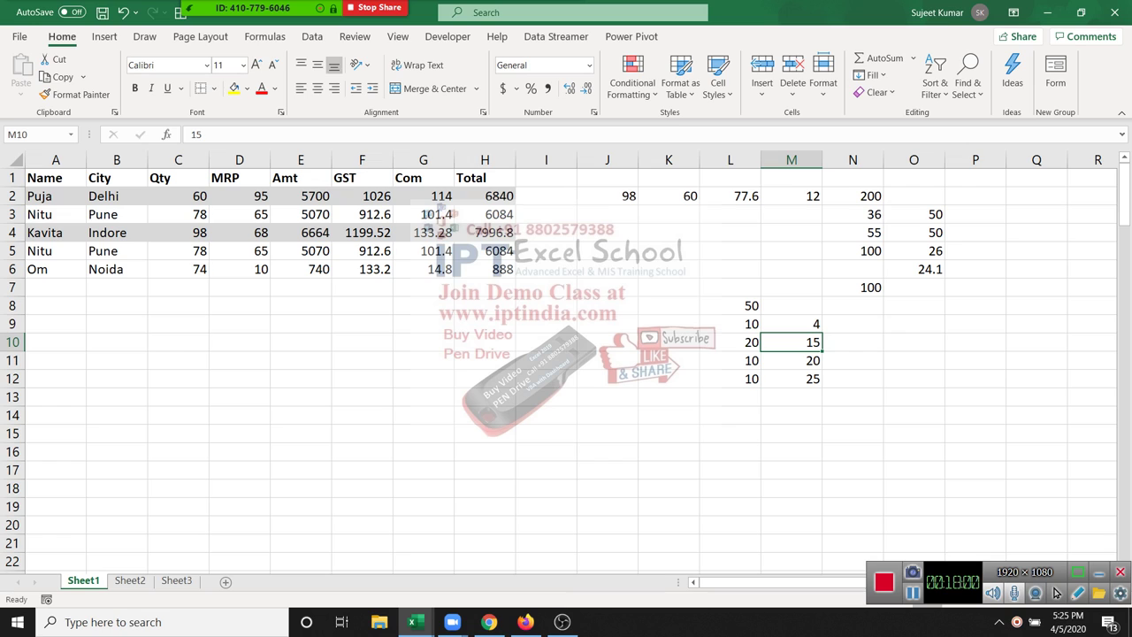
pyautogui.press('Down')
pyautogui.press('Left')
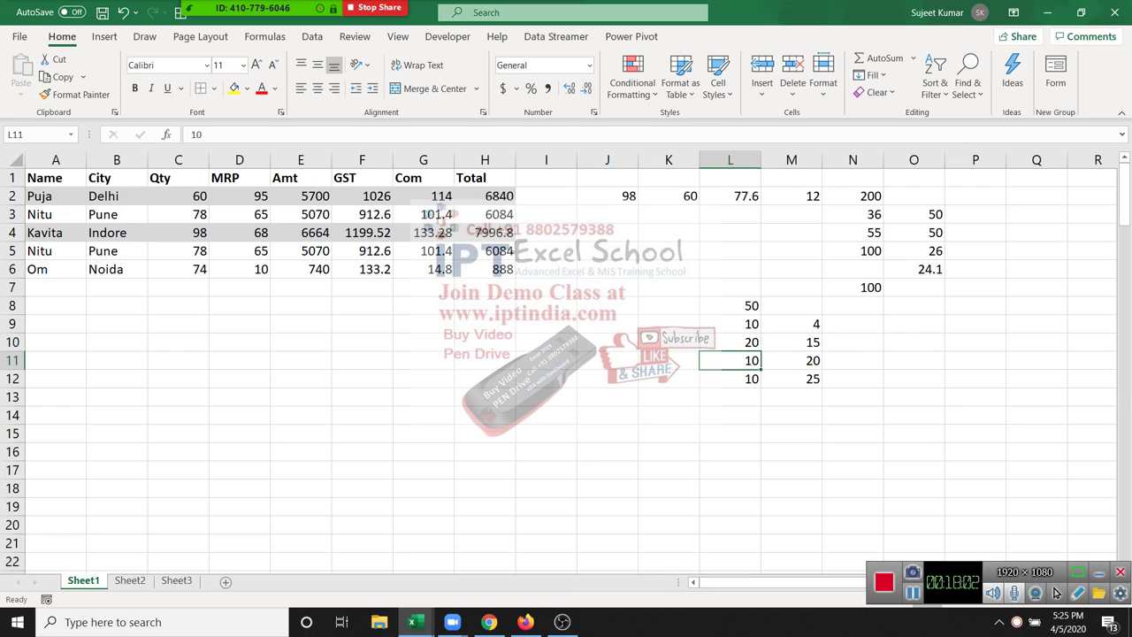
pyautogui.press('Left')
pyautogui.press('Right')
pyautogui.press('Right')
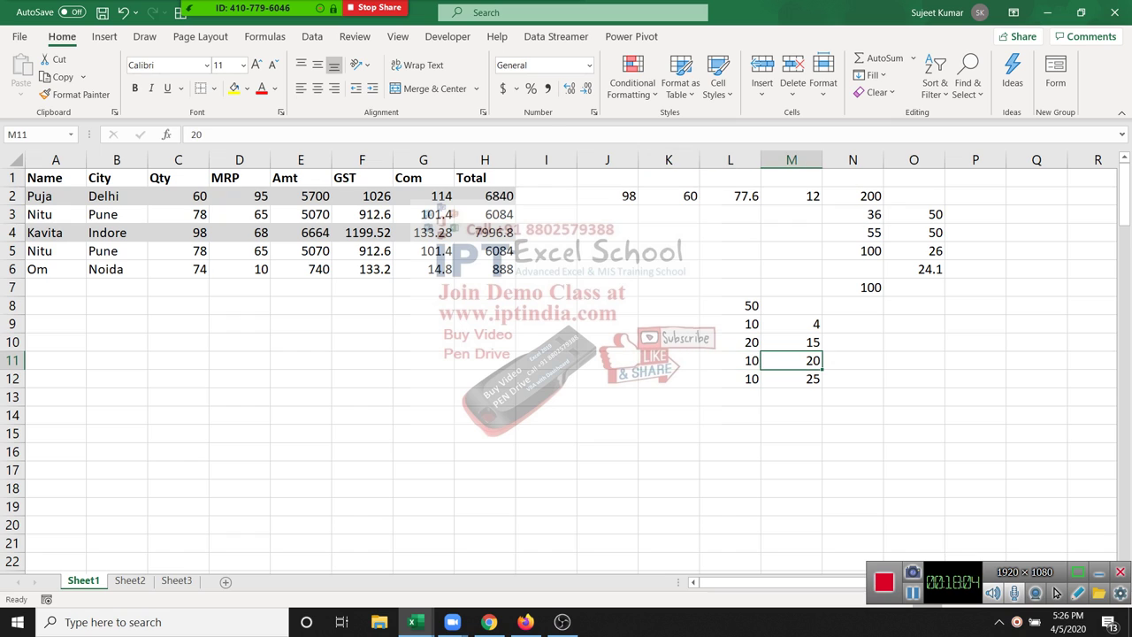
pyautogui.press('Left')
pyautogui.press('Left')
pyautogui.press('Left')
pyautogui.press('Left')
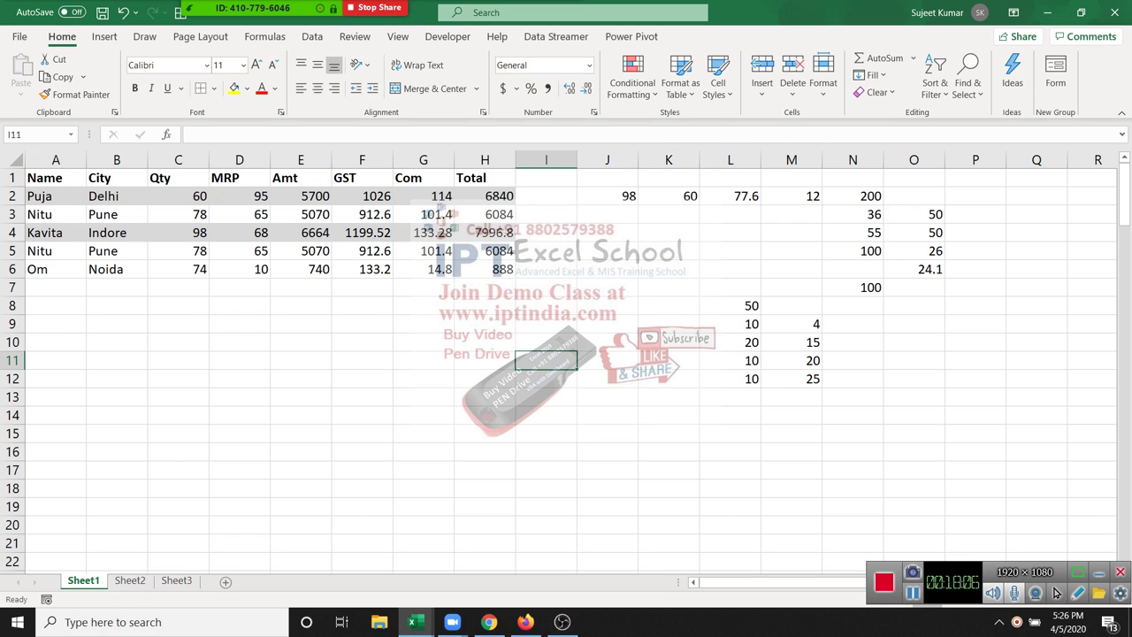
# Enter 500 in I11, 3 in I12 and 75000 in J13.
pyautogui.write('500')
pyautogui.press('Return')
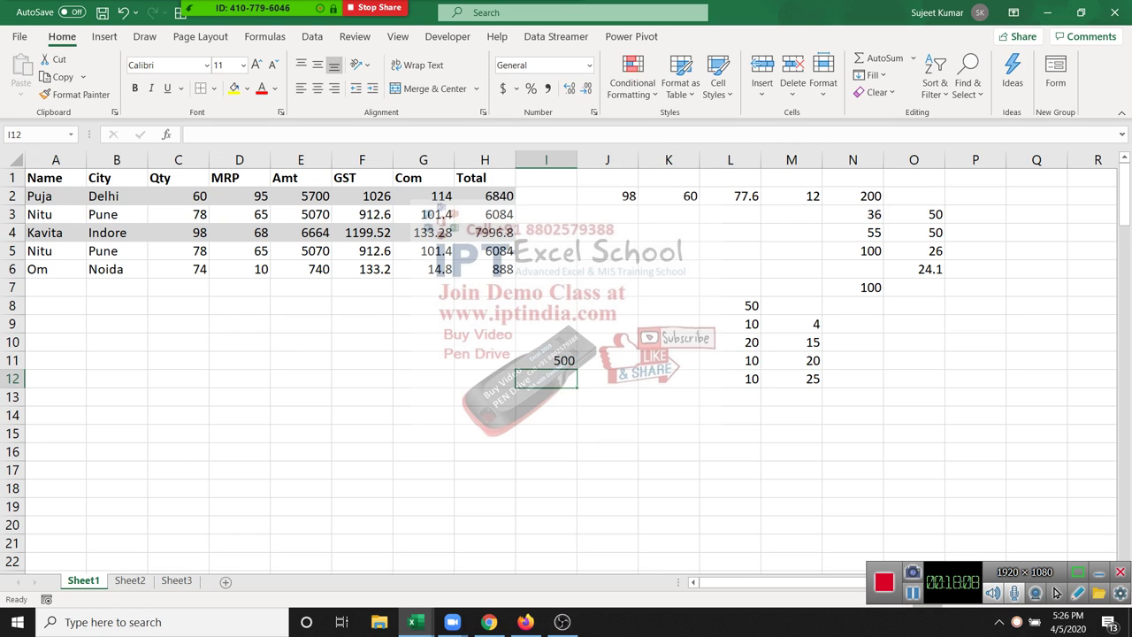
pyautogui.write('3')
pyautogui.press('Right')
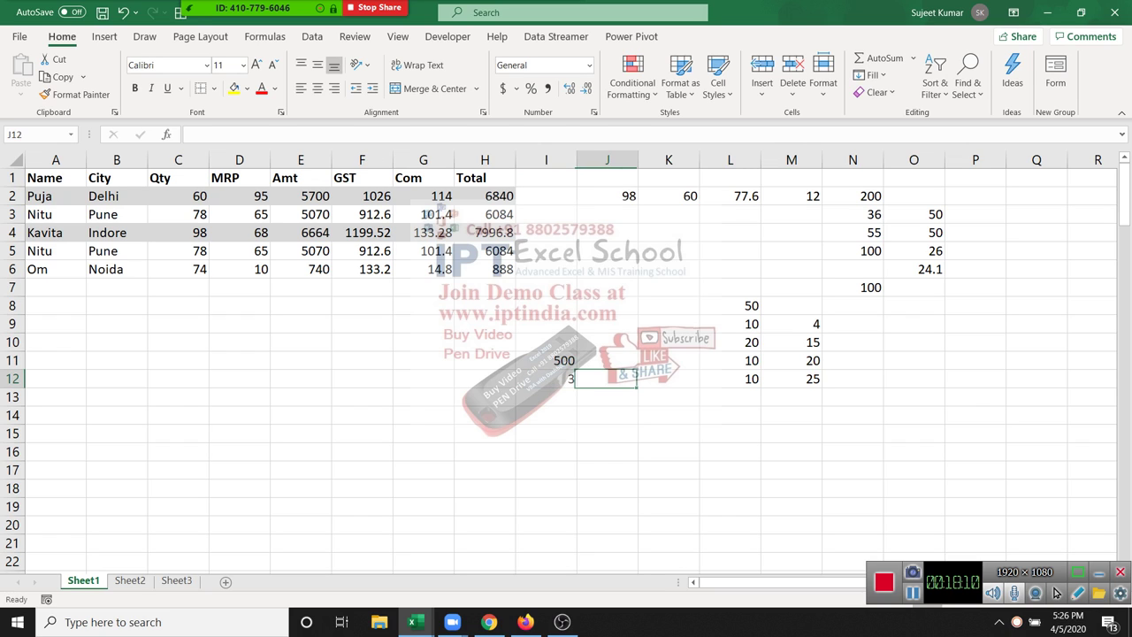
pyautogui.press('Left')
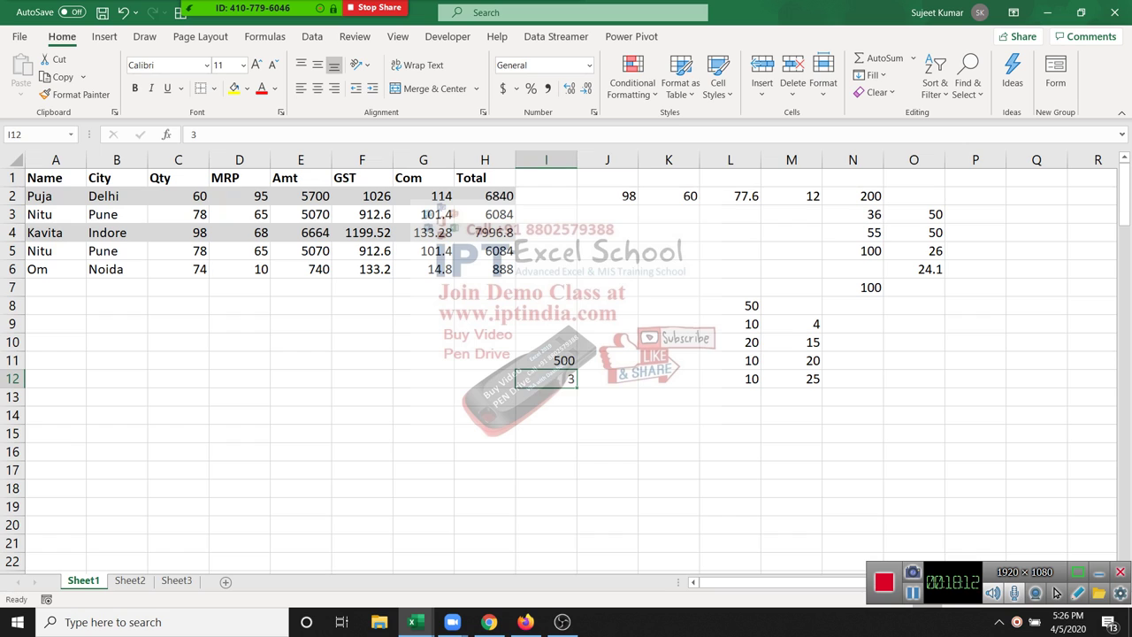
pyautogui.press('Down')
pyautogui.press('Right')
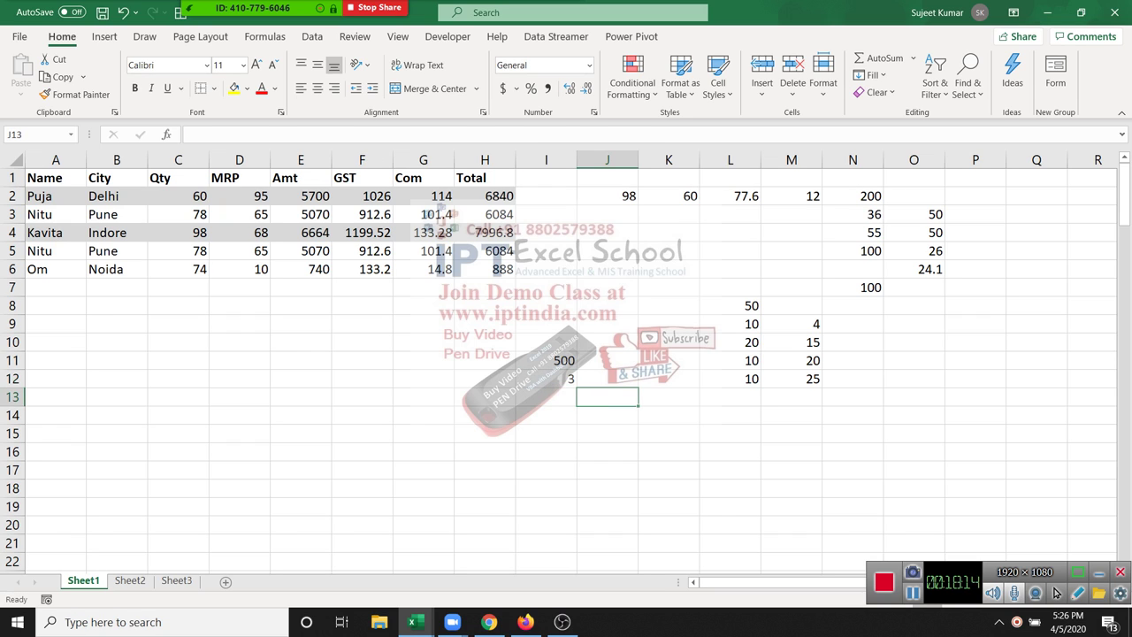
pyautogui.write('75000')
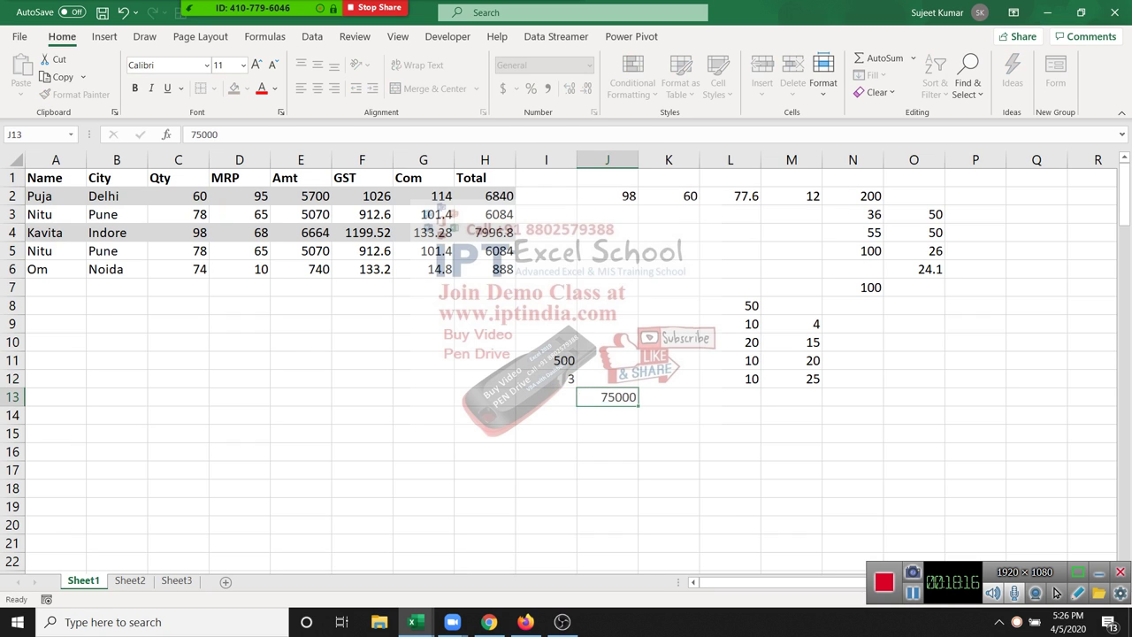
pyautogui.press('Return')
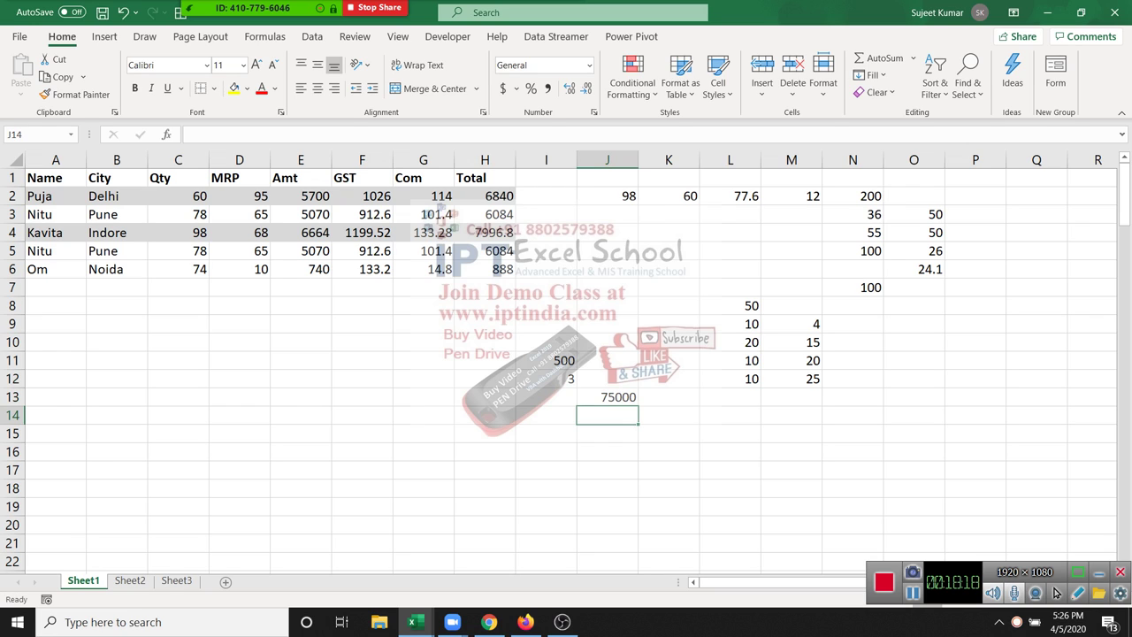
# Move between I11 and J13 to check the new values.
pyautogui.press('Up')
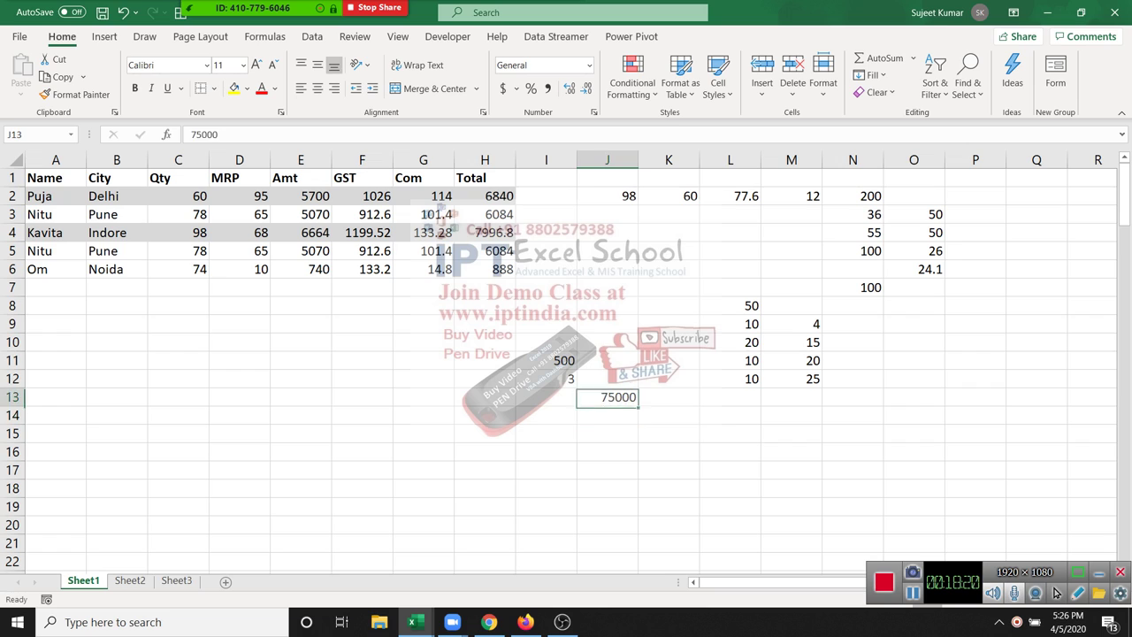
pyautogui.press('Up')
pyautogui.press('Up')
pyautogui.press('Left')
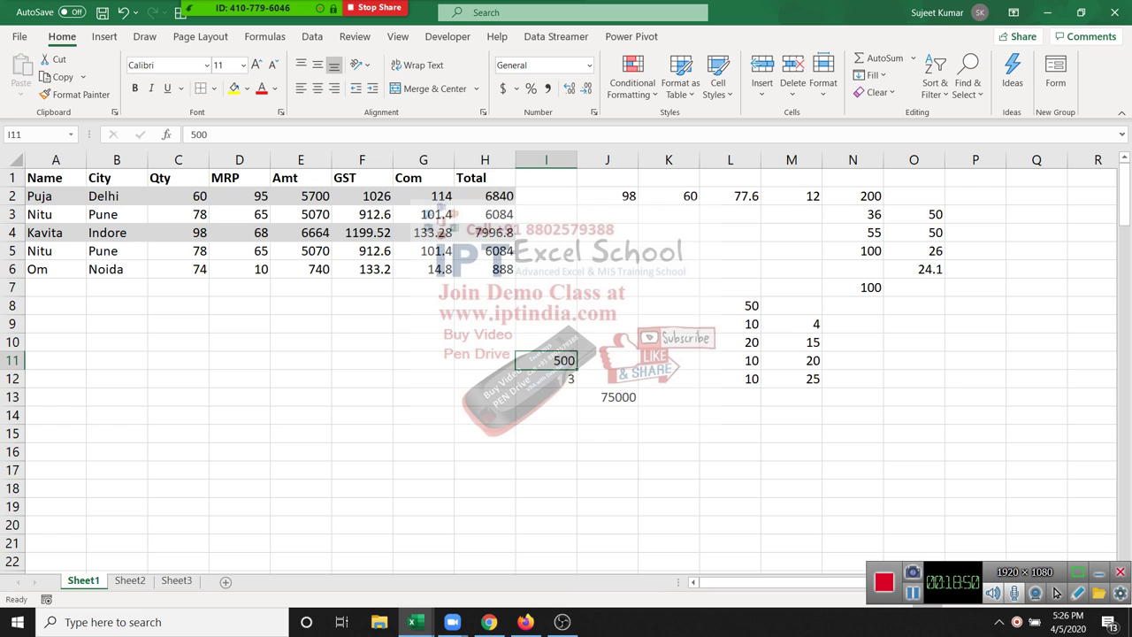
pyautogui.press('Down')
pyautogui.press('Right')
pyautogui.press('Down')
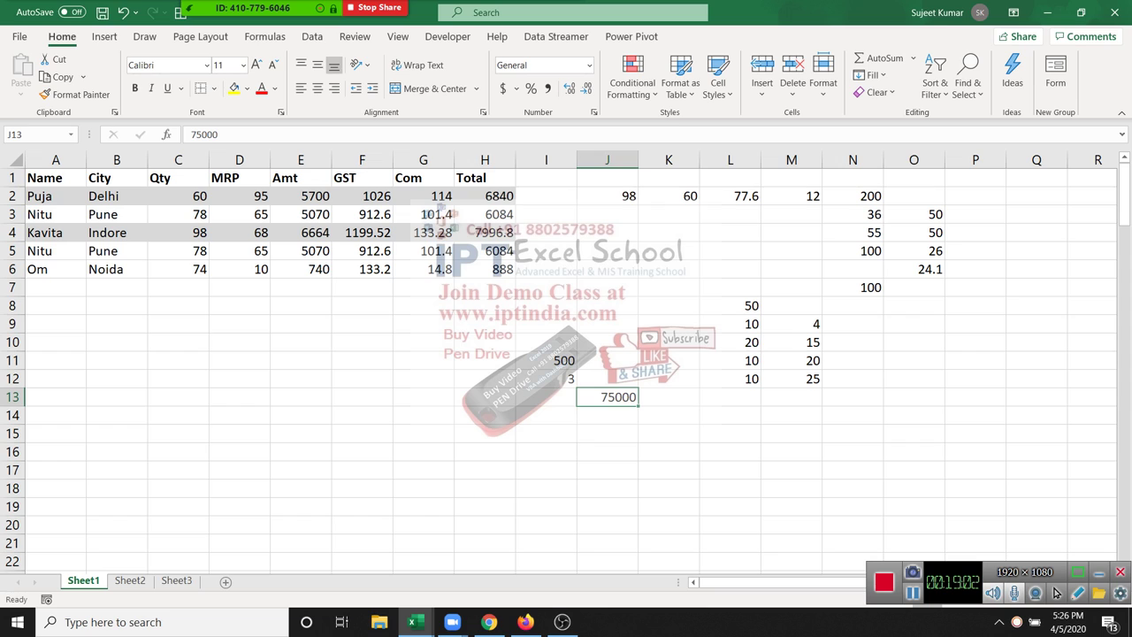
pyautogui.press('Up')
pyautogui.press('Up')
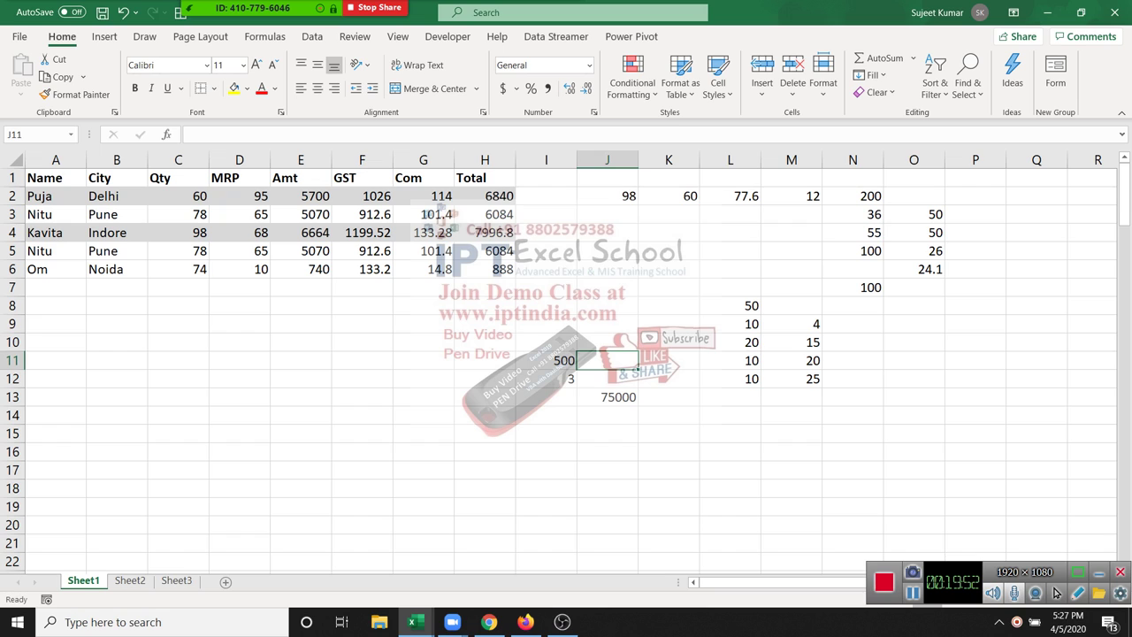
# Delete the scratch numbers in I8:M13 and J2:O7.
pyautogui.moveTo(545, 305); pyautogui.dragTo(792, 397)
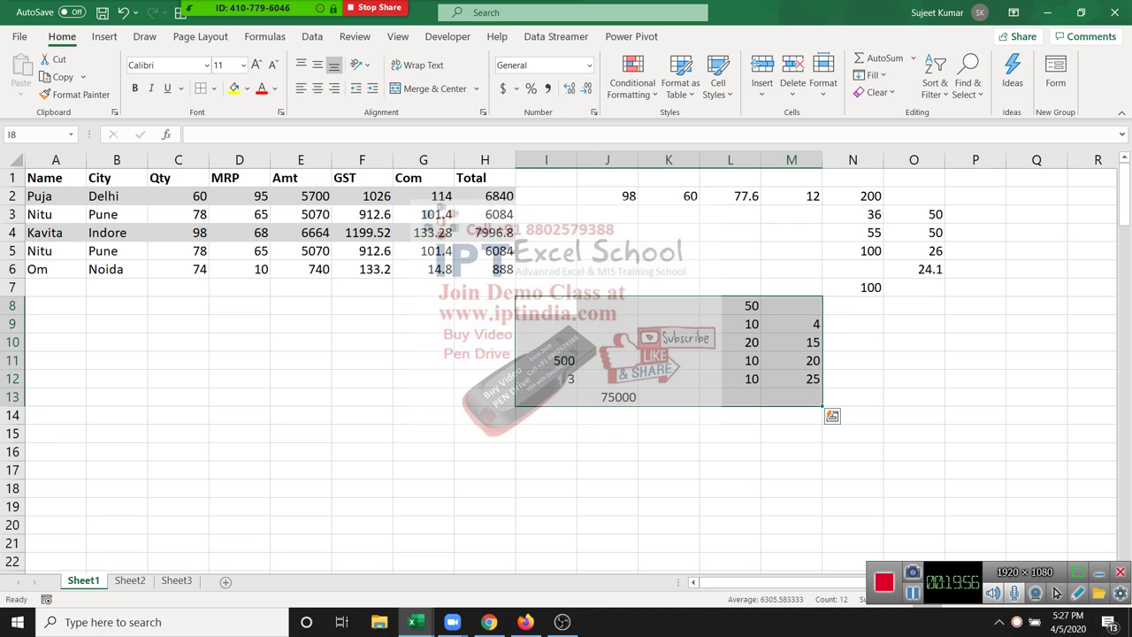
pyautogui.press('Delete')
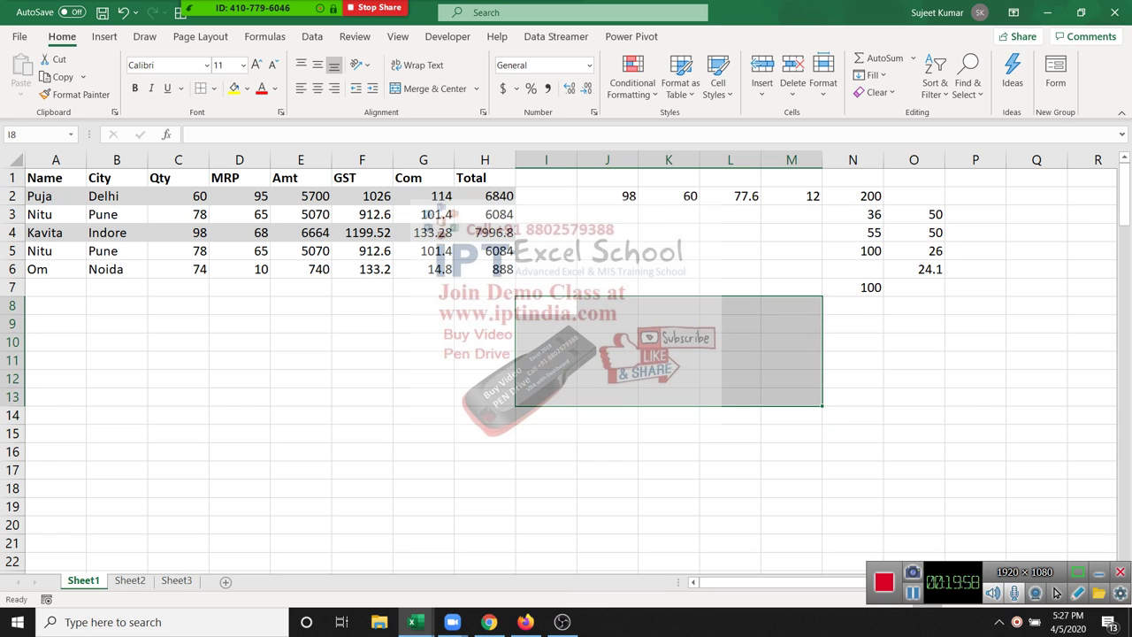
pyautogui.moveTo(690, 194)
pyautogui.mouseDown()
pyautogui.moveTo(978, 288)
pyautogui.moveTo(914, 288)
pyautogui.mouseUp()
pyautogui.moveTo(729, 214); pyautogui.dragTo(913, 287)
pyautogui.click(913, 288)
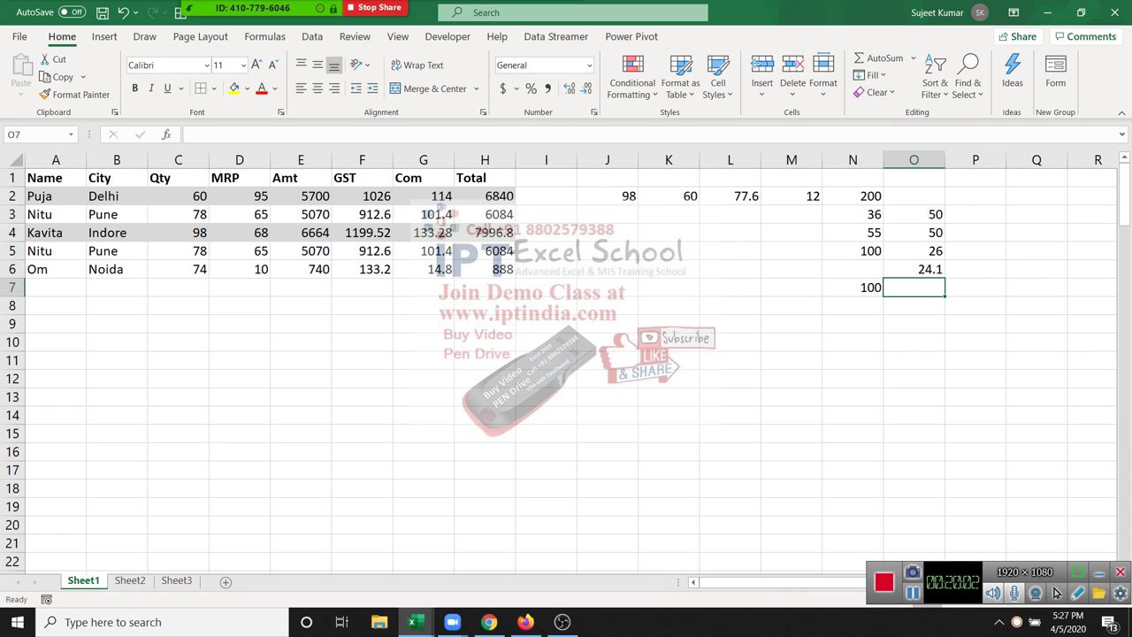
pyautogui.moveTo(606, 195); pyautogui.dragTo(915, 288)
pyautogui.press('Delete')
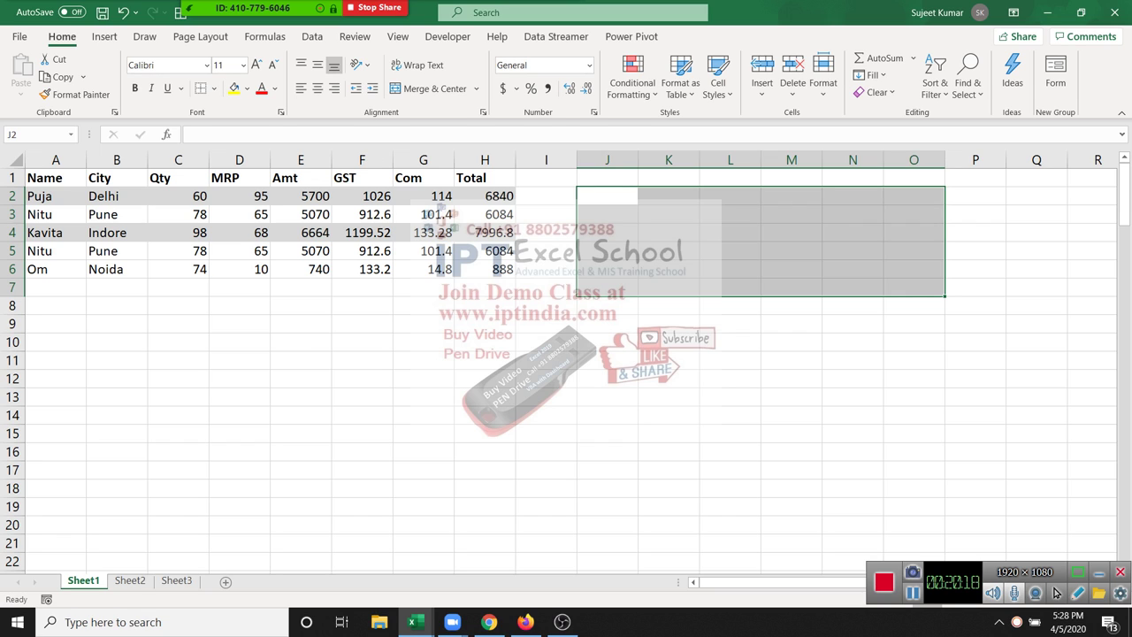
pyautogui.press('Up')
pyautogui.press('Left')
pyautogui.press('Left')
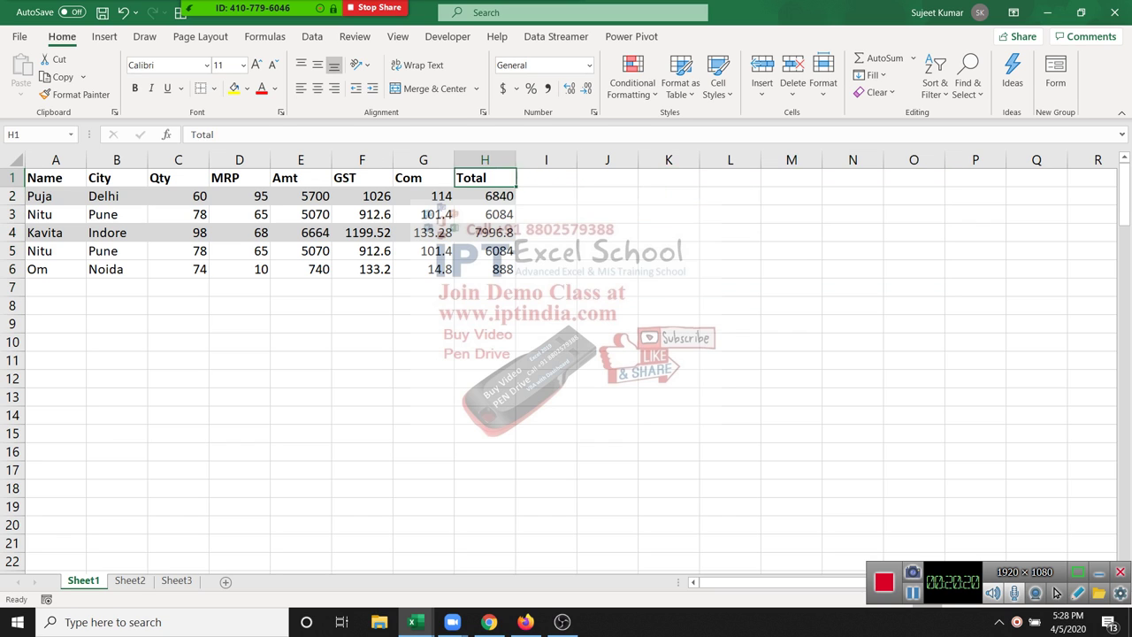
pyautogui.press('Left')
pyautogui.press('Left')
pyautogui.press('Left')
pyautogui.press('Left')
pyautogui.press('Left')
pyautogui.press('Left')
pyautogui.press('Left')
pyautogui.hotkey('ctrl', 'Down')
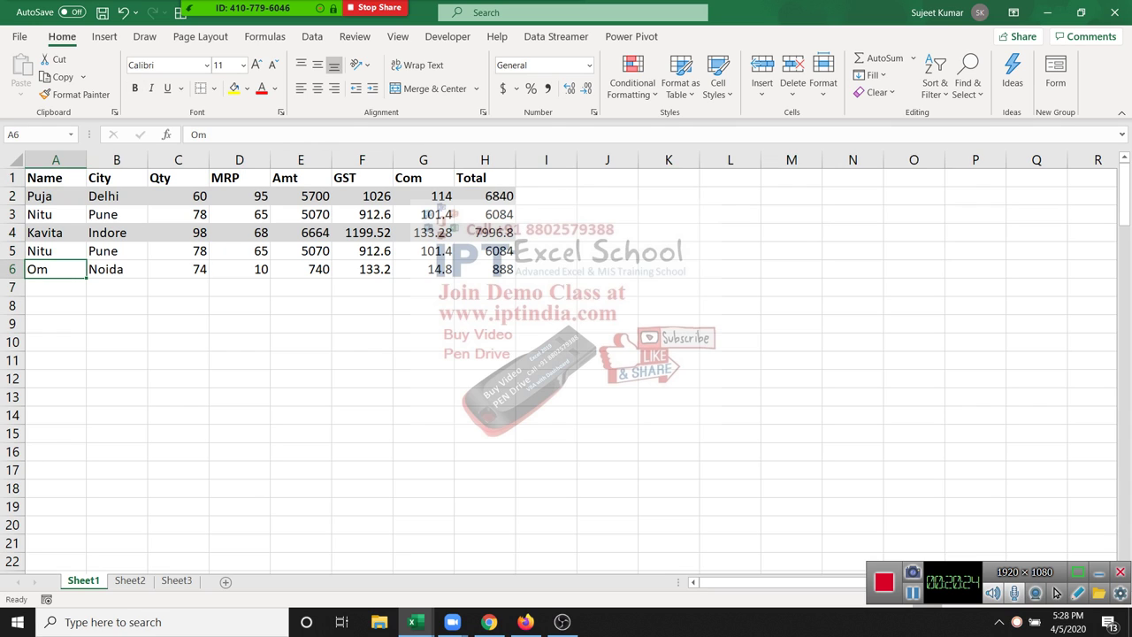
pyautogui.press('Up')
pyautogui.press('Up')
pyautogui.press('Up')
pyautogui.press('Up')
pyautogui.press('Up')
pyautogui.hotkey('ctrl', 'Right')
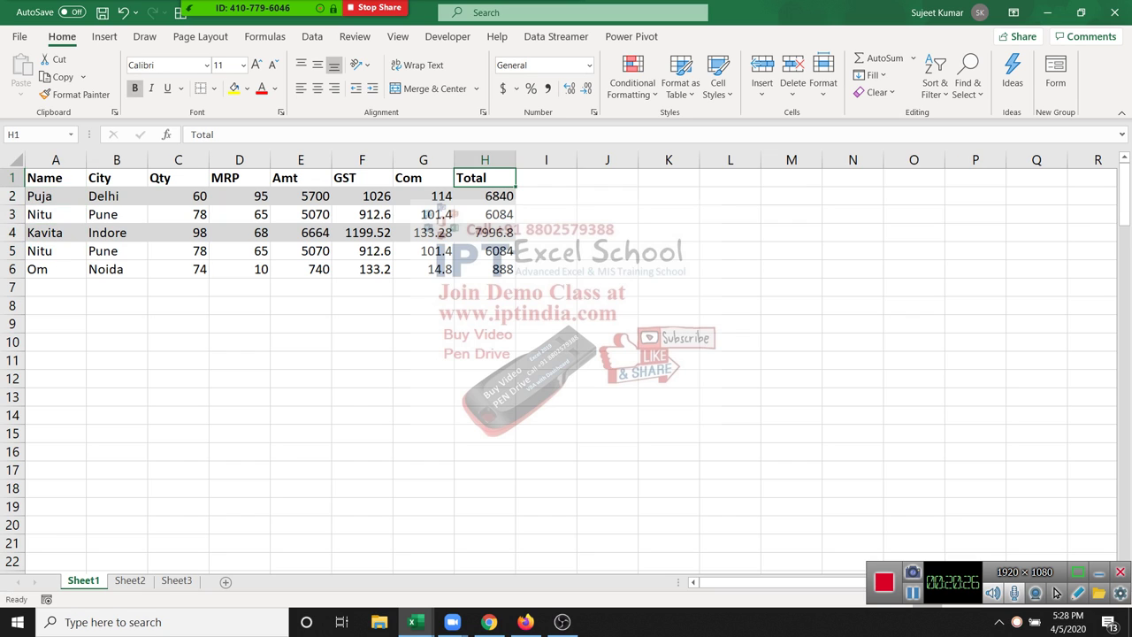
pyautogui.press('Down')
pyautogui.press('Down')
pyautogui.press('Down')
pyautogui.press('Down')
pyautogui.press('Down')
pyautogui.press('Left')
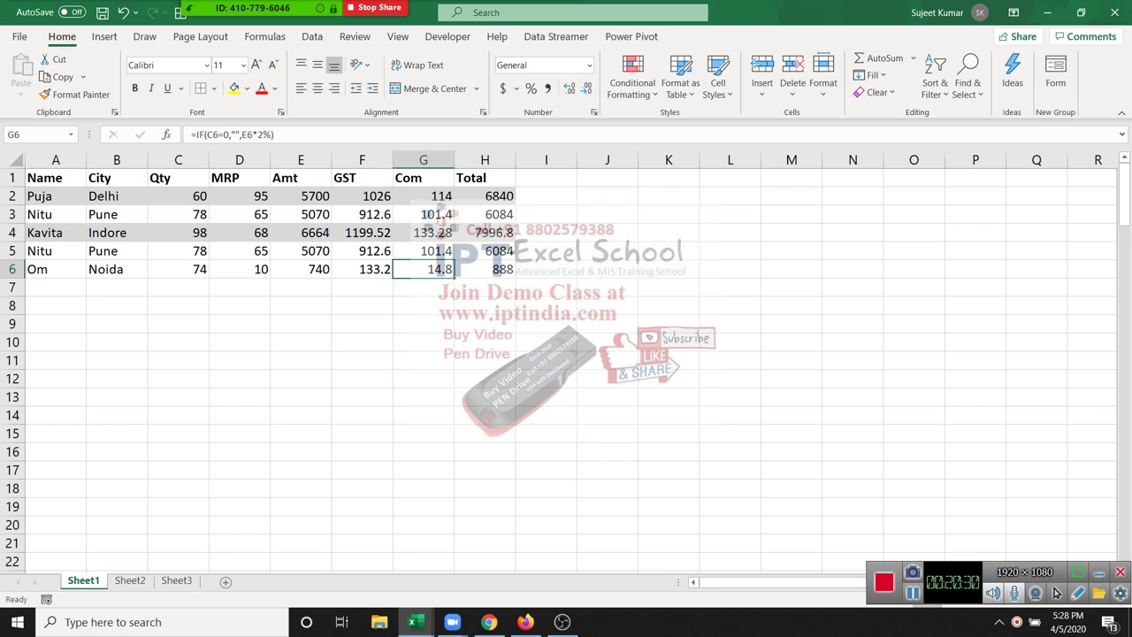
pyautogui.press('Right')
pyautogui.press('Right')
pyautogui.press('Right')
pyautogui.press('Up')
pyautogui.press('Up')
pyautogui.press('Up')
pyautogui.press('Up')
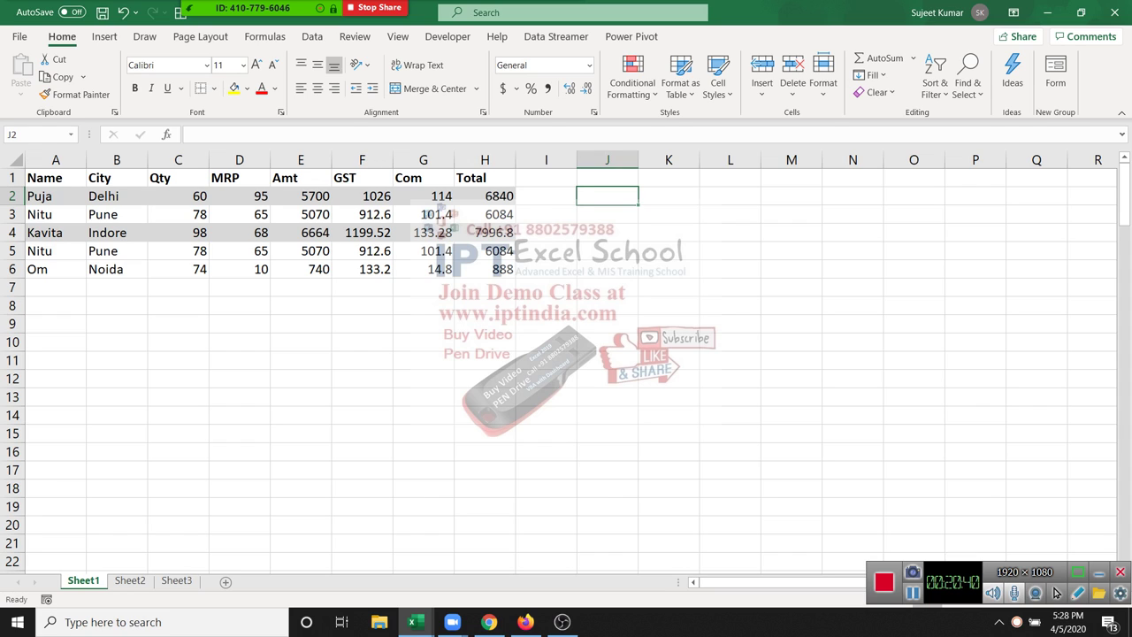
# Begin a MAX formula in J2, then cancel the unfinished attempt.
pyautogui.write('\\')
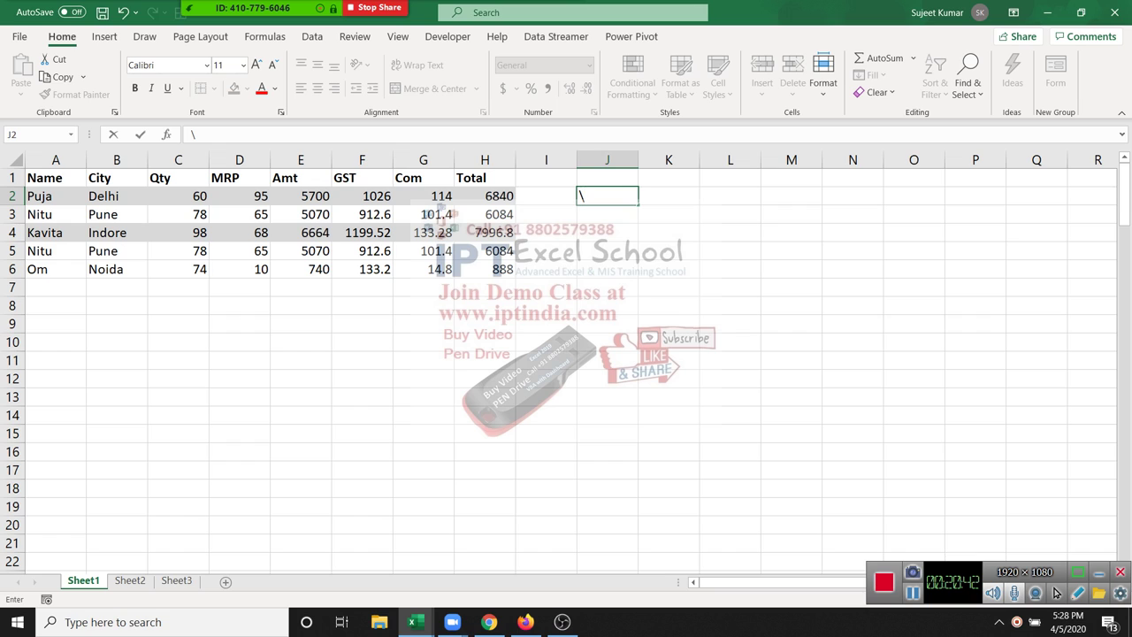
pyautogui.press('BackSpace')
pyautogui.write('=ma')
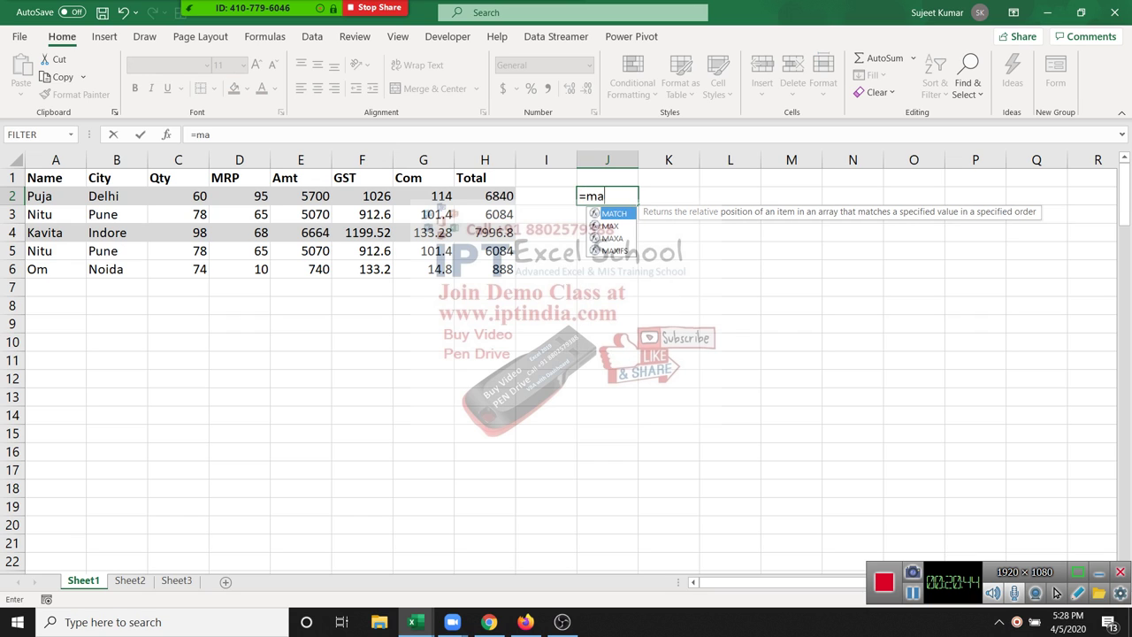
pyautogui.write('x')
pyautogui.press('Down')
pyautogui.press('Up')
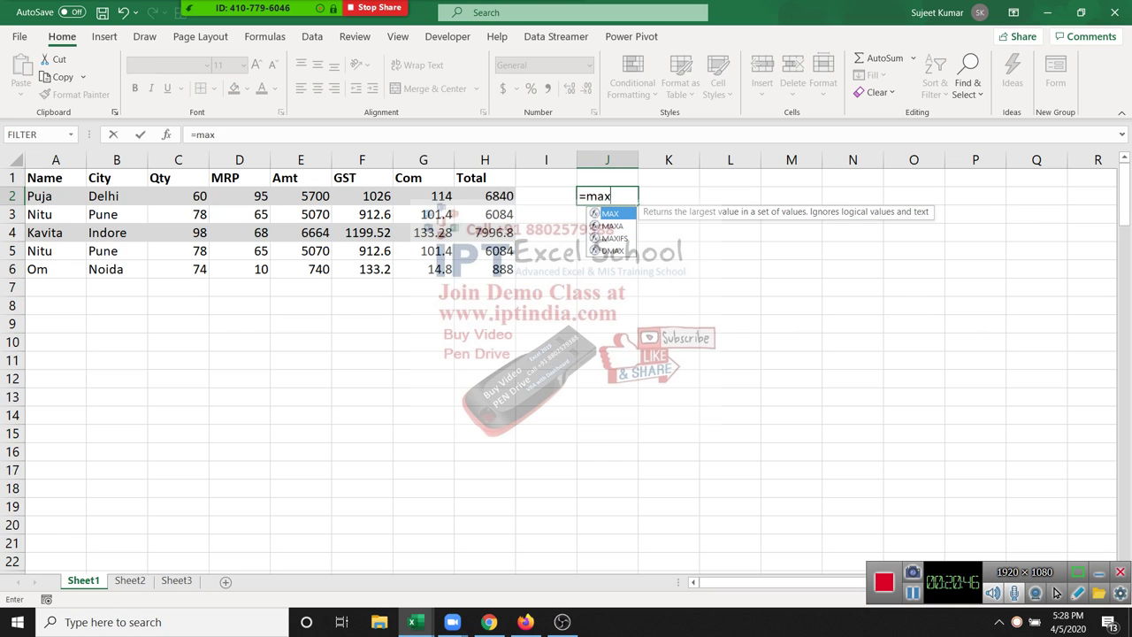
pyautogui.press('Tab')
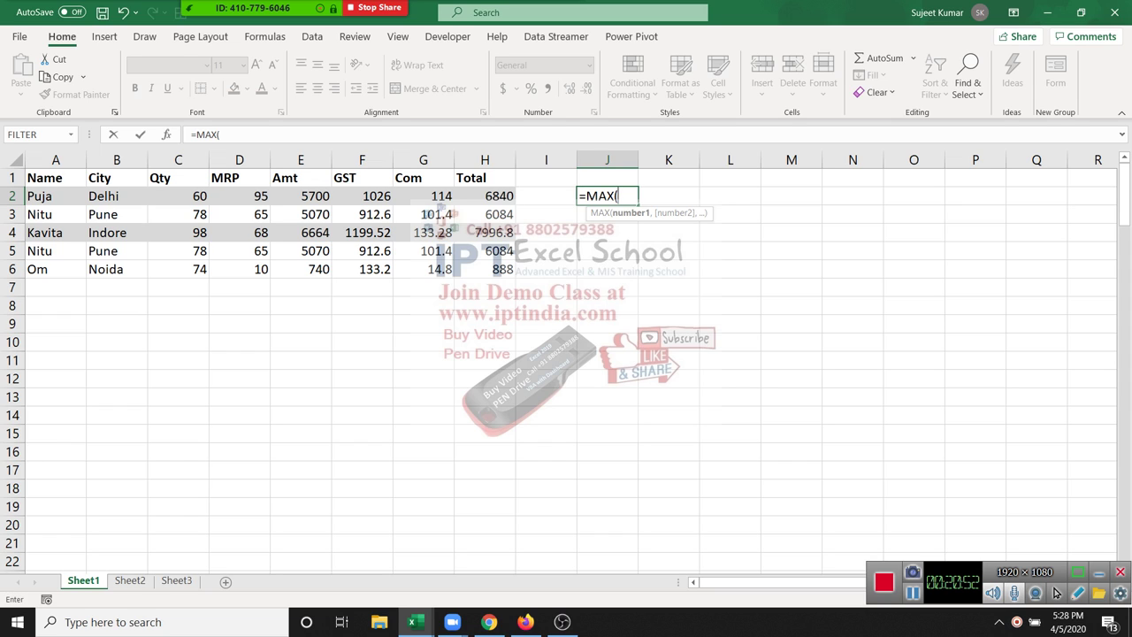
pyautogui.press('Escape')
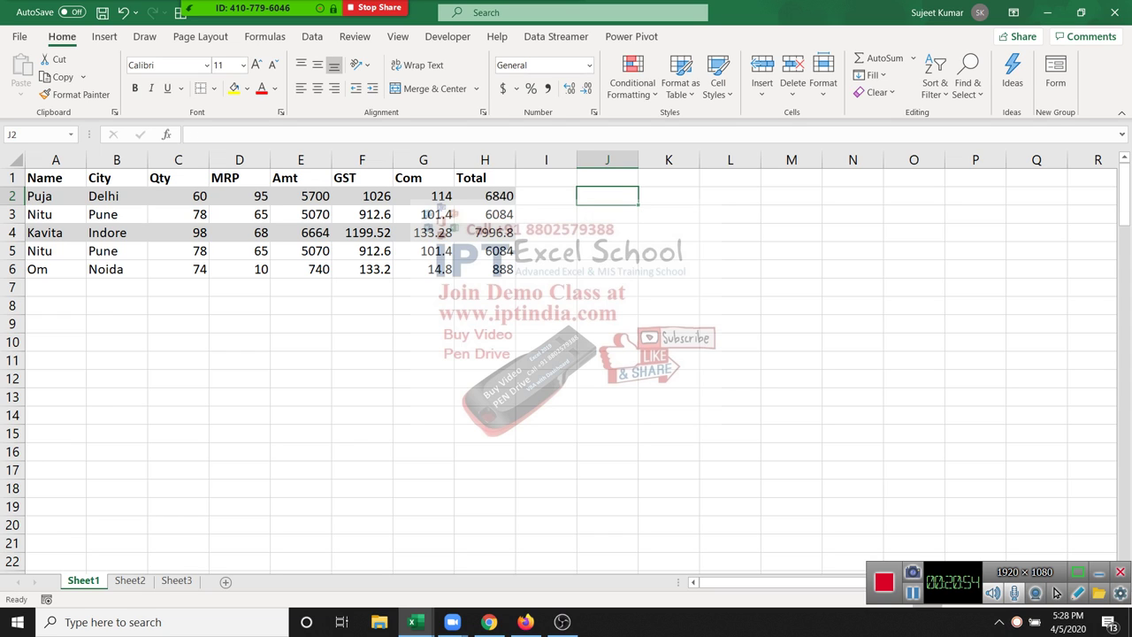
# Re-enter =MAX(C2:C5) in J2 so it returns 98.
pyautogui.write('=')
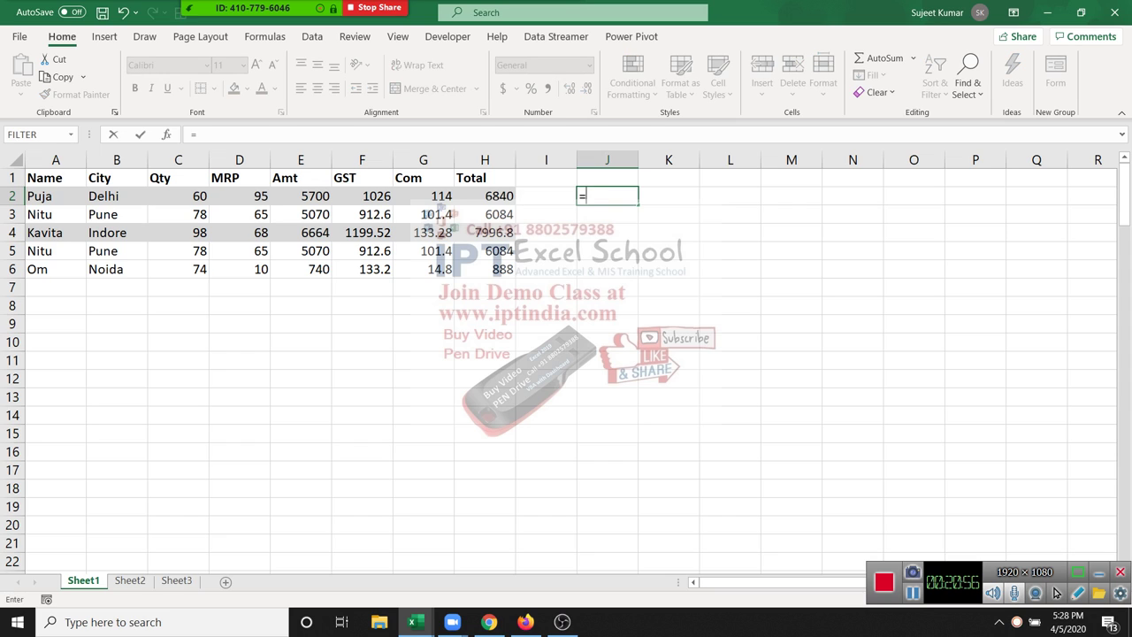
pyautogui.write('max(')
pyautogui.press('BackSpace')
pyautogui.click(425, 197)
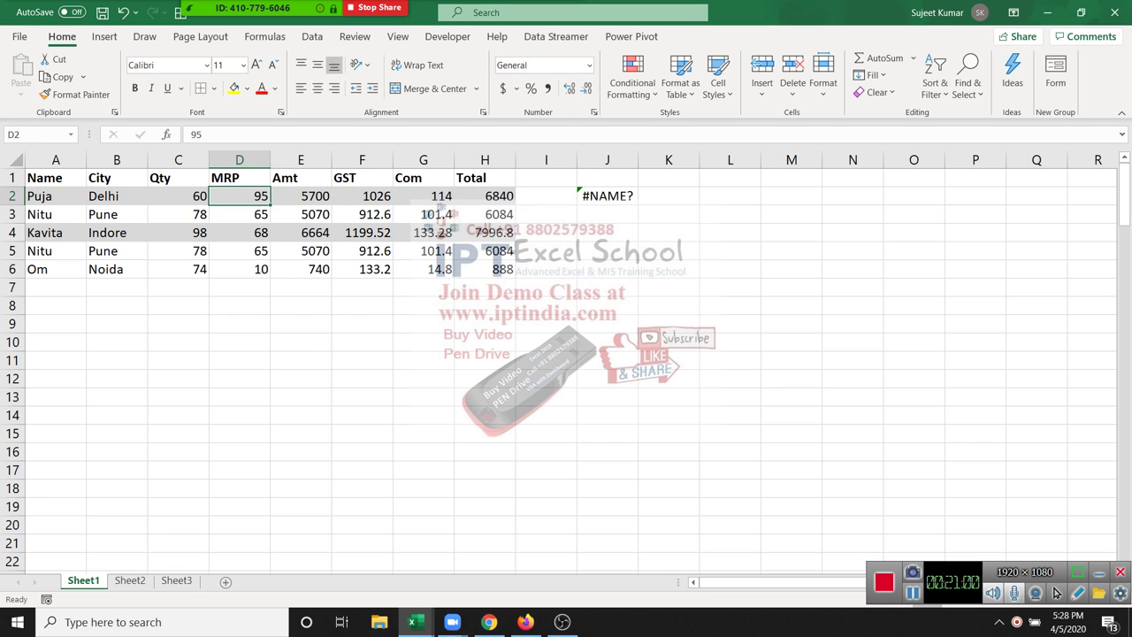
pyautogui.click(606, 196)
pyautogui.write('=')
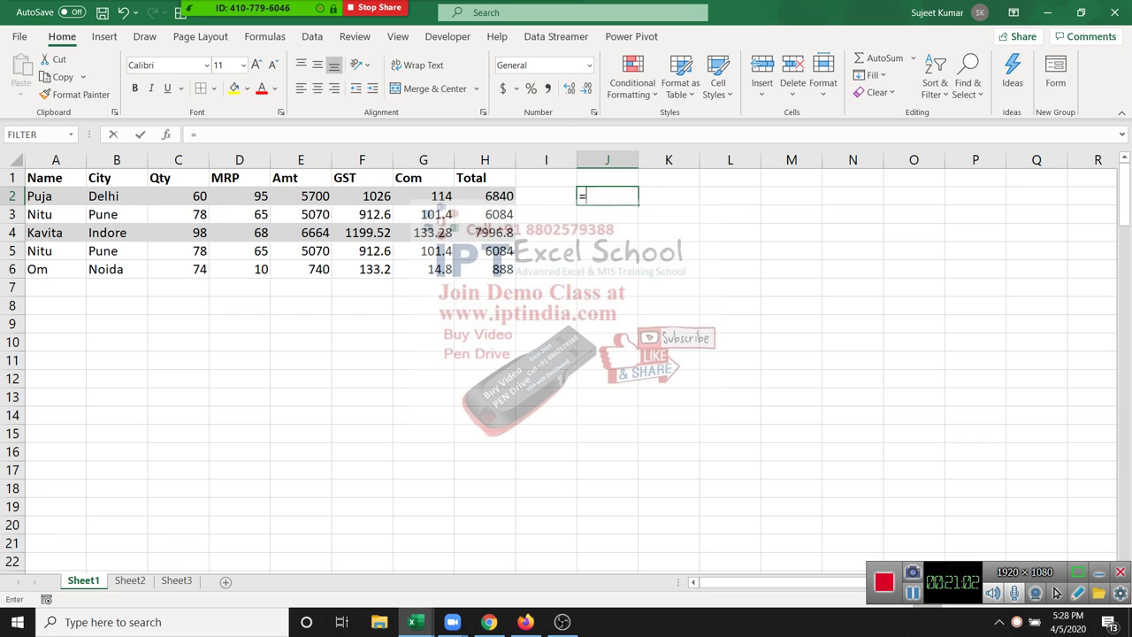
pyautogui.write('max')
pyautogui.press('Tab')
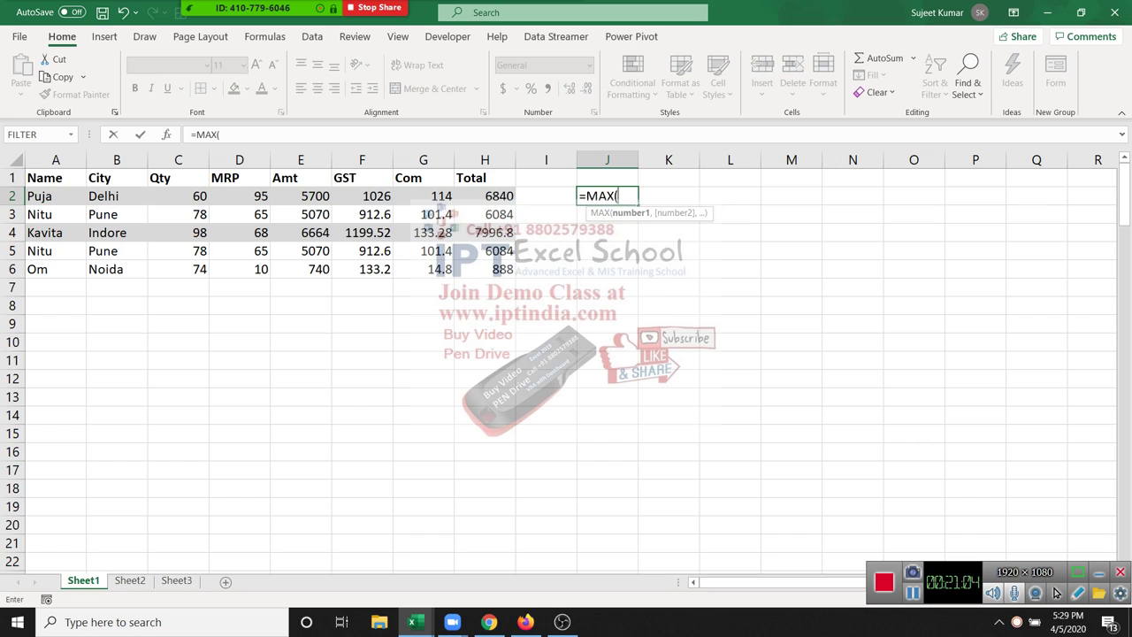
pyautogui.moveTo(186, 197); pyautogui.dragTo(190, 269)
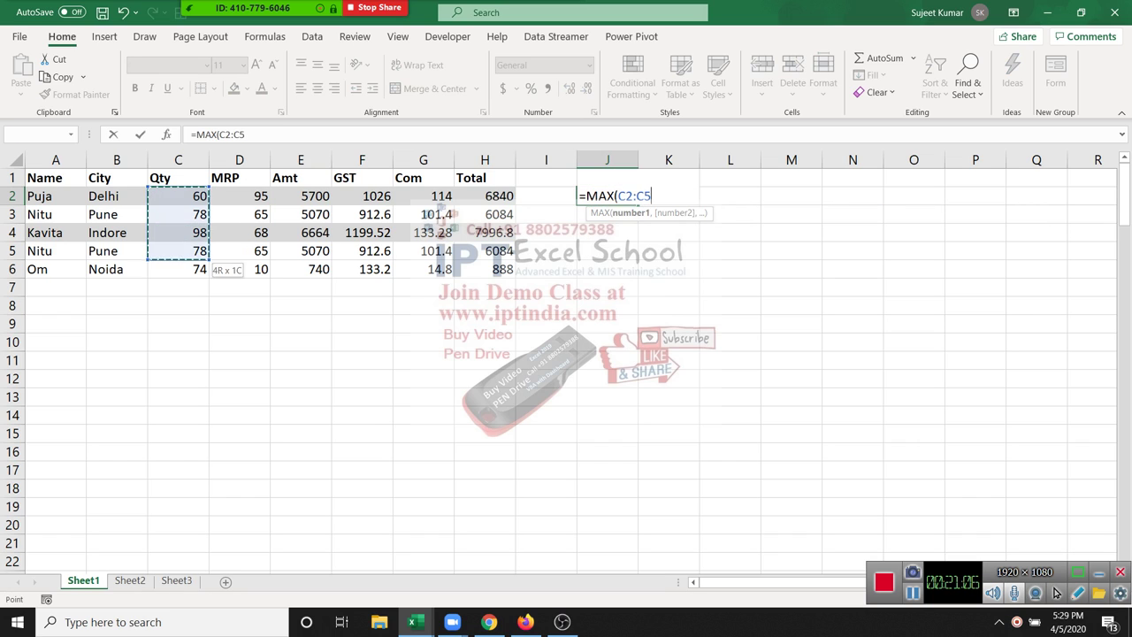
pyautogui.press('Return')
# Enter =MIN(C2:C6) in K2, giving 60.
pyautogui.click(668, 195)
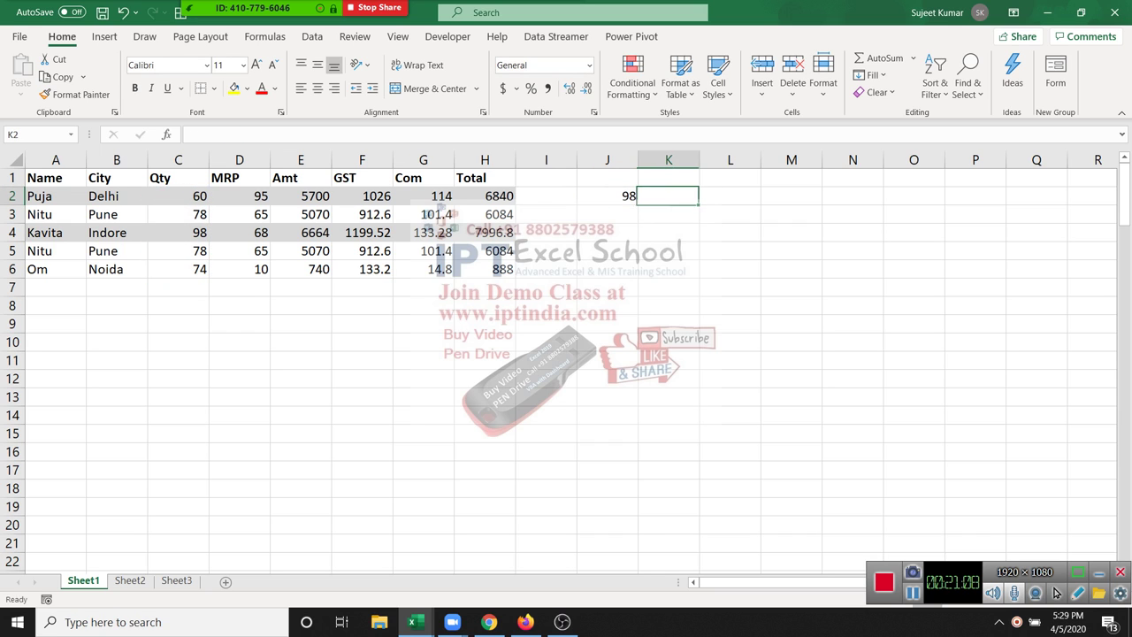
pyautogui.write('=min')
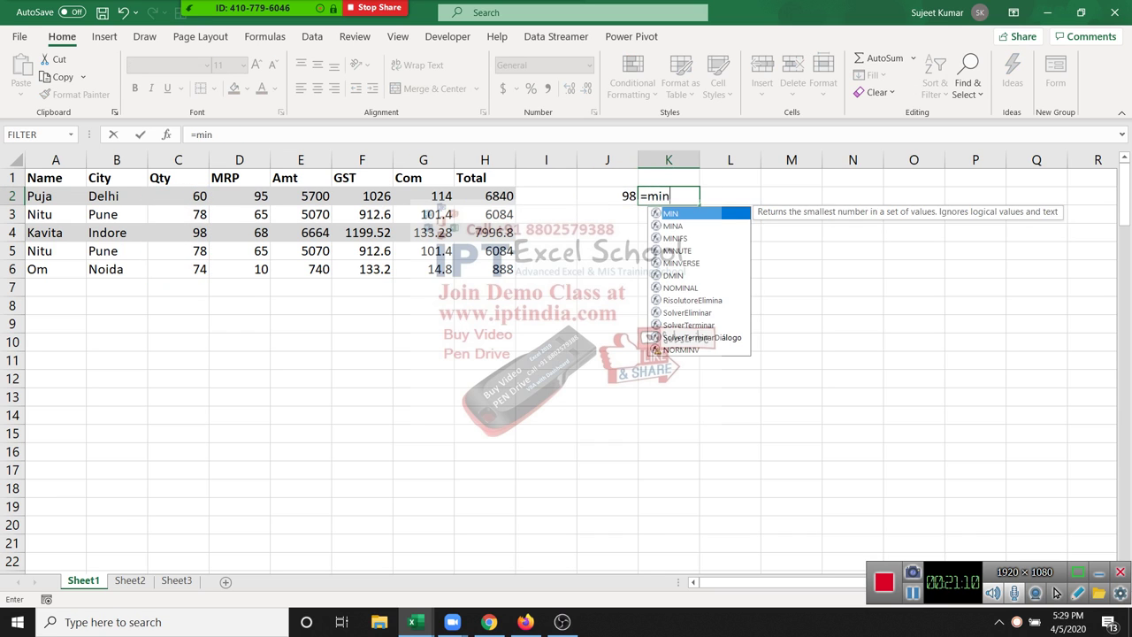
pyautogui.press('Tab')
pyautogui.moveTo(182, 197); pyautogui.dragTo(199, 252)
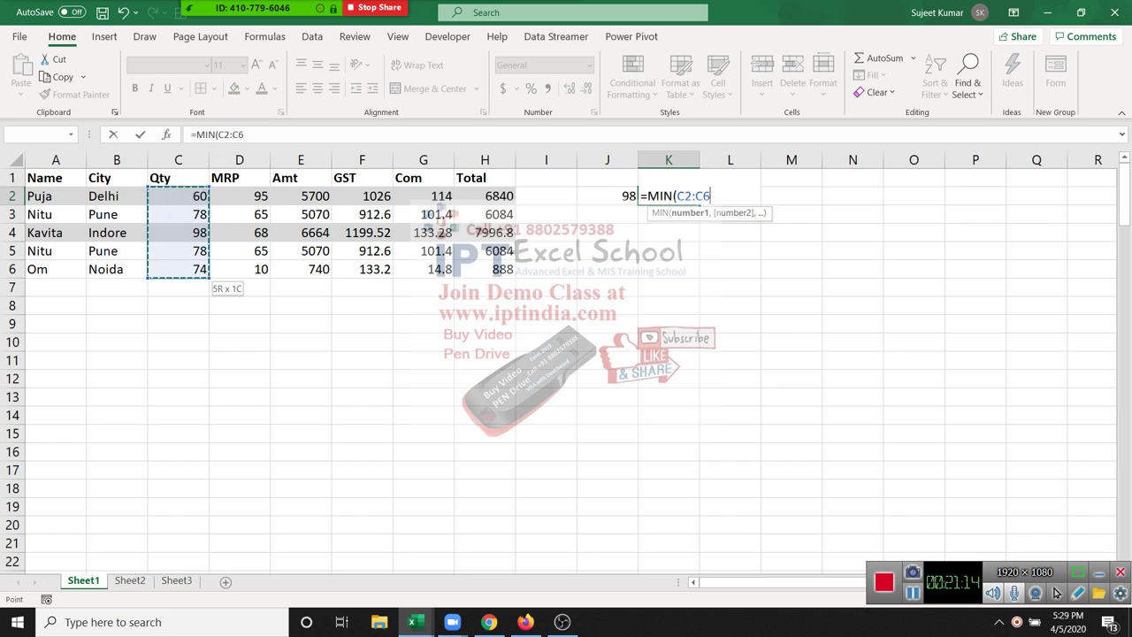
pyautogui.press('Return')
pyautogui.click(669, 196)
# Enter =AVERAGE(C2:C6) in L2, giving 77.6.
pyautogui.click(730, 196)
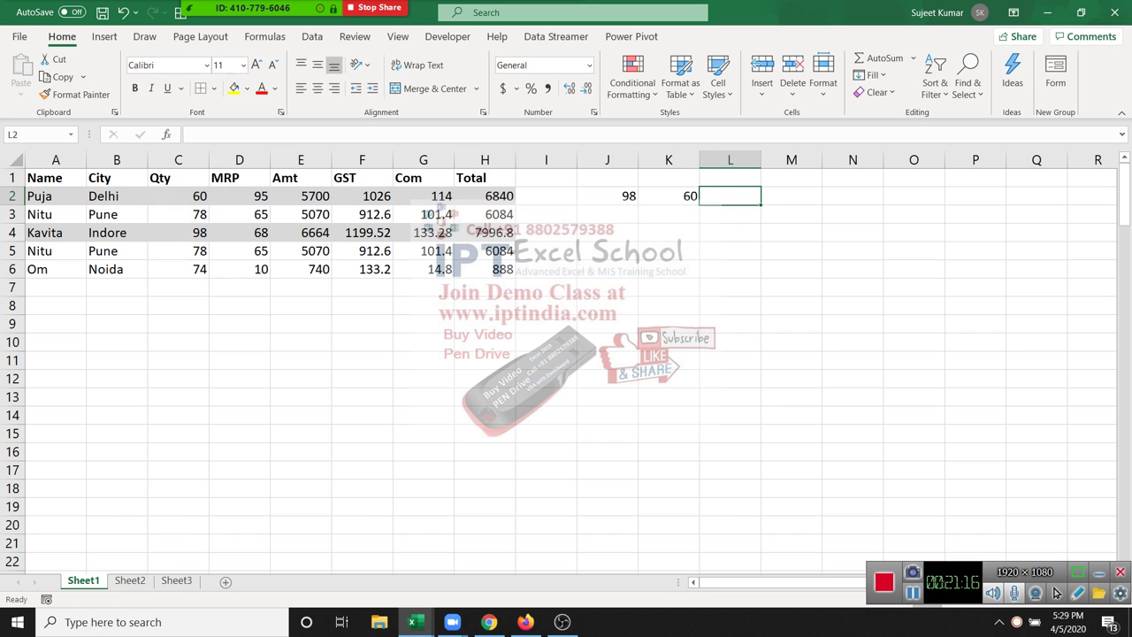
pyautogui.write('a')
pyautogui.press('BackSpace')
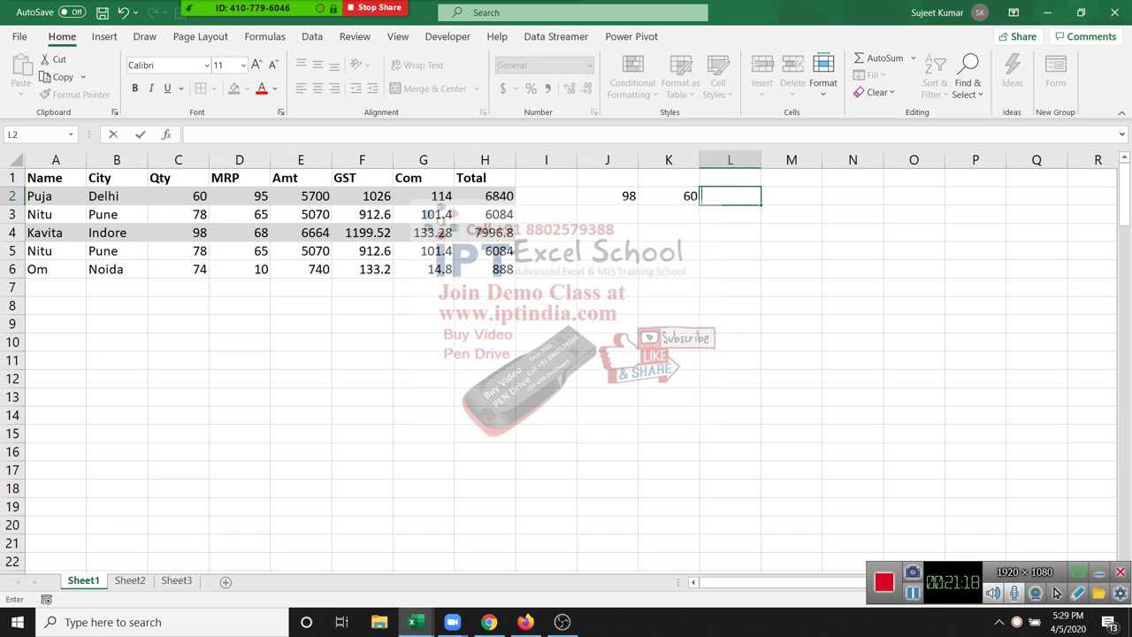
pyautogui.write('=av')
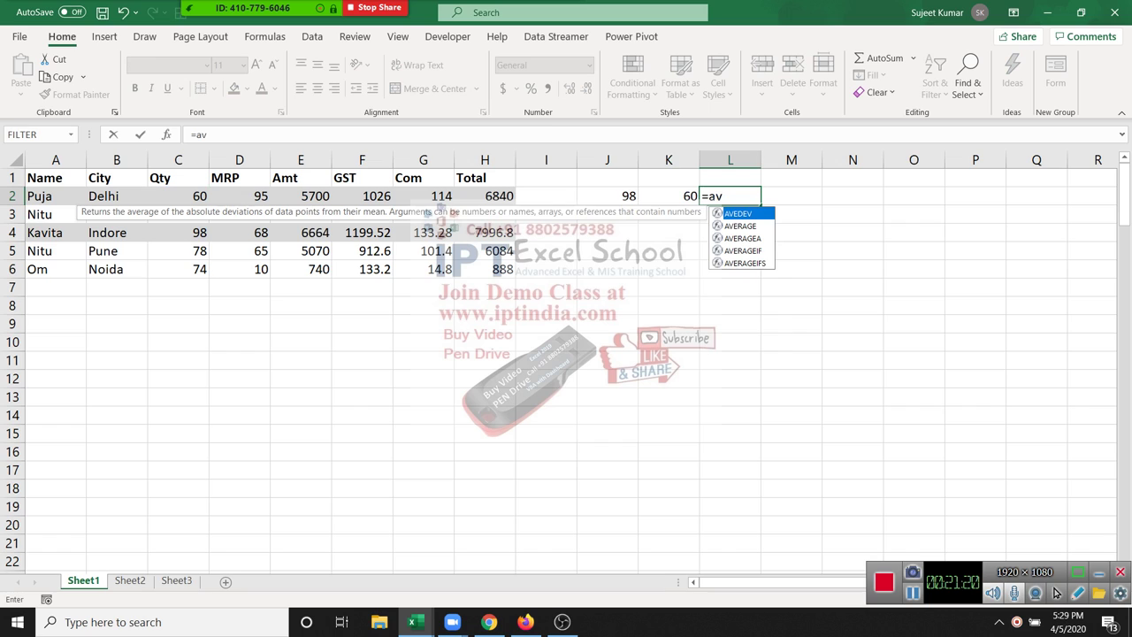
pyautogui.press('Down')
pyautogui.press('Tab')
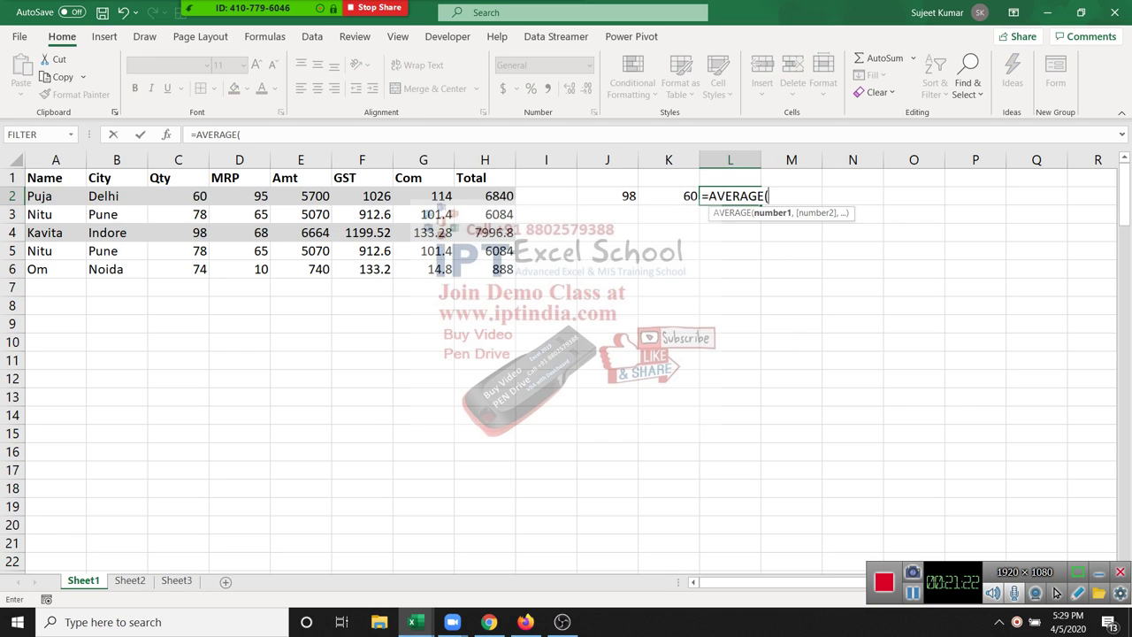
pyautogui.moveTo(178, 196); pyautogui.dragTo(185, 269)
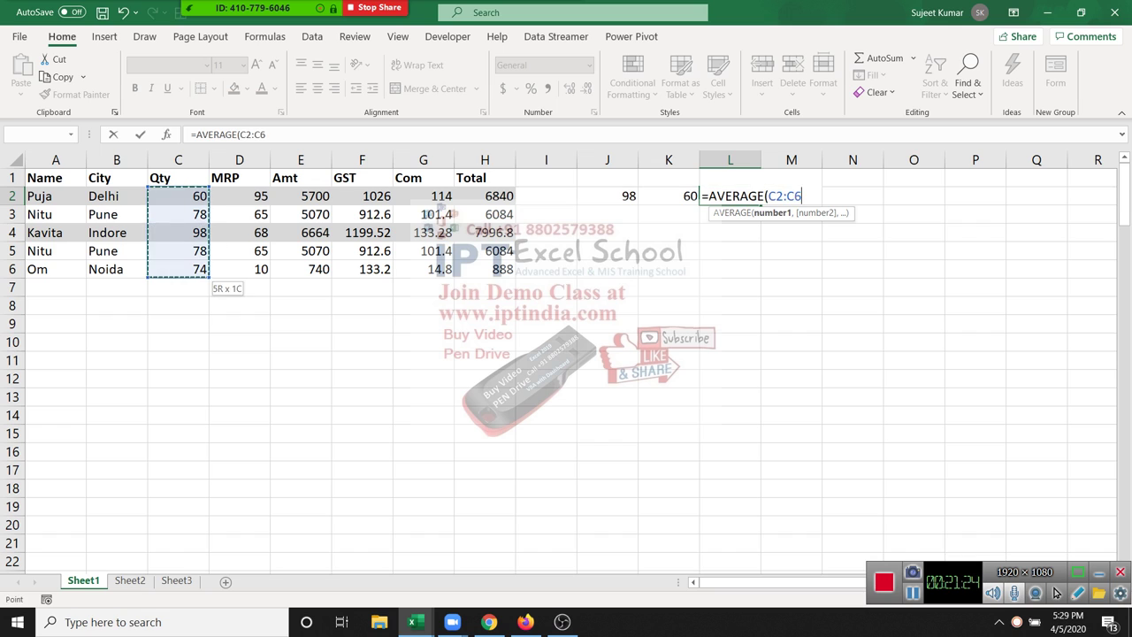
pyautogui.press('Return')
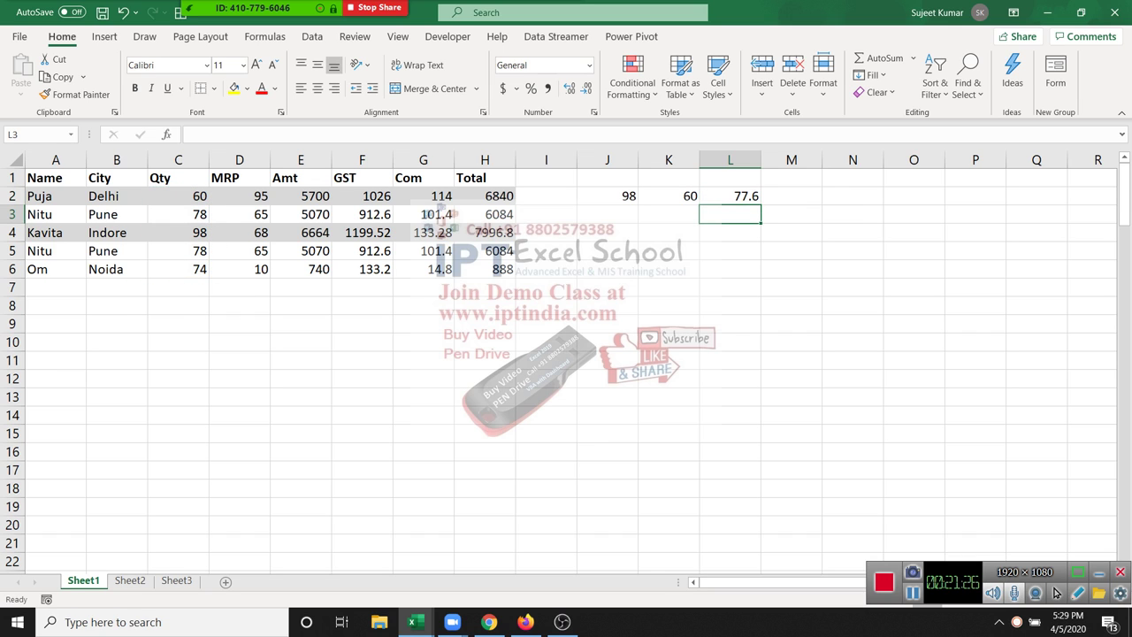
# Enter =MEDIAN(C2:C6) in L3, giving 78.
pyautogui.write('=me')
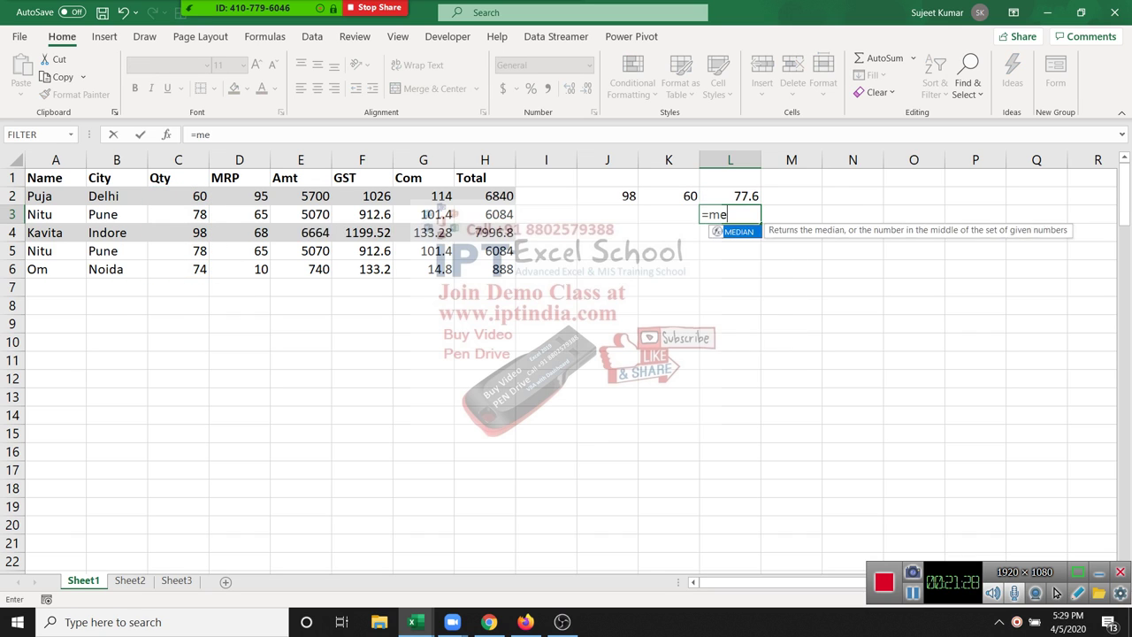
pyautogui.write('d')
pyautogui.press('Tab')
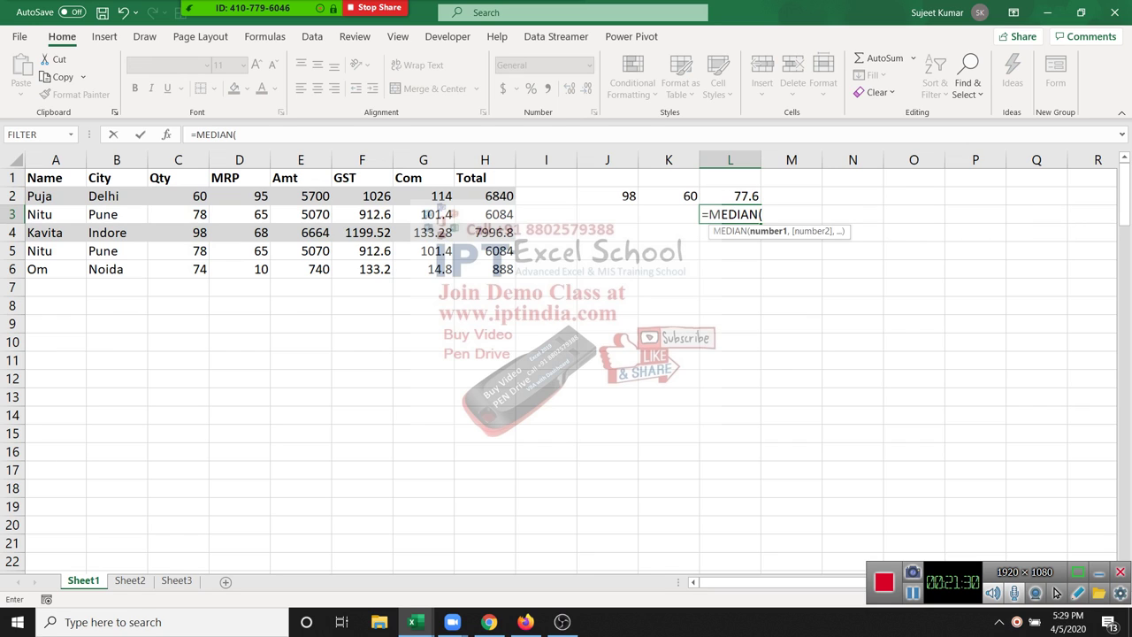
pyautogui.moveTo(186, 195); pyautogui.dragTo(203, 270)
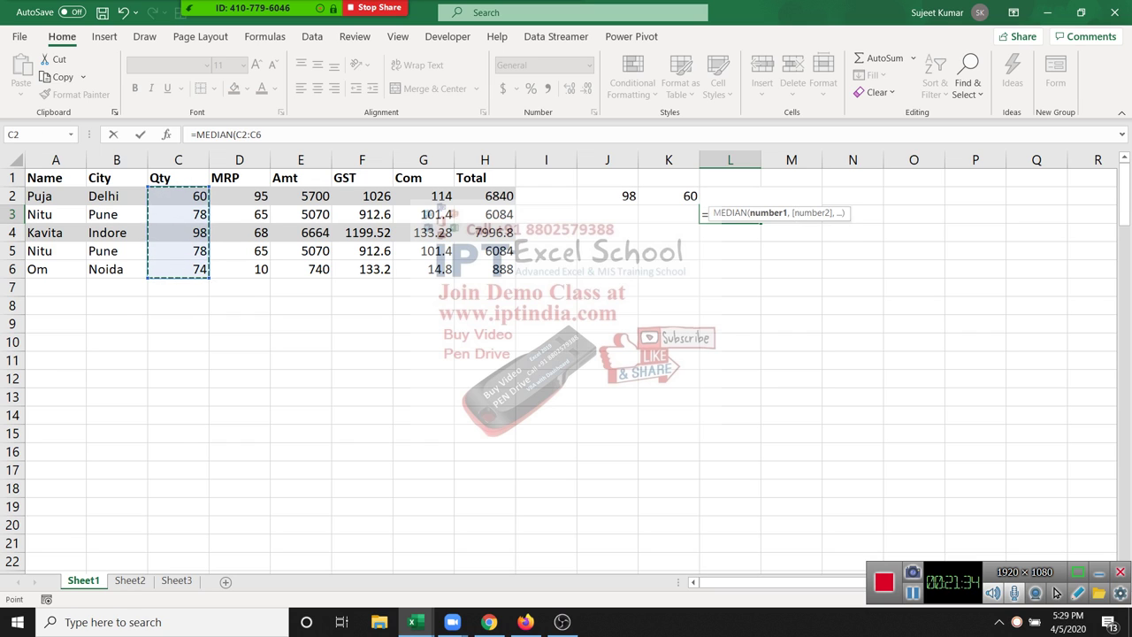
pyautogui.press('Return')
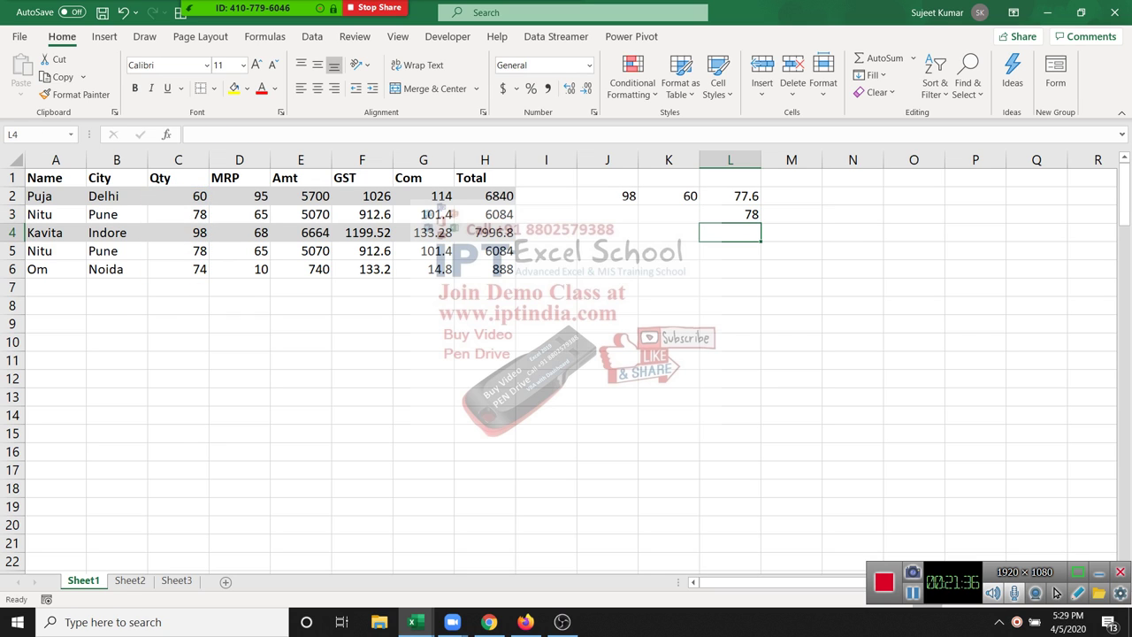
pyautogui.click(178, 214)
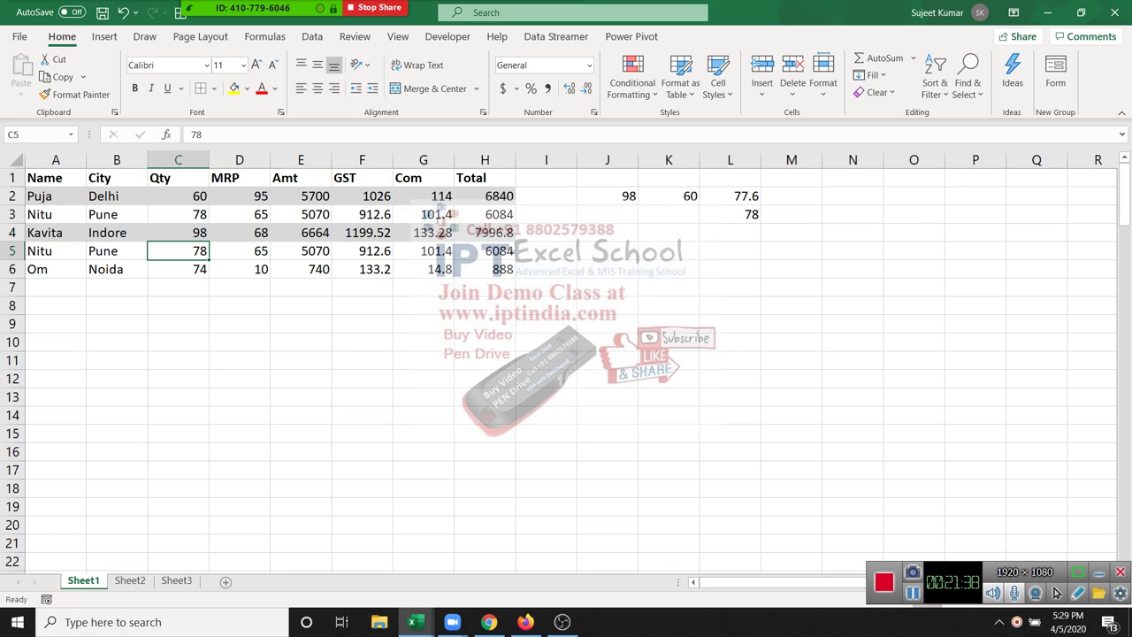
pyautogui.keyDown('ctrl'); pyautogui.click(178, 250); pyautogui.keyUp('ctrl')
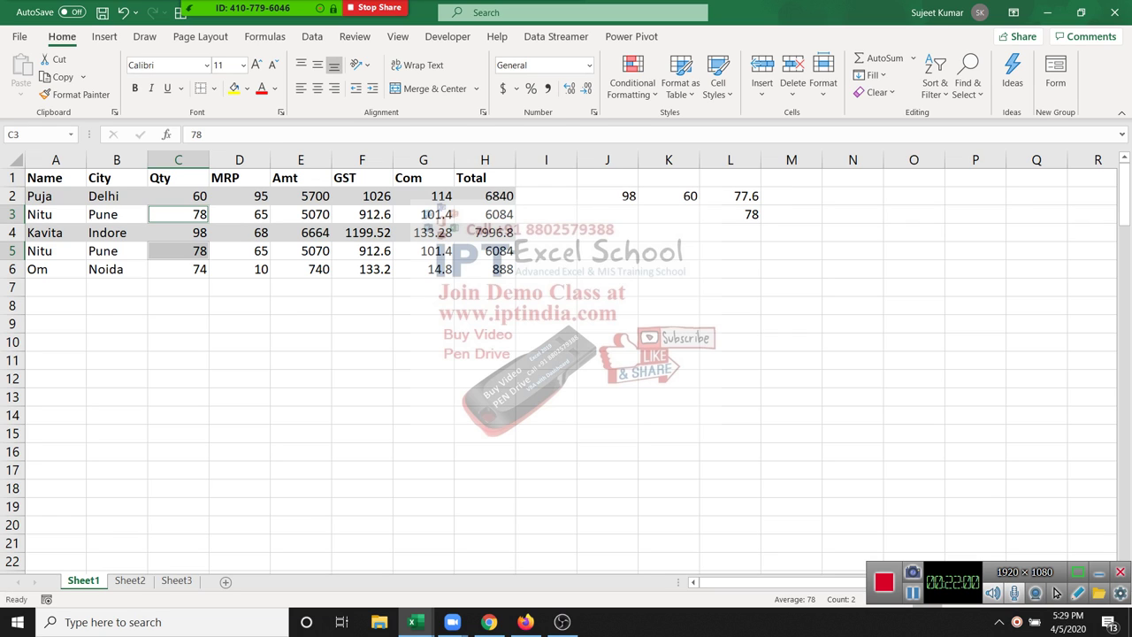
pyautogui.click(239, 250)
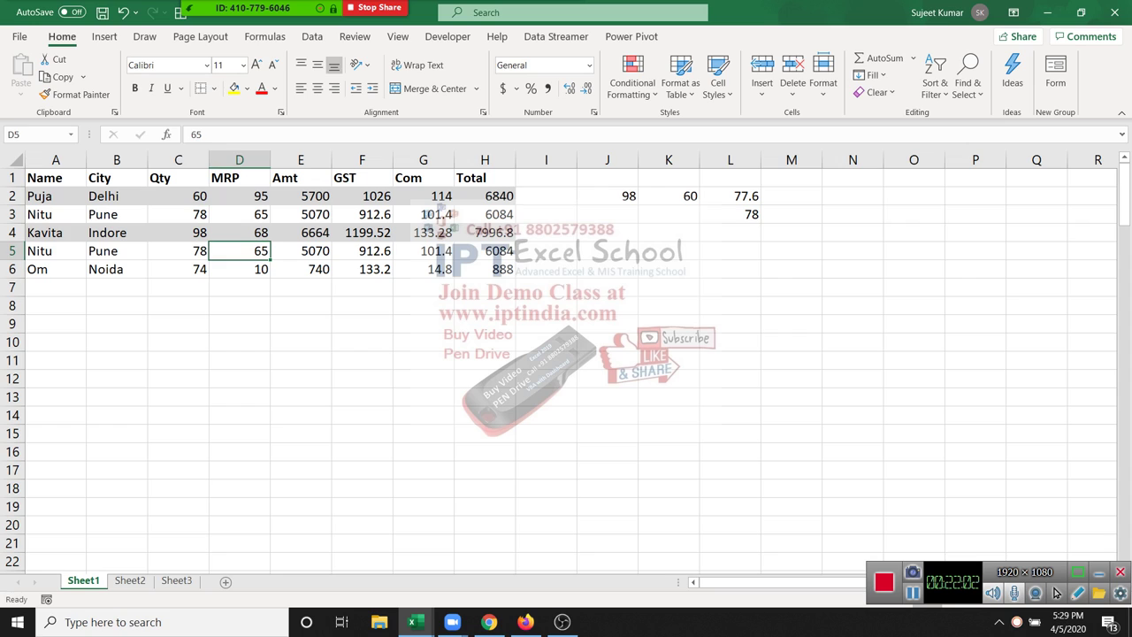
pyautogui.click(178, 269)
pyautogui.click(730, 214)
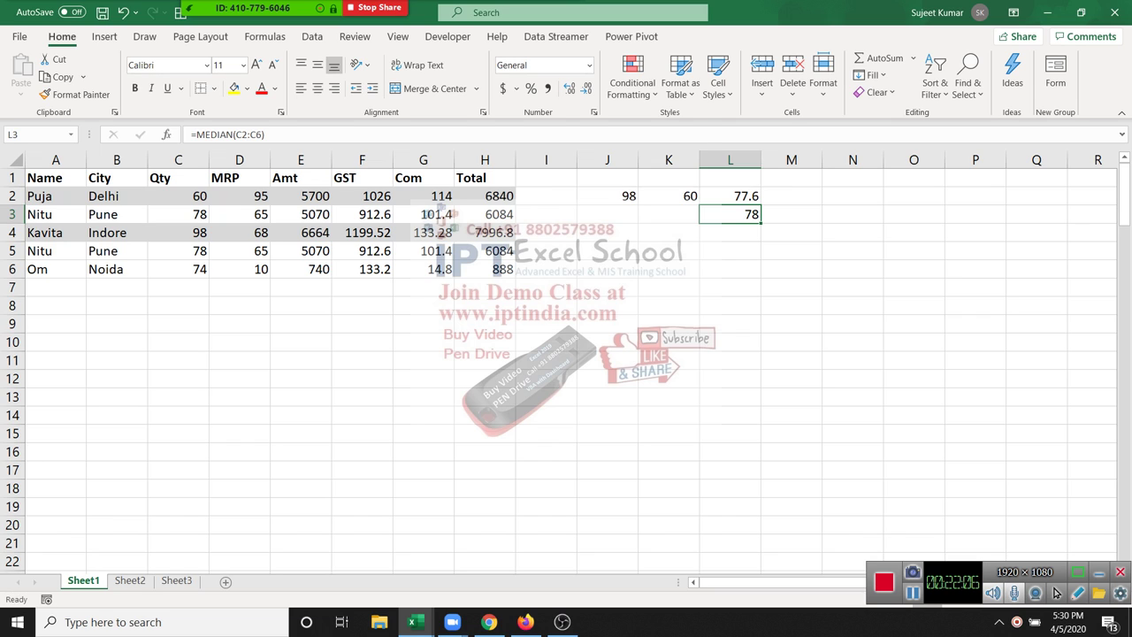
pyautogui.click(668, 196)
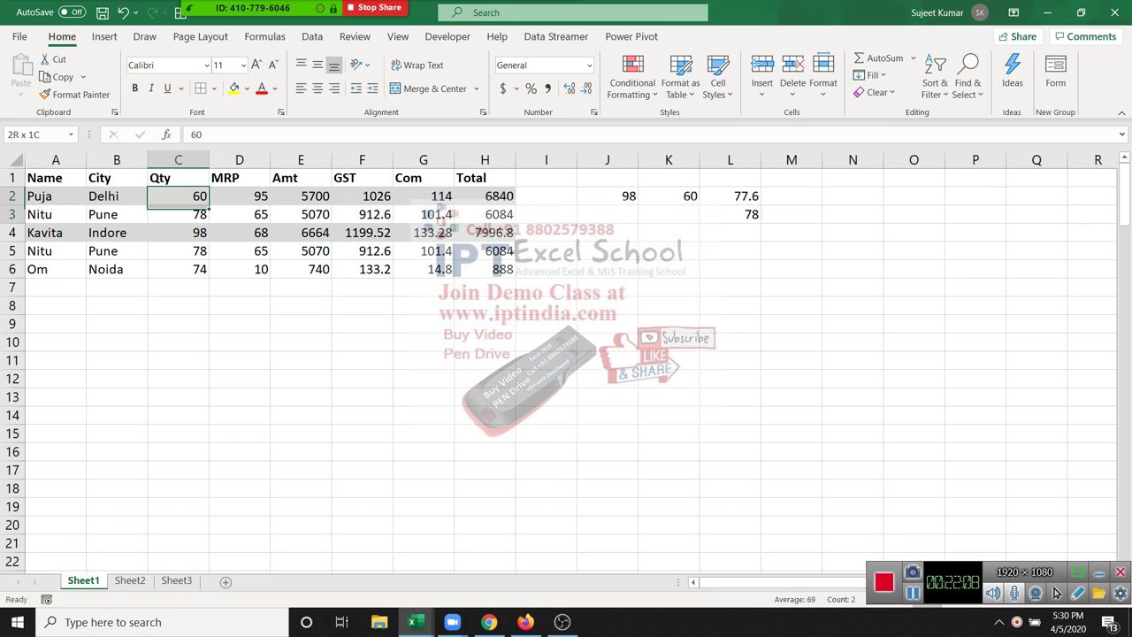
pyautogui.moveTo(177, 195); pyautogui.dragTo(178, 269)
pyautogui.click(608, 214)
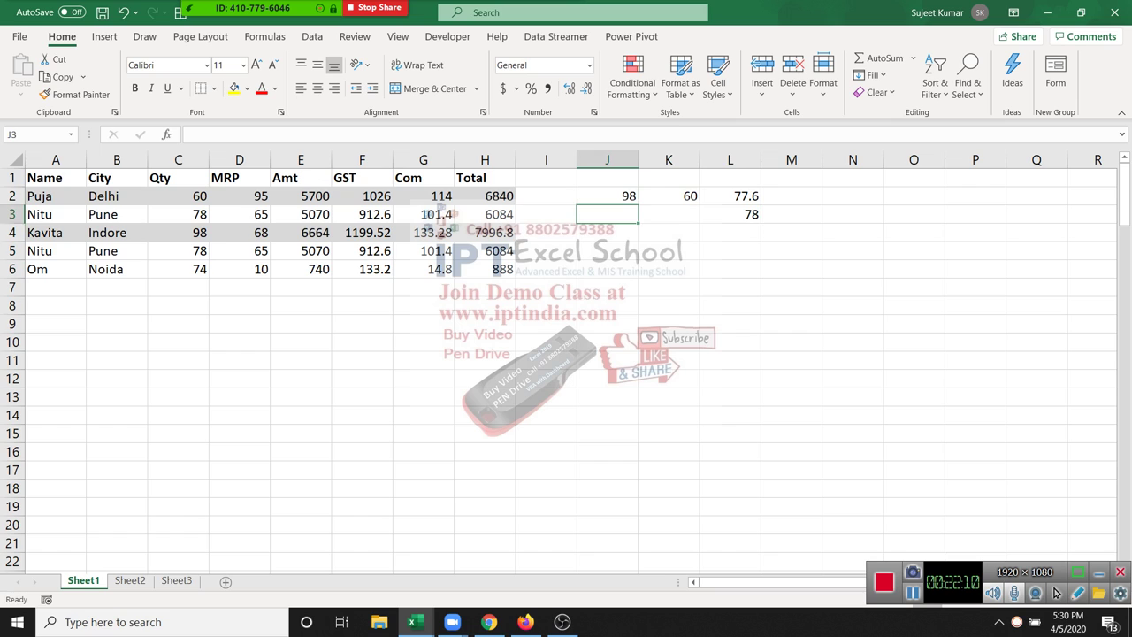
# Enter the rank numbers 1, 2 and 3 in J4:J6.
pyautogui.click(608, 233)
pyautogui.write('1')
pyautogui.press('Return')
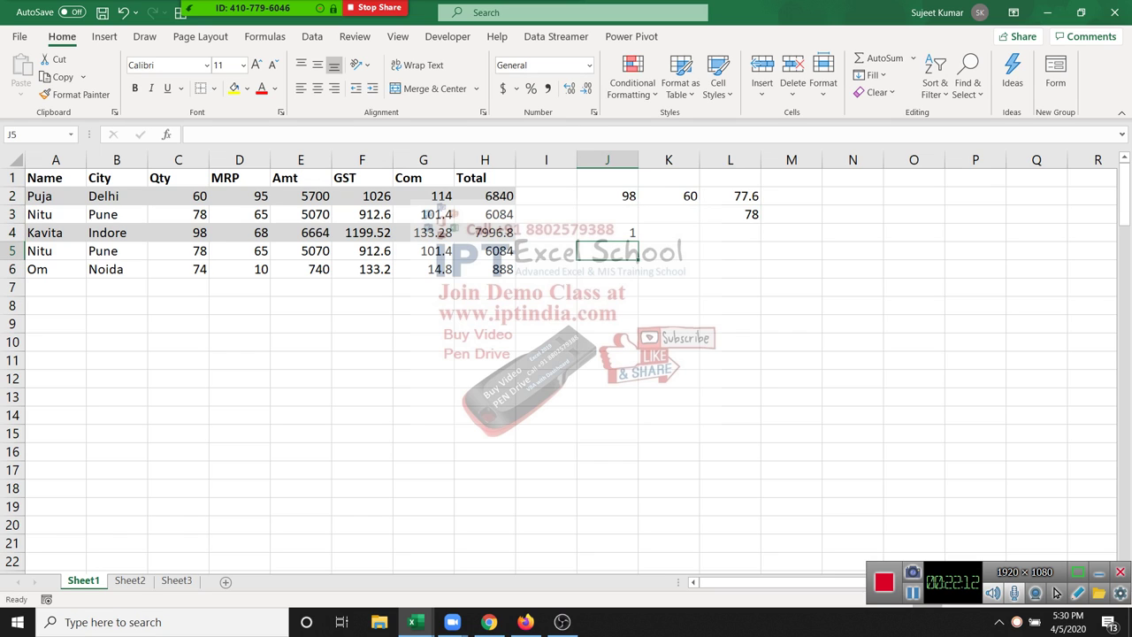
pyautogui.write('2')
pyautogui.press('Return')
pyautogui.write('3')
pyautogui.press('Return')
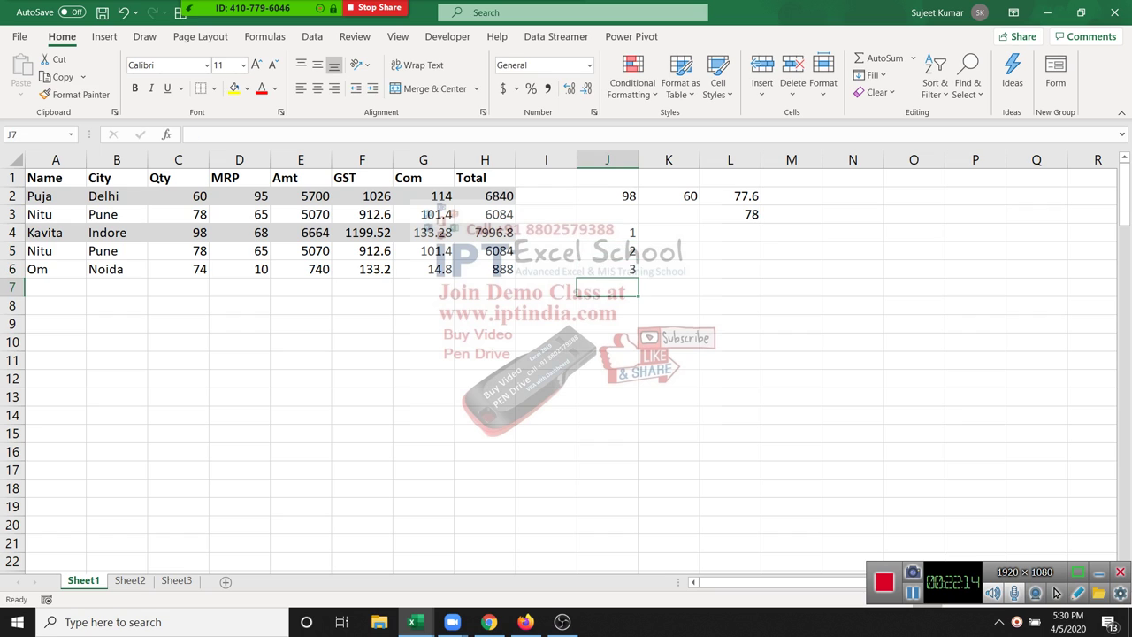
# Enter =LARGE(C2:C6,J4) in K4 to return the largest Qty value.
pyautogui.click(669, 233)
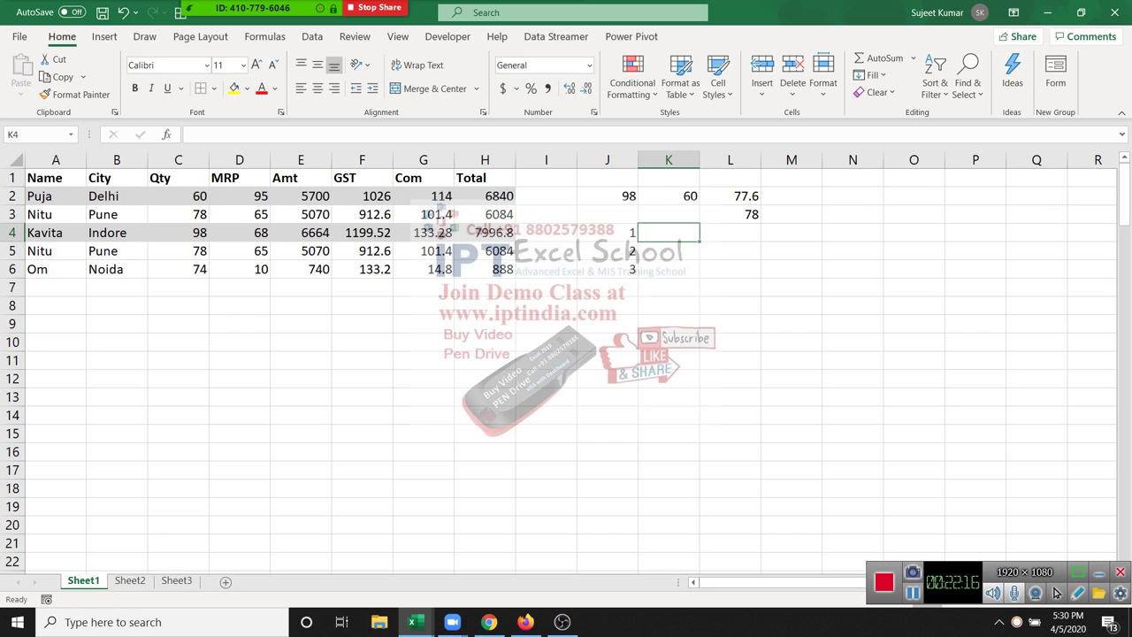
pyautogui.write('=la')
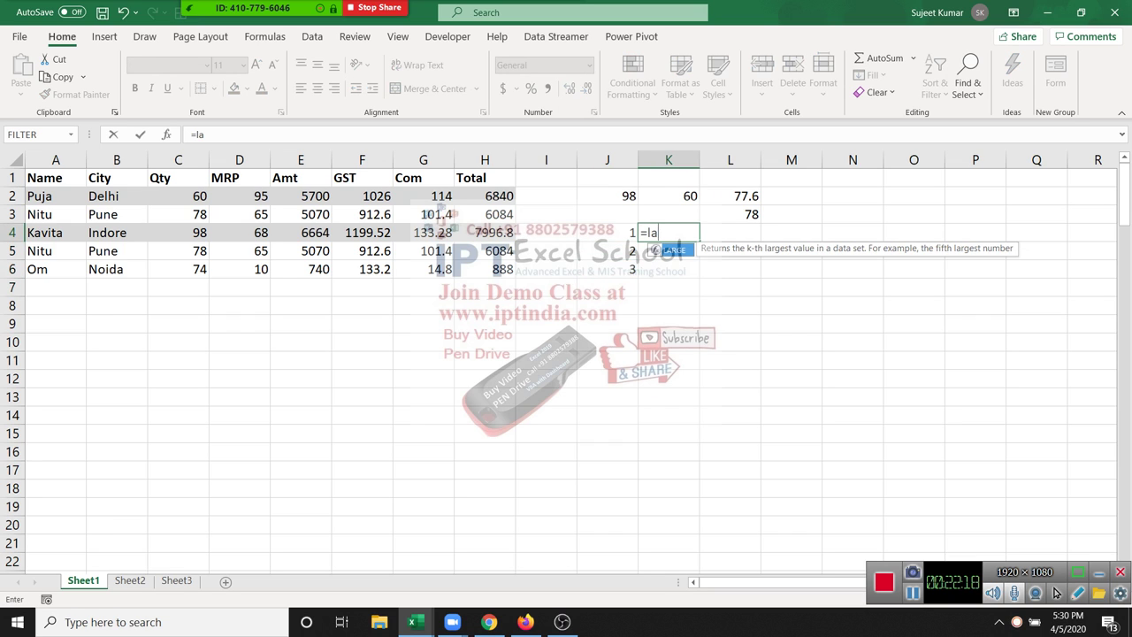
pyautogui.press('Tab')
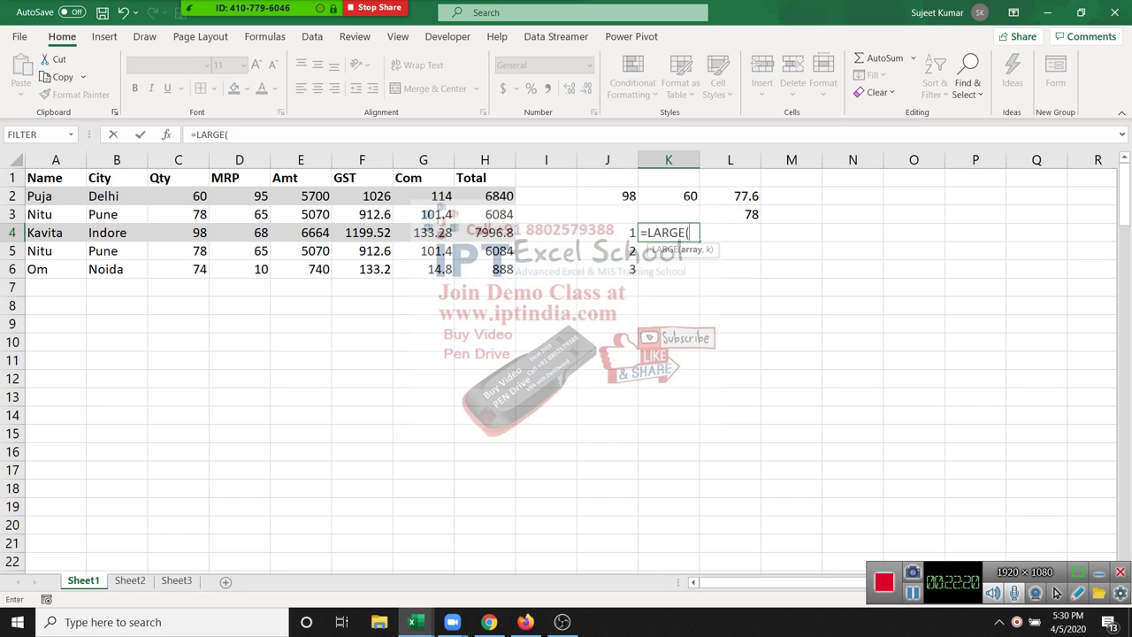
pyautogui.moveTo(177, 195); pyautogui.dragTo(177, 269)
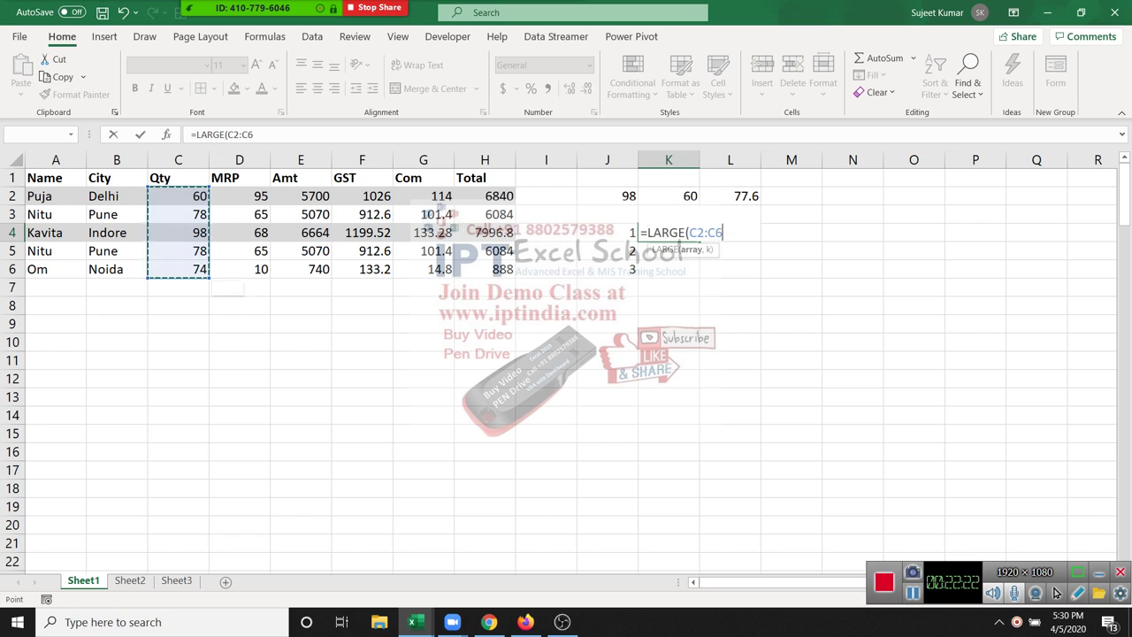
pyautogui.write(',')
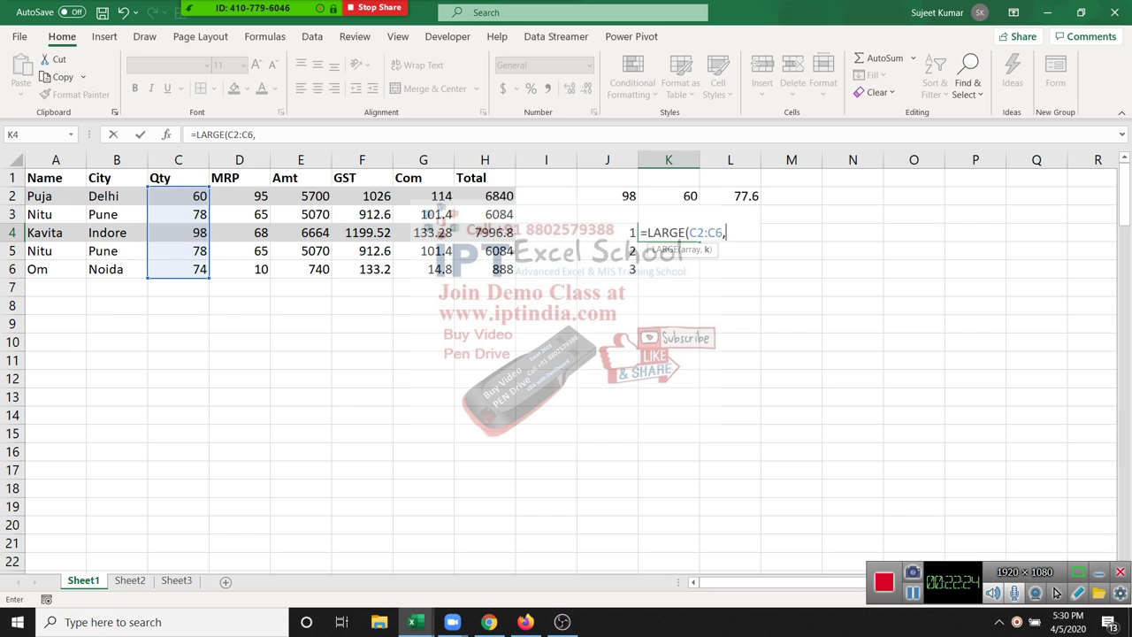
pyautogui.press('Left')
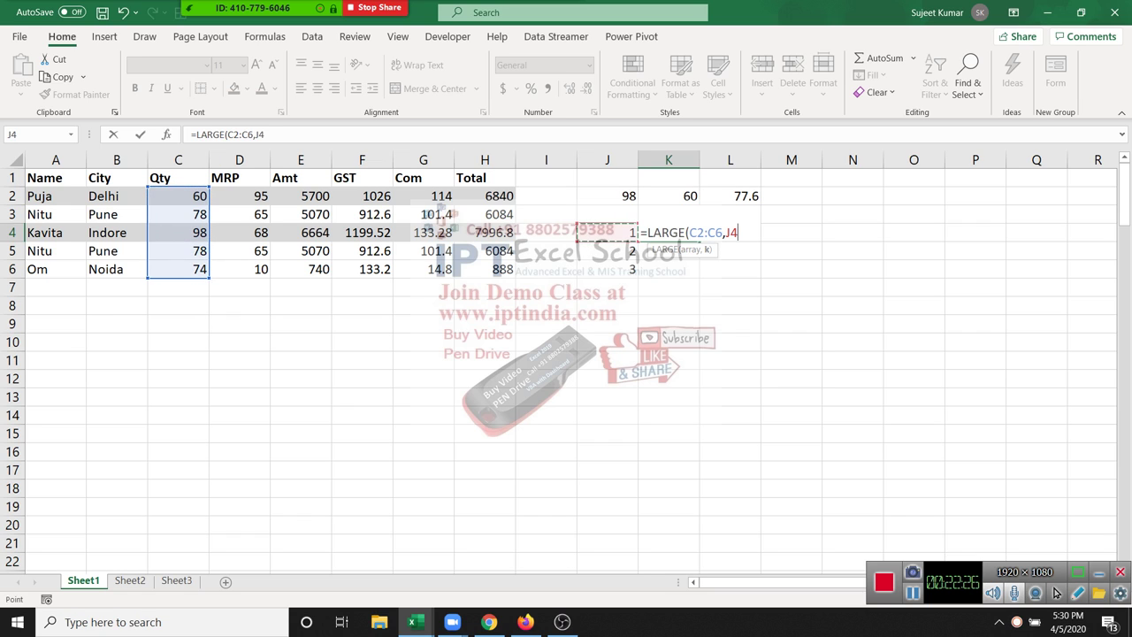
pyautogui.press('Return')
pyautogui.press('Up')
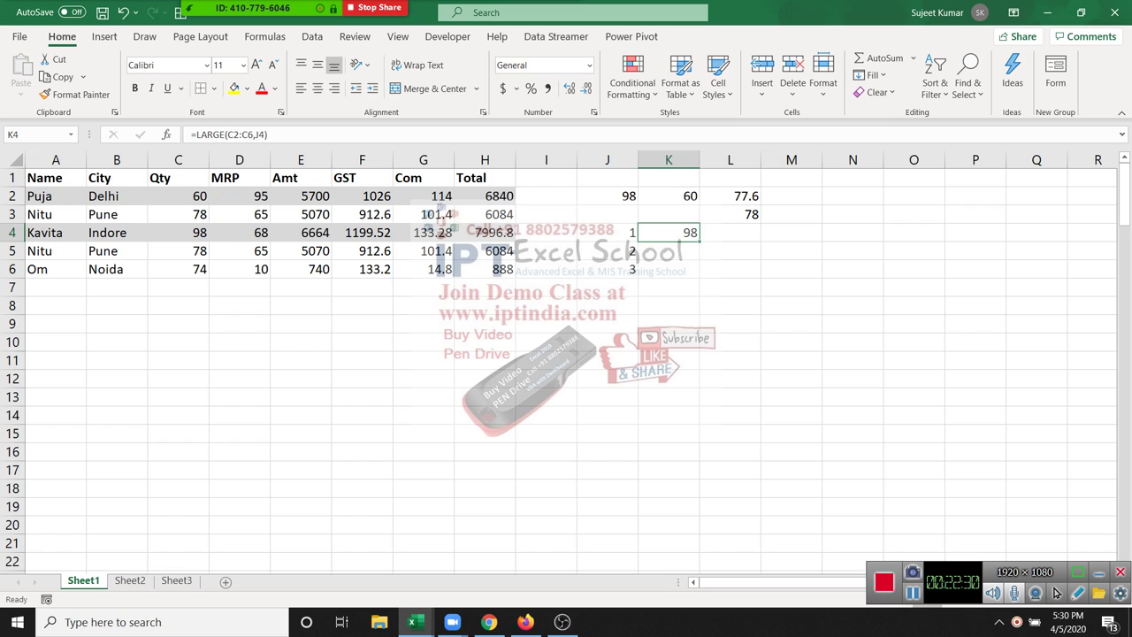
pyautogui.press('F2')
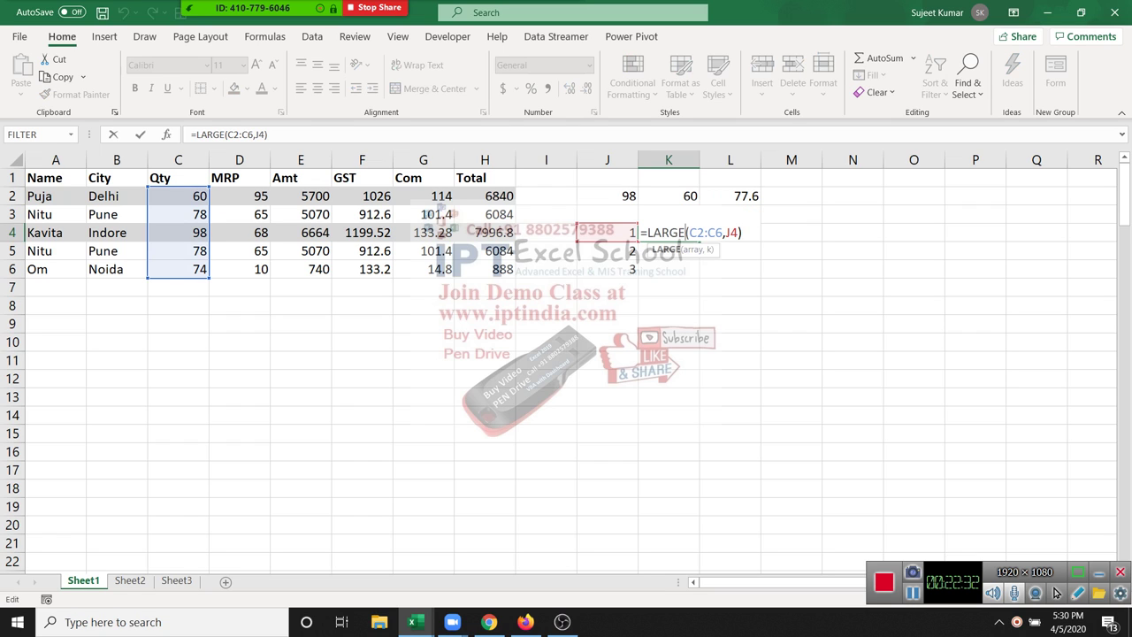
pyautogui.click(689, 232)
pyautogui.hotkey('ctrl', 'Return')
# Copy K4 into K5 and see its range shift to C3:C7.
pyautogui.hotkey('ctrl', 'c')
pyautogui.press('Escape')
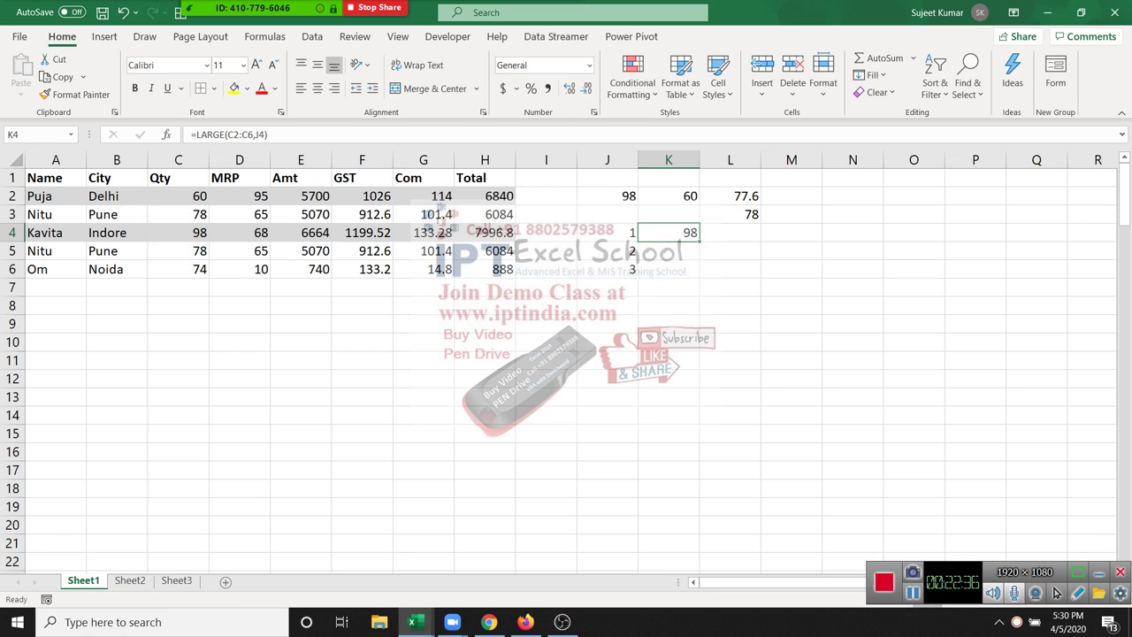
pyautogui.hotkey('ctrl', 'c')
pyautogui.press('Down')
pyautogui.hotkey('ctrl', 'v')
pyautogui.press('Escape')
pyautogui.press('F2')
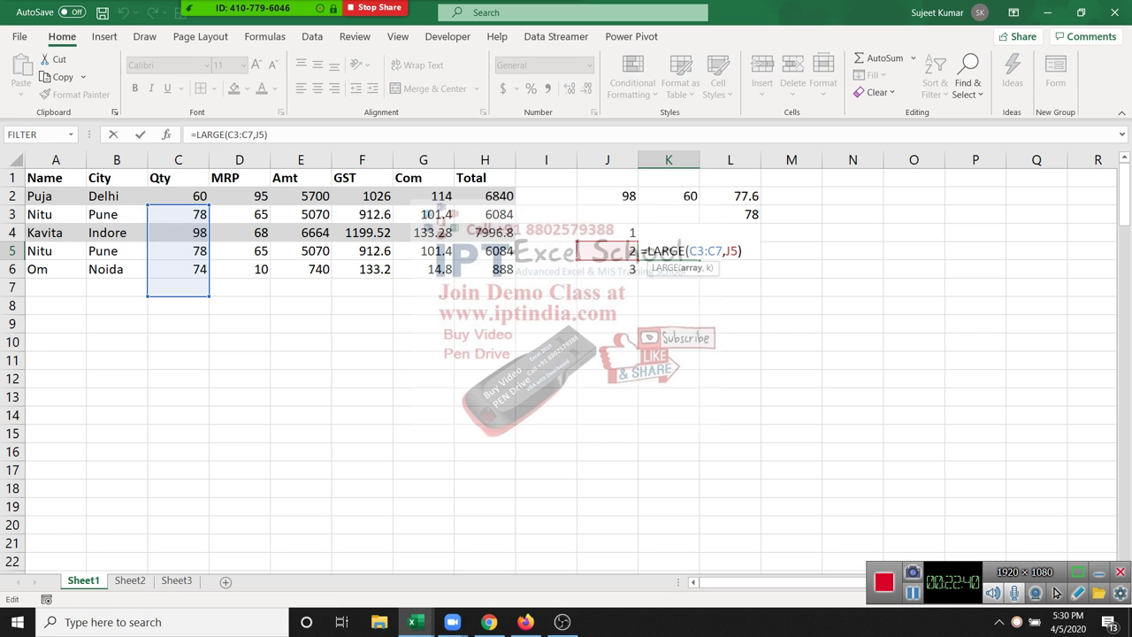
pyautogui.press('Escape')
pyautogui.press('Up')
# Make K4's range absolute, giving =LARGE($C$2:$C$6,J4).
pyautogui.press('F2')
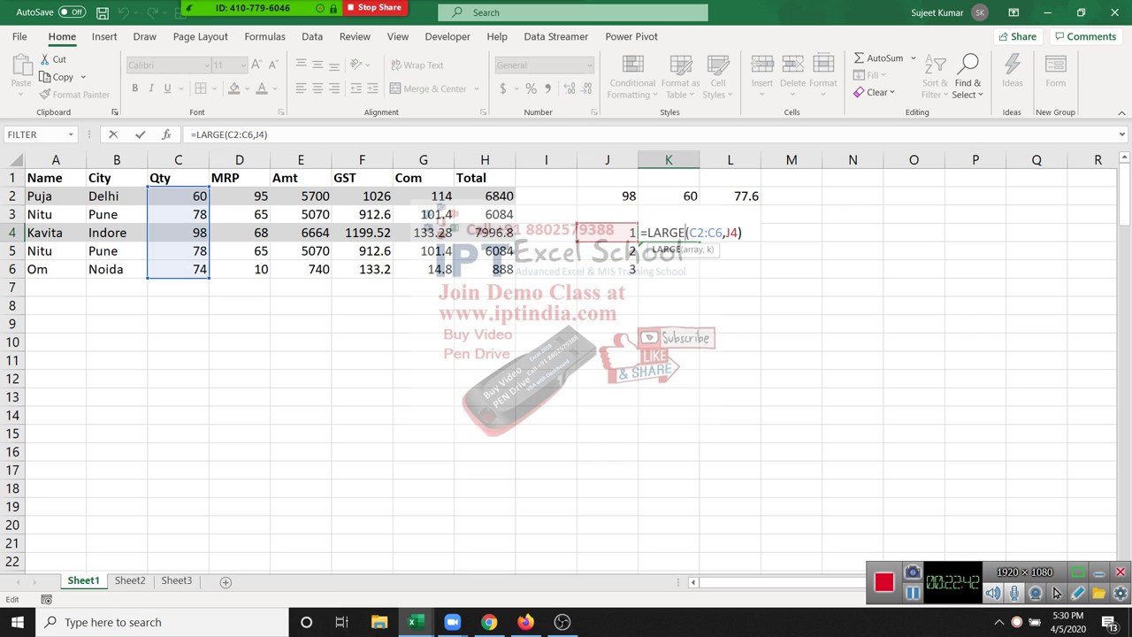
pyautogui.click(689, 233)
pyautogui.press('F4')
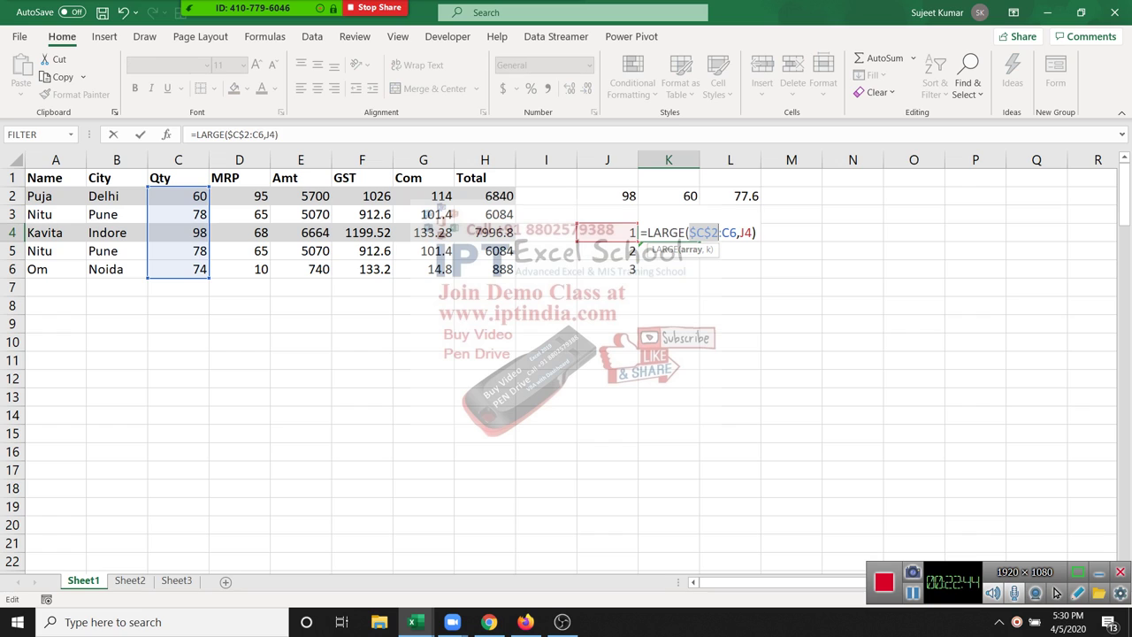
pyautogui.click(732, 232)
pyautogui.press('F4')
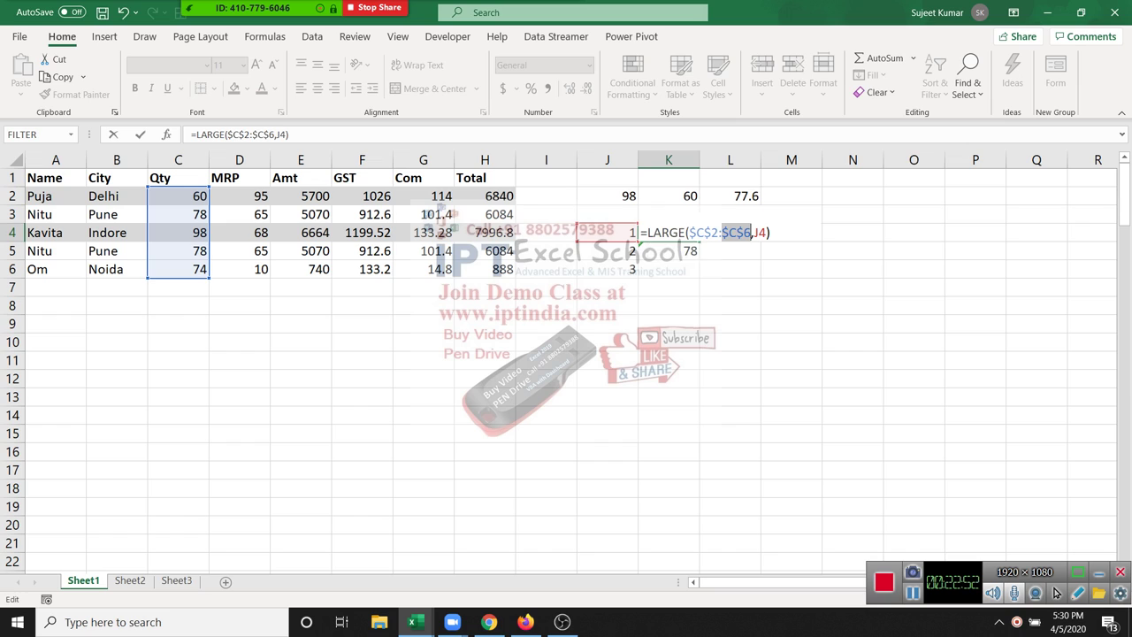
pyautogui.press('Return')
pyautogui.press('Up')
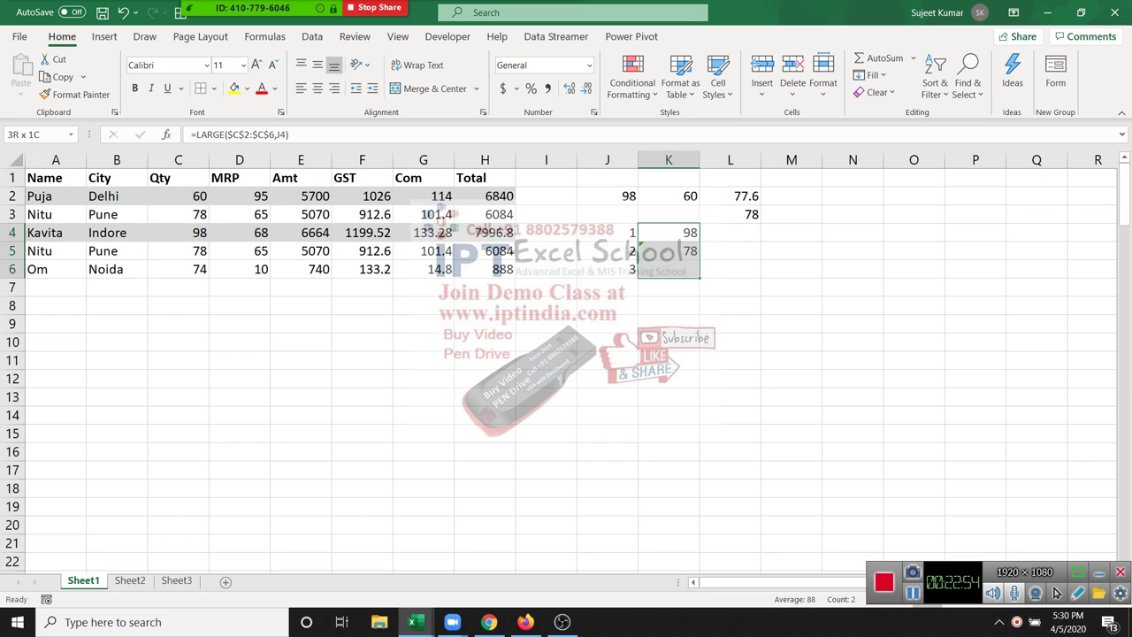
# Fill the LARGE formula down to K6, returning 98, 78 and 78.
pyautogui.moveTo(699, 240); pyautogui.dragTo(699, 277)
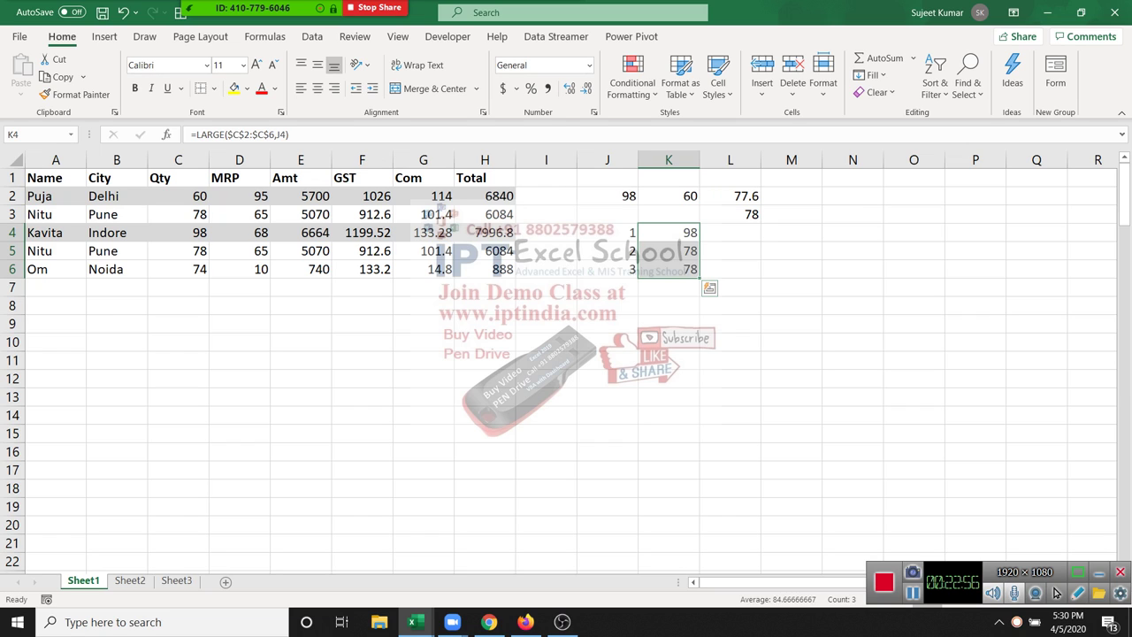
pyautogui.press('Down')
pyautogui.press('Down')
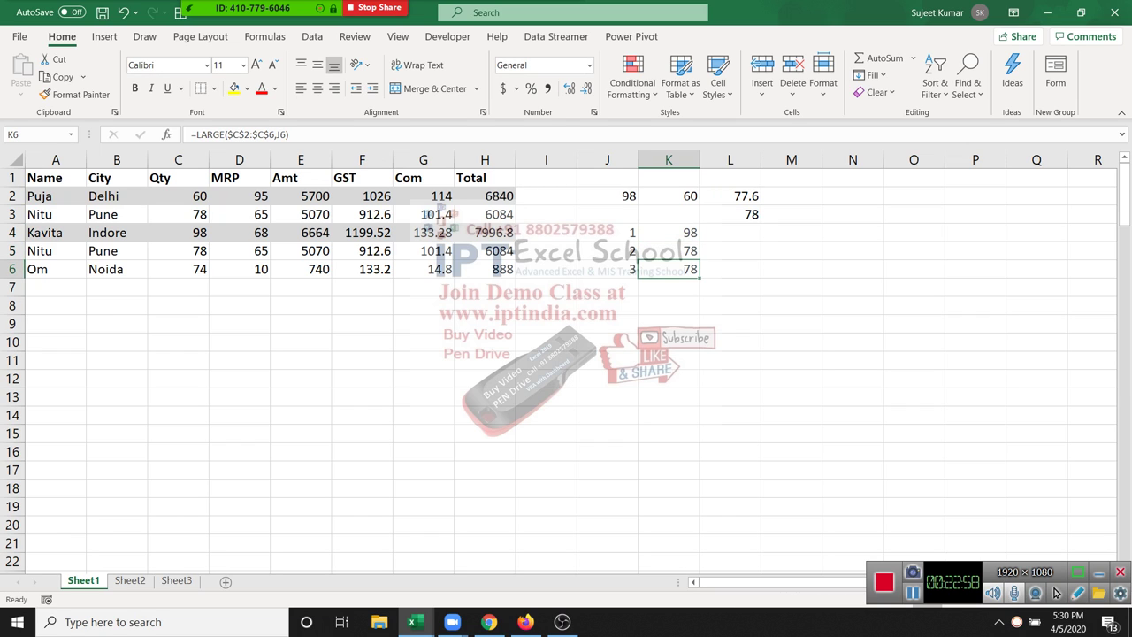
pyautogui.press('Up')
pyautogui.press('Left')
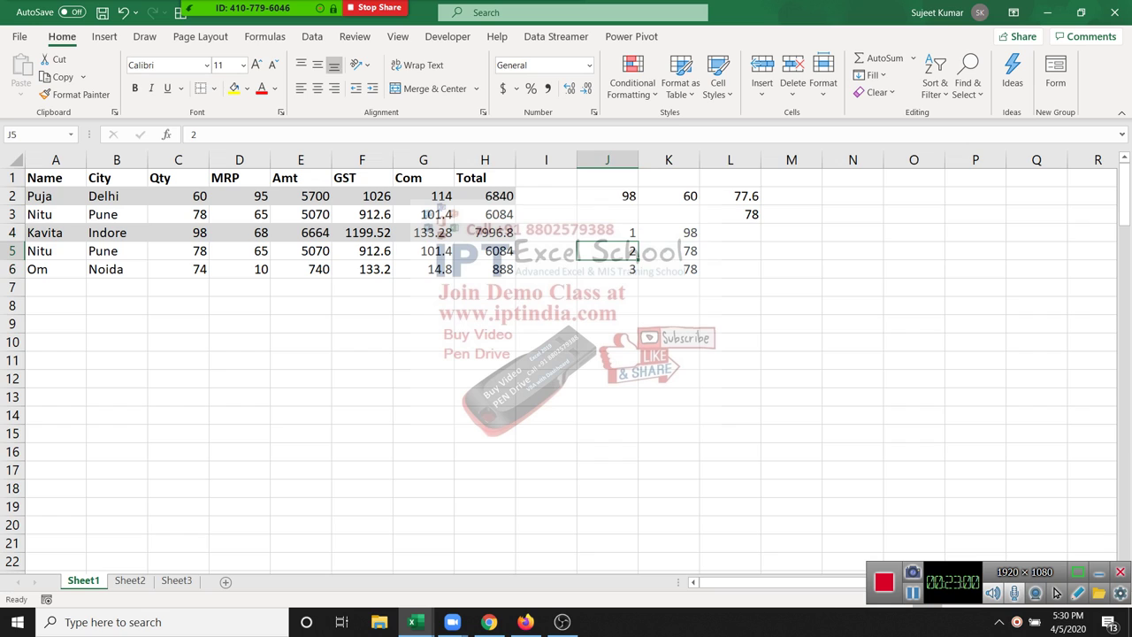
pyautogui.hotkey('shift', 'Right')
pyautogui.hotkey('shift', 'Down')
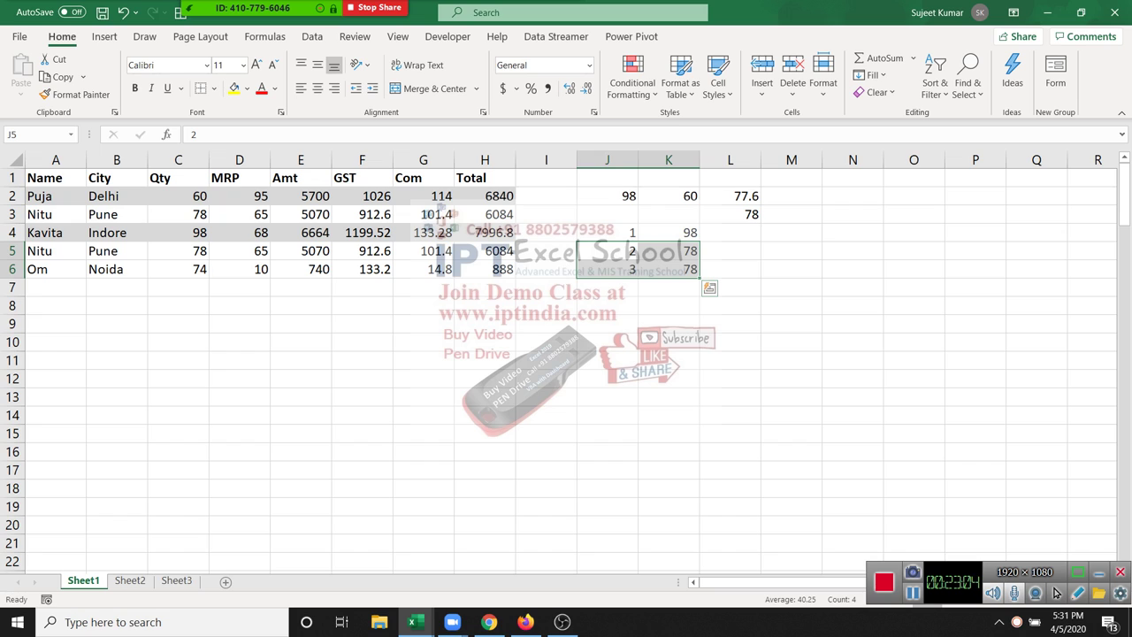
pyautogui.press('Up')
pyautogui.press('Right')
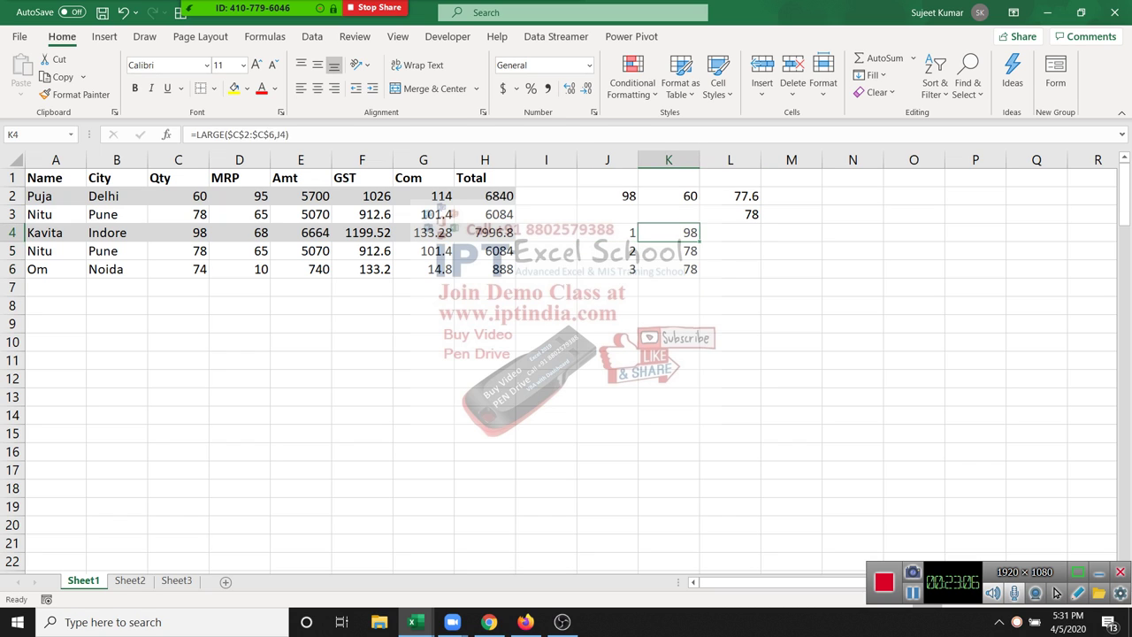
pyautogui.press('Right')
# Enter =SMALL(C2:C6,J4) in L4 to return the smallest Qty value.
pyautogui.write('=')
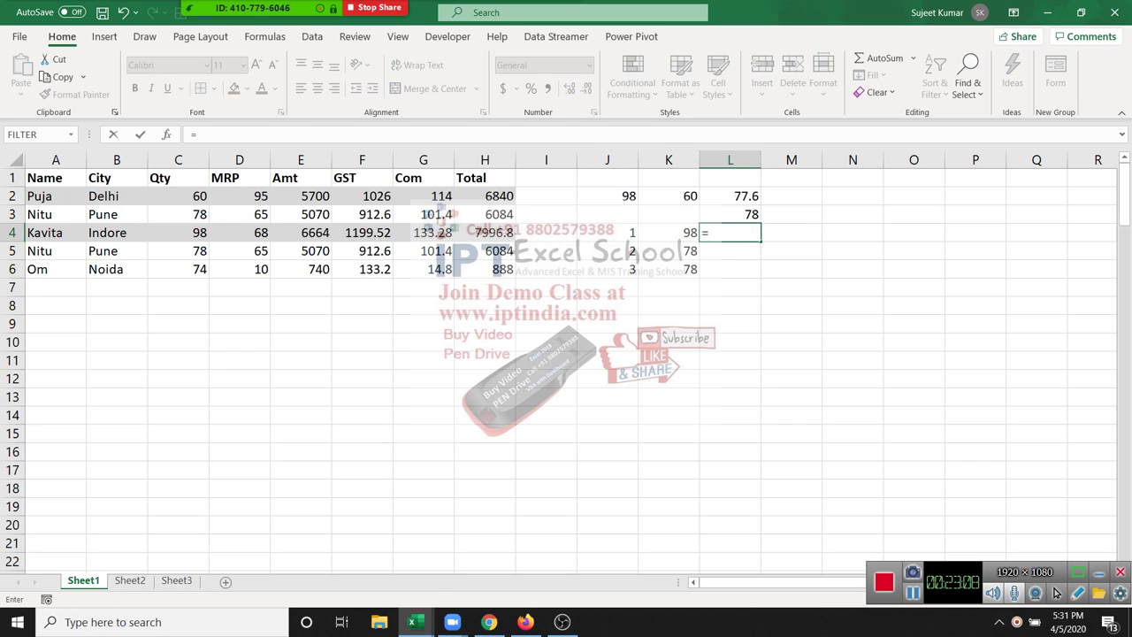
pyautogui.write('sm')
pyautogui.press('Tab')
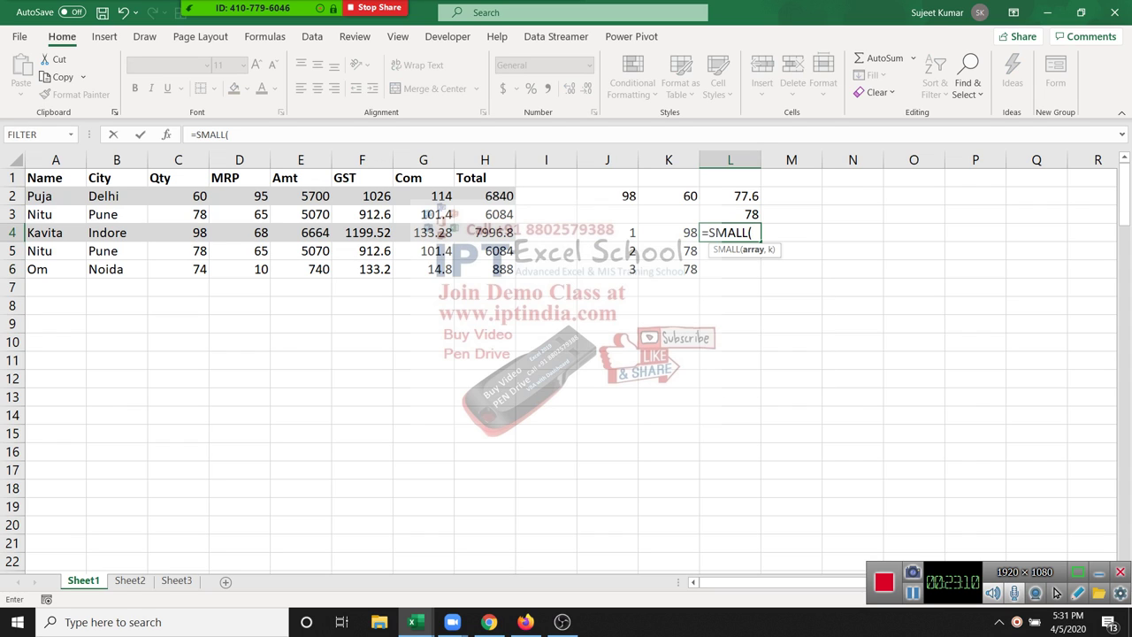
pyautogui.moveTo(186, 196); pyautogui.dragTo(206, 272)
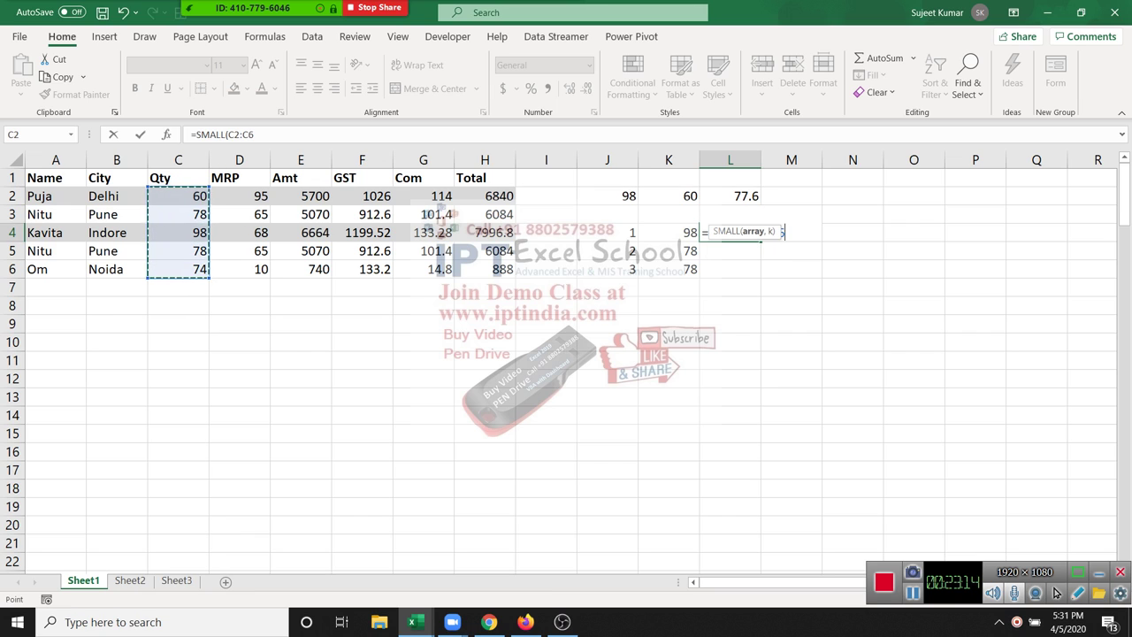
pyautogui.write(',')
pyautogui.press('Left')
pyautogui.press('Left')
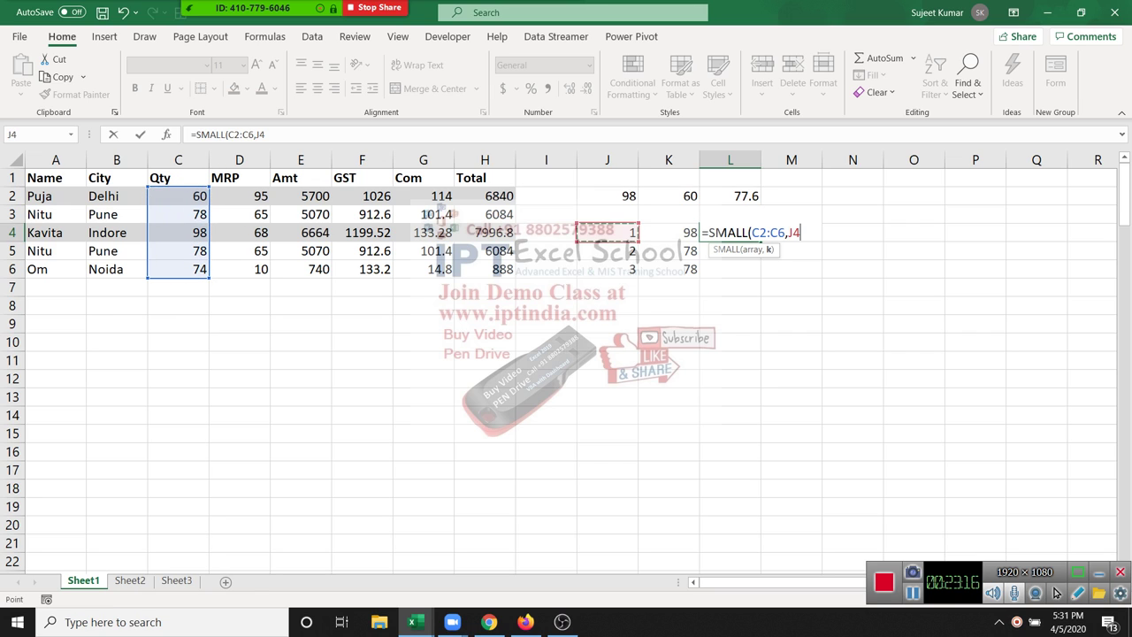
pyautogui.press('Return')
# Fill the SMALL formula down L4:L6 with Ctrl+D.
pyautogui.press('Left')
pyautogui.press('Down')
pyautogui.press('Right')
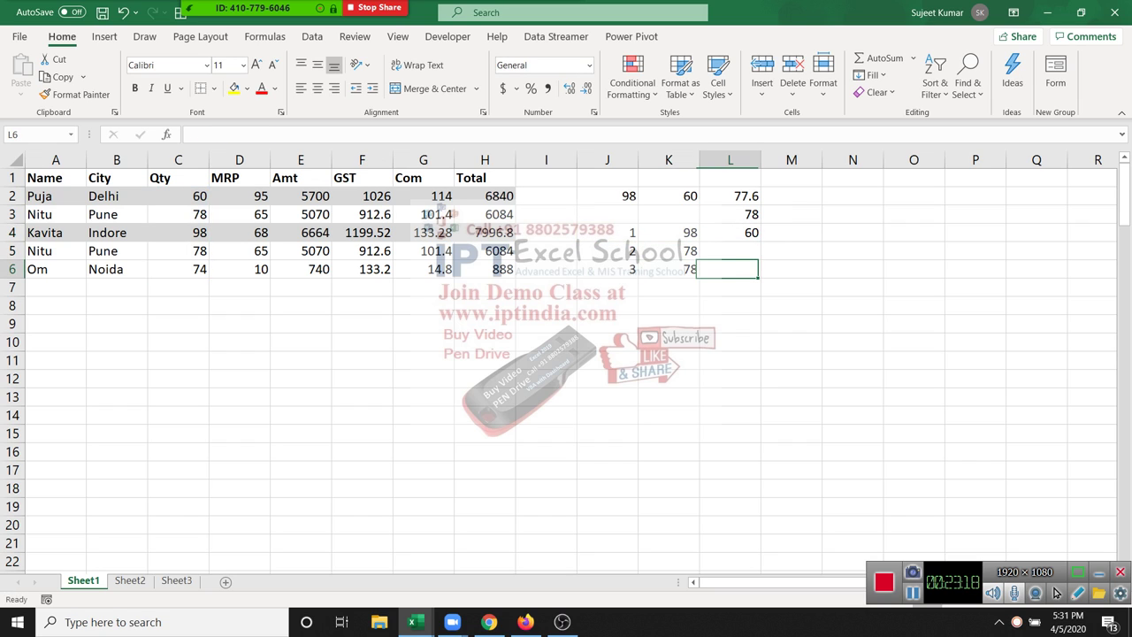
pyautogui.hotkey('shift', 'Up')
pyautogui.hotkey('shift', 'Up')
pyautogui.hotkey('ctrl', 'd')
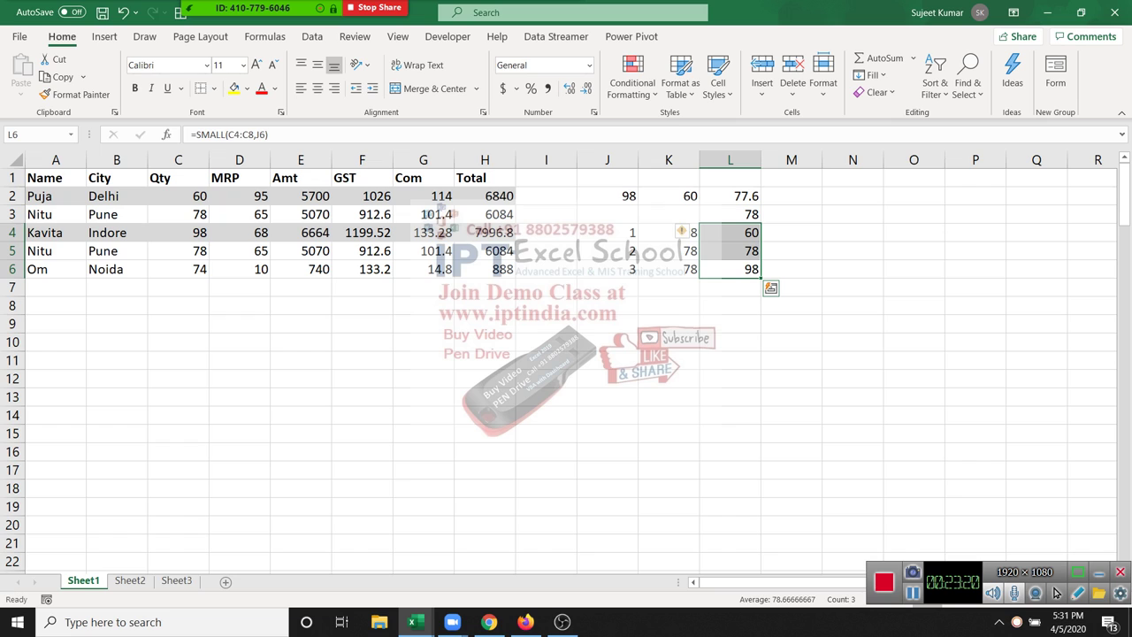
pyautogui.press('Up')
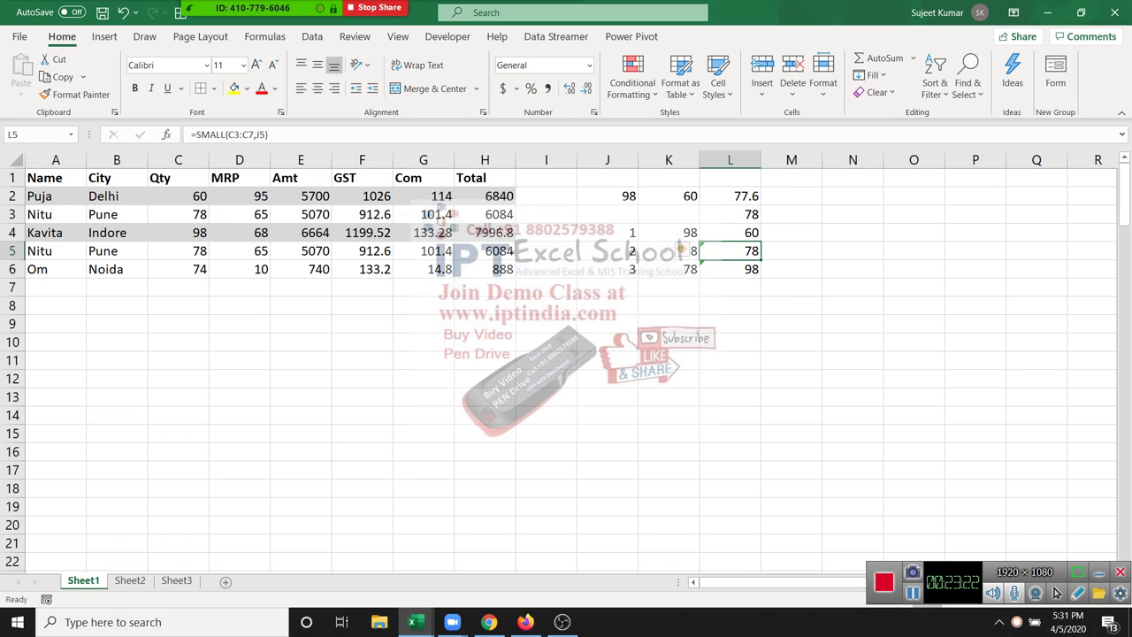
pyautogui.press('Up')
# Lock L4's C2:C6 references with F4, refill L4:L6 (60, 74, 78), then show Sheet2.
pyautogui.press('F2')
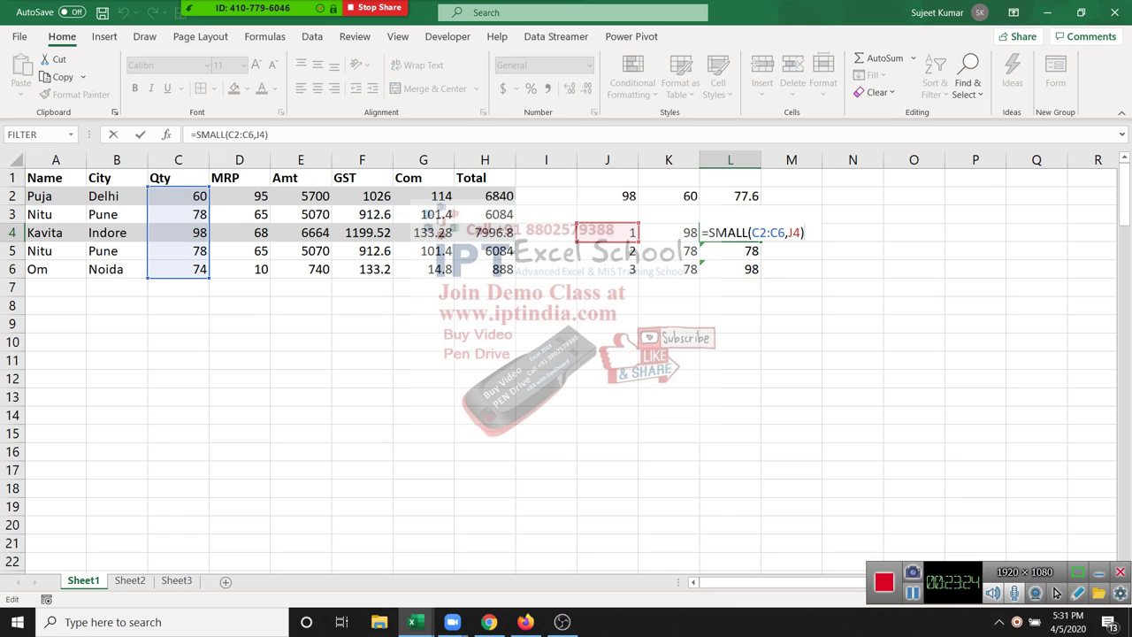
pyautogui.press('Left')
pyautogui.press('Left')
pyautogui.press('Left')
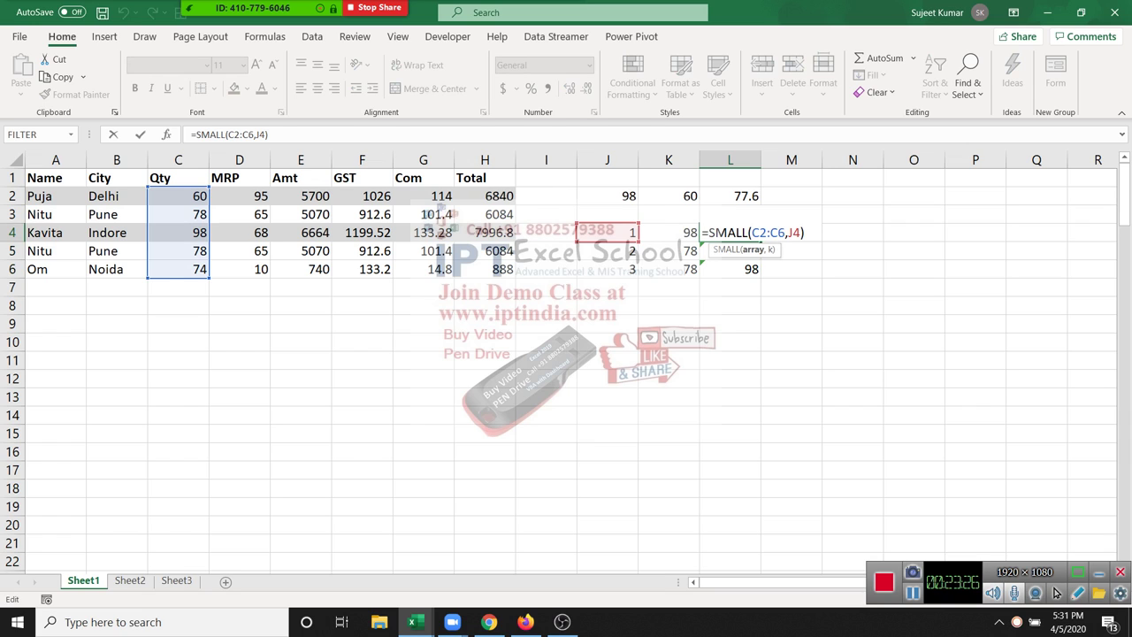
pyautogui.press('F4')
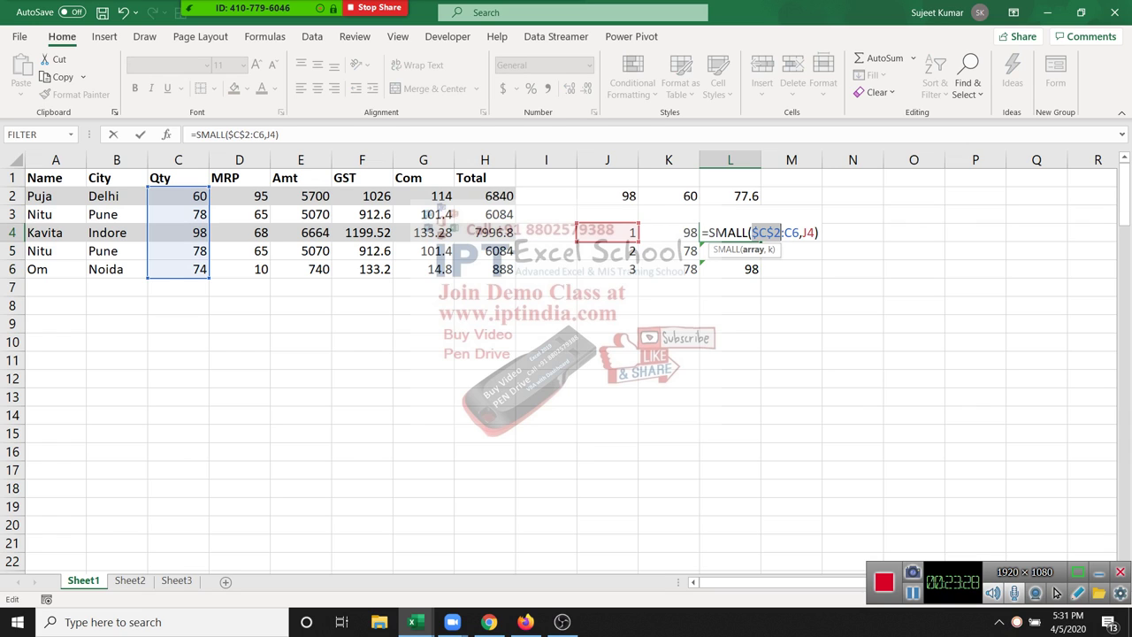
pyautogui.press('Right')
pyautogui.press('F4')
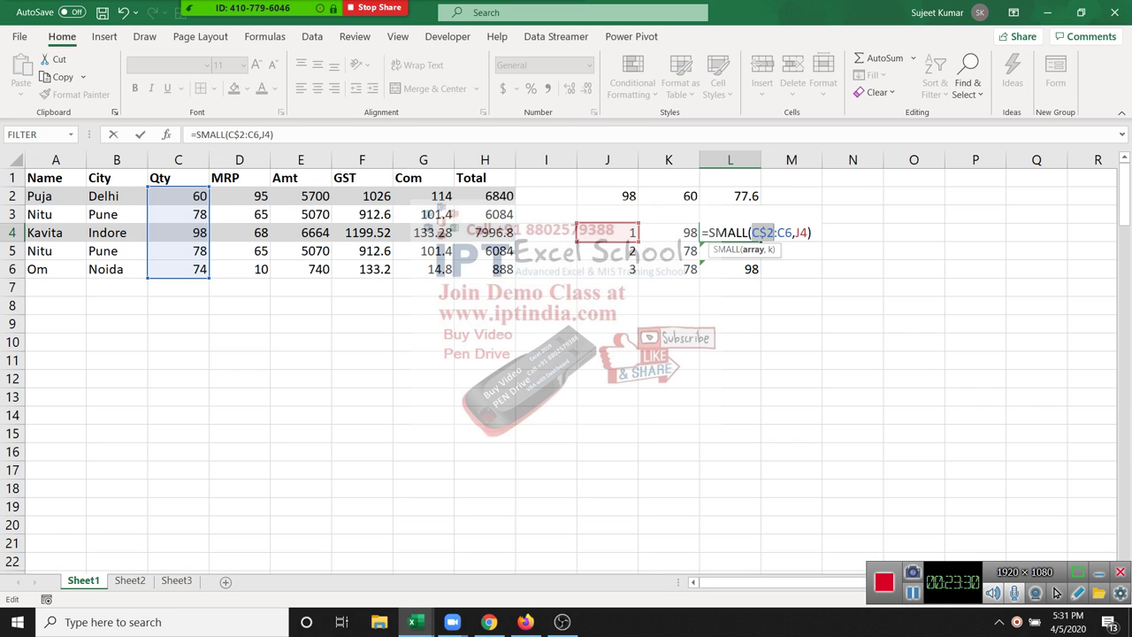
pyautogui.press('Right')
pyautogui.press('Right')
pyautogui.press('Right')
pyautogui.press('F4')
pyautogui.hotkey('ctrl', 'Return')
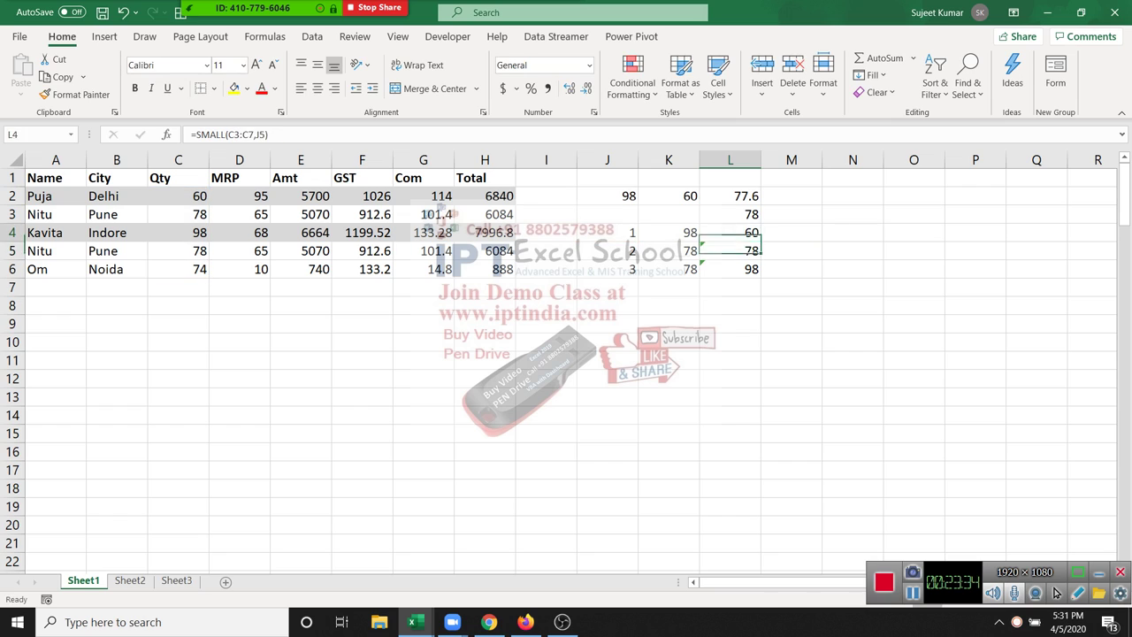
pyautogui.hotkey('ctrl', 'v')
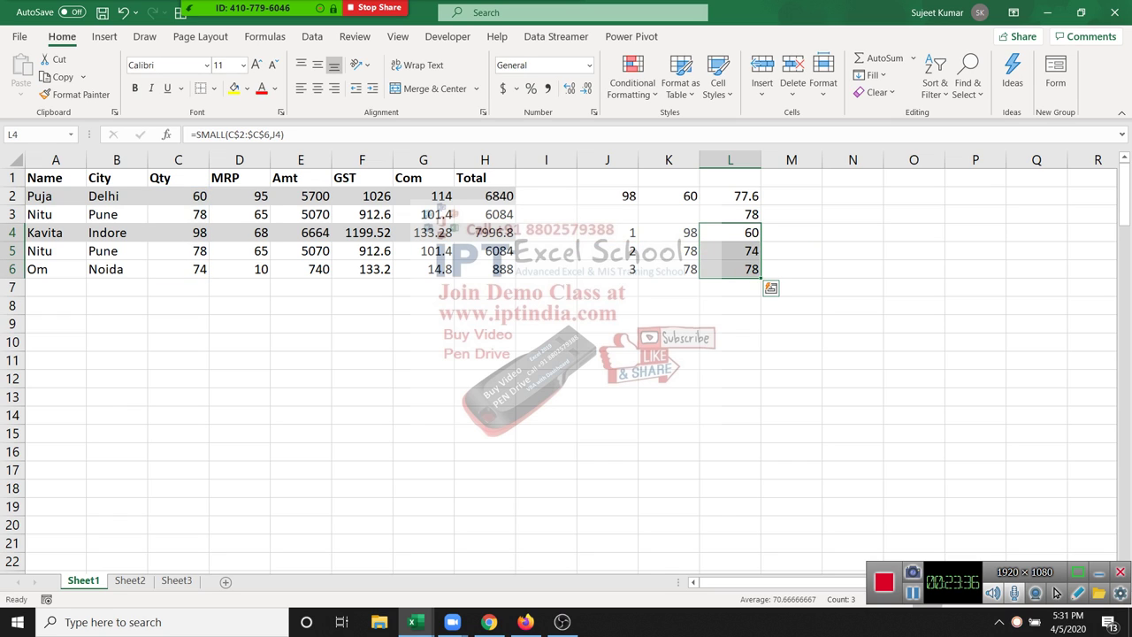
pyautogui.hotkey('ctrl', 'pagedown')
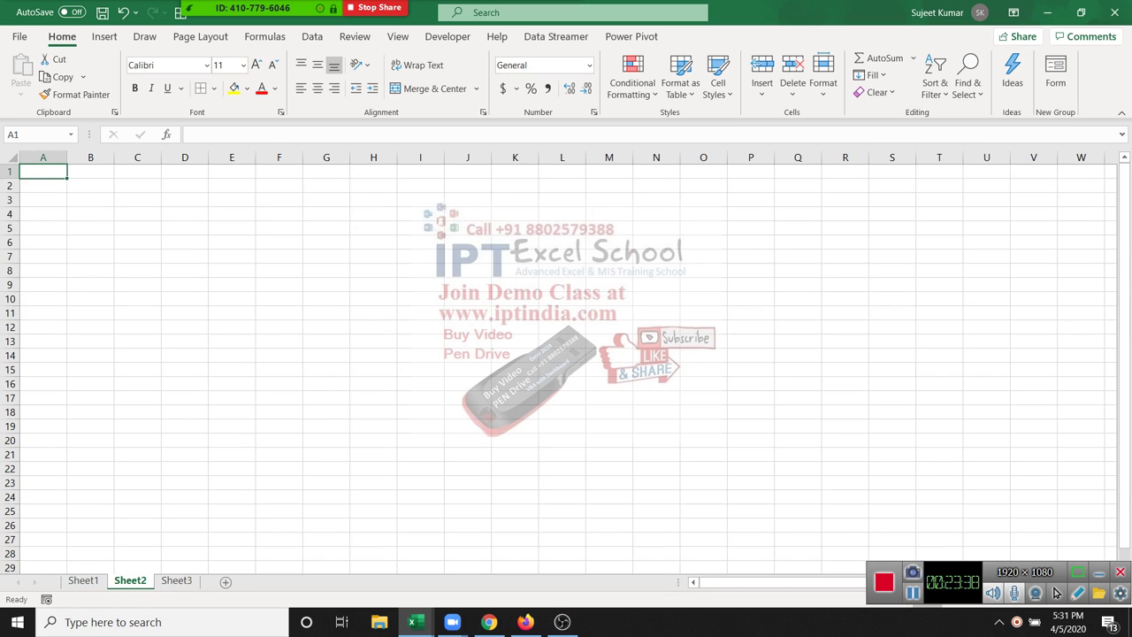
# Enter nine numbers in A1:A9, starting with 85 and ending with 21.
pyautogui.write('85')
pyautogui.press('Return')
pyautogui.write('36')
pyautogui.press('Return')
pyautogui.write('52 ')
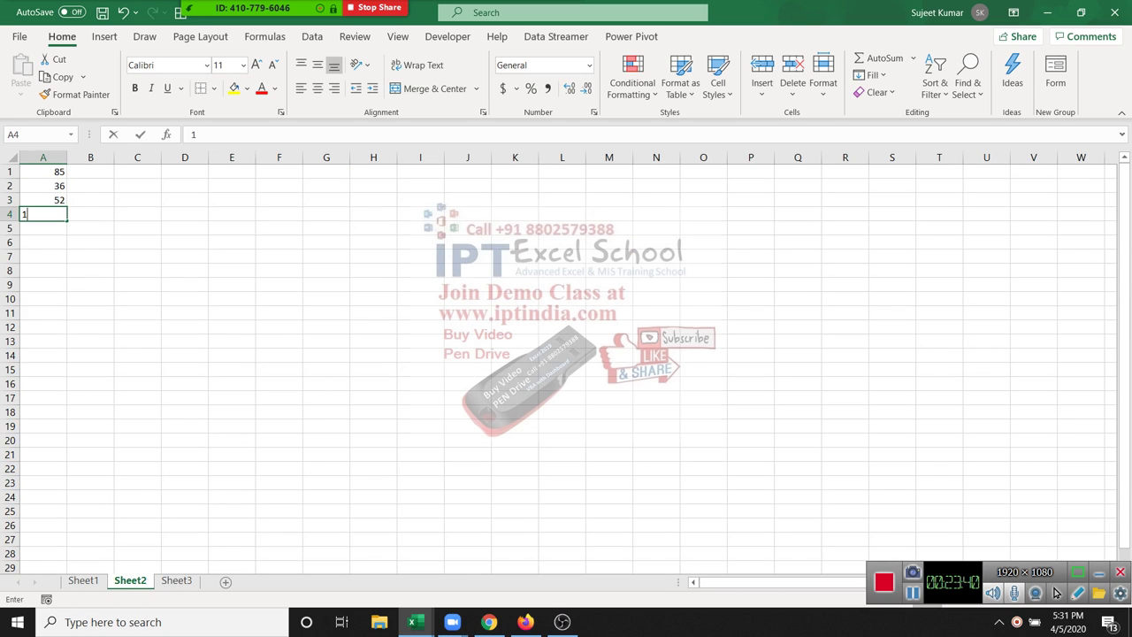
pyautogui.write('14 36 63 36')
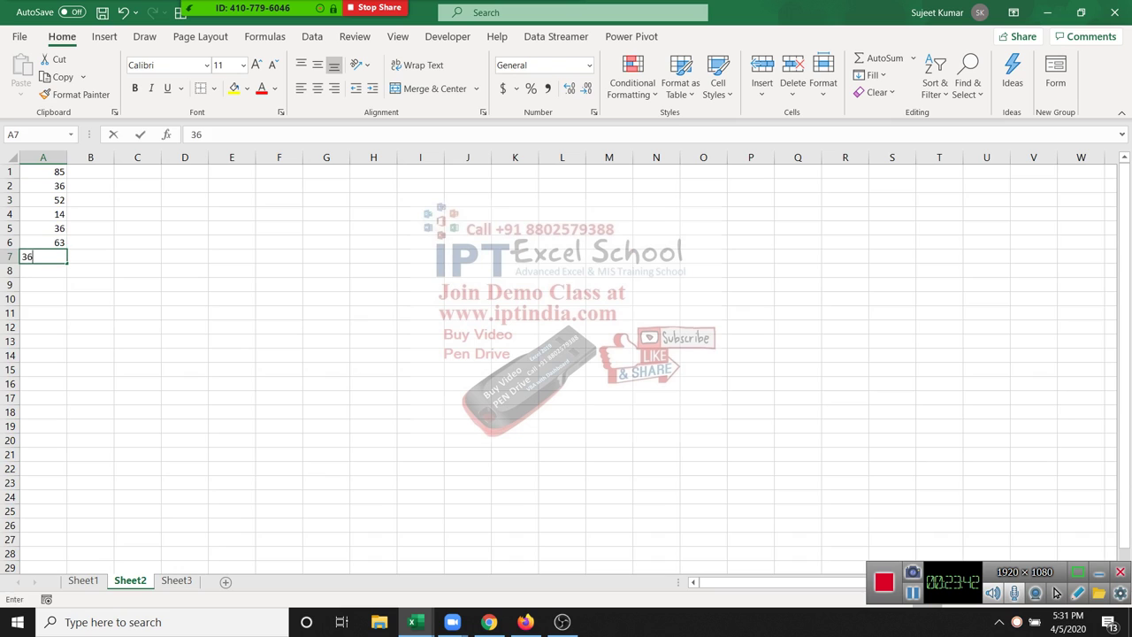
pyautogui.write(' 63 21')
pyautogui.press('Return')
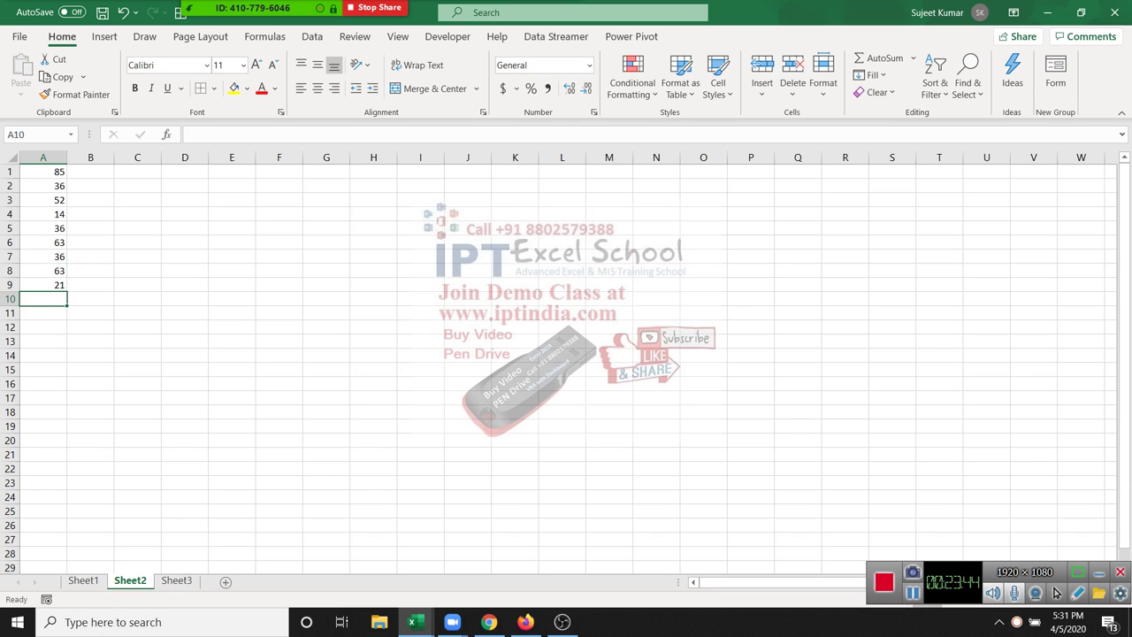
# Enter the formula =A1+20 in cell B1.
pyautogui.hotkey('ctrl', 'Home')
pyautogui.hotkey('shift', 'Down')
pyautogui.hotkey('shift', 'Down')
pyautogui.hotkey('shift', 'Down')
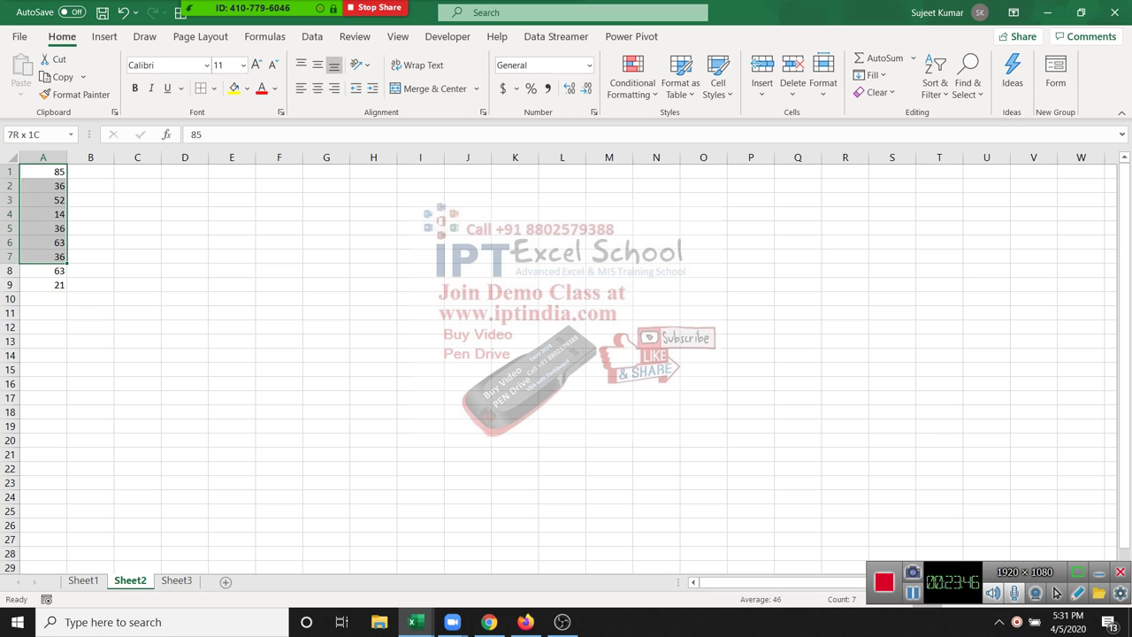
pyautogui.hotkey('shift', 'Down')
pyautogui.hotkey('shift', 'Down')
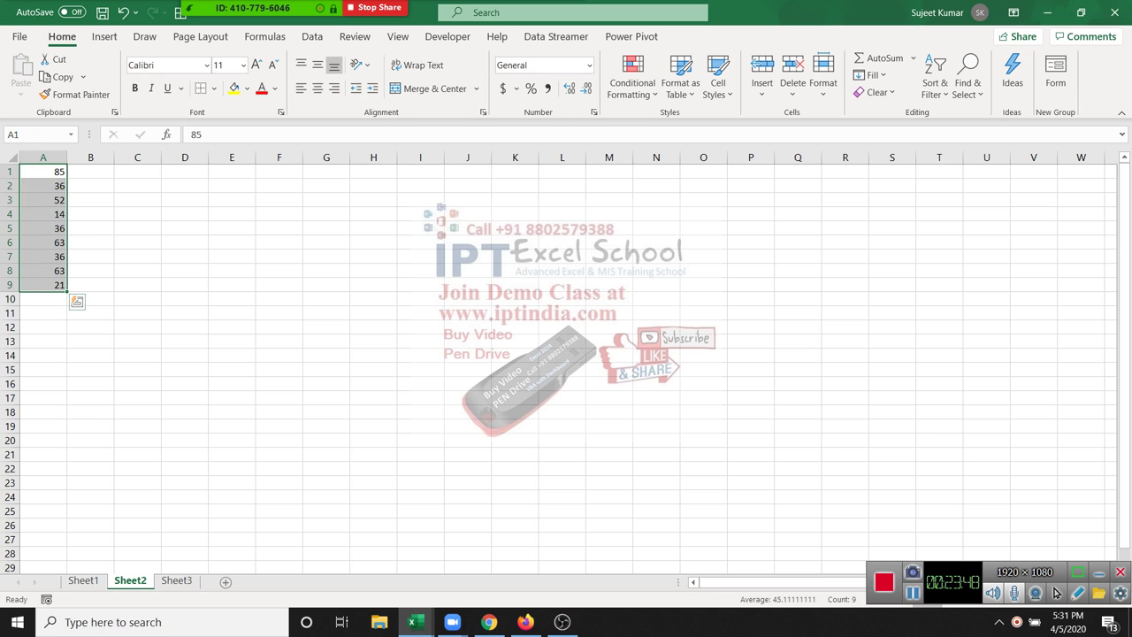
pyautogui.press('Right')
pyautogui.hotkey('shift', 'Down')
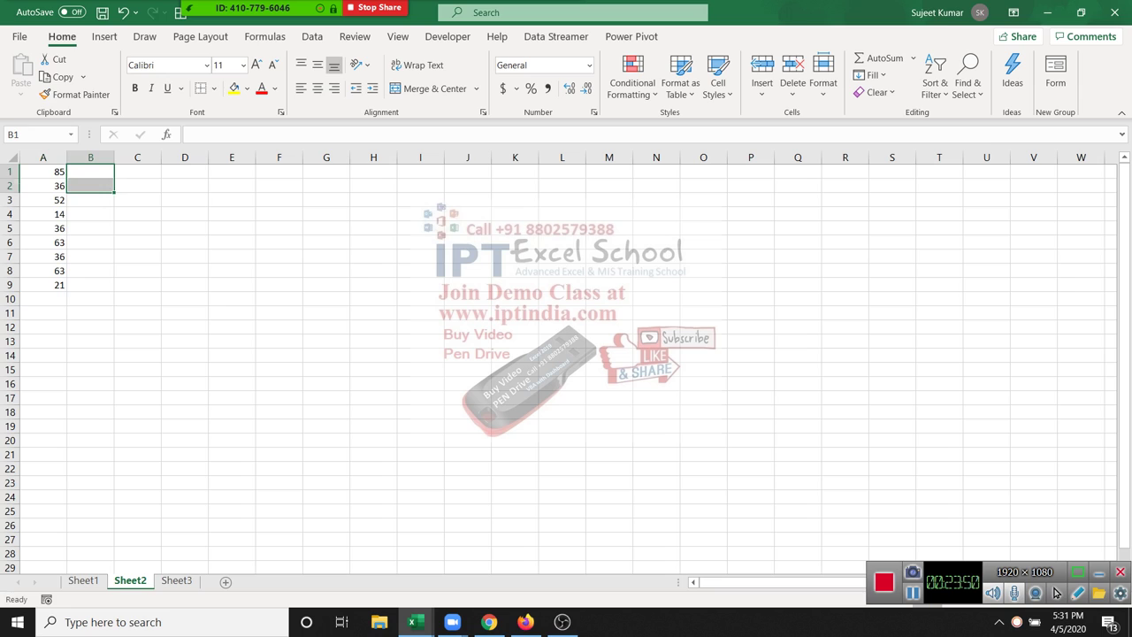
pyautogui.hotkey('shift', 'Up')
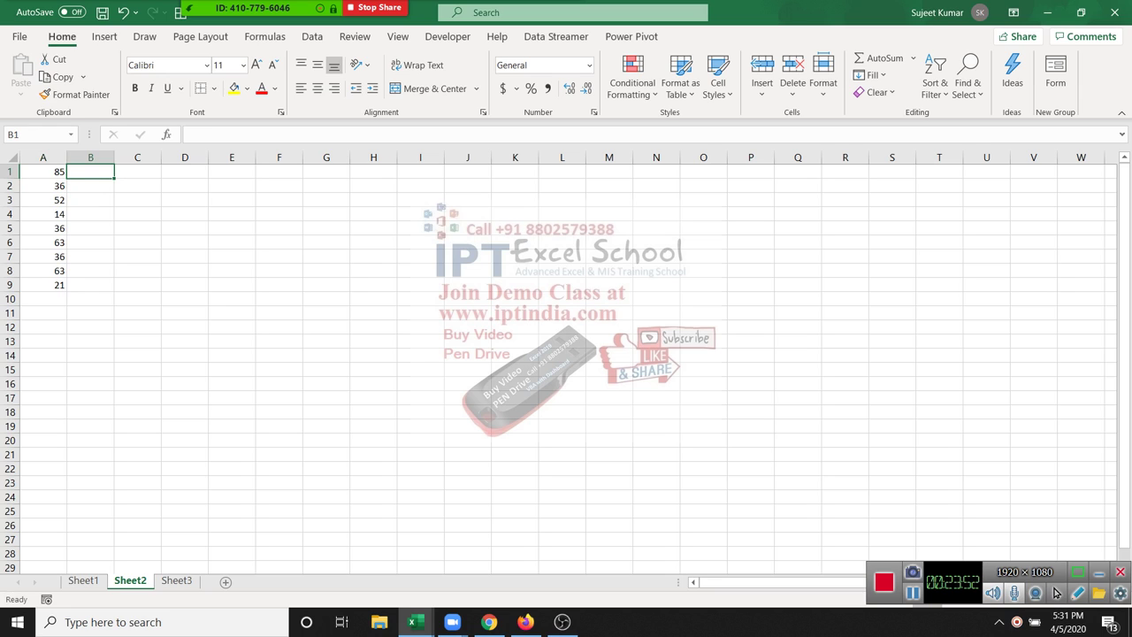
pyautogui.write('=')
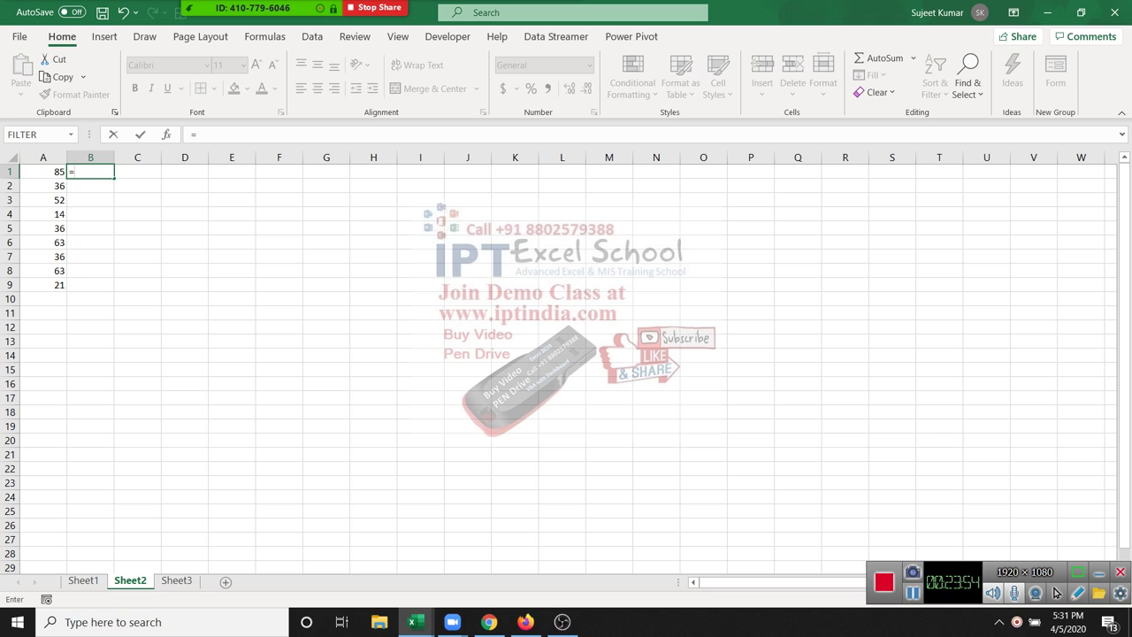
pyautogui.press('Left')
pyautogui.write('+20')
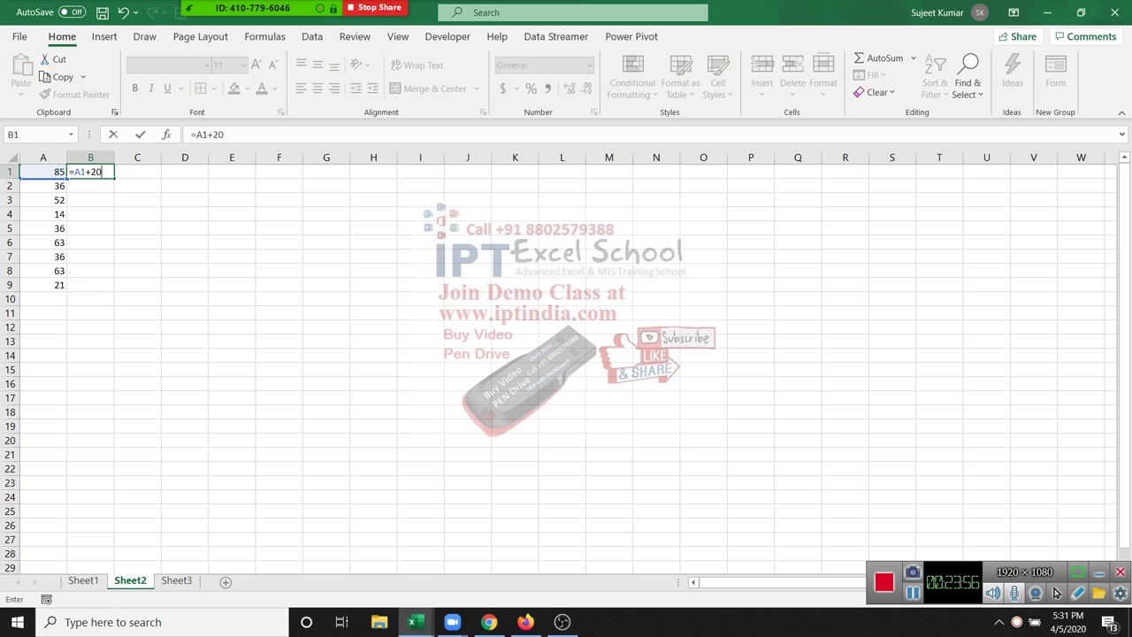
pyautogui.press('Return')
pyautogui.press('Up')
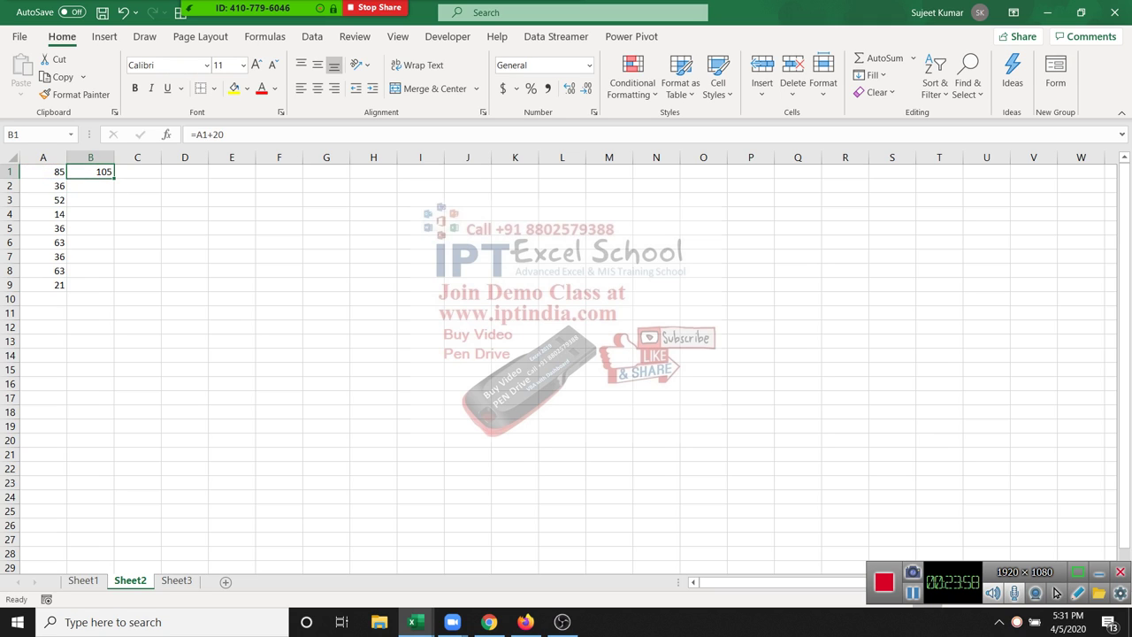
pyautogui.press('Down')
pyautogui.press('Down')
pyautogui.press('Down')
pyautogui.press('Up')
pyautogui.press('Up')
pyautogui.press('Up')
# Fill =A1+20 down B1:B9, giving results from 105 to 41.
pyautogui.hotkey('shift', 'Down')
pyautogui.hotkey('shift', 'Down')
pyautogui.hotkey('shift', 'Down')
pyautogui.hotkey('ctrl', 'd')
pyautogui.hotkey('shift', 'Up')
pyautogui.hotkey('shift', 'Up')
pyautogui.hotkey('shift', 'Up')
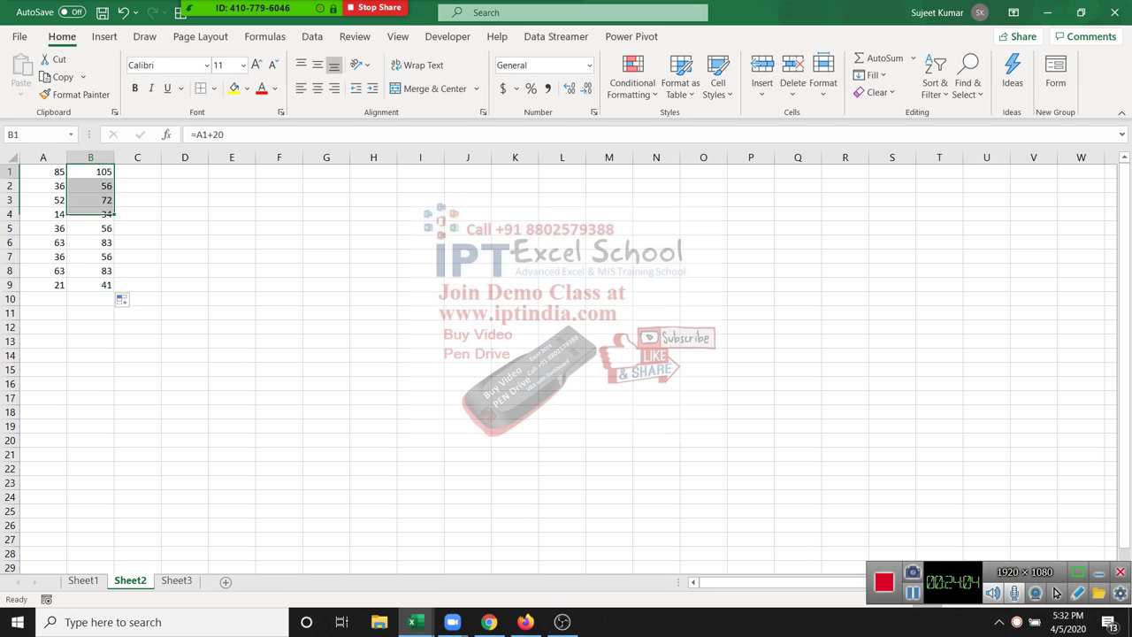
pyautogui.hotkey('shift', 'Up')
pyautogui.hotkey('shift', 'Up')
pyautogui.hotkey('shift', 'Up')
pyautogui.press('F2')
pyautogui.press('Return')
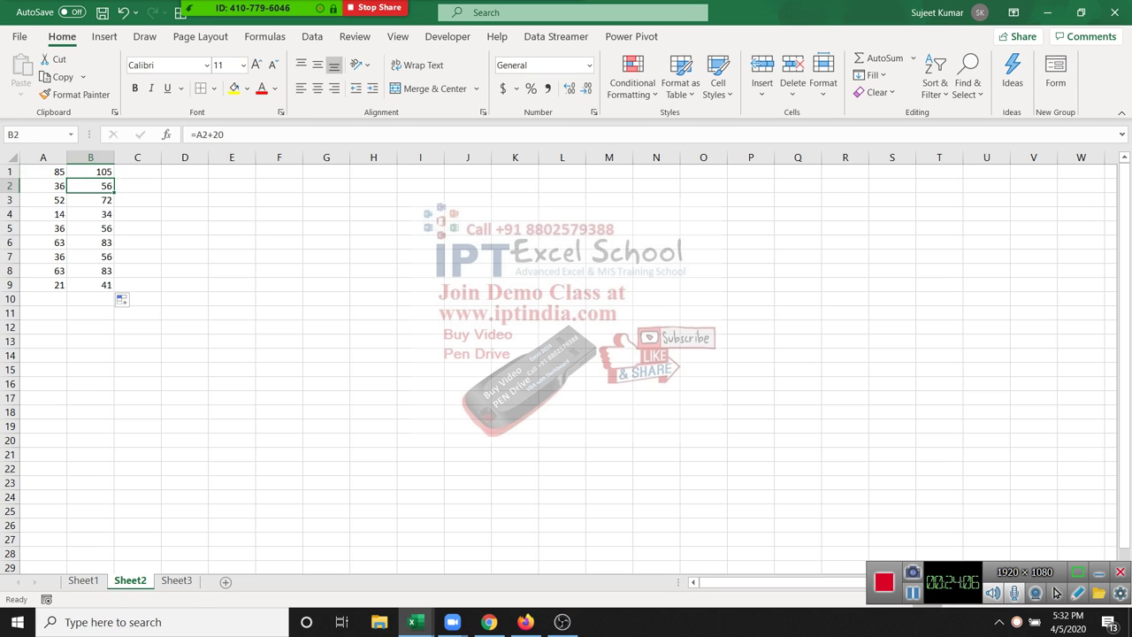
pyautogui.press('F2')
pyautogui.press('Escape')
# Check the copied formulas in B4 through B7 for their shifted A references.
pyautogui.press('Down')
pyautogui.press('F2')
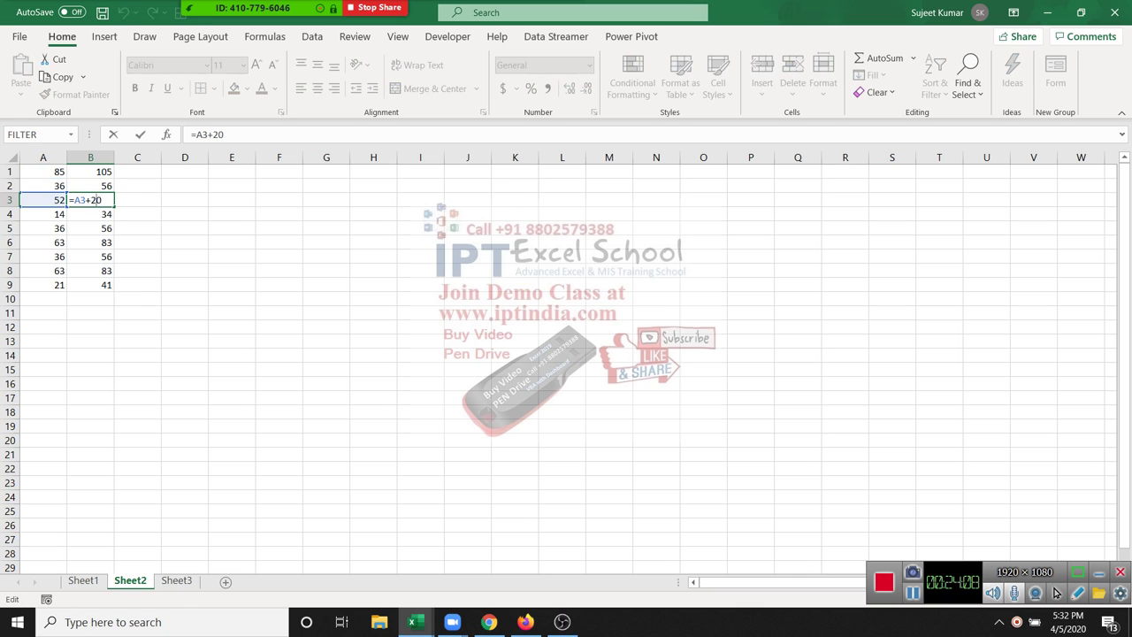
pyautogui.press('Return')
pyautogui.press('F2')
pyautogui.press('Escape')
pyautogui.press('Down')
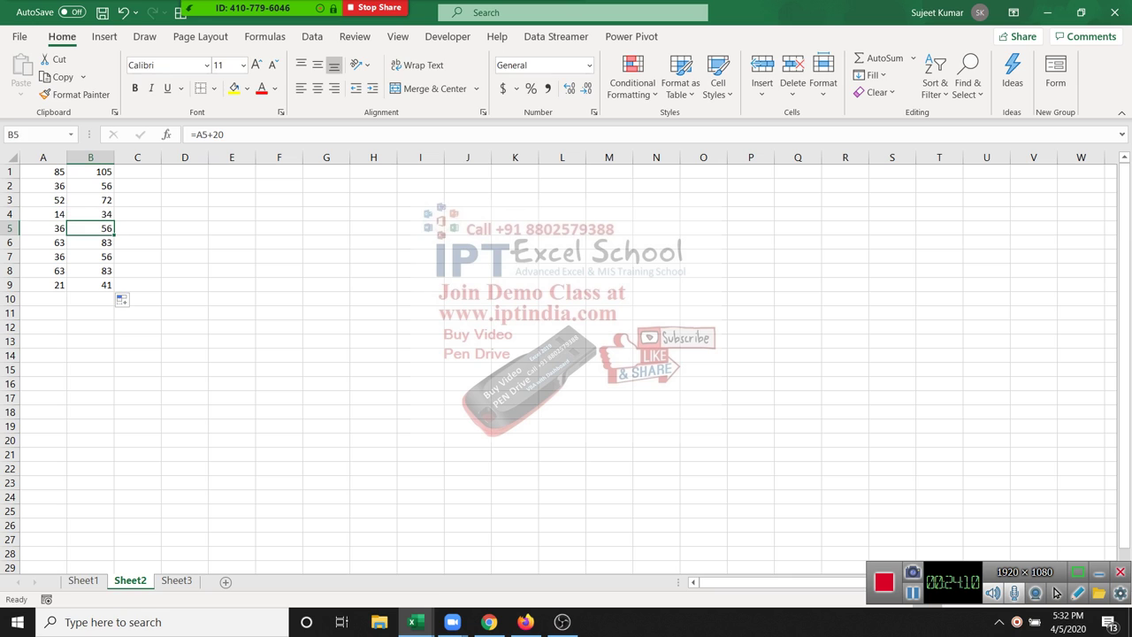
pyautogui.press('F2')
pyautogui.press('Escape')
pyautogui.press('Down')
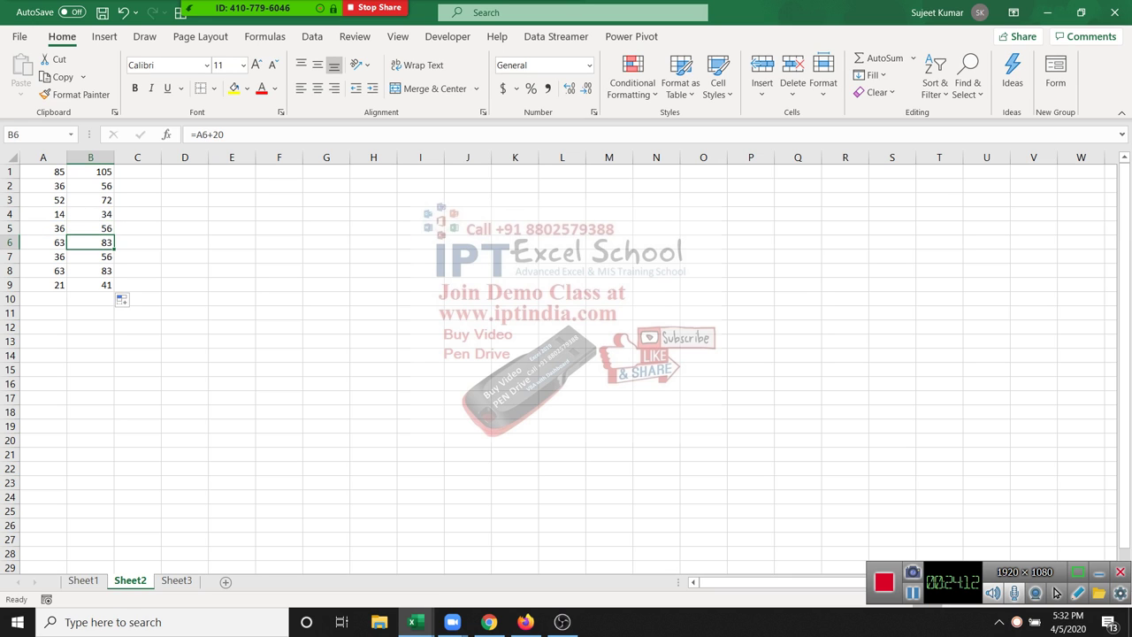
pyautogui.press('F2')
pyautogui.press('Escape')
pyautogui.press('Down')
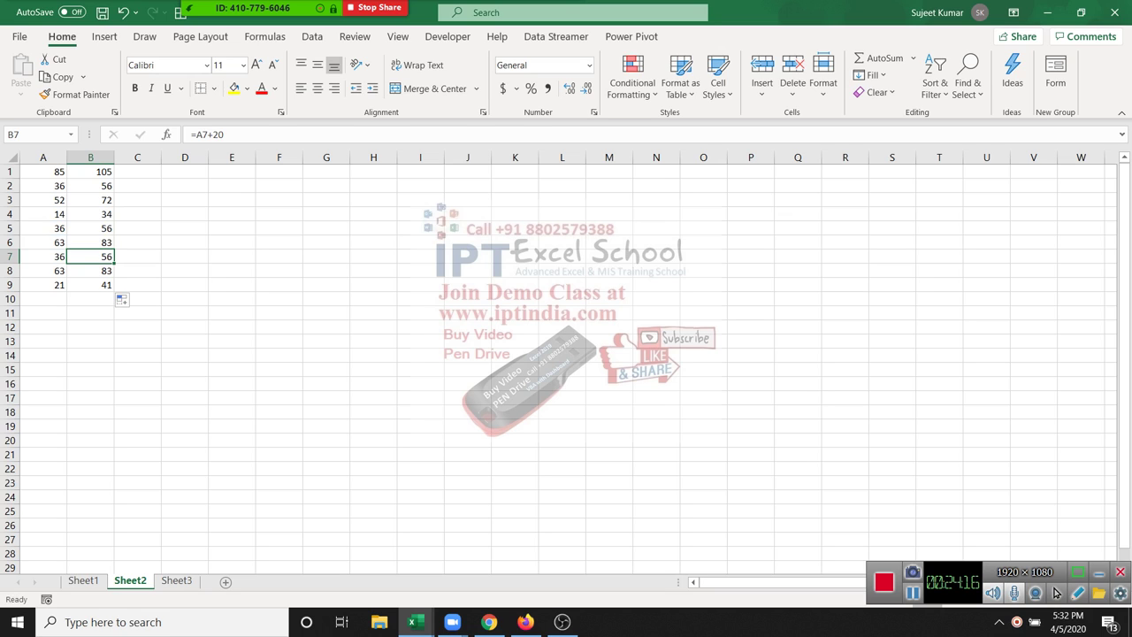
pyautogui.hotkey('ctrl', 'Up')
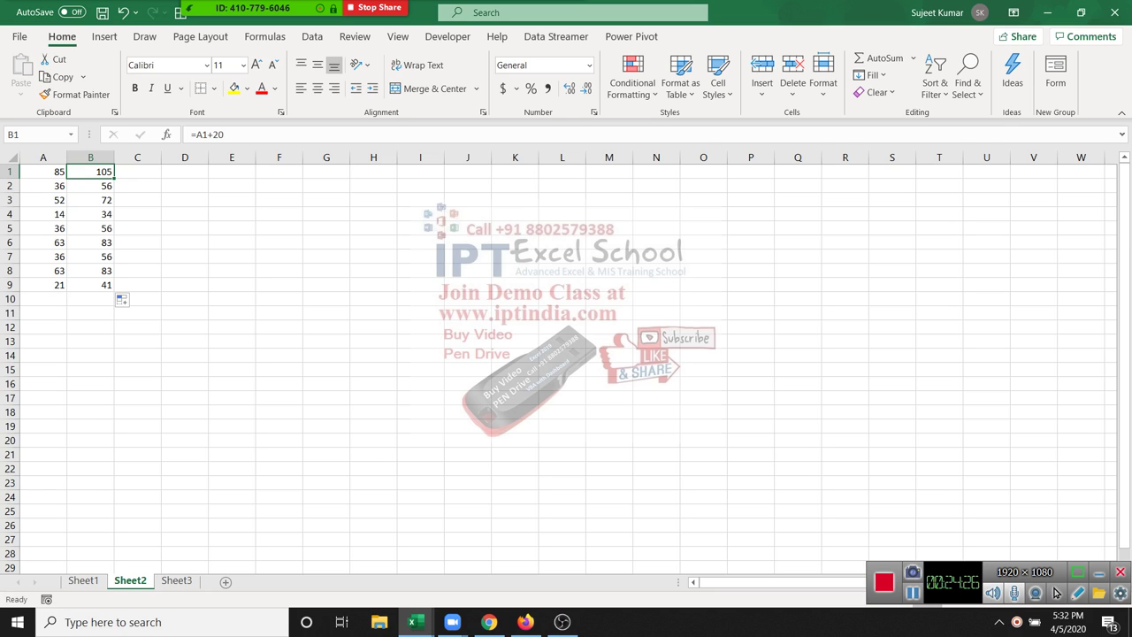
# Clear the results in B1:B9 and enter 20 in D1.
pyautogui.moveTo(91, 172); pyautogui.dragTo(90, 285)
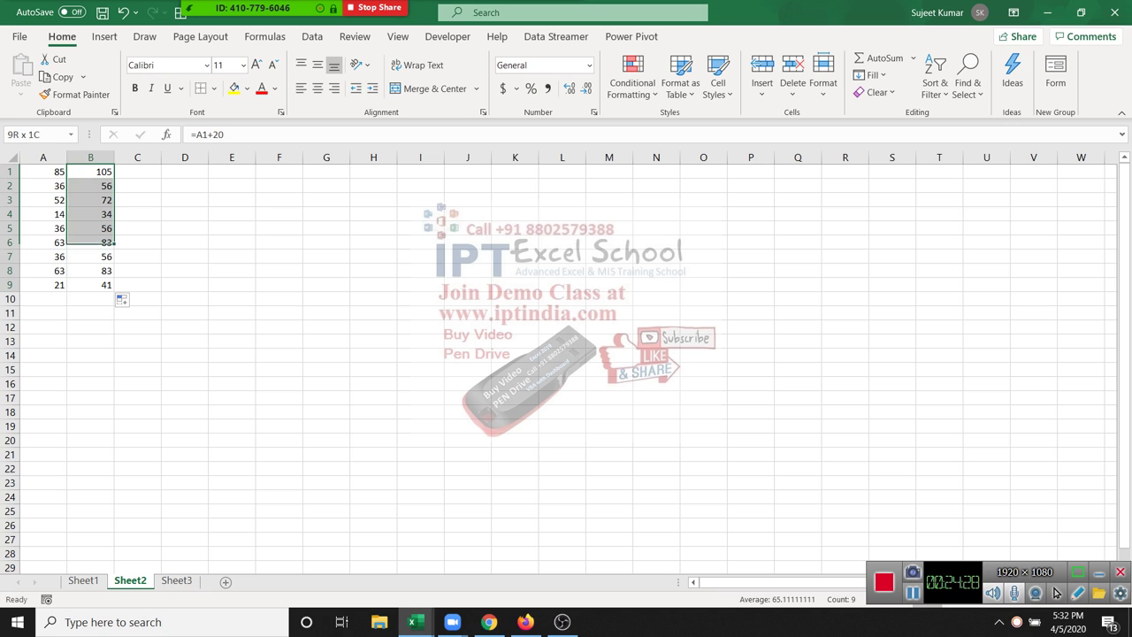
pyautogui.press('Delete')
pyautogui.click(91, 171)
pyautogui.click(185, 171)
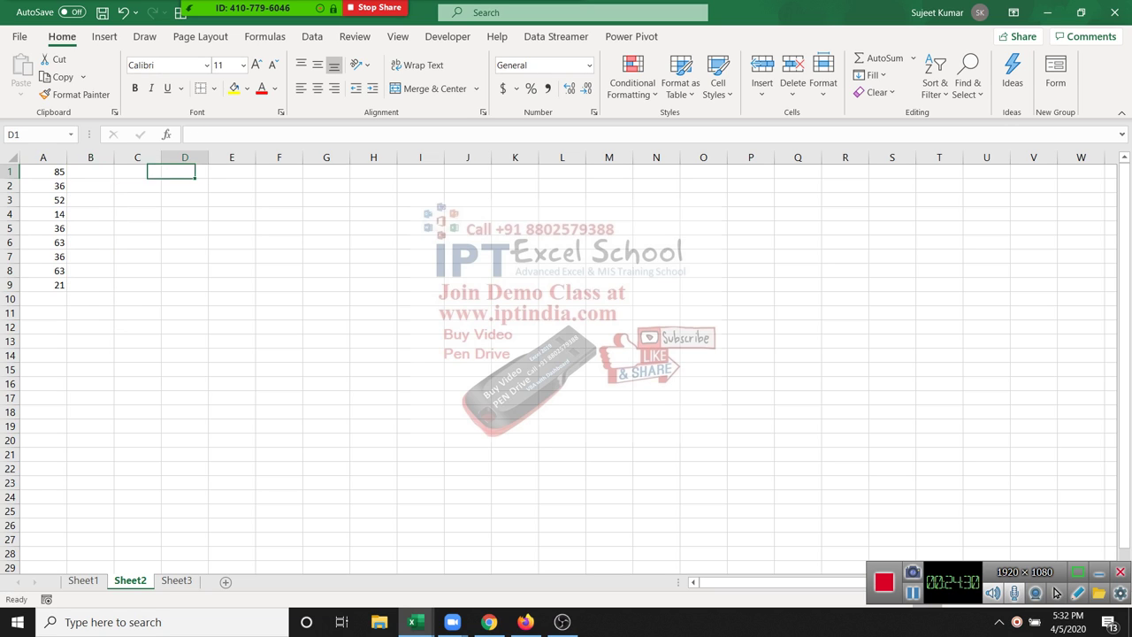
pyautogui.write('20')
pyautogui.press('Return')
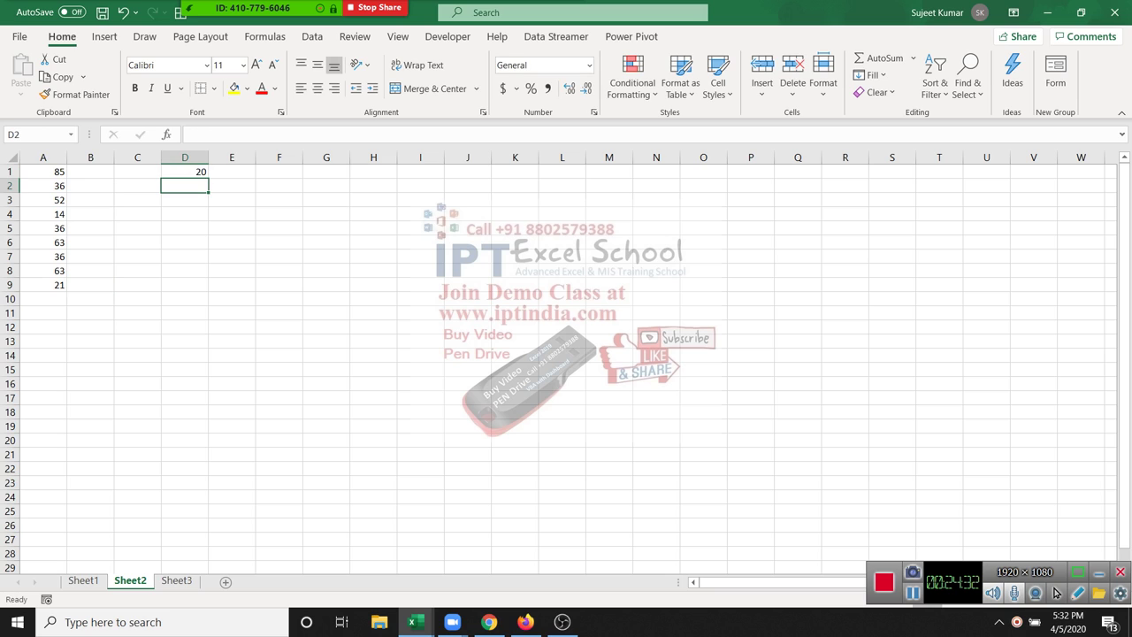
# Enter =A1+D1 in B1, returning 105.
pyautogui.click(43, 172)
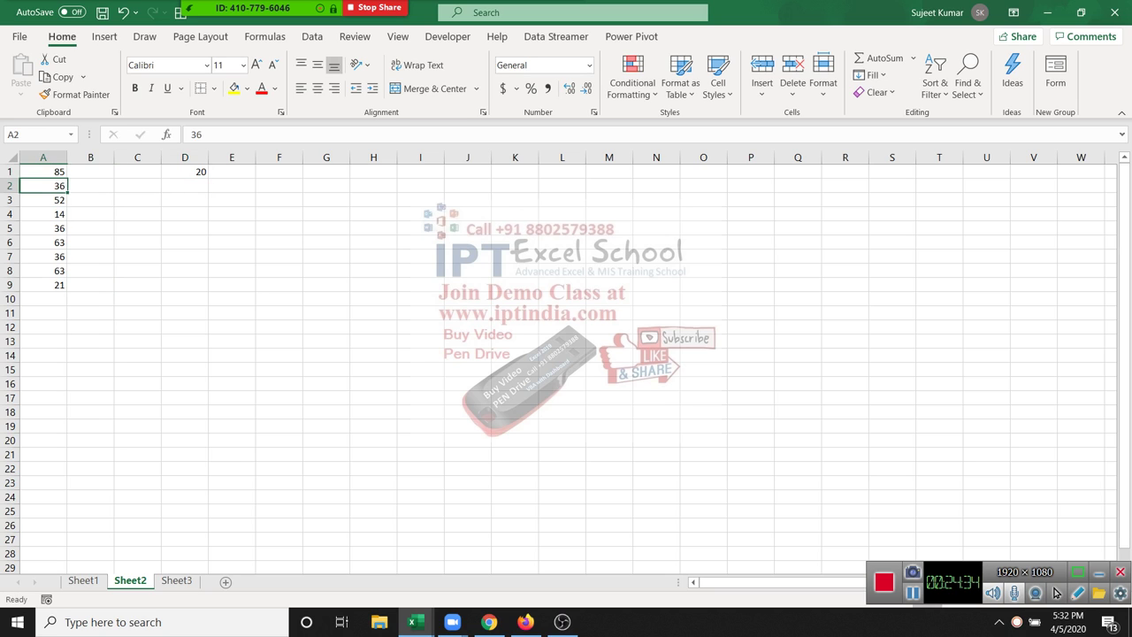
pyautogui.hotkey('ctrl', 'shift', 'Down')
pyautogui.click(91, 171)
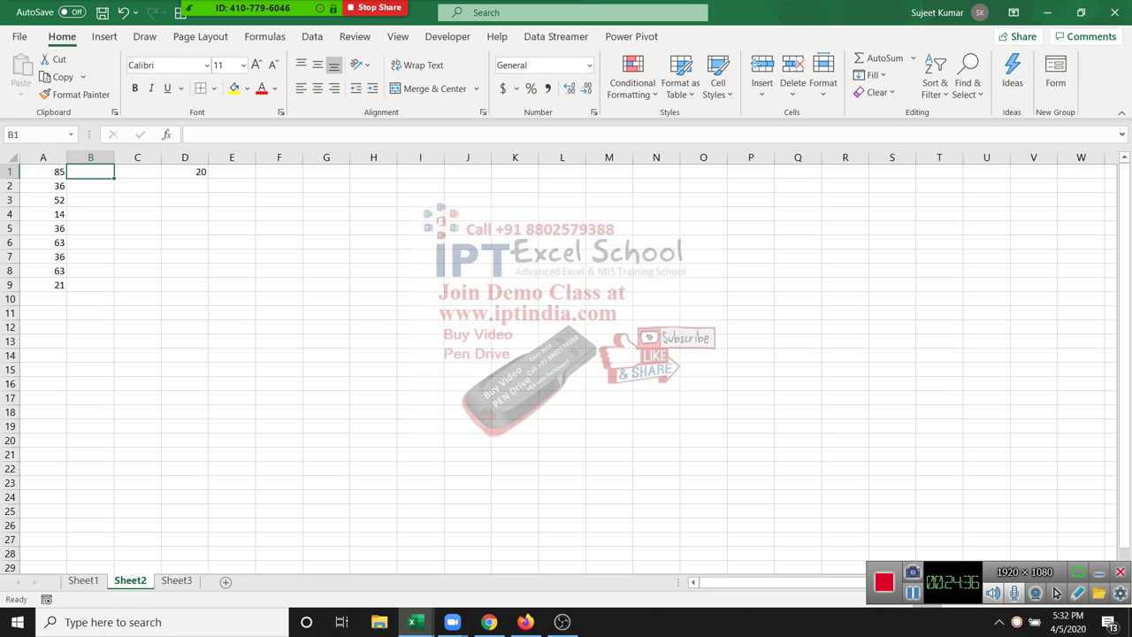
pyautogui.write('=')
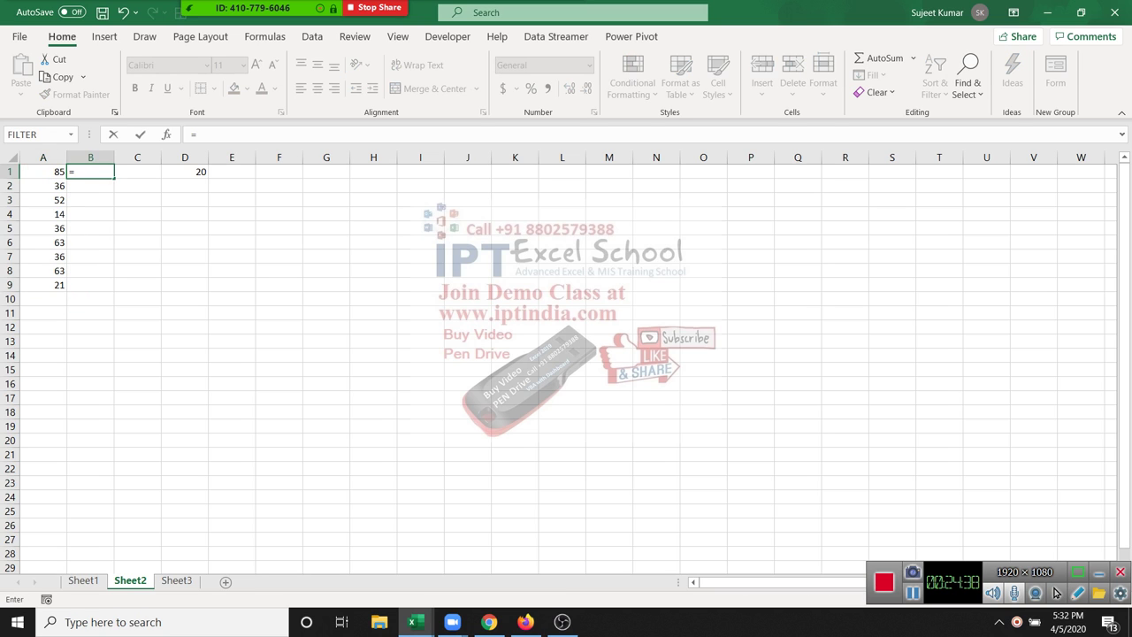
pyautogui.press('Left')
pyautogui.write('+')
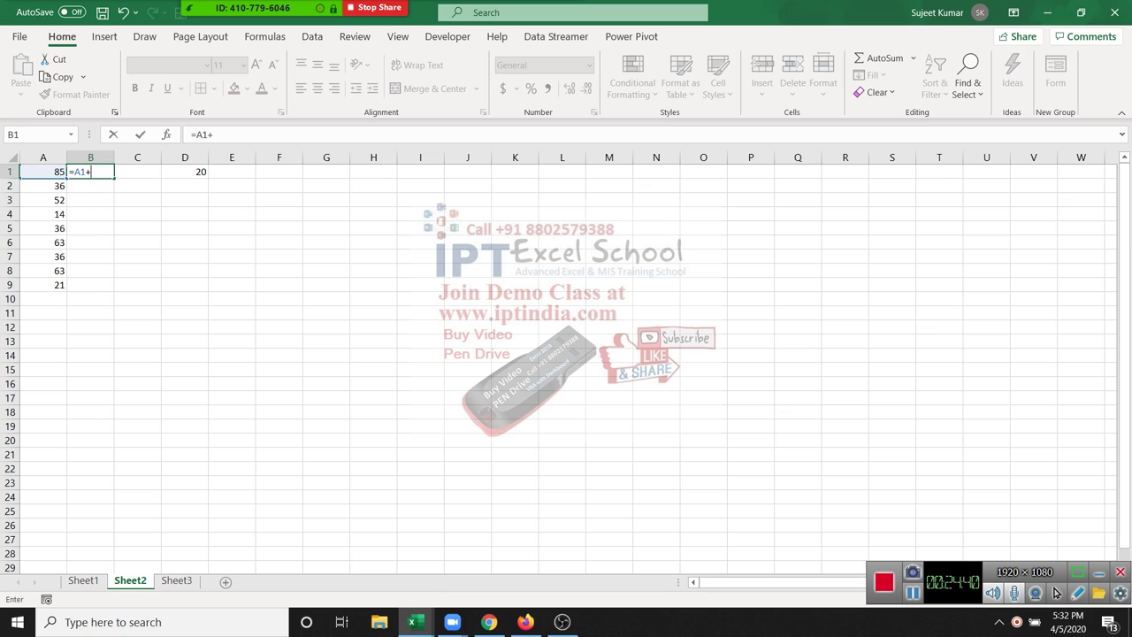
pyautogui.press('Right')
pyautogui.press('Right')
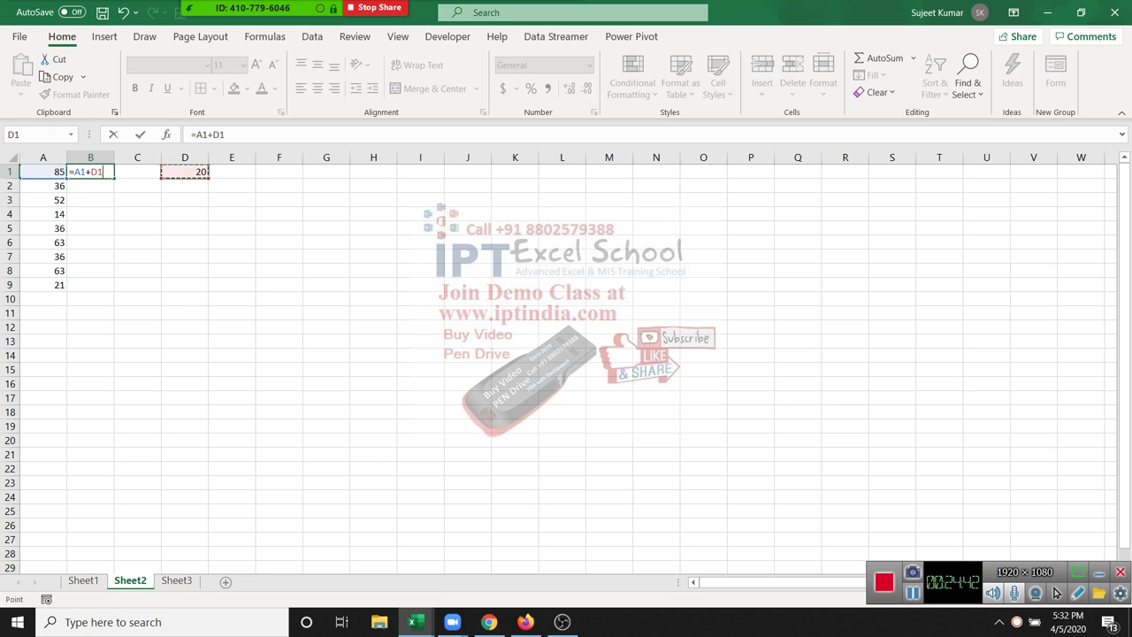
pyautogui.press('Return')
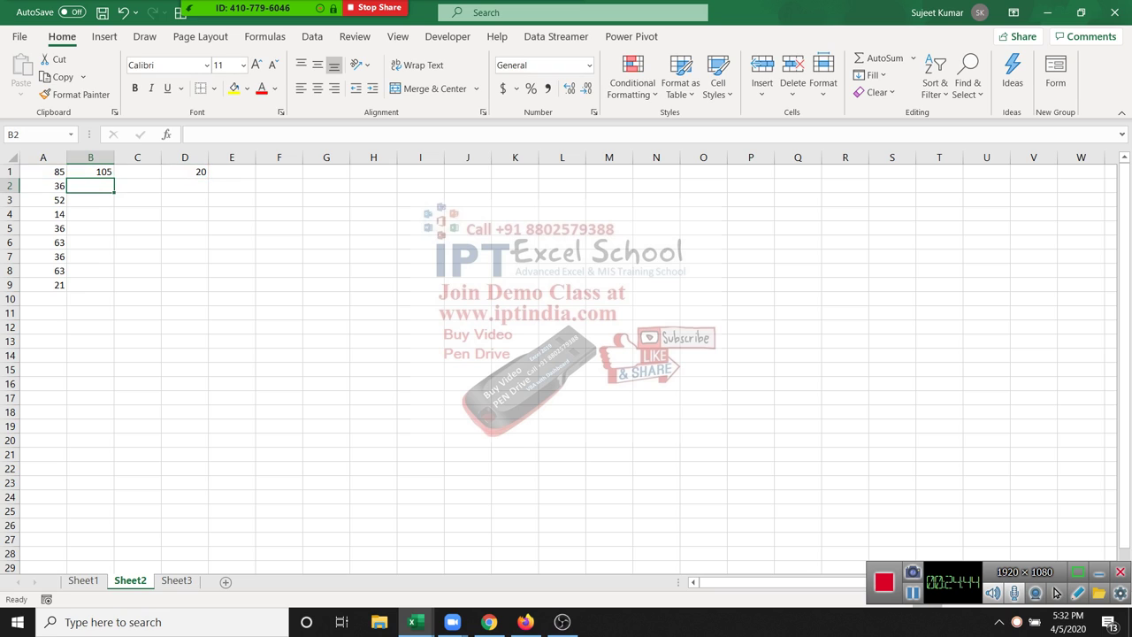
pyautogui.press('Up')
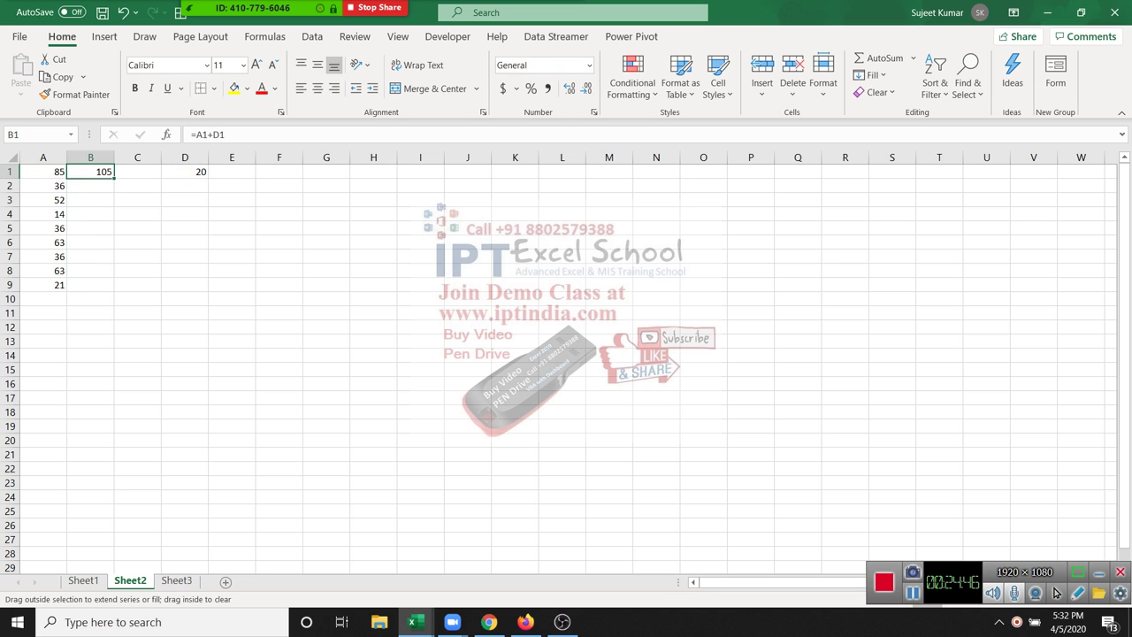
# Copy B1 into B2 and inspect its =A2+D2 formula, which shows only 36.
pyautogui.moveTo(115, 177); pyautogui.dragTo(114, 191)
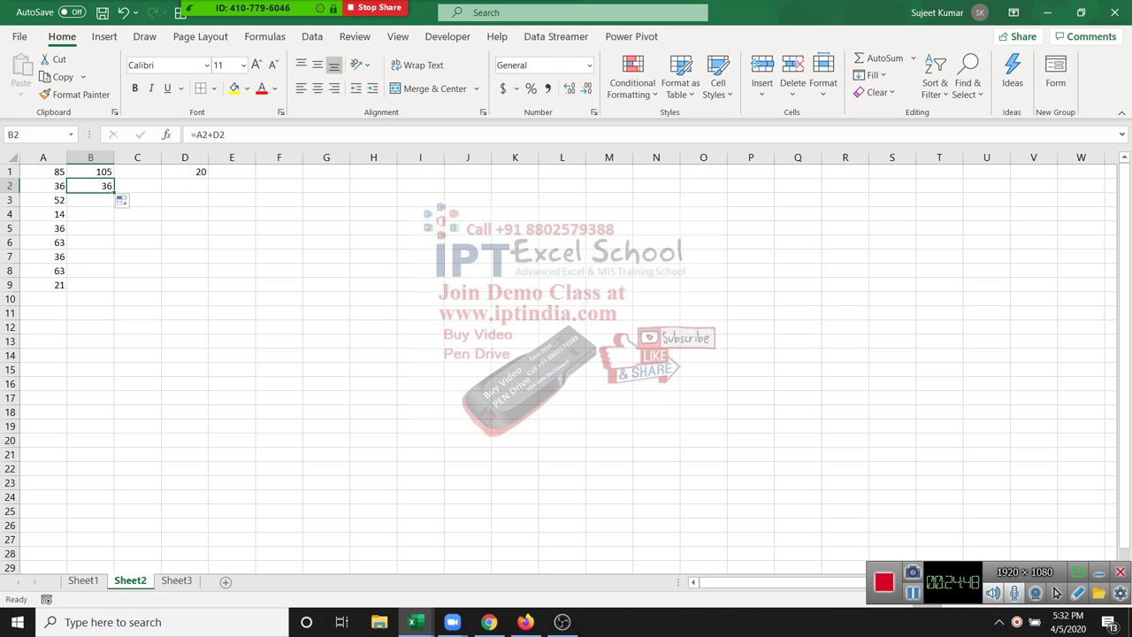
pyautogui.doubleClick(90, 186)
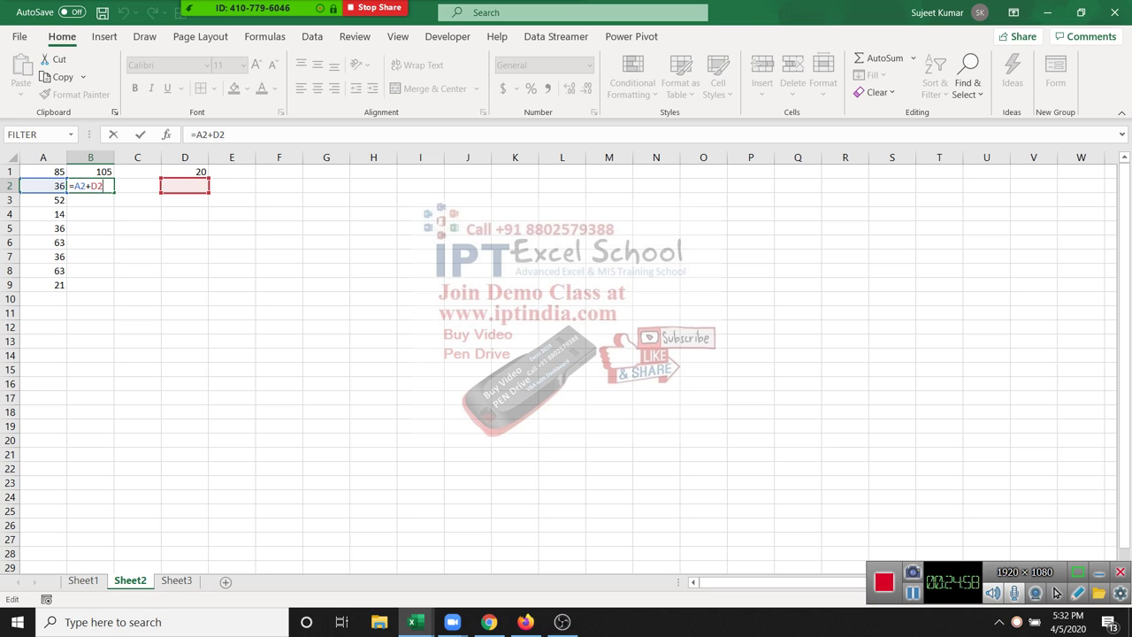
pyautogui.press('Up')
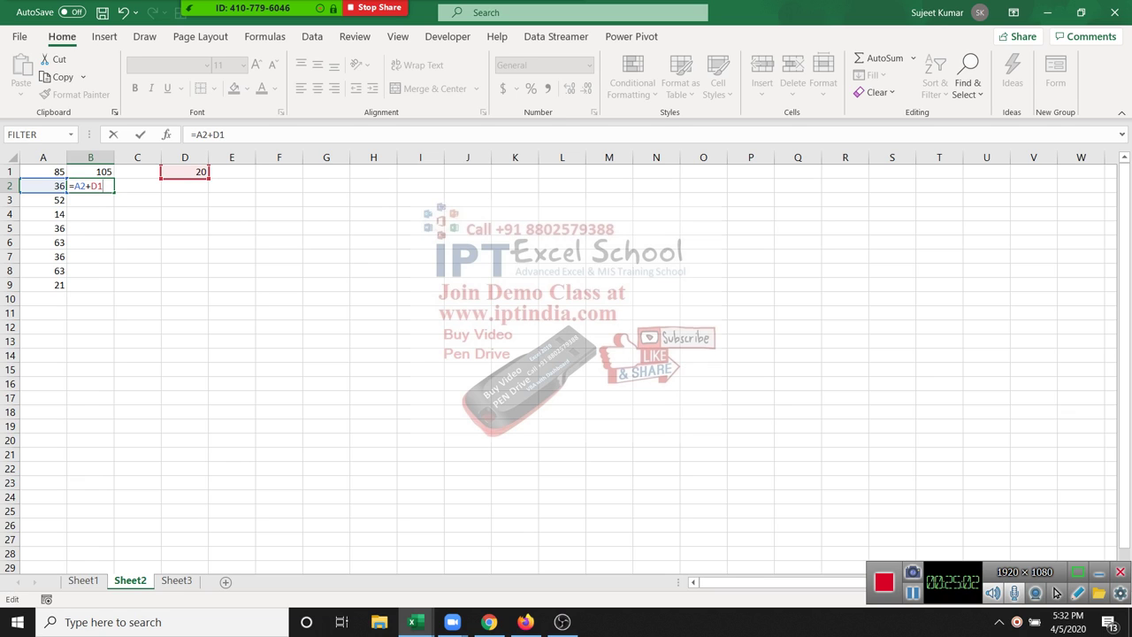
pyautogui.press('Down')
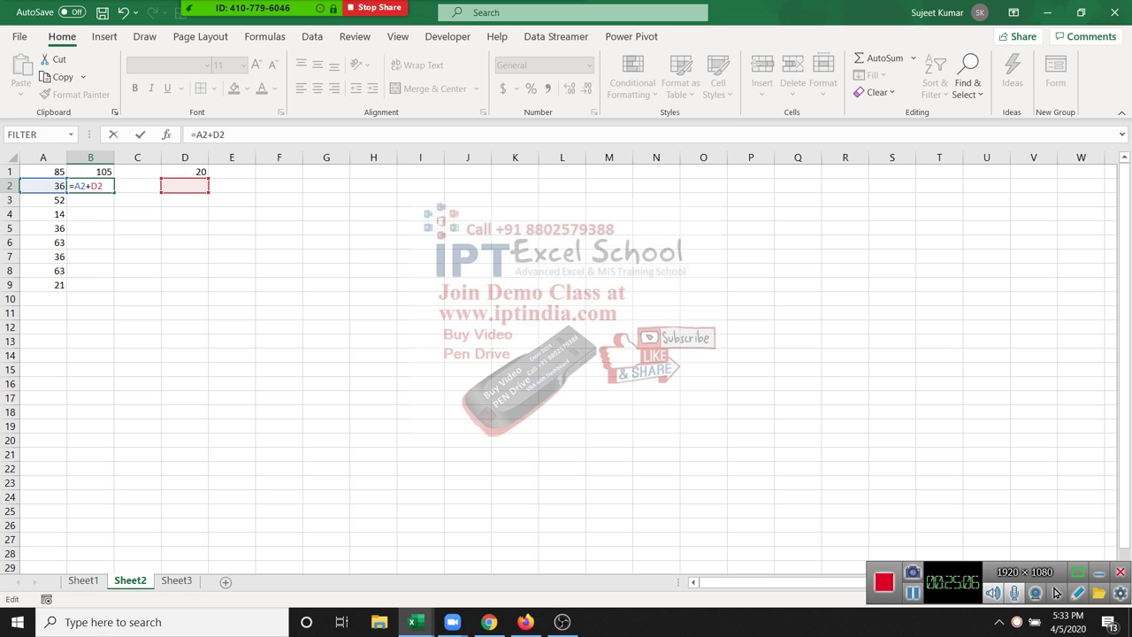
pyautogui.press('Escape')
pyautogui.write('-')
pyautogui.press('Left')
# Enter =A2+D1 in B2 to give 56.
pyautogui.press('Escape')
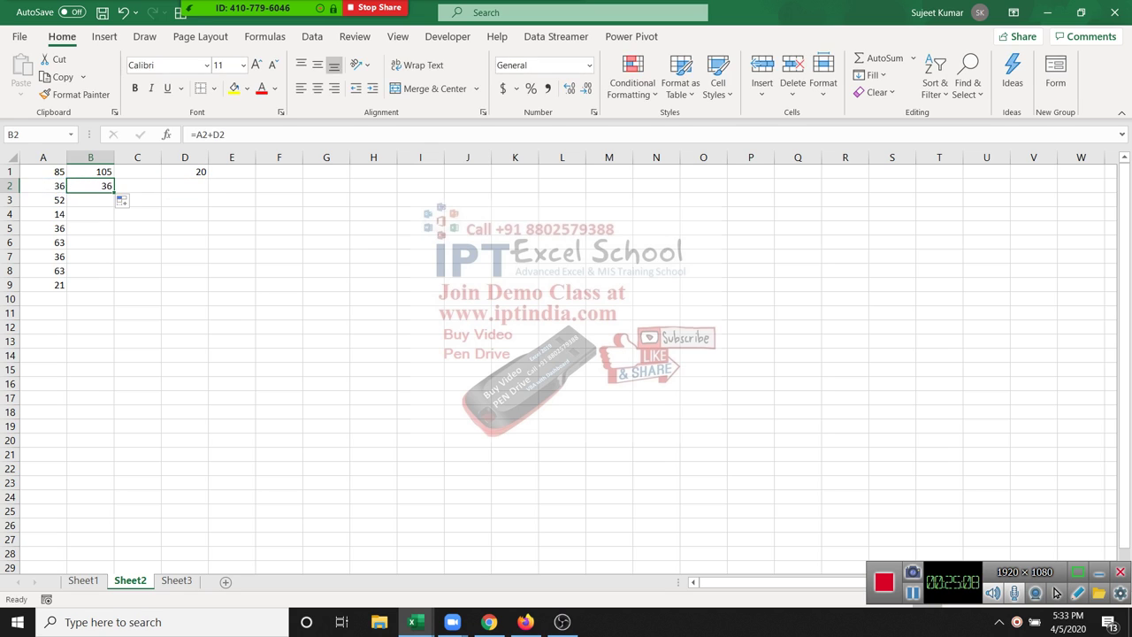
pyautogui.write('=')
pyautogui.press('Left')
pyautogui.write('+')
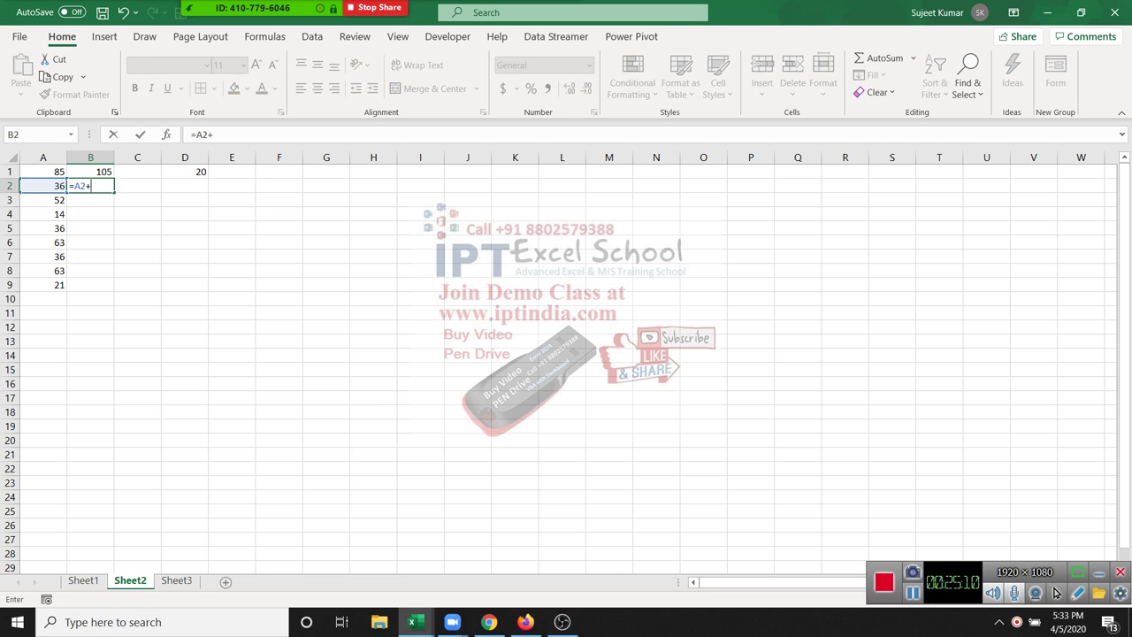
pyautogui.press('Up')
pyautogui.press('Right')
pyautogui.press('Right')
pyautogui.press('Return')
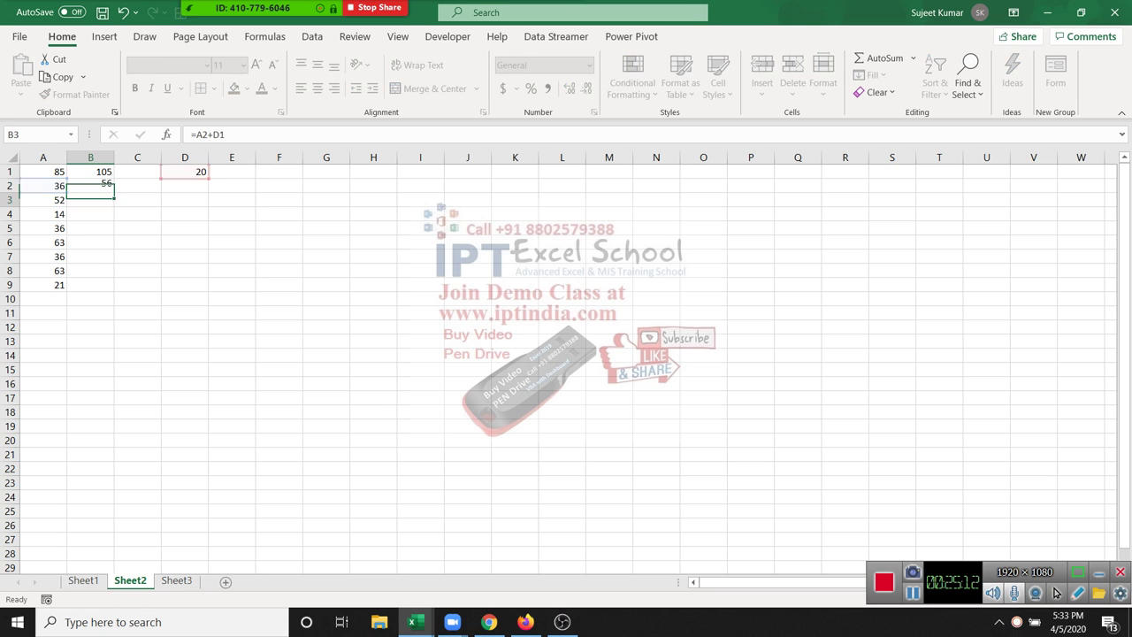
# Enter =A3+D1 in B3 and =A4+D1 in B4, giving 72 and 34.
pyautogui.write('=')
pyautogui.press('Left')
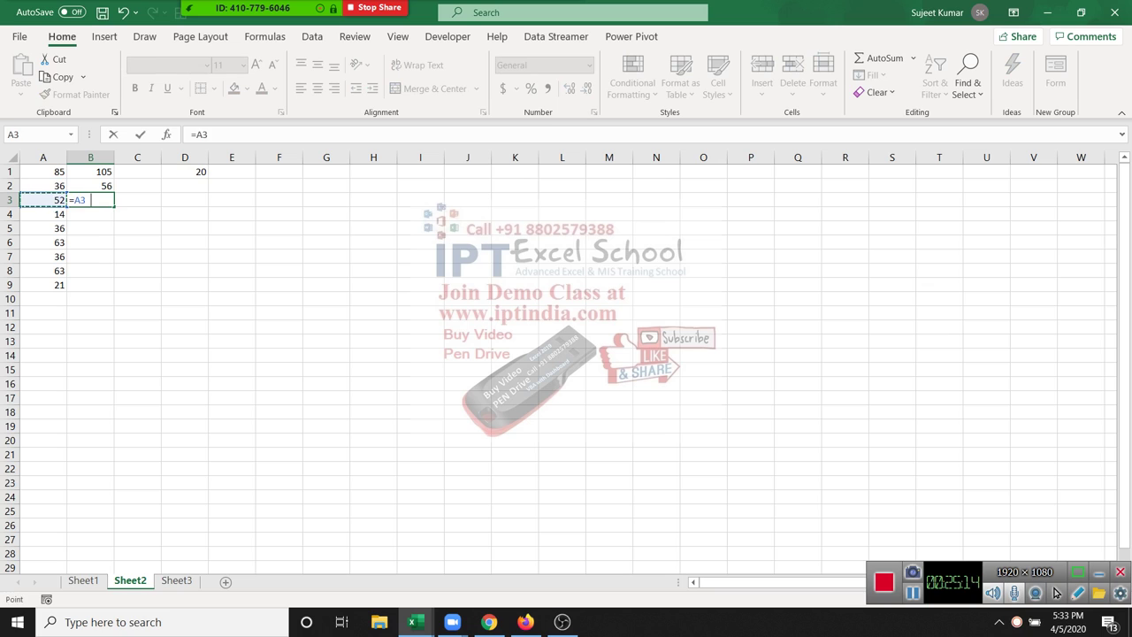
pyautogui.write('+')
pyautogui.press('Up')
pyautogui.press('Up')
pyautogui.press('Right')
pyautogui.press('Right')
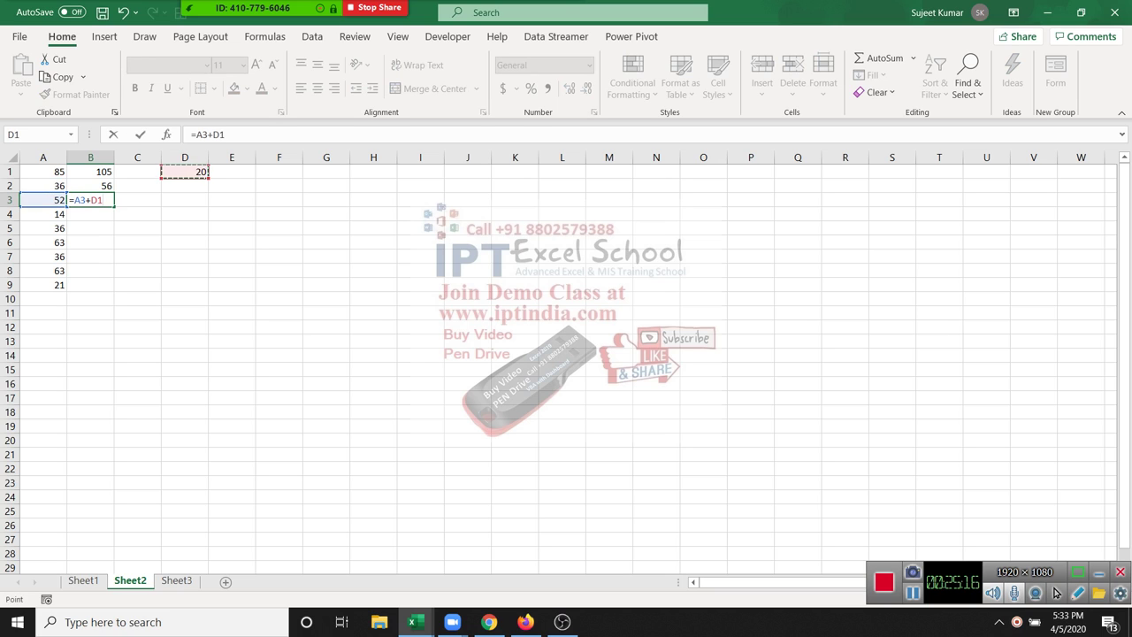
pyautogui.press('Return')
pyautogui.write('=')
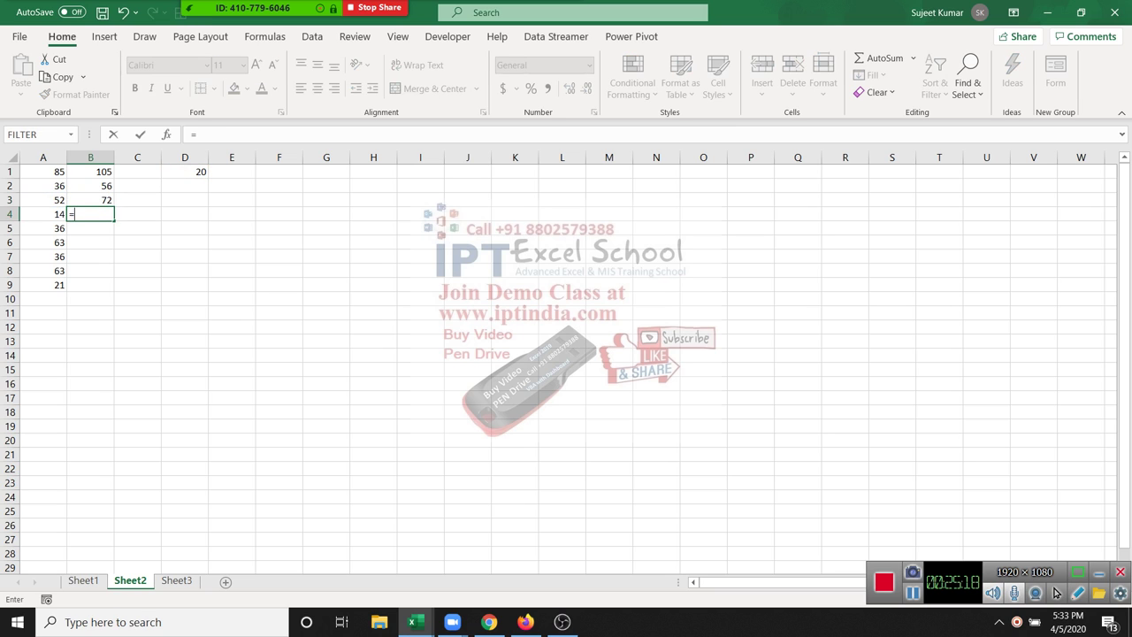
pyautogui.press('Left')
pyautogui.write('+')
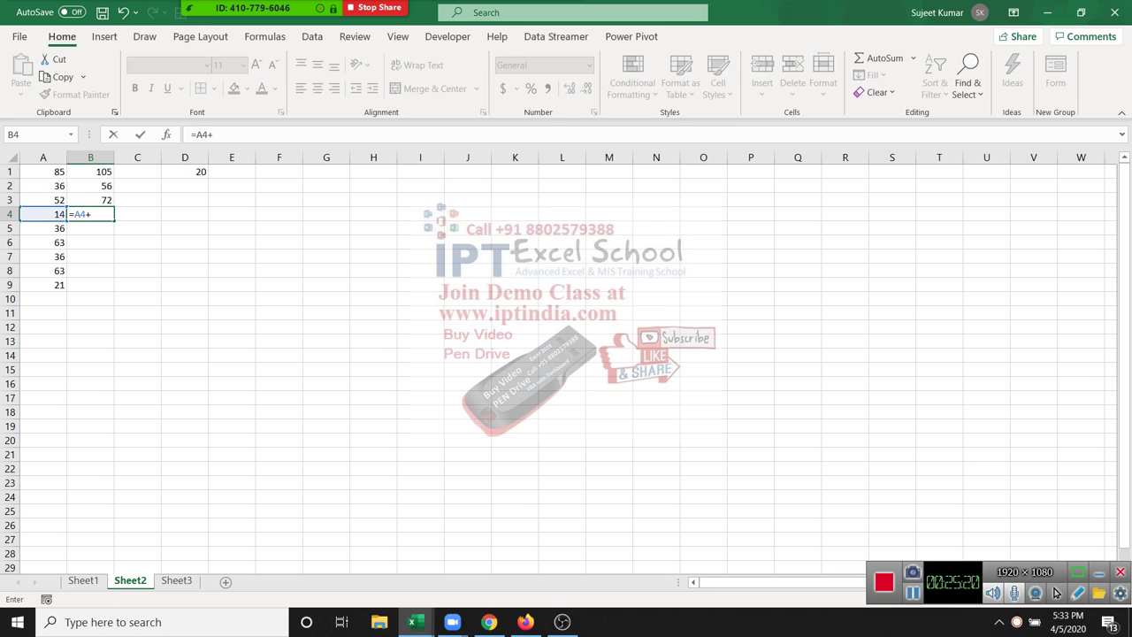
pyautogui.press('Up')
pyautogui.press('Up')
pyautogui.press('Up')
pyautogui.press('Right')
pyautogui.press('Right')
pyautogui.press('Return')
# Return to B2 and select the D1 reference inside its formula.
pyautogui.press('Left')
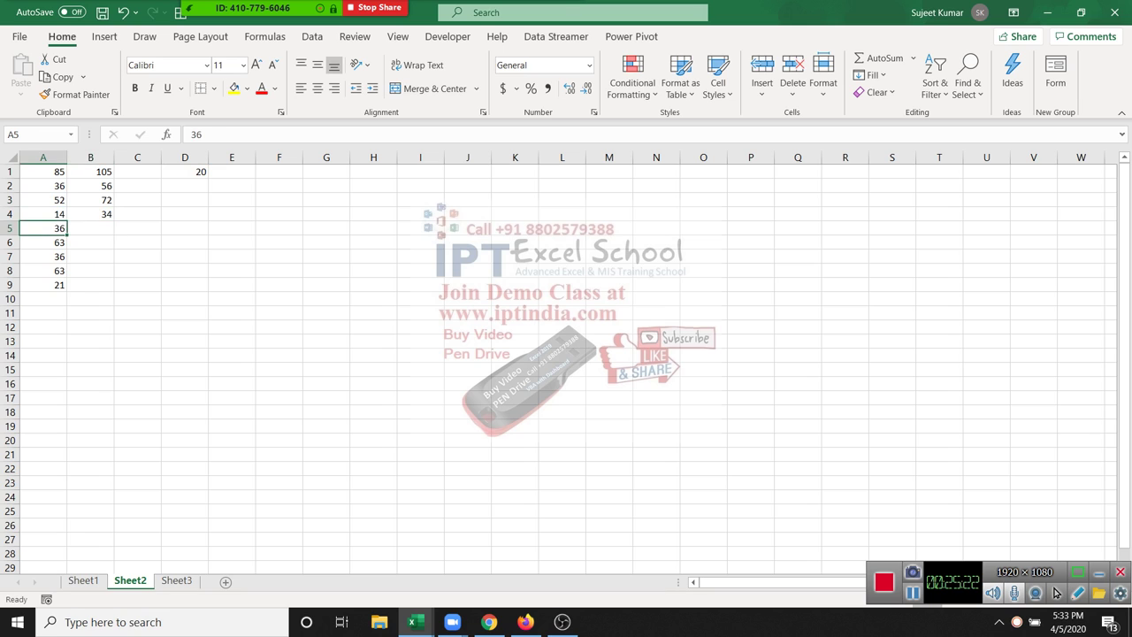
pyautogui.press('Down')
pyautogui.press('Down')
pyautogui.press('Down')
pyautogui.hotkey('ctrl', 'Down')
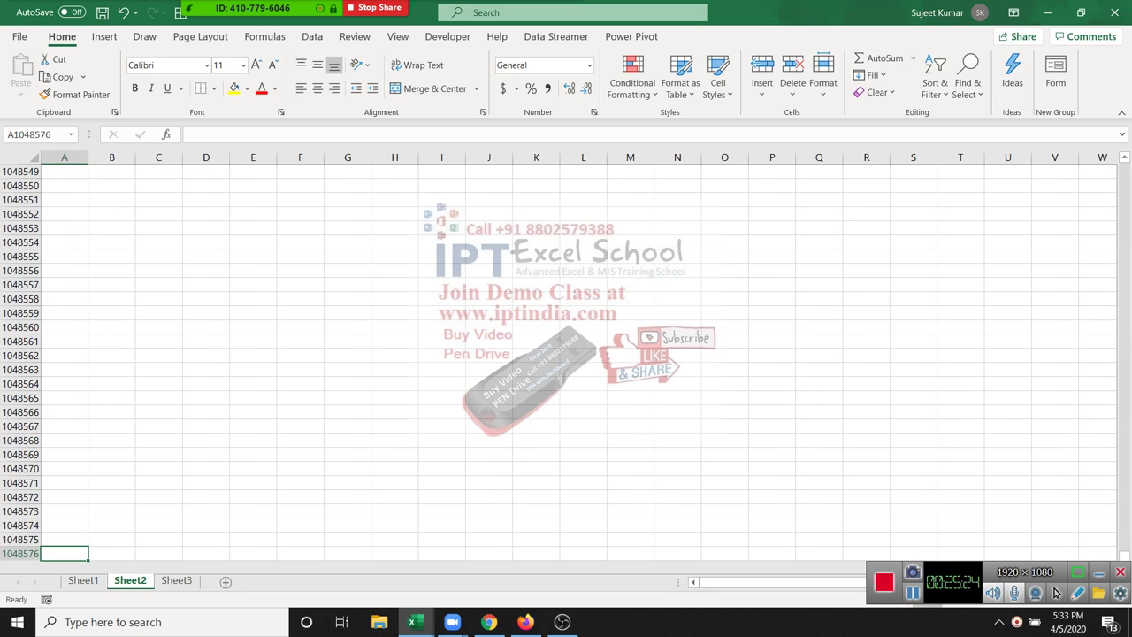
pyautogui.hotkey('ctrl', 'Up')
pyautogui.hotkey('ctrl', 'Up')
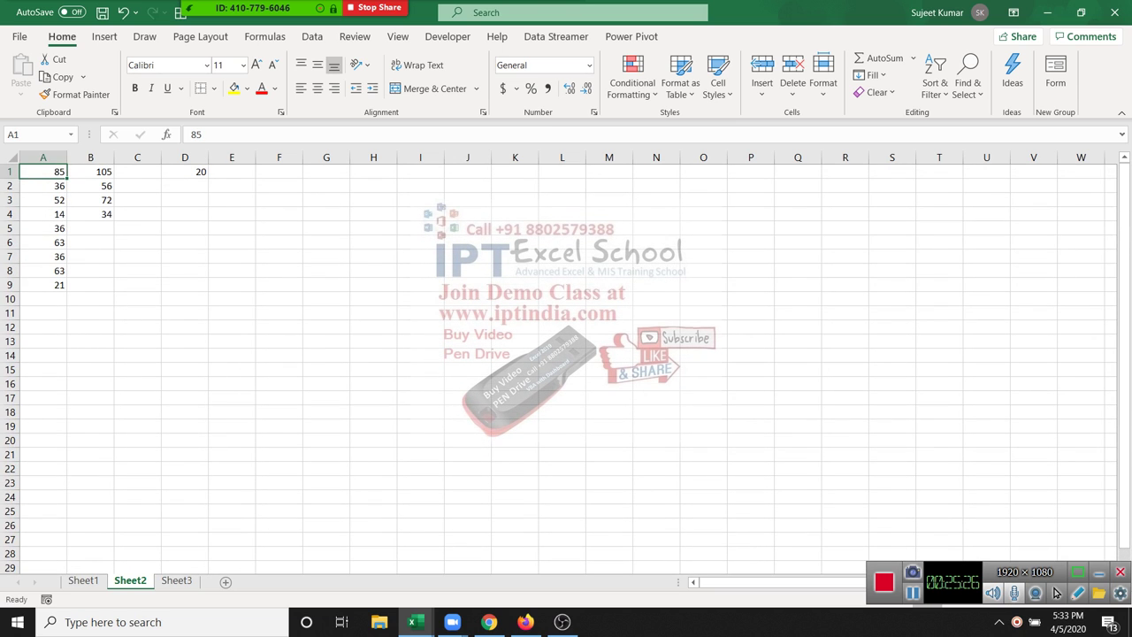
pyautogui.press('Right')
pyautogui.press('Right')
pyautogui.press('Down')
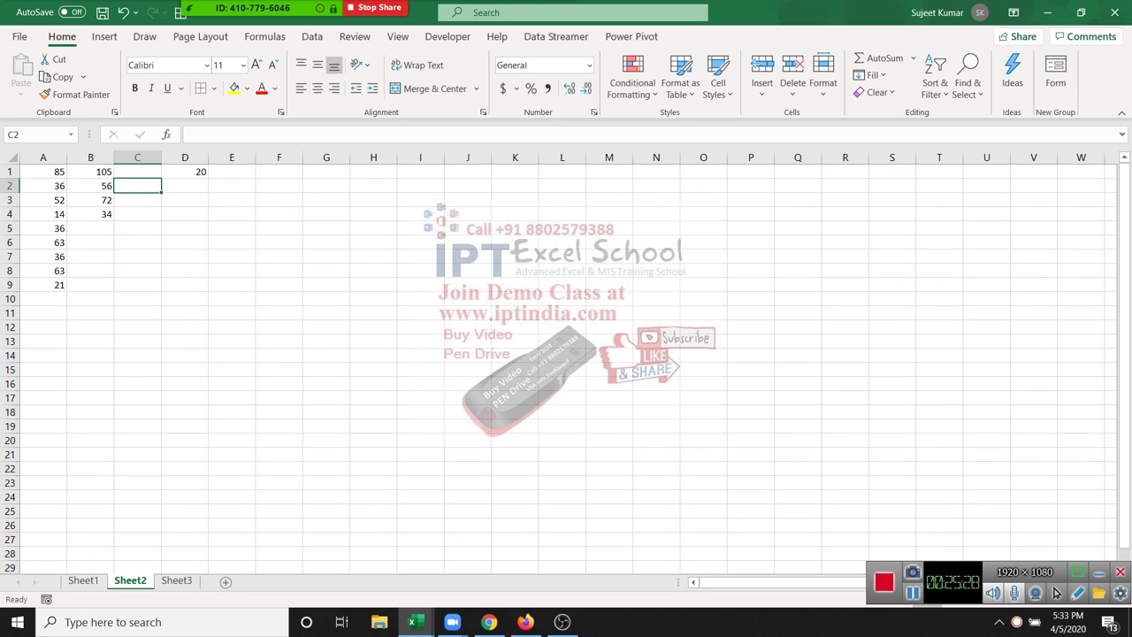
pyautogui.press('Left')
pyautogui.press('F2')
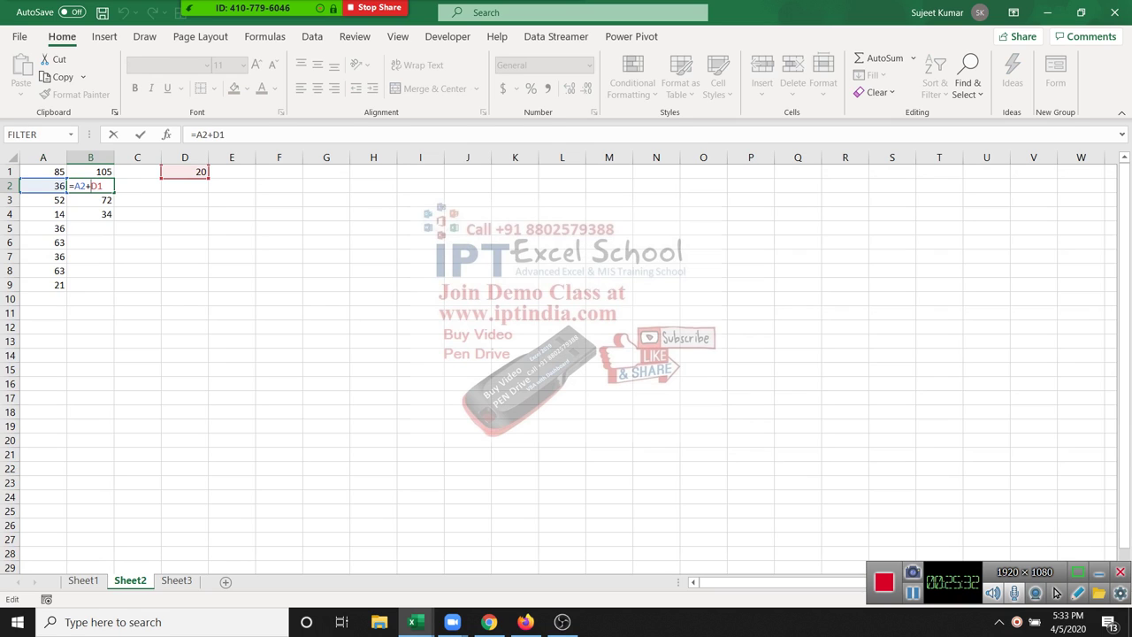
pyautogui.hotkey('shift', 'Right')
pyautogui.hotkey('shift', 'Right')
# Lock D1 as $D$1 in B2 and fill the formula down through B9.
pyautogui.press('F4')
pyautogui.press('Return')
pyautogui.press('Left')
pyautogui.hotkey('ctrl', 'Down')
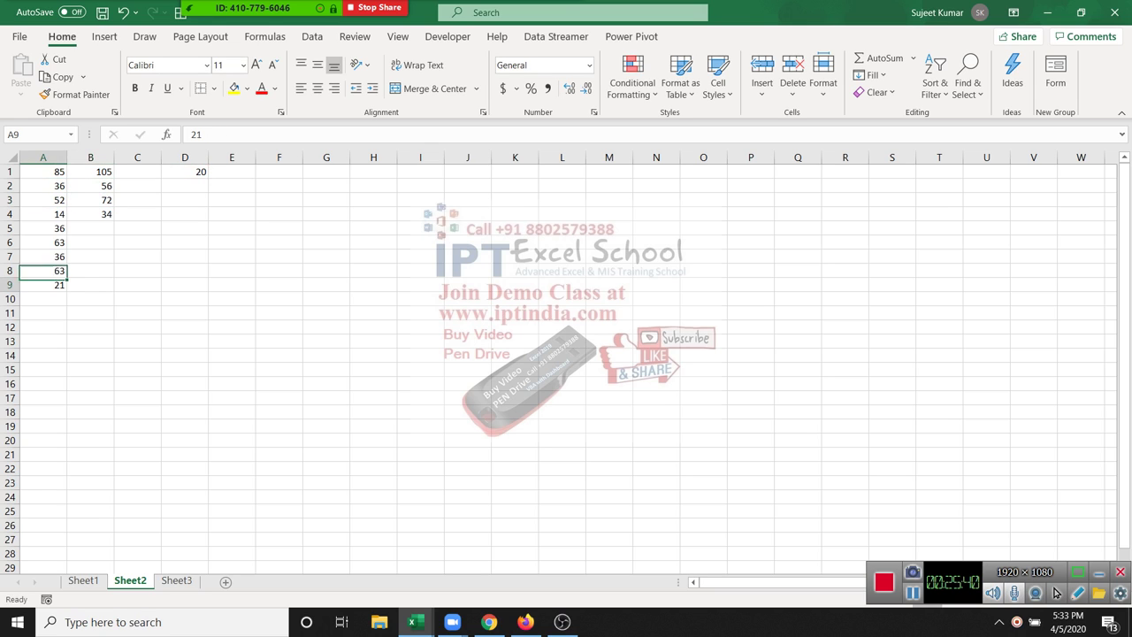
pyautogui.press('Right')
pyautogui.hotkey('ctrl', 'shift', 'Up')
pyautogui.hotkey('shift', 'Up')
pyautogui.hotkey('shift', 'Up')
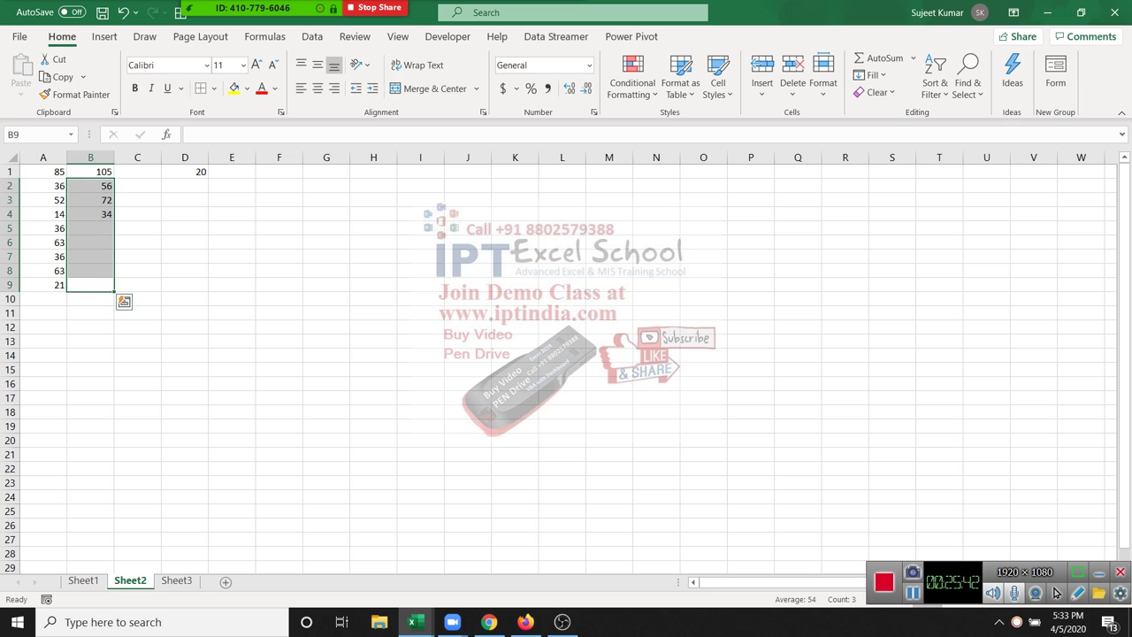
pyautogui.hotkey('ctrl', 'd')
# Check the filled $D$1 formulas in B2 to B5, closing the Help pane.
pyautogui.press('Down')
pyautogui.press('Up')
pyautogui.hotkey('ctrl', 'Up')
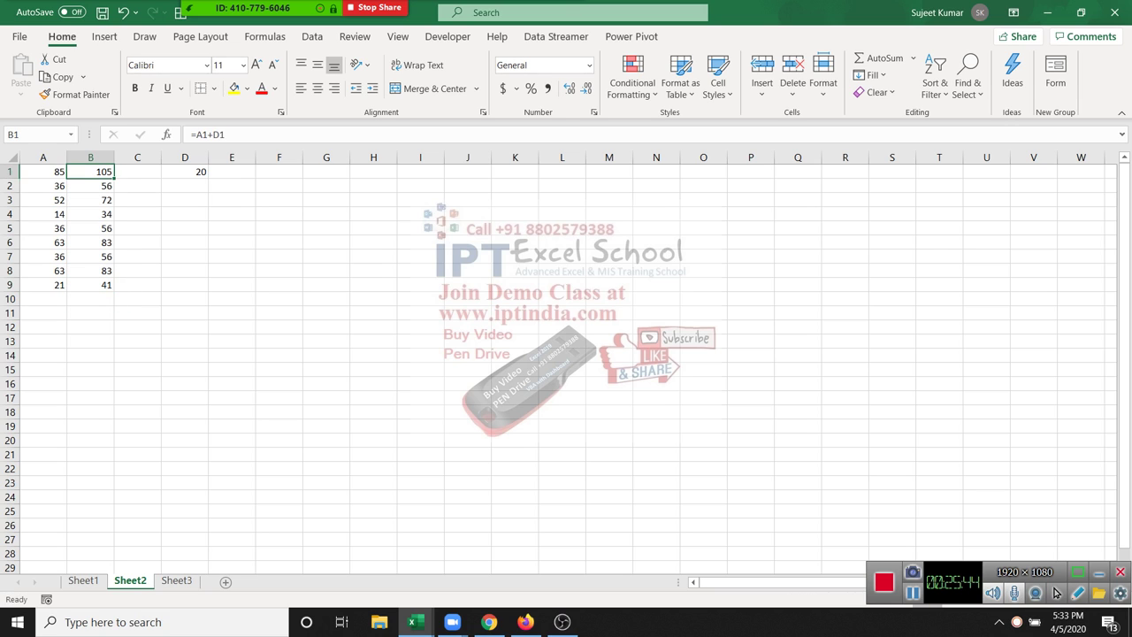
pyautogui.press('Down')
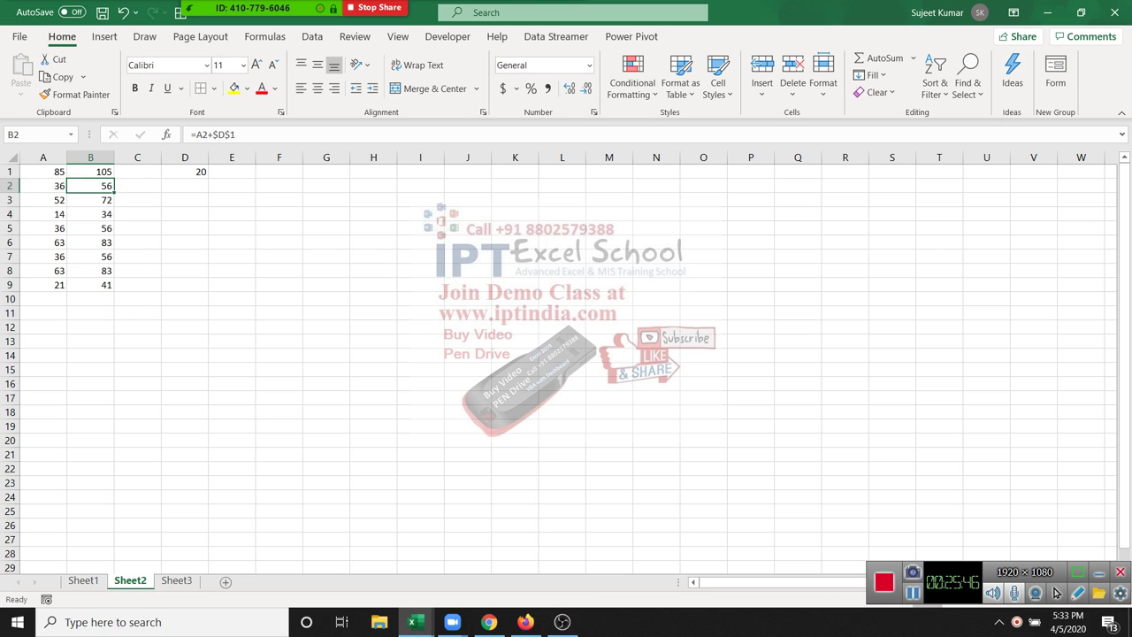
pyautogui.press('F1')
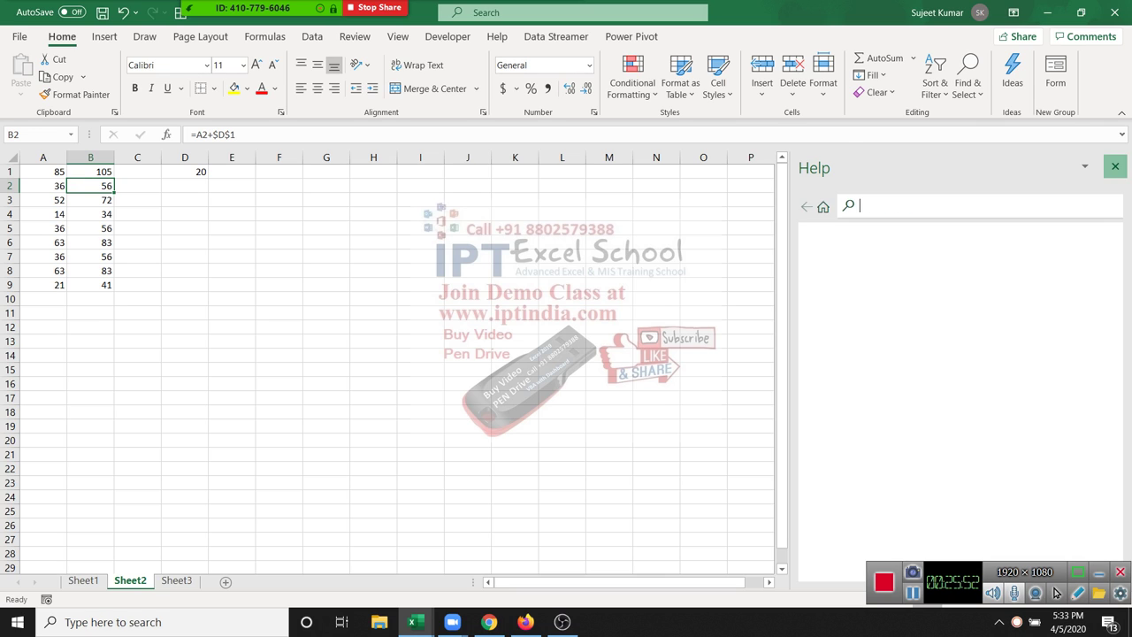
pyautogui.click(1116, 166)
pyautogui.click(90, 200)
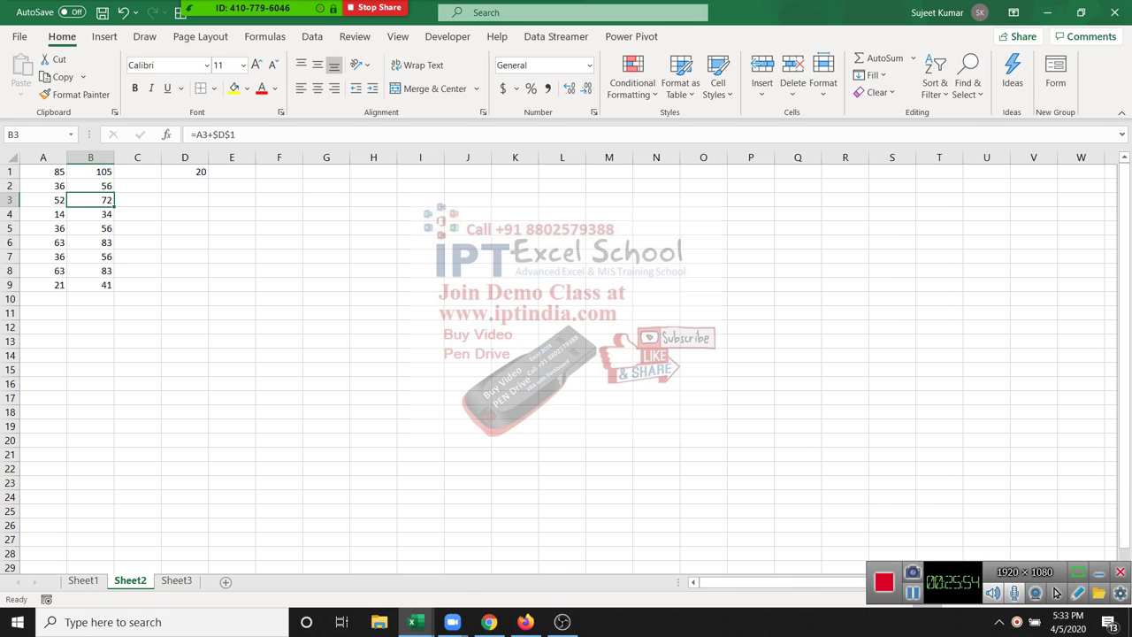
pyautogui.press('Down')
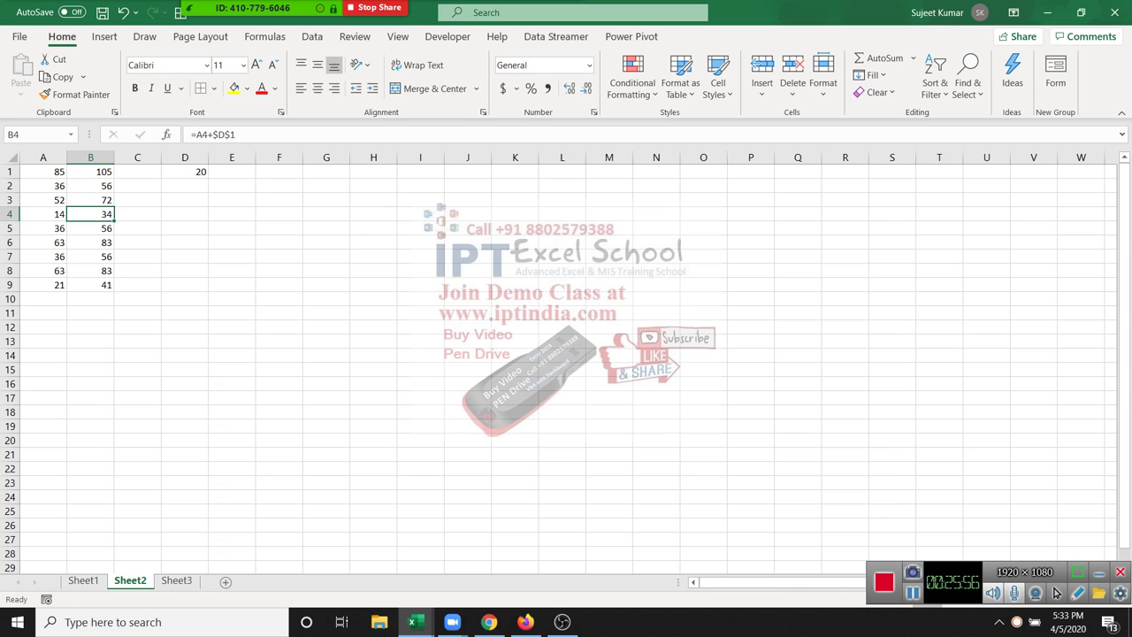
pyautogui.press('Down')
pyautogui.press('Up')
pyautogui.press('Up')
pyautogui.press('Up')
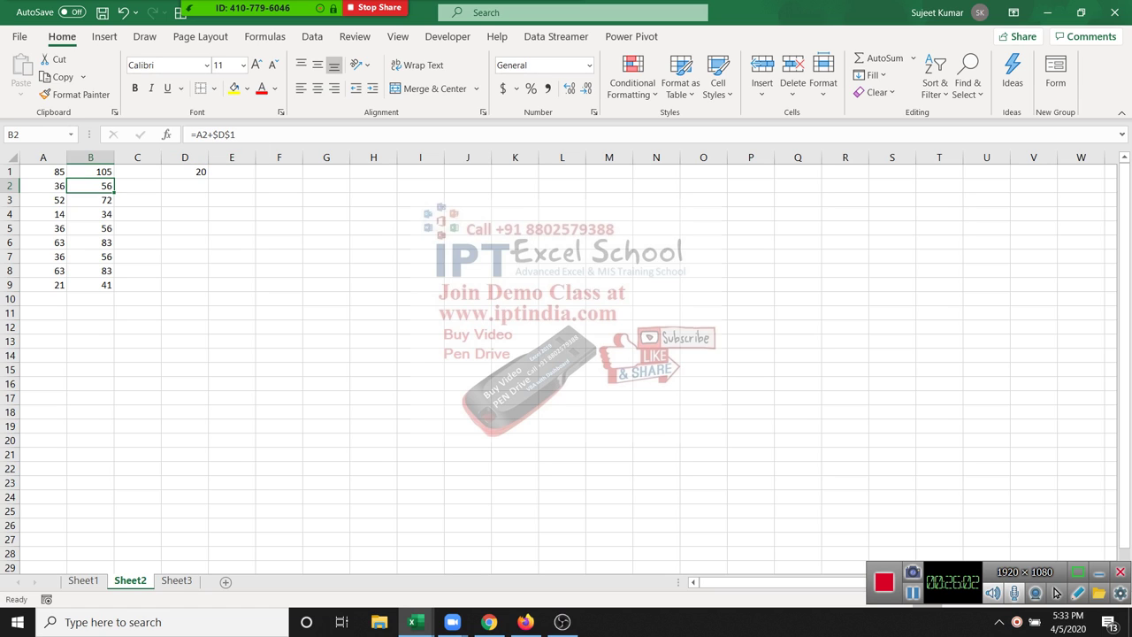
# Change B2 to =A2+D$1 and fill it down through B9.
pyautogui.click(217, 135)
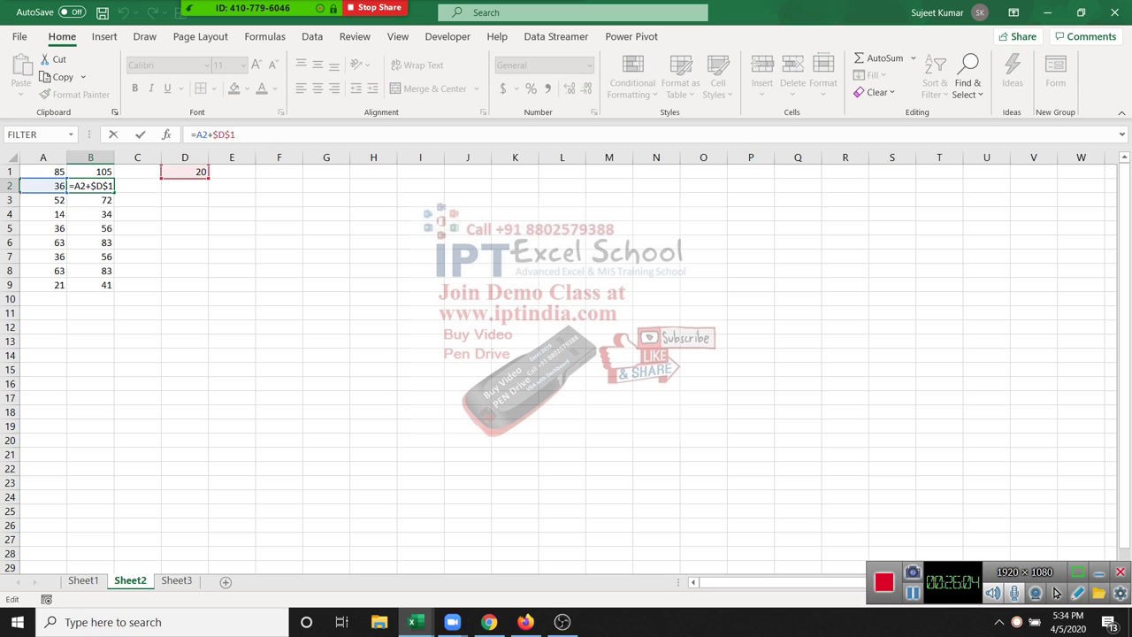
pyautogui.press('BackSpace')
pyautogui.press('Return')
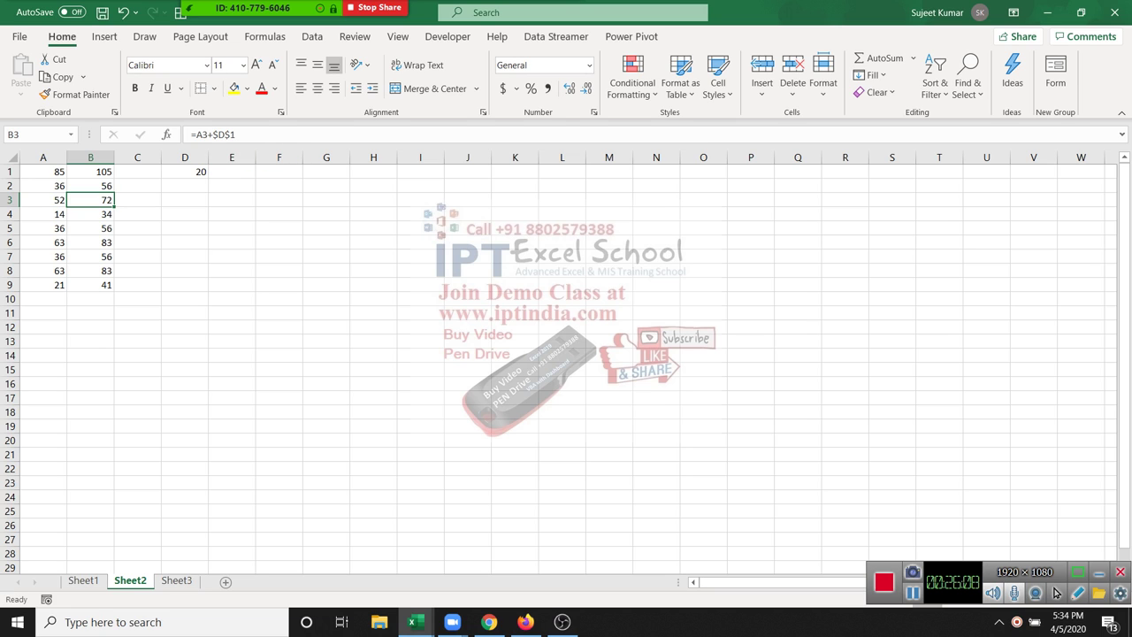
pyautogui.press('Up')
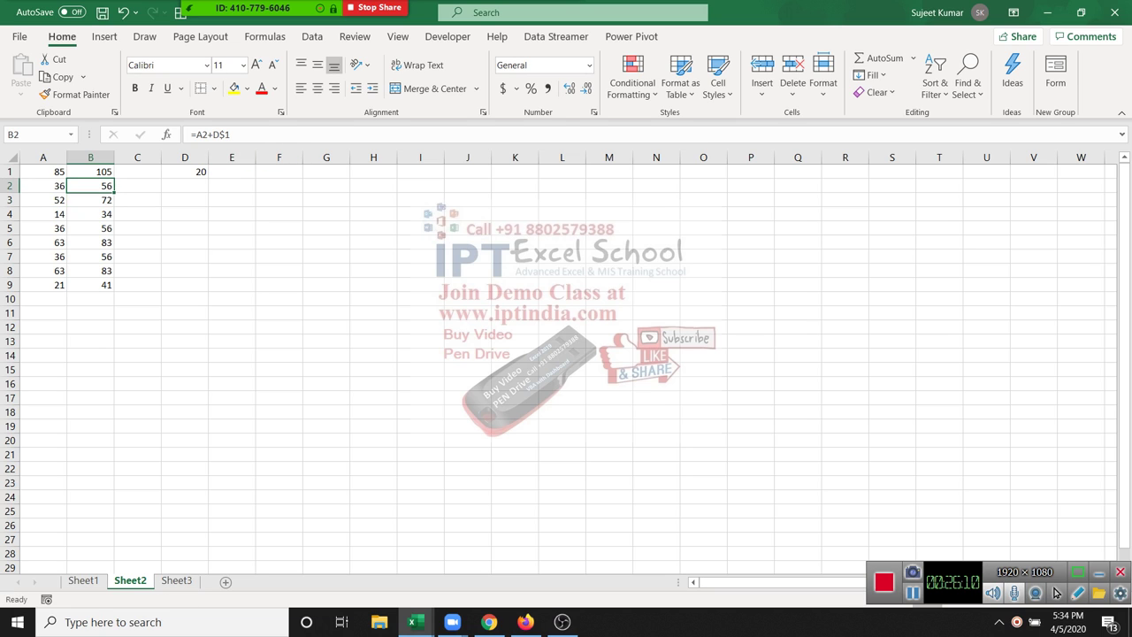
pyautogui.hotkey('ctrl', 'shift', 'Down')
pyautogui.hotkey('ctrl', 'd')
pyautogui.hotkey('ctrl', 'shift', 'Up')
# Review the D$1 mixed references in the B2, B3 and B4 formulas.
pyautogui.press('F2')
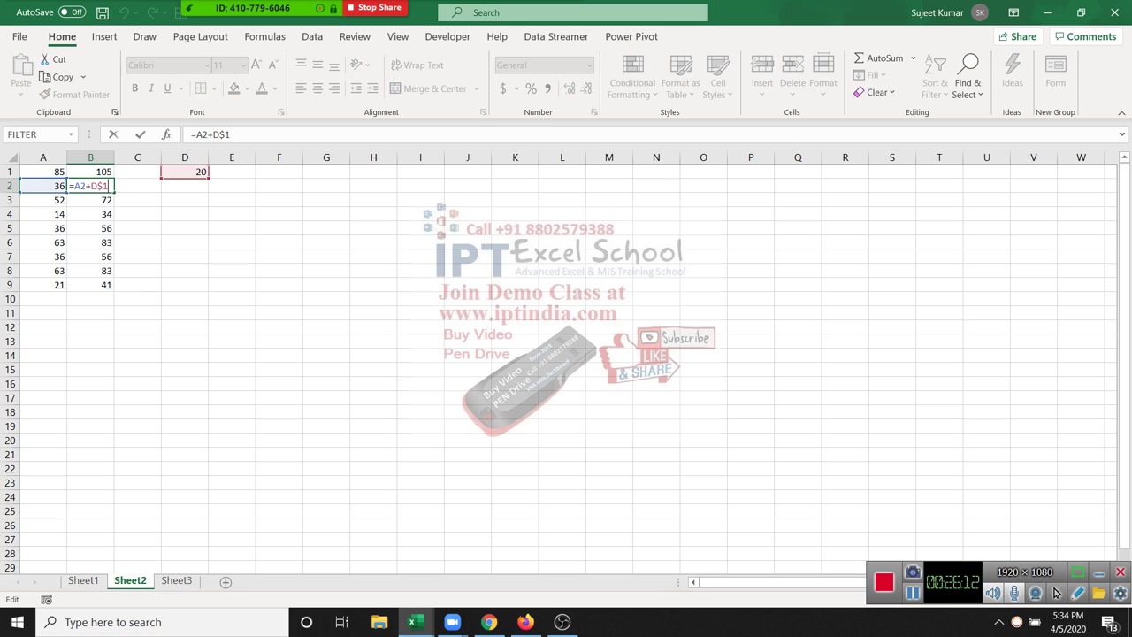
pyautogui.click(198, 135)
pyautogui.click(224, 135)
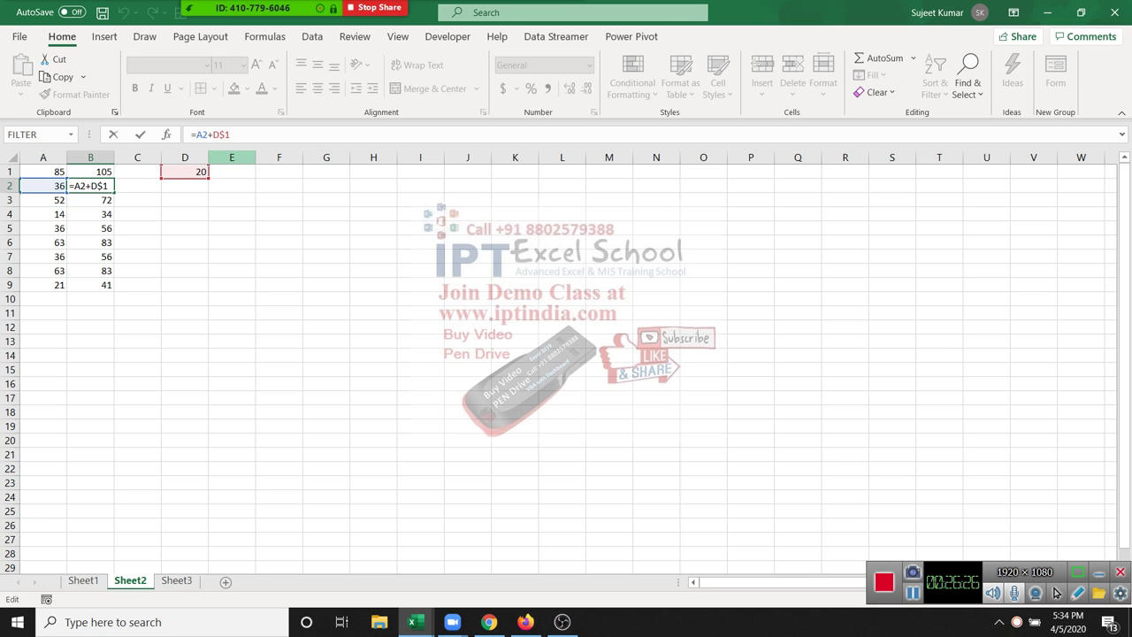
pyautogui.press('Return')
pyautogui.press('Up')
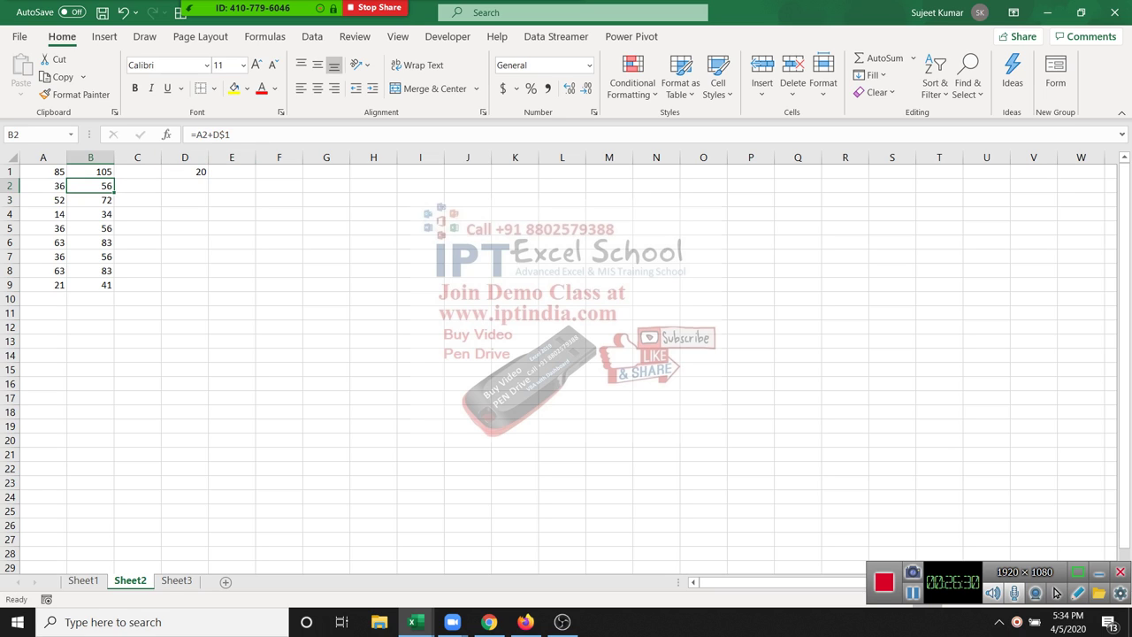
pyautogui.press('Down')
pyautogui.press('F2')
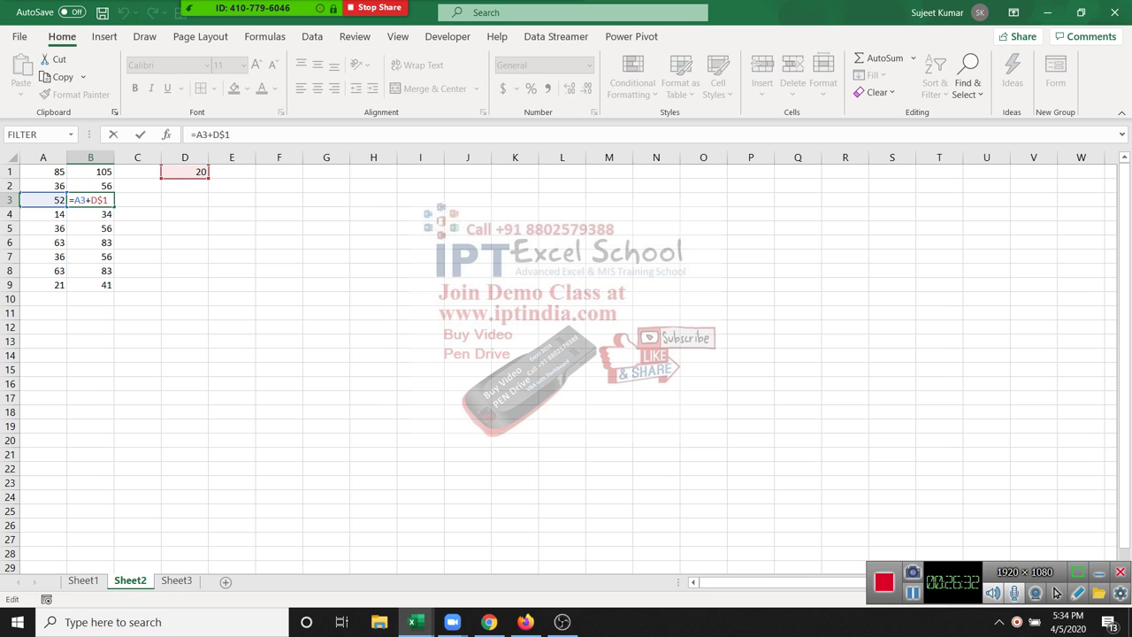
pyautogui.press('Return')
pyautogui.press('F2')
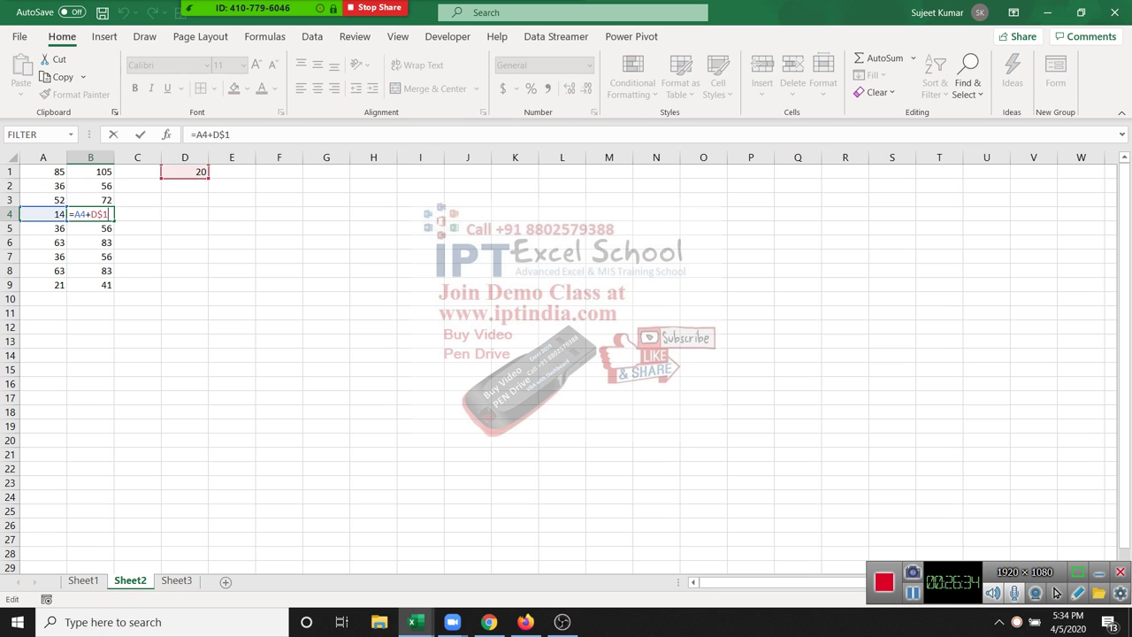
pyautogui.press('Return')
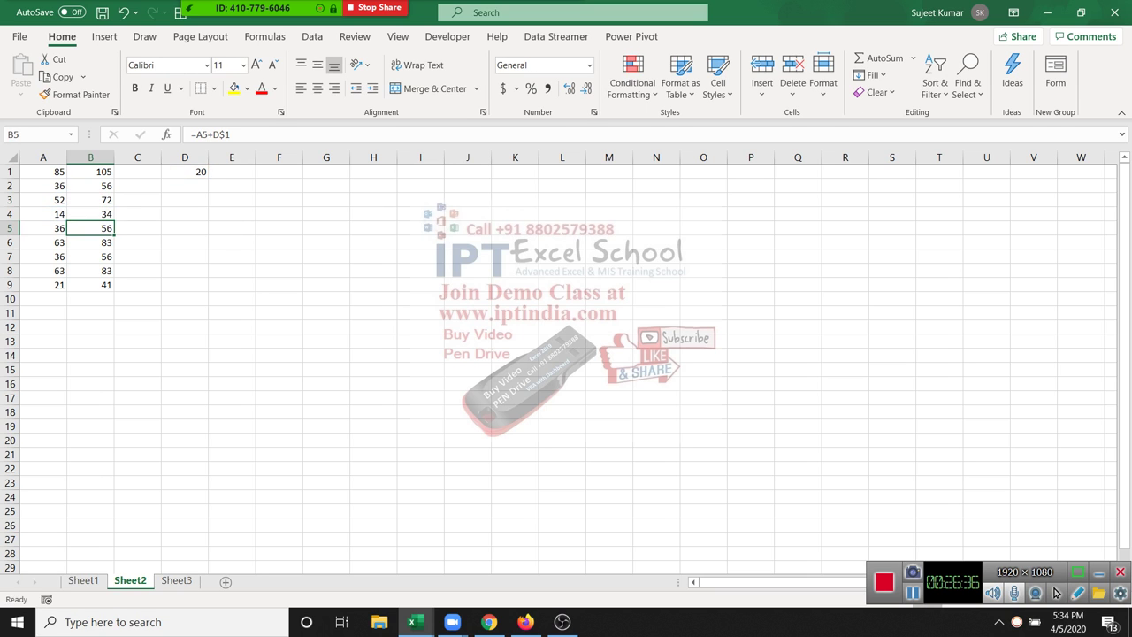
pyautogui.click(90, 186)
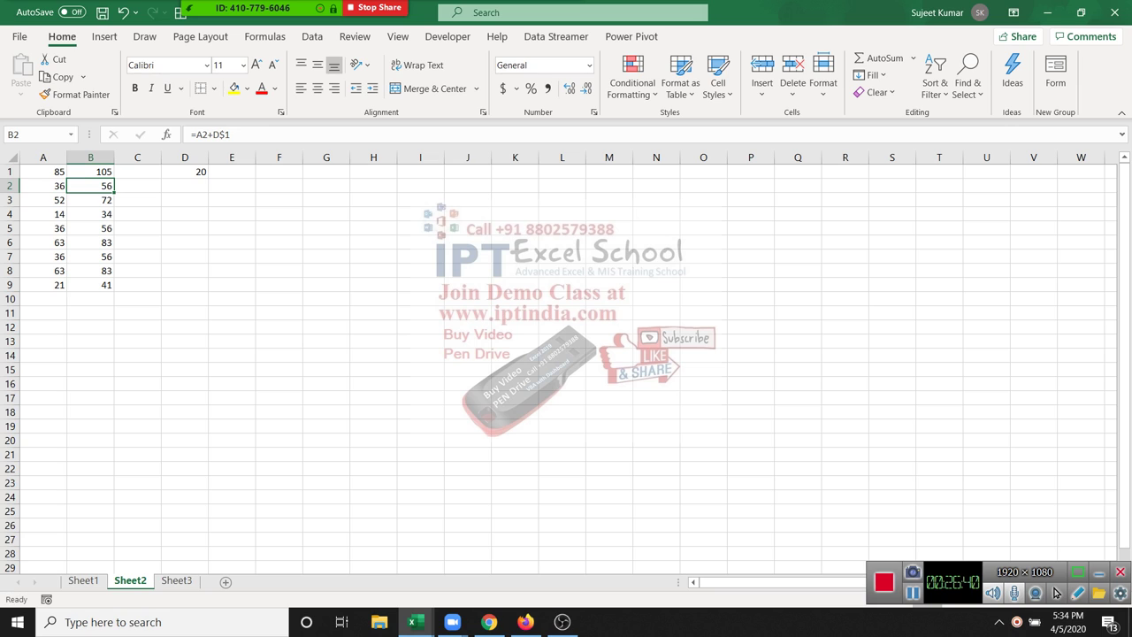
# Copy B2's formula into C2 and inspect its shifted references.
pyautogui.moveTo(114, 192); pyautogui.dragTo(146, 189)
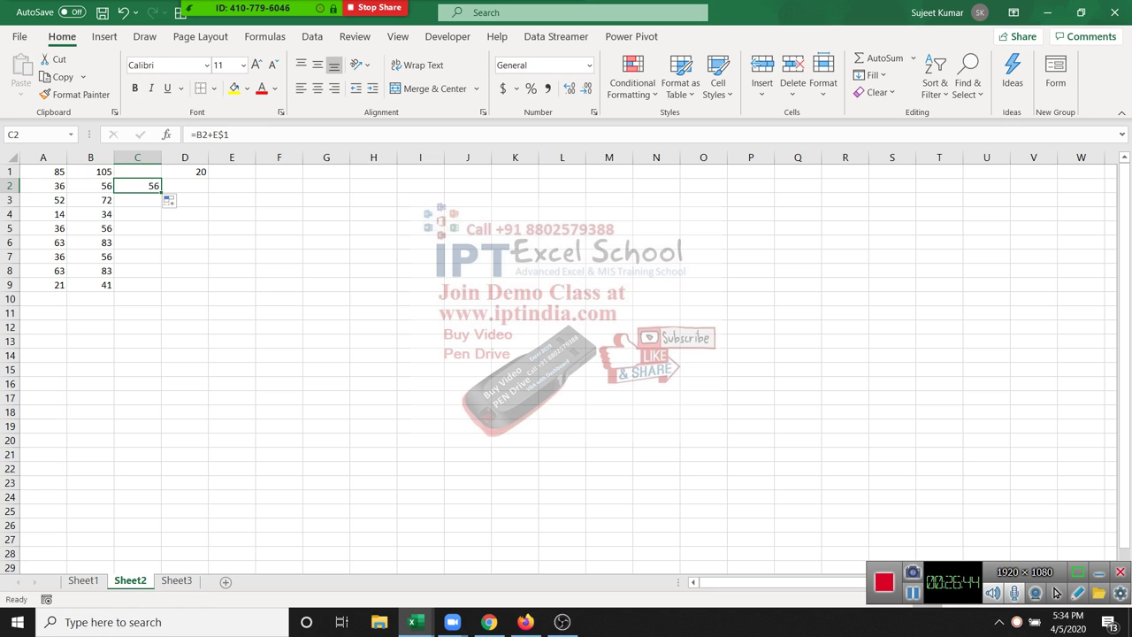
pyautogui.doubleClick(148, 185)
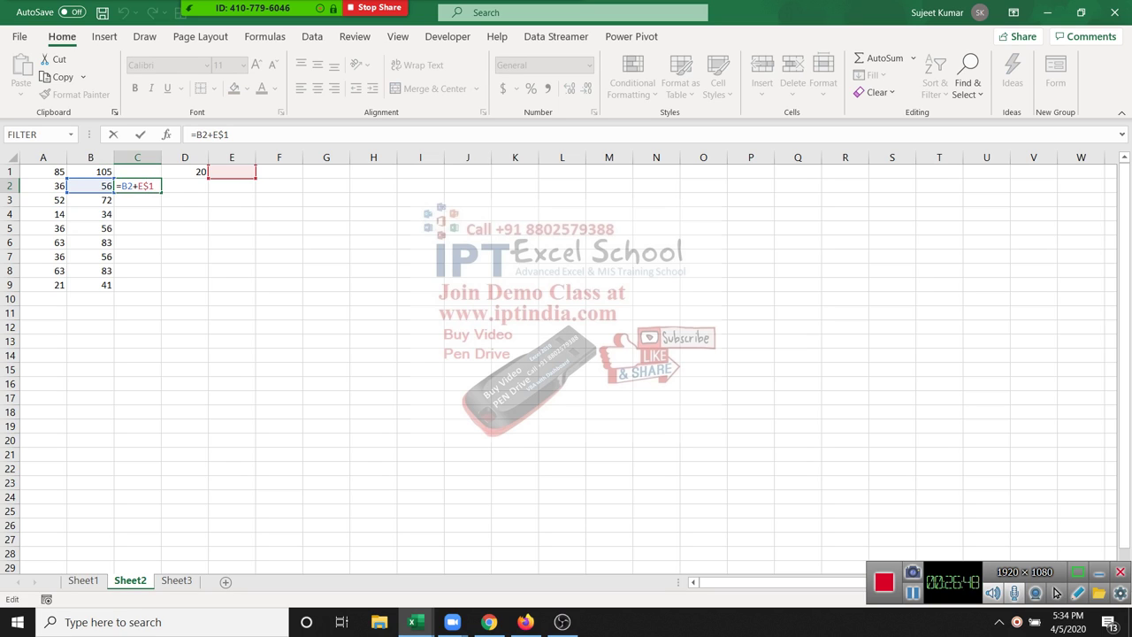
pyautogui.press('Escape')
pyautogui.press('Left')
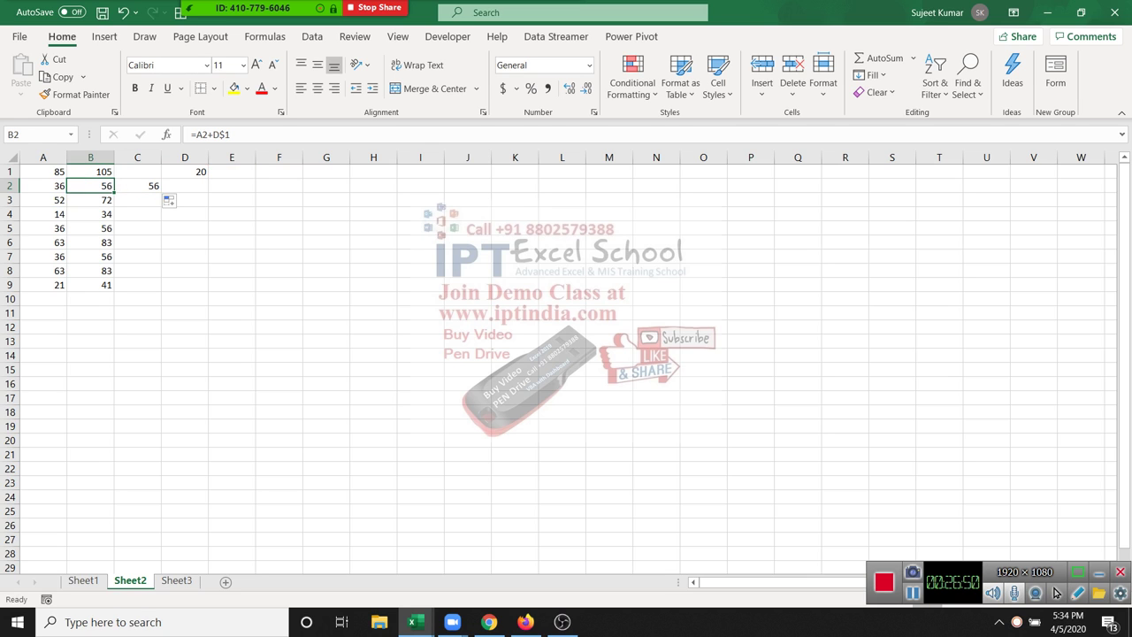
# Restore B2 to =A2+$D$1, then switch to Sheet1.
pyautogui.press('F2')
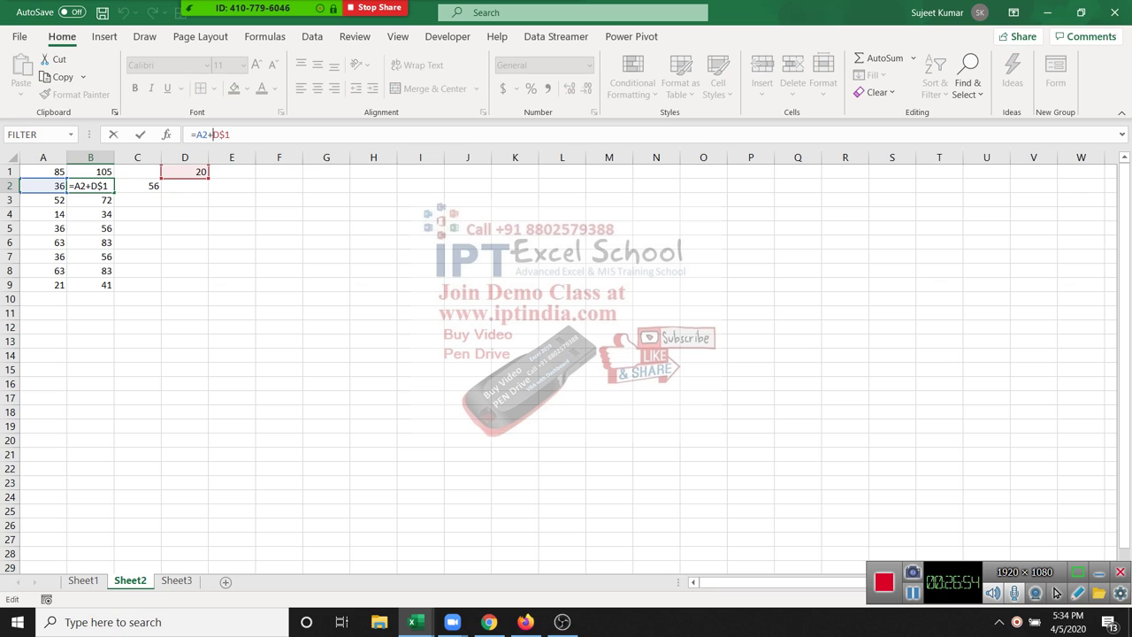
pyautogui.write('$')
pyautogui.press('Return')
pyautogui.press('Up')
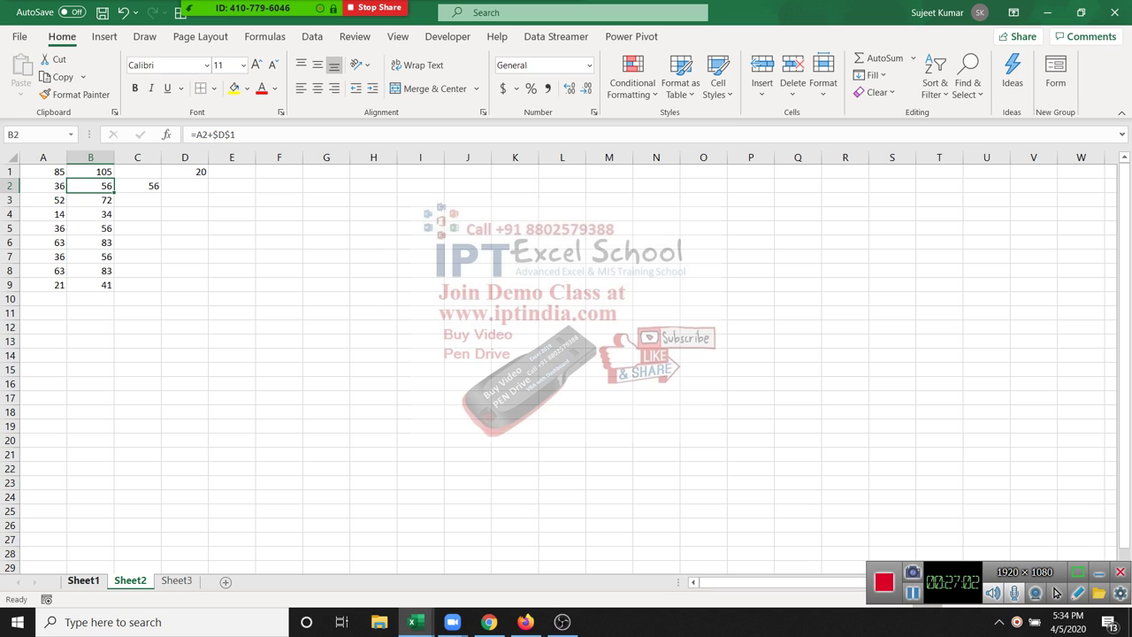
pyautogui.click(83, 580)
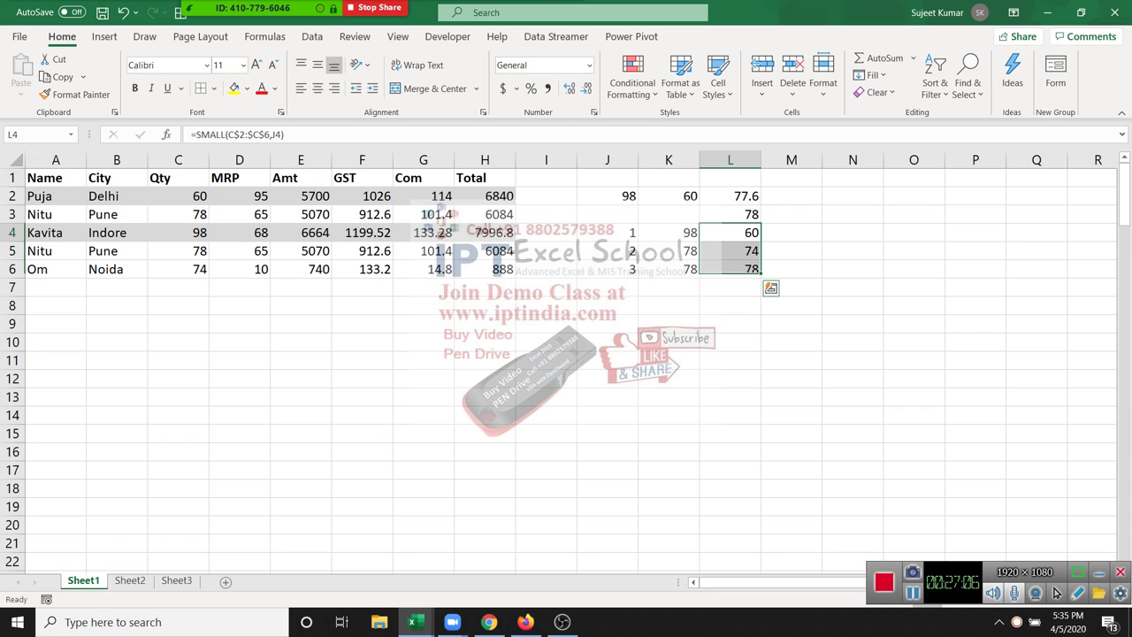
# Clear L4:L6 and enter =SMALL(C2:C6,J4) in L4, giving 60.
pyautogui.click(730, 233)
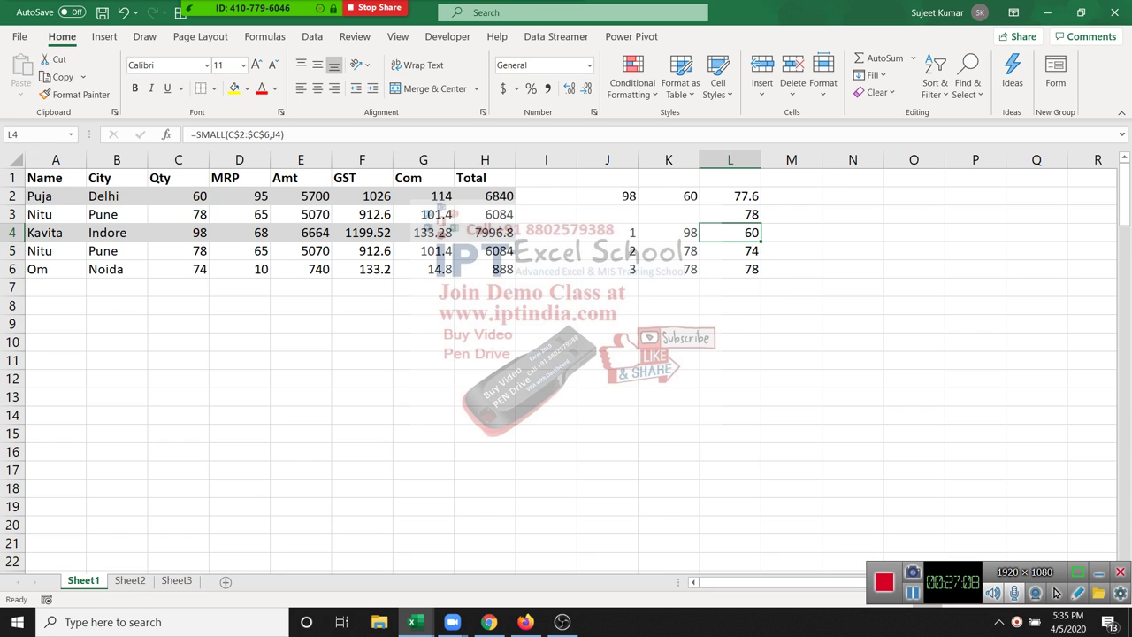
pyautogui.hotkey('shift', 'Down')
pyautogui.hotkey('shift', 'Down')
pyautogui.press('Delete')
pyautogui.click(730, 233)
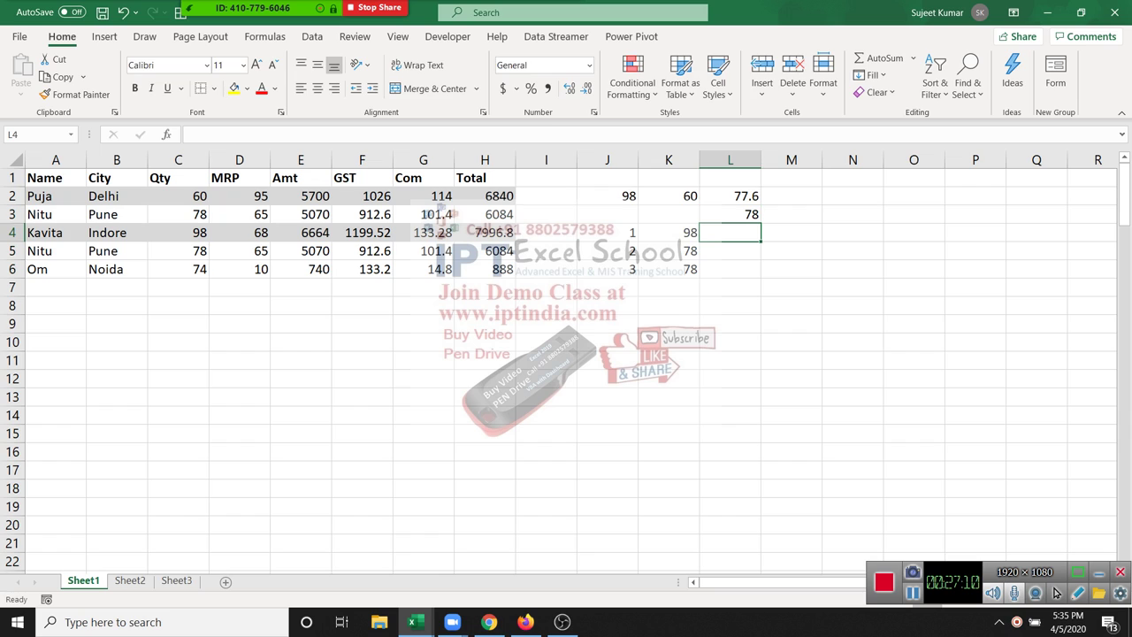
pyautogui.write('=sm')
pyautogui.press('Tab')
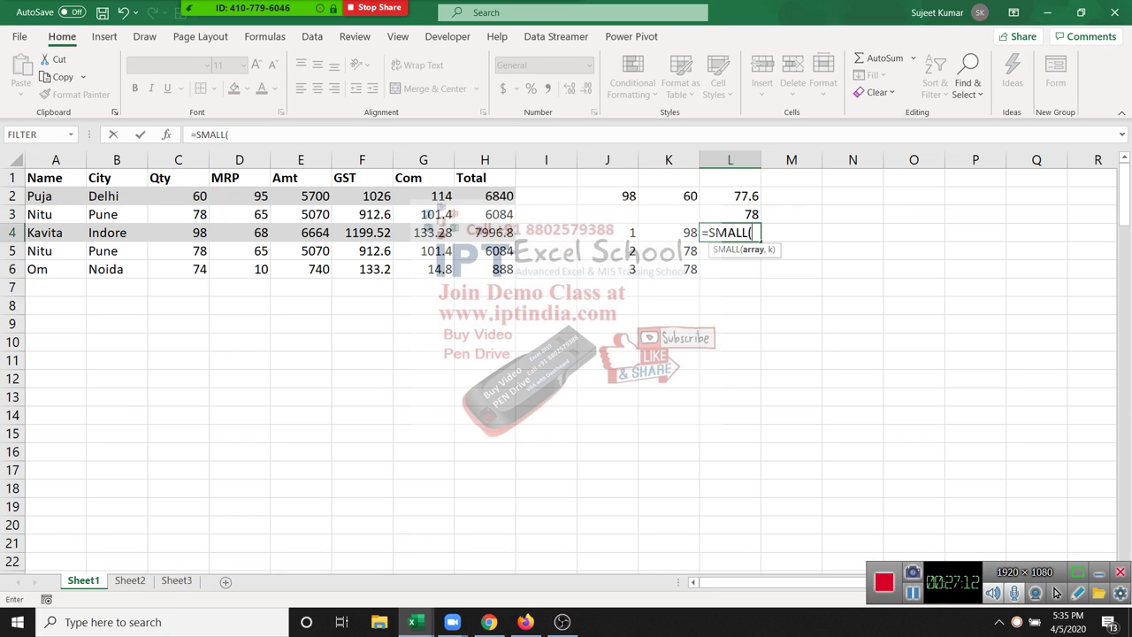
pyautogui.moveTo(177, 195); pyautogui.dragTo(177, 270)
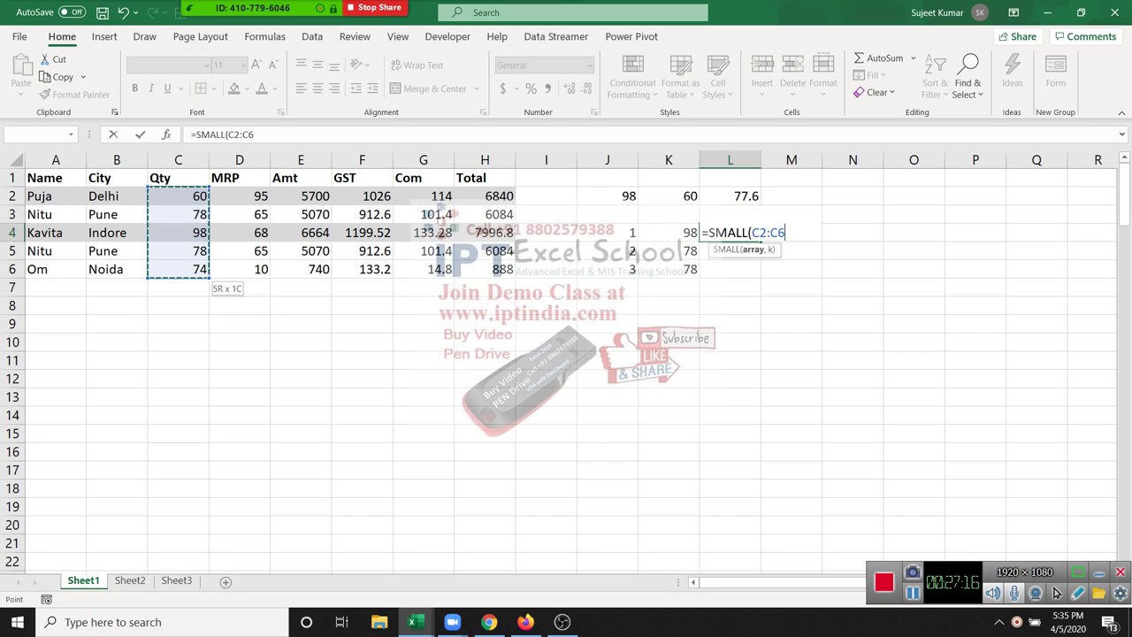
pyautogui.write(',')
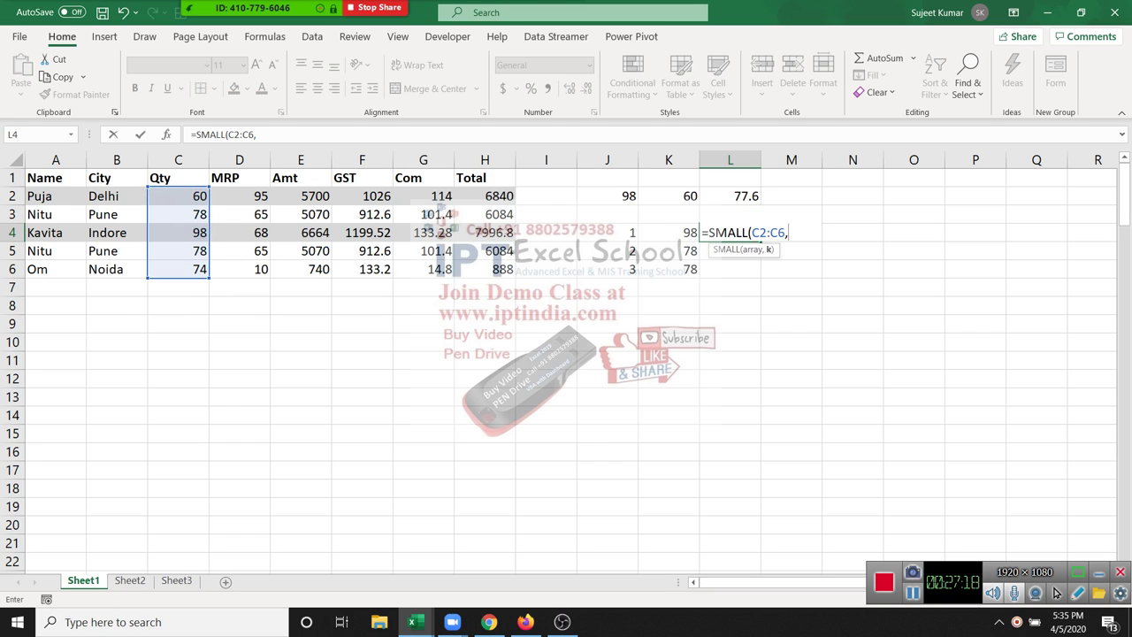
pyautogui.click(606, 233)
pyautogui.press('Return')
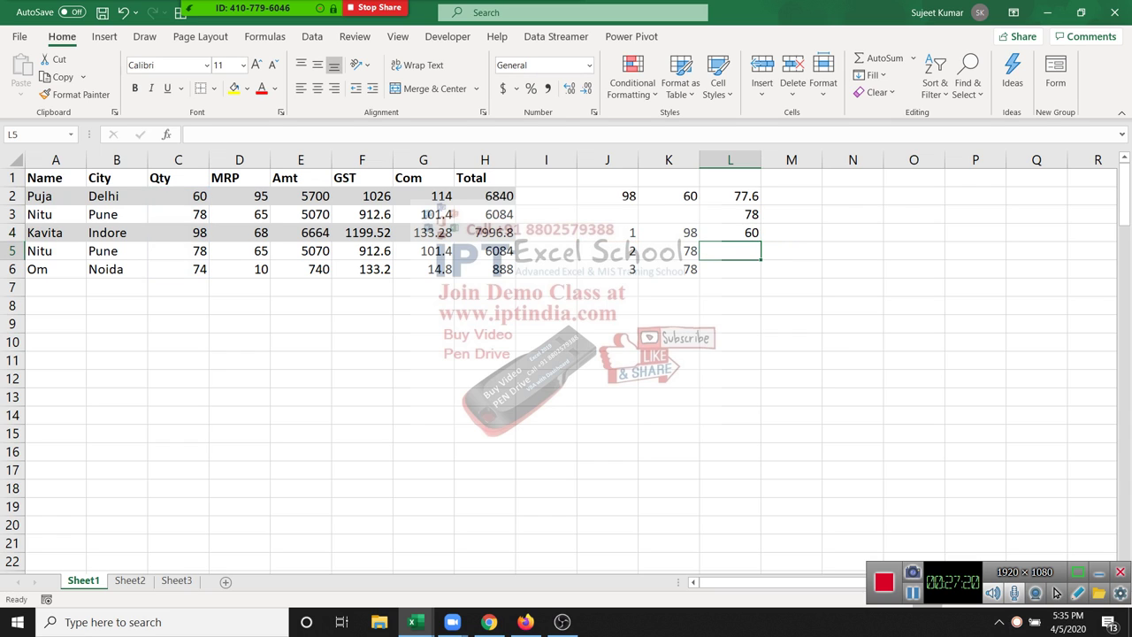
# Copy L4 into L5 and inspect its range shifted to C3:C7, returning 78.
pyautogui.press('Up')
pyautogui.moveTo(607, 251); pyautogui.dragTo(730, 251)
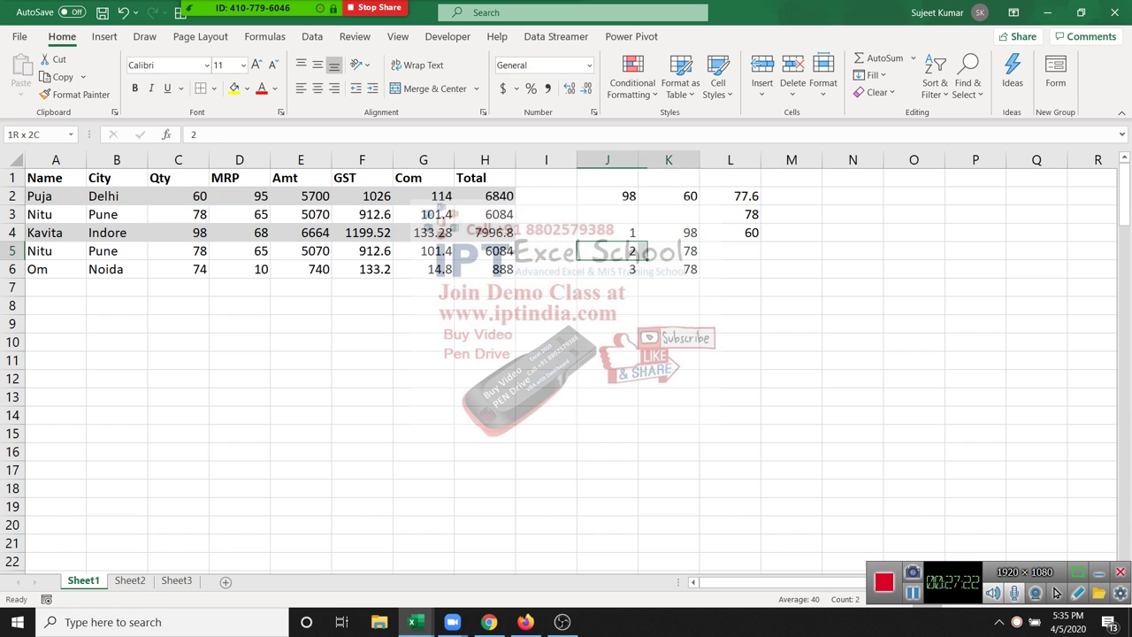
pyautogui.click(730, 233)
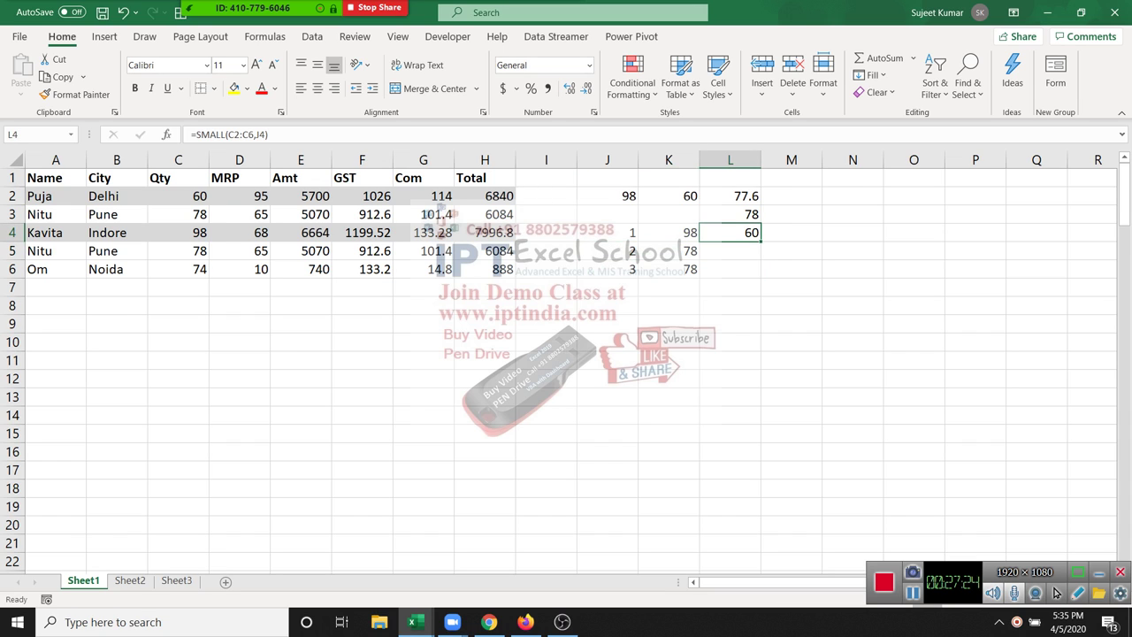
pyautogui.press('F2')
pyautogui.press('Escape')
pyautogui.moveTo(761, 242); pyautogui.dragTo(759, 257)
pyautogui.click(739, 252)
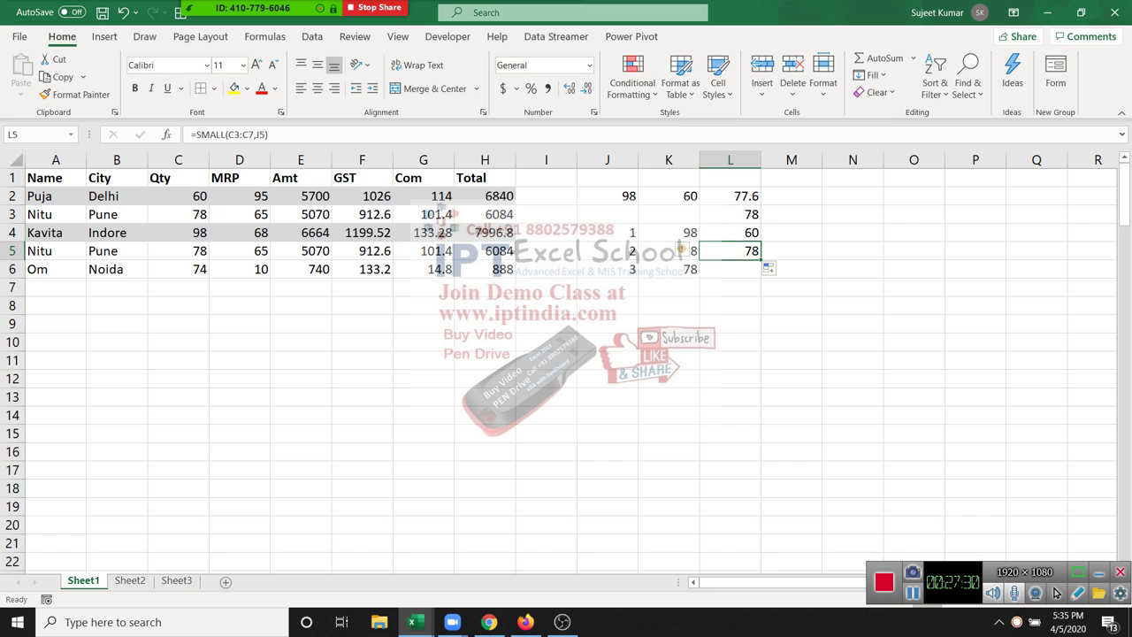
pyautogui.doubleClick(749, 252)
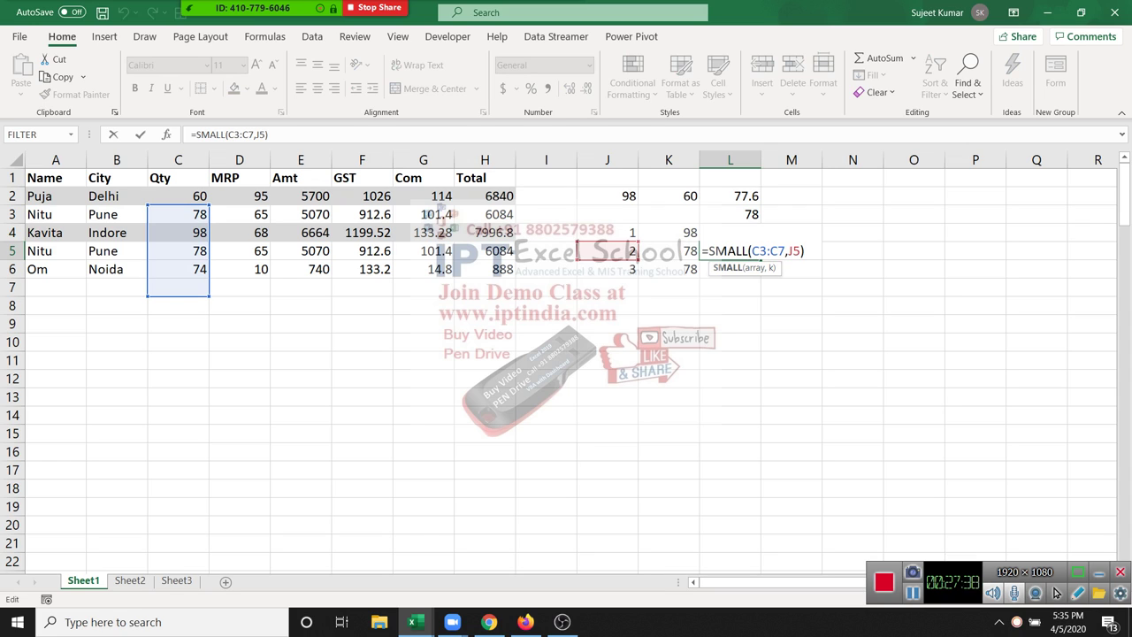
pyautogui.press('Escape')
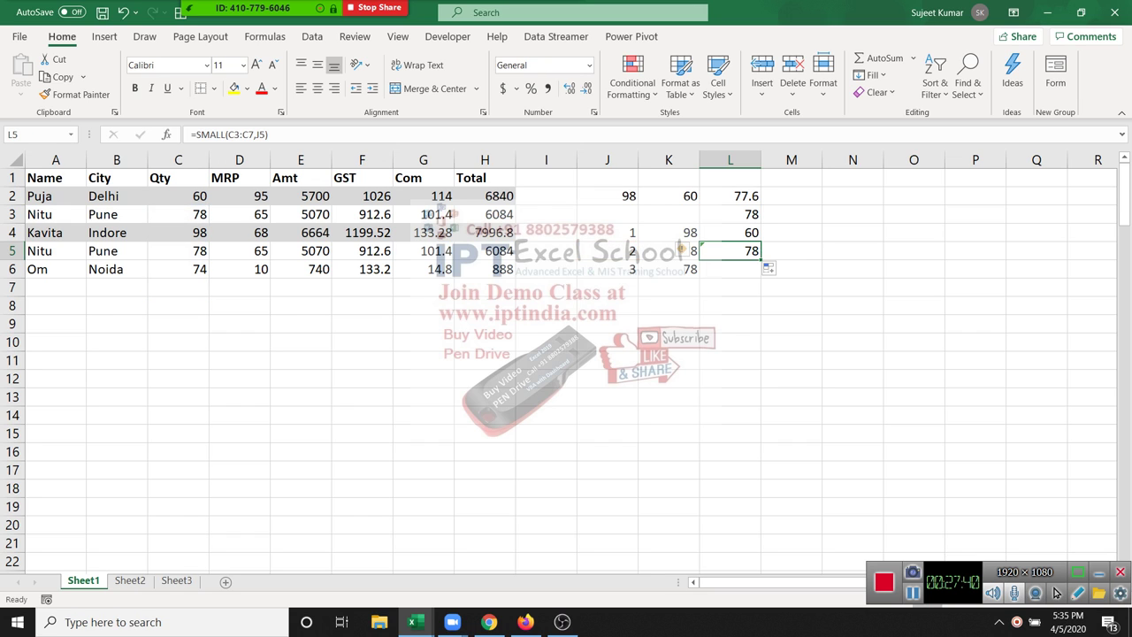
pyautogui.doubleClick(742, 233)
# Lock L4's SMALL range as $C$2:$C$6.
pyautogui.click(766, 233)
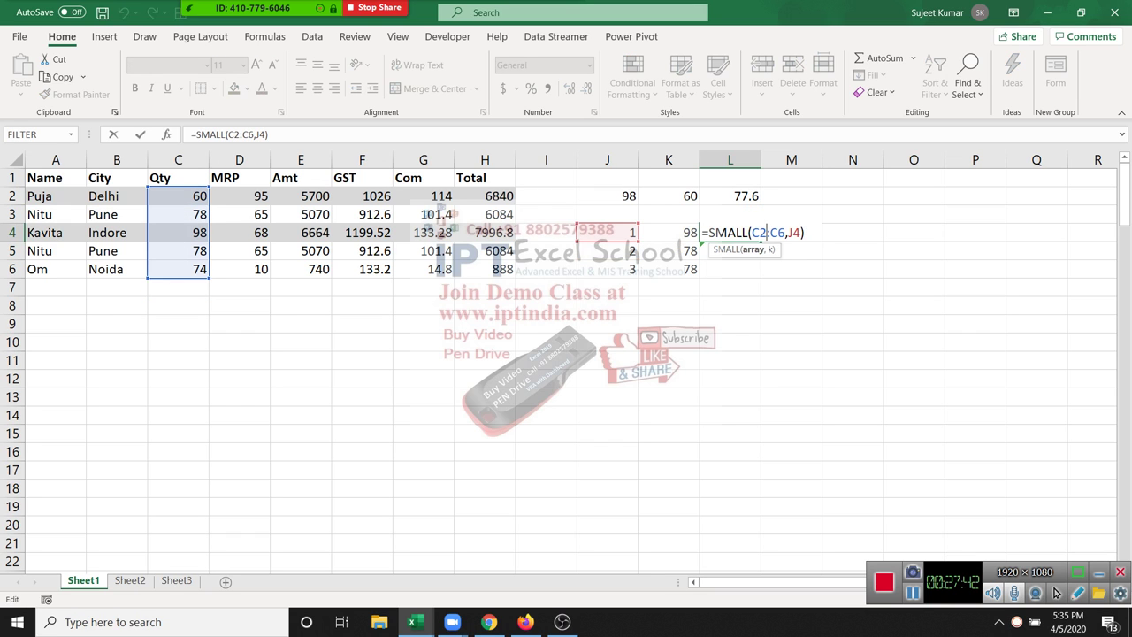
pyautogui.press('F4')
pyautogui.doubleClick(789, 233)
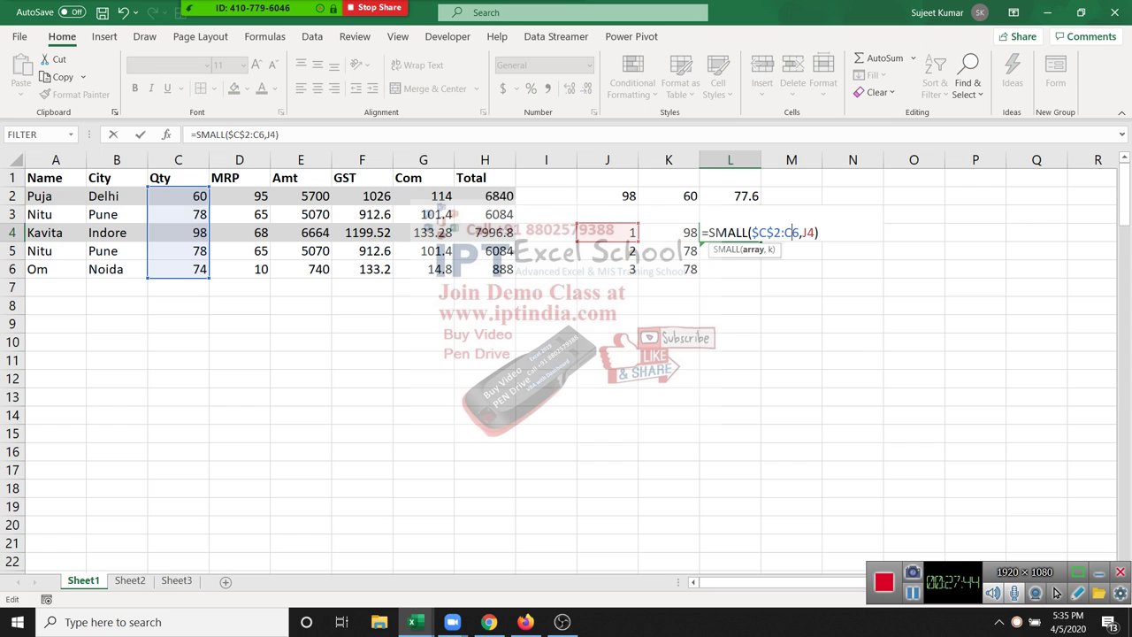
pyautogui.press('F4')
pyautogui.press('Return')
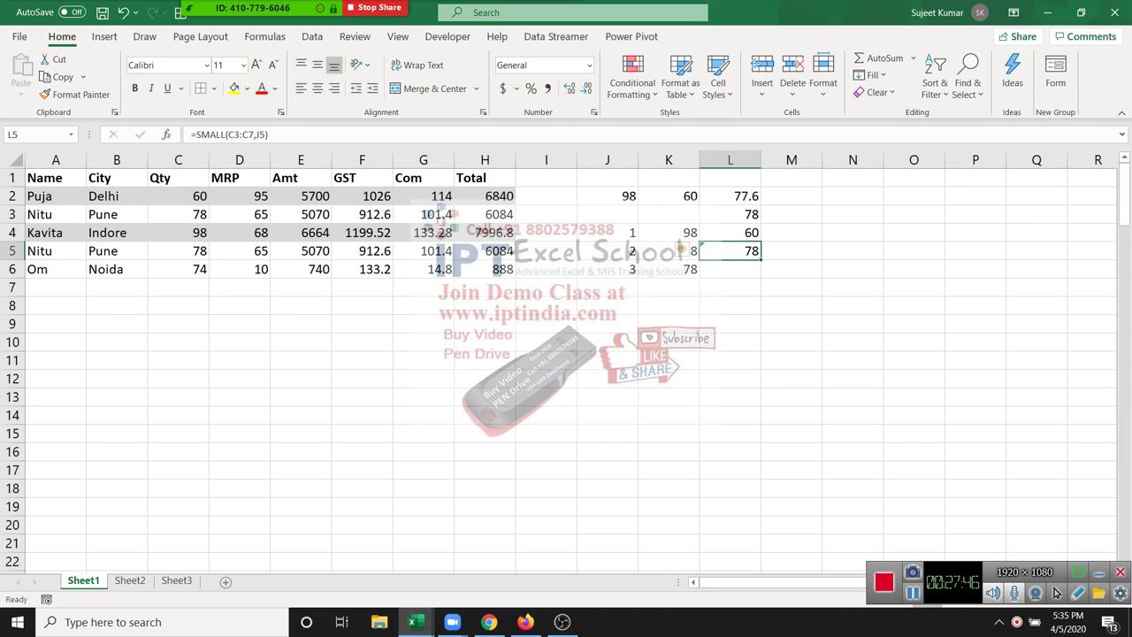
# Fill L4's formula into L5:L6 and check the results 60, 74 and 78.
pyautogui.press('Left')
pyautogui.press('Down')
pyautogui.press('Right')
pyautogui.hotkey('shift', 'Up')
pyautogui.hotkey('shift', 'Up')
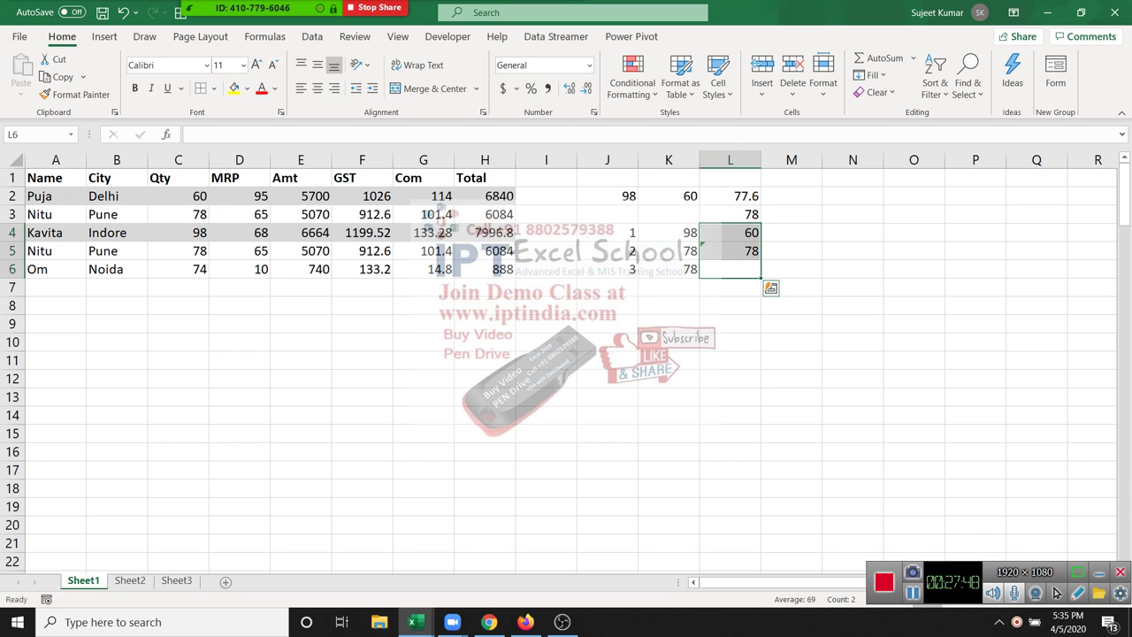
pyautogui.hotkey('ctrl', 'd')
pyautogui.press('Down')
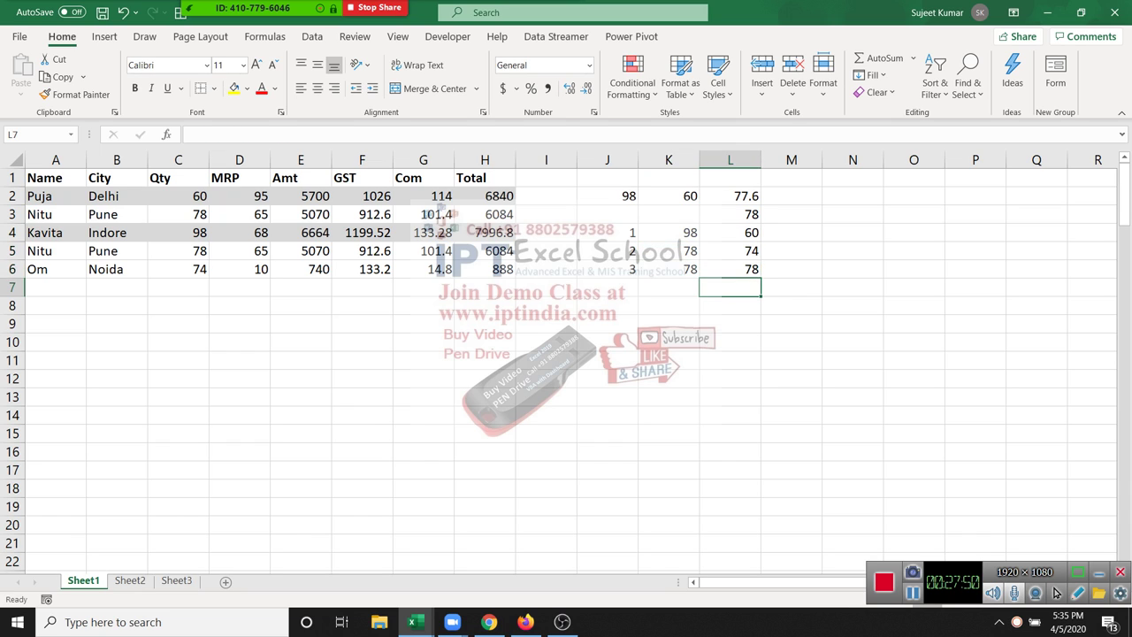
pyautogui.press('Up')
pyautogui.press('Up')
pyautogui.press('Up')
pyautogui.press('Up')
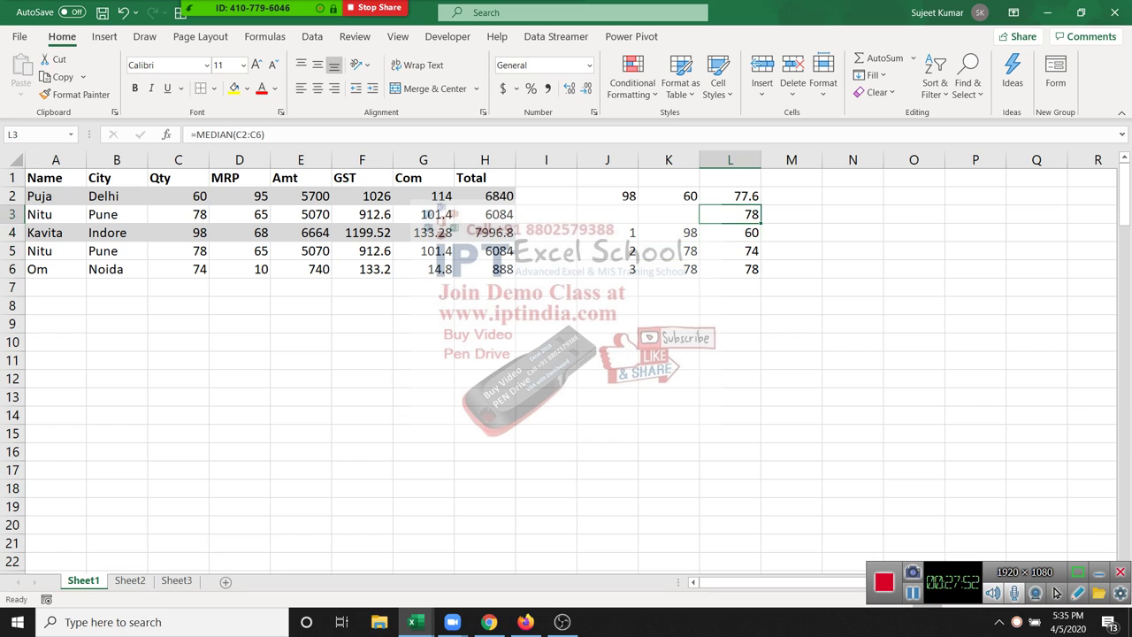
pyautogui.press('Down')
pyautogui.press('Down')
pyautogui.press('Down')
pyautogui.press('Down')
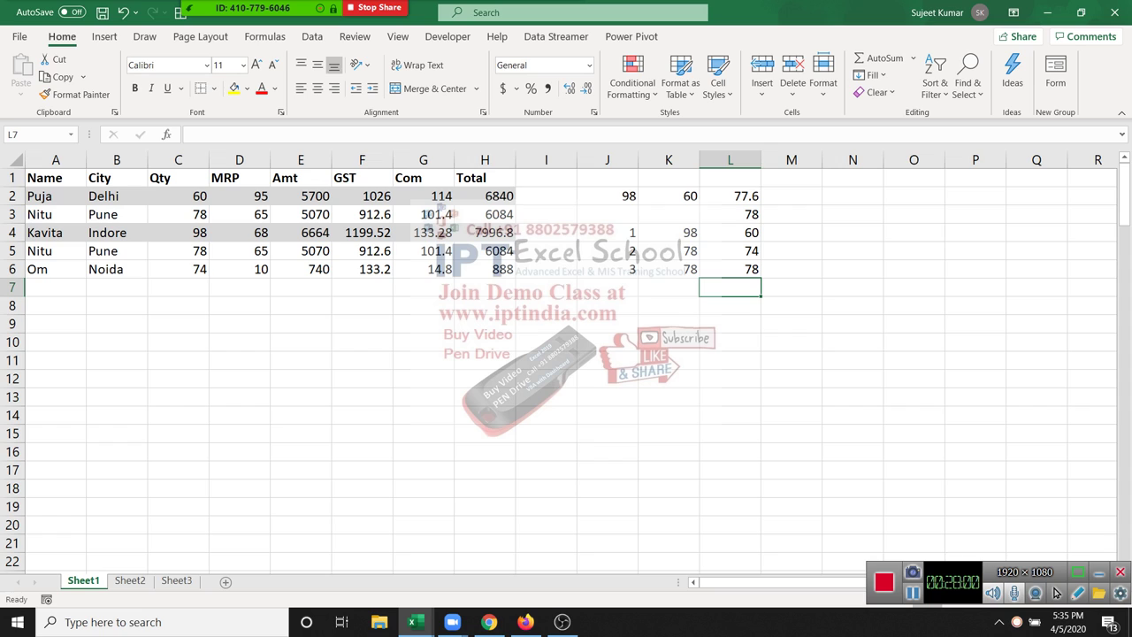
pyautogui.press('Up')
pyautogui.press('Up')
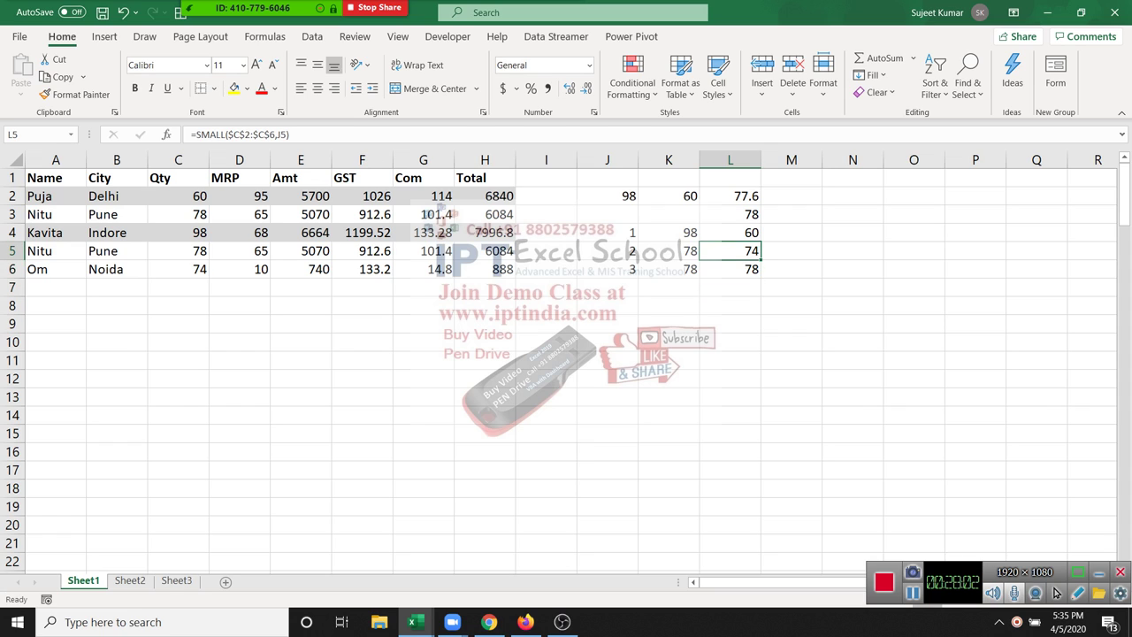
pyautogui.press('Up')
pyautogui.press('Left')
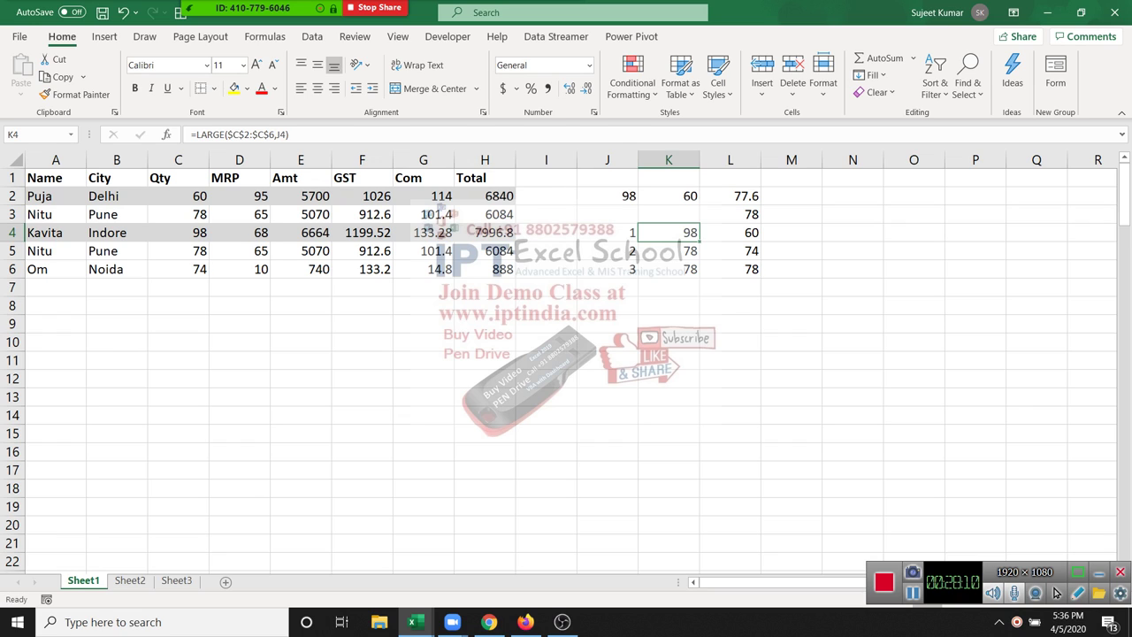
pyautogui.press('Up')
pyautogui.press('Up')
pyautogui.press('Left')
pyautogui.press('F2')
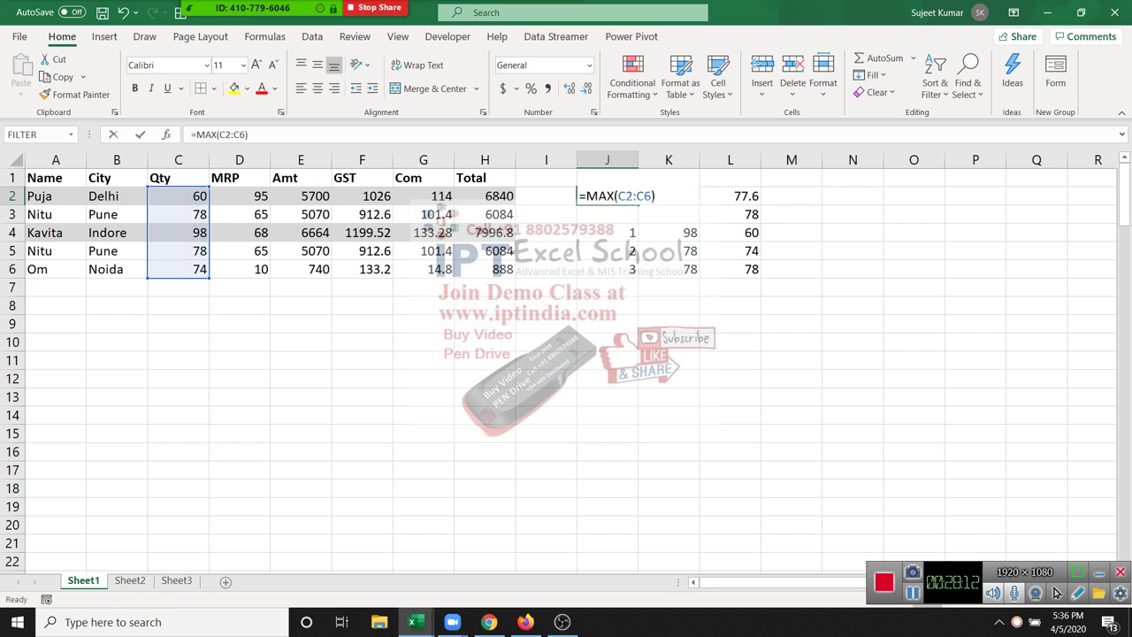
pyautogui.press('Return')
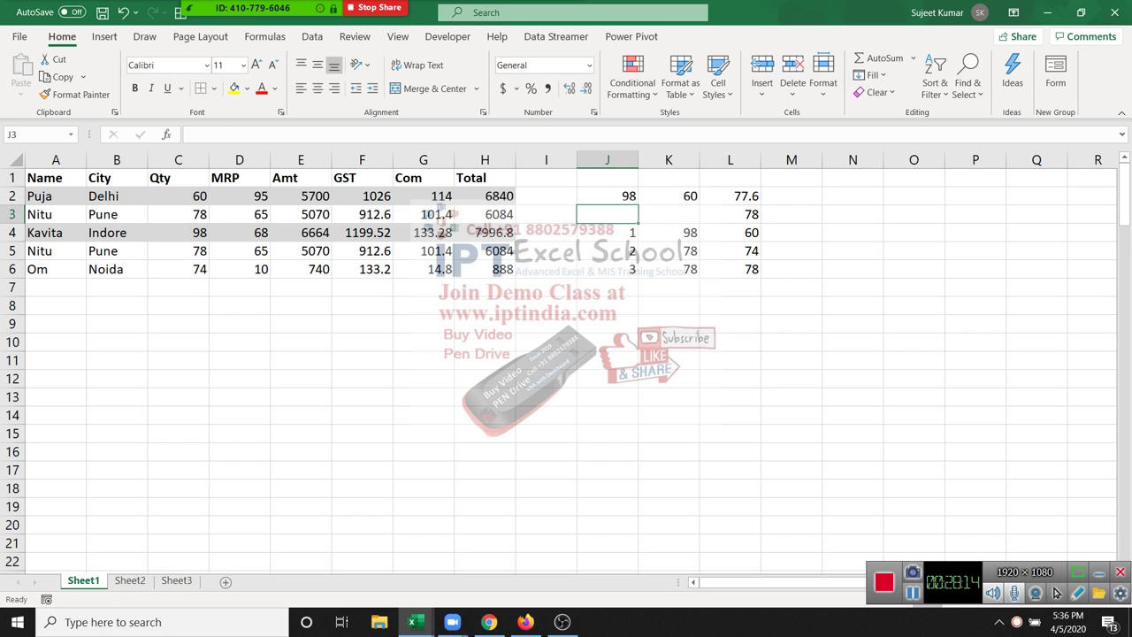
pyautogui.press('Up')
pyautogui.moveTo(178, 196); pyautogui.dragTo(178, 268)
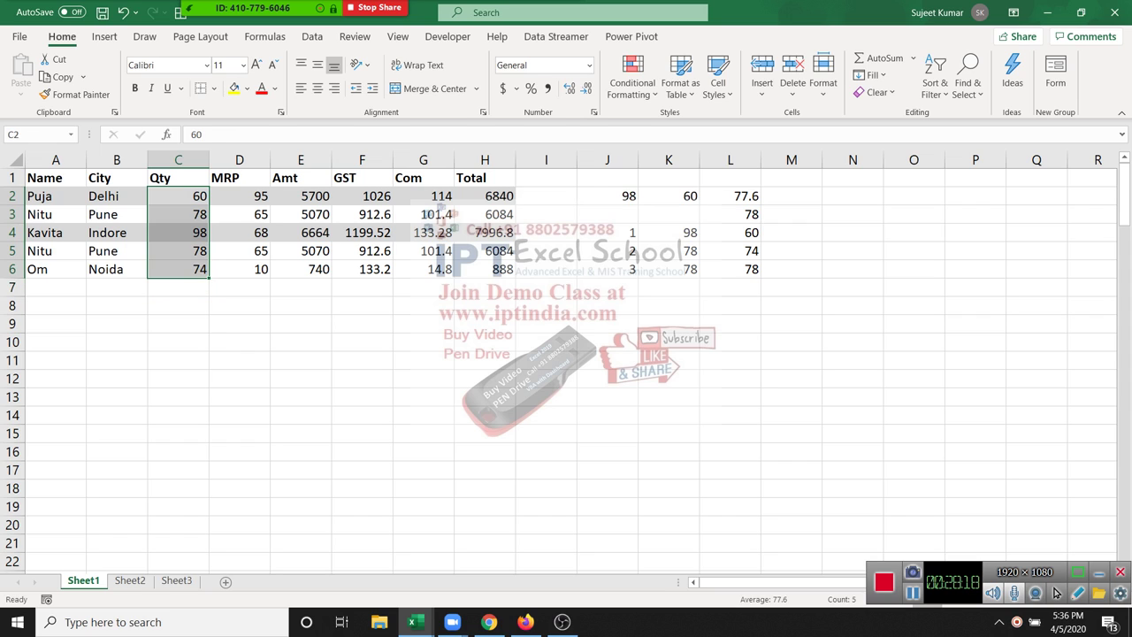
pyautogui.doubleClick(690, 195)
pyautogui.press('Escape')
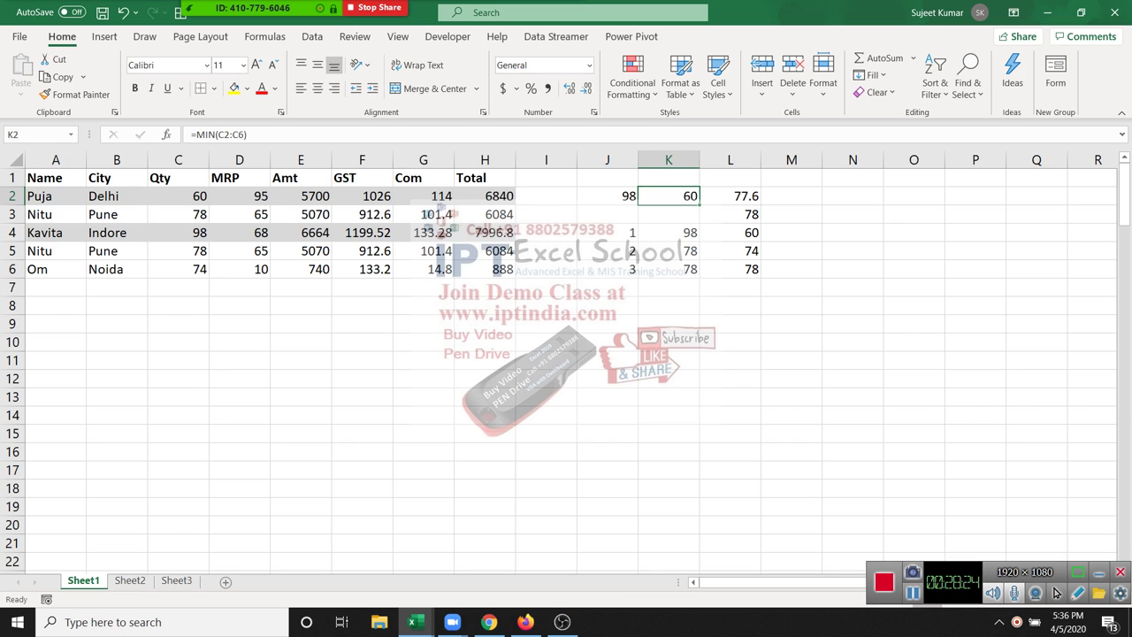
pyautogui.press('Down')
pyautogui.press('Down')
pyautogui.press('Down')
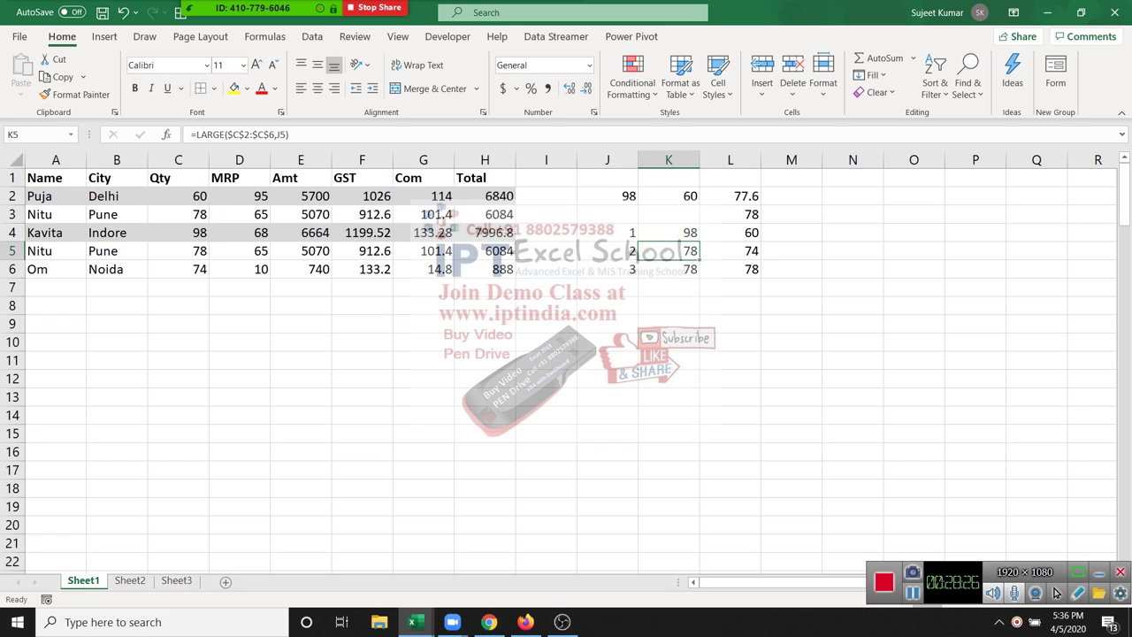
pyautogui.press('F2')
pyautogui.press('Escape')
pyautogui.press('Up')
pyautogui.press('Up')
pyautogui.press('Up')
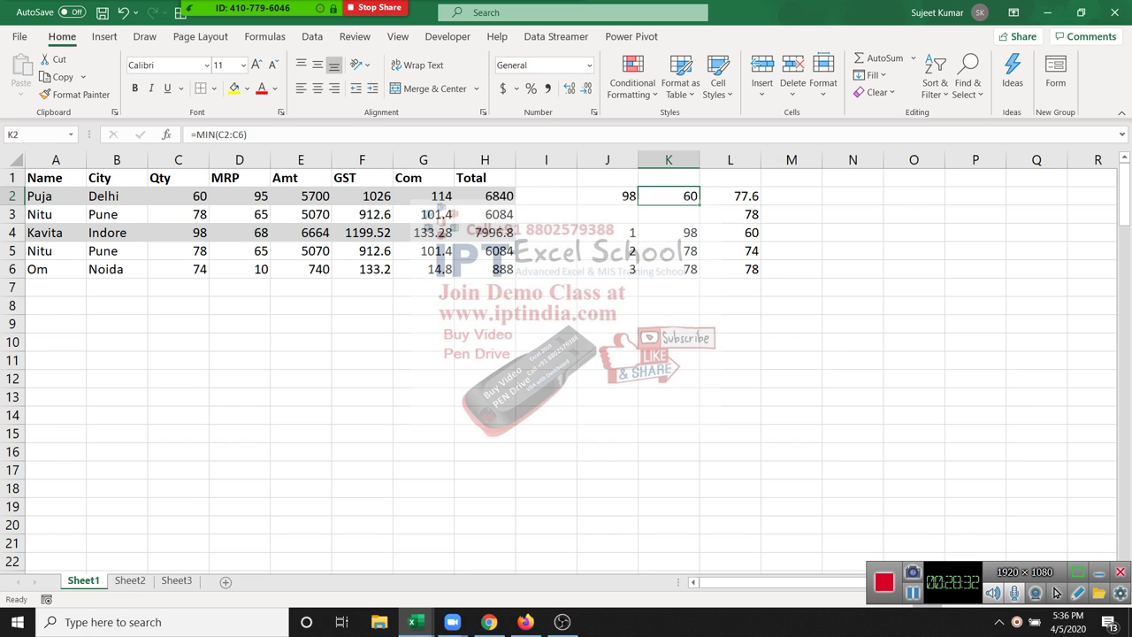
pyautogui.press('Right')
pyautogui.press('Down')
pyautogui.press('Down')
pyautogui.press('Down')
pyautogui.press('F2')
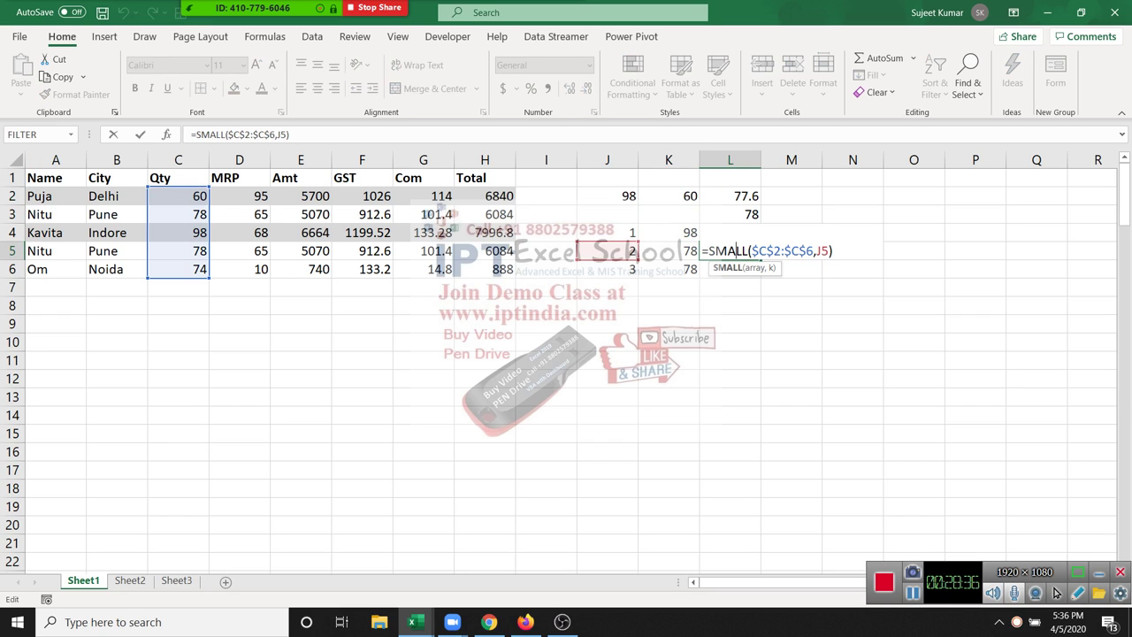
pyautogui.press('Return')
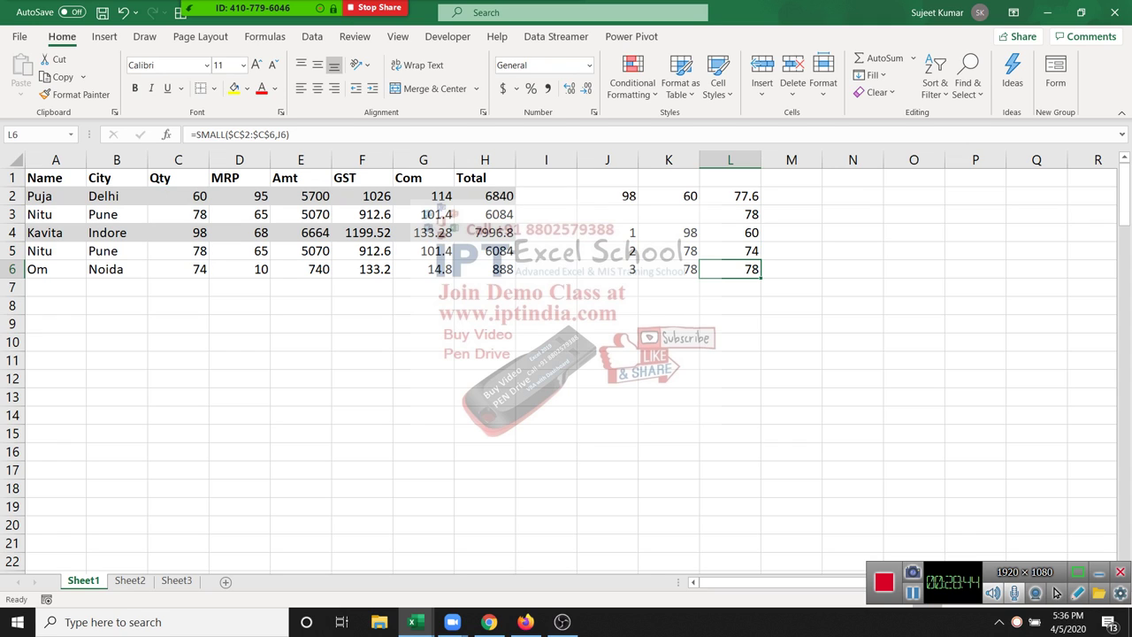
pyautogui.click(546, 360)
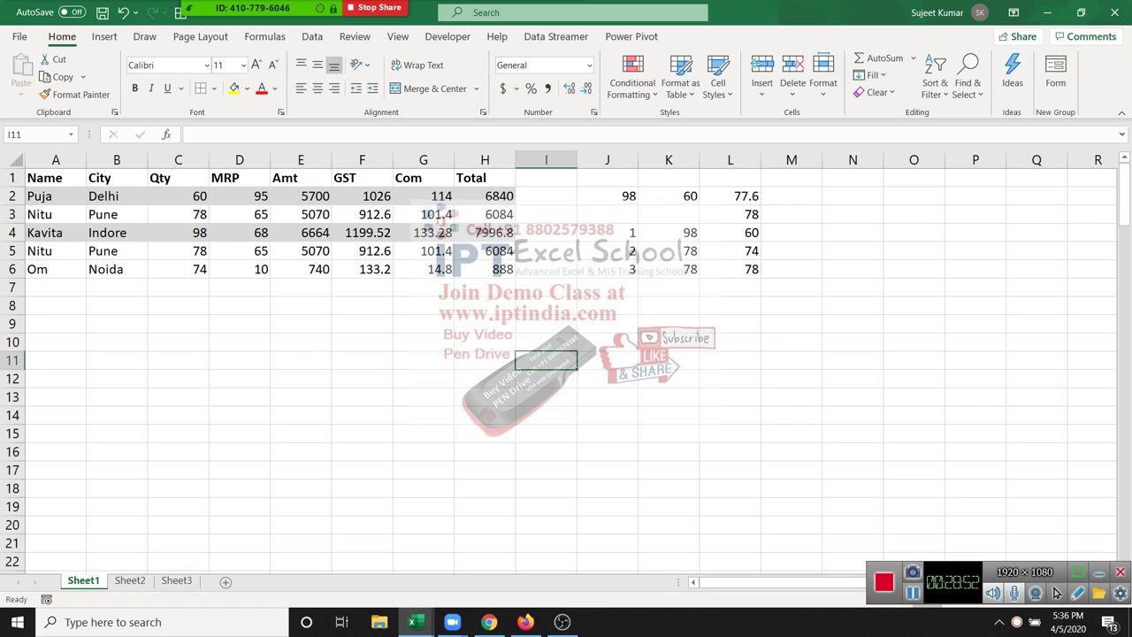
pyautogui.click(607, 305)
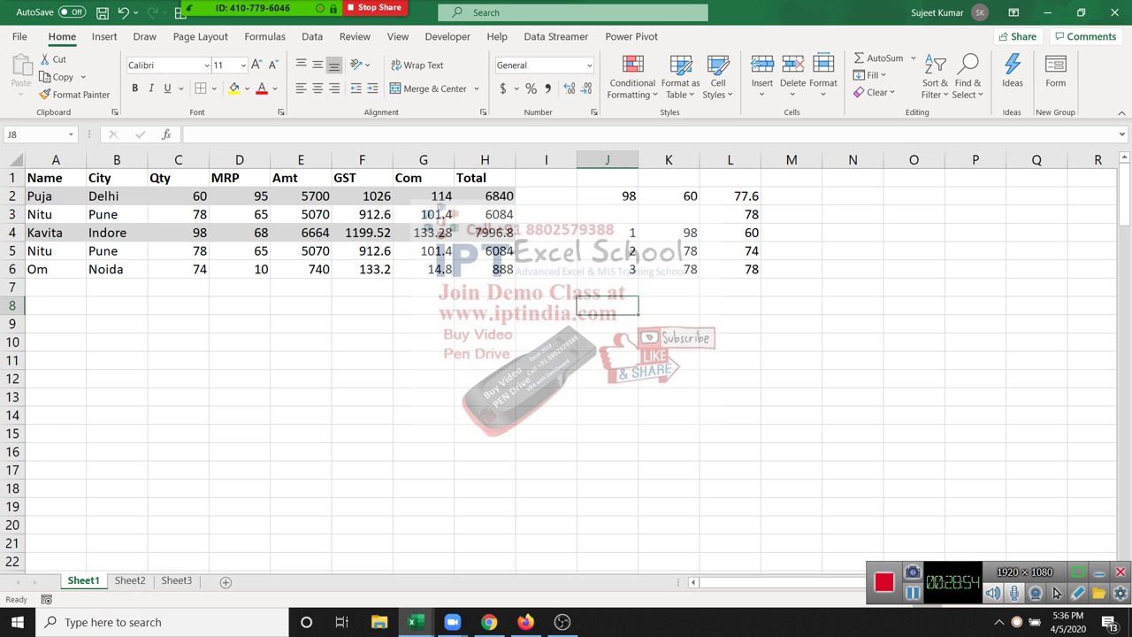
pyautogui.scroll(-1, 566, 368)
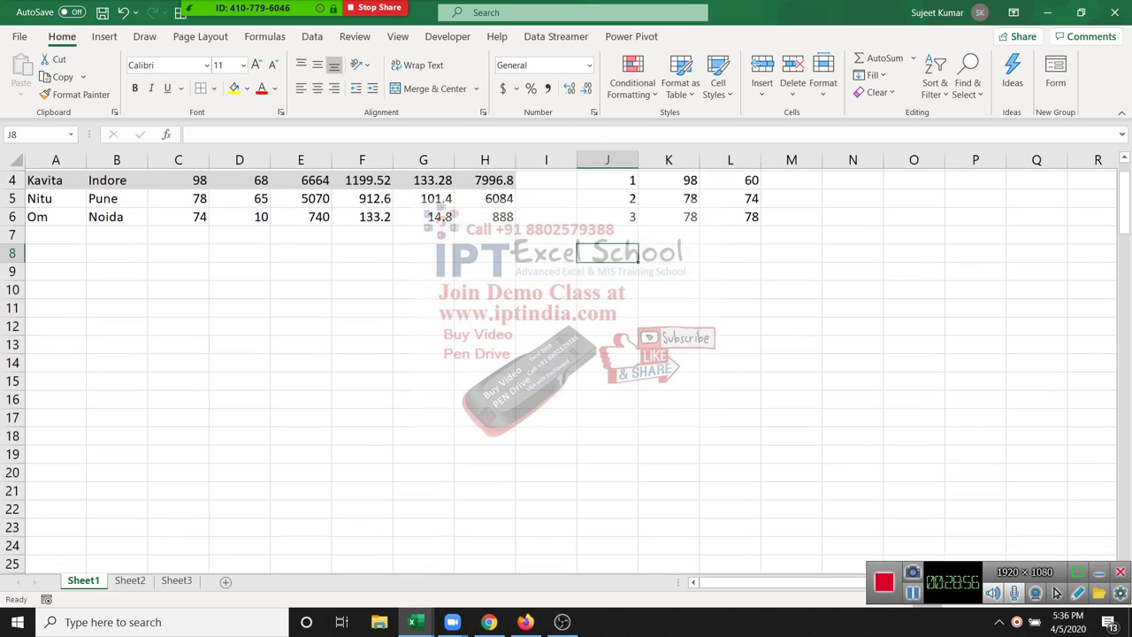
pyautogui.scroll(1, 566, 368)
pyautogui.scroll(-1, 566, 368)
pyautogui.scroll(1, 566, 368)
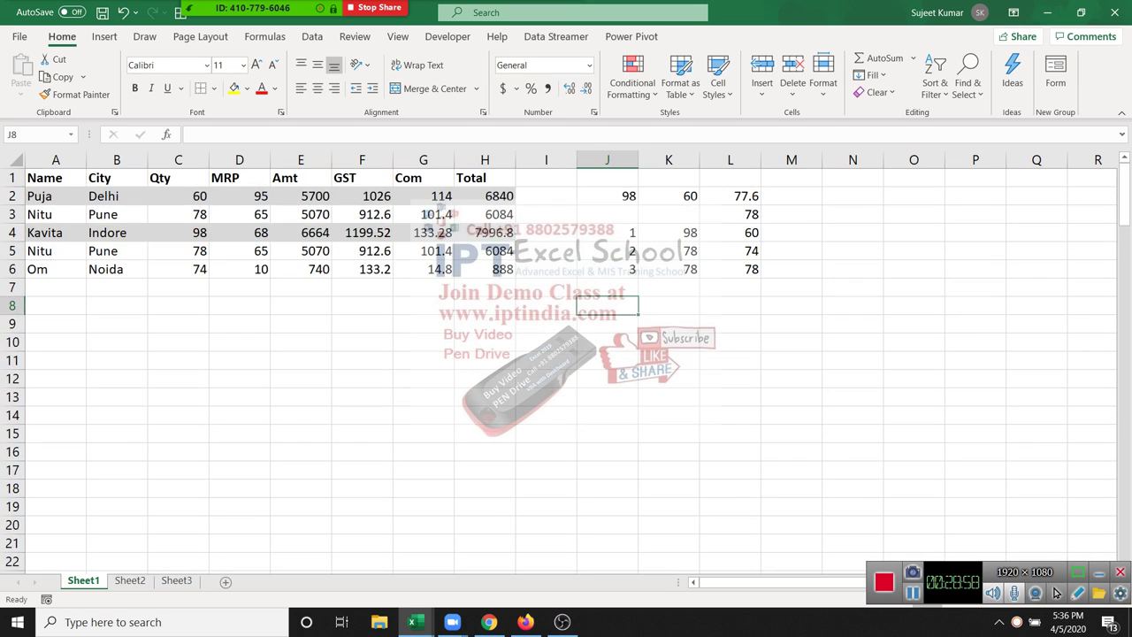
# Enter the date 1/1 in D10, shown as 1-Jan.
pyautogui.click(239, 342)
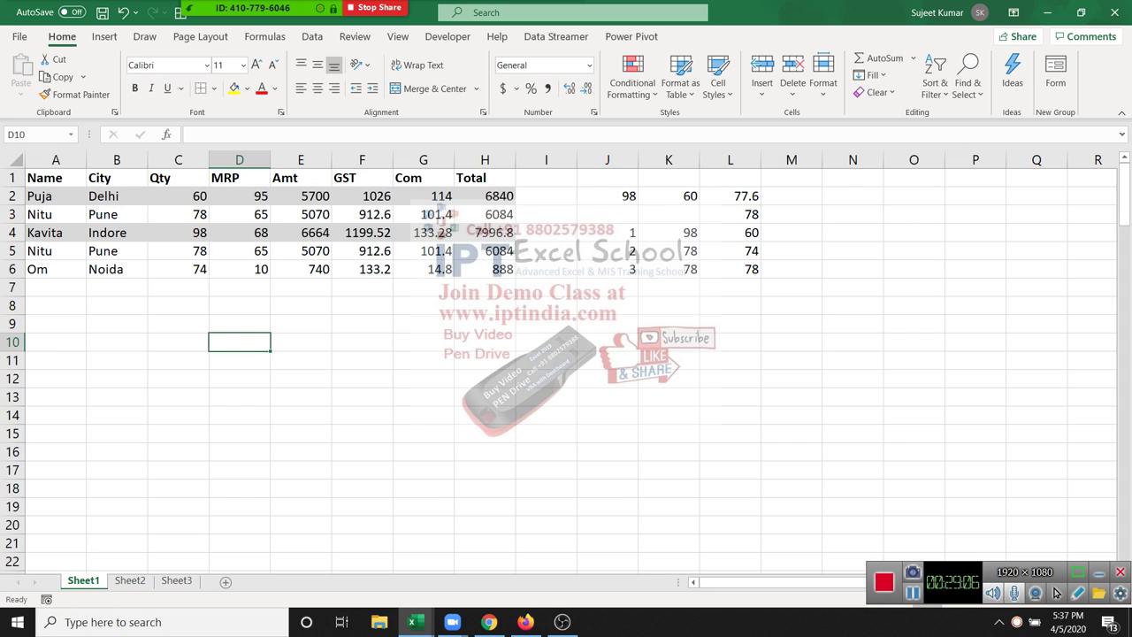
pyautogui.write('1/1')
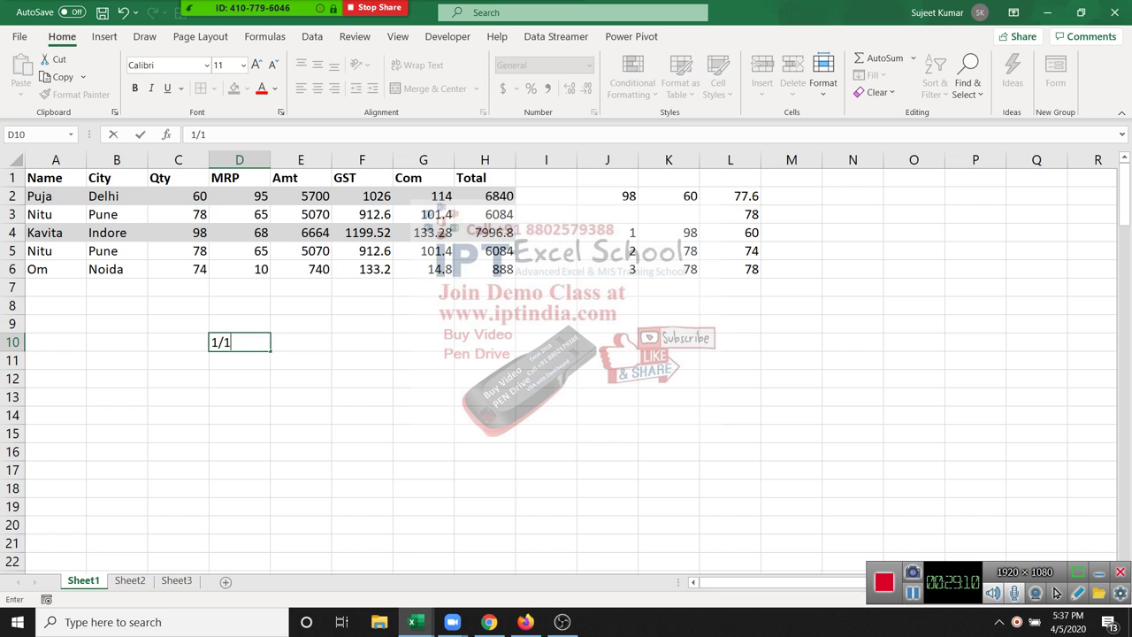
pyautogui.press('Return')
pyautogui.press('Up')
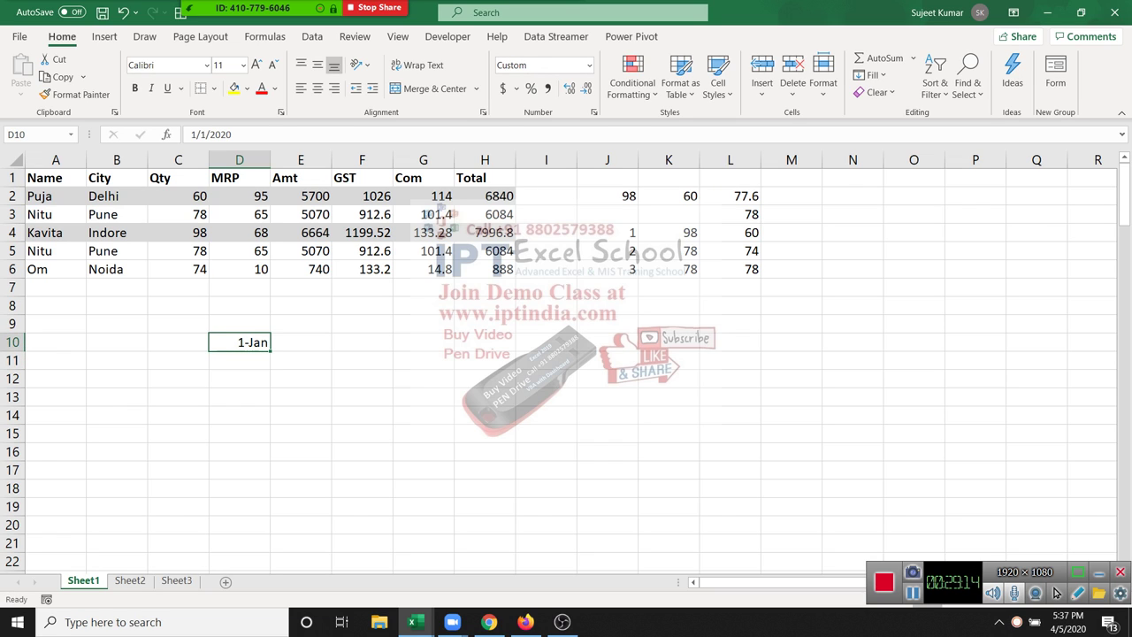
# Try 4/5 in D11, clear it, and confirm D10 stores 1/1/2020.
pyautogui.press('Down')
pyautogui.write('4')
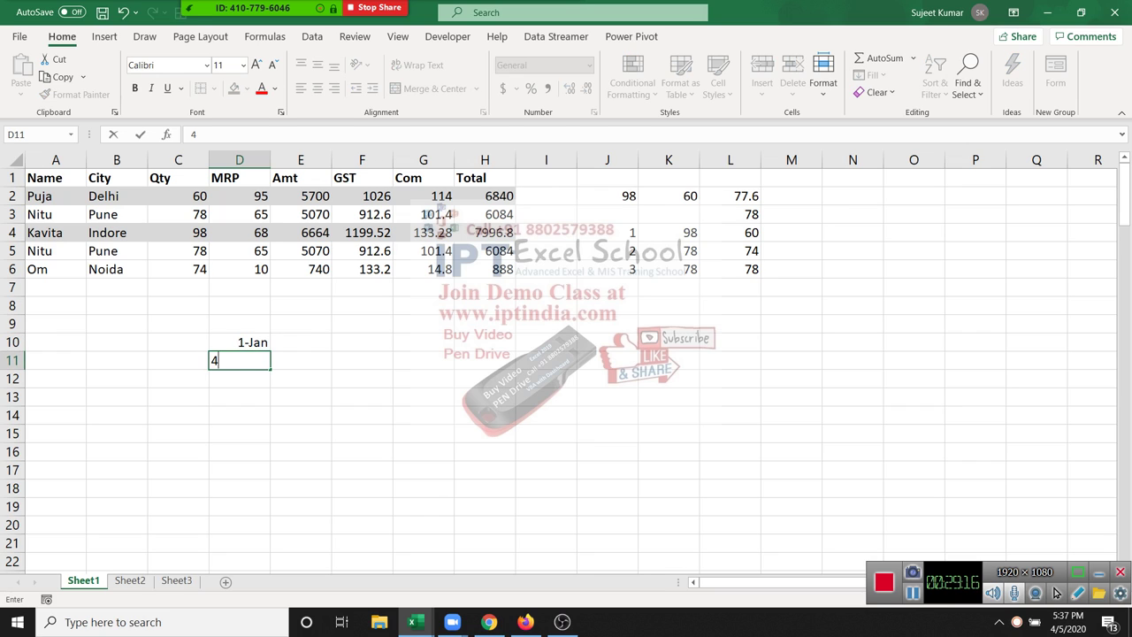
pyautogui.write('/5')
pyautogui.press('Return')
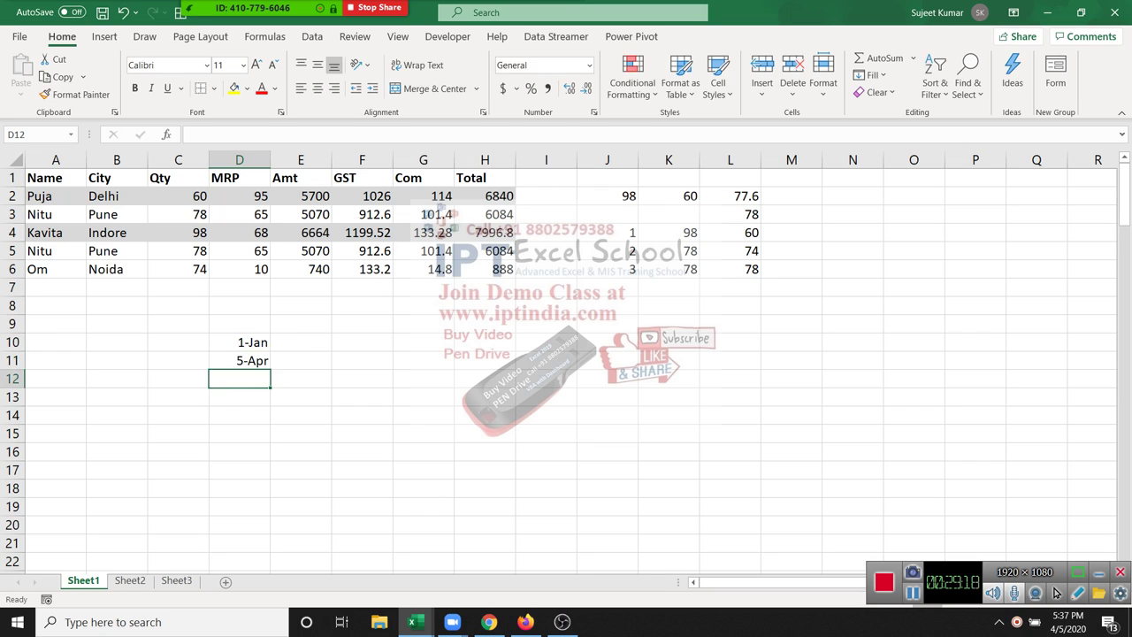
pyautogui.press('Up')
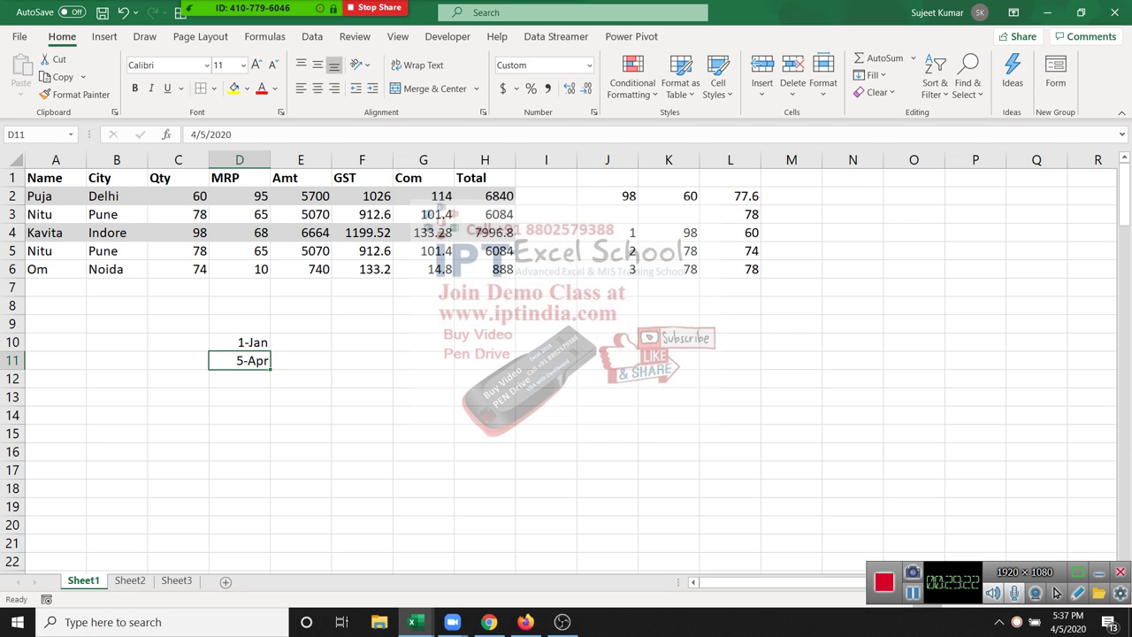
pyautogui.press('Delete')
pyautogui.click(239, 342)
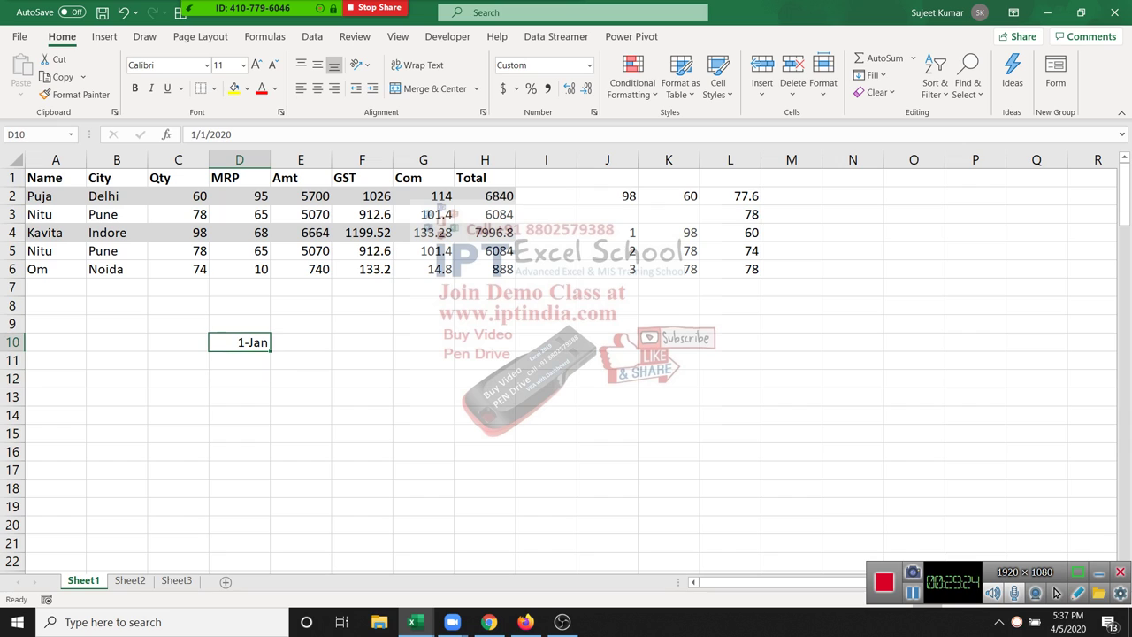
pyautogui.press('F2')
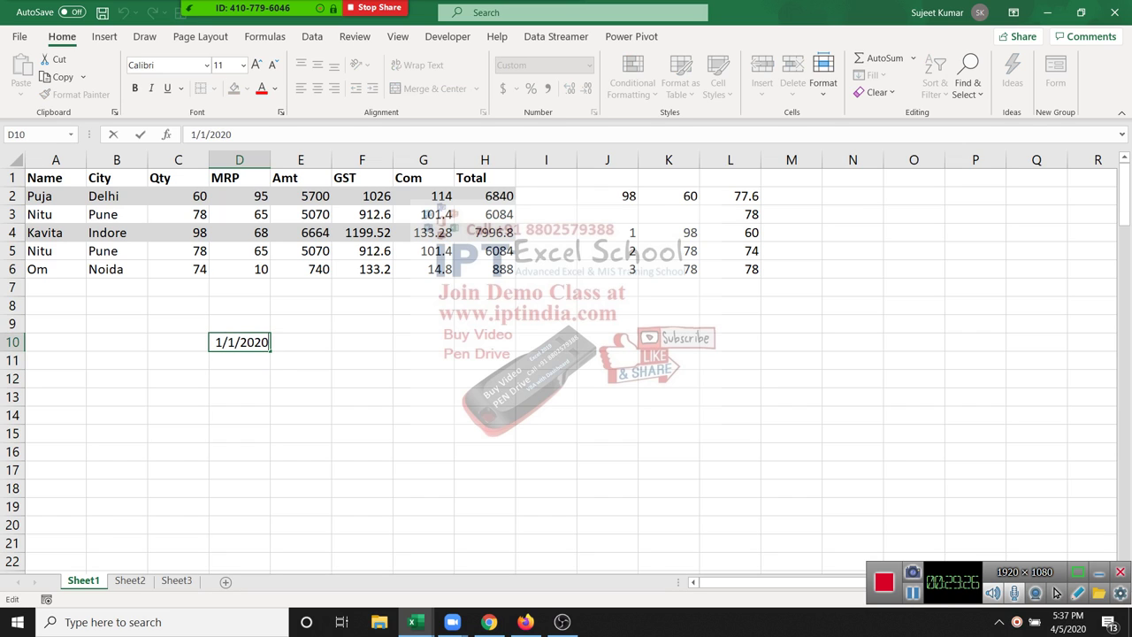
pyautogui.press('Escape')
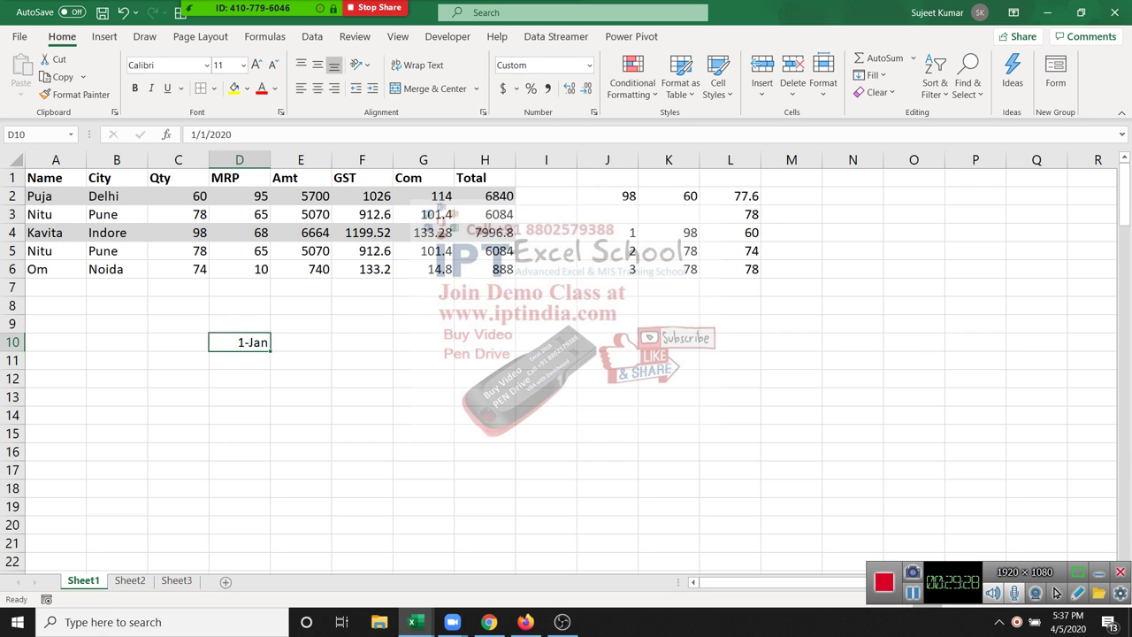
# Insert today's date, 4/5/2020, into E10.
pyautogui.press('Right')
pyautogui.hotkey('ctrl', ';')
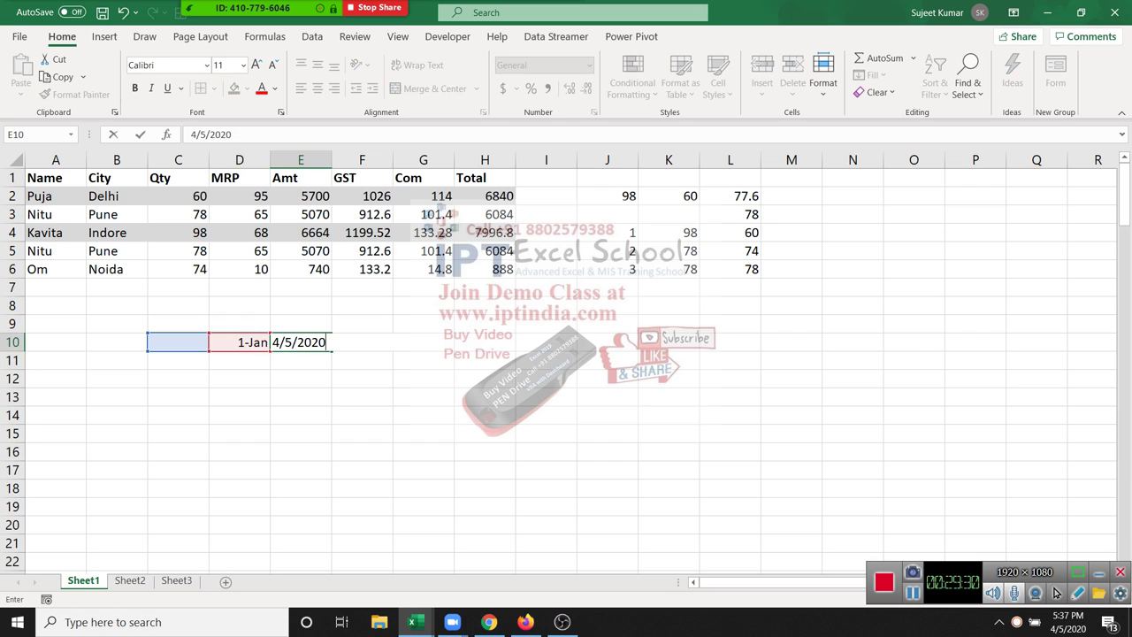
pyautogui.press('Return')
pyautogui.press('Up')
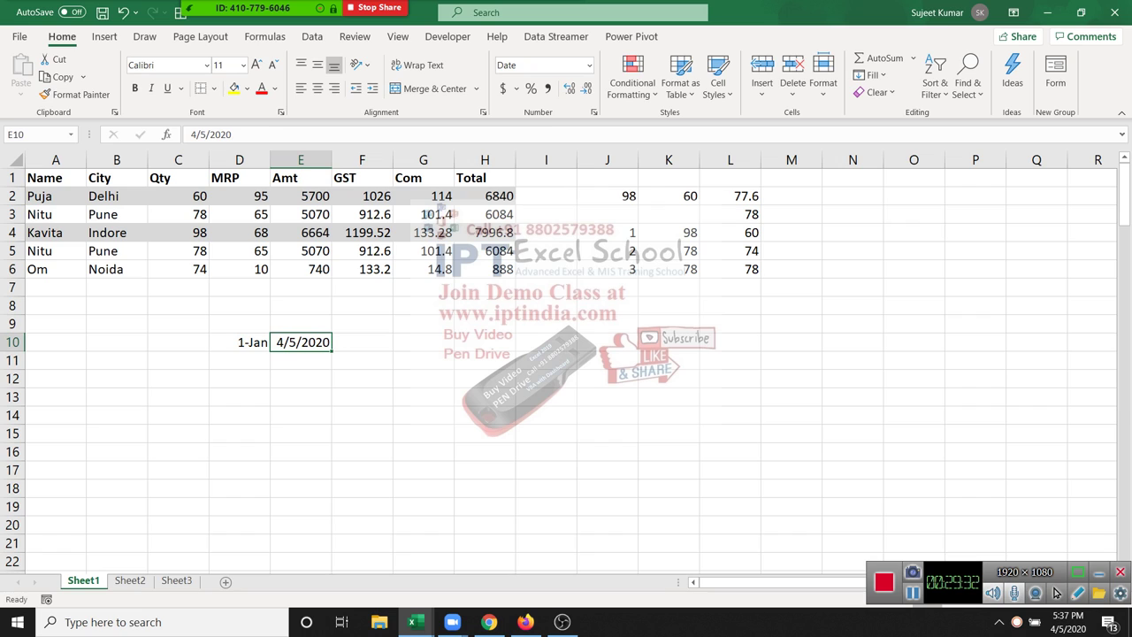
pyautogui.press('Right')
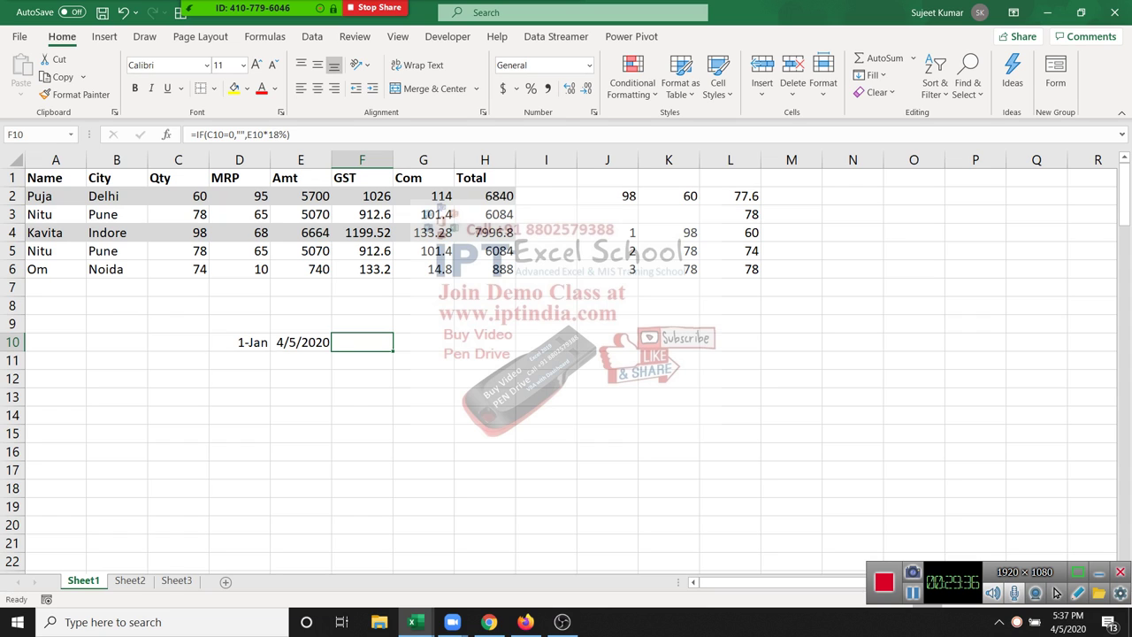
# Enter =E10-D10 in F10, giving 95 days.
pyautogui.write('-')
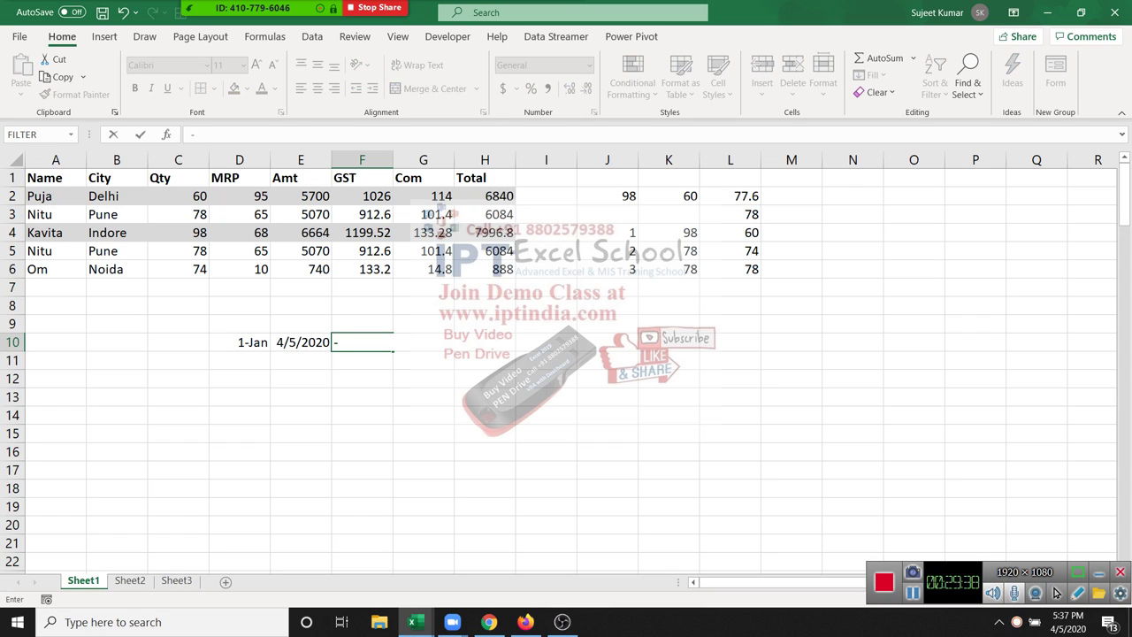
pyautogui.press('BackSpace')
pyautogui.write('=')
pyautogui.press('Left')
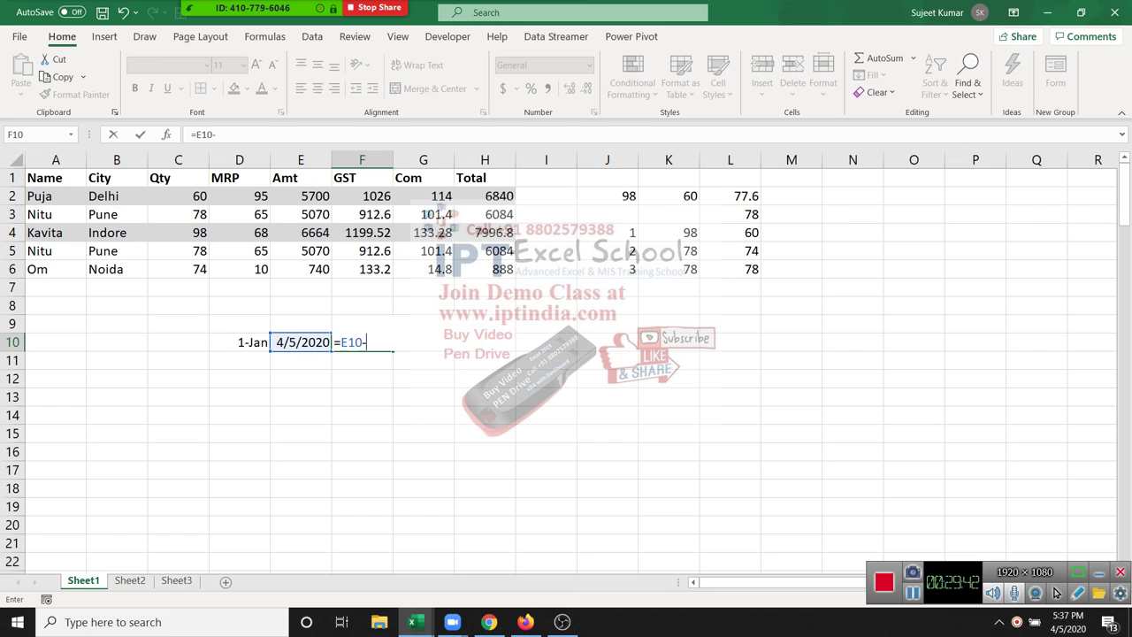
pyautogui.write('-')
pyautogui.press('Left')
pyautogui.press('Left')
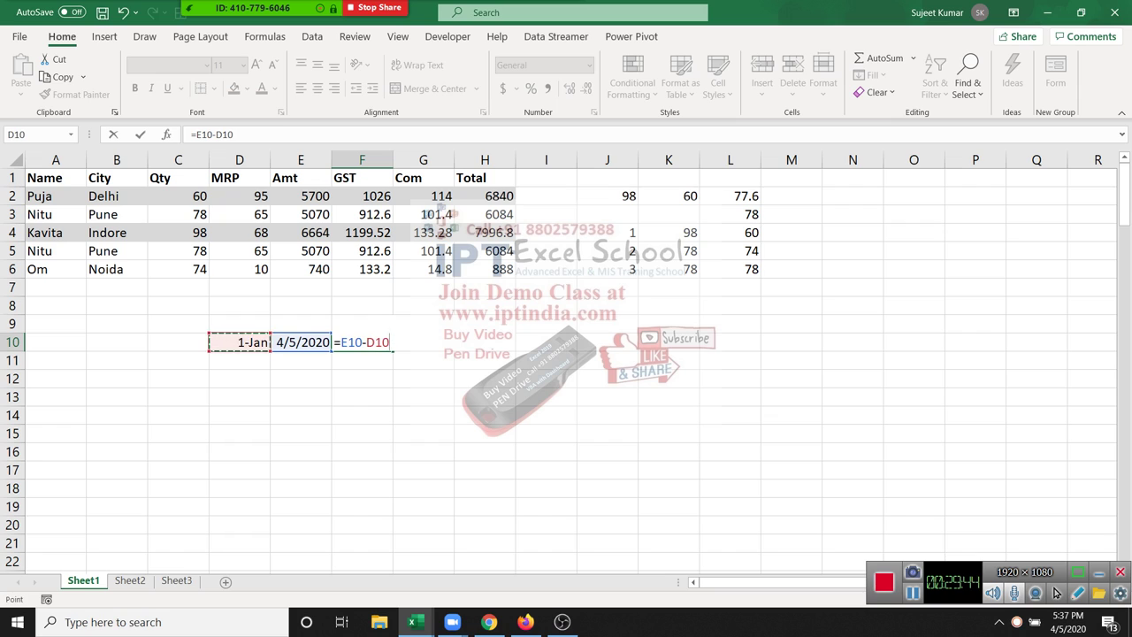
pyautogui.press('Return')
pyautogui.press('Up')
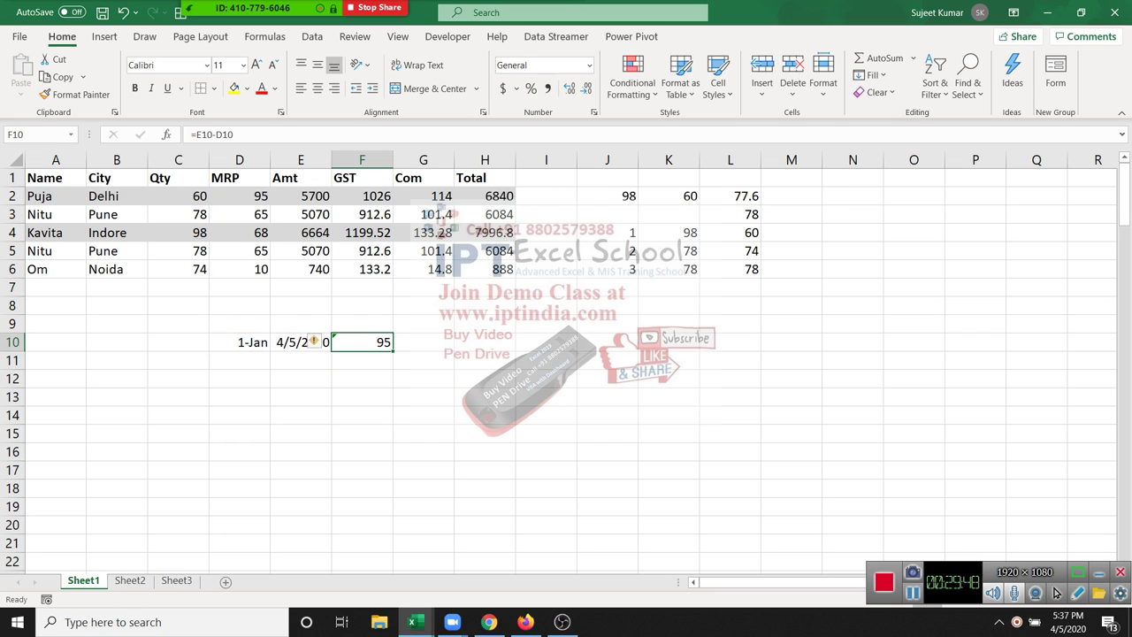
pyautogui.press('Down')
pyautogui.press('Down')
# Enter 10:30 in D12 and 20:00 in E12, then clear both time entries.
pyautogui.press('Left')
pyautogui.press('Left')
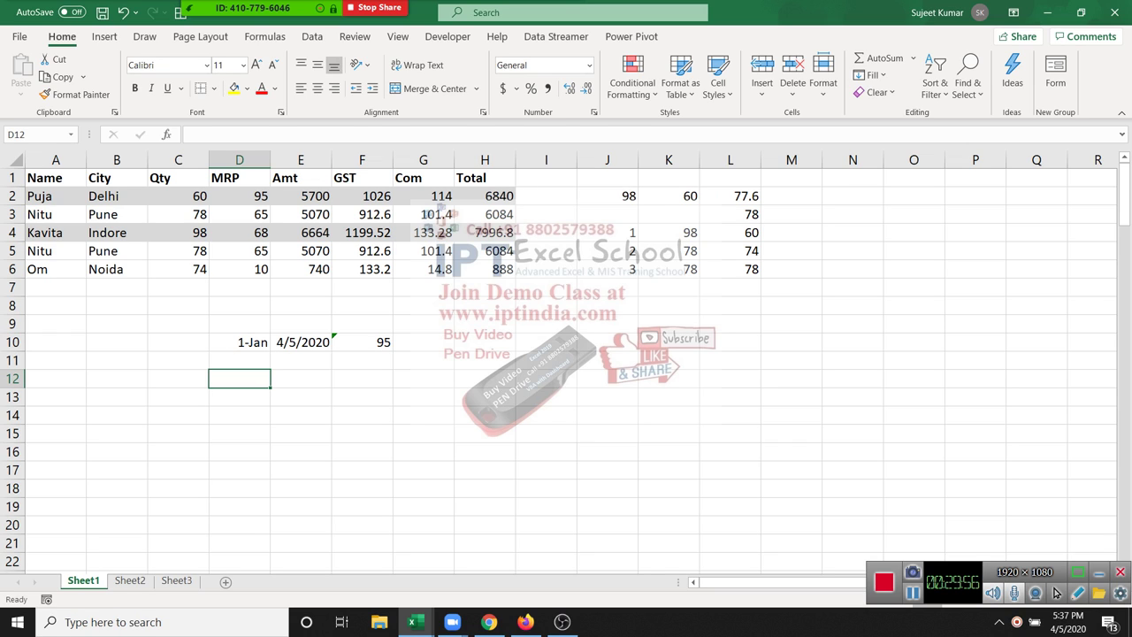
pyautogui.write('10')
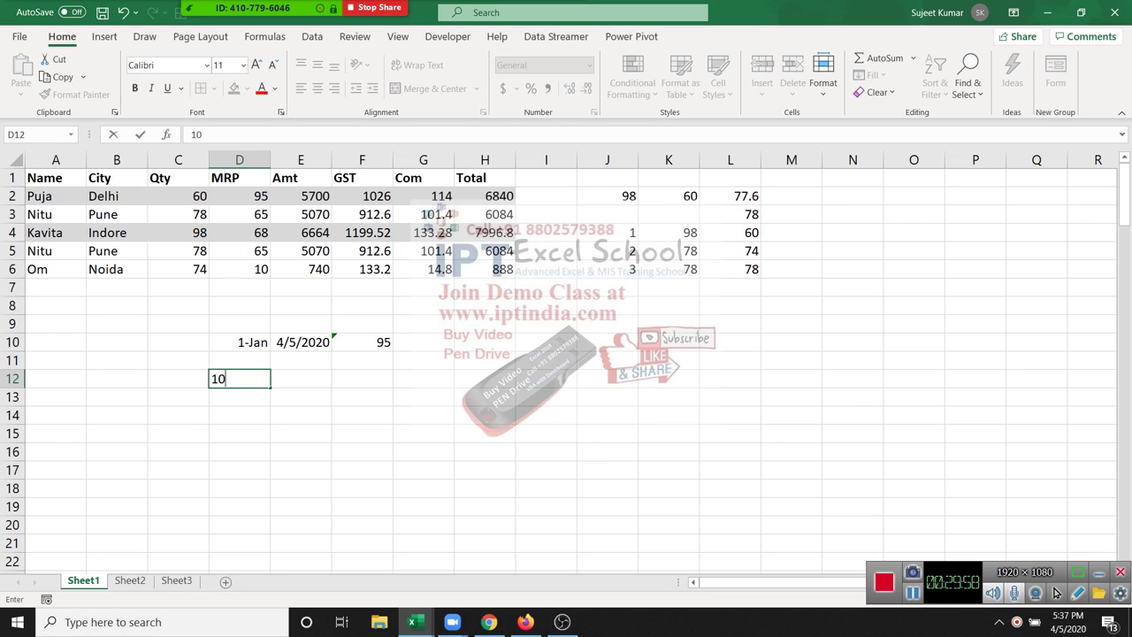
pyautogui.write(':')
pyautogui.write('30')
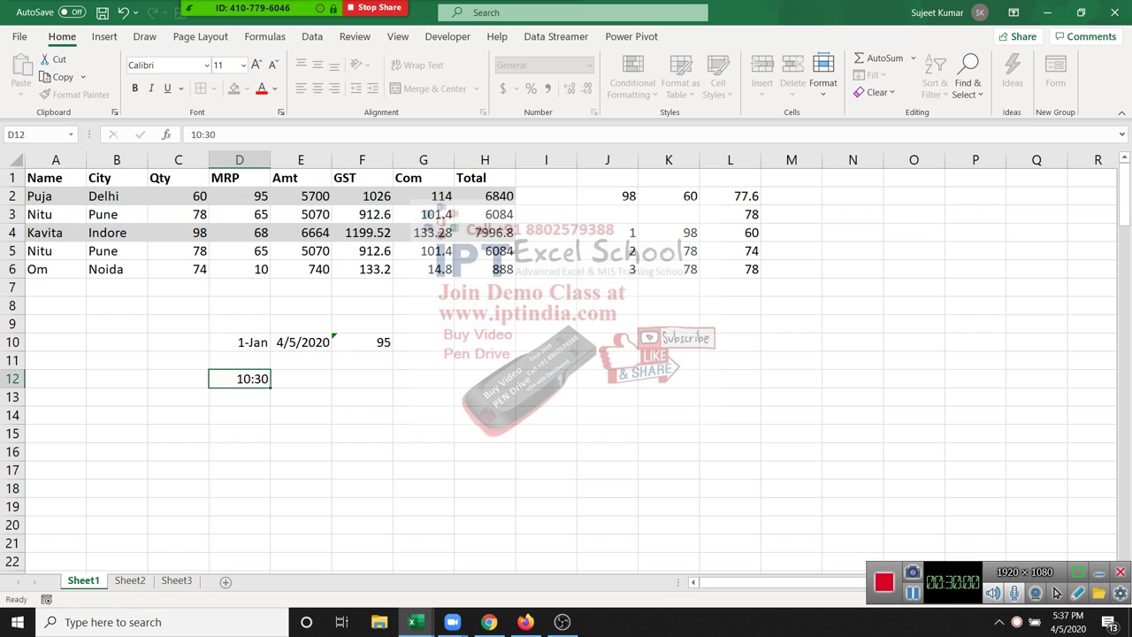
pyautogui.press('Tab')
pyautogui.write('20')
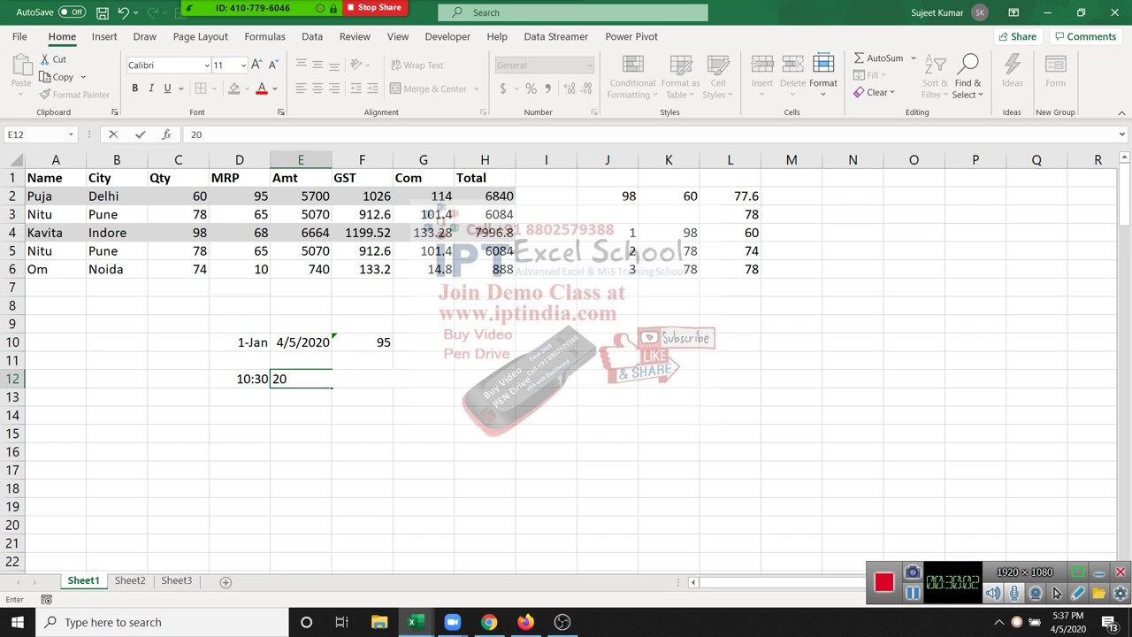
pyautogui.write(':00')
pyautogui.press('Return')
pyautogui.press('Up')
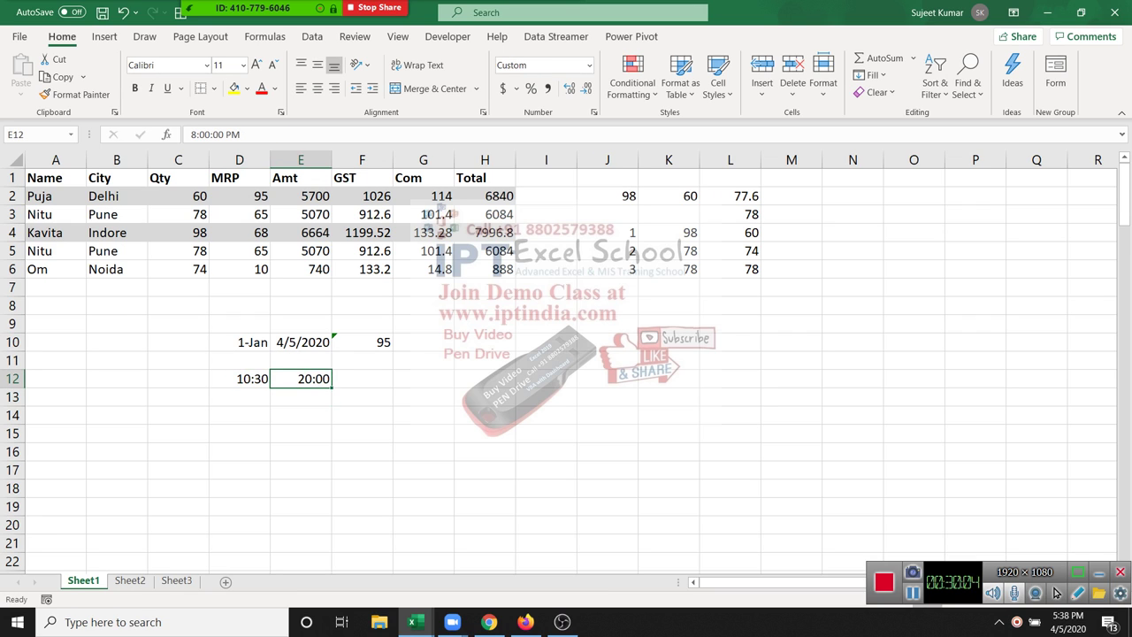
pyautogui.press('Left')
pyautogui.hotkey('shift', 'Right')
pyautogui.press('Delete')
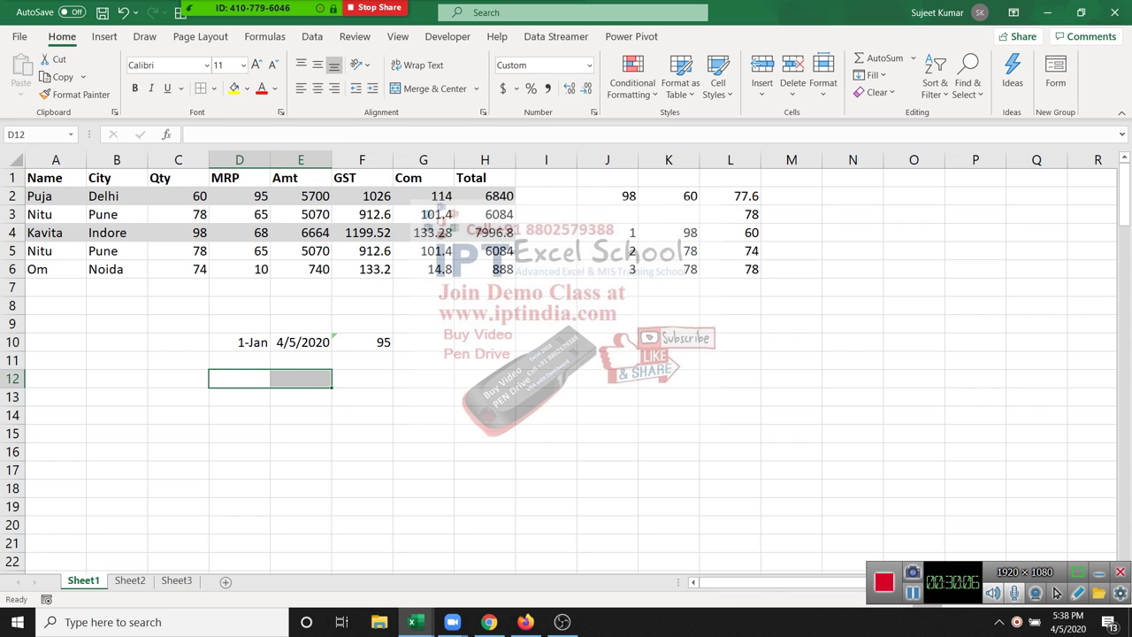
# Re-enter the start time 10:30 in D12 and 8:00 in E12.
pyautogui.press('Left')
pyautogui.press('Right')
pyautogui.write('10')
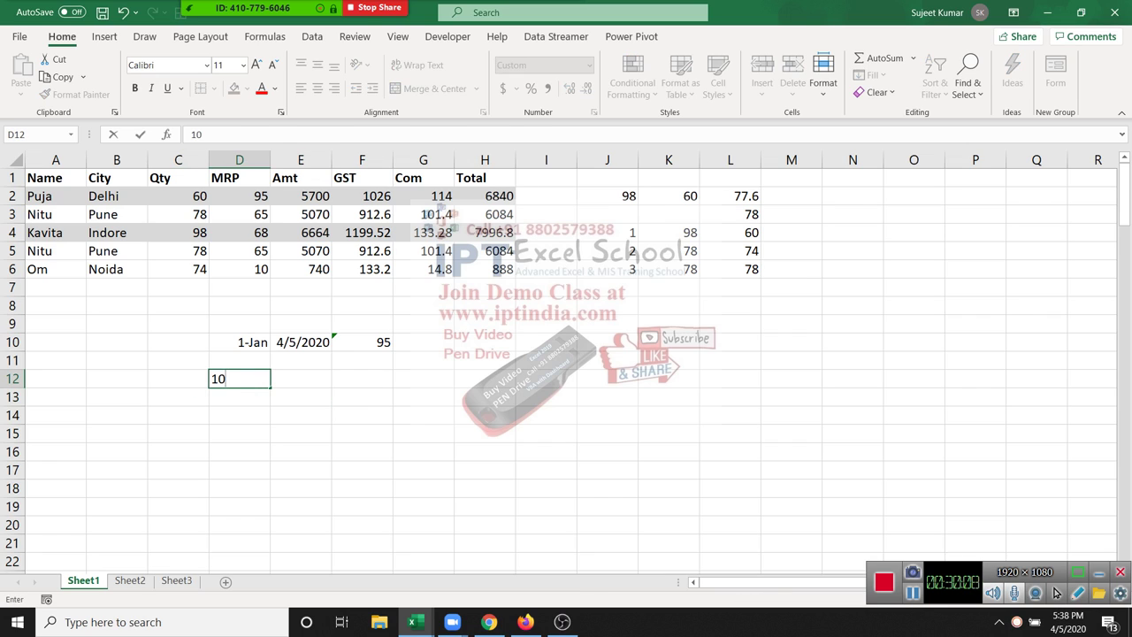
pyautogui.write(':30')
pyautogui.hotkey('ctrl', 'Return')
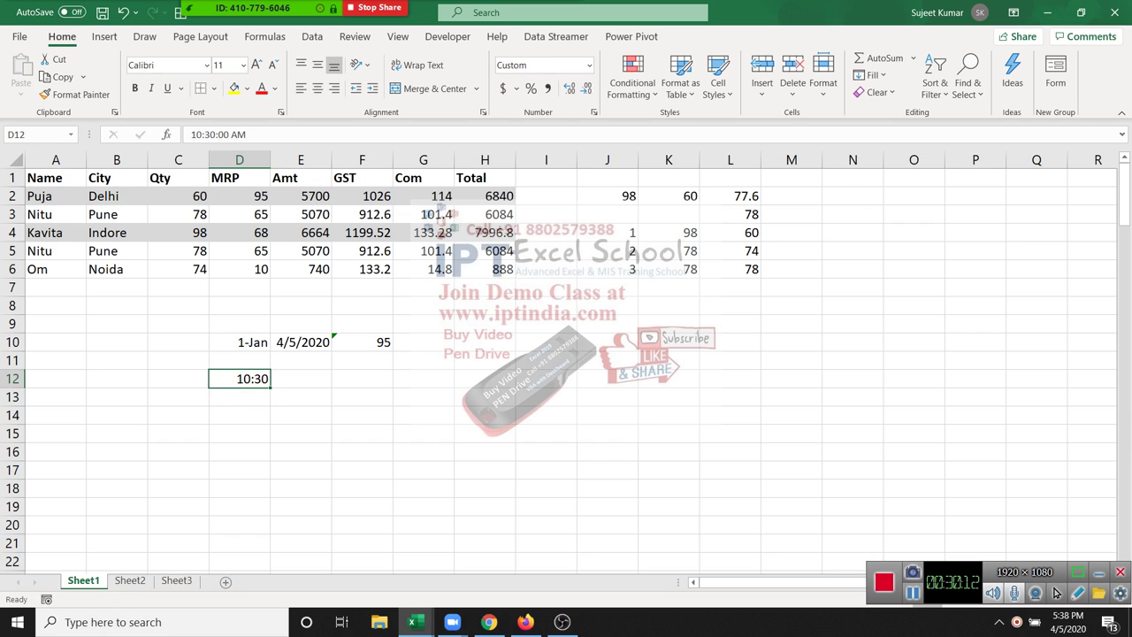
pyautogui.press('Right')
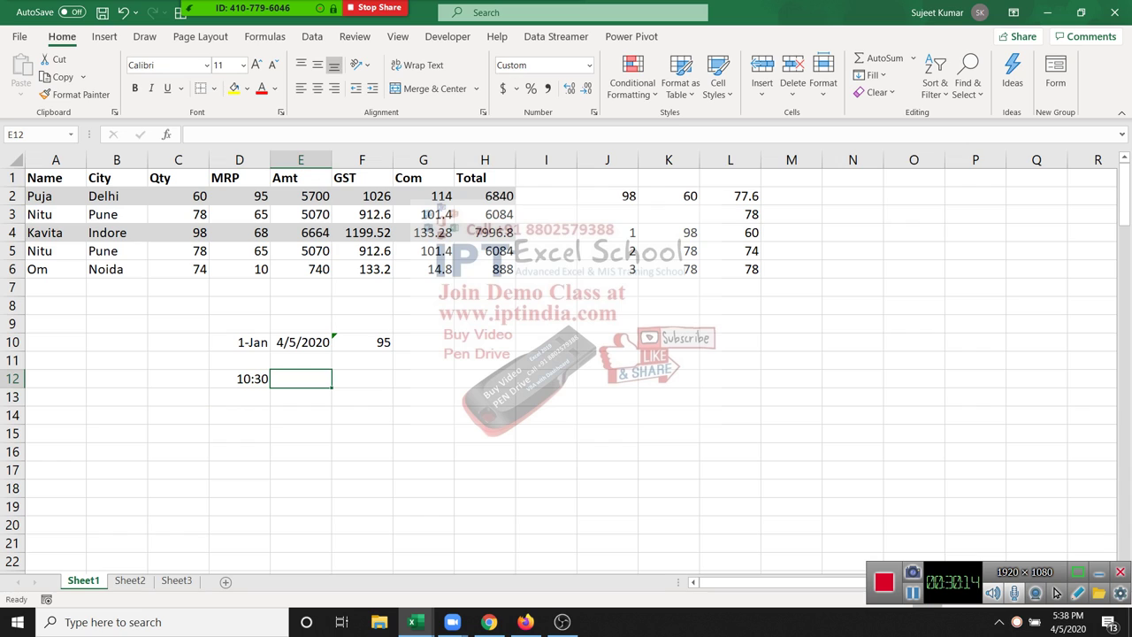
pyautogui.write('8:00')
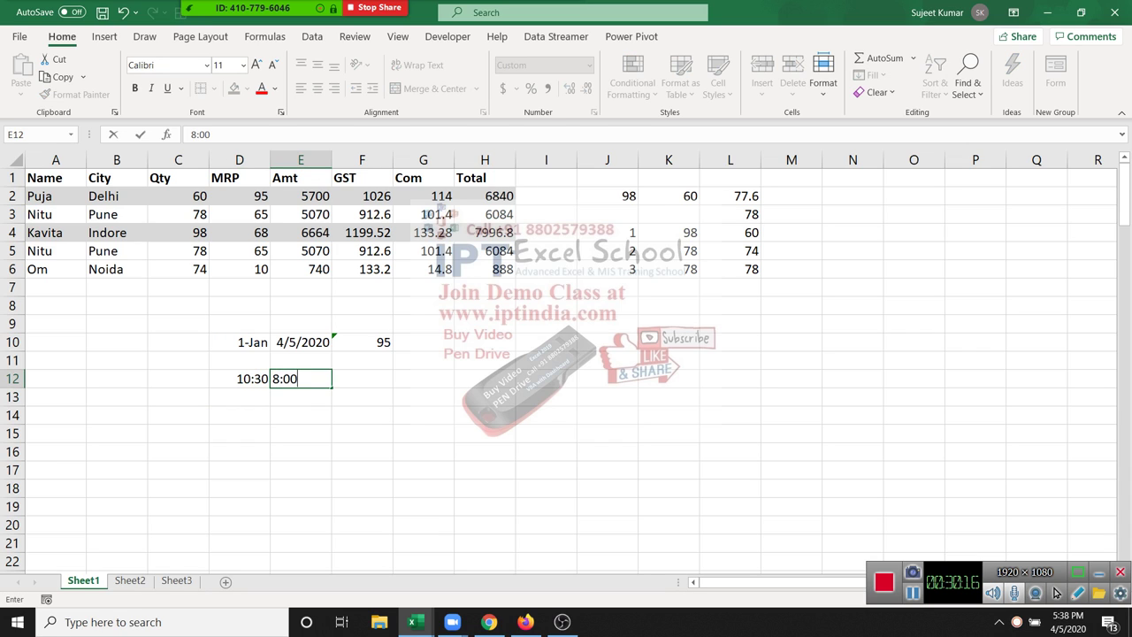
pyautogui.hotkey('ctrl', 'Return')
# Correct E12's end time to 8:00 PM by entering it as 20:00.
pyautogui.press('F2')
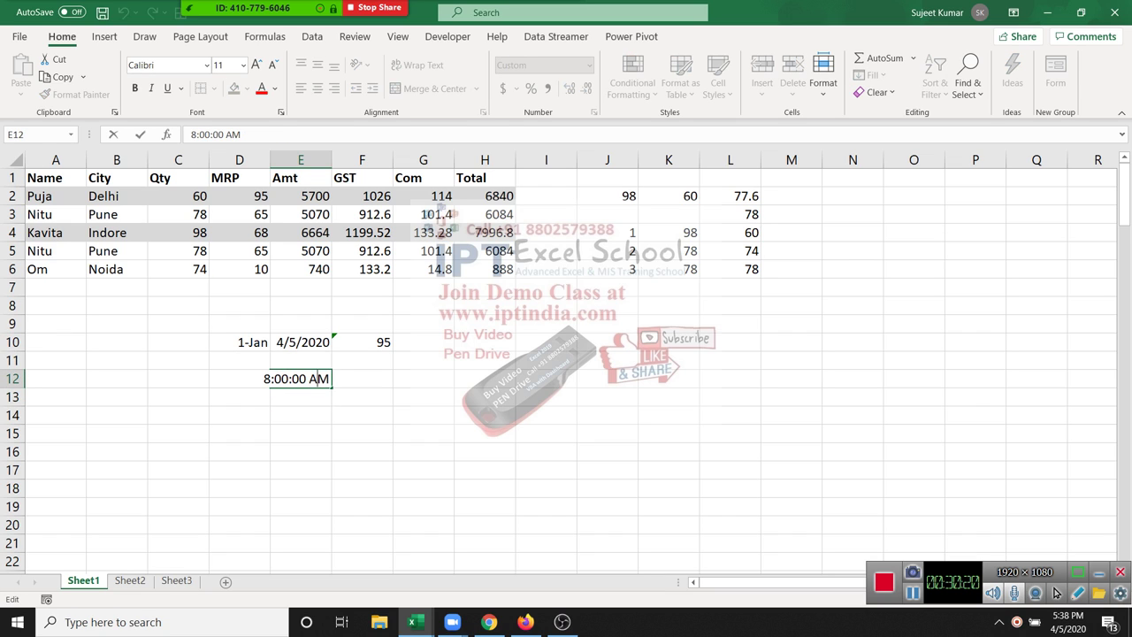
pyautogui.press('Left')
pyautogui.press('Left')
pyautogui.press('Delete')
pyautogui.write('p')
pyautogui.press('Return')
pyautogui.press('Up')
pyautogui.write('2')
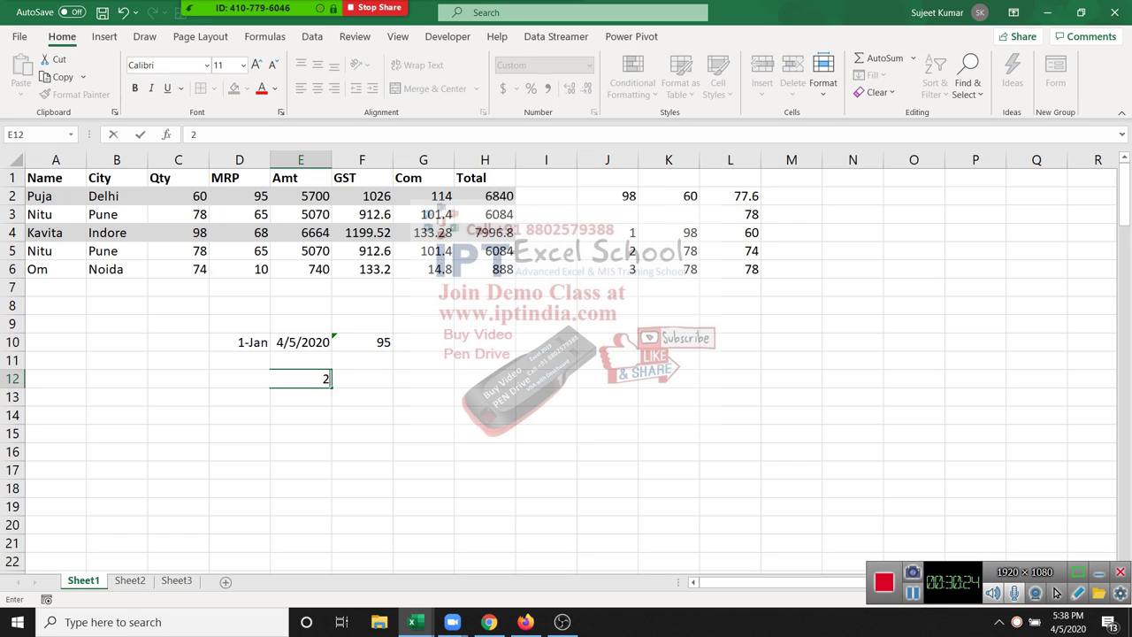
pyautogui.write('0:')
pyautogui.write('00')
pyautogui.press('Return')
pyautogui.press('Up')
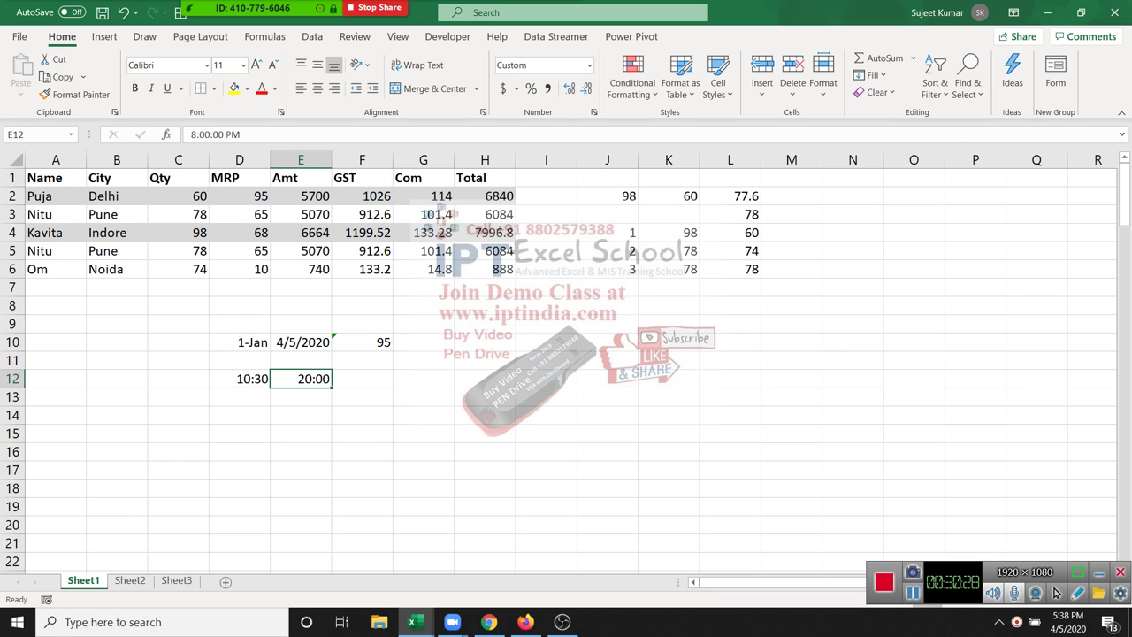
# Enter =E12-D12 in F12 to show the 9:30 elapsed time.
pyautogui.press('Right')
pyautogui.write('=')
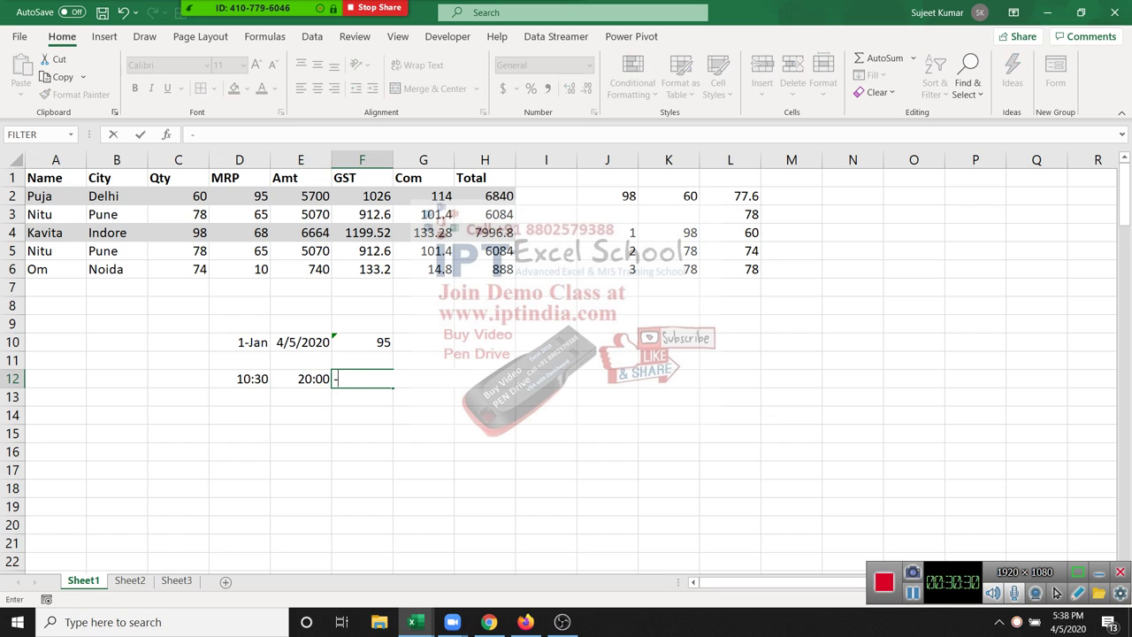
pyautogui.press('Left')
pyautogui.press('Escape')
pyautogui.write('=')
pyautogui.press('Left')
pyautogui.write('-')
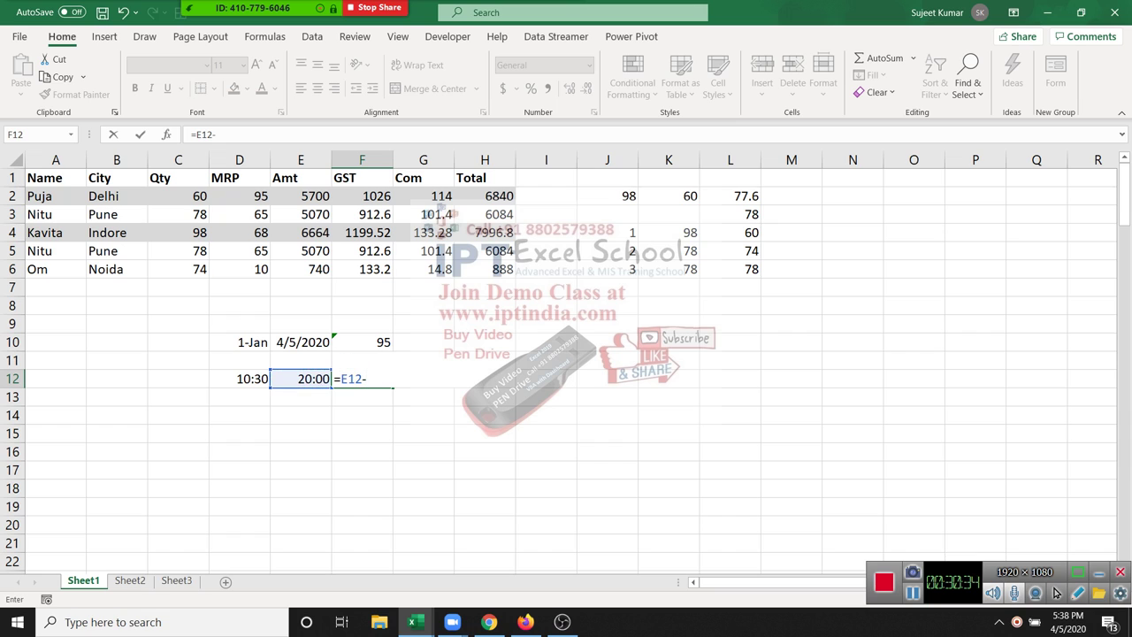
pyautogui.press('Left')
pyautogui.press('Left')
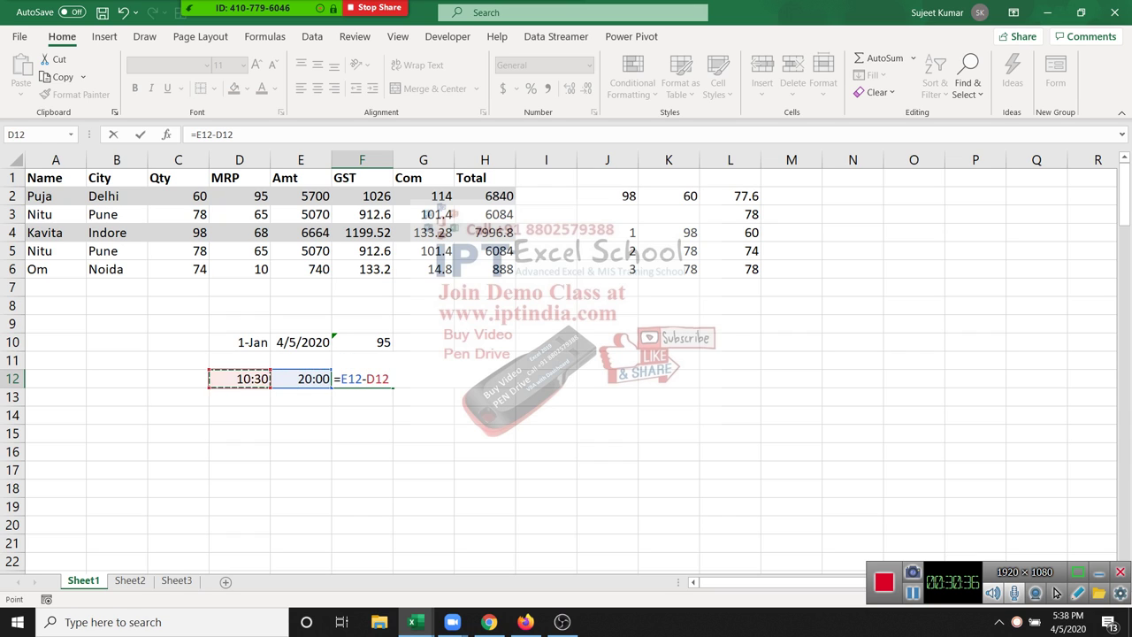
pyautogui.press('Left')
pyautogui.press('Right')
pyautogui.hotkey('ctrl', 'Return')
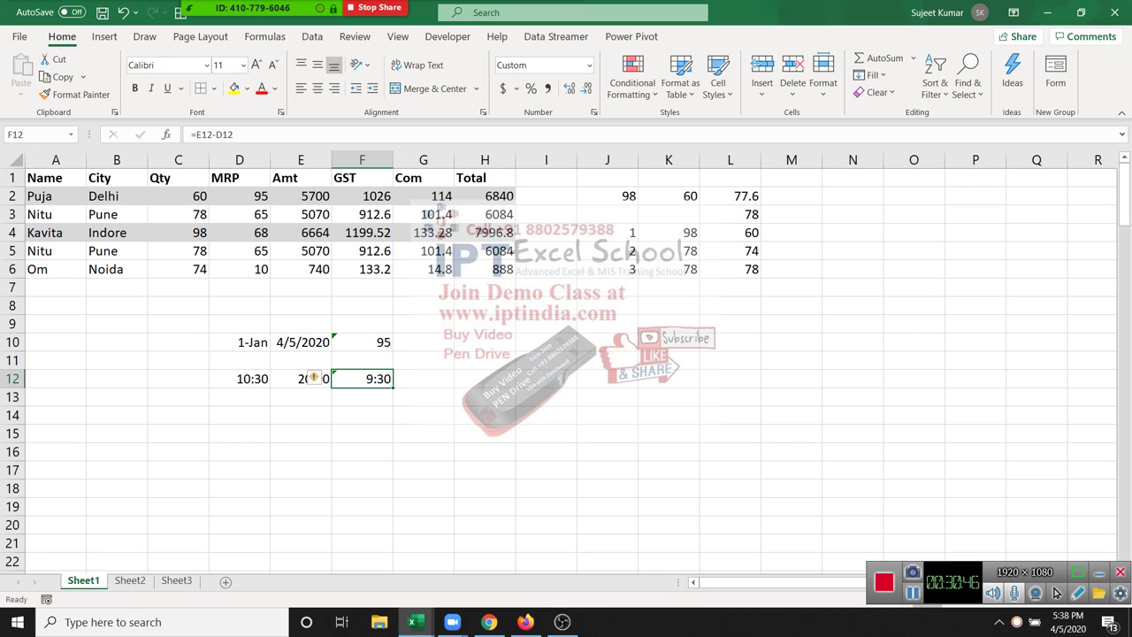
pyautogui.press('Down')
pyautogui.press('Down')
pyautogui.press('Left')
pyautogui.press('Left')
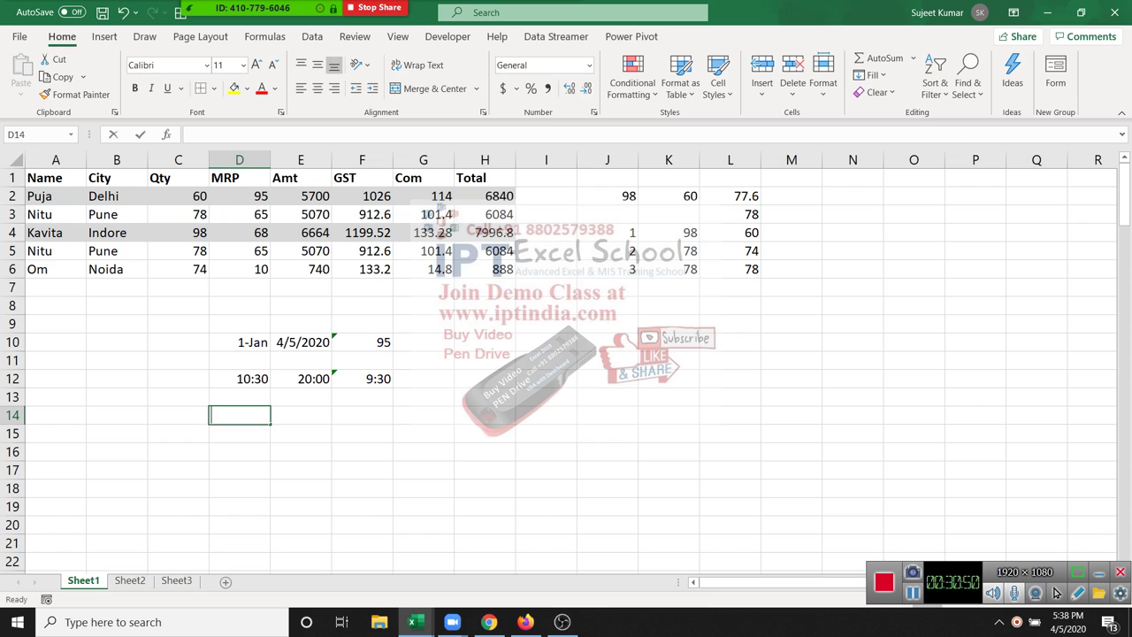
# Enter today's date with 14:00 in D14 and 4/6 9:00 in E14.
pyautogui.hotkey('ctrl', ';')
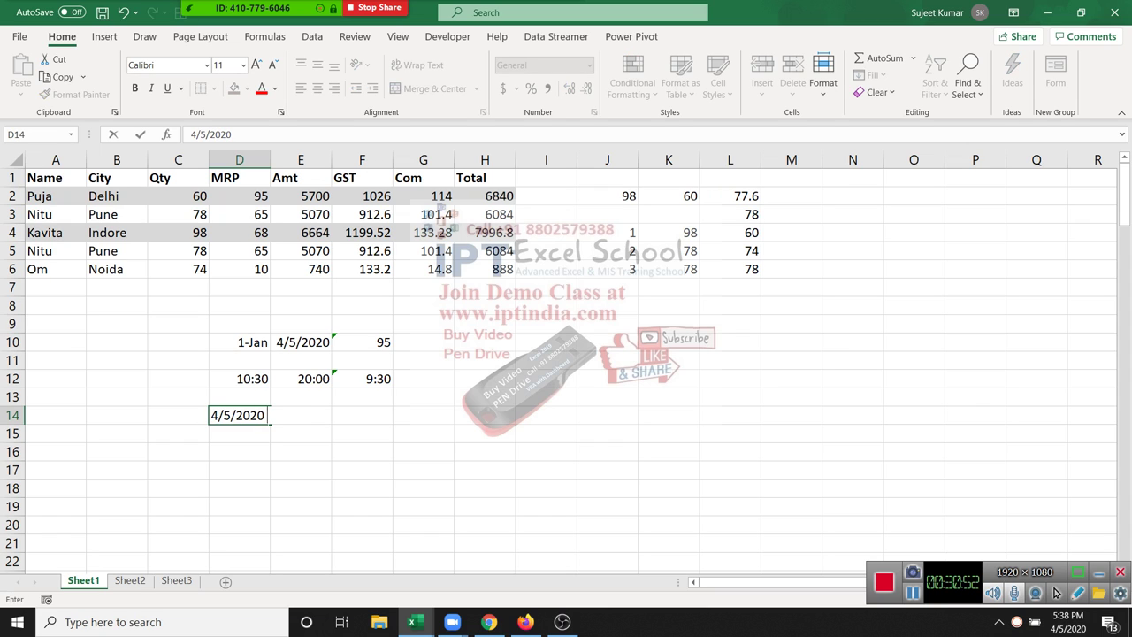
pyautogui.write('14')
pyautogui.write(':00')
pyautogui.press('Tab')
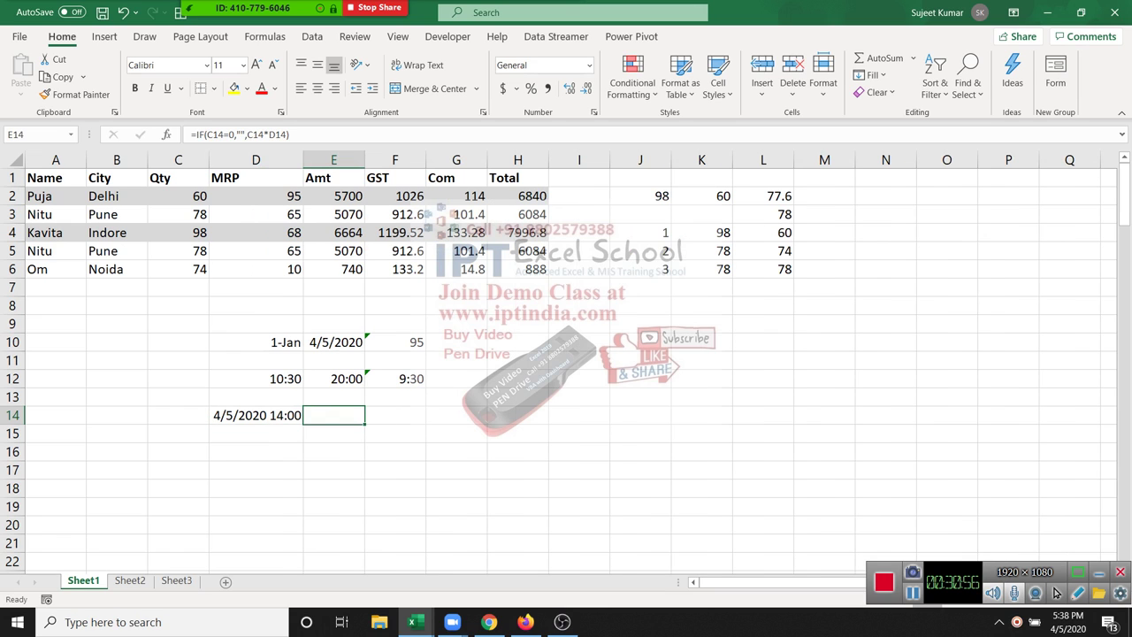
pyautogui.write('4/')
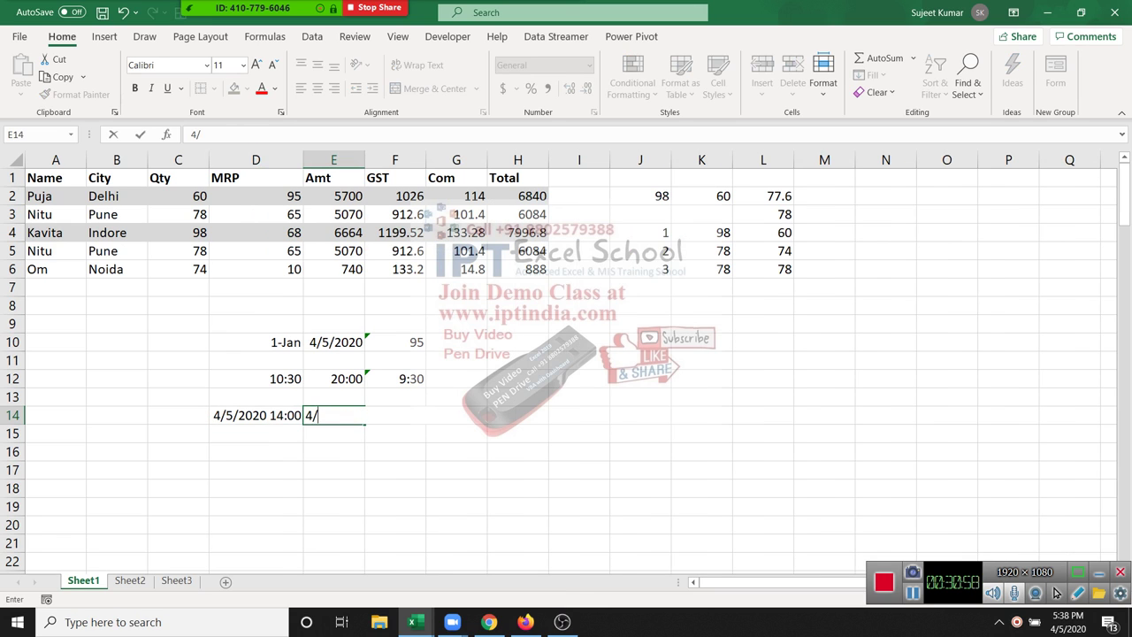
pyautogui.write('6')
pyautogui.write(' 9')
pyautogui.write(':00')
pyautogui.press('Return')
pyautogui.press('Up')
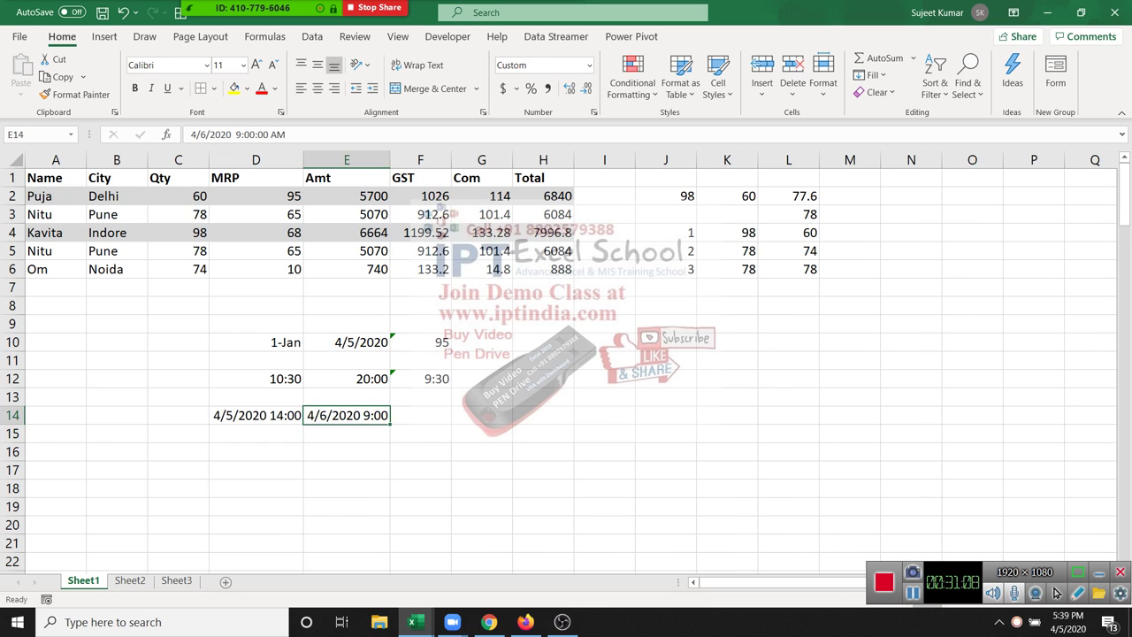
pyautogui.press('Left')
pyautogui.click(347, 414)
# Enter =E14-D14 in F14, giving 0.791667.
pyautogui.press('Right')
pyautogui.write('=')
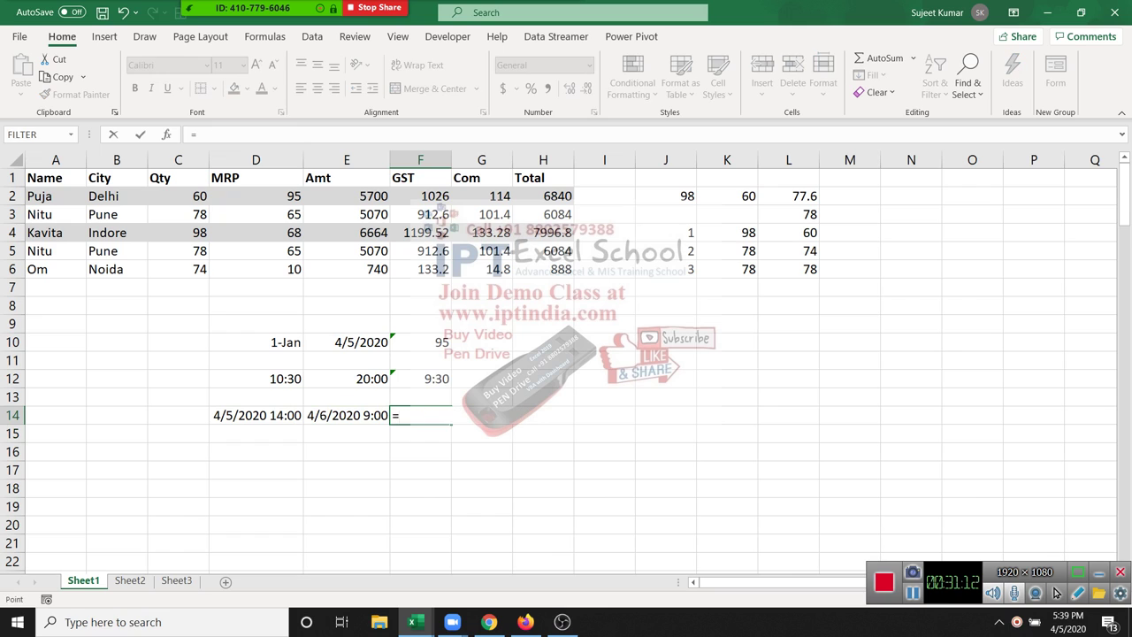
pyautogui.press('Left')
pyautogui.write('-')
pyautogui.press('Left')
pyautogui.press('Left')
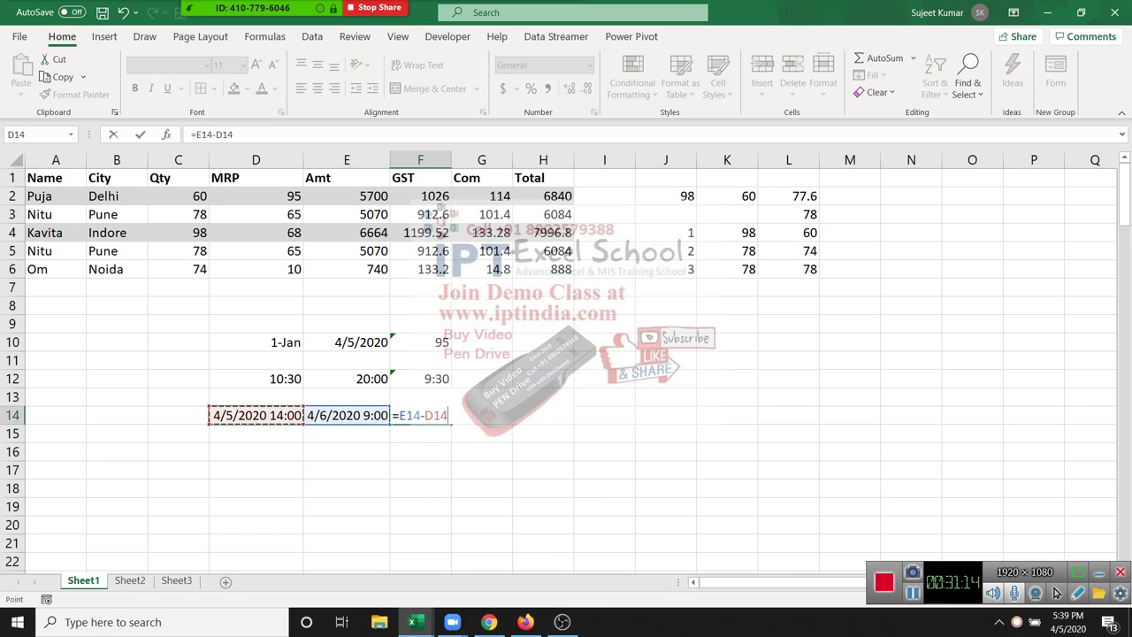
pyautogui.press('Return')
pyautogui.press('Up')
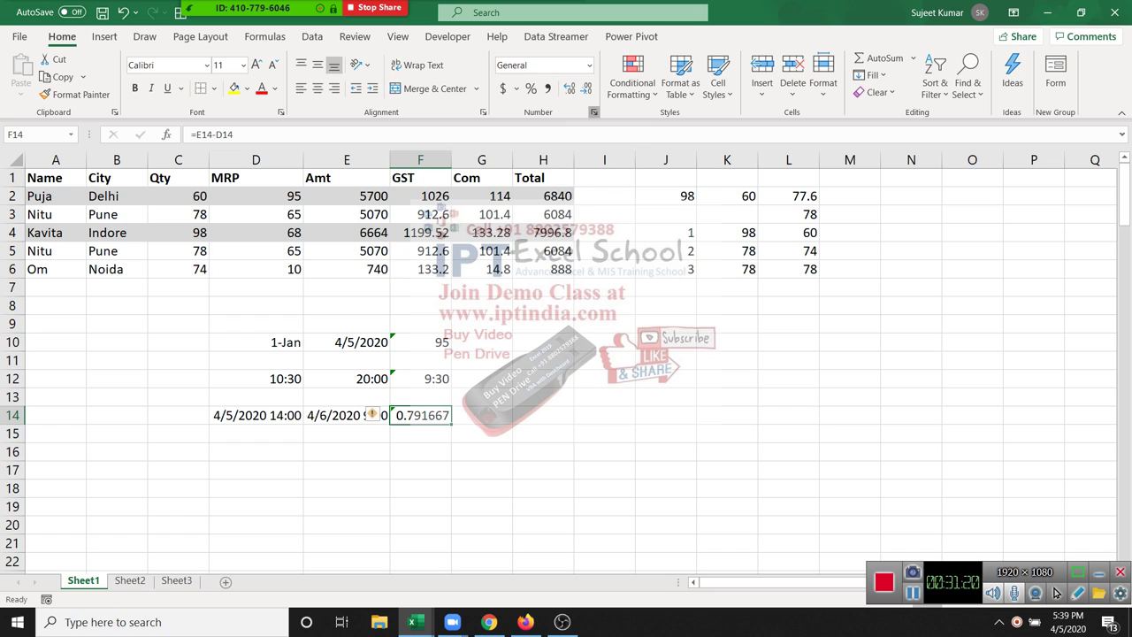
# Apply the 37:30:55 elapsed-hours Time format to F14 so it reads 19:00:00.
pyautogui.hotkey('ctrl', '1')
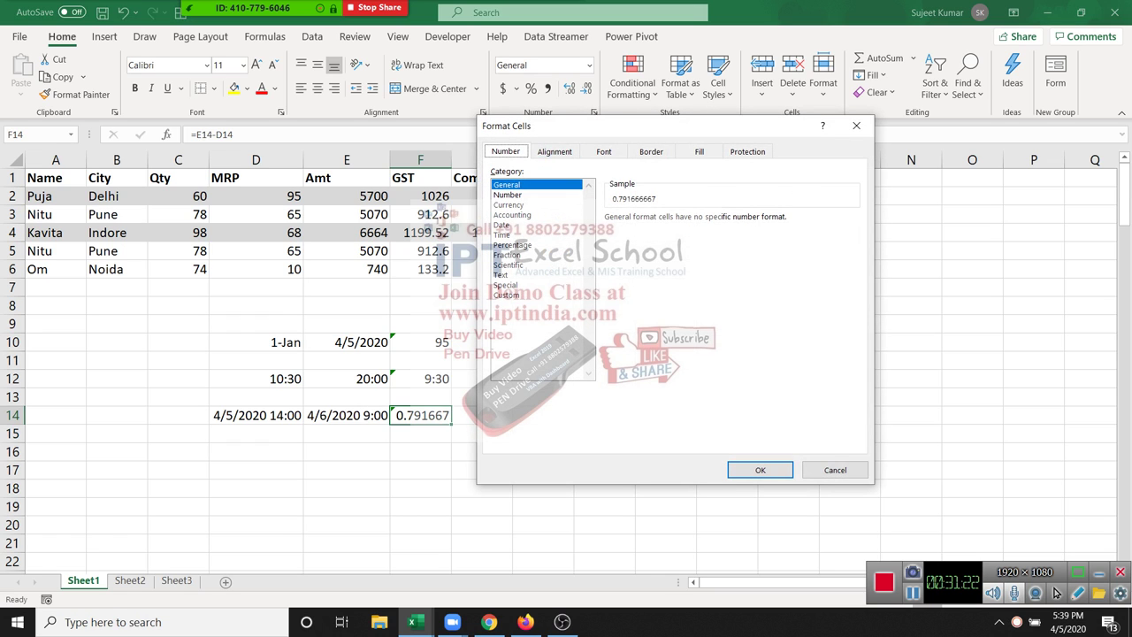
pyautogui.press('t')
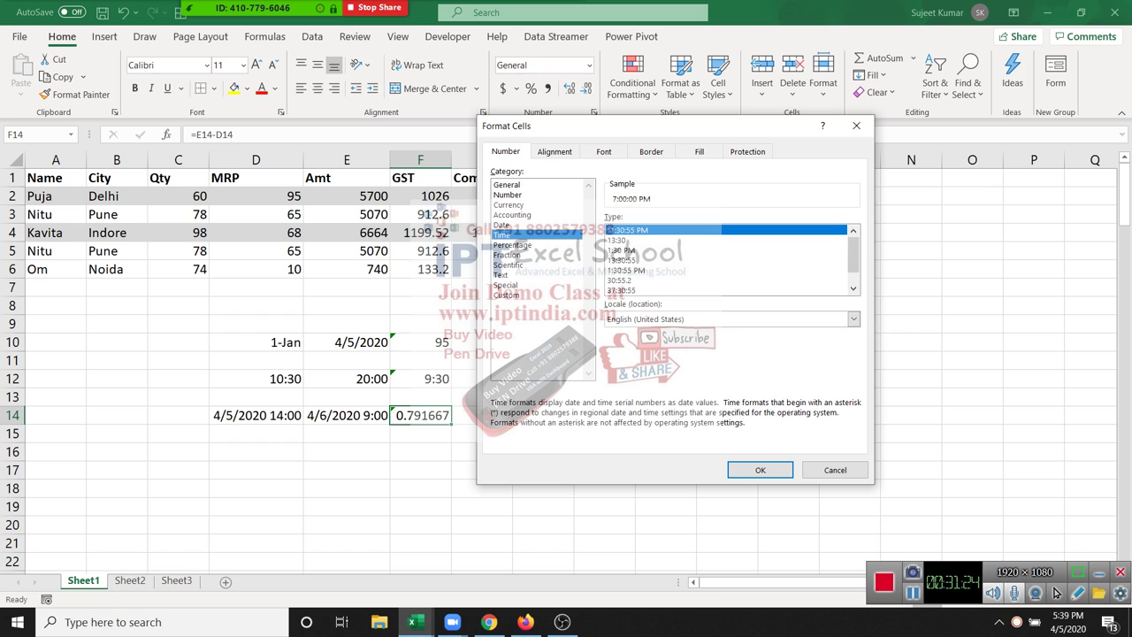
pyautogui.press('pagedown')
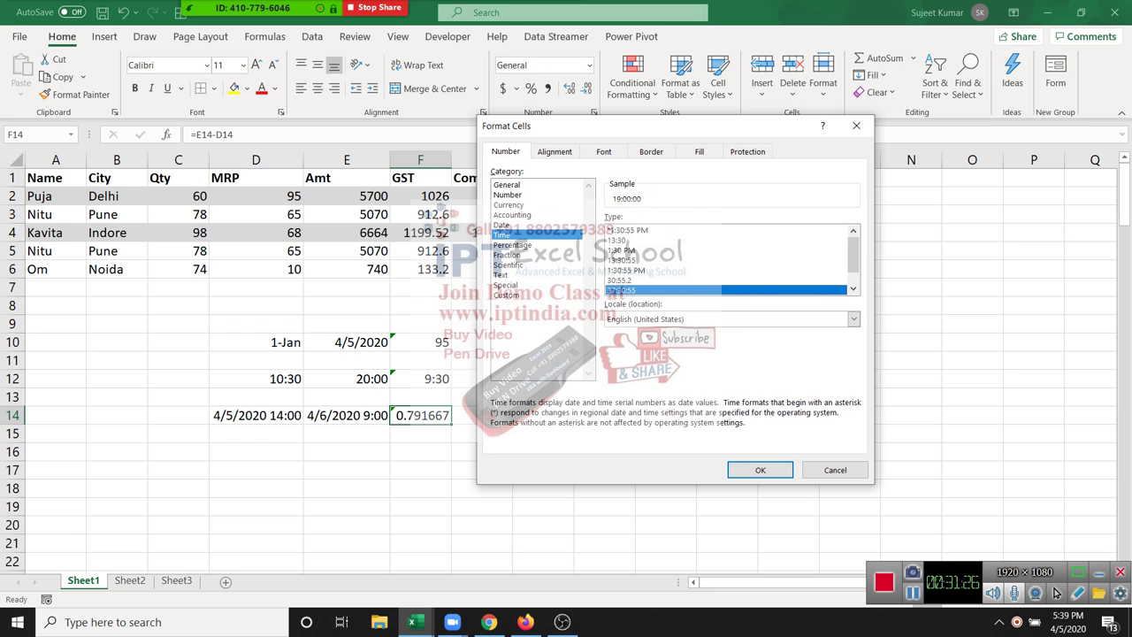
pyautogui.press('Return')
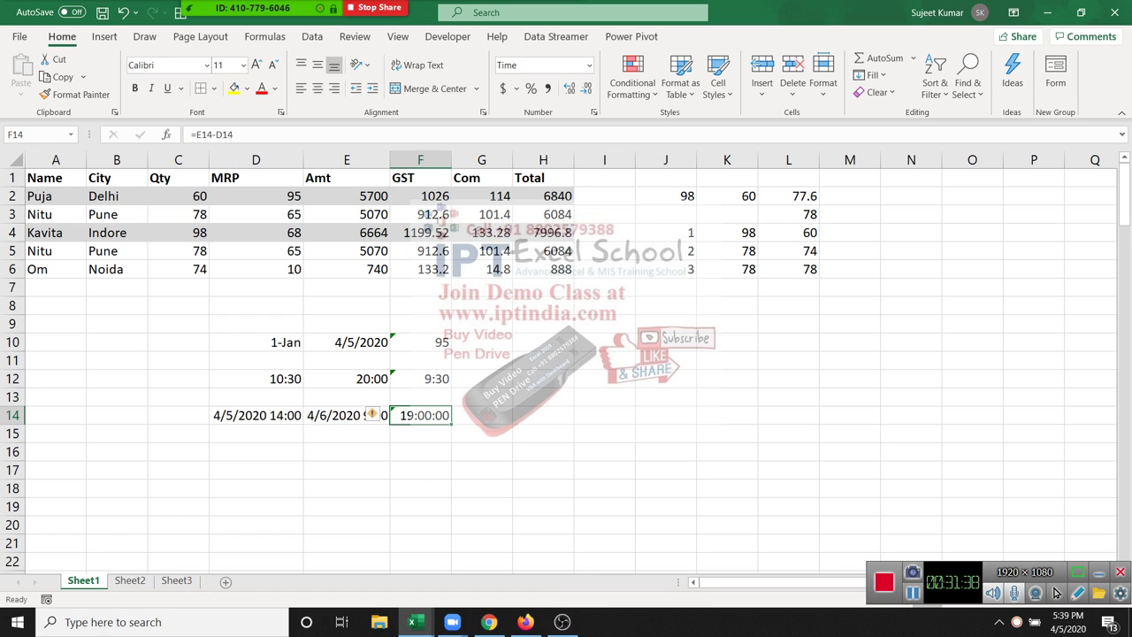
# Preview the 12-hour AM/PM and elapsed-hours time formats, then dismiss Format Cells unchanged.
pyautogui.click(594, 112)
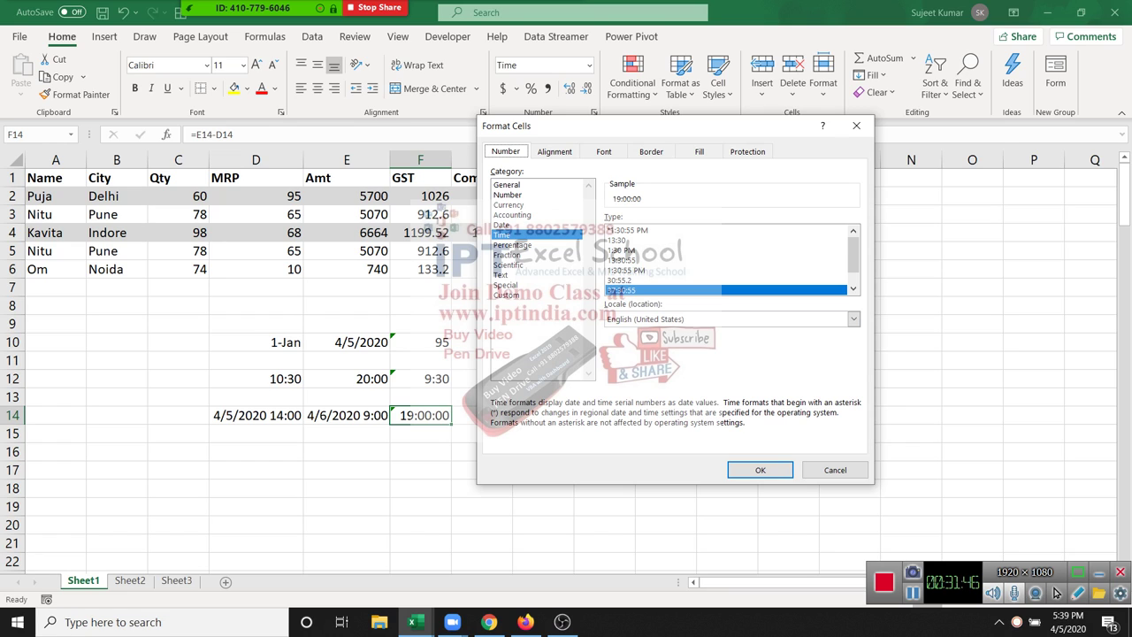
pyautogui.click(637, 251)
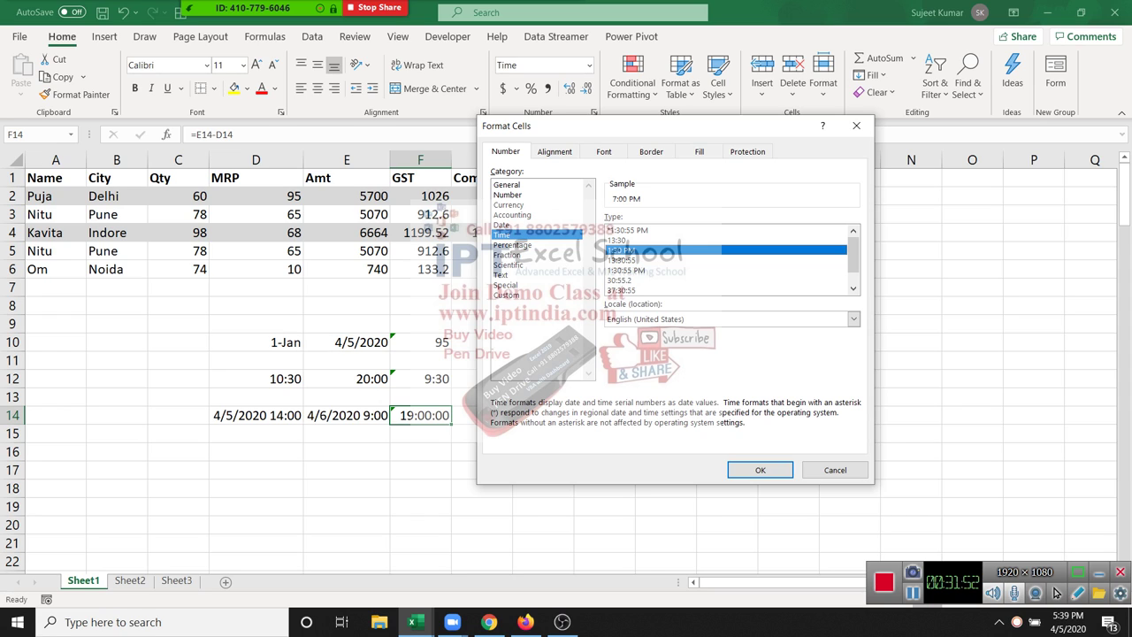
pyautogui.click(637, 291)
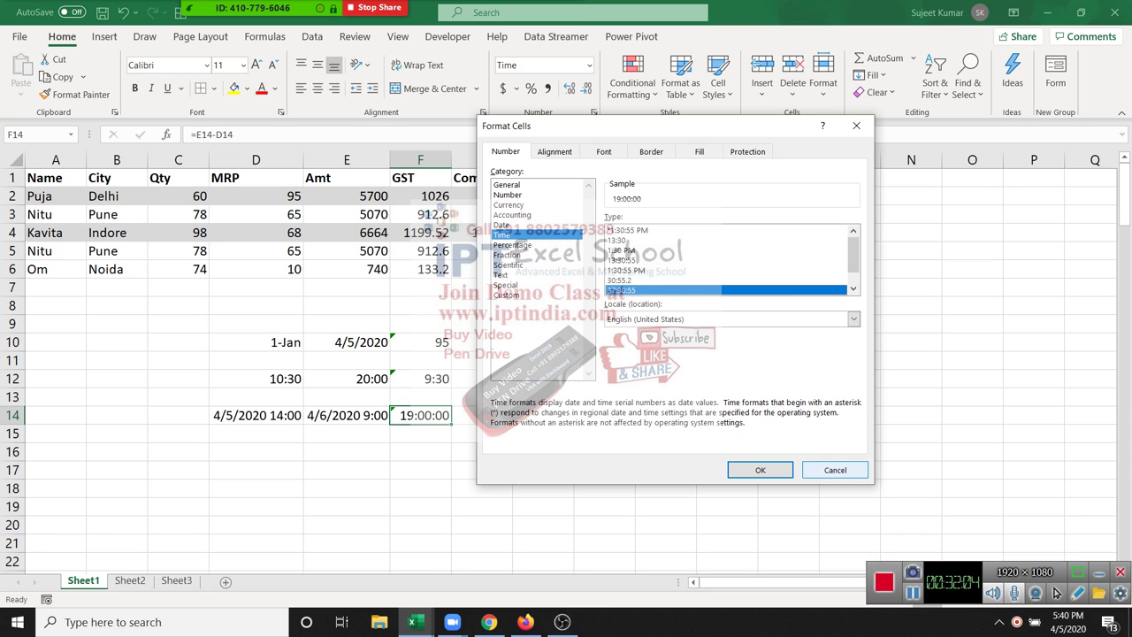
pyautogui.press('Tab')
pyautogui.press('Escape')
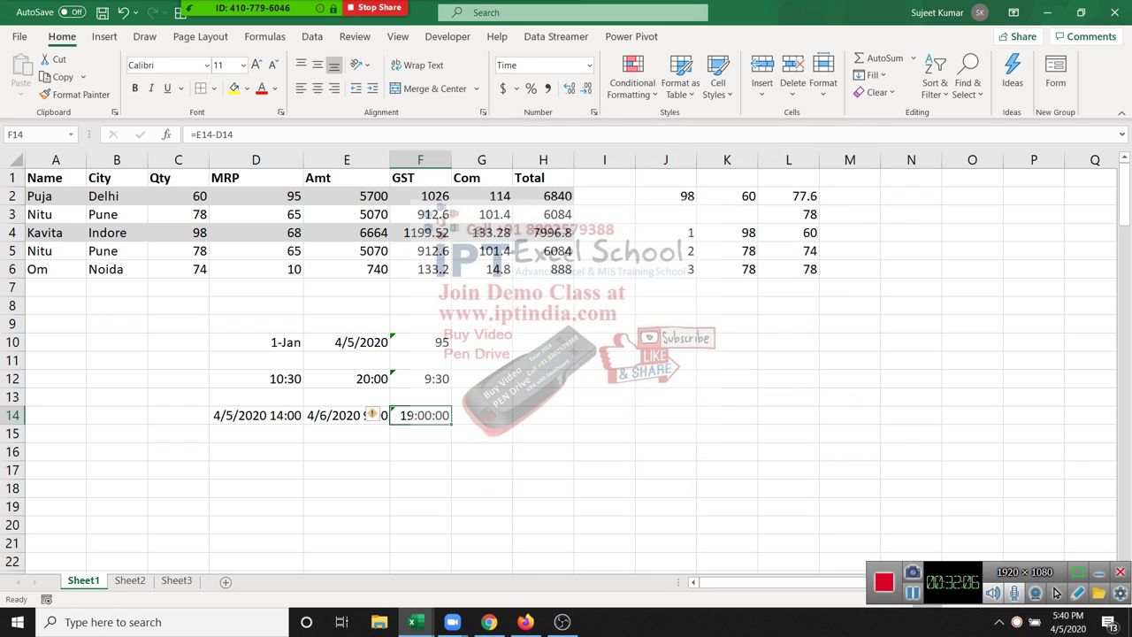
# Inspect the F14 time difference and the start and end dates in D10:E14.
pyautogui.click(666, 470)
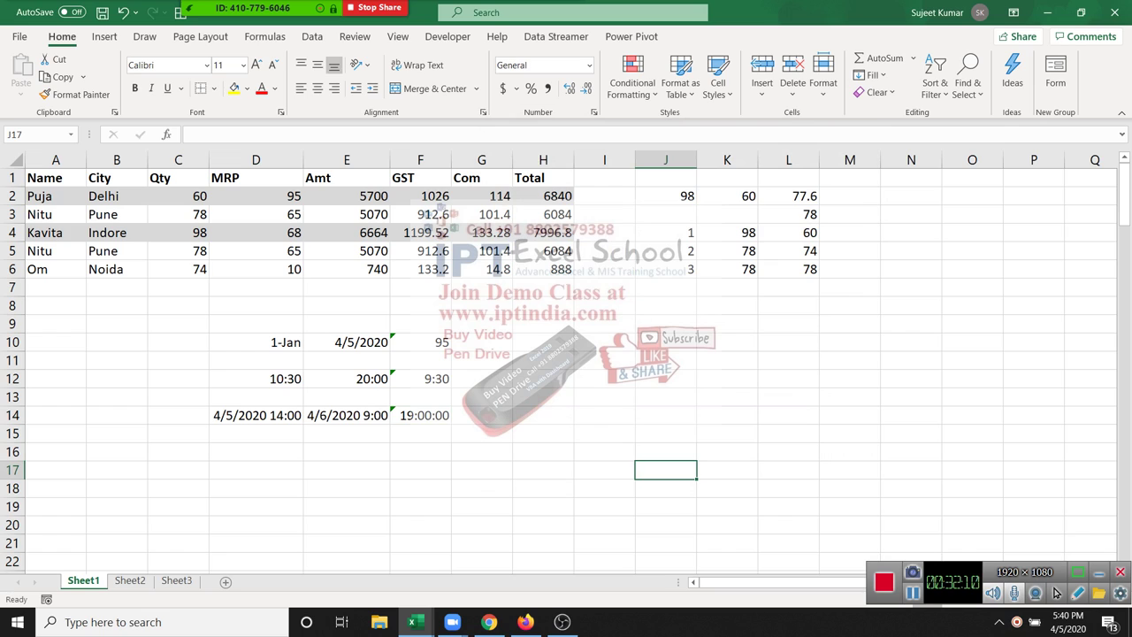
pyautogui.click(420, 415)
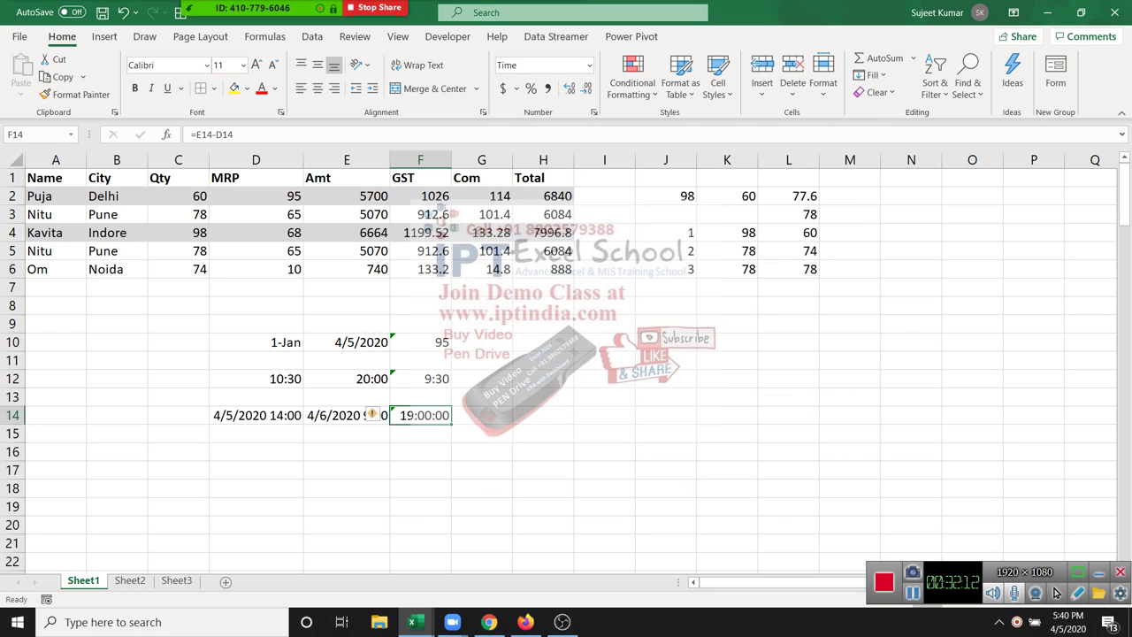
pyautogui.click(346, 414)
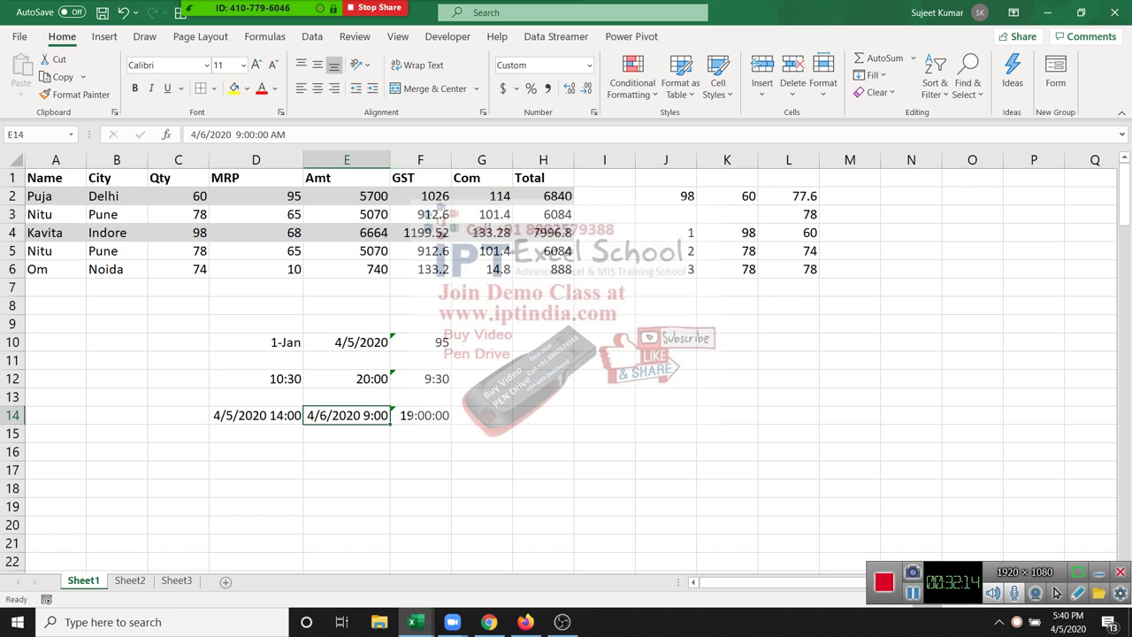
pyautogui.click(255, 415)
pyautogui.click(346, 379)
pyautogui.click(256, 342)
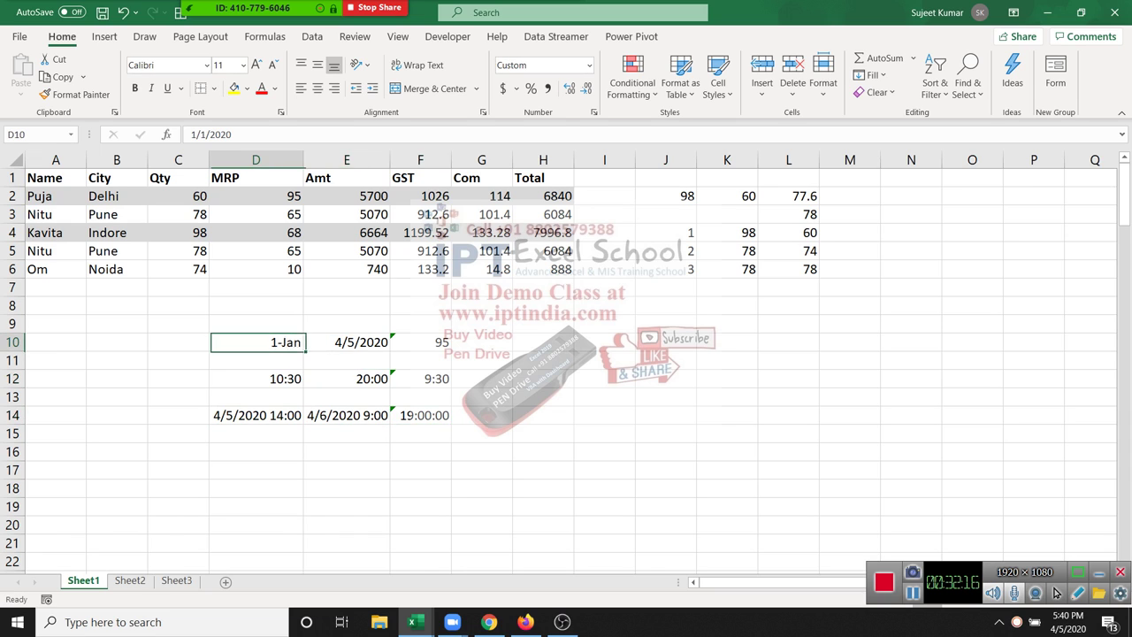
pyautogui.click(346, 343)
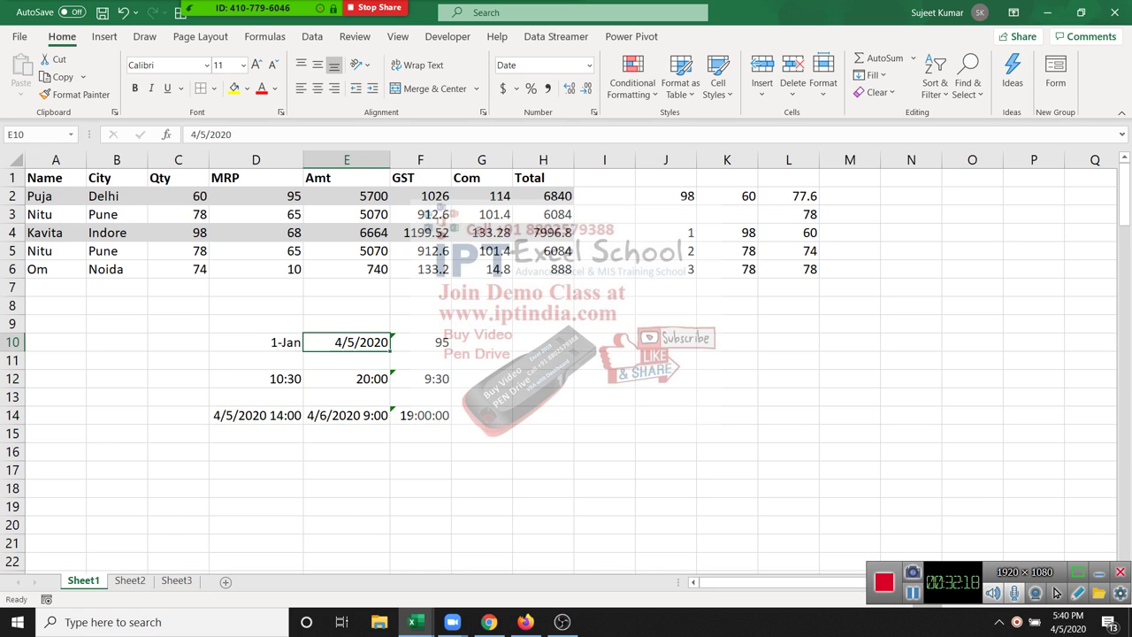
# Enter =F10/30 in G10, giving 3.166667.
pyautogui.click(482, 342)
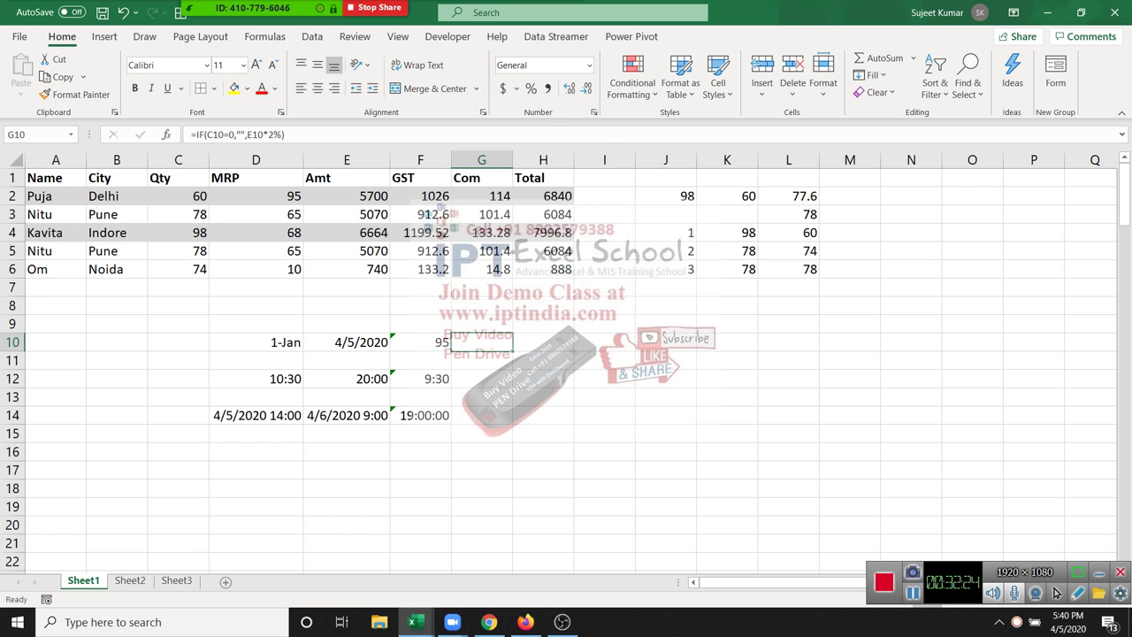
pyautogui.write('=')
pyautogui.press('Left')
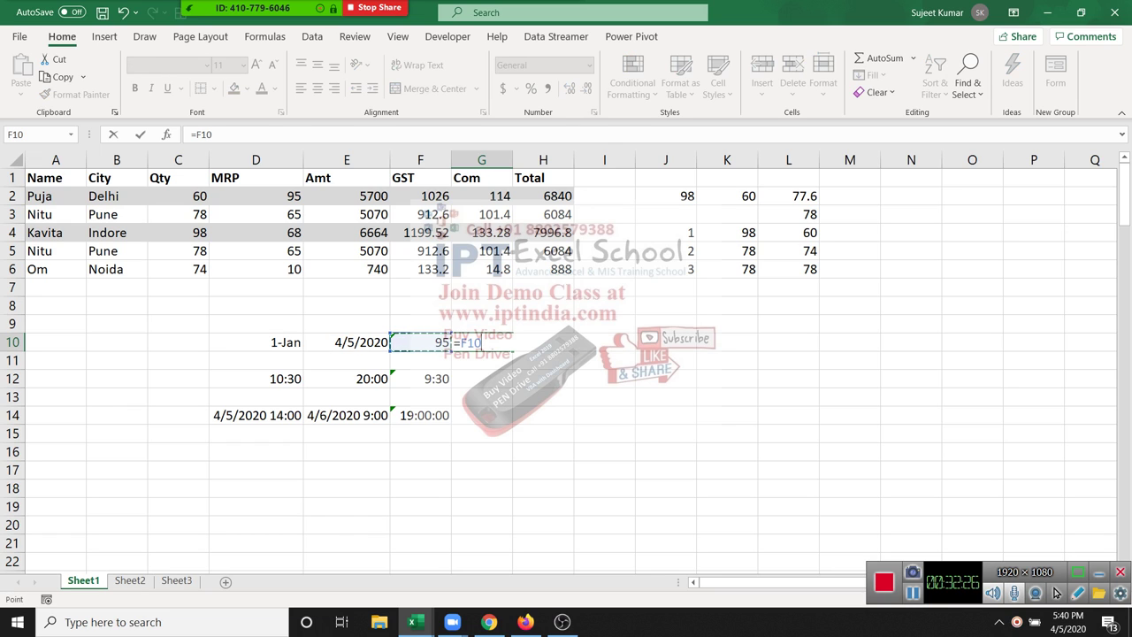
pyautogui.write('/0')
pyautogui.press('BackSpace')
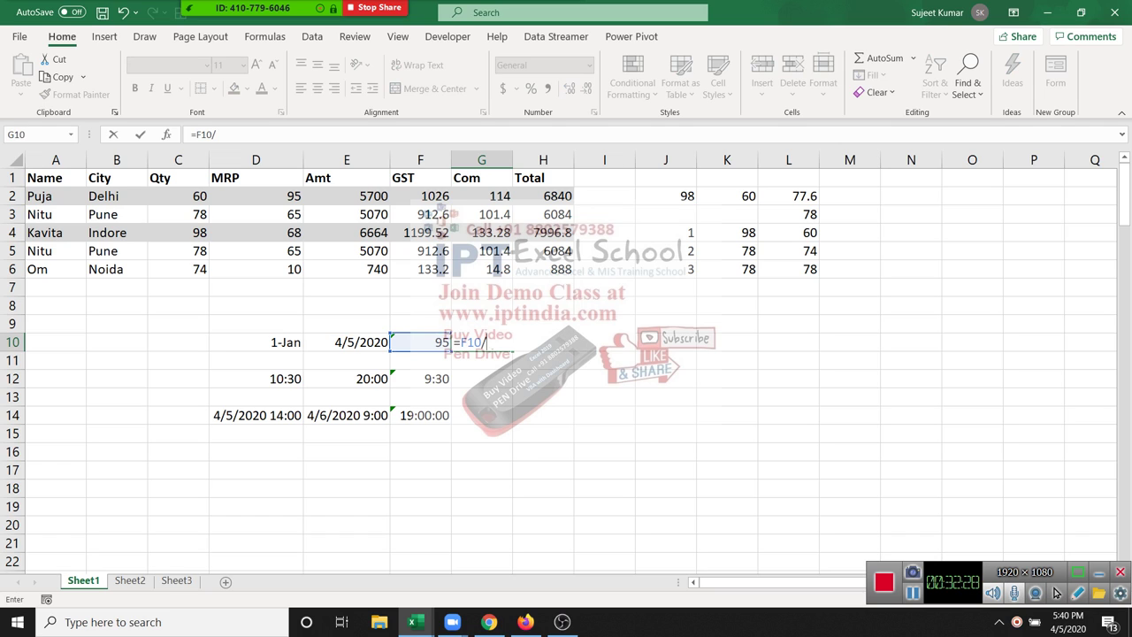
pyautogui.write('30')
pyautogui.press('Return')
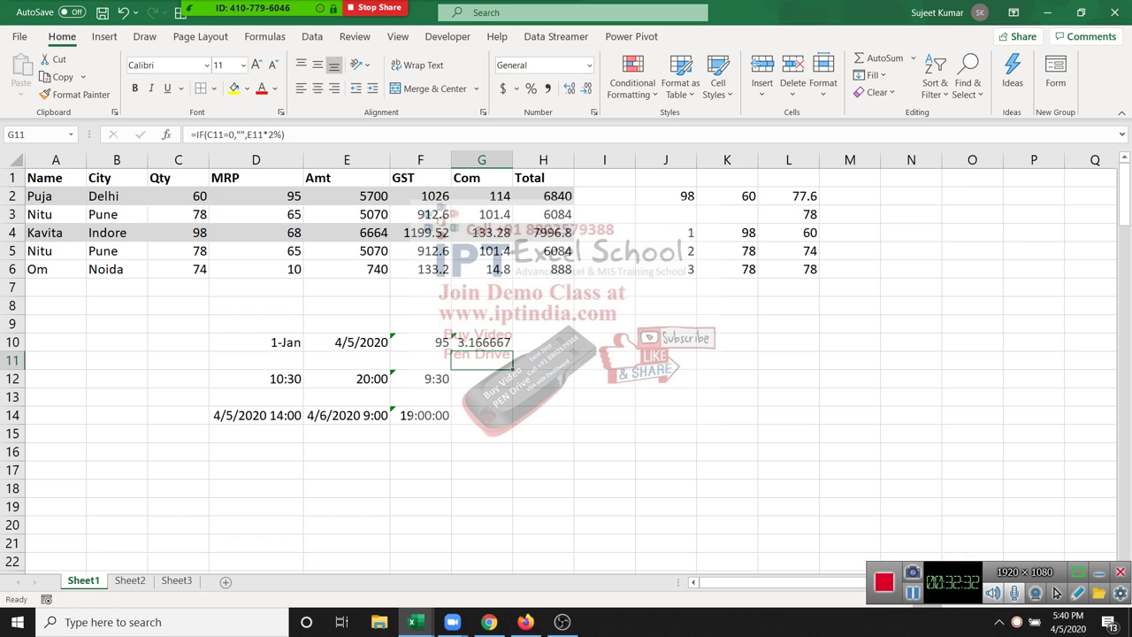
# Enter =DATEDIF(D10,E10,"m") in G11 to count 3 months between the dates.
pyautogui.write('=dated')
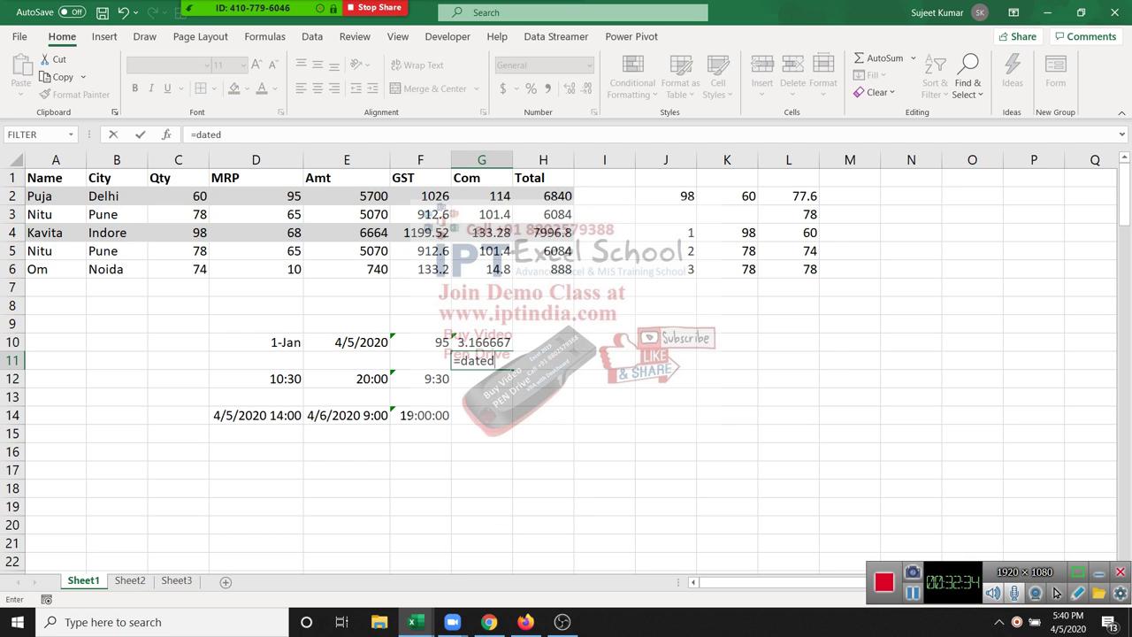
pyautogui.write('if')
pyautogui.write('(')
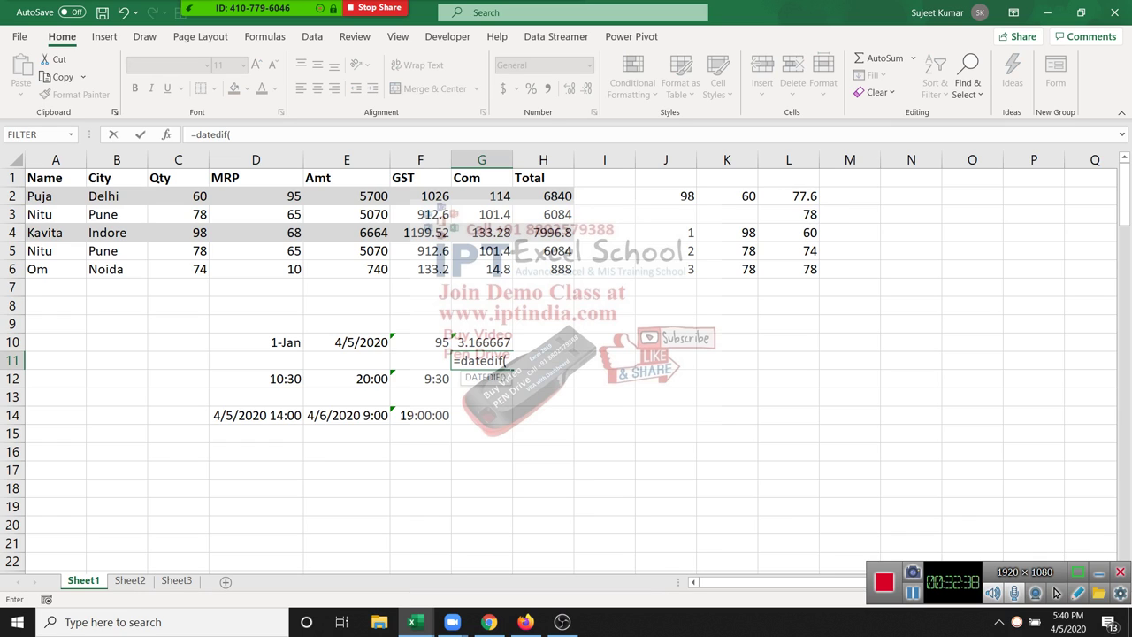
pyautogui.press('Left')
pyautogui.press('Left')
pyautogui.press('Left')
pyautogui.press('Up')
pyautogui.write(',')
pyautogui.press('Left')
pyautogui.press('Left')
pyautogui.press('Up')
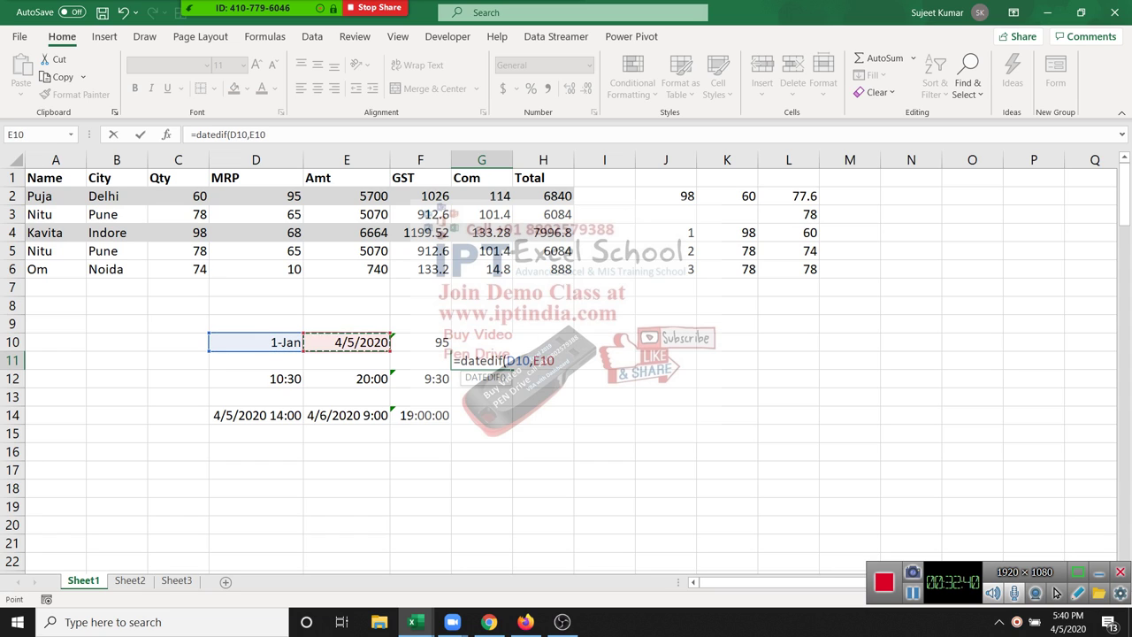
pyautogui.write(',"')
pyautogui.write('m"')
pyautogui.write(')')
pyautogui.press('Return')
pyautogui.press('Up')
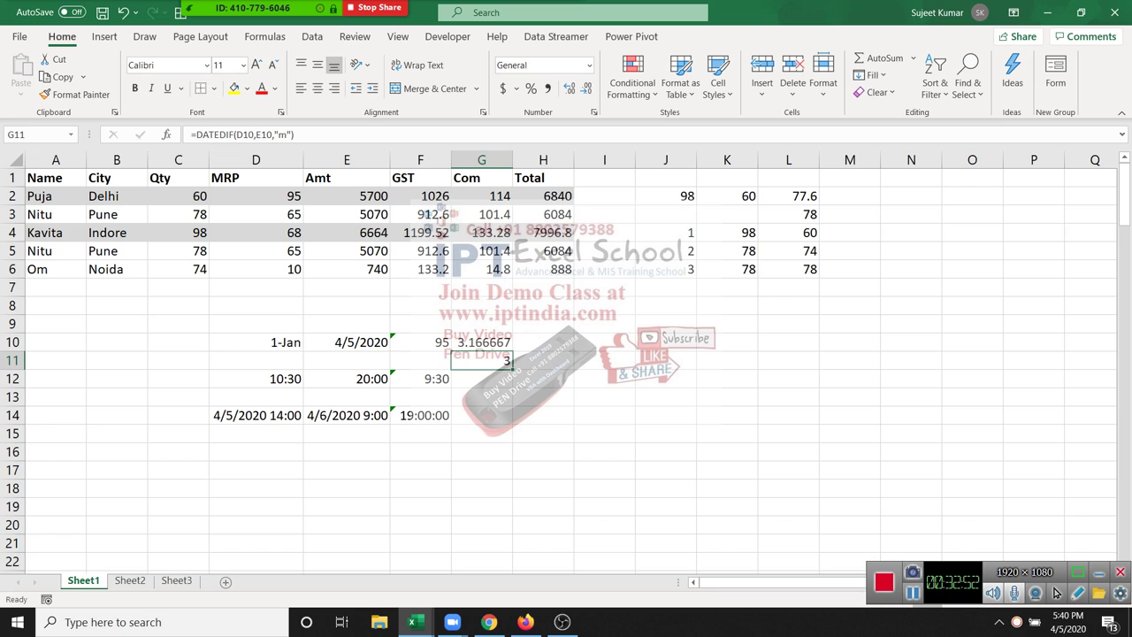
# Review G11's DATEDIF formula in edit mode, then select K6 and the H2:H6 totals.
pyautogui.click(604, 415)
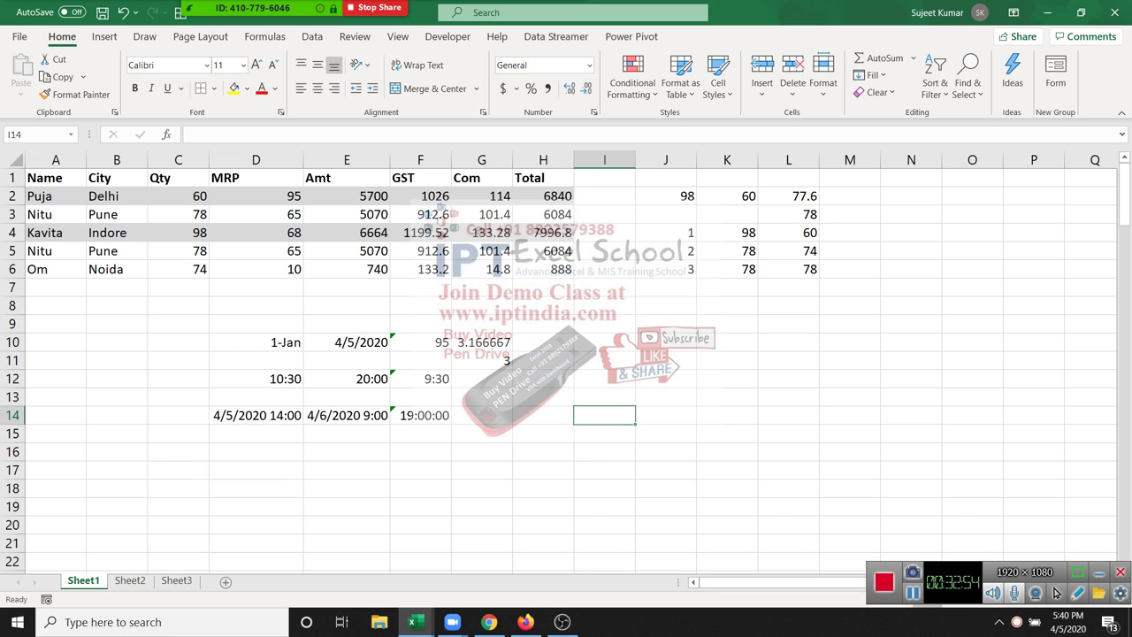
pyautogui.click(481, 360)
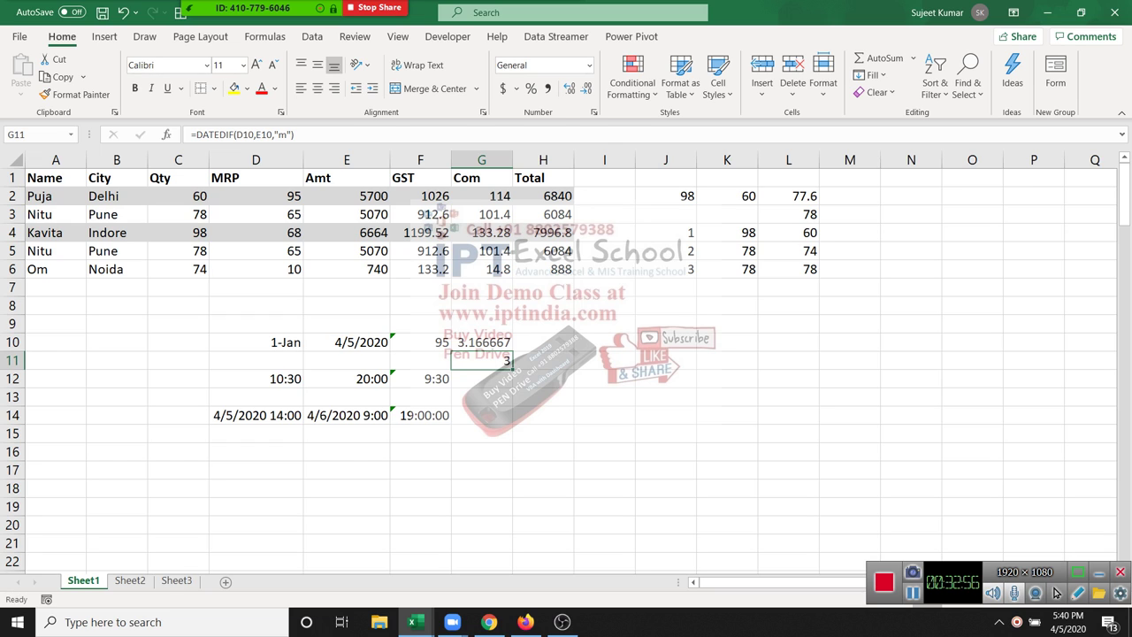
pyautogui.press('F2')
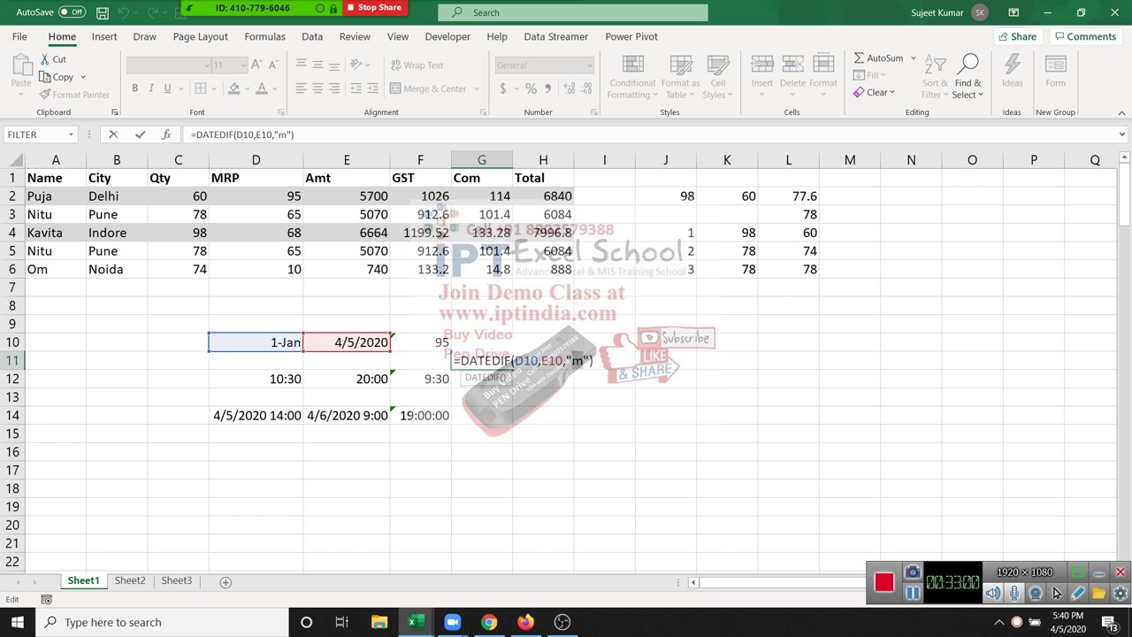
pyautogui.press('Return')
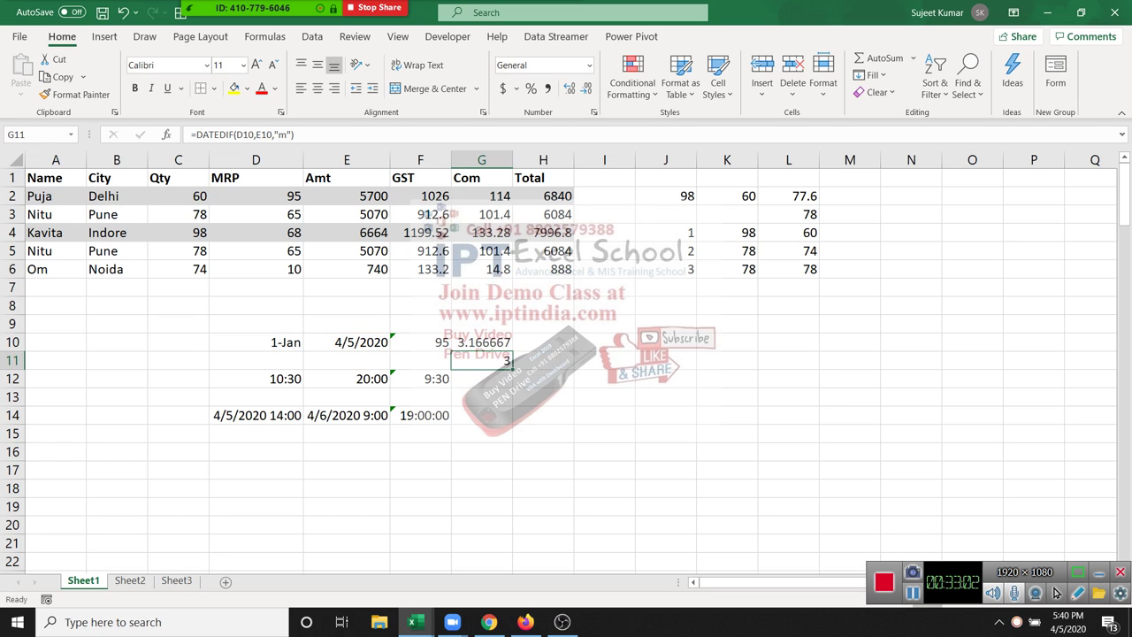
pyautogui.click(727, 269)
pyautogui.moveTo(543, 196); pyautogui.dragTo(543, 269)
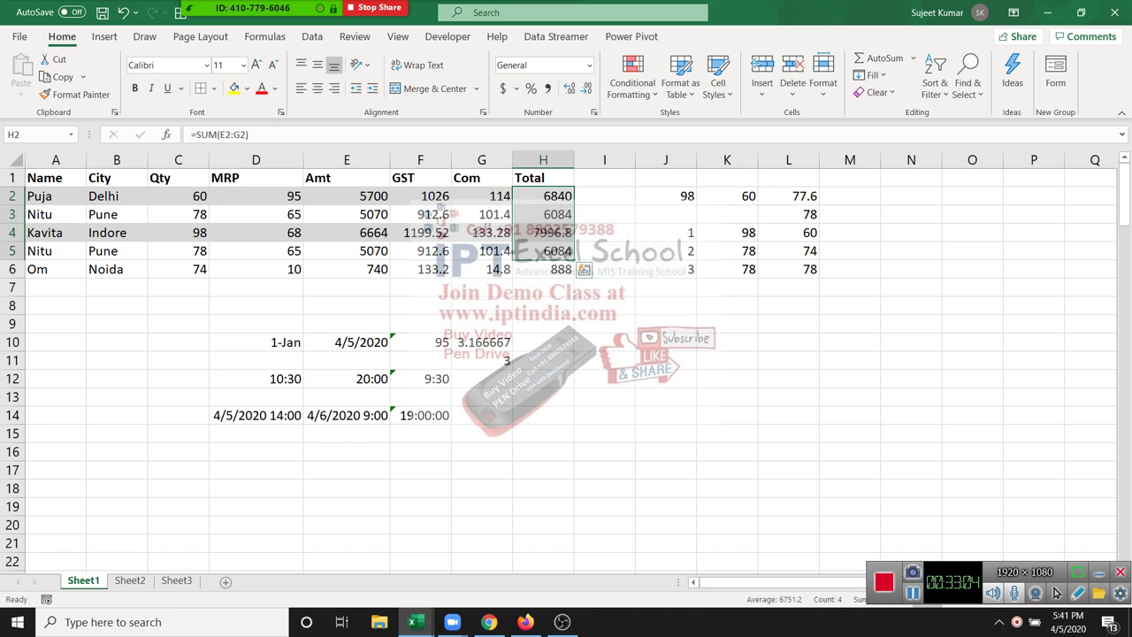
# Type the header 'Trp' in I1 beside the Total column.
pyautogui.press('Right')
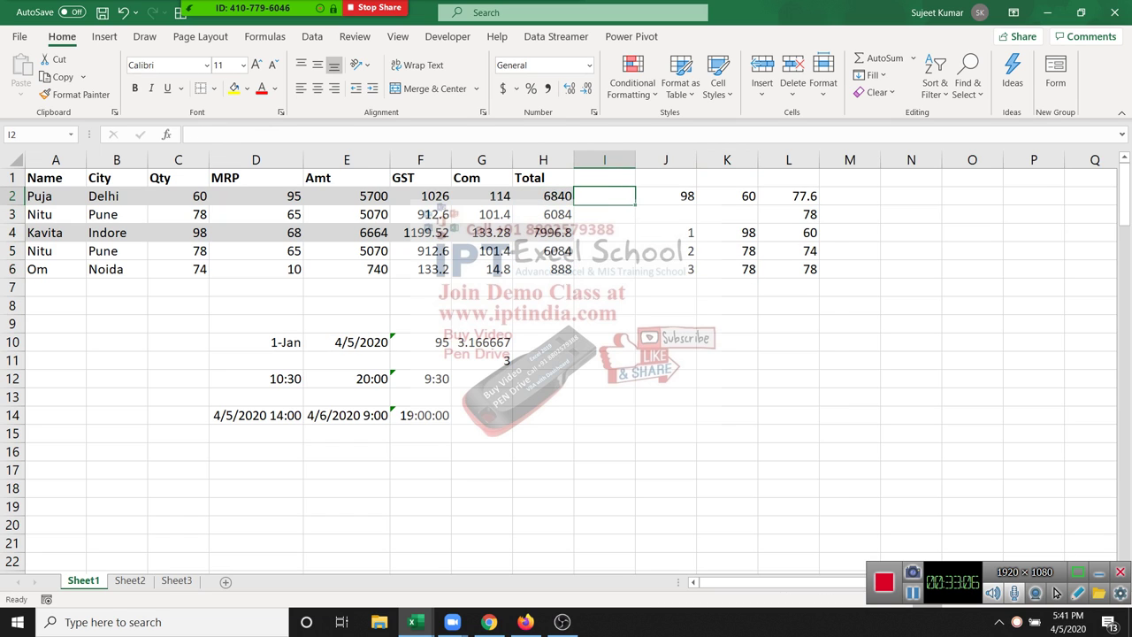
pyautogui.press('Left')
pyautogui.press('Up')
pyautogui.press('Right')
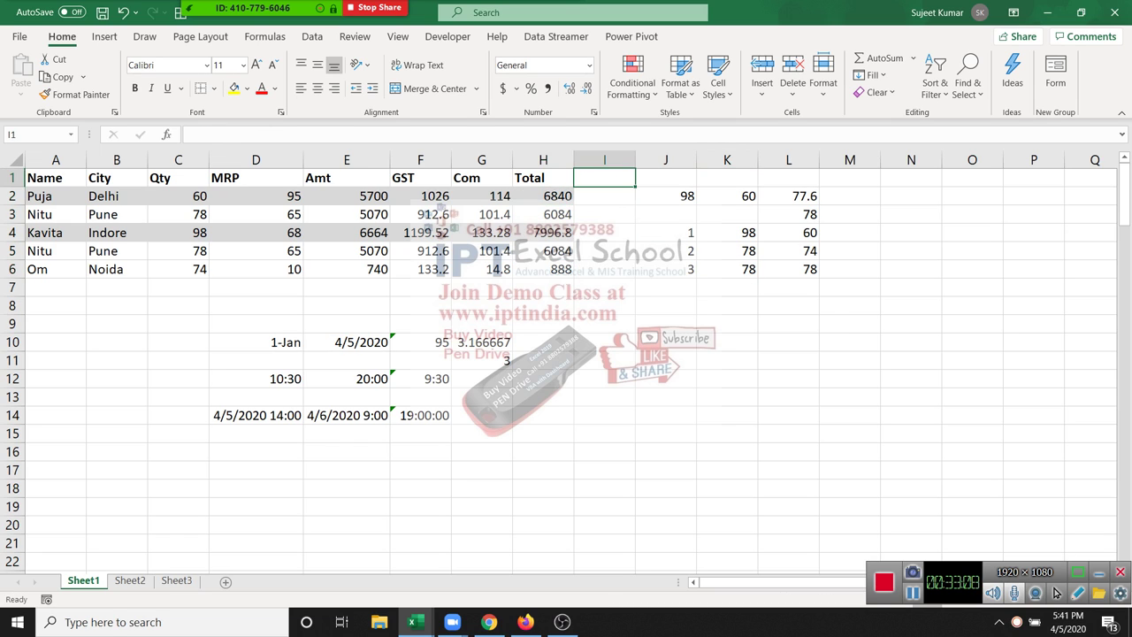
pyautogui.write('Tr')
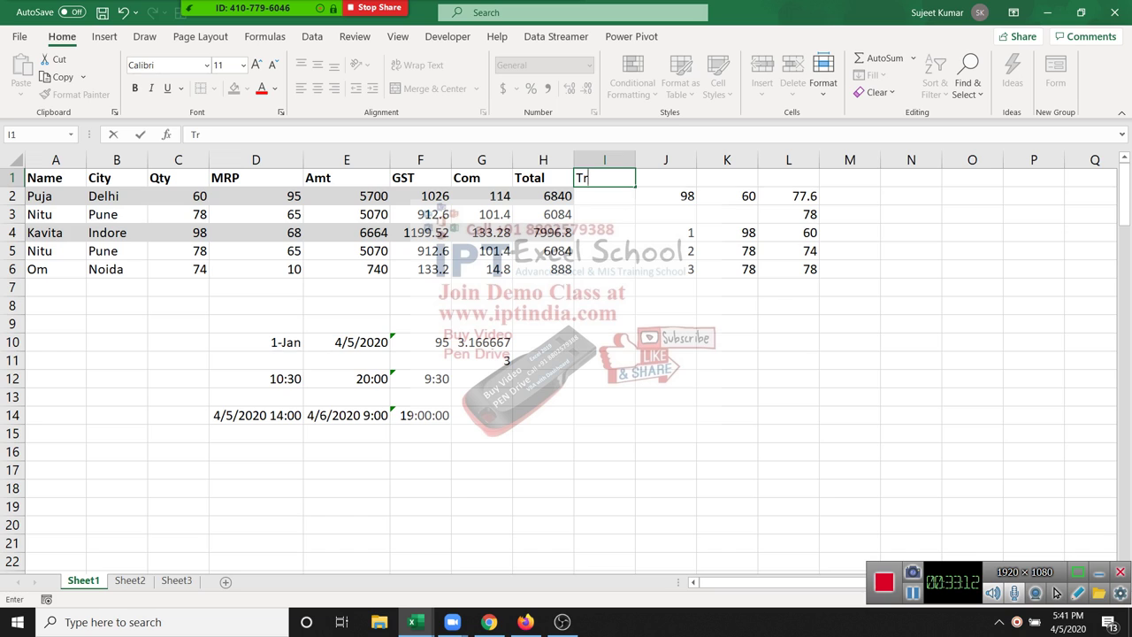
pyautogui.write('p')
pyautogui.press('Return')
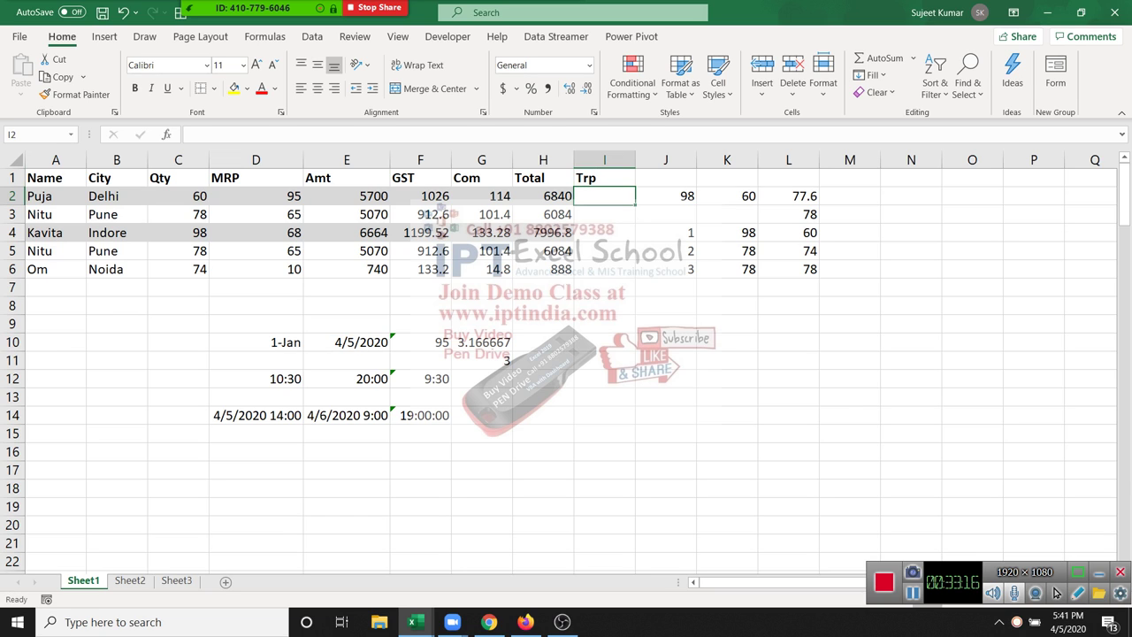
# Check the row 3 Total formula and move to cell I2.
pyautogui.press('Down')
pyautogui.press('Left')
pyautogui.press('Up')
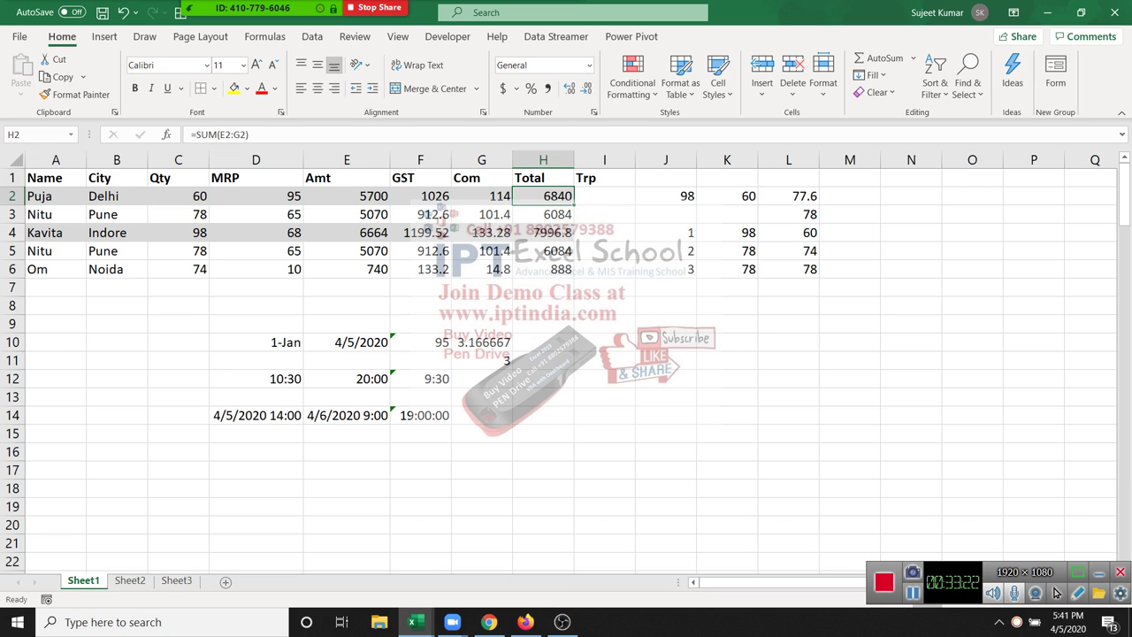
pyautogui.press('Right')
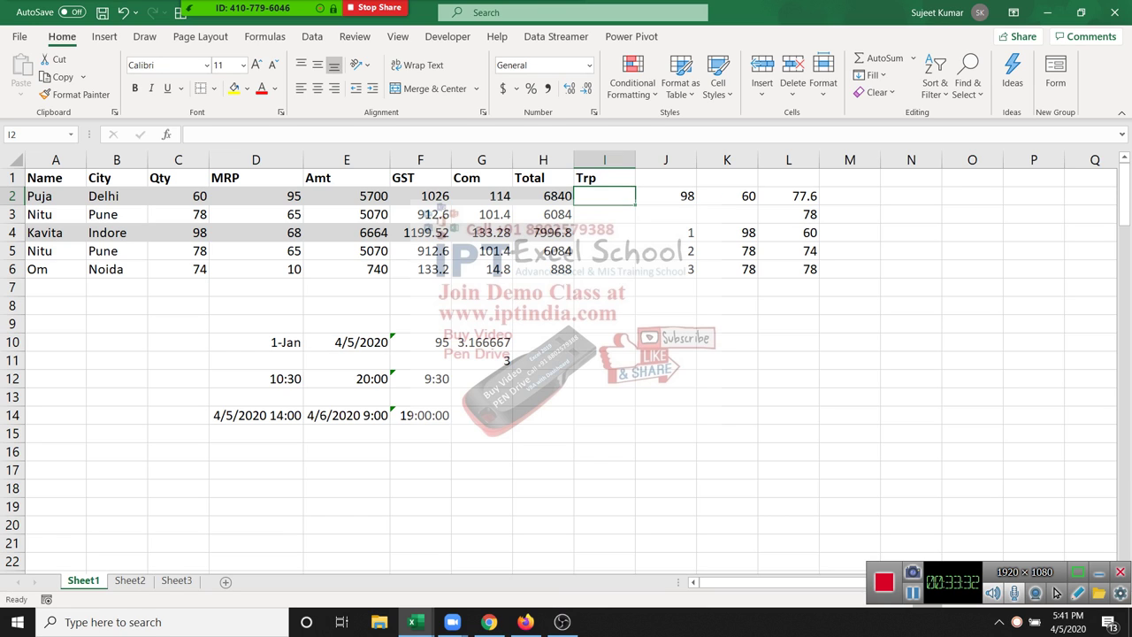
# Enter =IF(H2>7000,"Pay","Free") in I2, which returns Free for the 6840 total.
pyautogui.write('=')
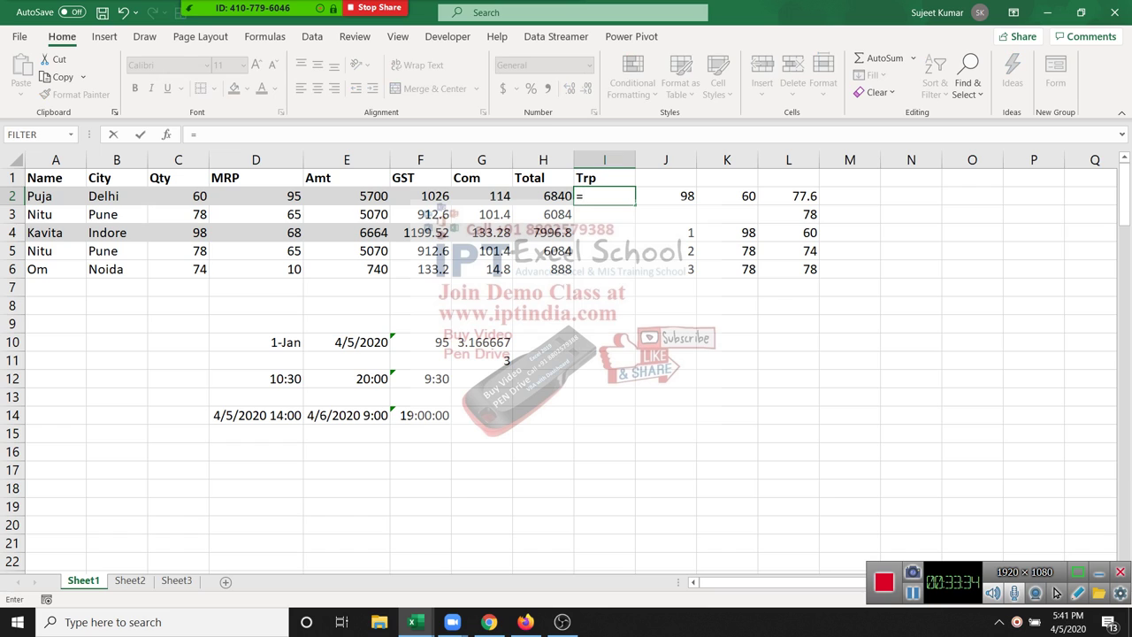
pyautogui.write('if(')
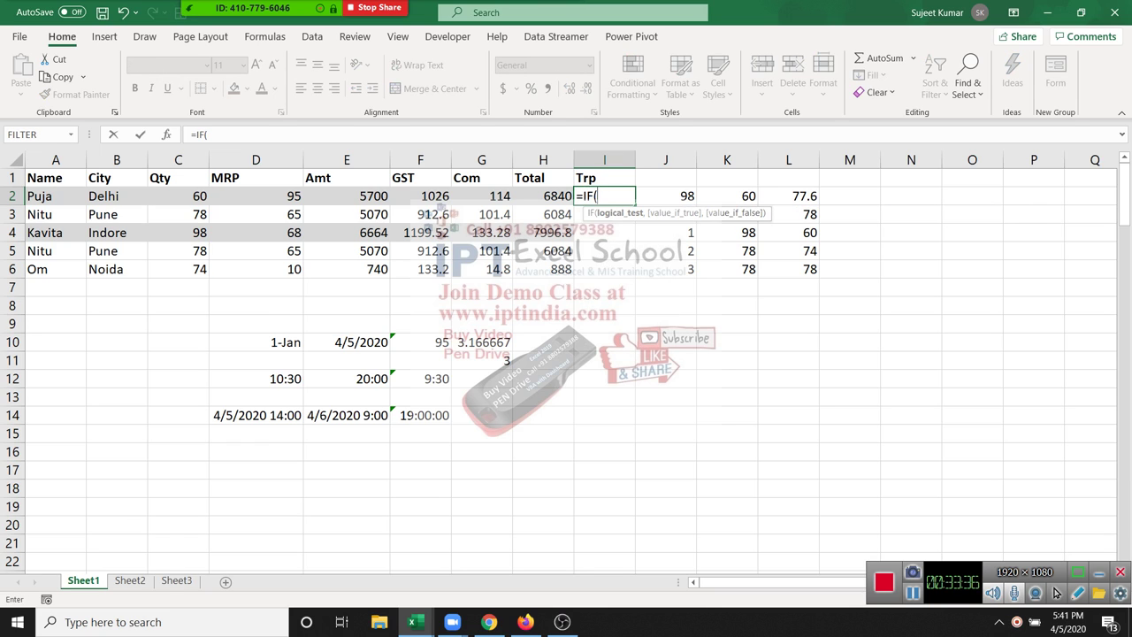
pyautogui.click(543, 195)
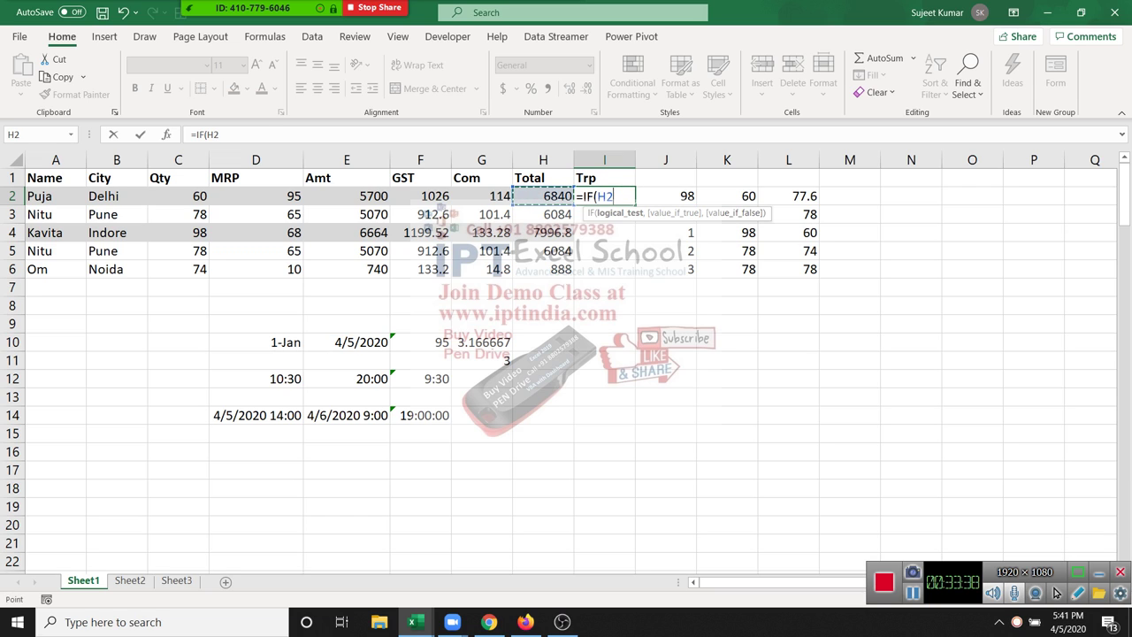
pyautogui.write('>7')
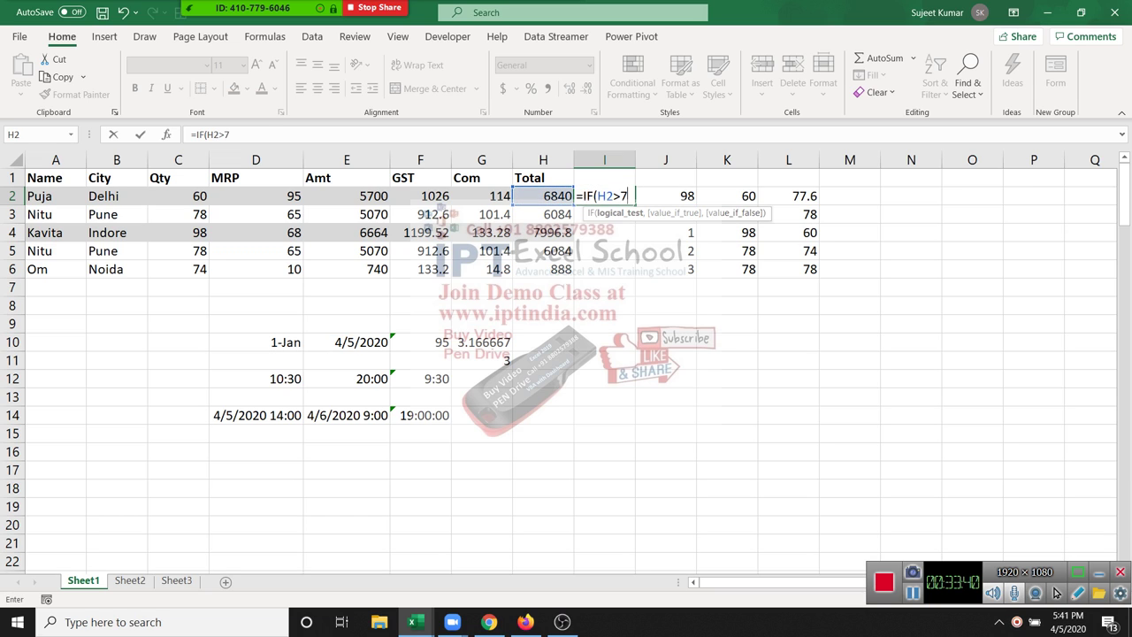
pyautogui.write('000,')
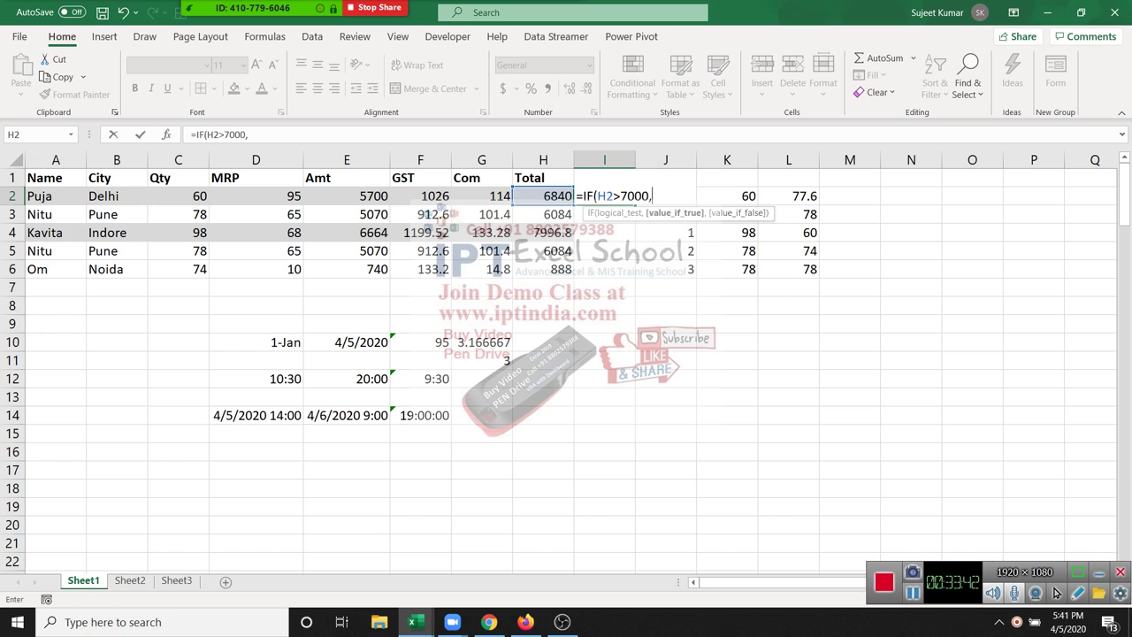
pyautogui.write('p')
pyautogui.write('ay')
pyautogui.hotkey('ctrl', 'pagedown')
pyautogui.hotkey('ctrl', 'pagedown')
pyautogui.press('BackSpace')
pyautogui.press('BackSpace')
pyautogui.press('BackSpace')
pyautogui.write('"')
pyautogui.write('Pay')
pyautogui.write('"')
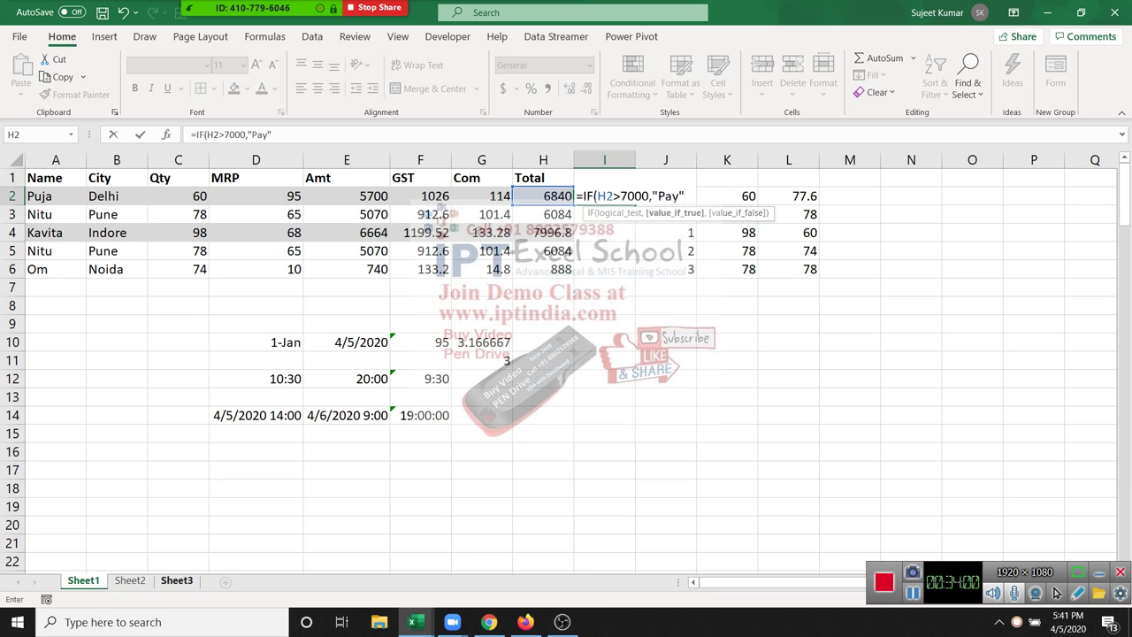
pyautogui.write(',"')
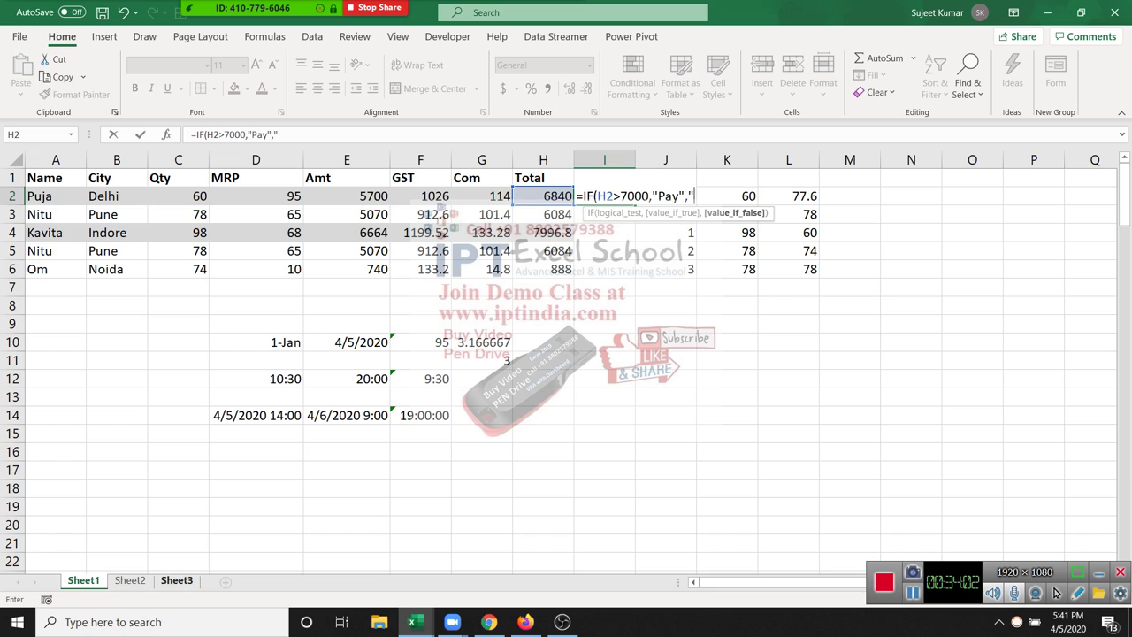
pyautogui.write('Free')
pyautogui.write('"')
pyautogui.write(')')
pyautogui.press('Return')
pyautogui.press('Up')
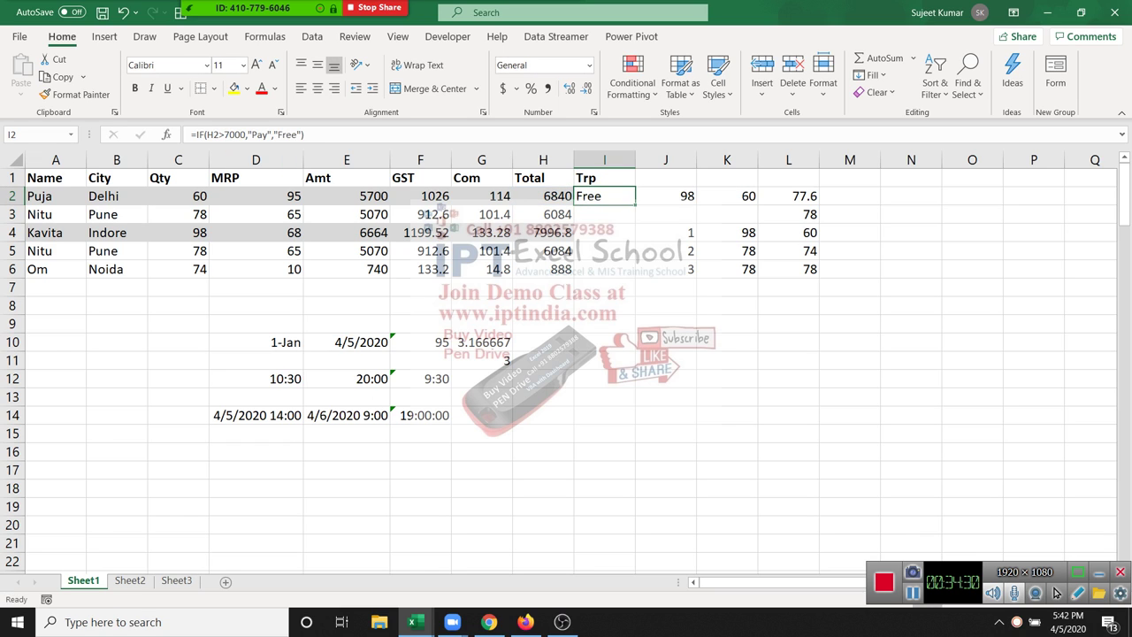
# Change the I2 formula's test from H2>7000 to H2<7000.
pyautogui.doubleClick(607, 195)
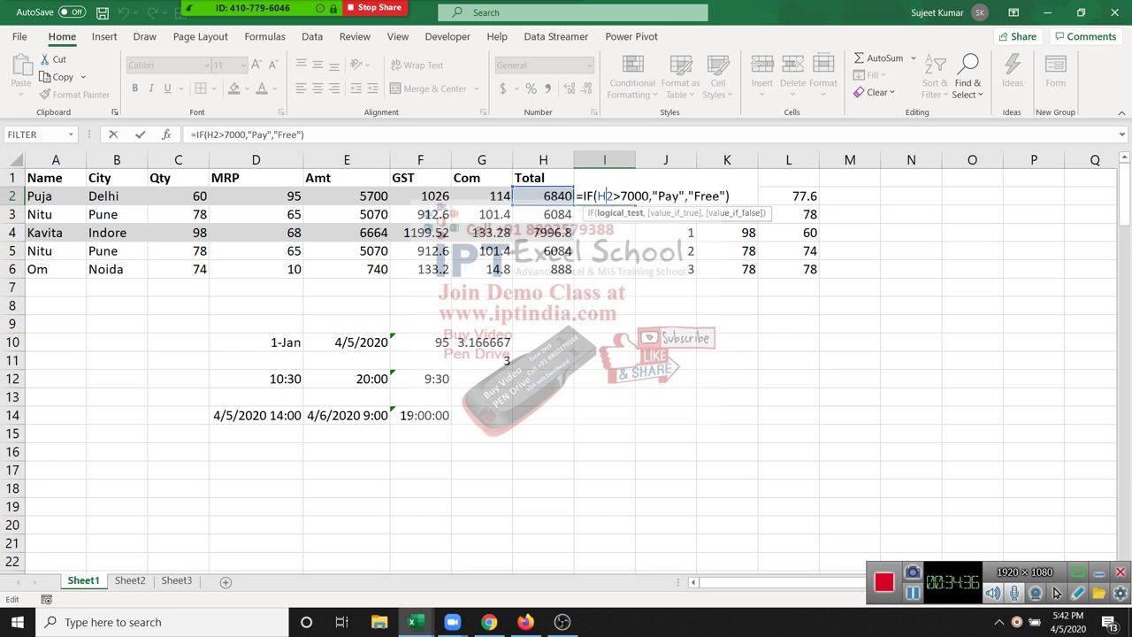
pyautogui.click(658, 195)
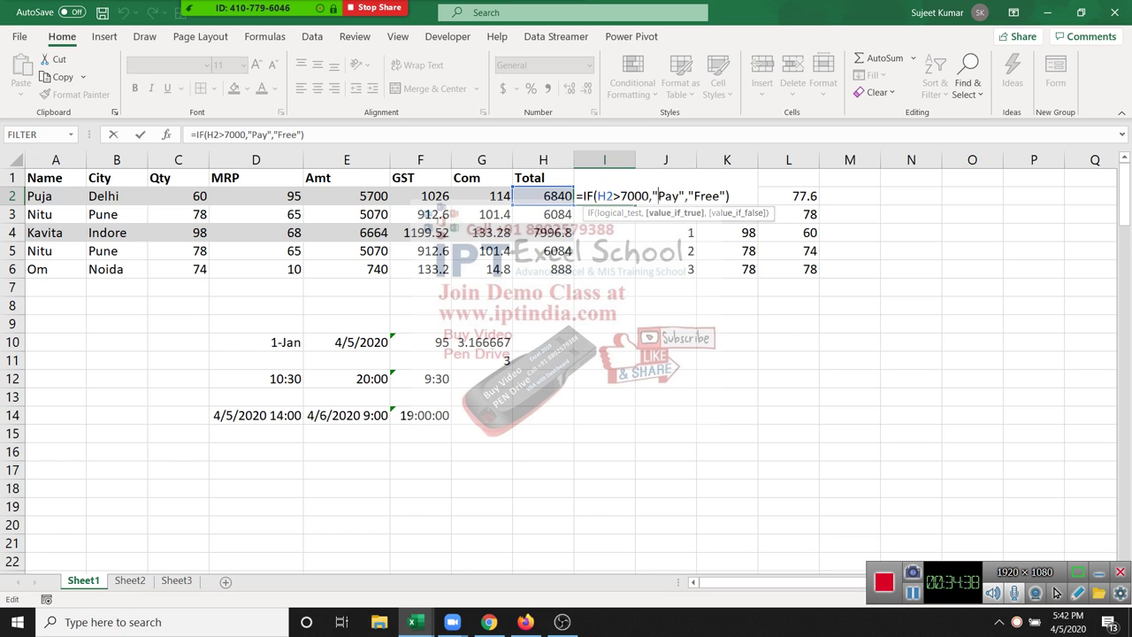
pyautogui.press('Left')
pyautogui.press('Left')
pyautogui.press('Left')
pyautogui.press('Left')
pyautogui.press('Left')
pyautogui.press('Left')
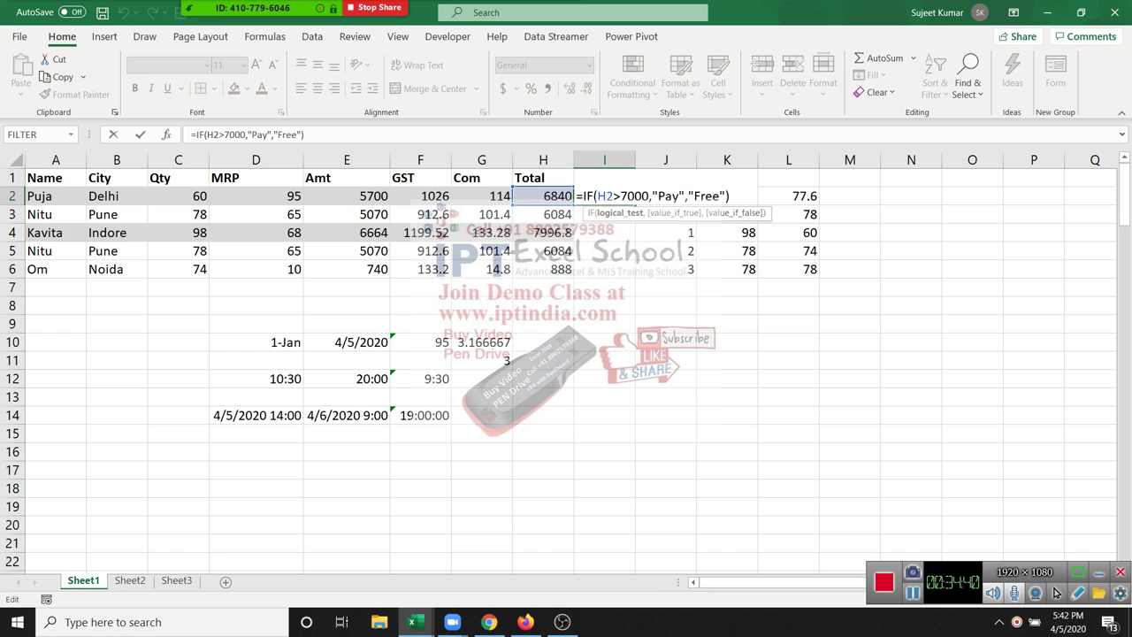
pyautogui.press('BackSpace')
pyautogui.write('<')
pyautogui.press('Return')
pyautogui.press('Up')
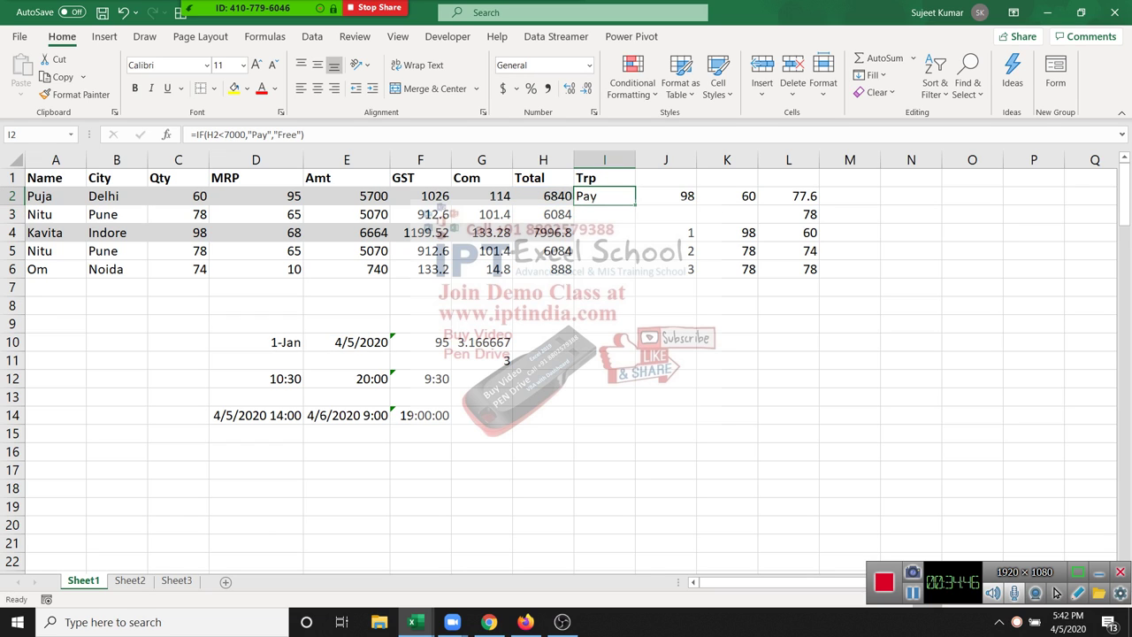
# Fill the IF formula down through I6 and clear the extra results below row 6.
pyautogui.press('Right')
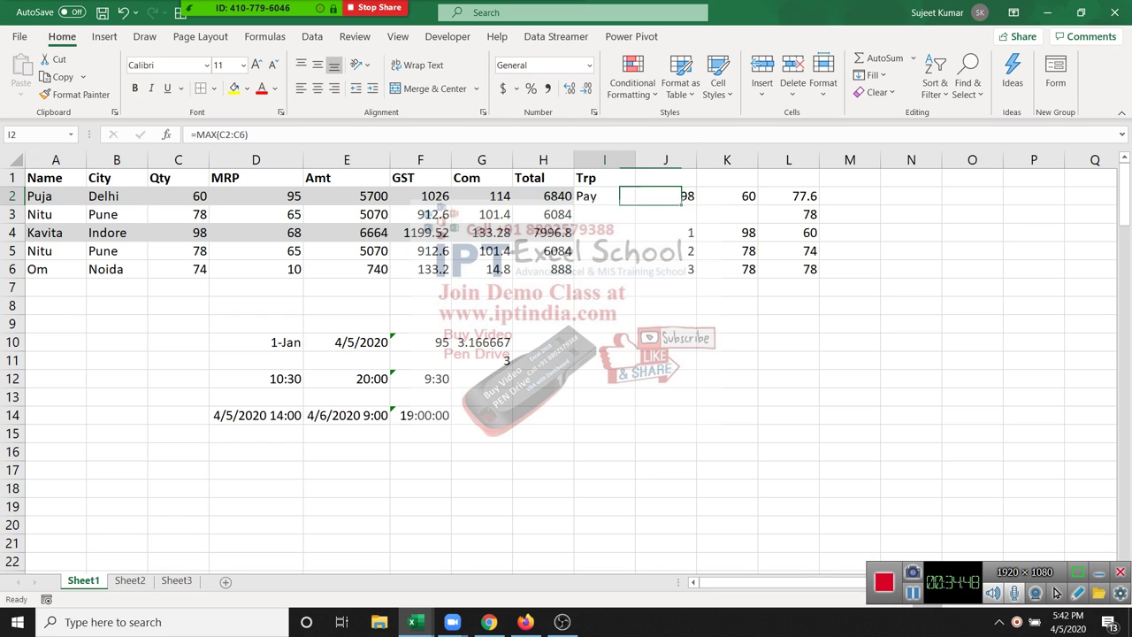
pyautogui.press('Left')
pyautogui.hotkey('shift', 'Down')
pyautogui.hotkey('shift', 'Down')
pyautogui.hotkey('shift', 'Down')
pyautogui.hotkey('ctrl', 'd')
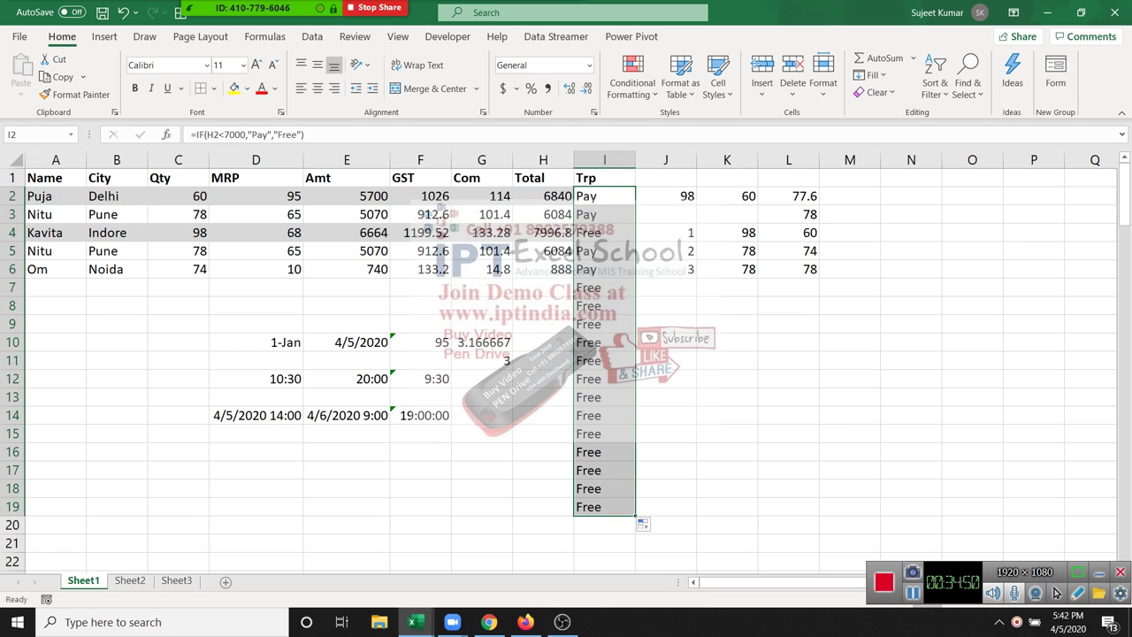
pyautogui.press('Down')
pyautogui.press('Down')
pyautogui.press('Down')
pyautogui.hotkey('shift', 'Down')
pyautogui.hotkey('shift', 'Down')
pyautogui.hotkey('shift', 'Down')
pyautogui.hotkey('shift', 'Down')
pyautogui.hotkey('shift', 'Down')
pyautogui.hotkey('shift', 'Down')
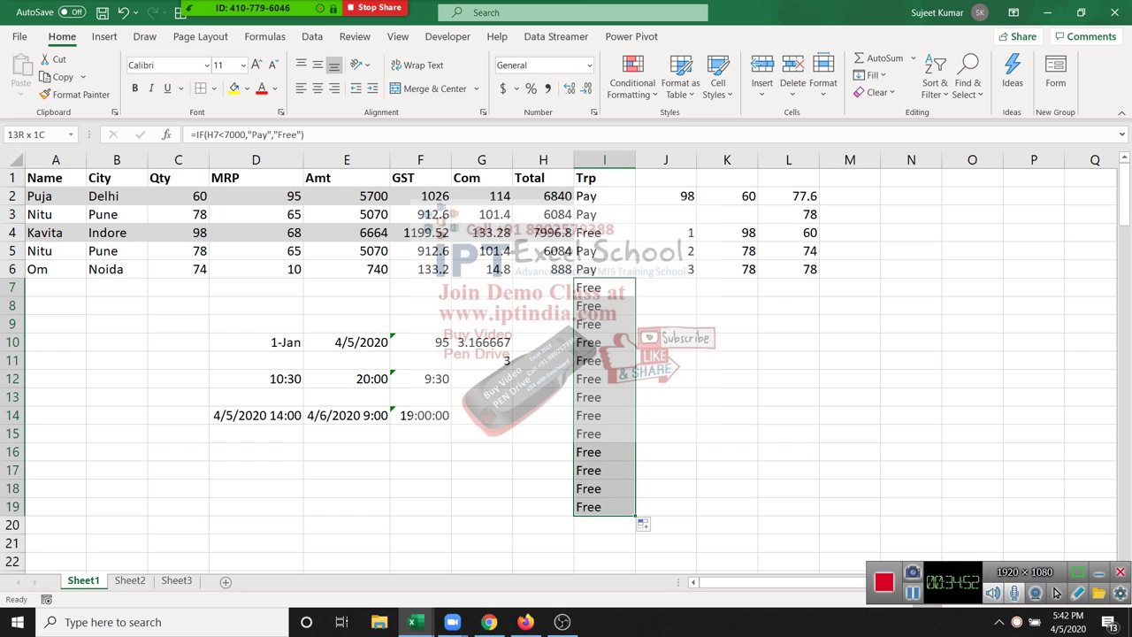
pyautogui.press('Delete')
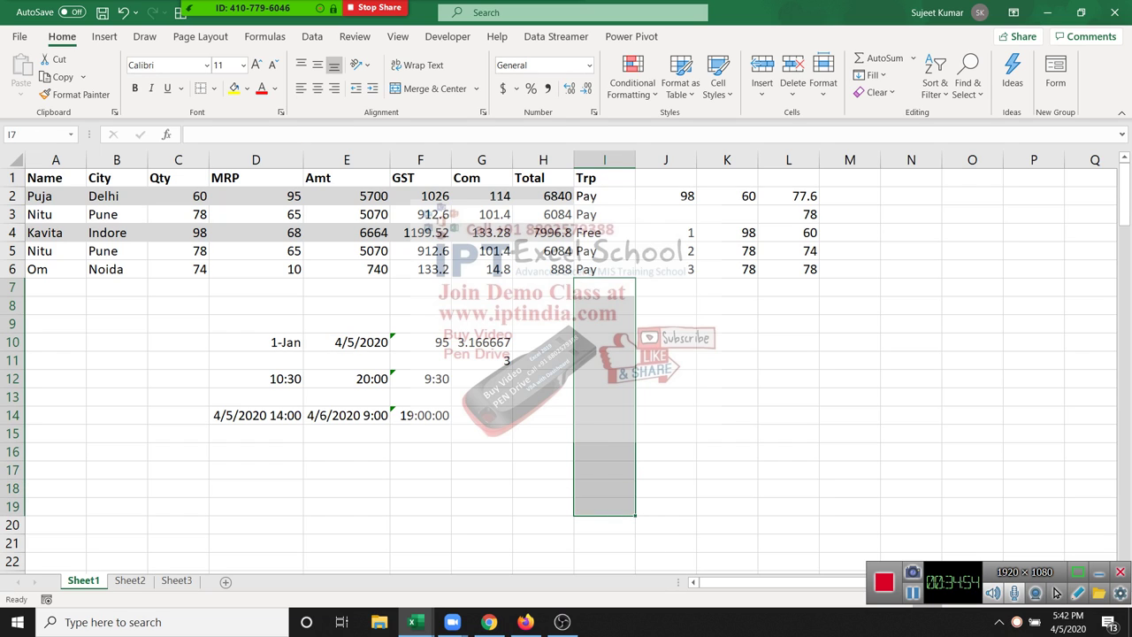
pyautogui.press('Up')
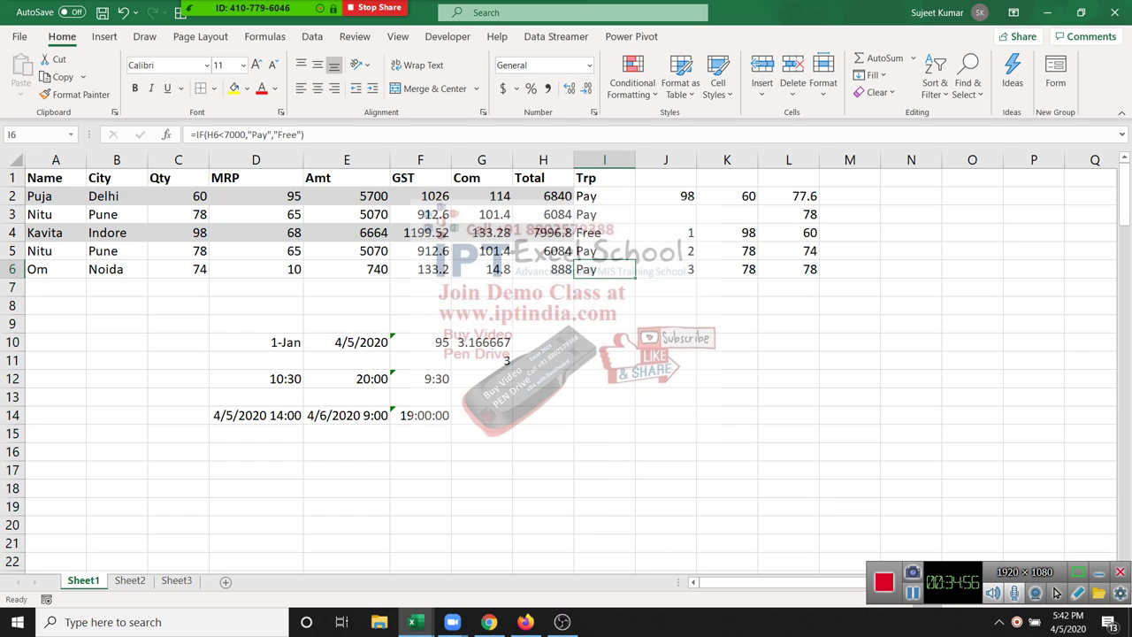